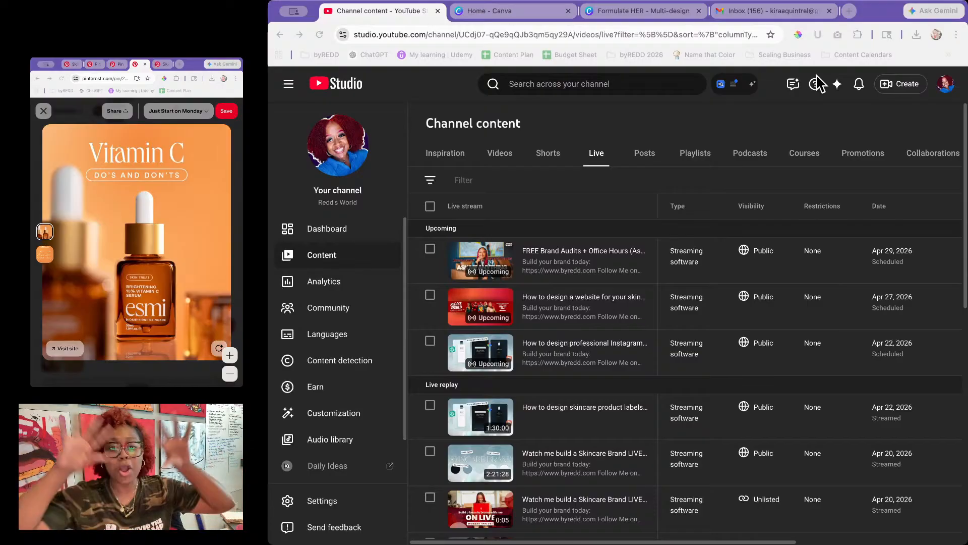
# Step: Switch to the Formulate HER multi-design in Canva and collapse its side panel
pyautogui.click(861, 8)
pyautogui.click(497, 11)
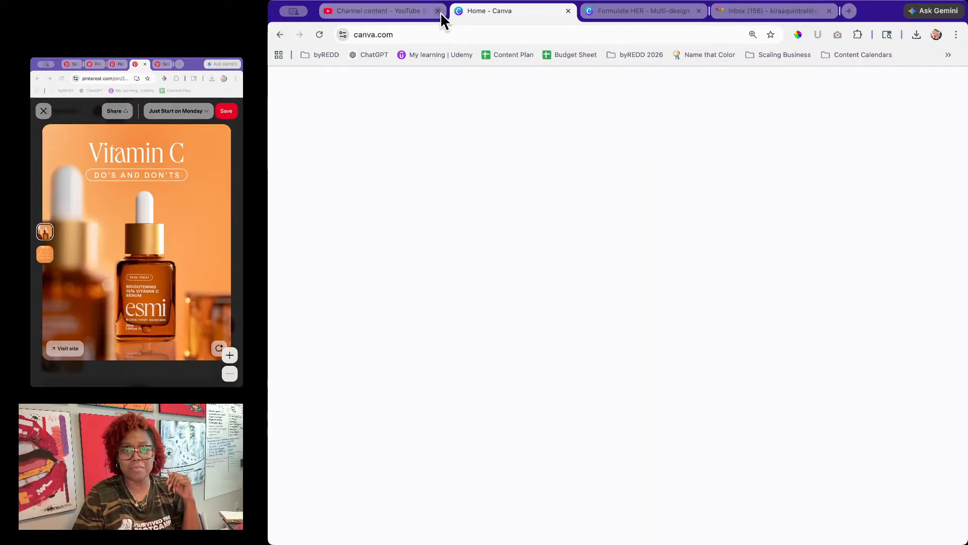
pyautogui.click(528, 16)
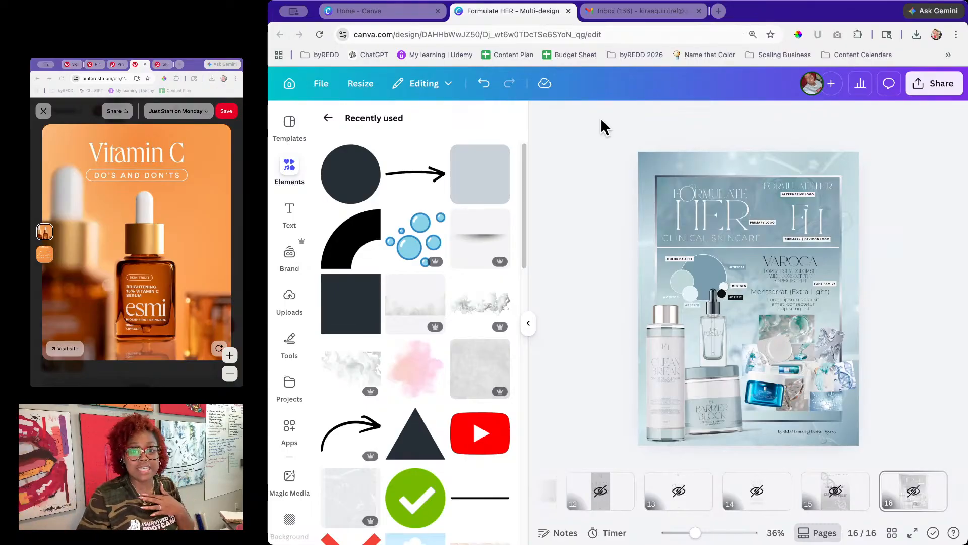
pyautogui.click(529, 324)
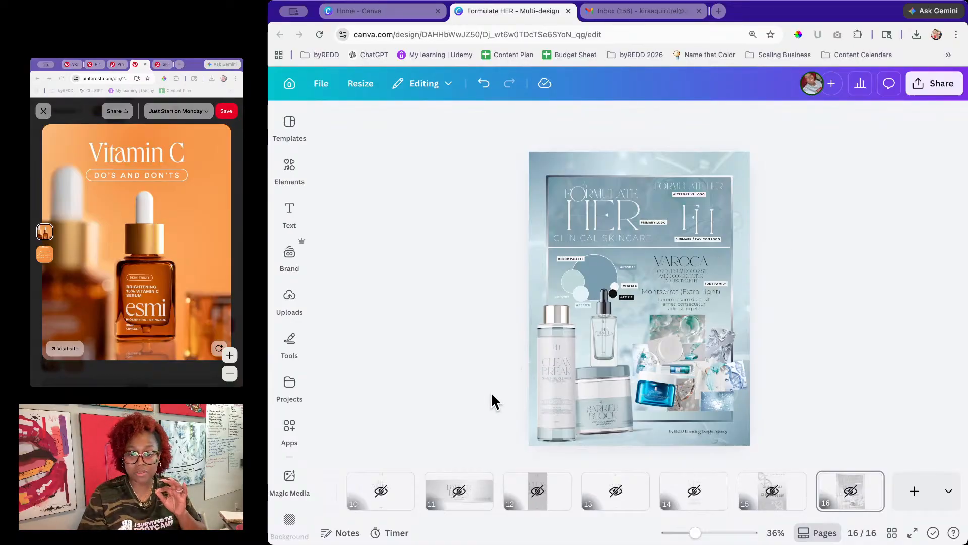
# Step: Examine the cleanser bottle, moisturizer jar and dropper bottle mockups up close on page 1
pyautogui.moveTo(759, 517); pyautogui.dragTo(381, 517)
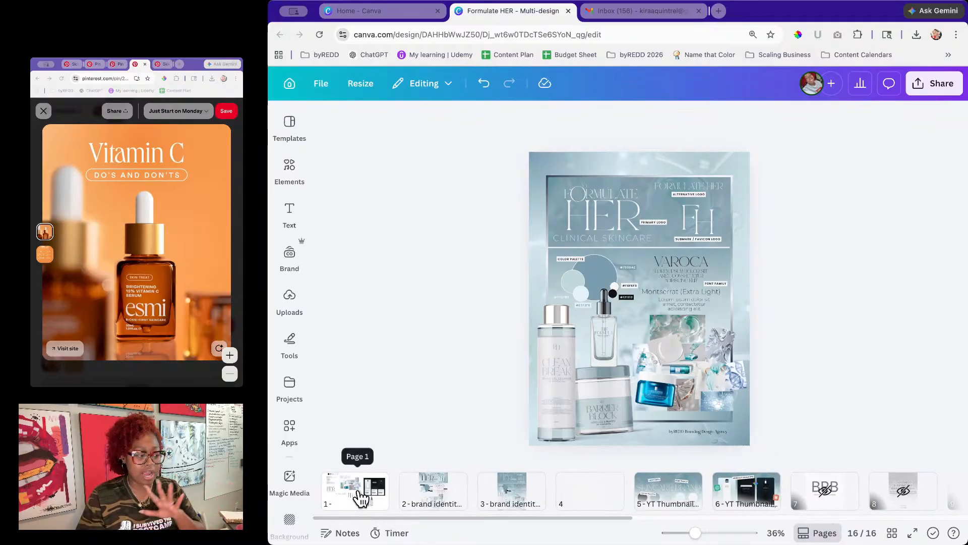
pyautogui.click(360, 493)
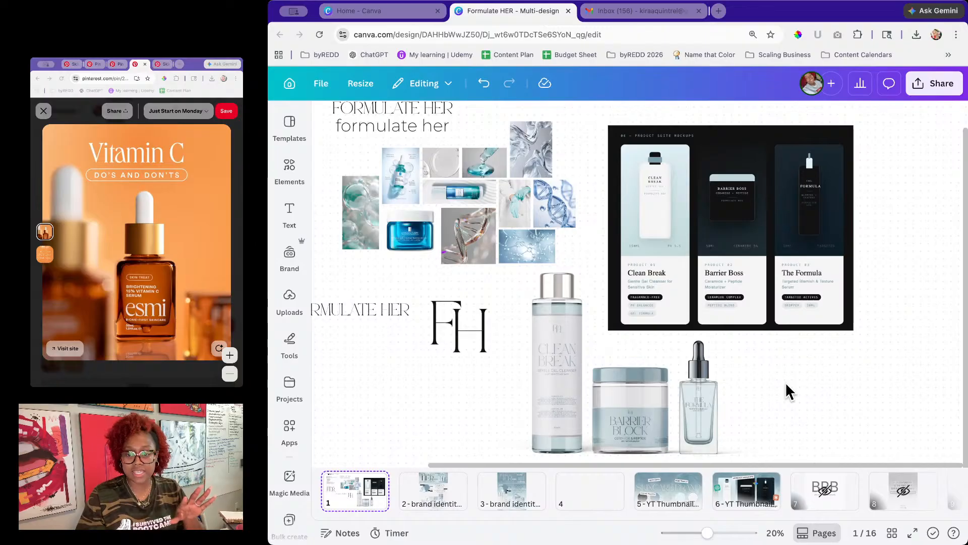
pyautogui.scroll(-2, 785, 383)
pyautogui.moveTo(703, 533); pyautogui.dragTo(715, 534)
pyautogui.scroll(-3, 879, 347)
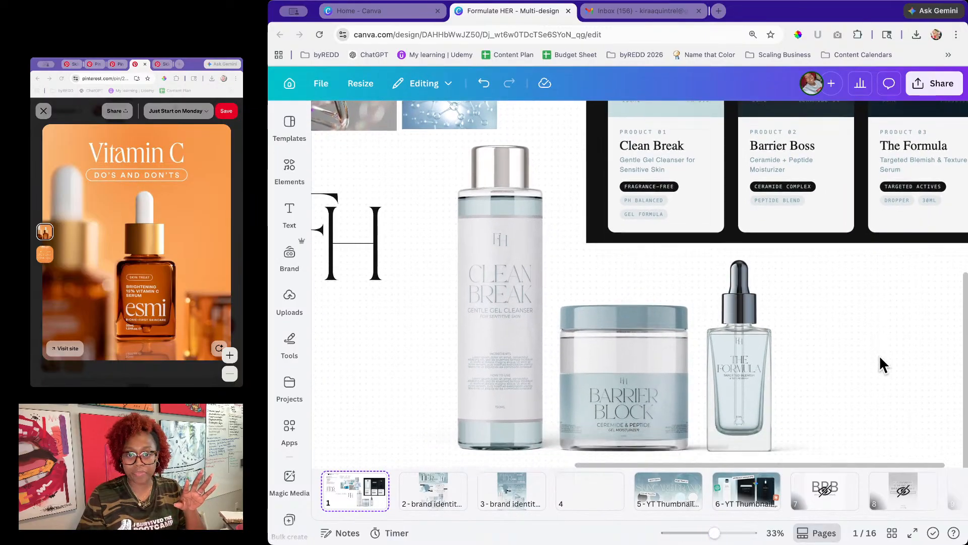
pyautogui.scroll(-1, 880, 356)
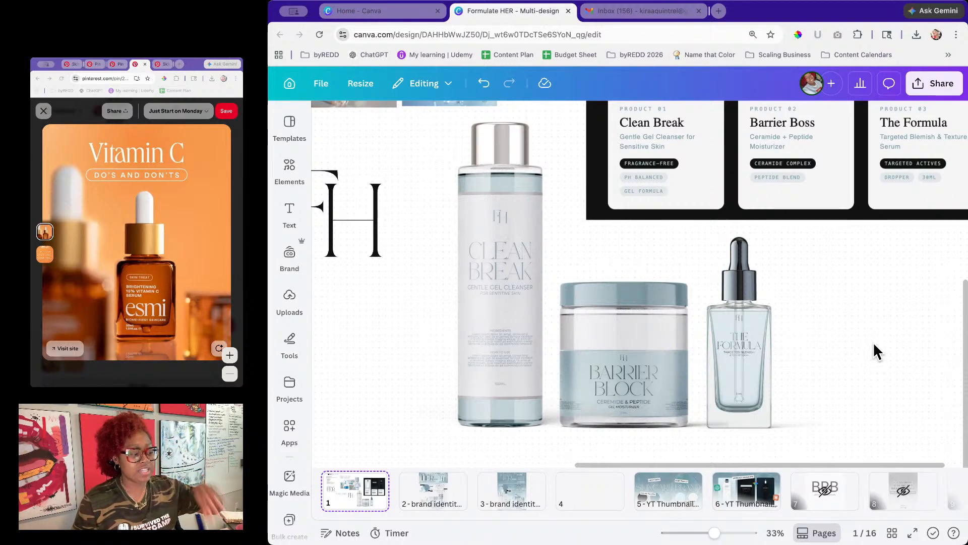
# Step: Look through the skincare flyer pins open in the Pinterest window, ending on the Vitamin C Do's and Don'ts pin
pyautogui.click(197, 66)
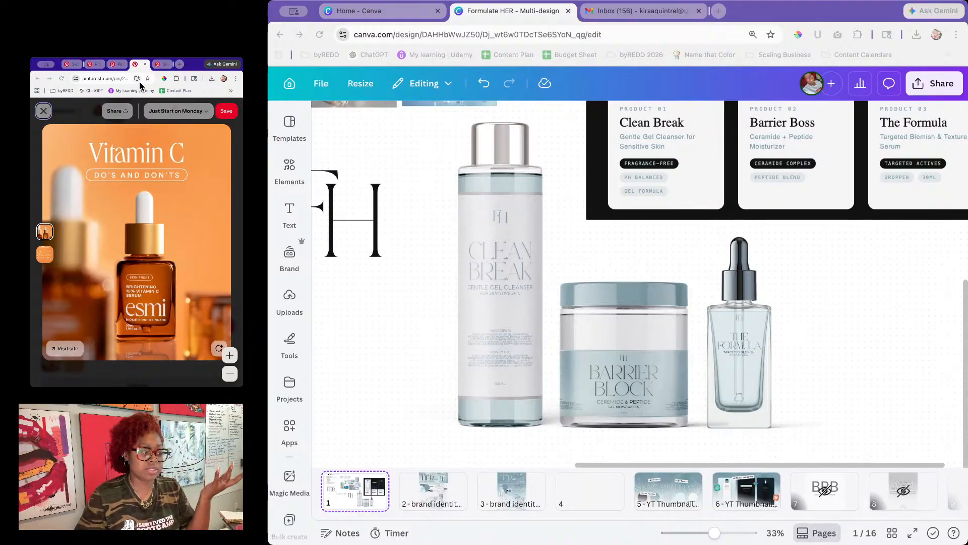
pyautogui.click(163, 66)
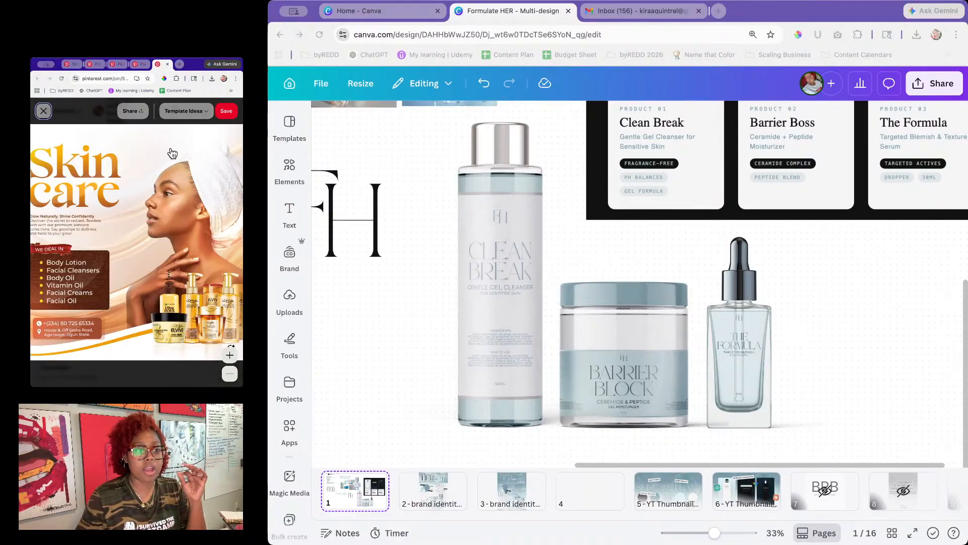
pyautogui.click(116, 65)
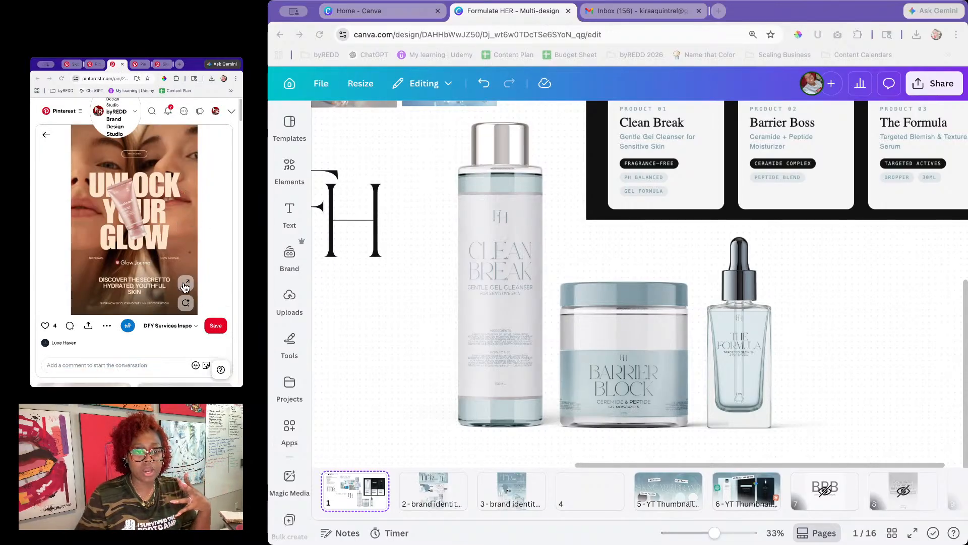
pyautogui.click(91, 64)
pyautogui.click(161, 177)
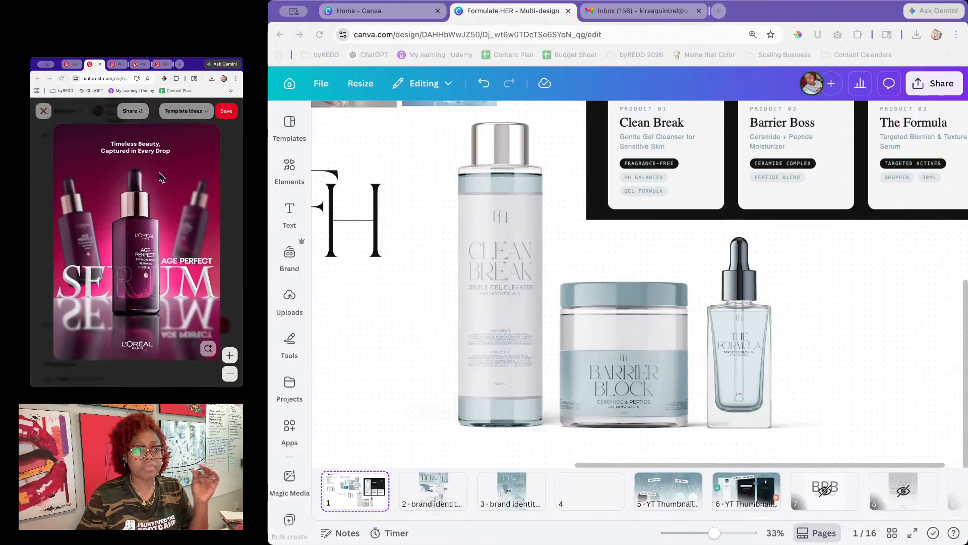
pyautogui.click(69, 64)
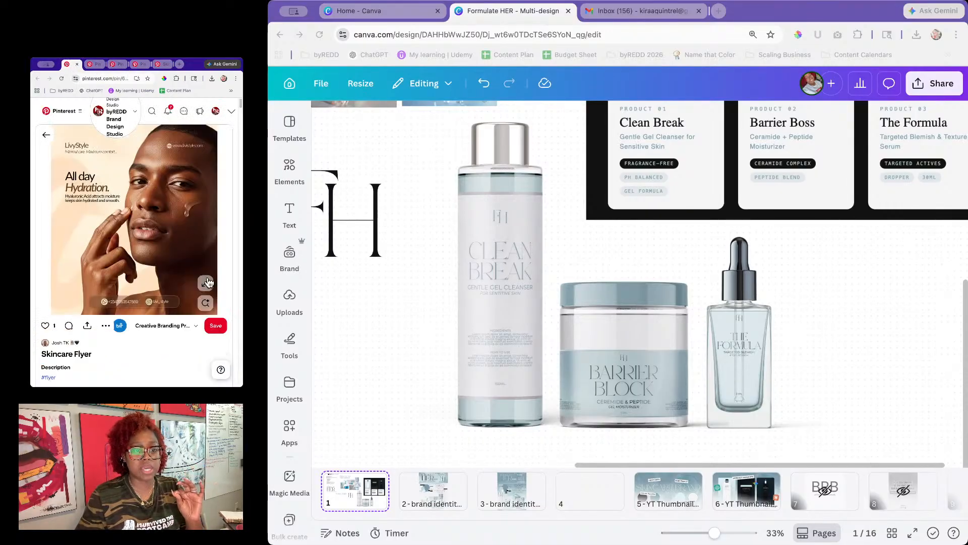
pyautogui.click(211, 278)
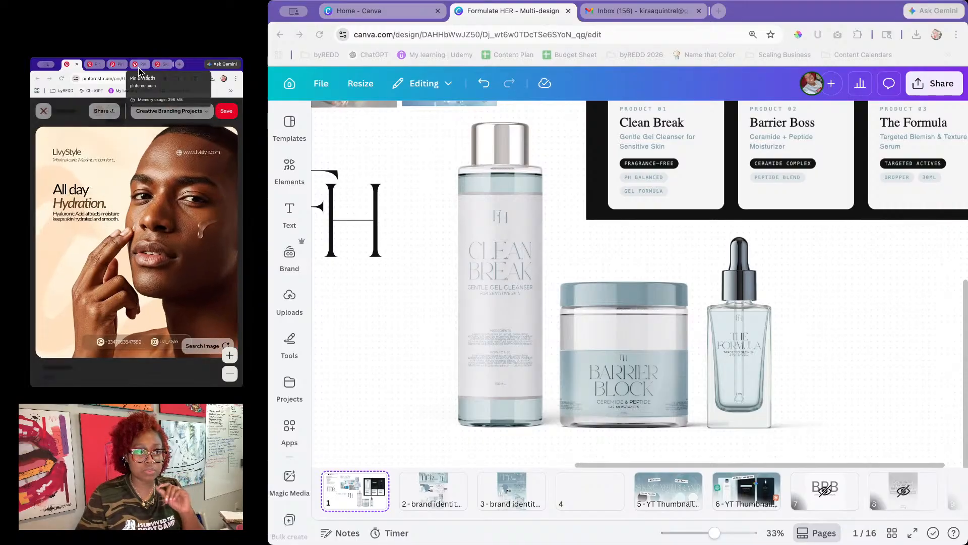
pyautogui.click(138, 64)
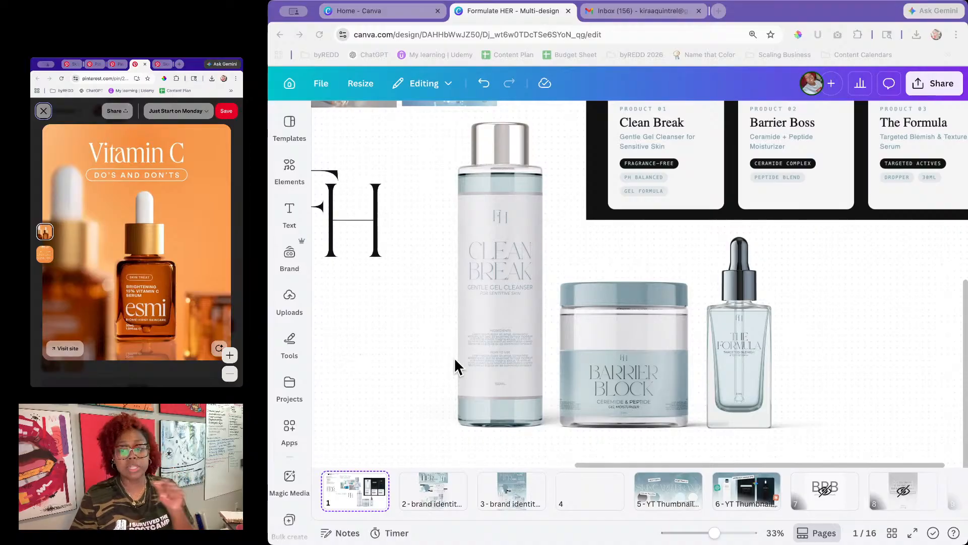
# Step: Review all pages of the design in grid view, then inspect the product labels on pages 9, 10 and 11
pyautogui.click(895, 536)
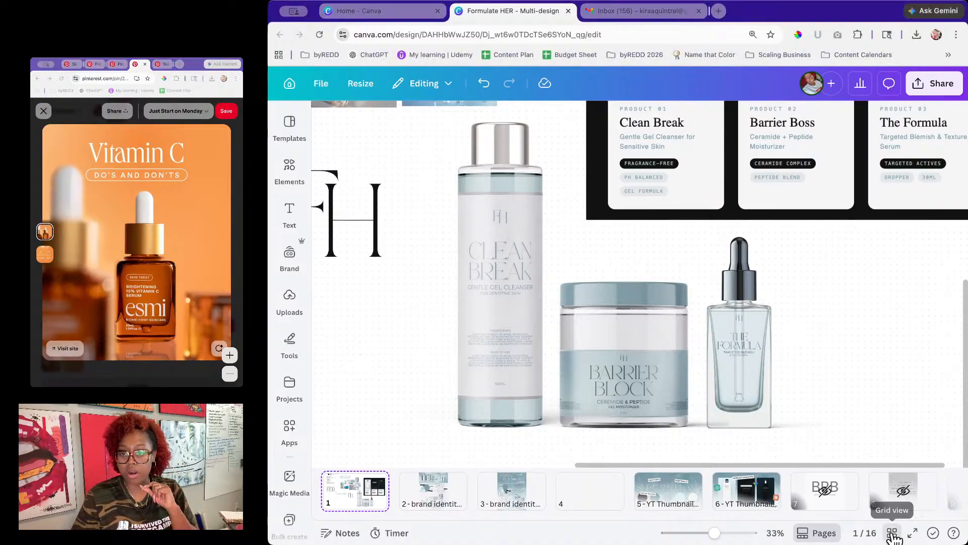
pyautogui.click(893, 535)
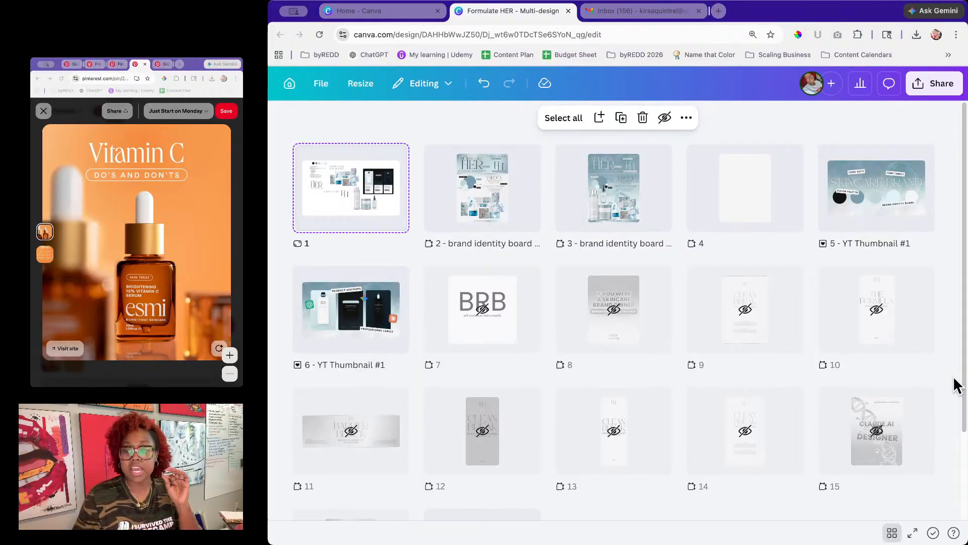
pyautogui.scroll(-3, 957, 385)
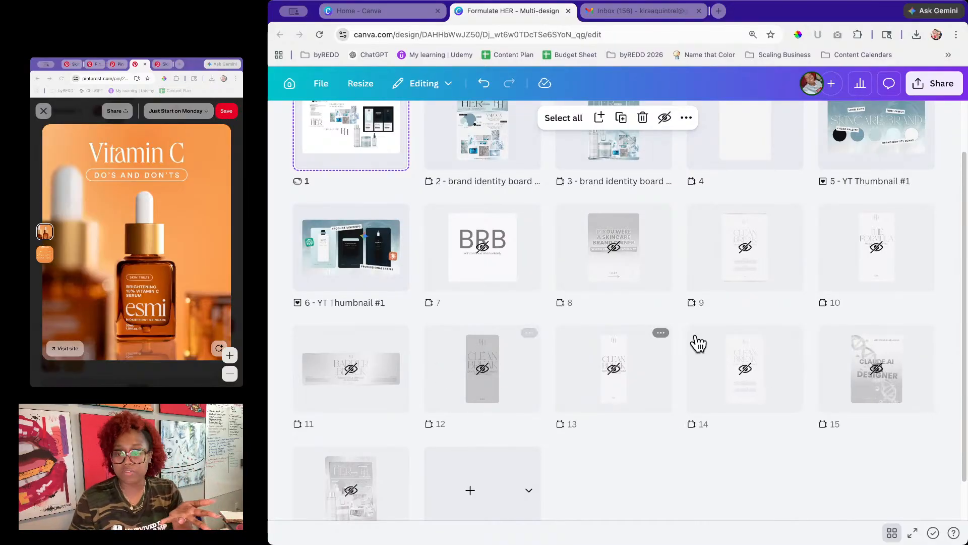
pyautogui.scroll(-2, 758, 442)
pyautogui.scroll(2, 756, 441)
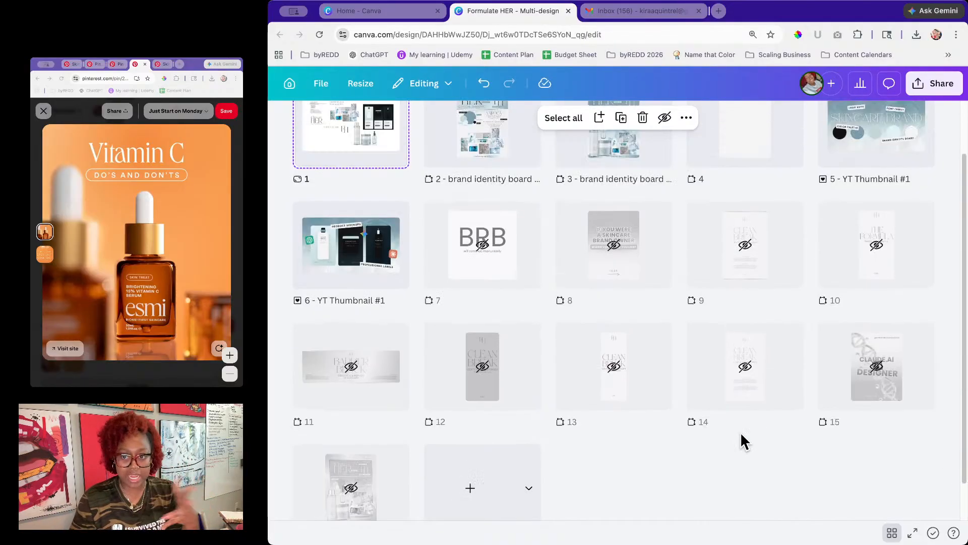
pyautogui.doubleClick(759, 277)
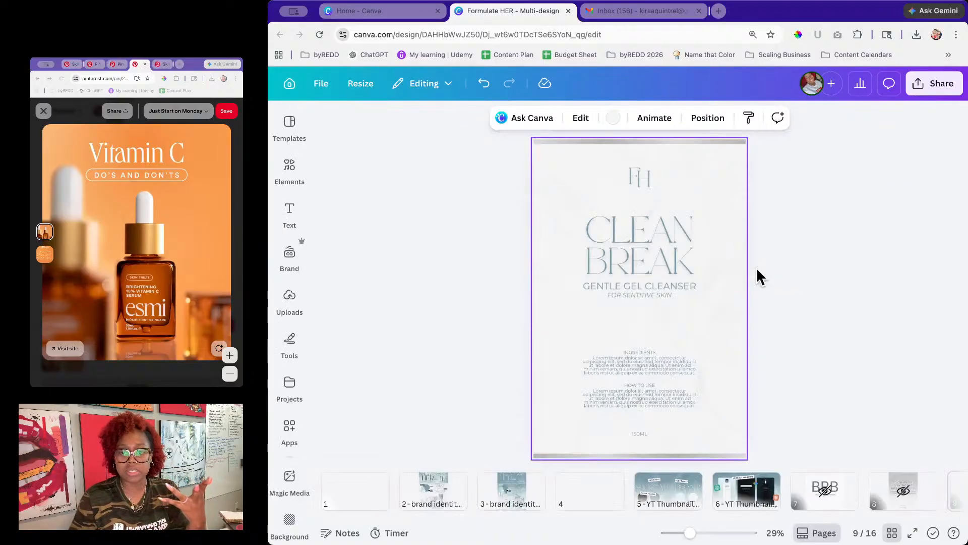
pyautogui.moveTo(620, 517); pyautogui.dragTo(623, 517)
pyautogui.moveTo(685, 517); pyautogui.dragTo(795, 527)
pyautogui.click(726, 510)
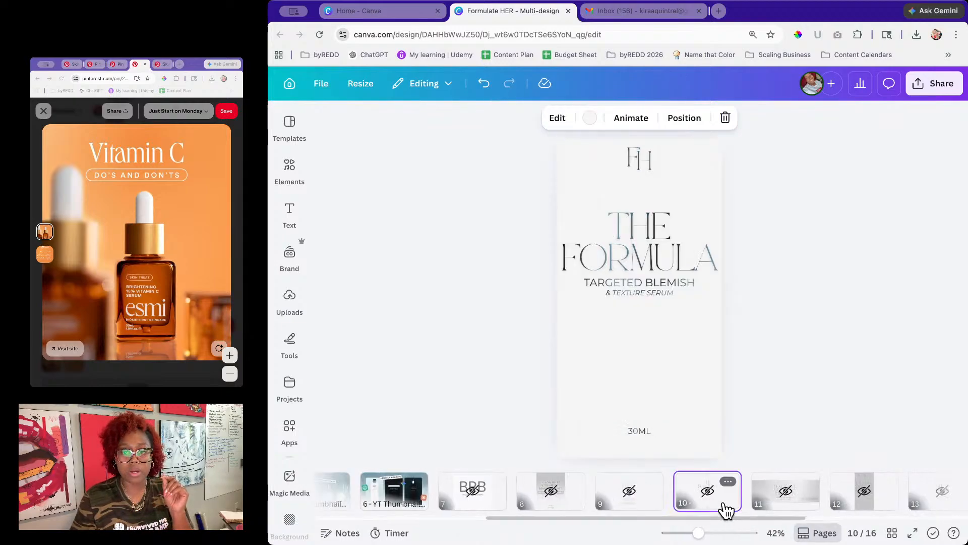
pyautogui.click(797, 507)
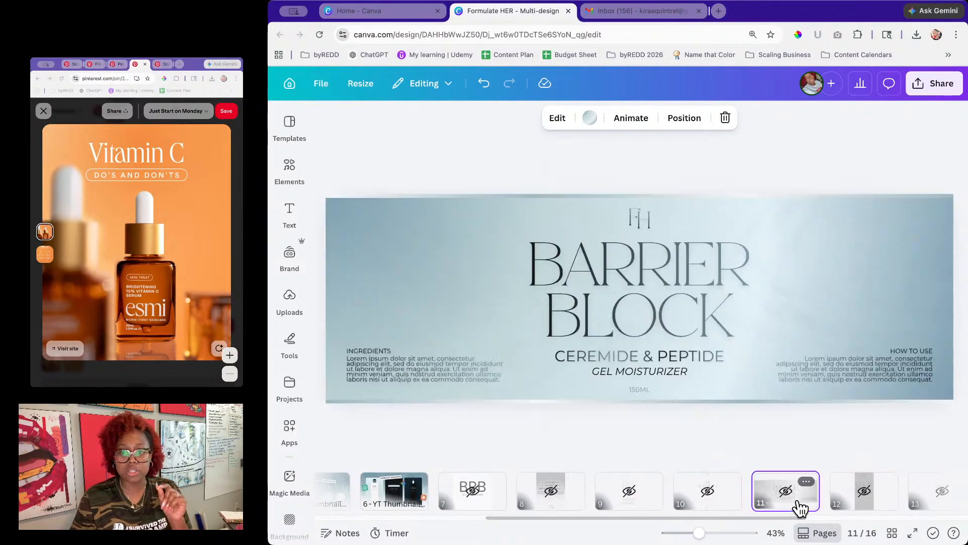
# Step: Add a new 1015 × 1350 px page at the end of the design and open it for editing
pyautogui.click(892, 533)
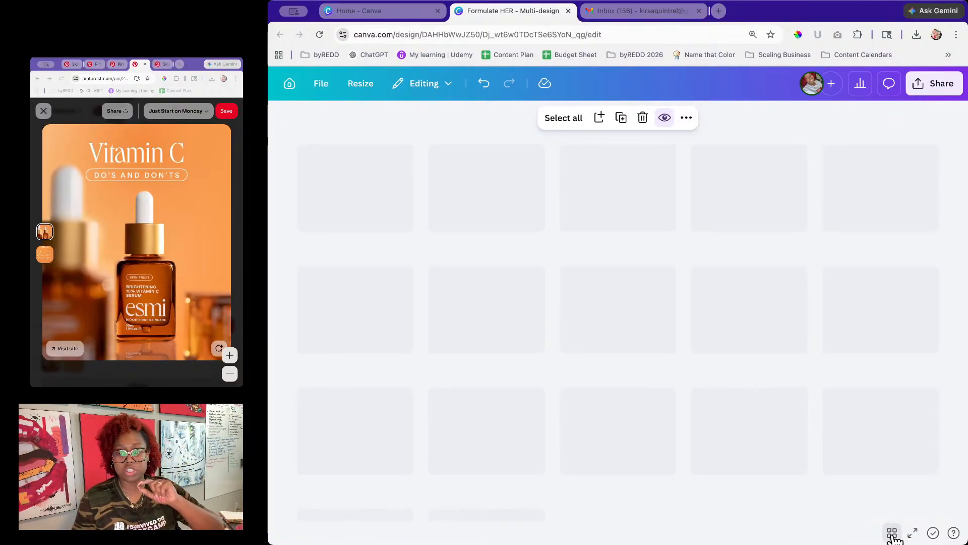
pyautogui.scroll(-3, 619, 464)
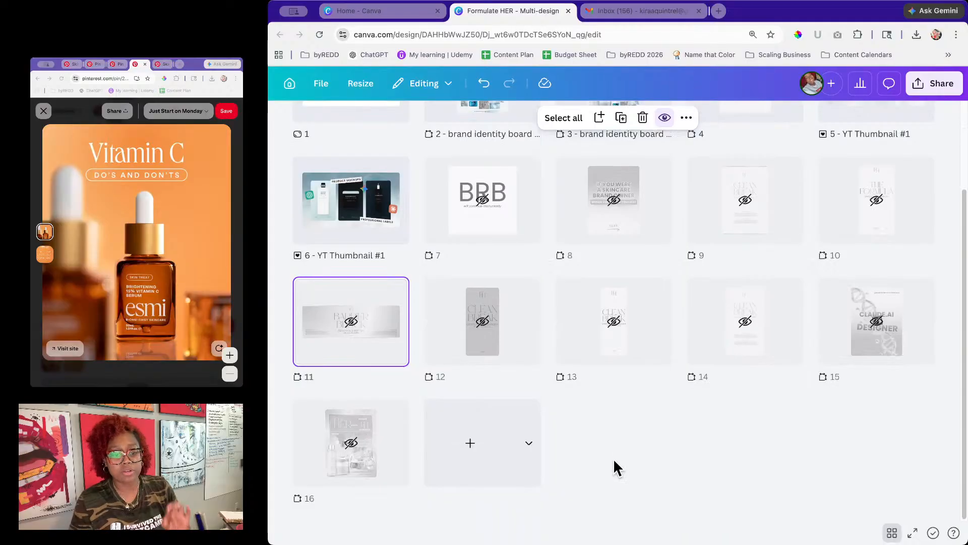
pyautogui.click(530, 446)
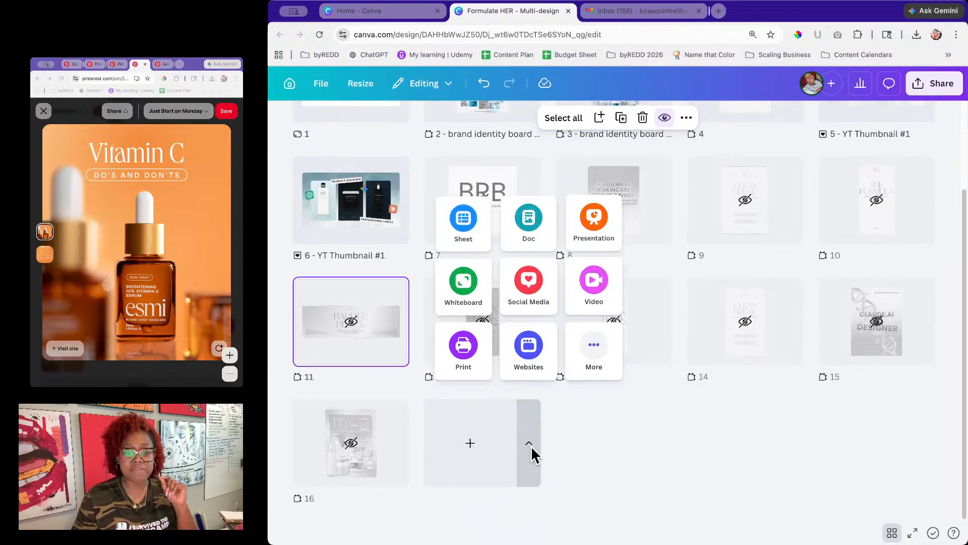
pyautogui.click(589, 364)
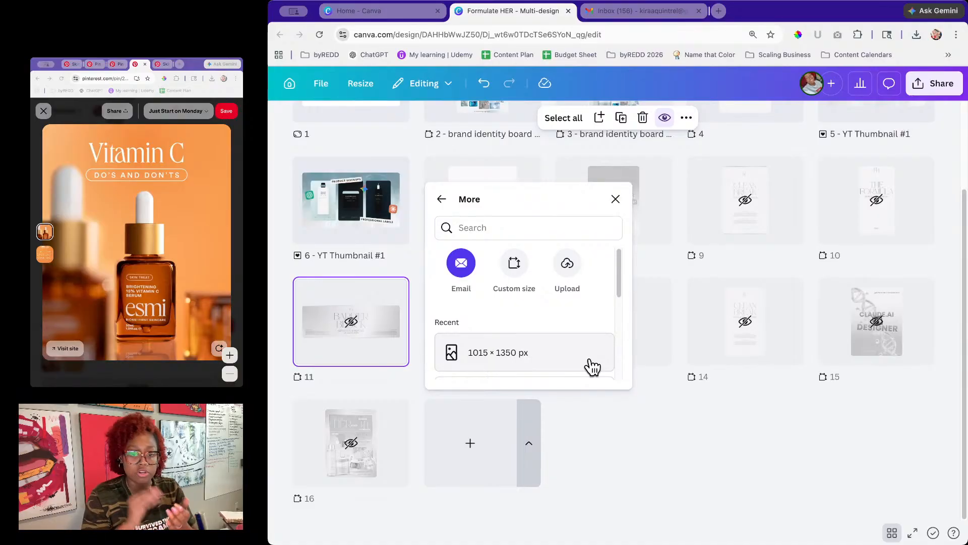
pyautogui.click(548, 358)
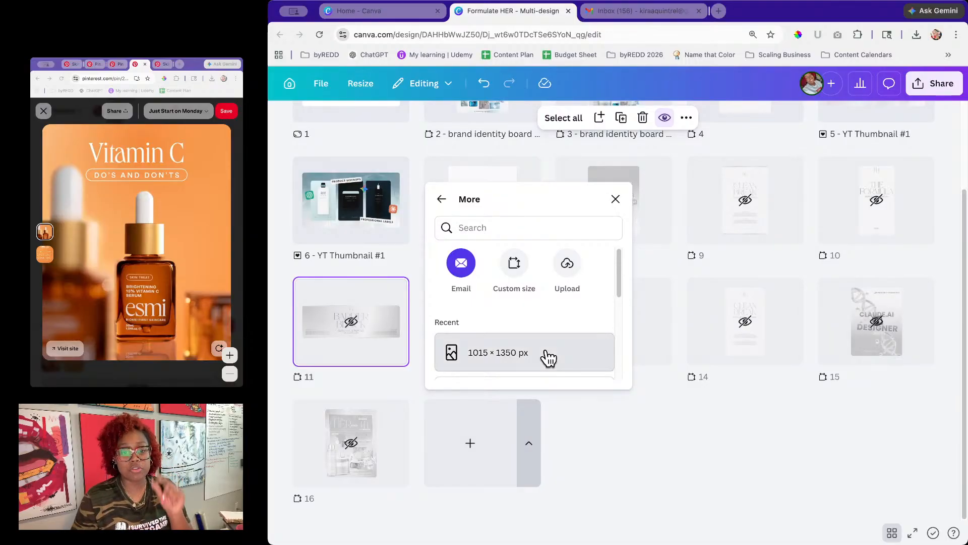
pyautogui.doubleClick(491, 464)
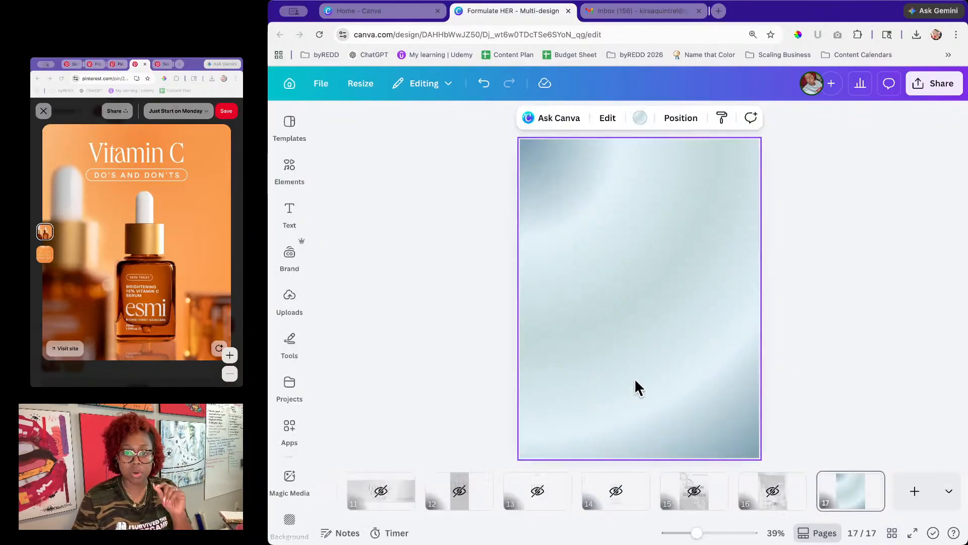
# Step: Change the new page's gradient background to the solid light grey from the document colors
pyautogui.click(641, 119)
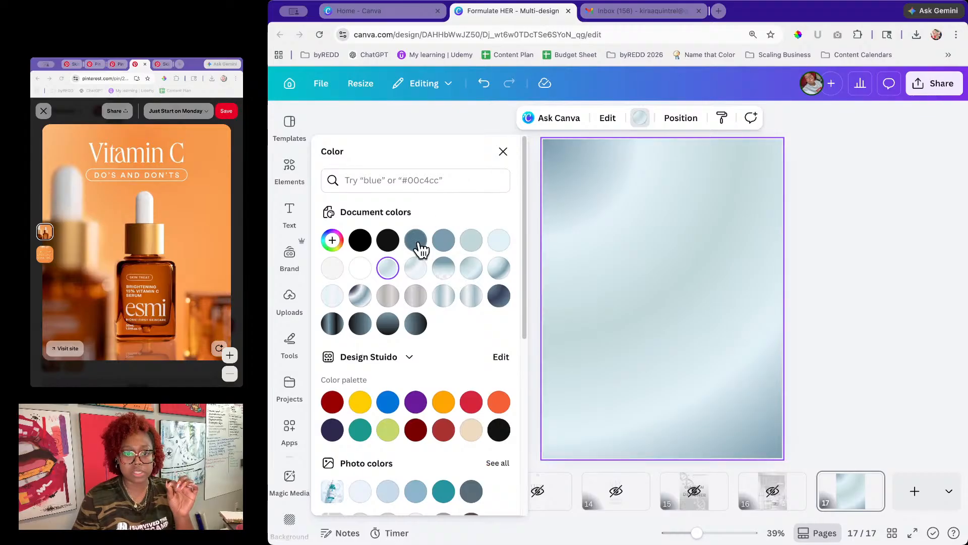
pyautogui.click(332, 271)
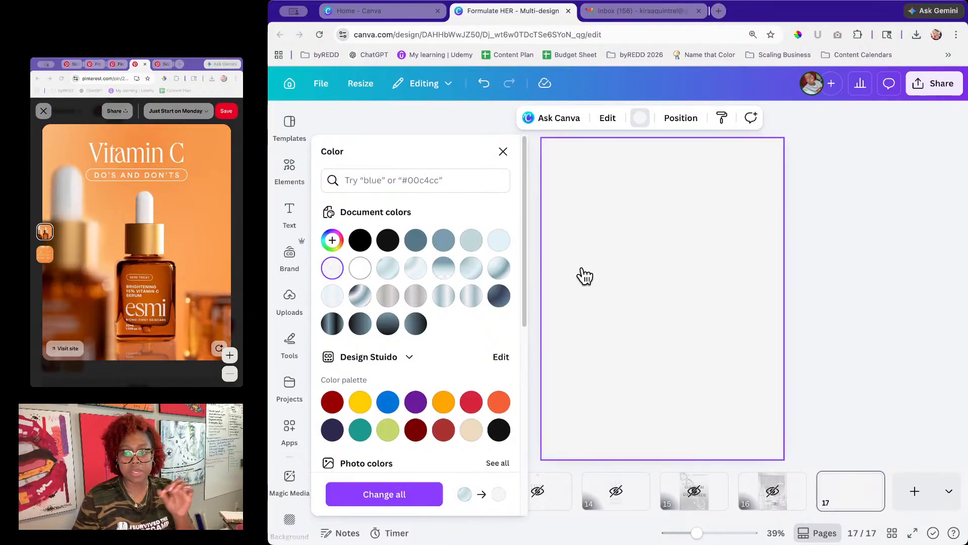
pyautogui.click(820, 246)
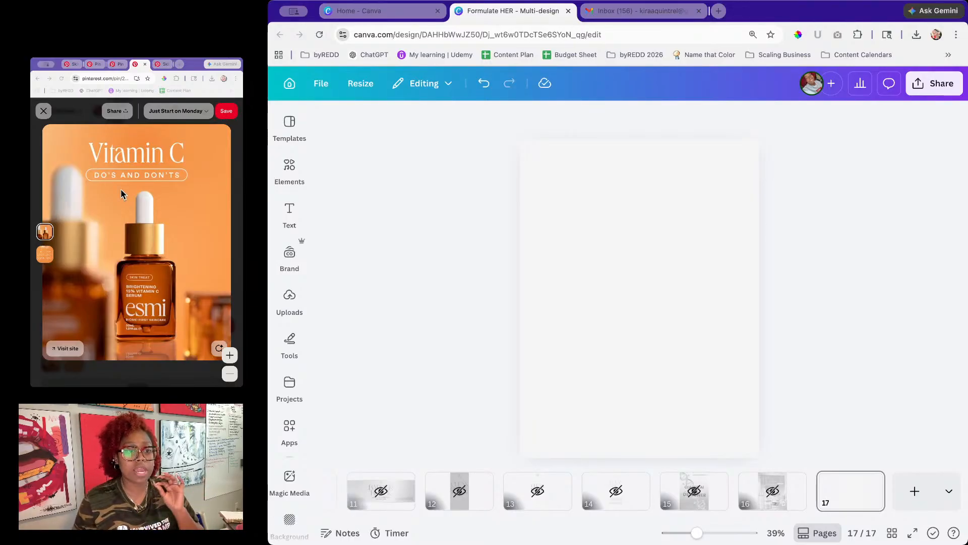
pyautogui.click(180, 158)
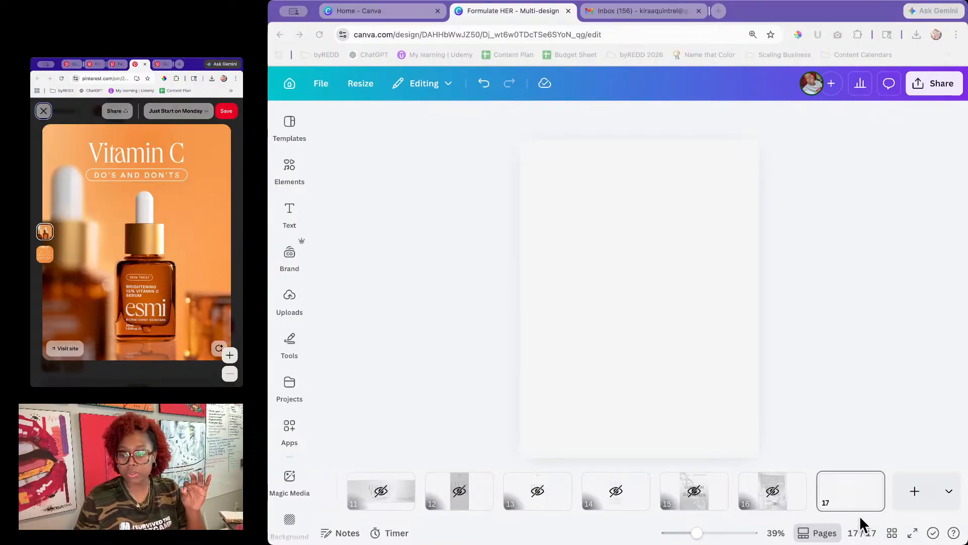
pyautogui.click(891, 533)
pyautogui.scroll(3, 399, 255)
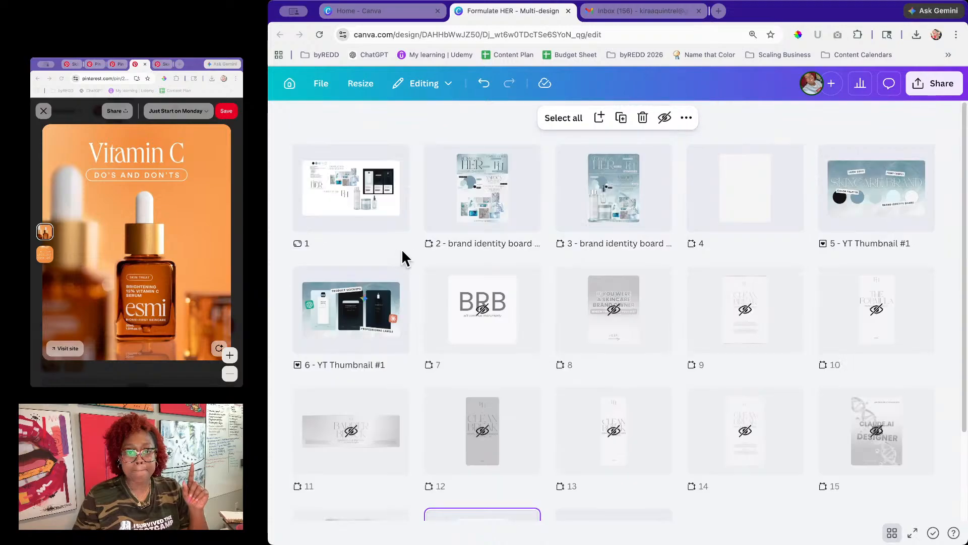
pyautogui.scroll(-3, 515, 453)
pyautogui.doubleClick(499, 452)
# Step: Place the uploaded image of The Formula dropper bottle on page 17 and enlarge it toward the page's upper right
pyautogui.click(289, 262)
pyautogui.click(292, 303)
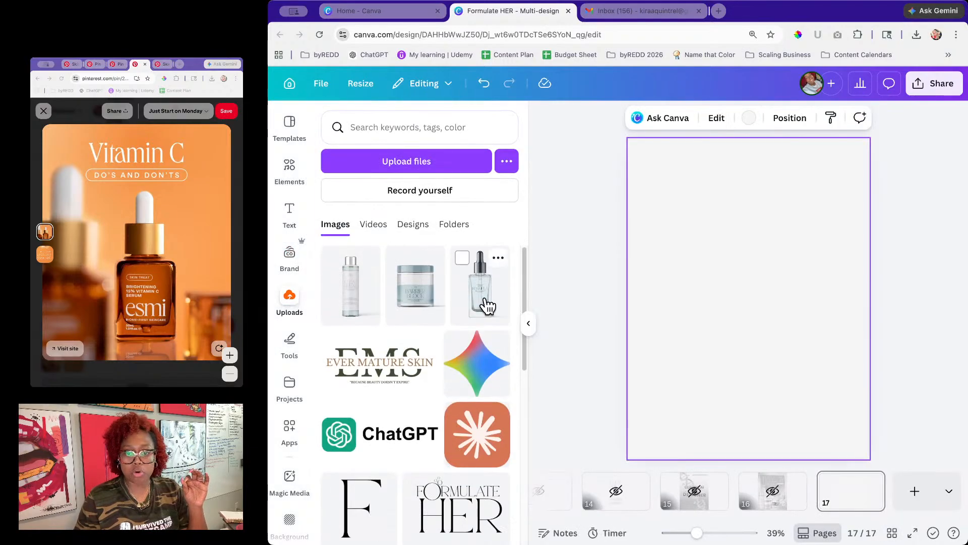
pyautogui.click(485, 301)
pyautogui.click(833, 297)
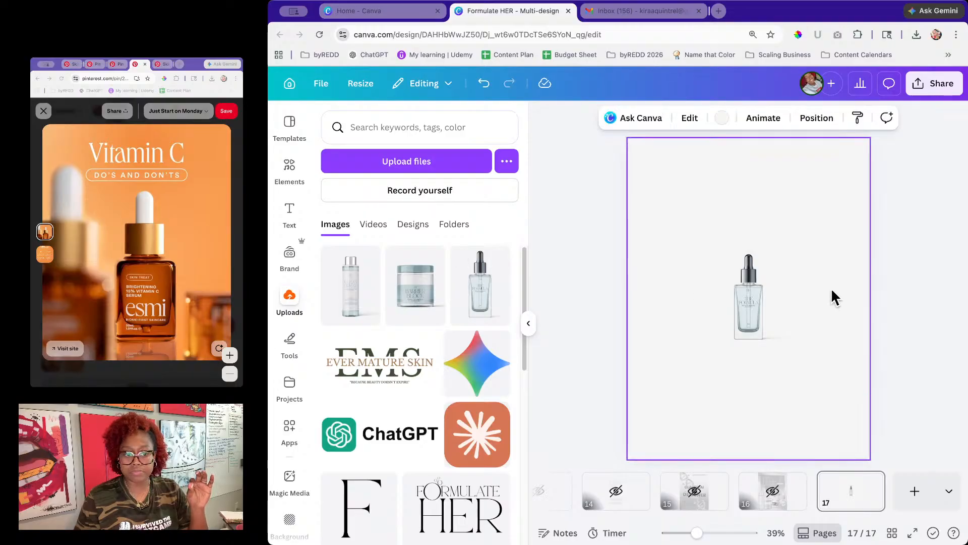
pyautogui.click(776, 262)
pyautogui.moveTo(787, 248); pyautogui.dragTo(880, 179)
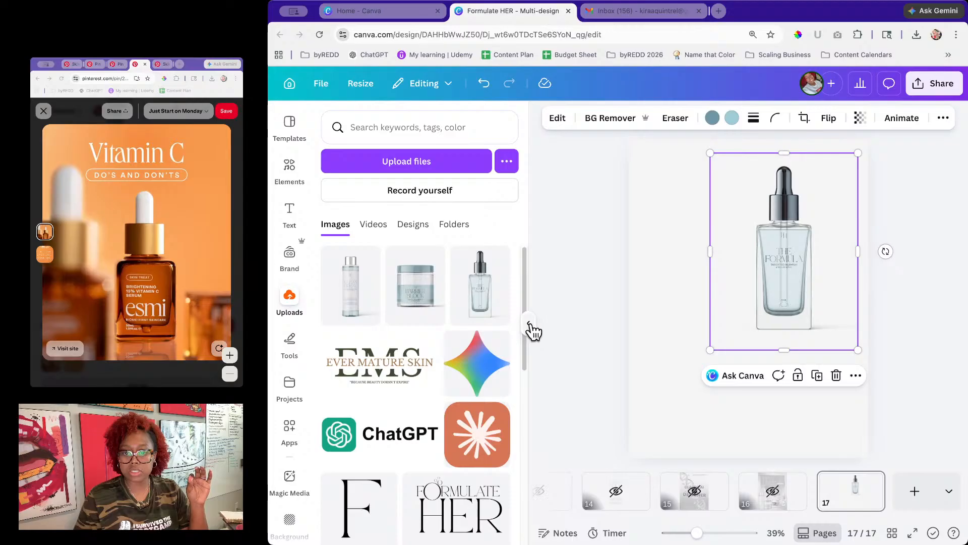
# Step: Enlarge the dropper bottle image to fill most of page 17 and center it horizontally, slightly below the page's middle
pyautogui.click(529, 324)
pyautogui.moveTo(601, 349); pyautogui.dragTo(513, 398)
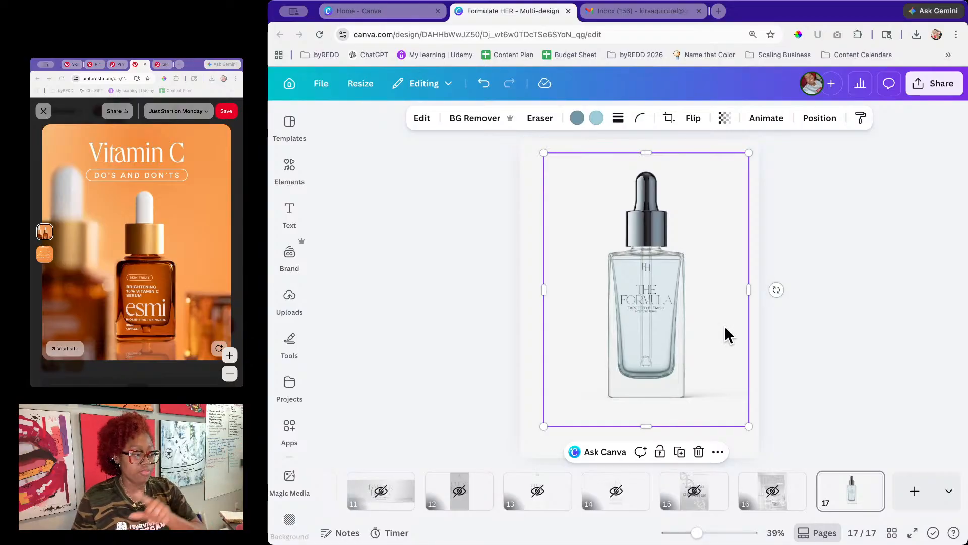
pyautogui.moveTo(648, 300); pyautogui.dragTo(642, 319)
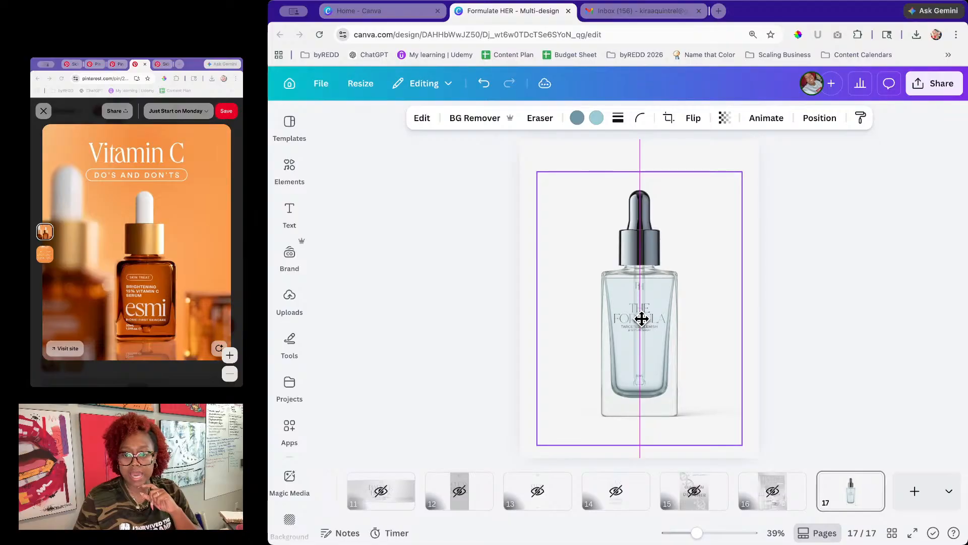
pyautogui.click(790, 348)
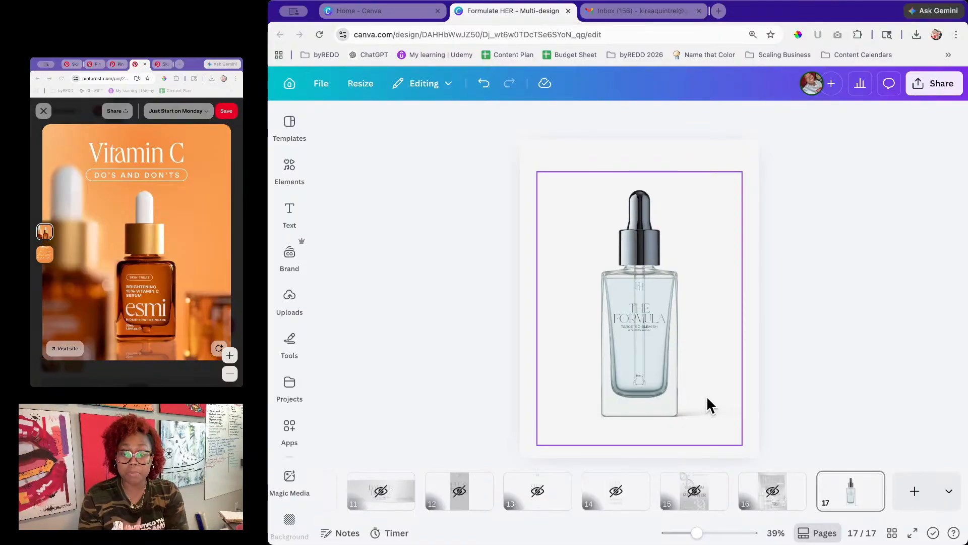
# Step: Remove the background from the dropper bottle image
pyautogui.click(698, 338)
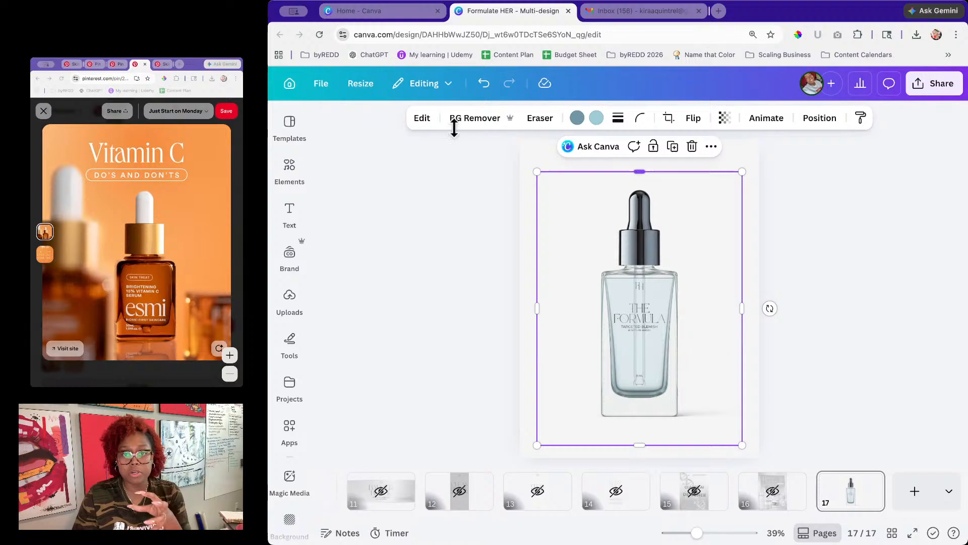
pyautogui.click(469, 124)
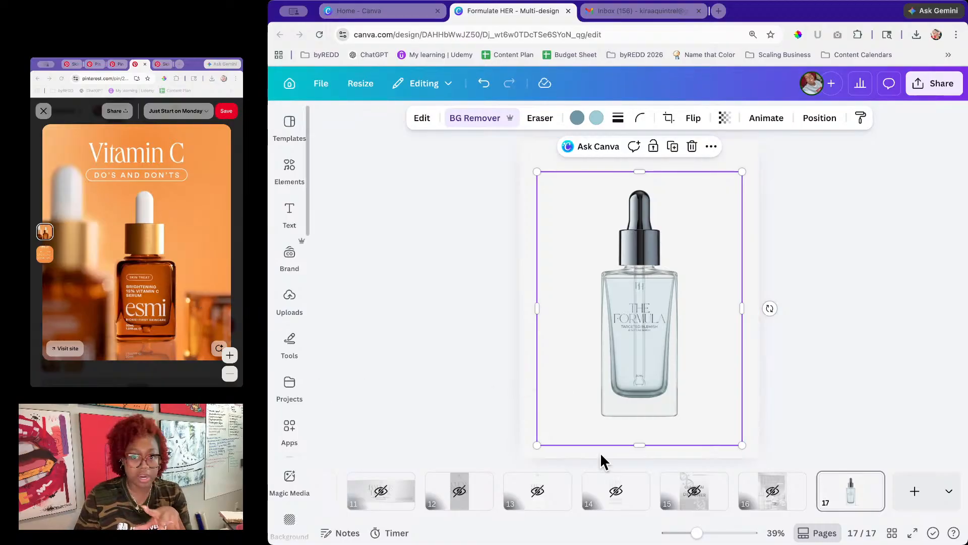
pyautogui.click(792, 348)
# Step: Duplicate the dropper bottle image and flip the copy vertically
pyautogui.moveTo(696, 533); pyautogui.dragTo(706, 533)
pyautogui.scroll(-2, 783, 390)
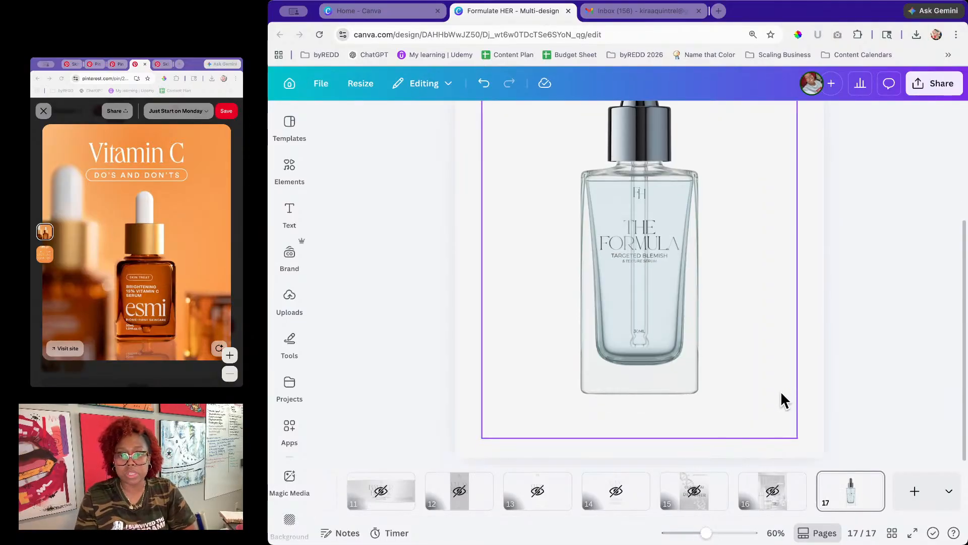
pyautogui.click(680, 312)
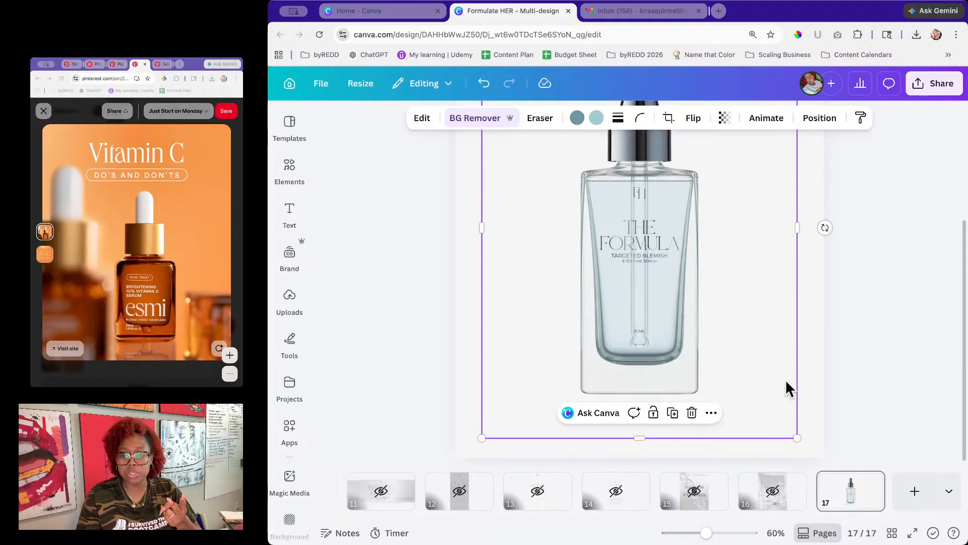
pyautogui.click(673, 413)
pyautogui.moveTo(652, 329); pyautogui.dragTo(778, 318)
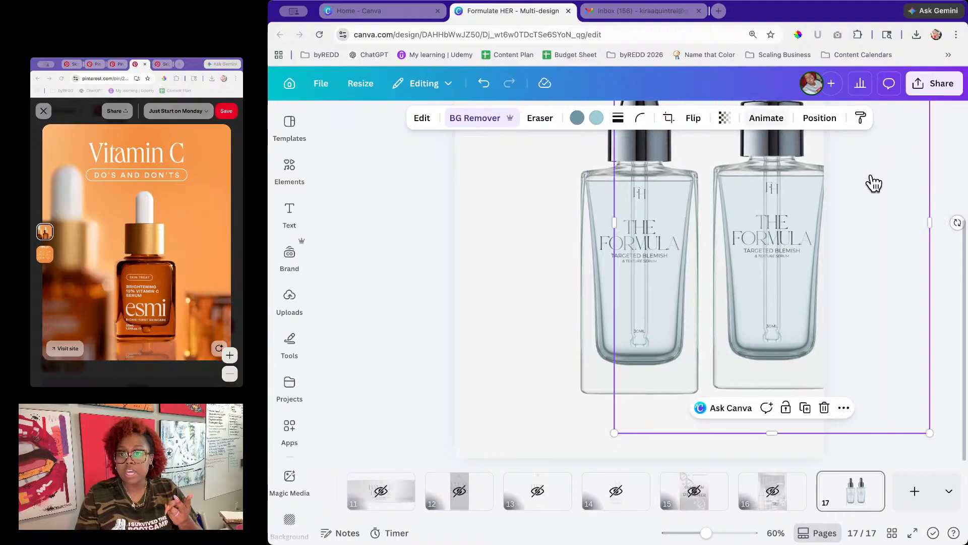
pyautogui.click(692, 119)
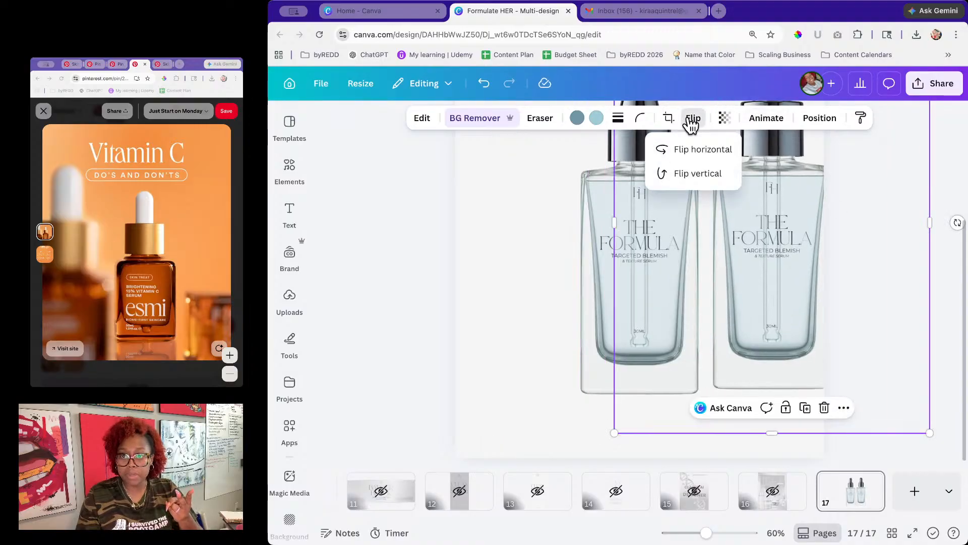
pyautogui.click(701, 182)
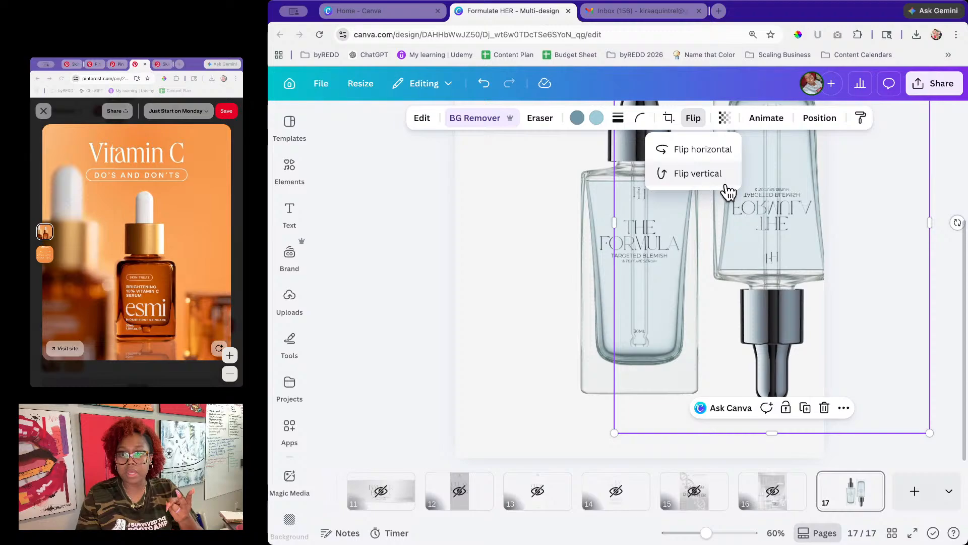
# Step: Place the flipped copy directly beneath the original bottle, base to base and horizontally aligned, as a mirror reflection
pyautogui.moveTo(790, 195); pyautogui.dragTo(657, 339)
pyautogui.moveTo(644, 253); pyautogui.dragTo(644, 423)
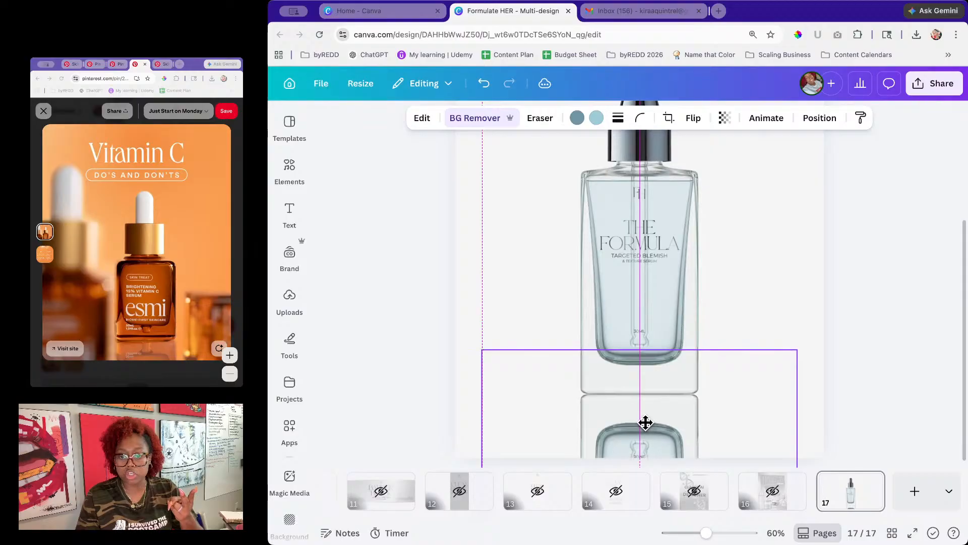
pyautogui.click(746, 360)
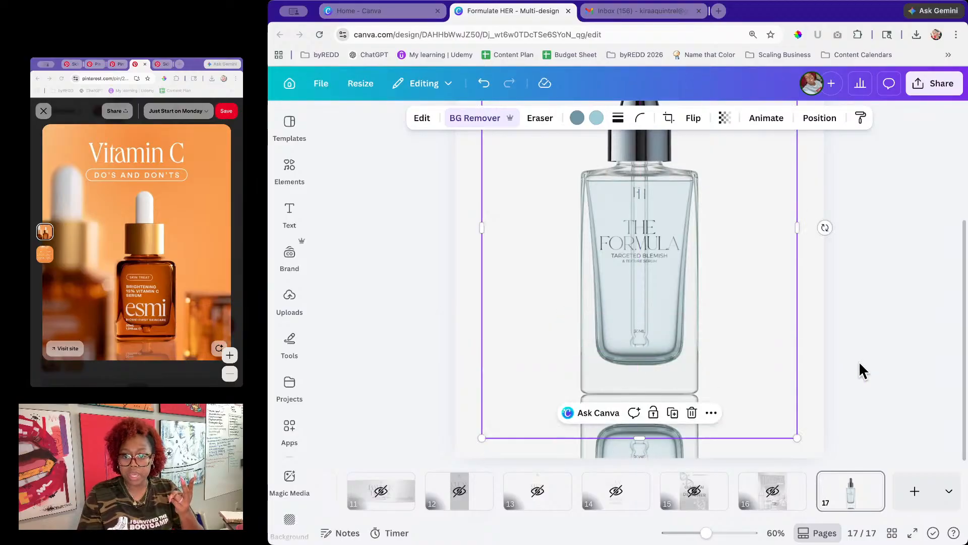
# Step: Set the transparency of the flipped reflection bottle to 35
pyautogui.click(658, 453)
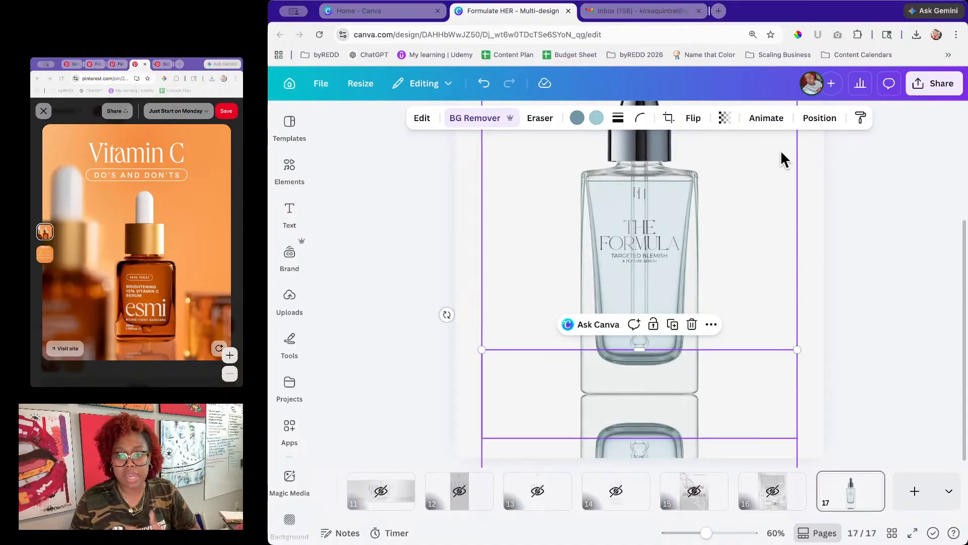
pyautogui.click(726, 121)
pyautogui.moveTo(754, 167); pyautogui.dragTo(699, 204)
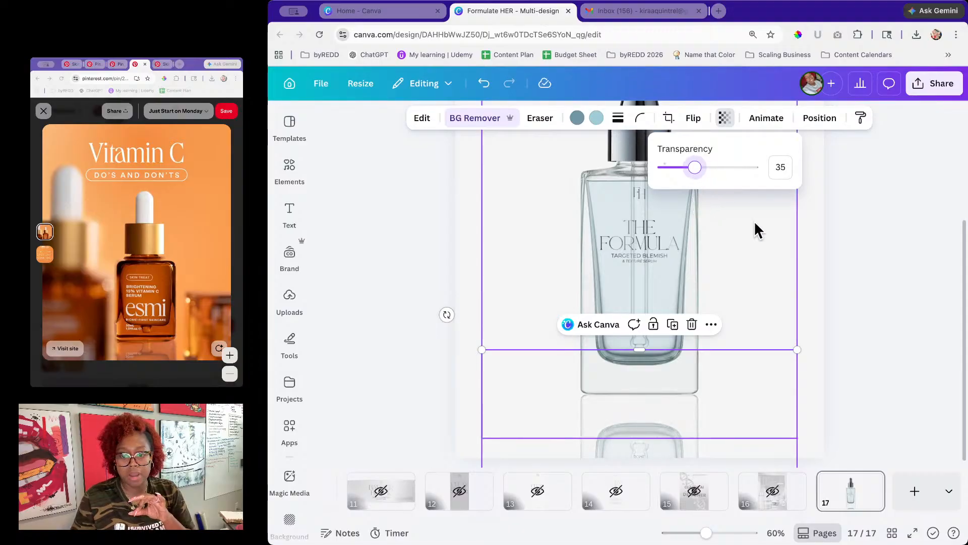
pyautogui.click(866, 275)
pyautogui.click(866, 277)
pyautogui.moveTo(701, 534); pyautogui.dragTo(691, 533)
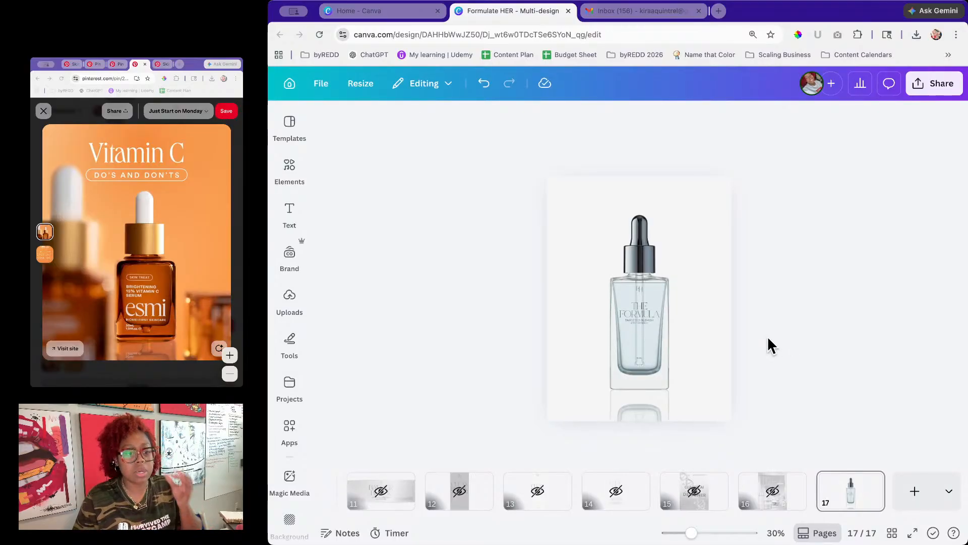
# Step: Add an enlarged copy of the upright bottle in the page's lower left foreground, running partly off the left and bottom edges
pyautogui.click(652, 314)
pyautogui.click(676, 180)
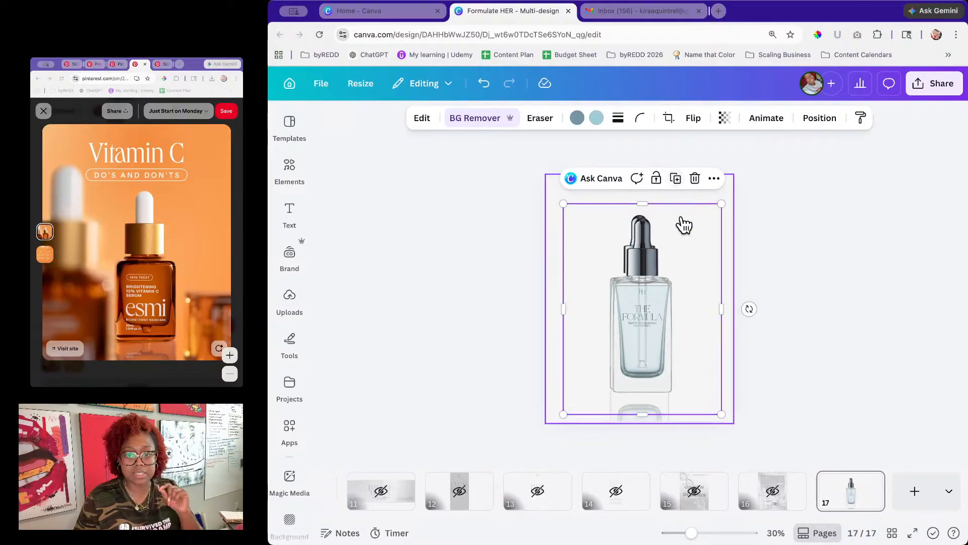
pyautogui.click(91, 254)
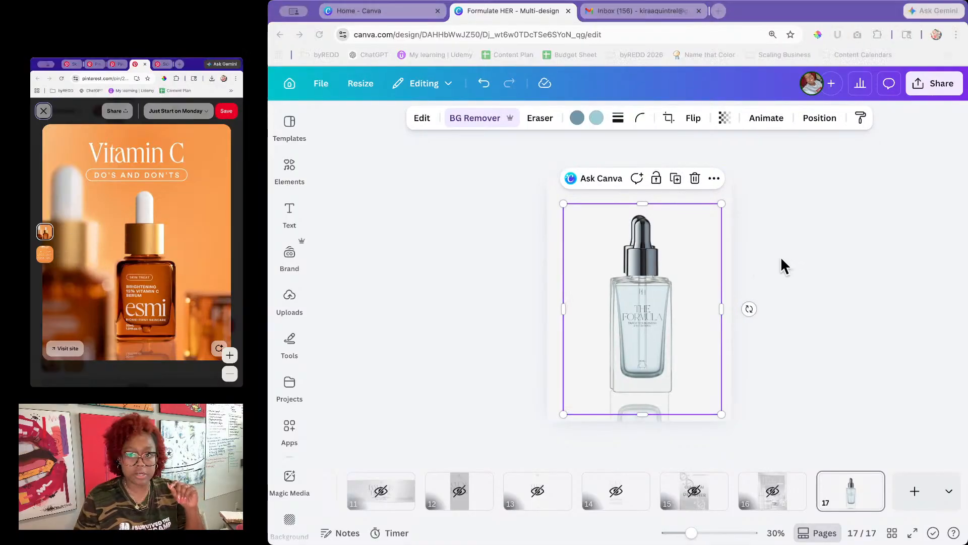
pyautogui.click(722, 201)
pyautogui.moveTo(722, 202); pyautogui.dragTo(925, 149)
pyautogui.moveTo(687, 252); pyautogui.dragTo(578, 382)
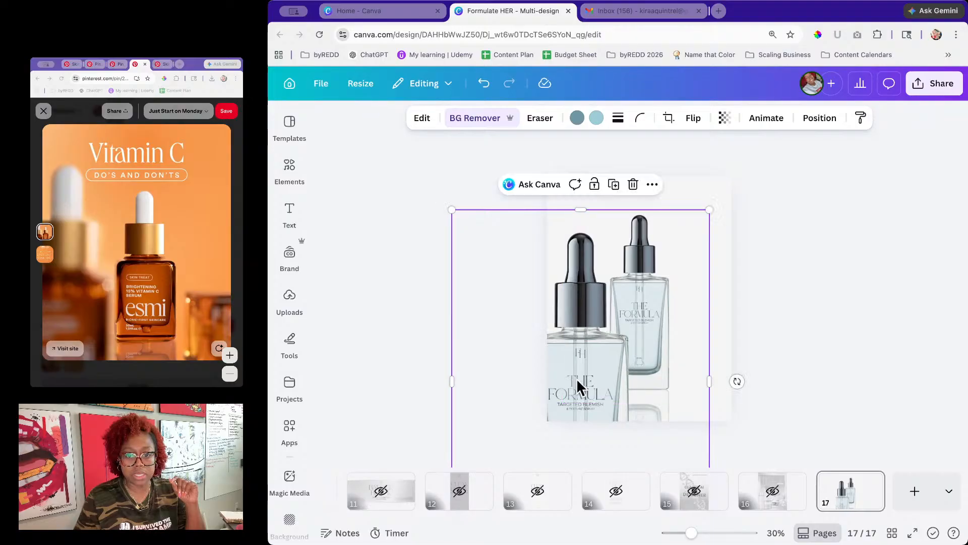
pyautogui.moveTo(452, 209); pyautogui.dragTo(468, 218)
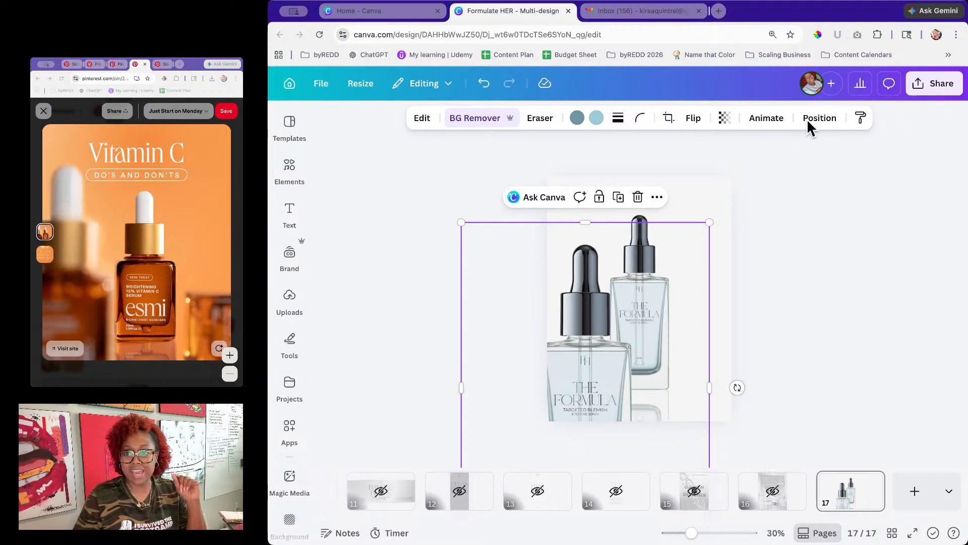
# Step: Blur the whole image of the large foreground bottle at intensity 45
pyautogui.click(423, 121)
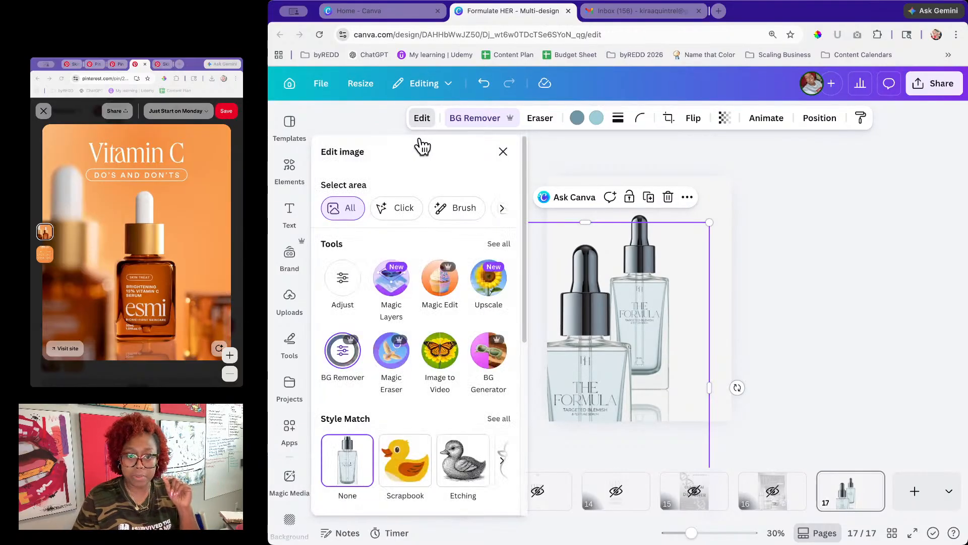
pyautogui.click(498, 245)
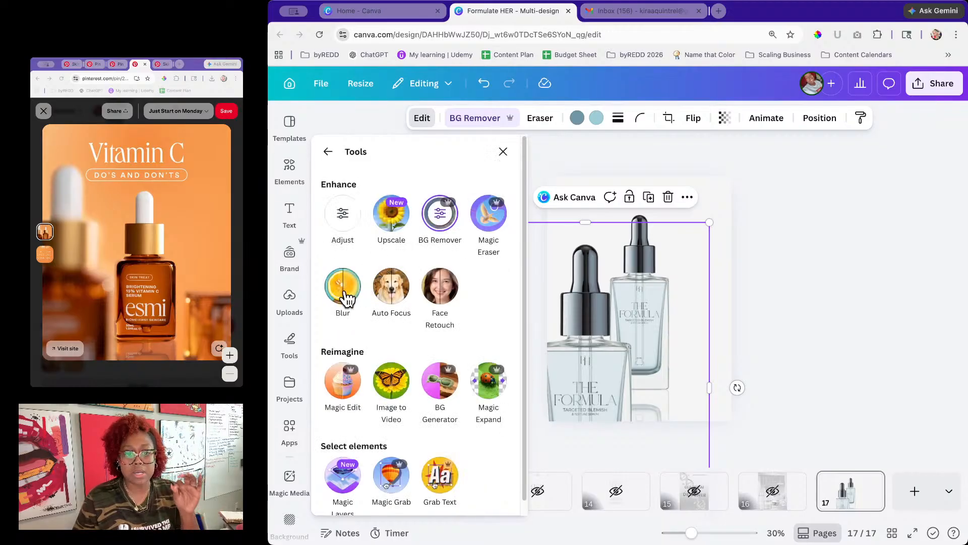
pyautogui.click(343, 285)
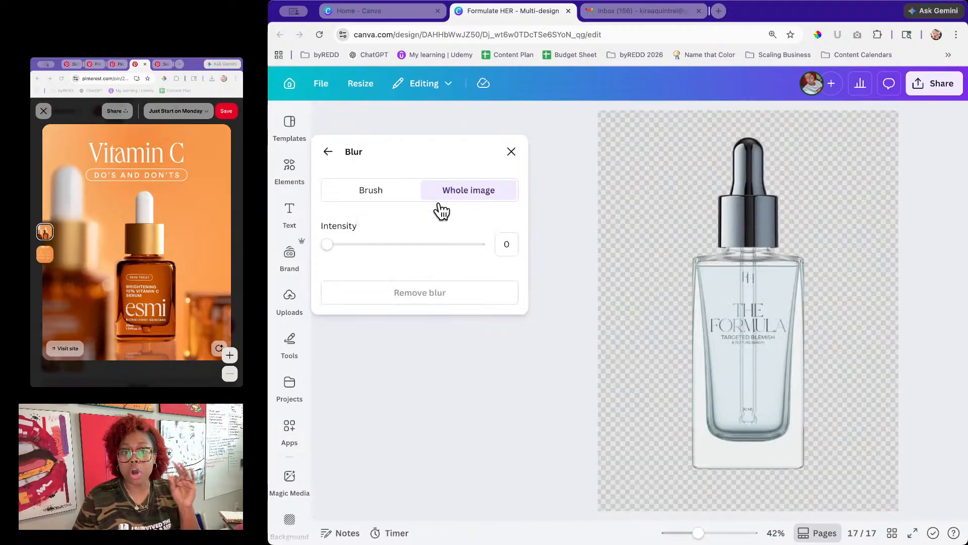
pyautogui.moveTo(334, 253); pyautogui.dragTo(395, 255)
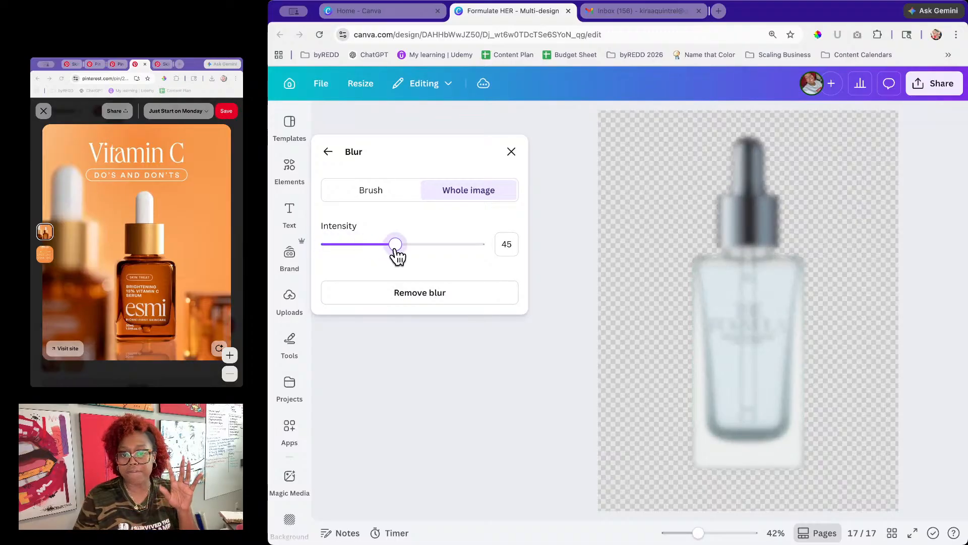
pyautogui.click(511, 152)
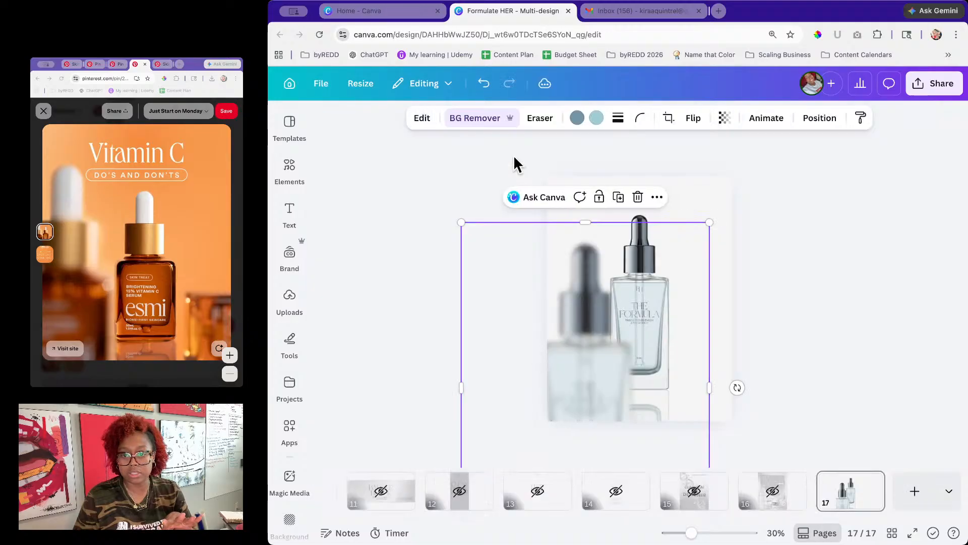
pyautogui.click(829, 266)
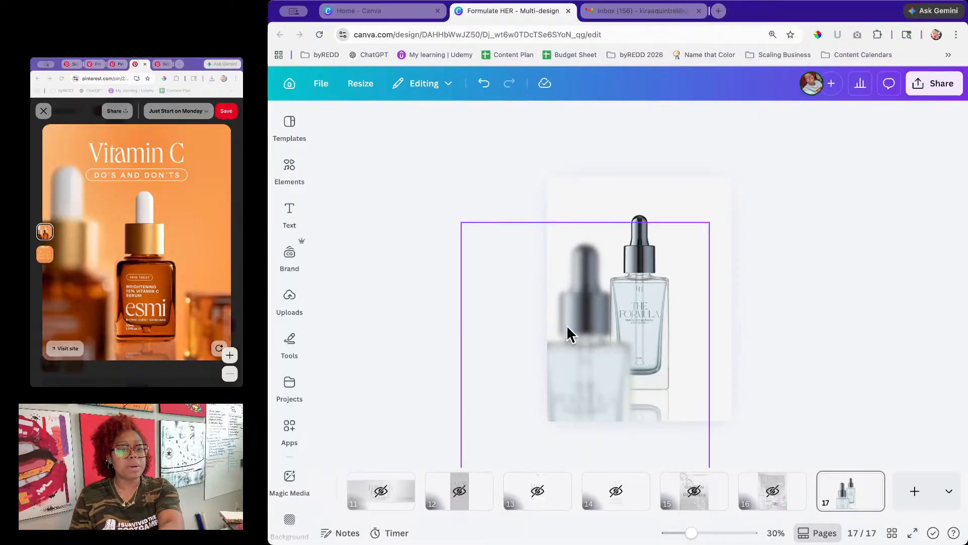
# Step: Add a smaller copy of the blurred bottle, rotated 90° and about 695 × 926 px, with its base showing at the page's lower right edge
pyautogui.click(585, 350)
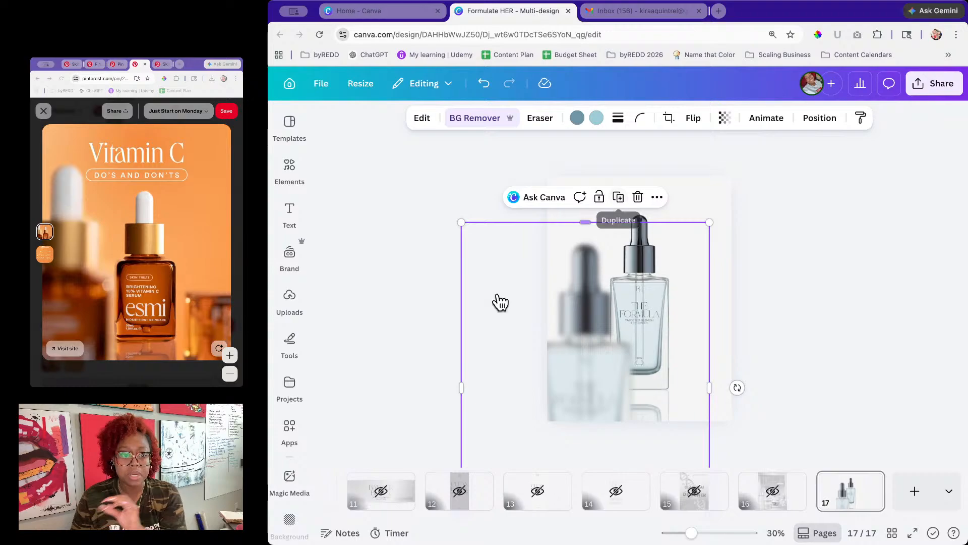
pyautogui.click(212, 304)
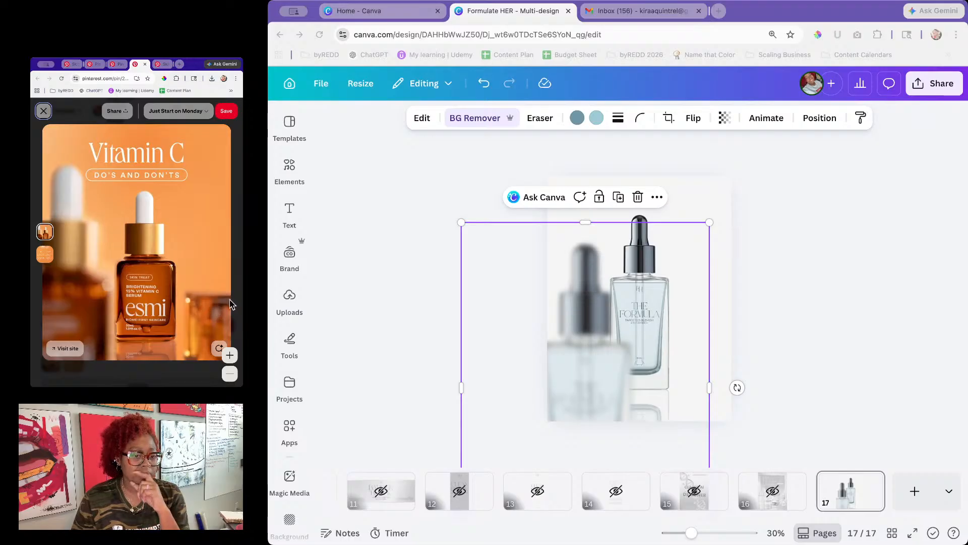
pyautogui.click(619, 198)
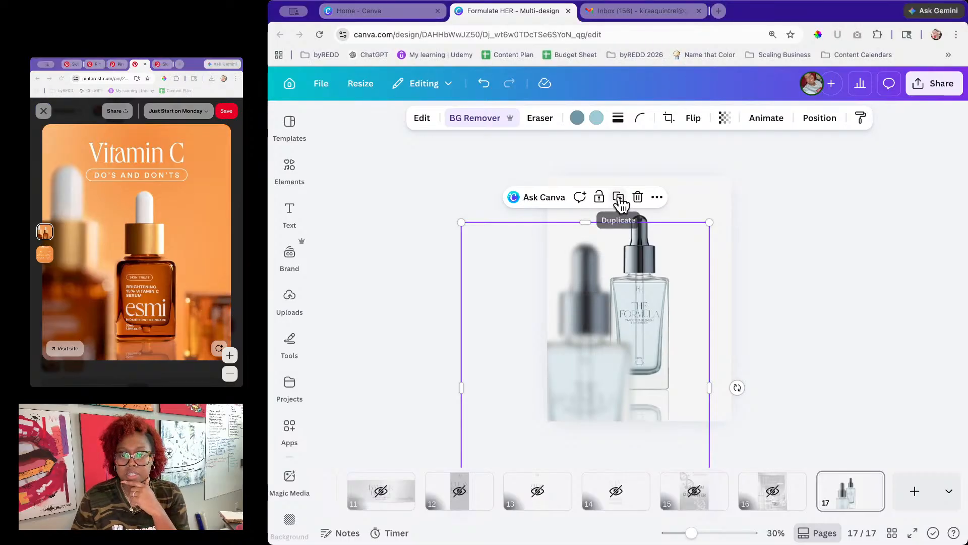
pyautogui.moveTo(580, 375); pyautogui.dragTo(662, 280)
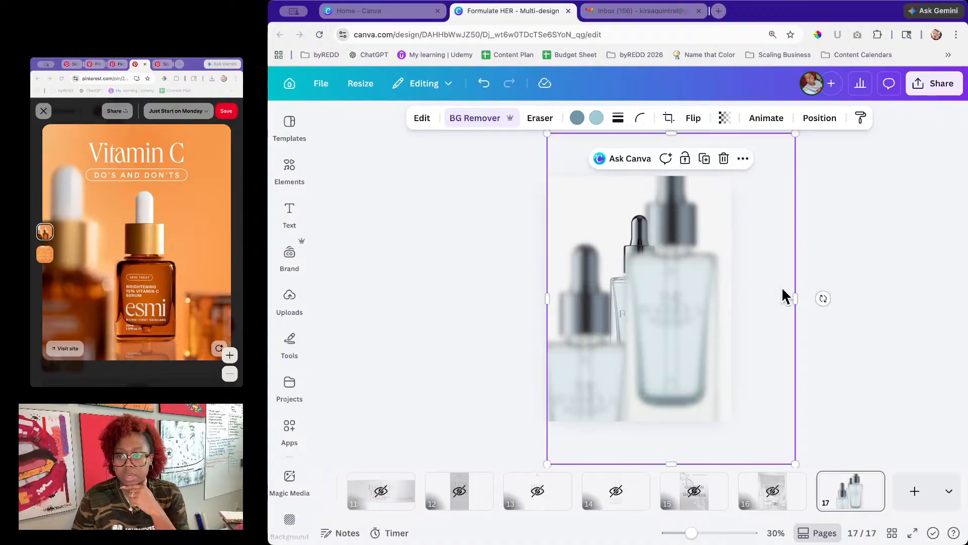
pyautogui.moveTo(822, 298); pyautogui.dragTo(674, 412)
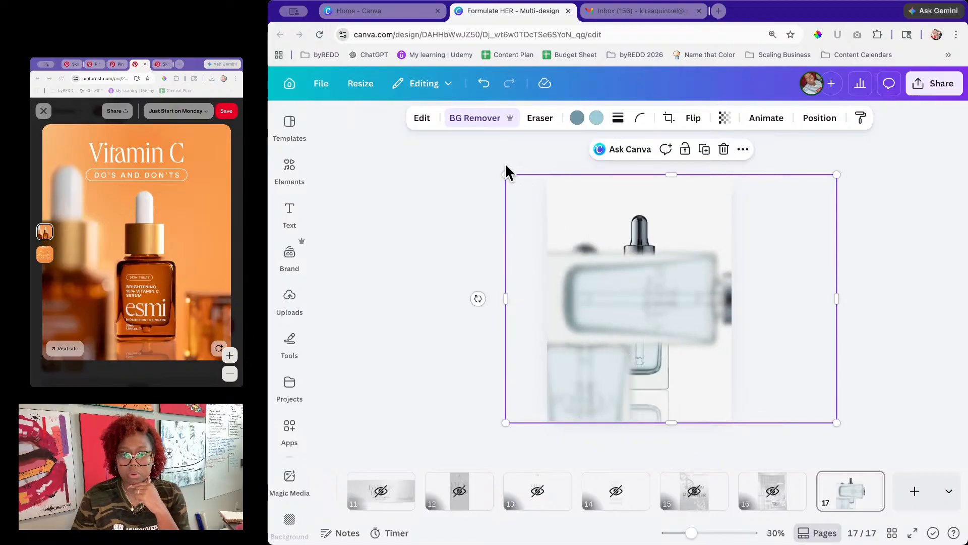
pyautogui.moveTo(516, 178); pyautogui.dragTo(661, 304)
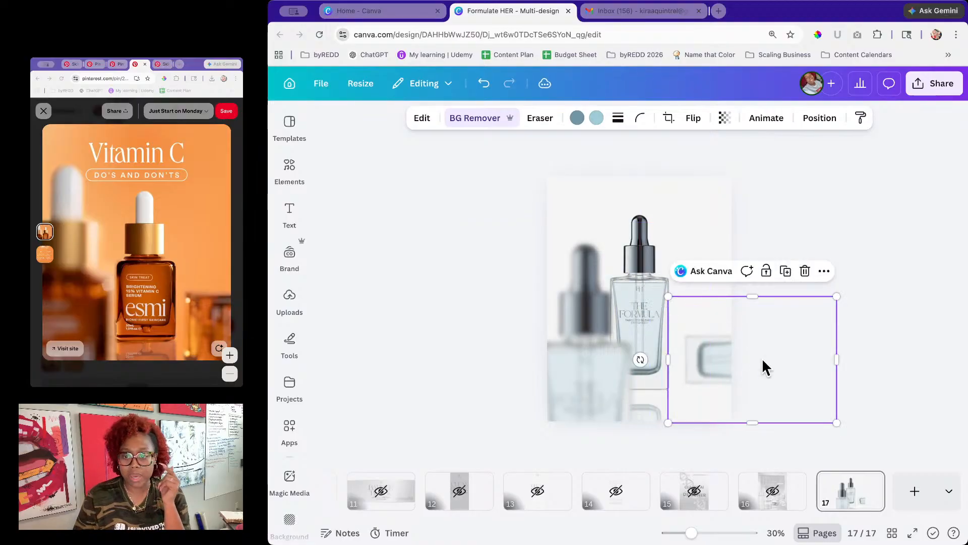
pyautogui.moveTo(785, 362); pyautogui.dragTo(782, 340)
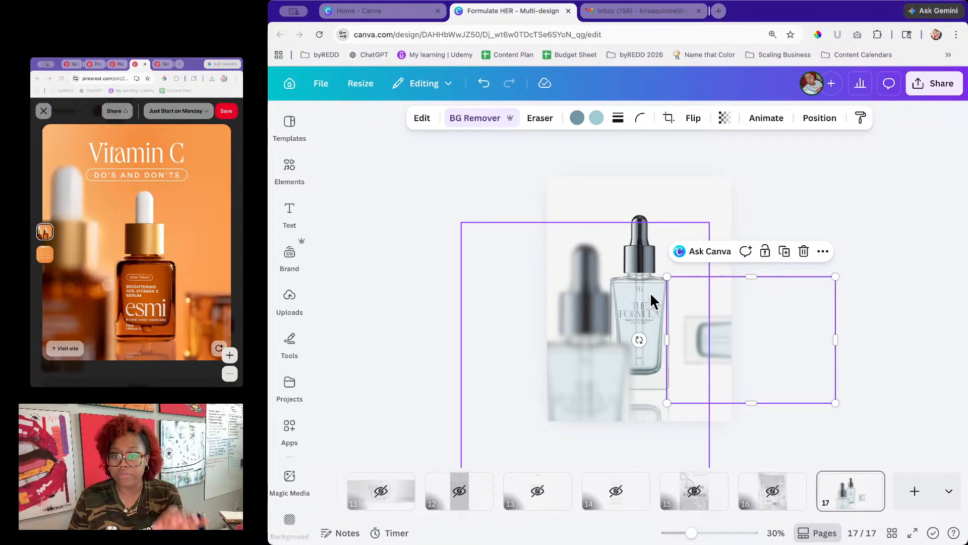
# Step: Duplicate the blurred sideways bottle directly beneath the original as its reflection and set the copy's transparency to 35
pyautogui.click(784, 252)
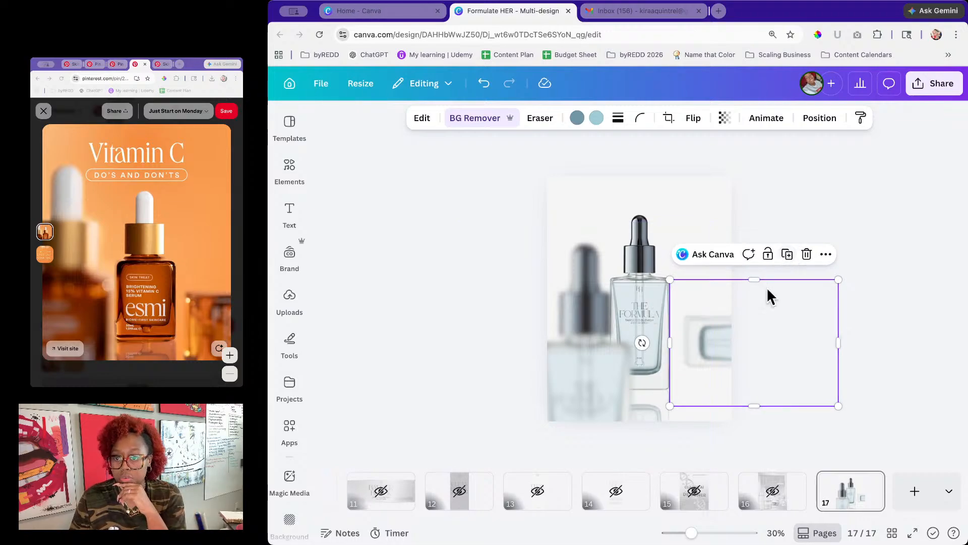
pyautogui.moveTo(719, 345); pyautogui.dragTo(717, 385)
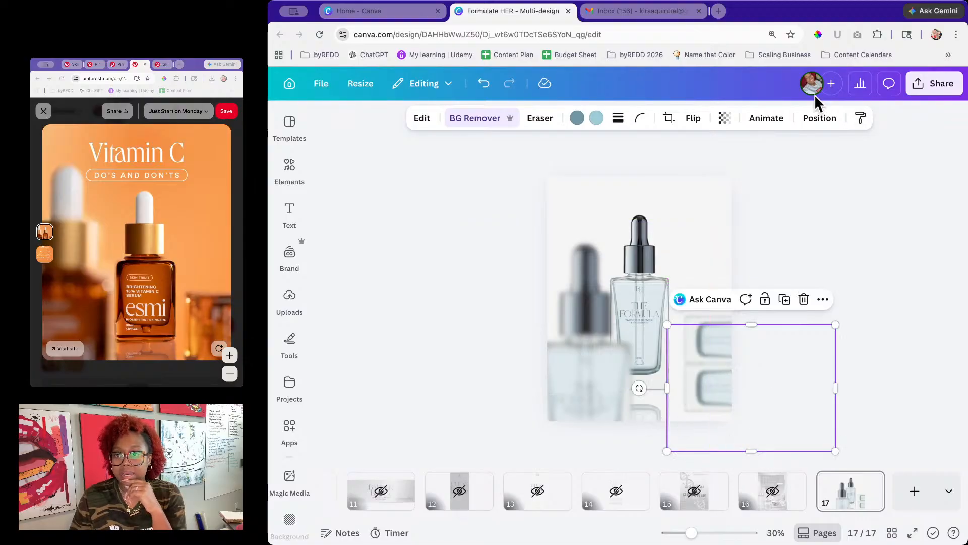
pyautogui.click(812, 119)
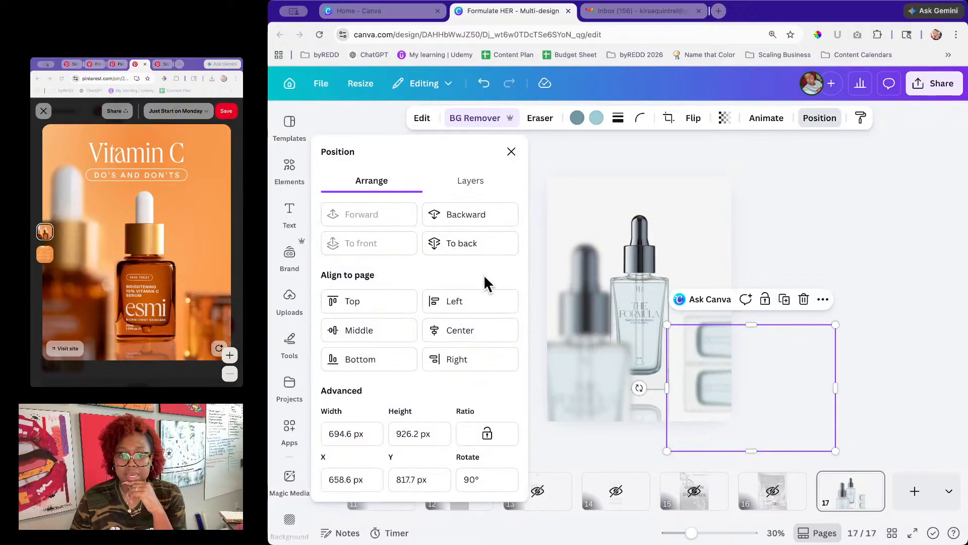
pyautogui.click(490, 189)
pyautogui.click(441, 376)
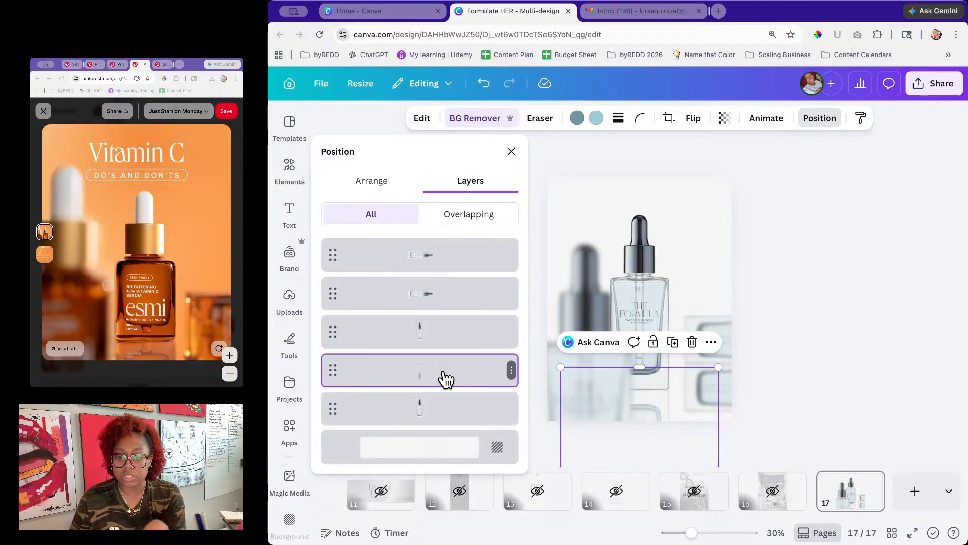
pyautogui.click(725, 119)
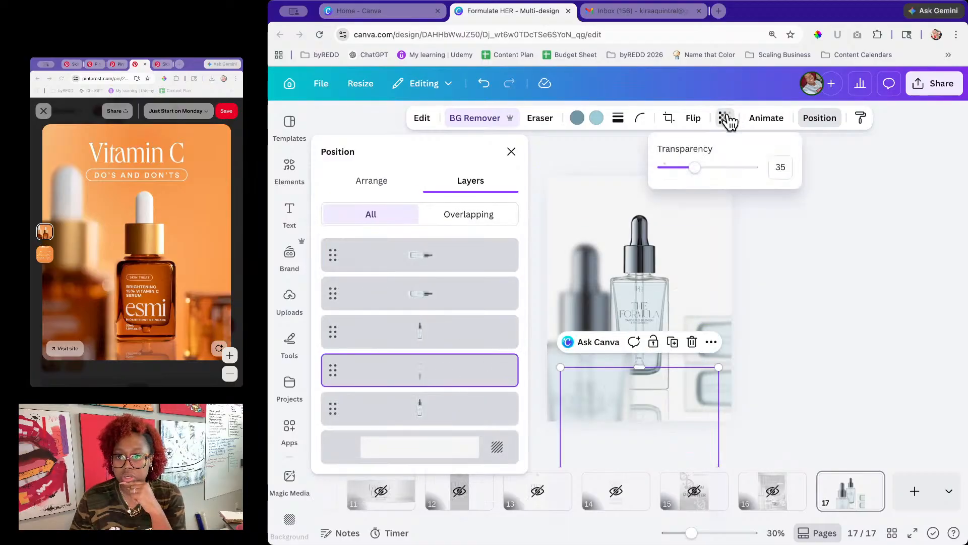
pyautogui.click(721, 384)
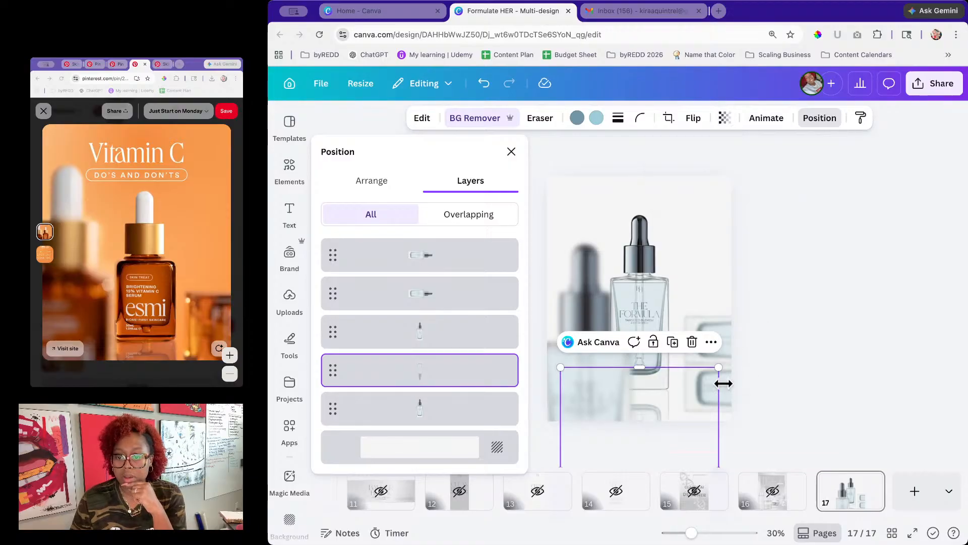
pyautogui.click(739, 380)
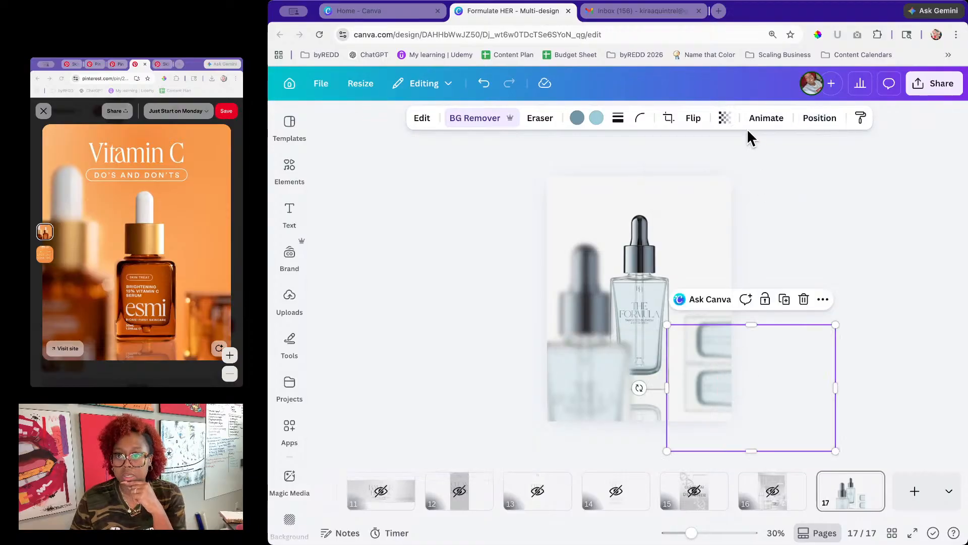
pyautogui.click(725, 118)
pyautogui.click(777, 165)
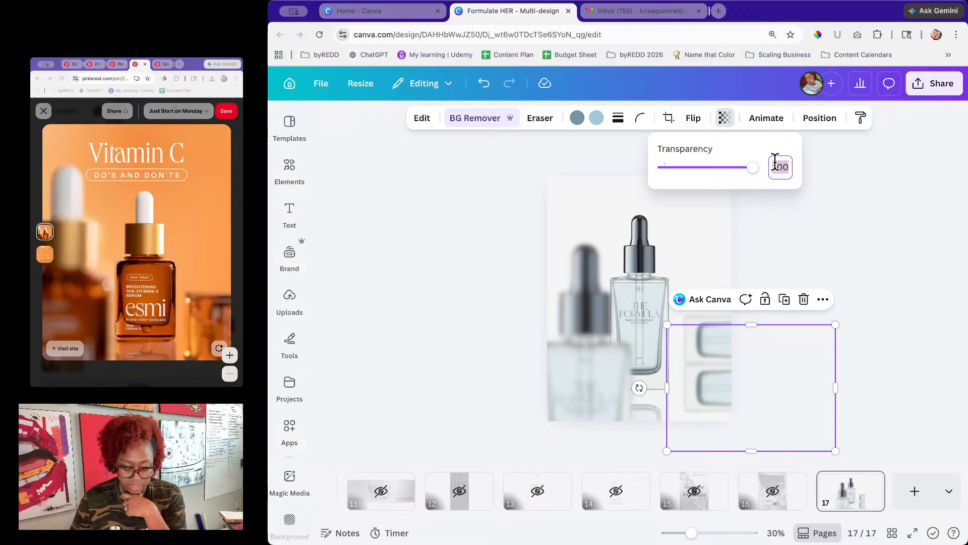
pyautogui.press('Return')
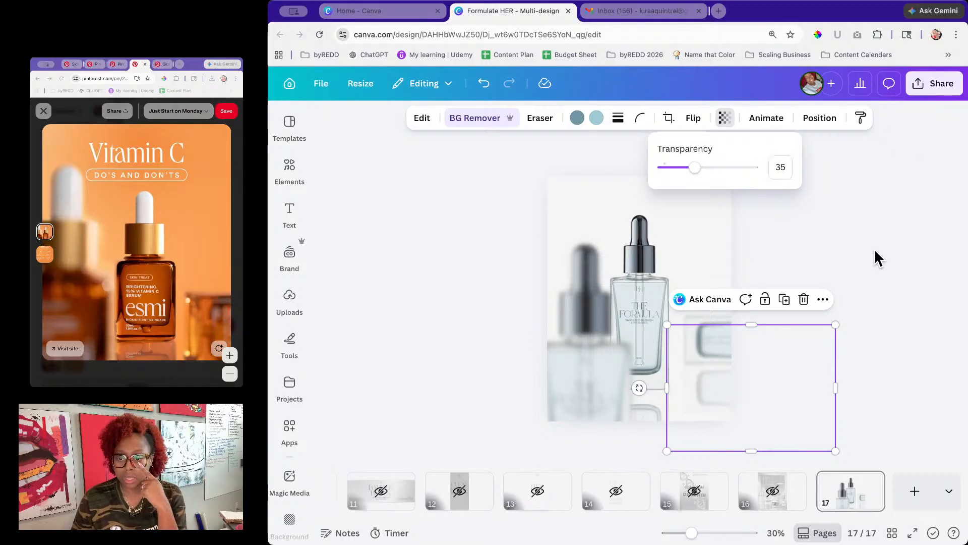
pyautogui.click(875, 253)
pyautogui.click(873, 249)
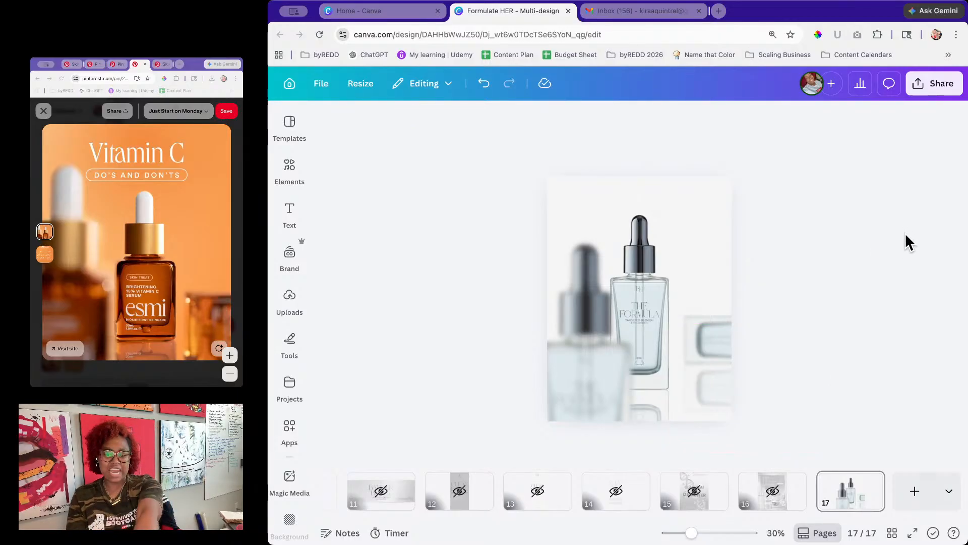
# Step: Move the sideways bottle and its reflection together slightly down the page
pyautogui.moveTo(800, 318); pyautogui.dragTo(737, 387)
pyautogui.moveTo(774, 344); pyautogui.dragTo(776, 356)
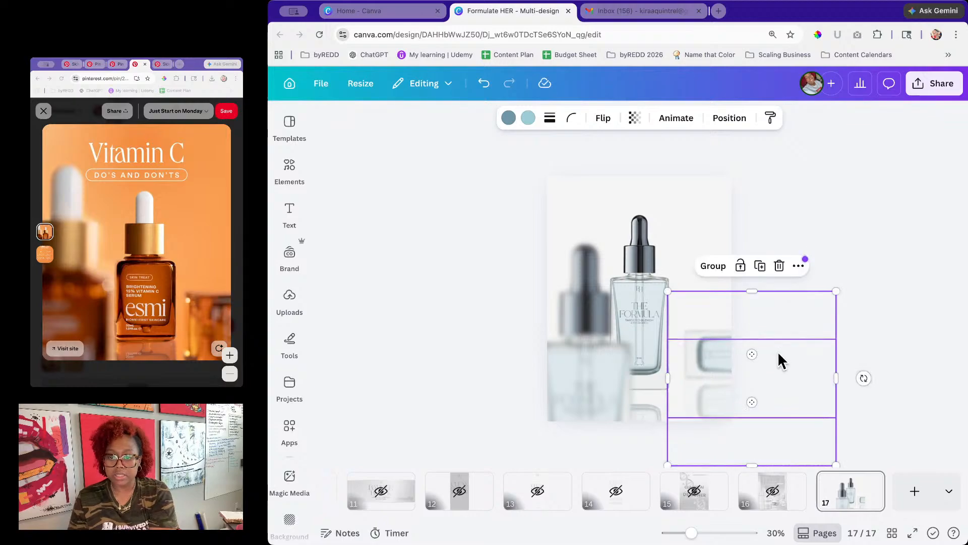
pyautogui.click(879, 224)
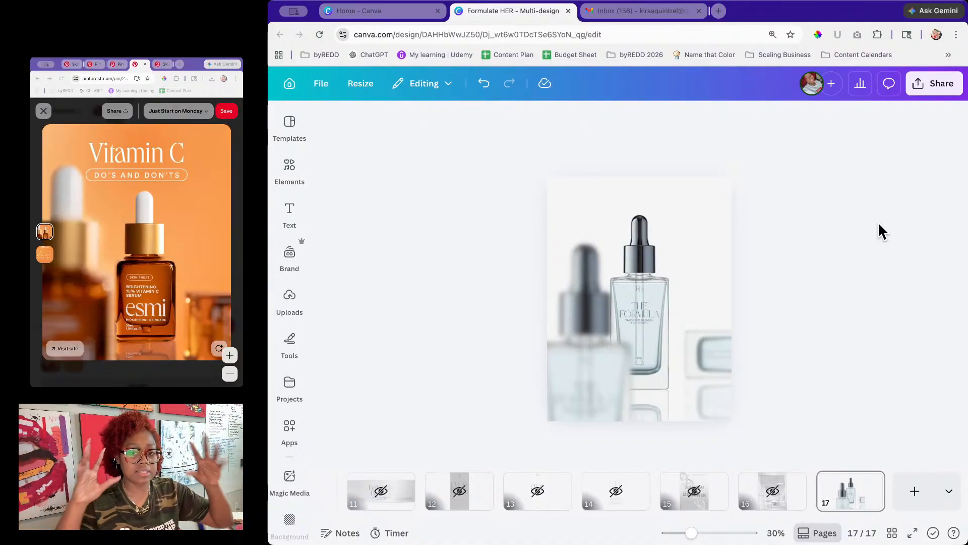
# Step: Enlarge the blurred foreground bottle slightly and shift it further towards the page's left edge
pyautogui.click(596, 341)
pyautogui.moveTo(596, 342); pyautogui.dragTo(590, 346)
pyautogui.click(914, 279)
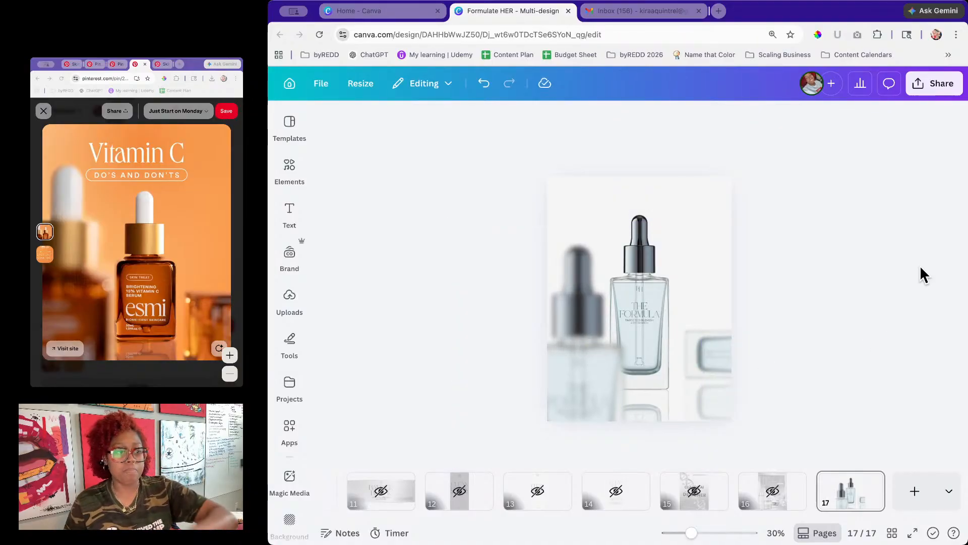
pyautogui.click(570, 349)
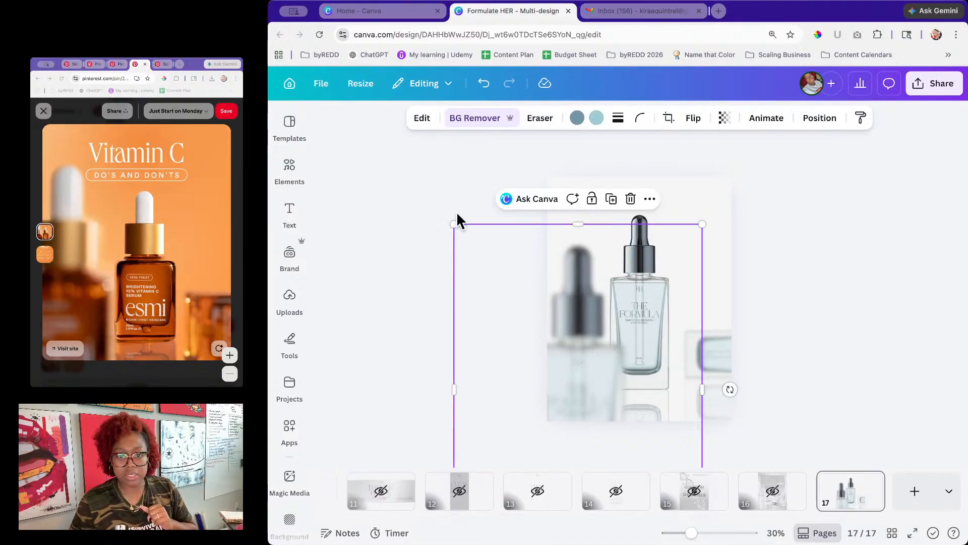
pyautogui.moveTo(452, 223)
pyautogui.mouseDown()
pyautogui.moveTo(434, 210)
pyautogui.moveTo(442, 208)
pyautogui.mouseUp()
pyautogui.moveTo(576, 282); pyautogui.dragTo(582, 288)
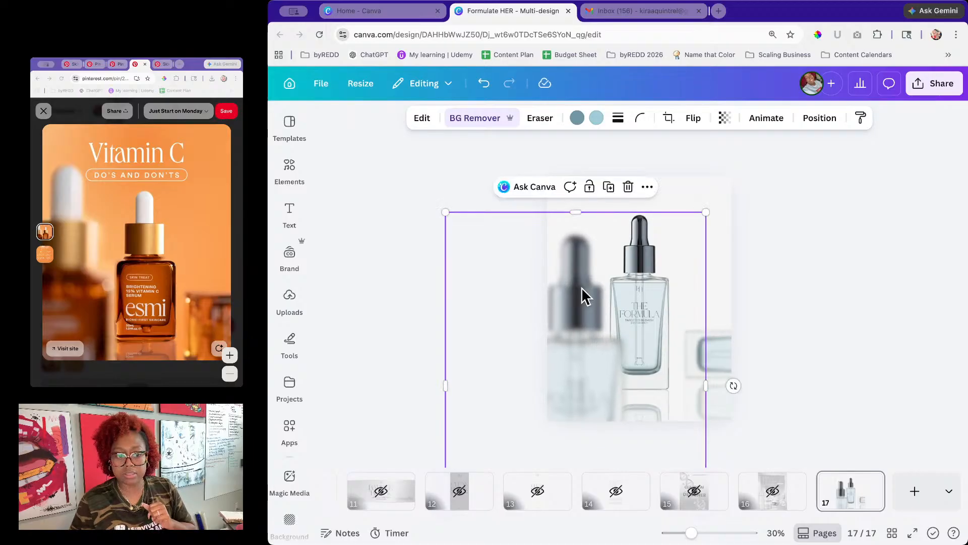
pyautogui.moveTo(600, 348); pyautogui.dragTo(595, 349)
pyautogui.click(807, 300)
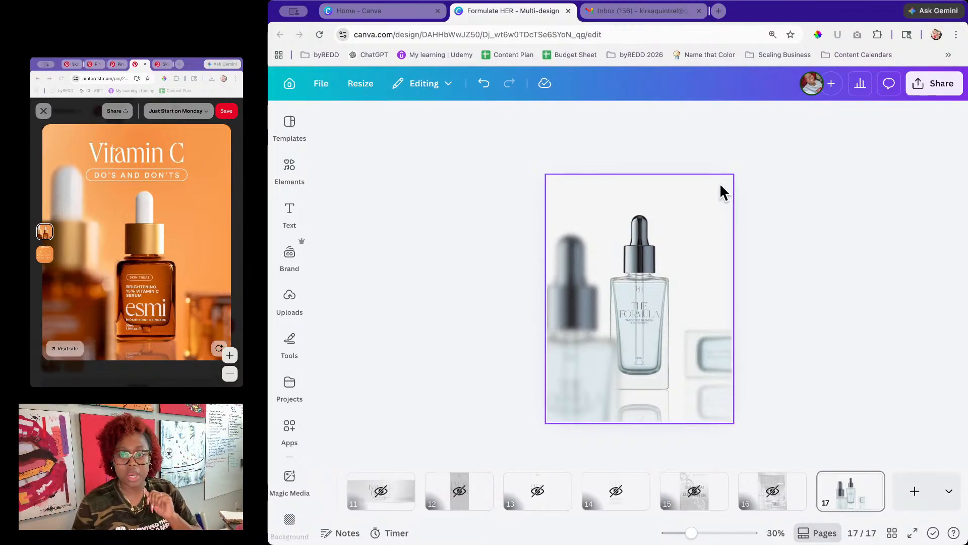
# Step: Change the page's background colour to Light azure (#e3f2f8) from the document colours
pyautogui.click(699, 186)
pyautogui.click(705, 120)
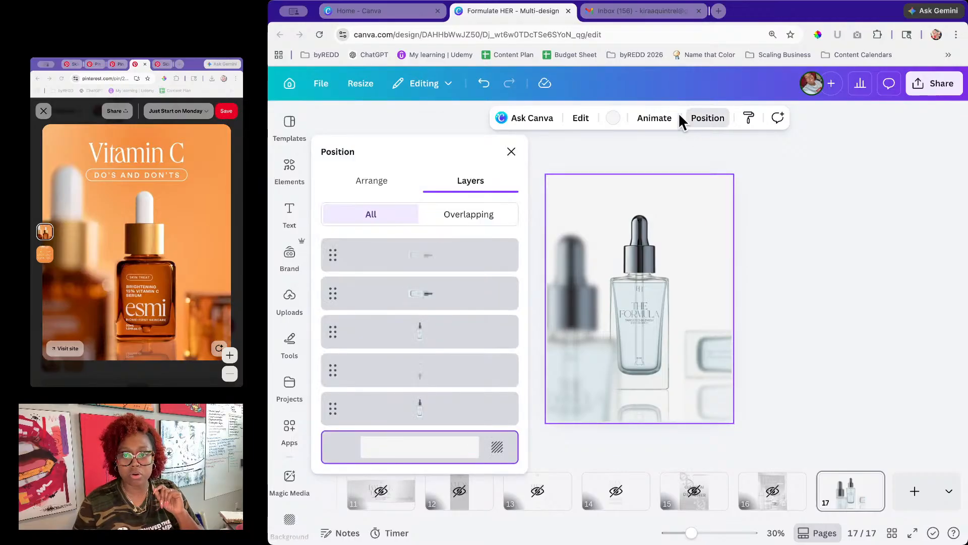
pyautogui.click(612, 117)
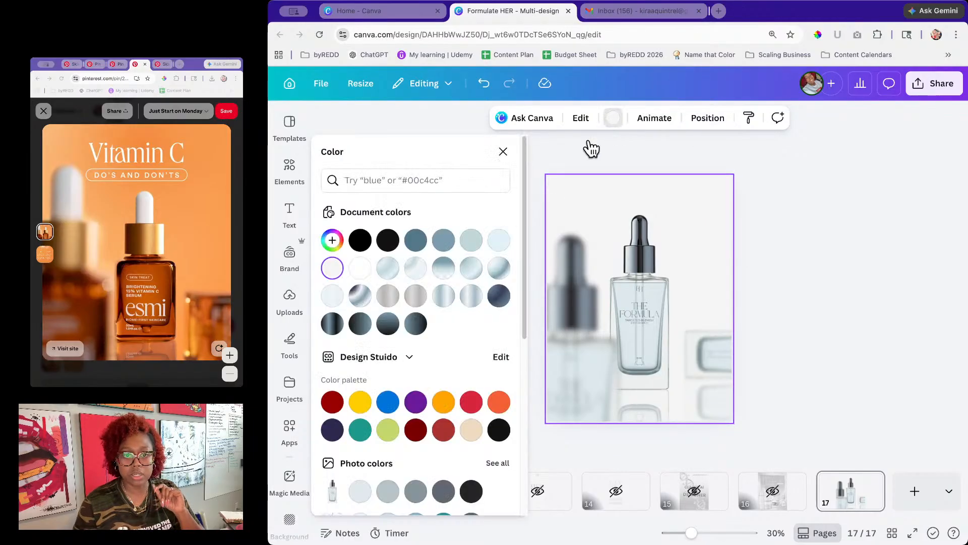
pyautogui.click(499, 241)
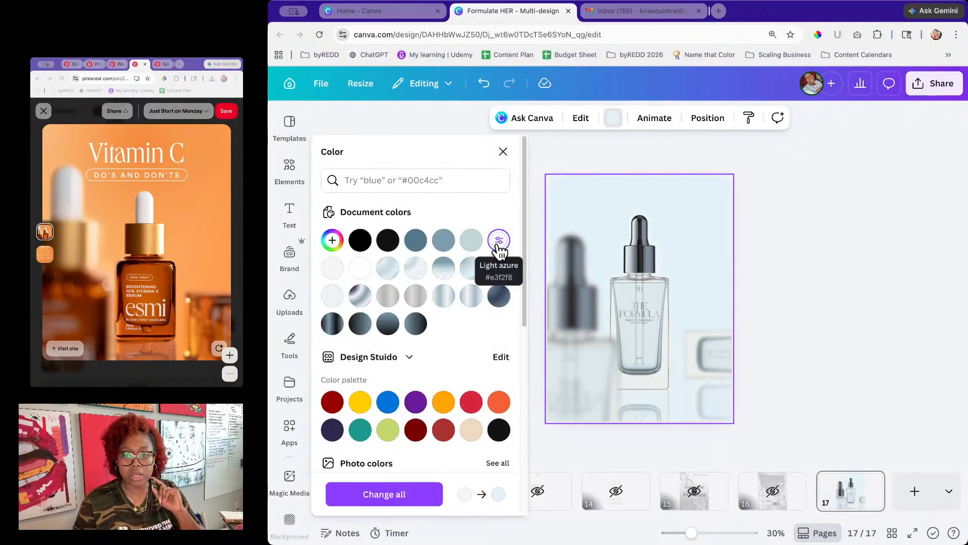
pyautogui.click(885, 272)
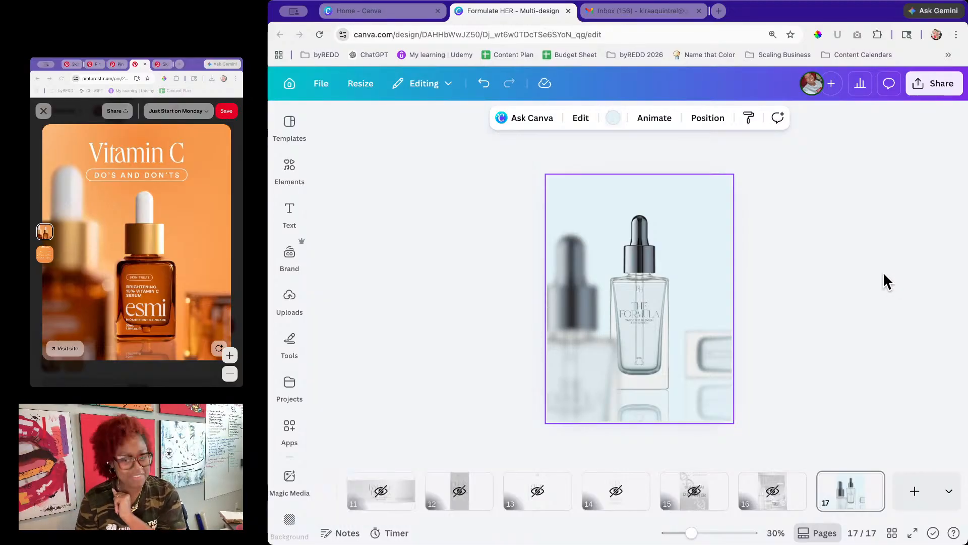
# Step: Add a heading text over the bottles in the uploaded Varoca font, enlarged to size 150
pyautogui.click(288, 216)
pyautogui.click(372, 274)
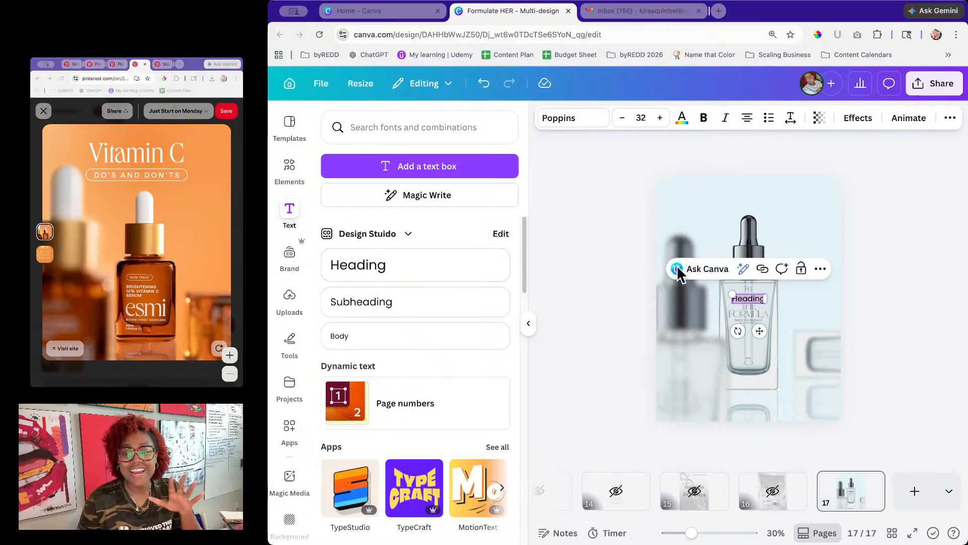
pyautogui.moveTo(732, 295); pyautogui.dragTo(685, 281)
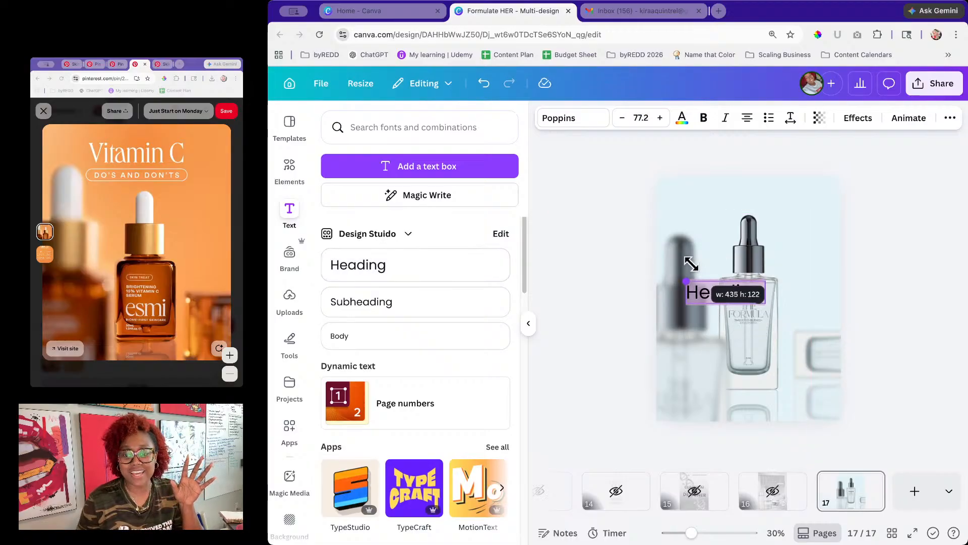
pyautogui.click(575, 121)
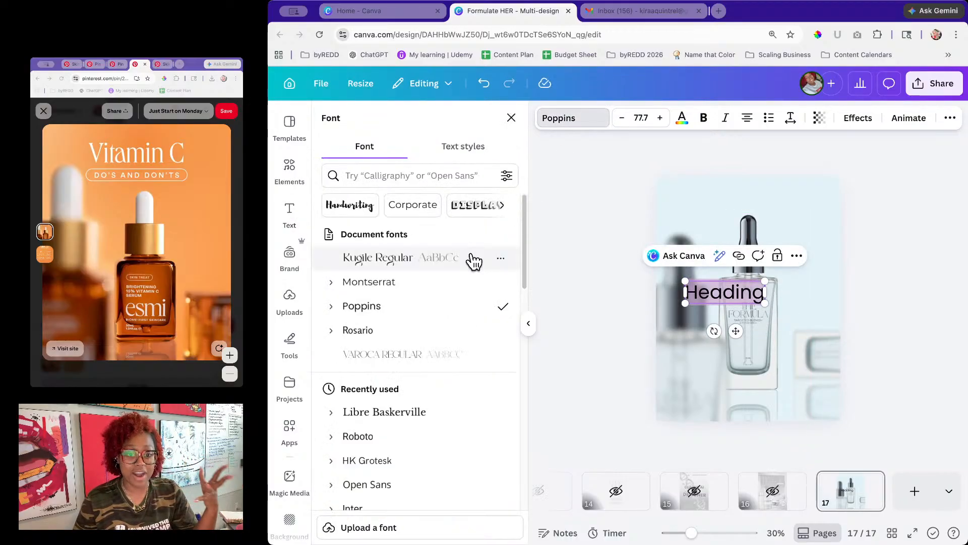
pyautogui.scroll(-1, 436, 402)
pyautogui.scroll(-10, 436, 402)
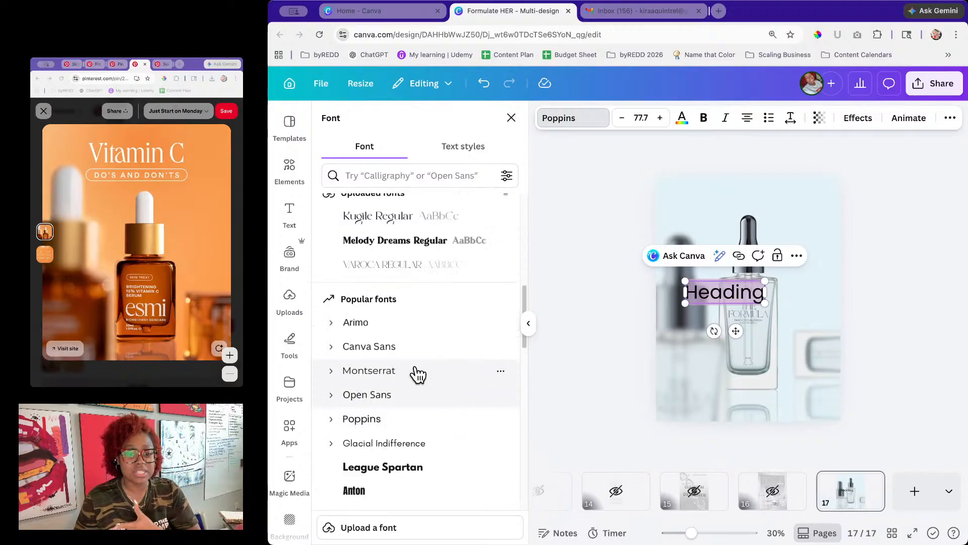
pyautogui.click(414, 265)
pyautogui.moveTo(764, 278); pyautogui.dragTo(827, 258)
pyautogui.click(289, 214)
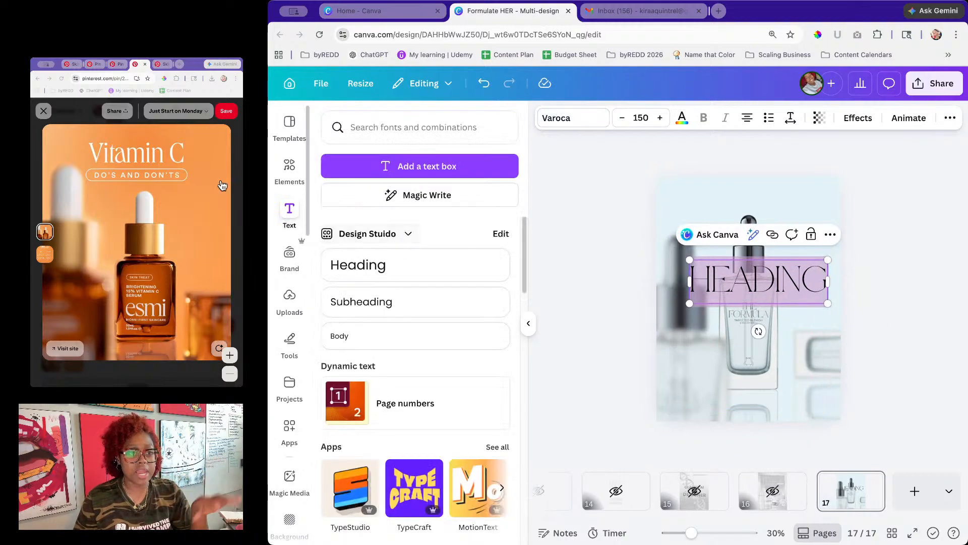
# Step: Review page 1 of the design, examining the product suite mockups, the mood board and the brand brief with its product descriptions
pyautogui.click(176, 156)
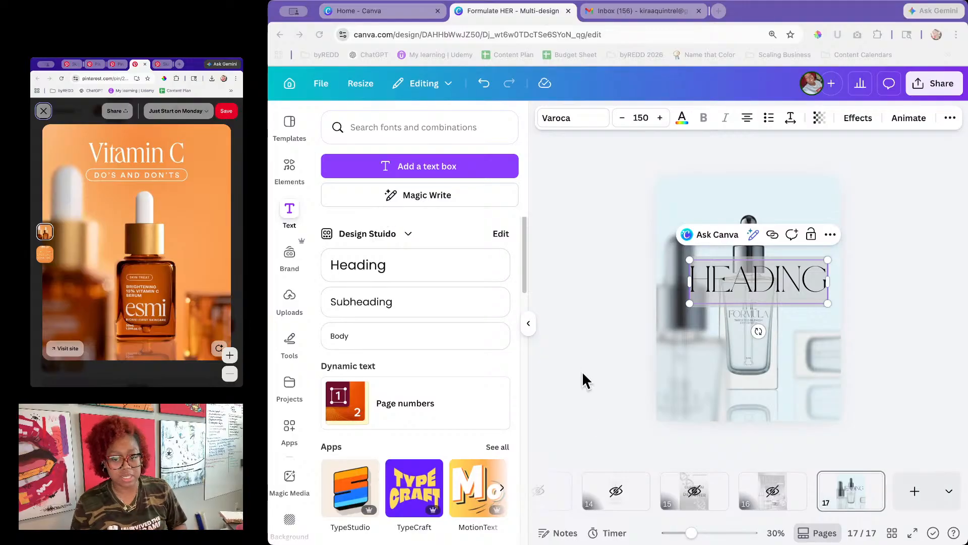
pyautogui.click(589, 392)
pyautogui.click(529, 330)
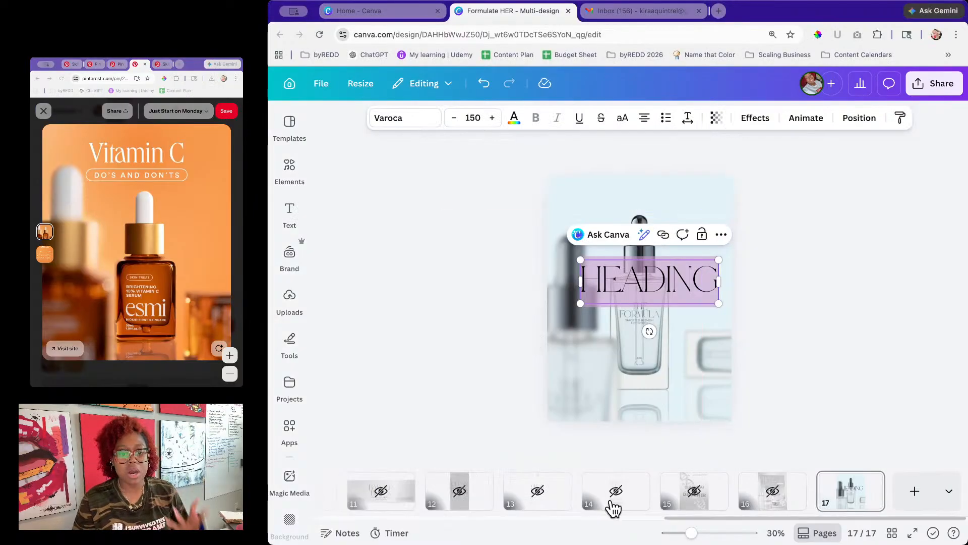
pyautogui.moveTo(675, 518); pyautogui.dragTo(313, 504)
pyautogui.click(289, 522)
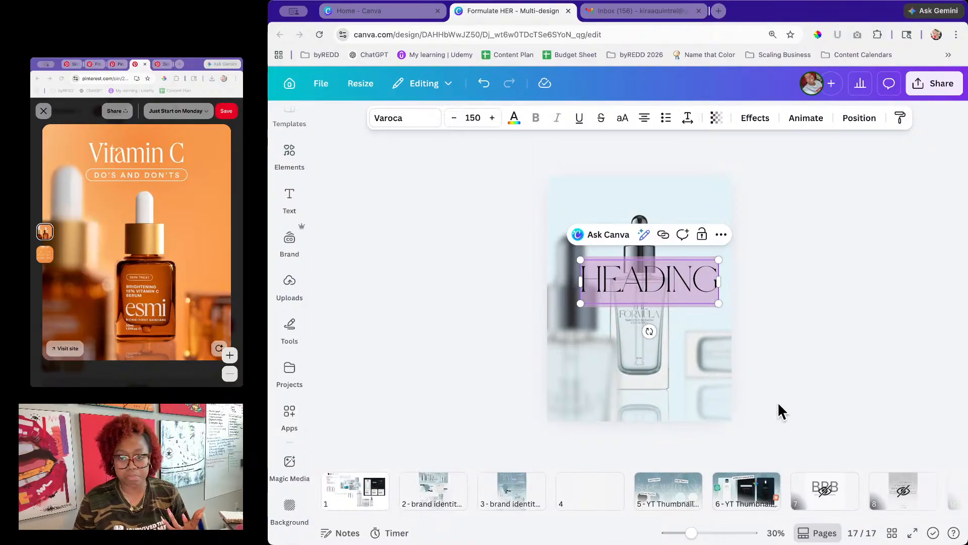
pyautogui.click(778, 402)
pyautogui.click(374, 499)
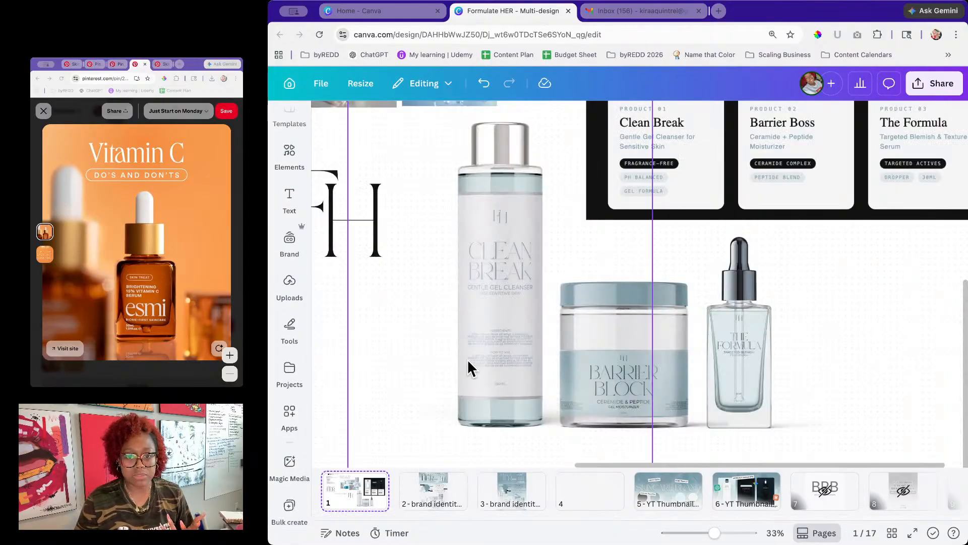
pyautogui.scroll(5, 468, 361)
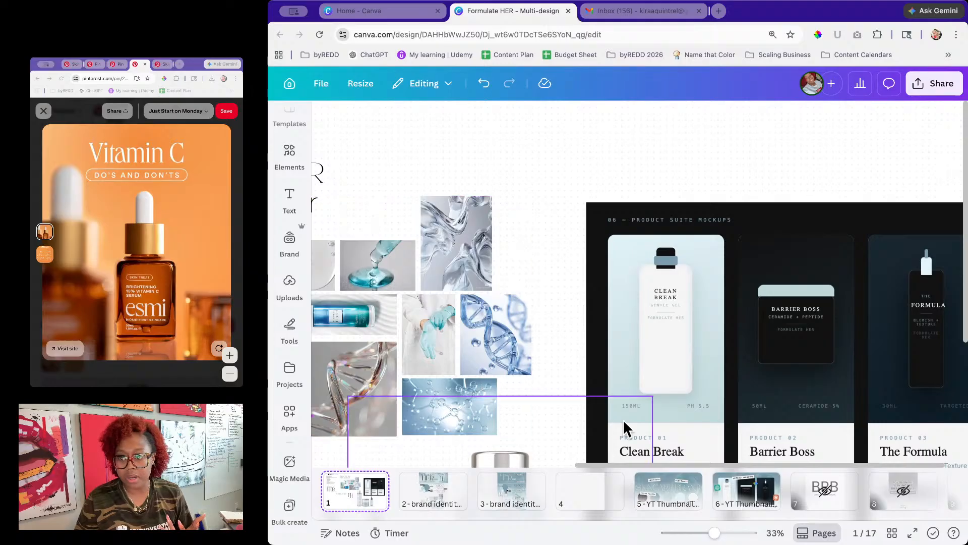
pyautogui.scroll(-2, 670, 411)
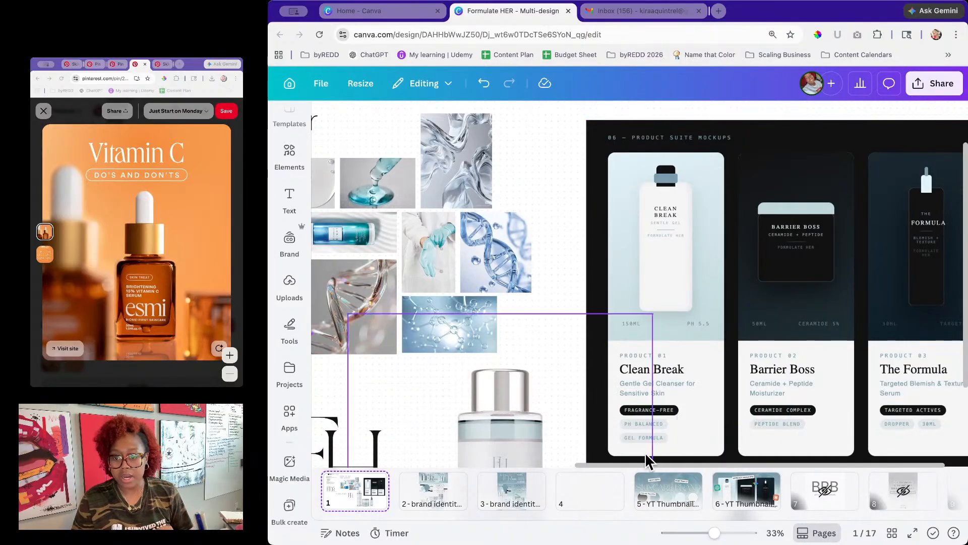
pyautogui.moveTo(631, 464); pyautogui.dragTo(711, 467)
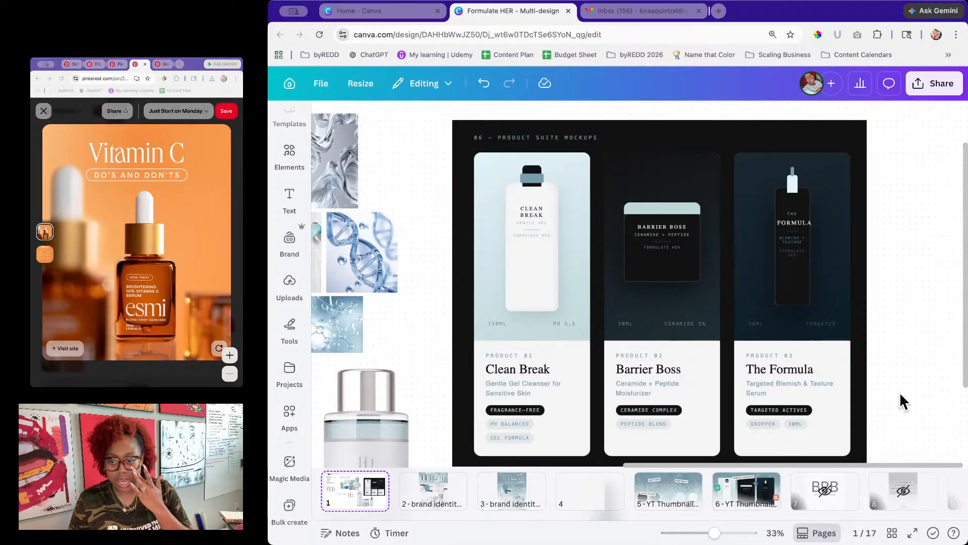
pyautogui.moveTo(791, 462); pyautogui.dragTo(485, 452)
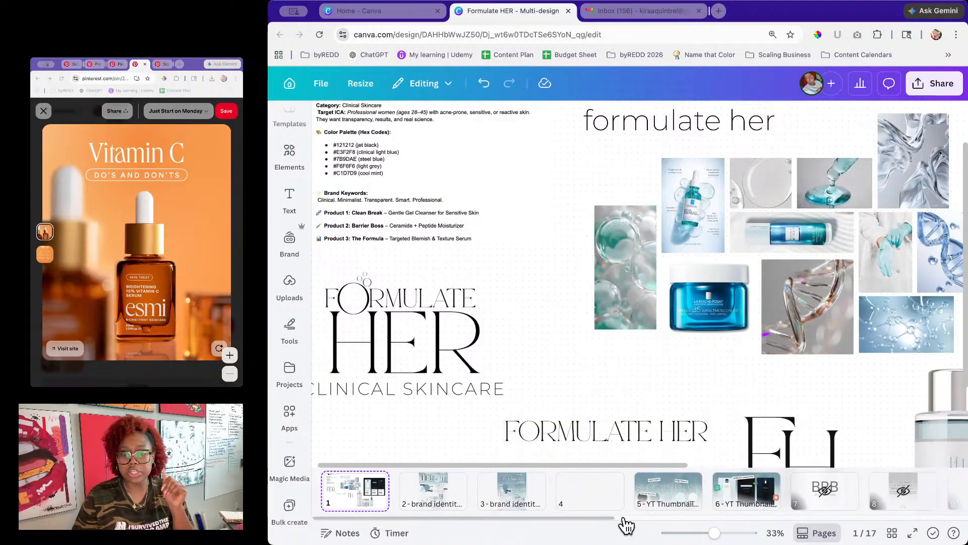
# Step: Return to page 17, replace the heading's text with TEXTURE and move it to the top of the page above the bottles
pyautogui.moveTo(588, 519); pyautogui.dragTo(867, 519)
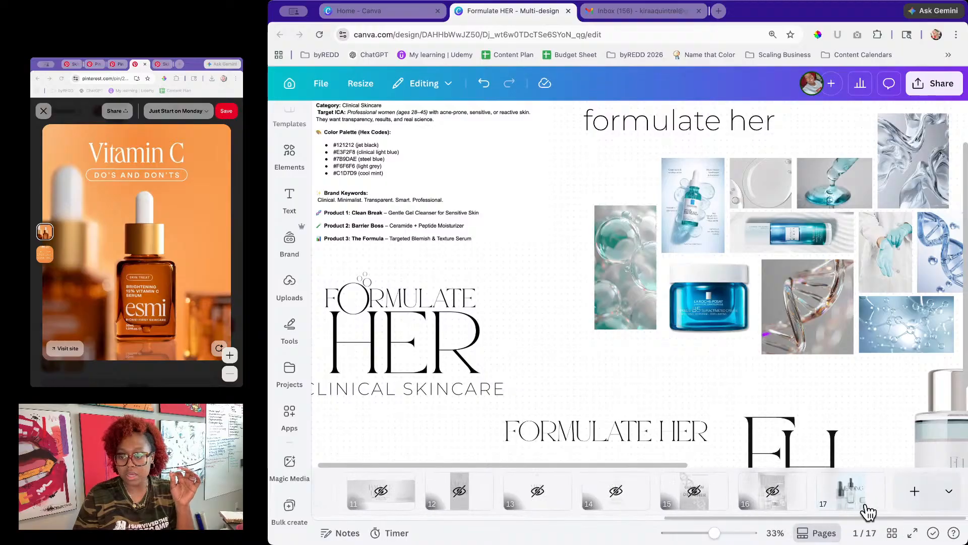
pyautogui.click(838, 500)
pyautogui.doubleClick(671, 278)
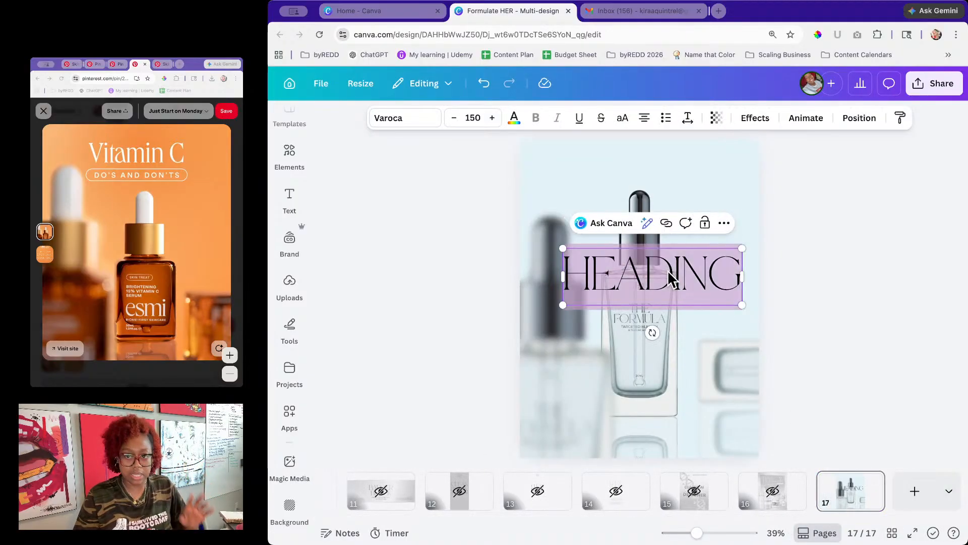
pyautogui.write('TEXTURE')
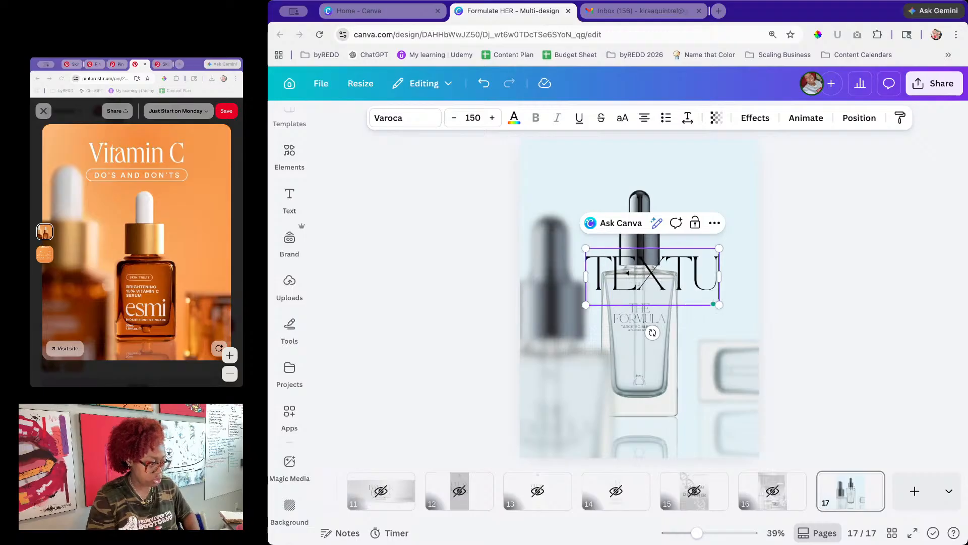
pyautogui.click(848, 265)
pyautogui.moveTo(715, 270); pyautogui.dragTo(702, 169)
pyautogui.click(801, 228)
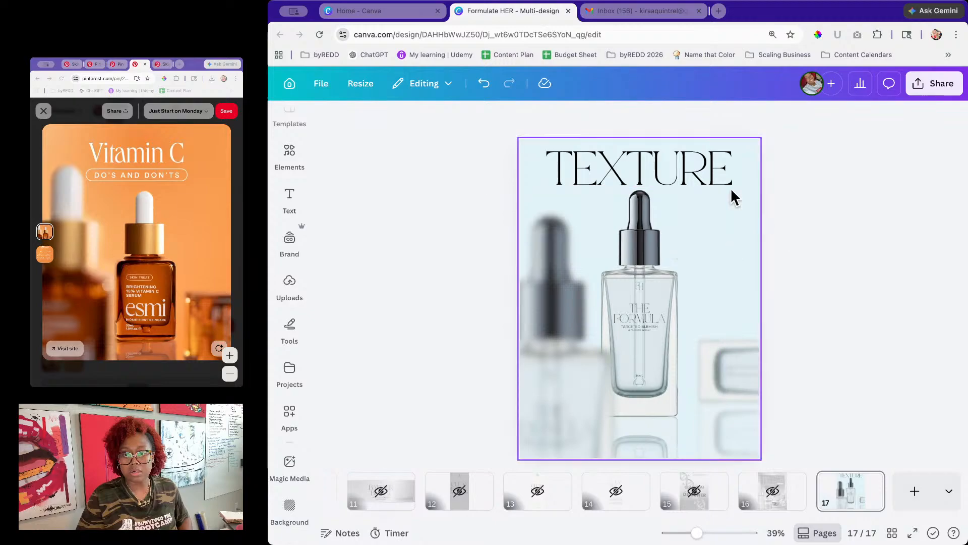
# Step: Colour the TEXTURE headline with the 90° linear document gradient of #121212 and #7b9dae
pyautogui.click(693, 171)
pyautogui.click(514, 118)
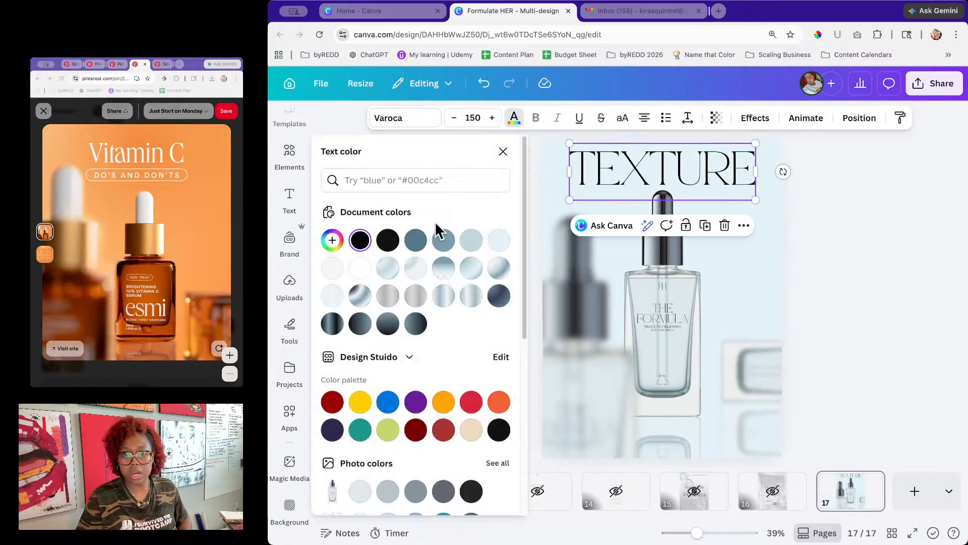
pyautogui.click(416, 324)
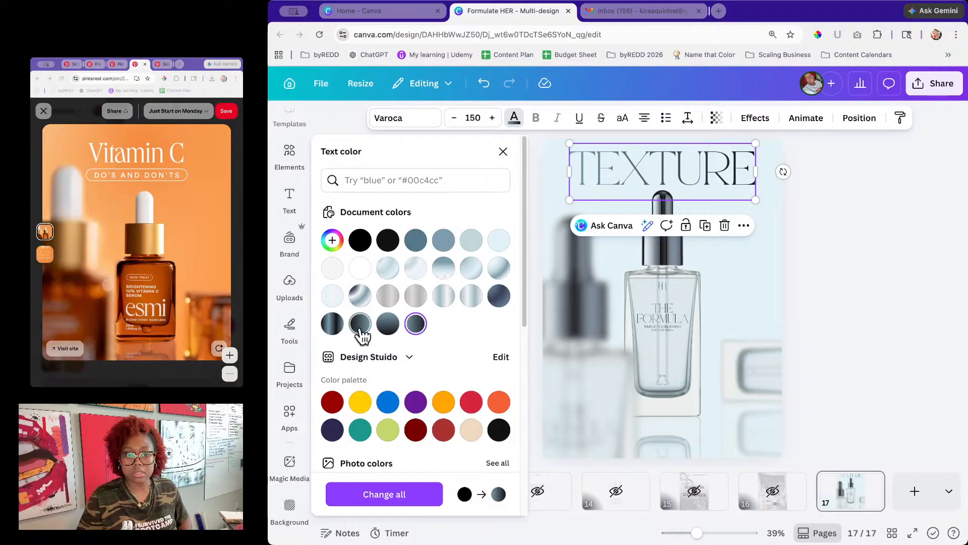
pyautogui.click(333, 327)
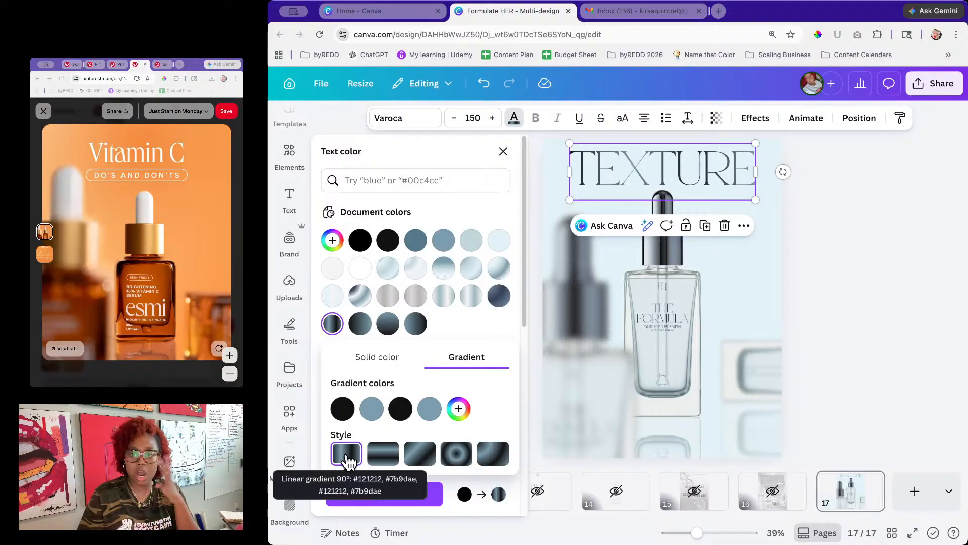
pyautogui.click(881, 259)
pyautogui.click(882, 260)
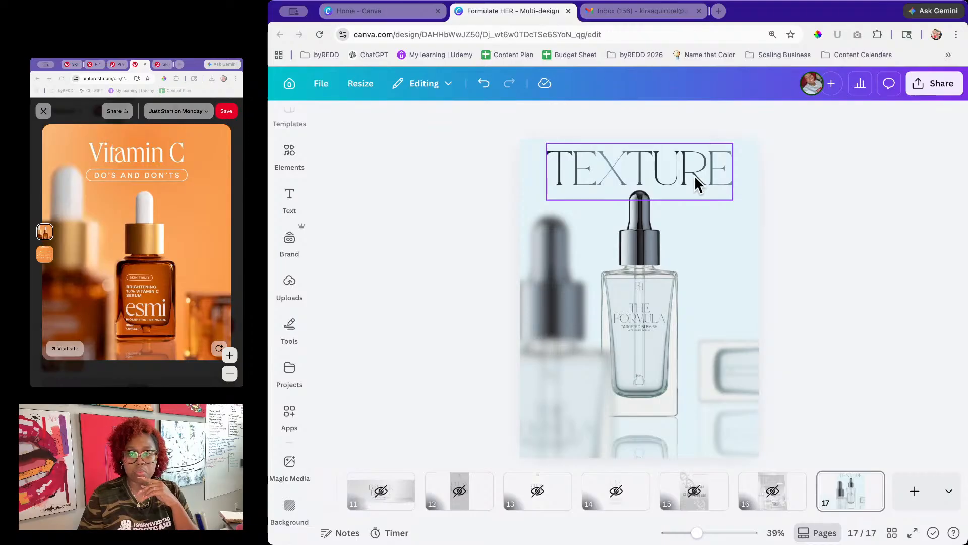
# Step: Add a second heading reading "serum" in Montserrat ExtraLight, enlarged to about size 82.7
pyautogui.click(290, 204)
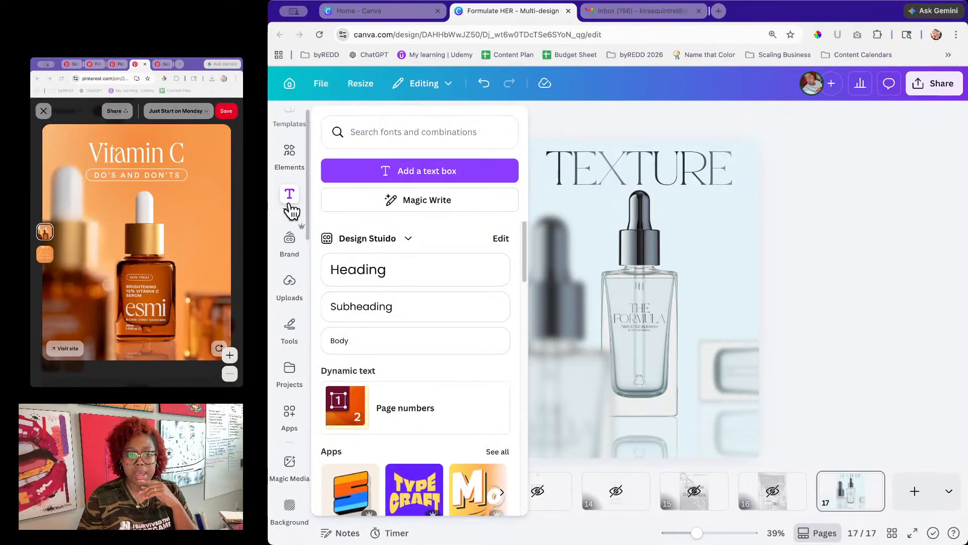
pyautogui.click(368, 265)
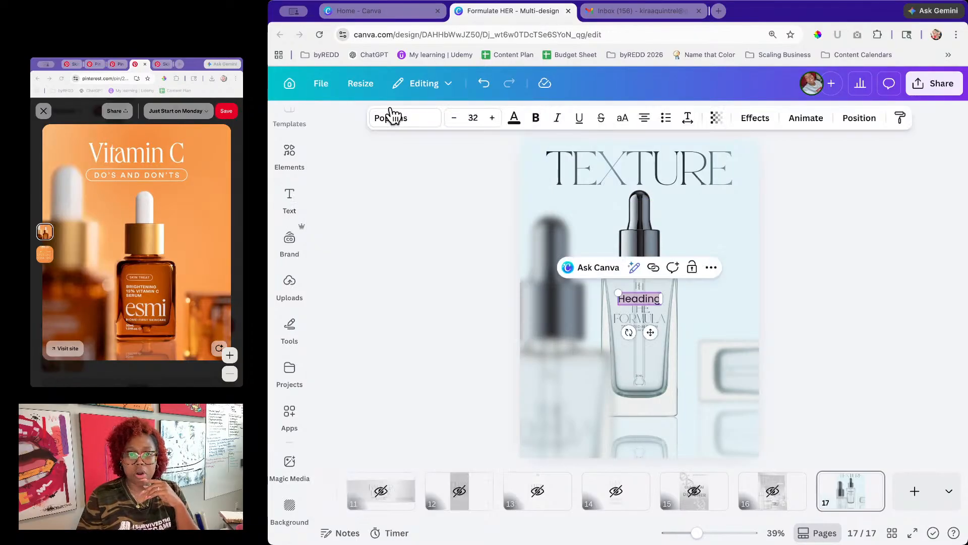
pyautogui.click(394, 118)
pyautogui.scroll(-2, 408, 380)
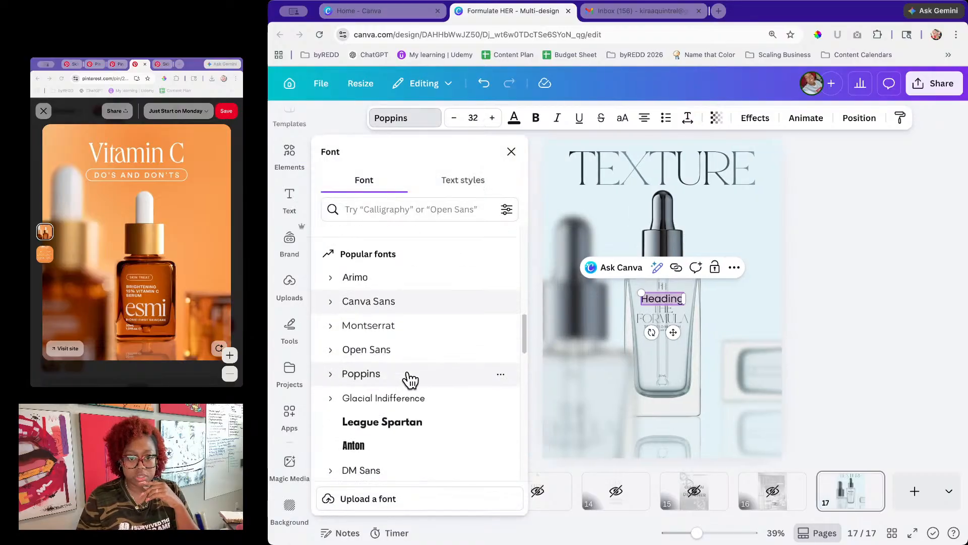
pyautogui.click(332, 329)
pyautogui.click(402, 372)
pyautogui.moveTo(640, 291); pyautogui.dragTo(573, 274)
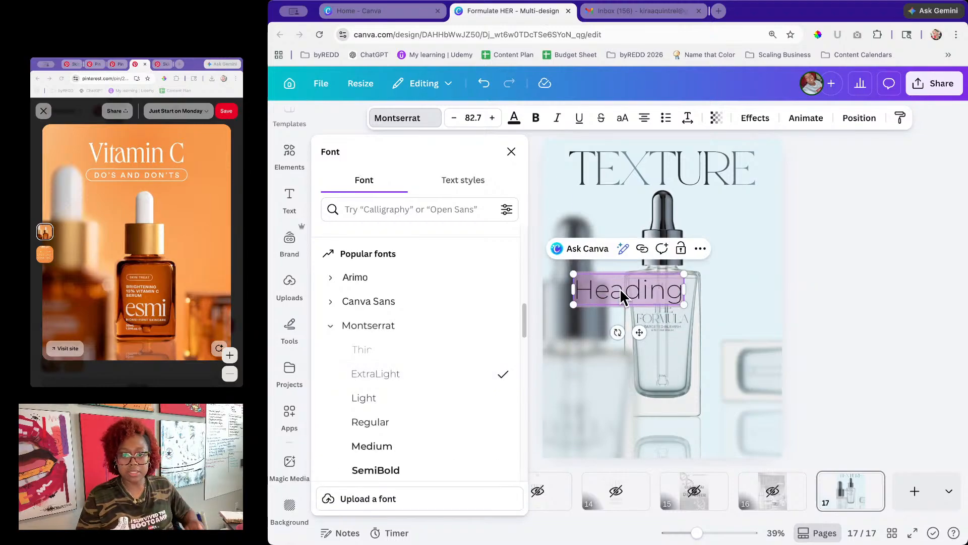
pyautogui.write('serum')
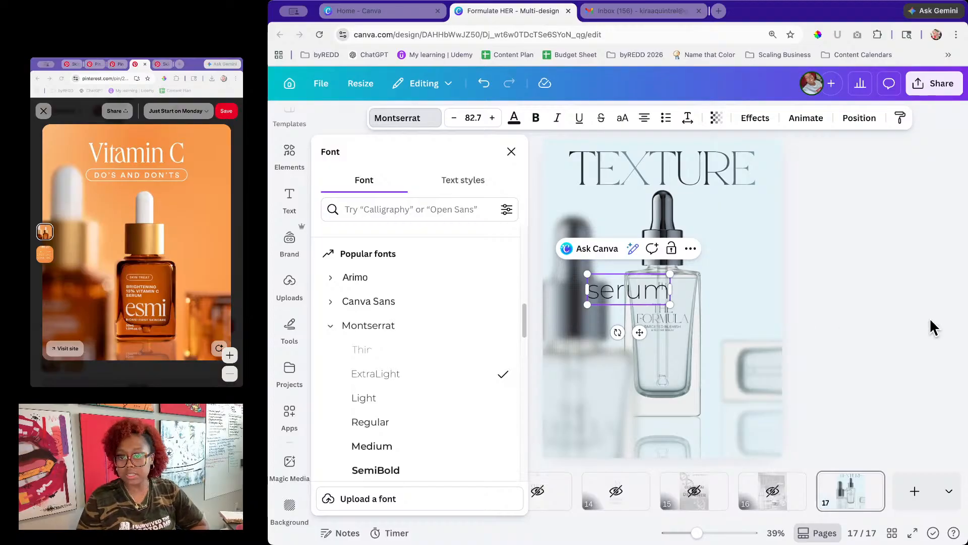
pyautogui.press('Escape')
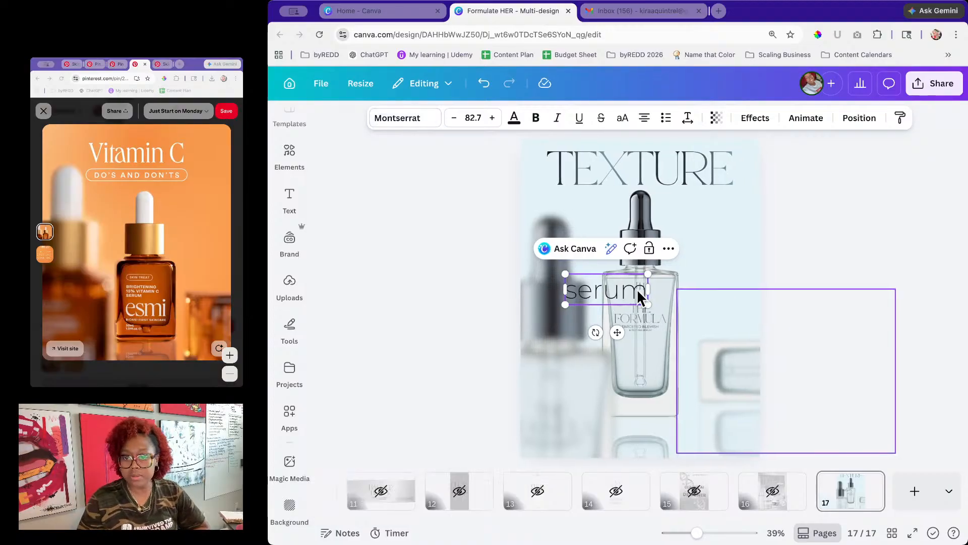
pyautogui.click(902, 282)
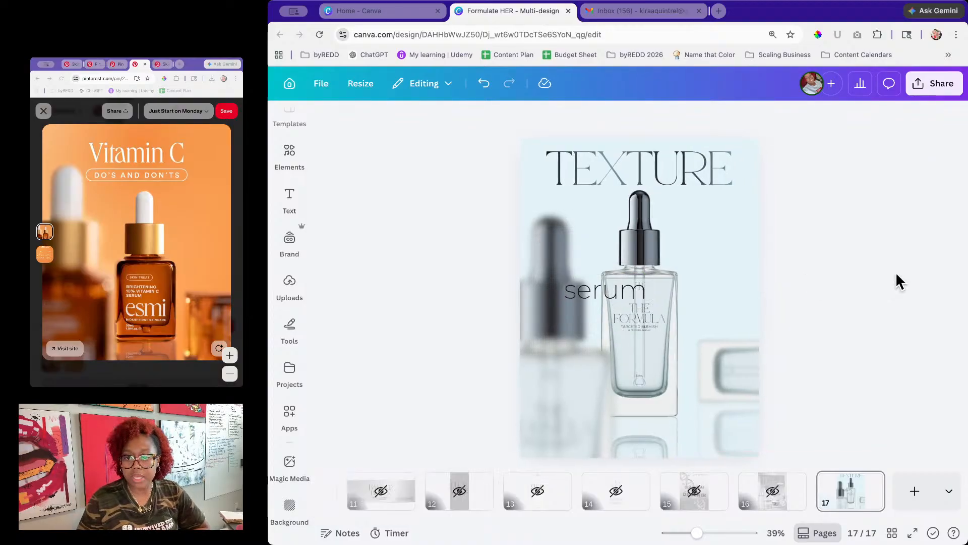
# Step: Change the serum text to uppercase, shrink it slightly and place it under the right end of the TEXTURE headline
pyautogui.click(623, 287)
pyautogui.click(624, 121)
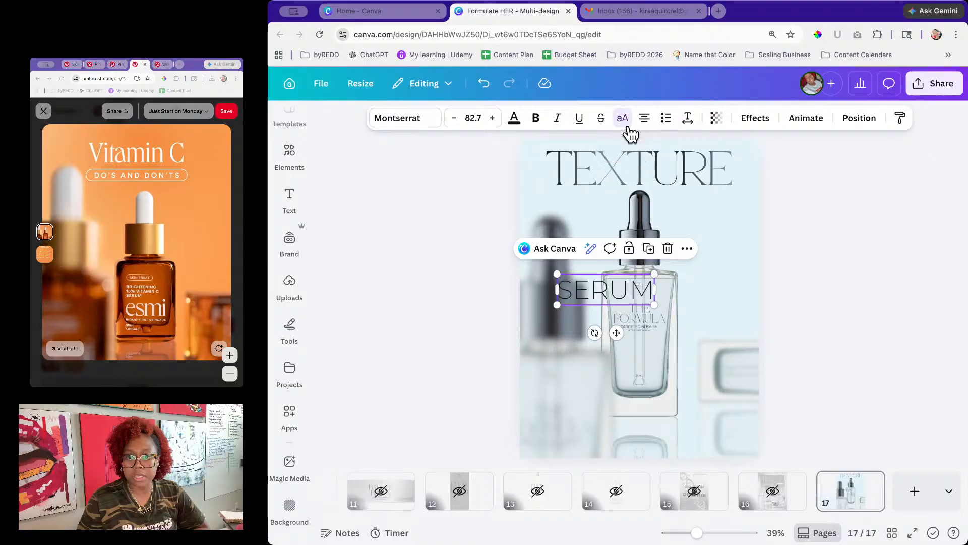
pyautogui.moveTo(655, 275); pyautogui.dragTo(629, 283)
pyautogui.moveTo(603, 332); pyautogui.dragTo(711, 242)
pyautogui.click(839, 267)
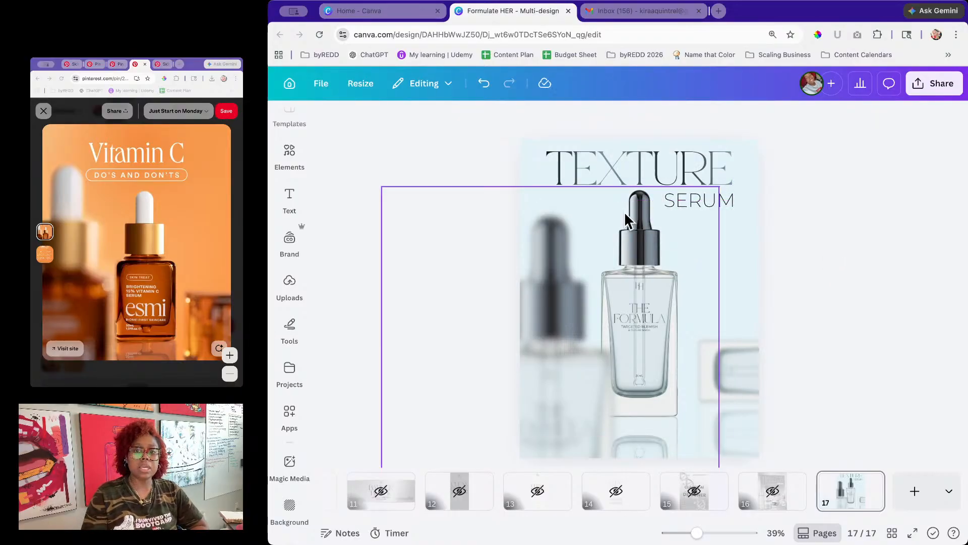
# Step: Try a circle from the recently used elements on the page and delete it
pyautogui.click(292, 161)
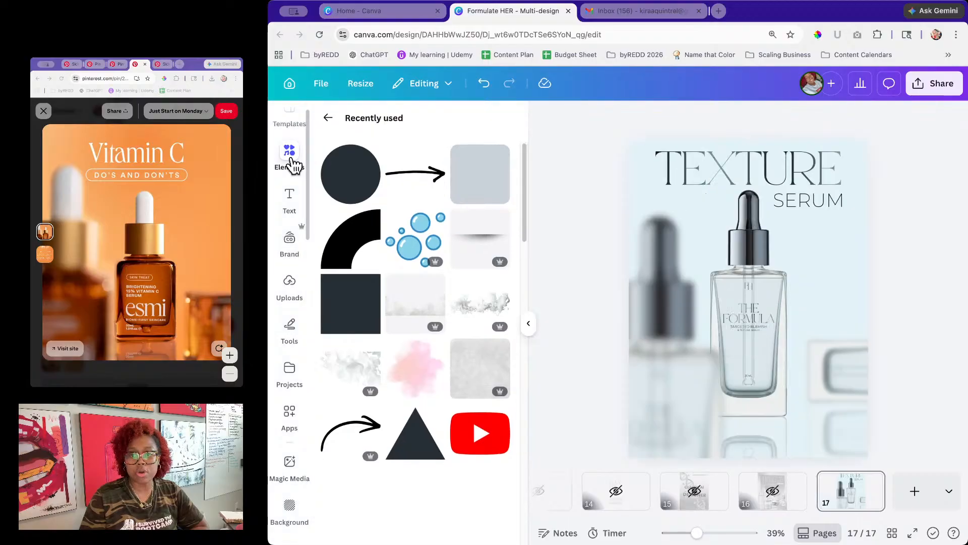
pyautogui.click(356, 190)
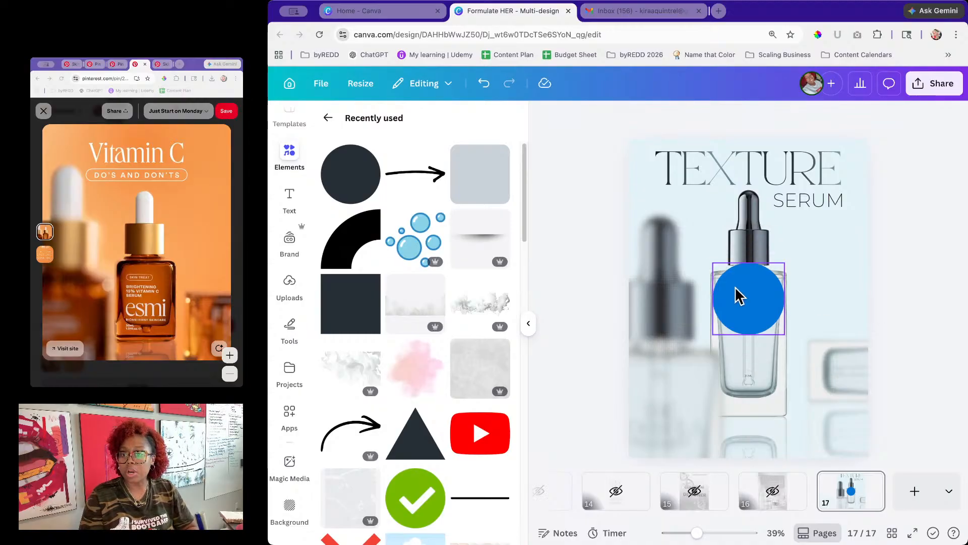
pyautogui.press('Delete')
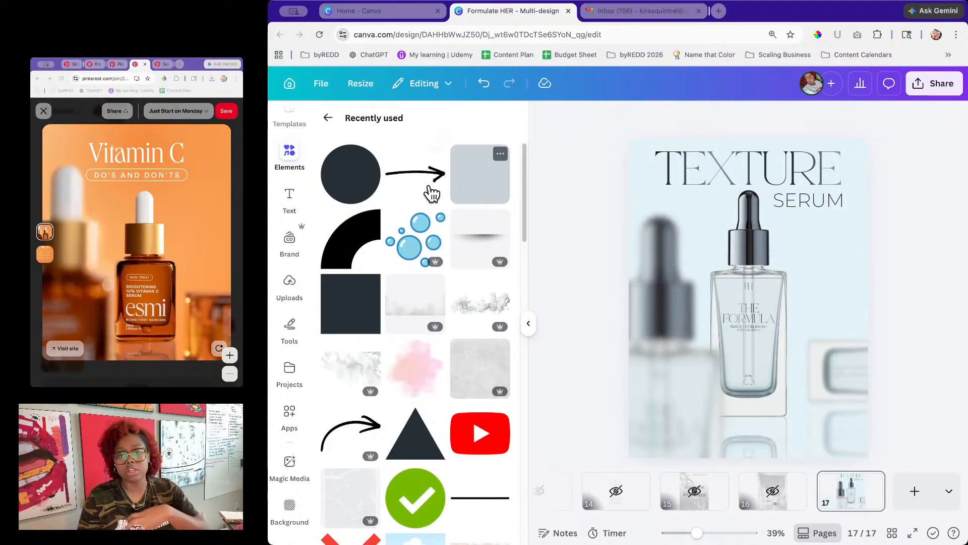
# Step: Try a recently used rounded square with corner rounding 100, stretched wider over the bottle, and delete it
pyautogui.click(477, 191)
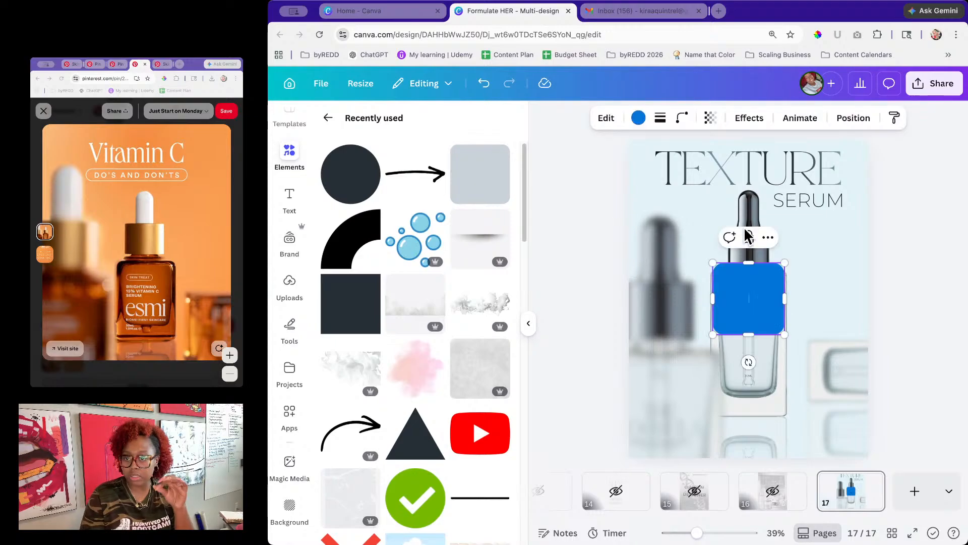
pyautogui.click(682, 118)
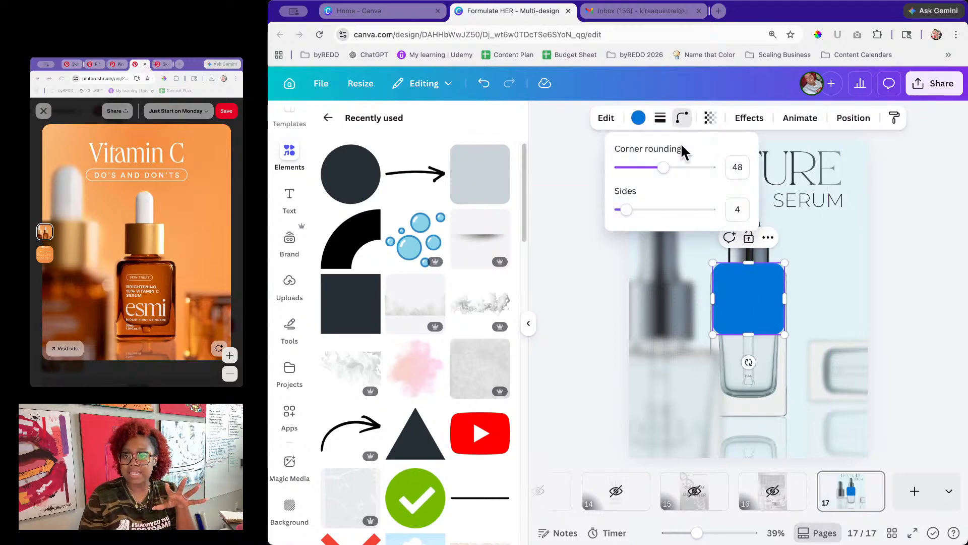
pyautogui.moveTo(670, 167); pyautogui.dragTo(728, 190)
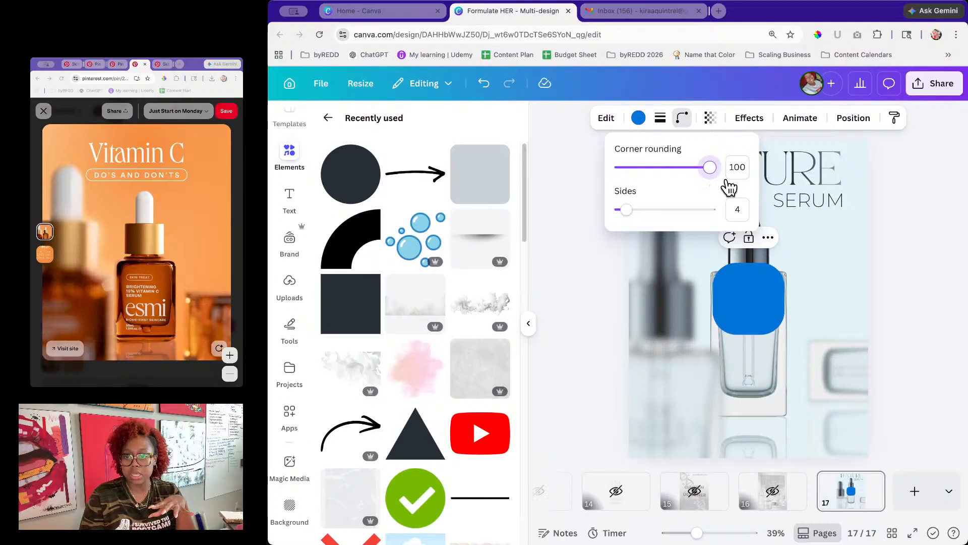
pyautogui.click(715, 312)
pyautogui.moveTo(714, 303); pyautogui.dragTo(646, 312)
pyautogui.click(682, 119)
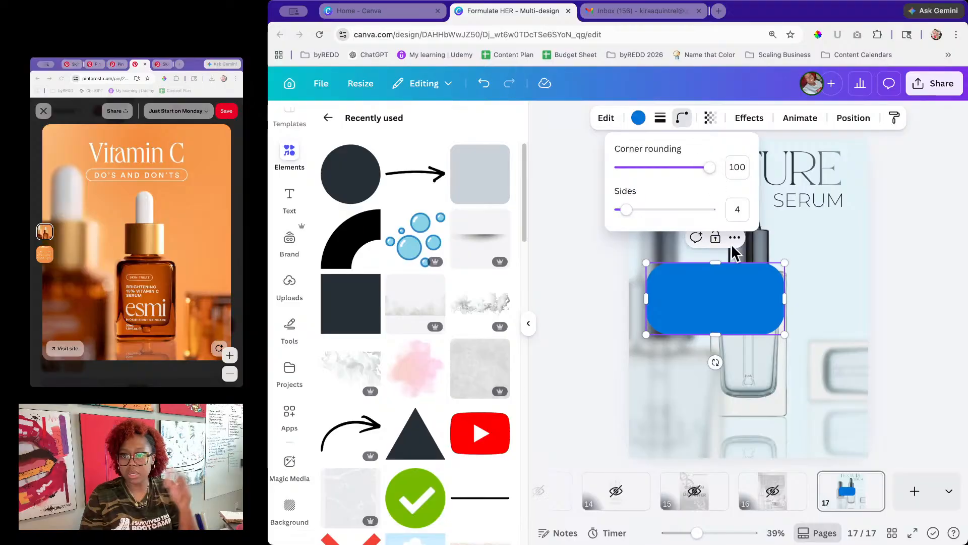
pyautogui.click(764, 286)
pyautogui.press('Delete')
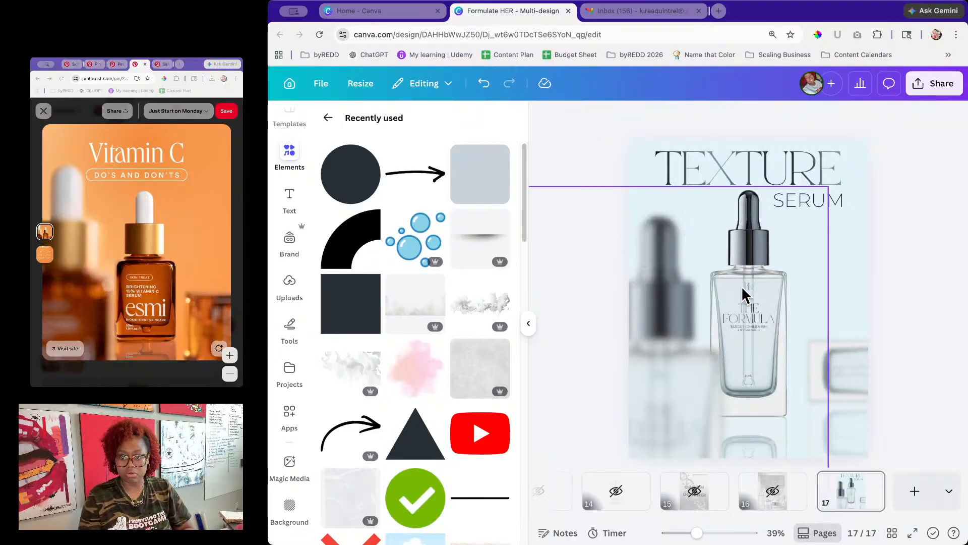
# Step: Try a circle stretched into a wide ellipse with corner rounding 19, and delete it
pyautogui.moveTo(367, 190); pyautogui.dragTo(877, 298)
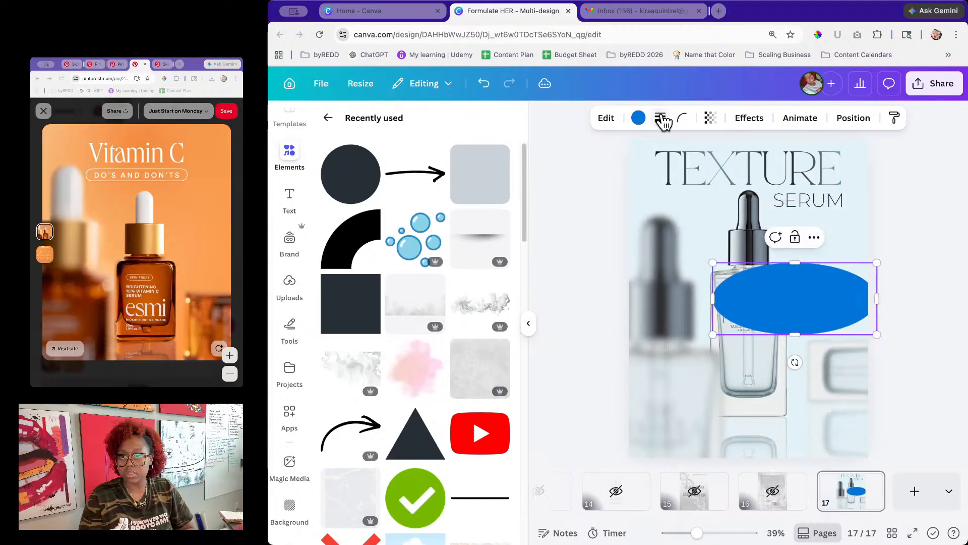
pyautogui.click(682, 118)
pyautogui.moveTo(644, 166)
pyautogui.mouseDown()
pyautogui.moveTo(634, 175)
pyautogui.moveTo(651, 173)
pyautogui.moveTo(638, 168)
pyautogui.mouseUp()
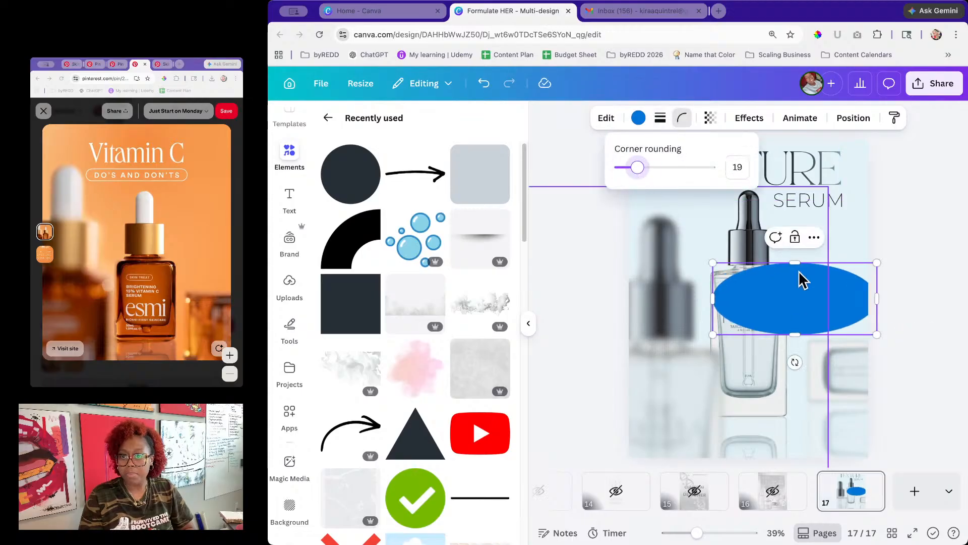
pyautogui.click(885, 269)
pyautogui.click(917, 262)
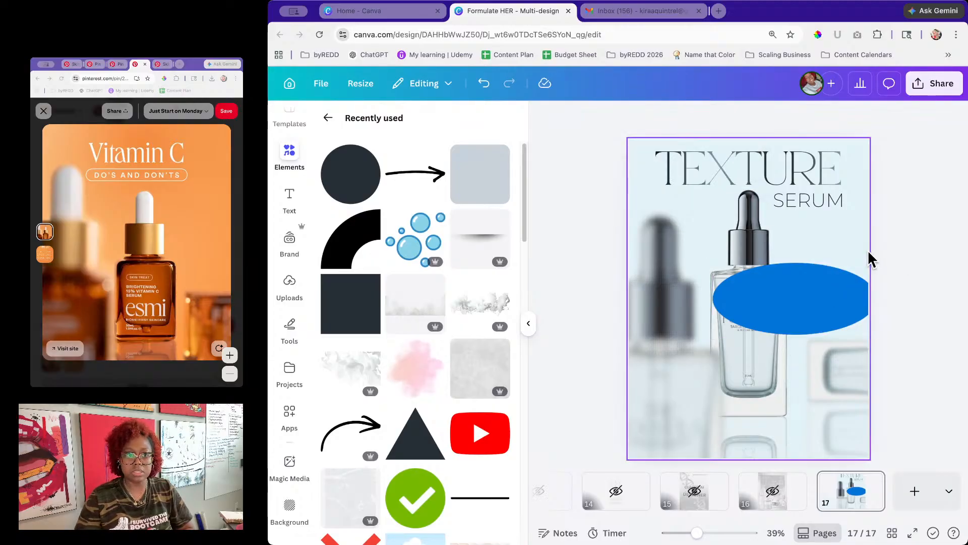
pyautogui.click(828, 306)
pyautogui.press('Delete')
# Step: Add the recently used rounded square, widen it to the page's right edge, fully round its corners and flatten it into a pill
pyautogui.click(459, 191)
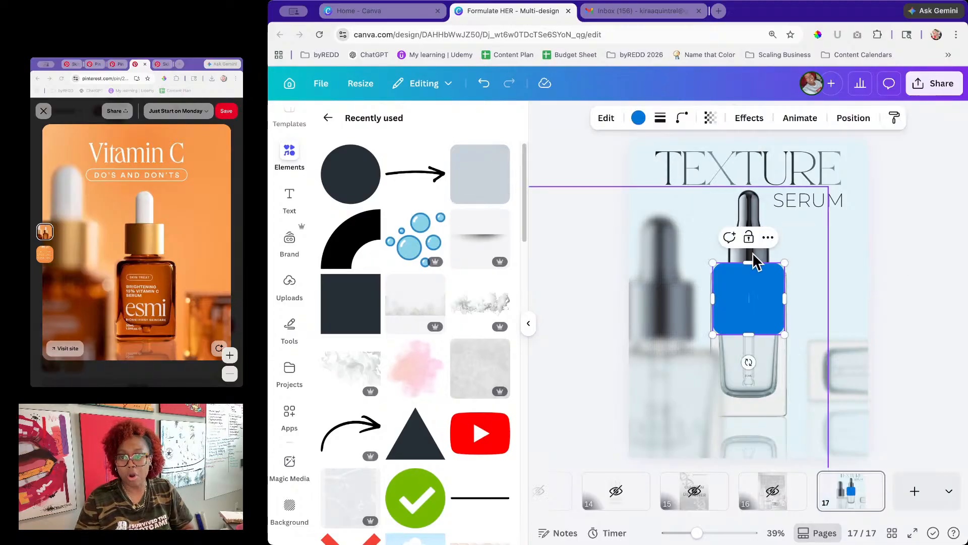
pyautogui.moveTo(786, 301); pyautogui.dragTo(868, 301)
pyautogui.click(682, 118)
pyautogui.moveTo(657, 166); pyautogui.dragTo(750, 190)
pyautogui.moveTo(791, 334); pyautogui.dragTo(800, 288)
pyautogui.click(682, 118)
pyautogui.click(905, 233)
# Step: Move the blue pill up over the SERUM text, directly beneath the TEXTURE headline
pyautogui.moveTo(697, 533); pyautogui.dragTo(708, 532)
pyautogui.click(530, 327)
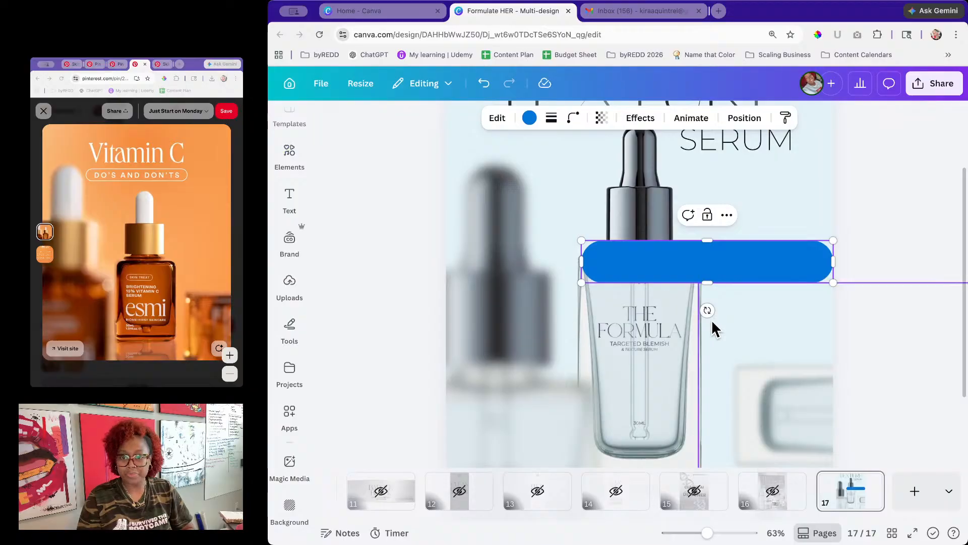
pyautogui.scroll(2, 721, 323)
pyautogui.click(857, 293)
pyautogui.moveTo(772, 340); pyautogui.dragTo(760, 217)
pyautogui.moveTo(707, 533); pyautogui.dragTo(719, 533)
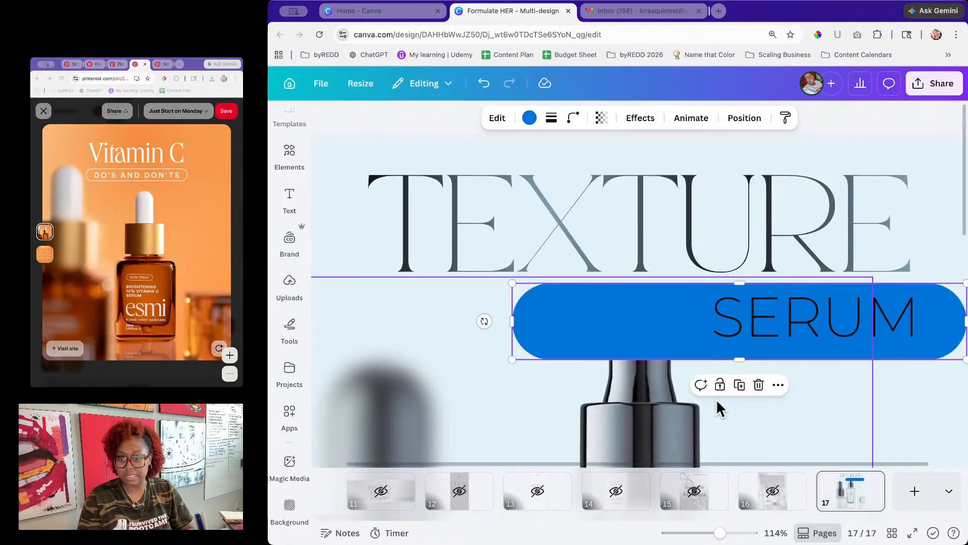
# Step: Narrow the blue pill slightly from its right side and nudge it a little closer to the headline
pyautogui.moveTo(647, 461); pyautogui.dragTo(694, 463)
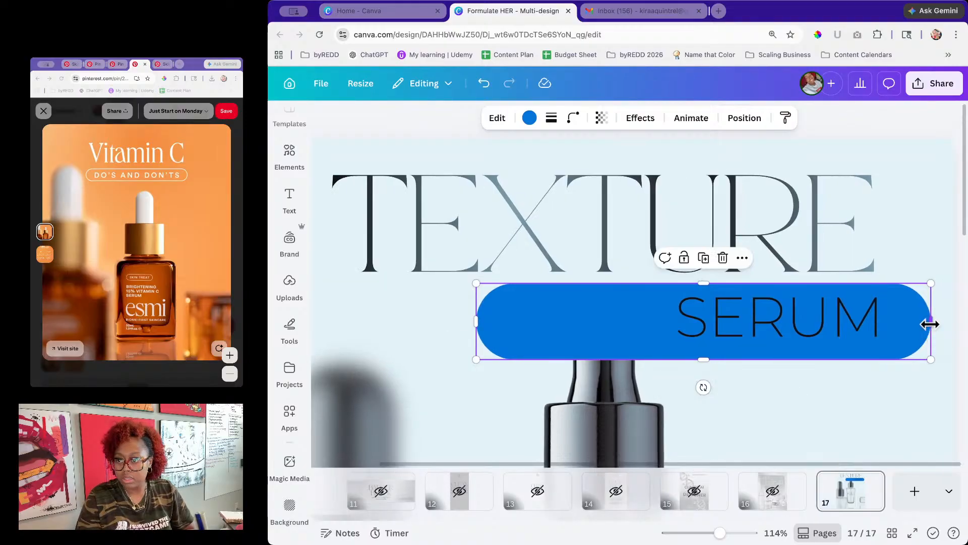
pyautogui.moveTo(931, 322); pyautogui.dragTo(925, 321)
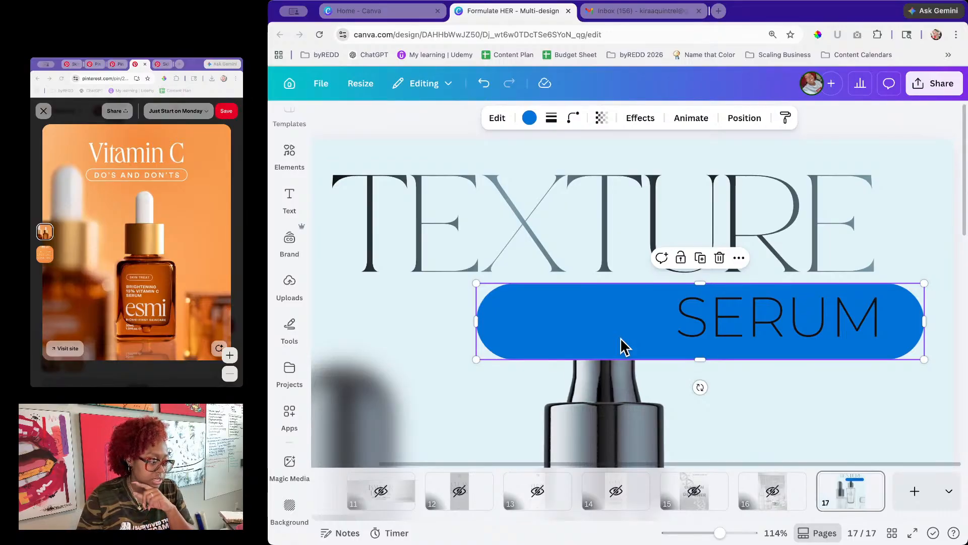
pyautogui.moveTo(622, 338); pyautogui.dragTo(621, 335)
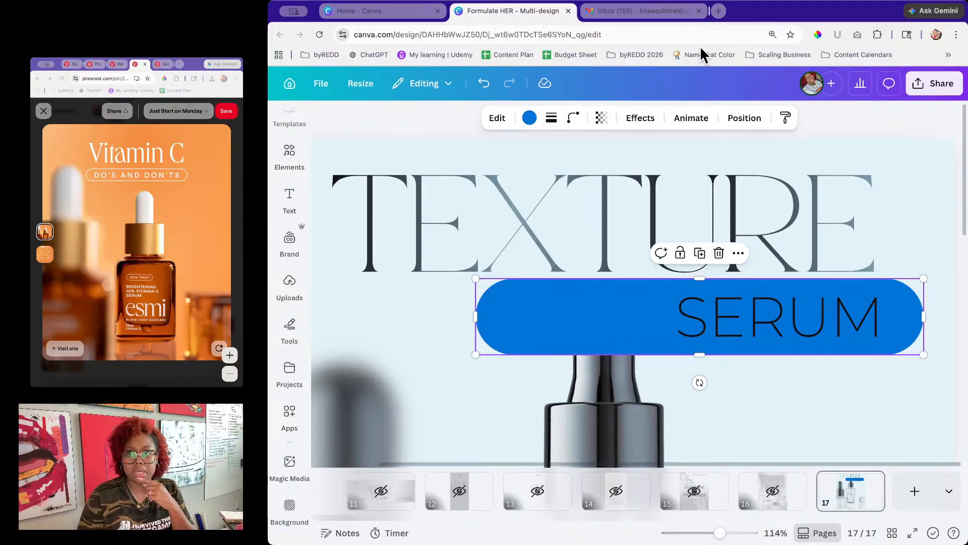
# Step: Open YouTube in a new browser tab and switch to the Redd's World channel account
pyautogui.click(719, 9)
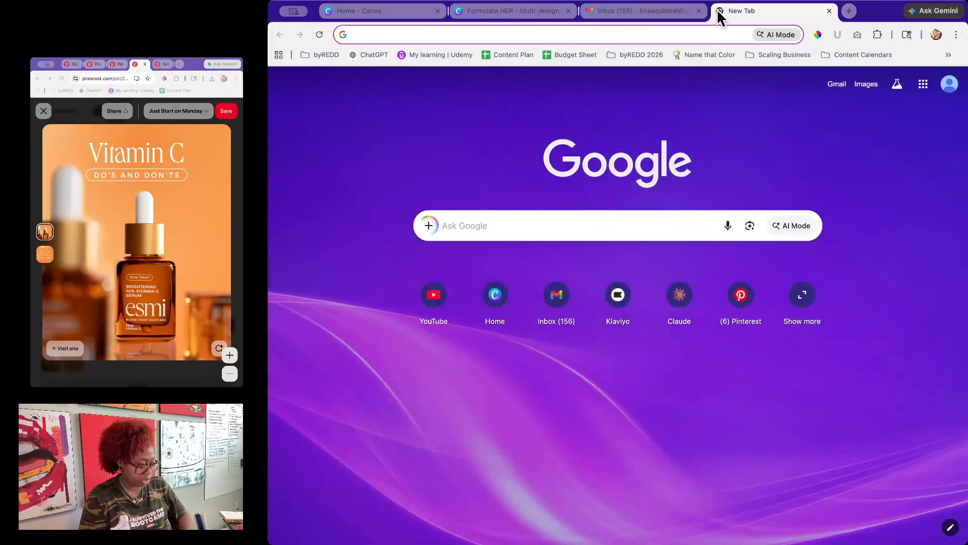
pyautogui.write('you')
pyautogui.press('Return')
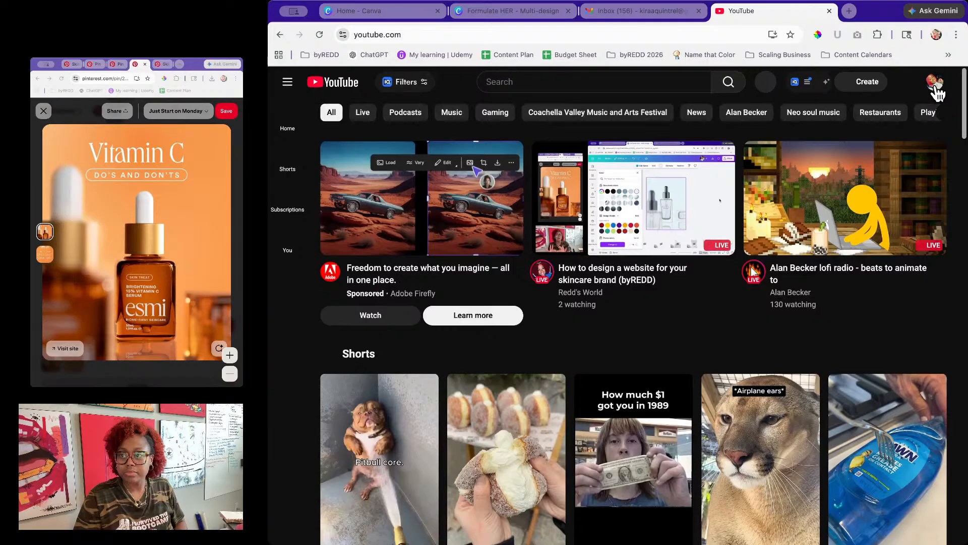
pyautogui.click(935, 83)
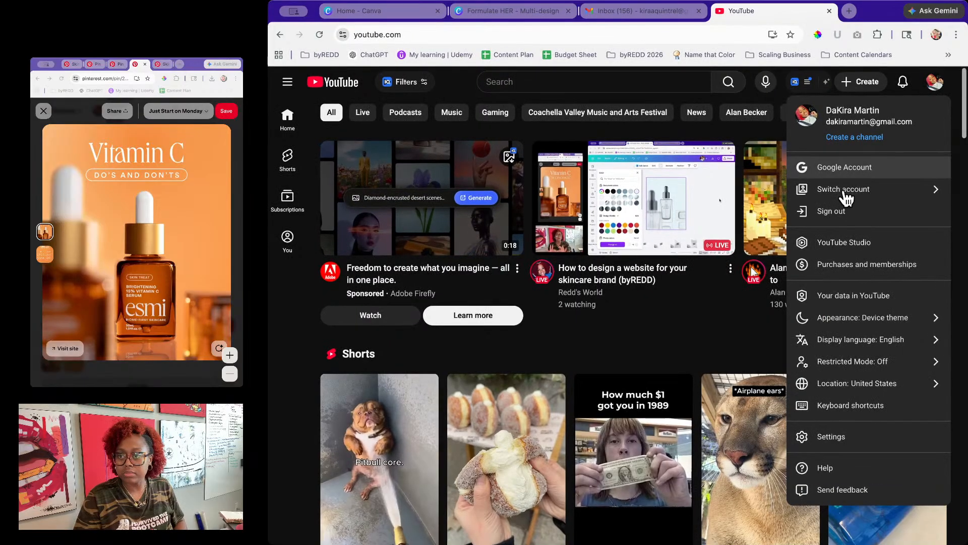
pyautogui.click(852, 190)
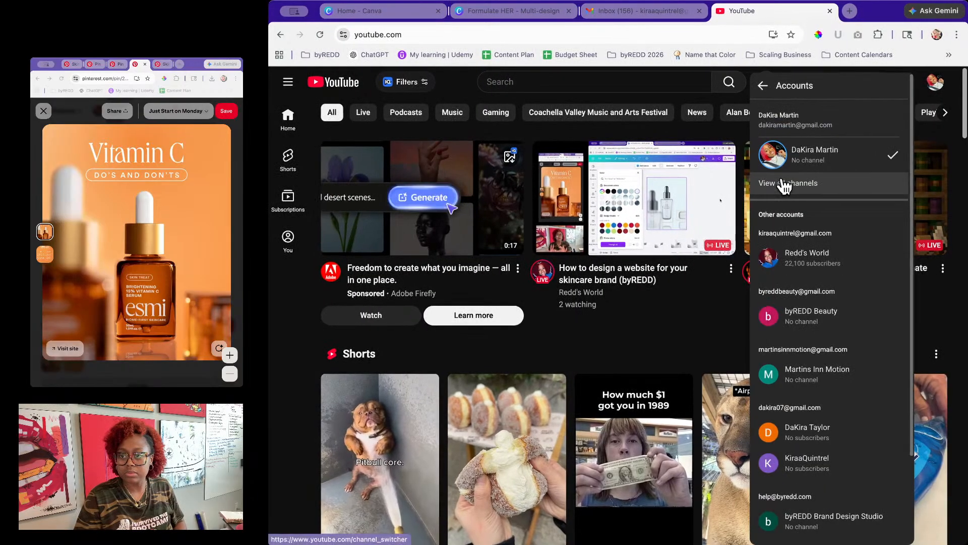
pyautogui.click(809, 258)
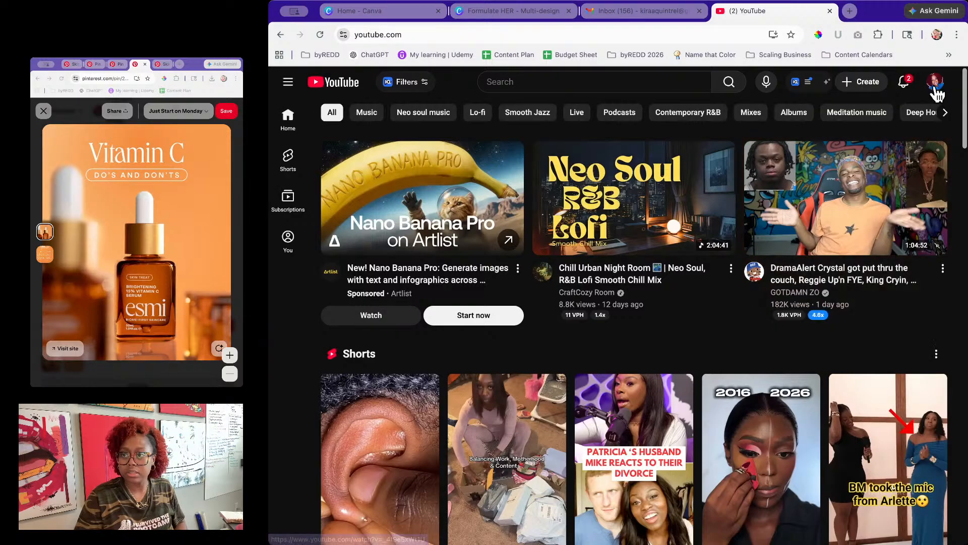
# Step: Open the Redd's World channel page and look through its live streams
pyautogui.click(935, 83)
pyautogui.click(846, 137)
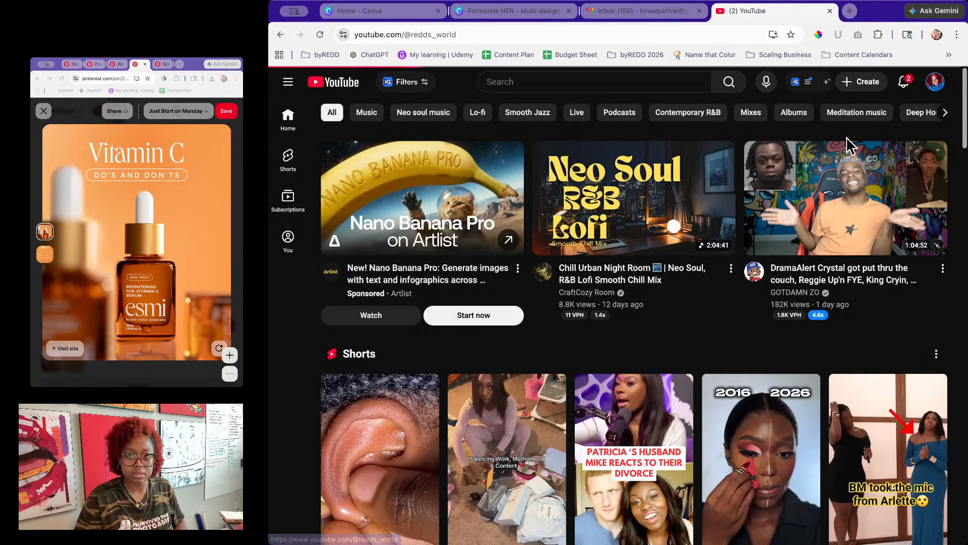
pyautogui.scroll(-3, 930, 306)
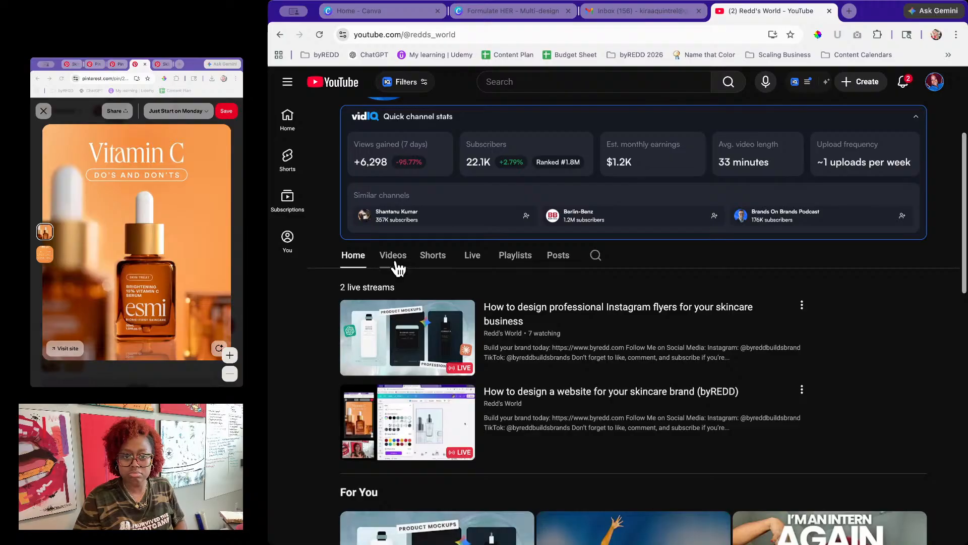
pyautogui.click(466, 257)
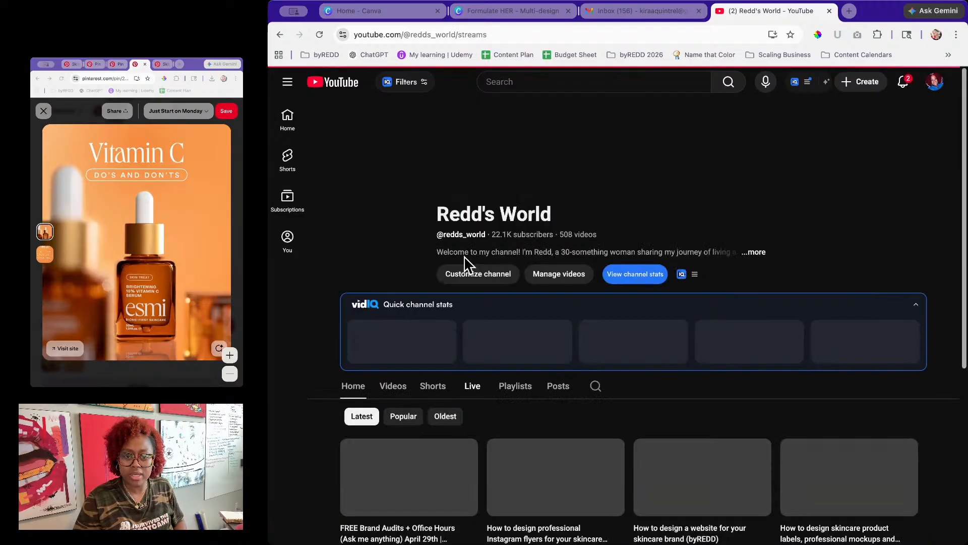
pyautogui.scroll(-5, 363, 339)
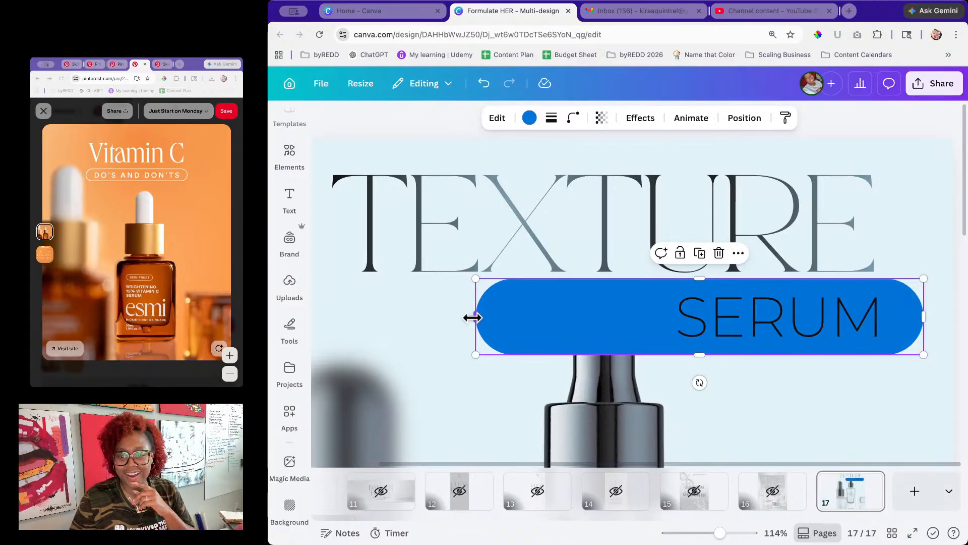
# Step: Return to the Canva design and shorten the blue pill from its left side so it fits around the SERUM text
pyautogui.moveTo(472, 317); pyautogui.dragTo(615, 335)
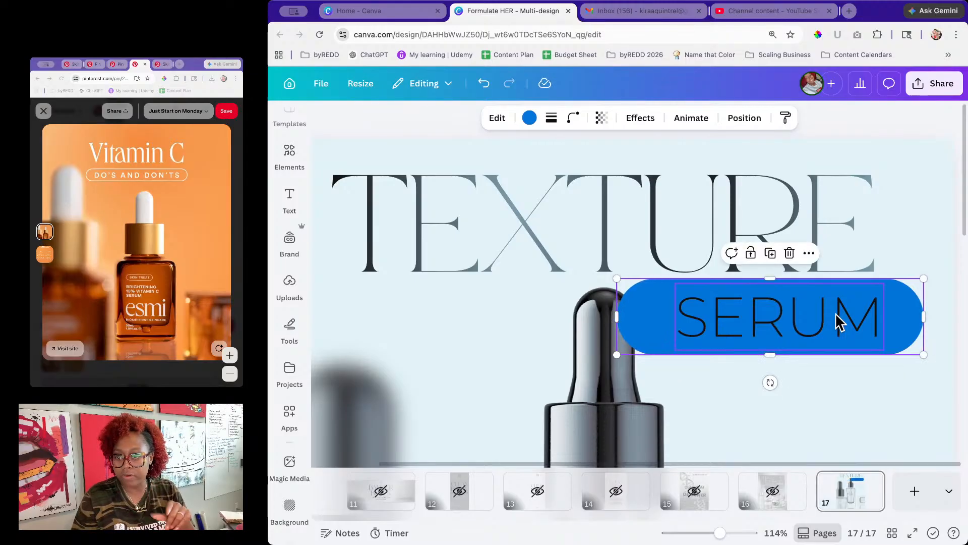
pyautogui.click(925, 384)
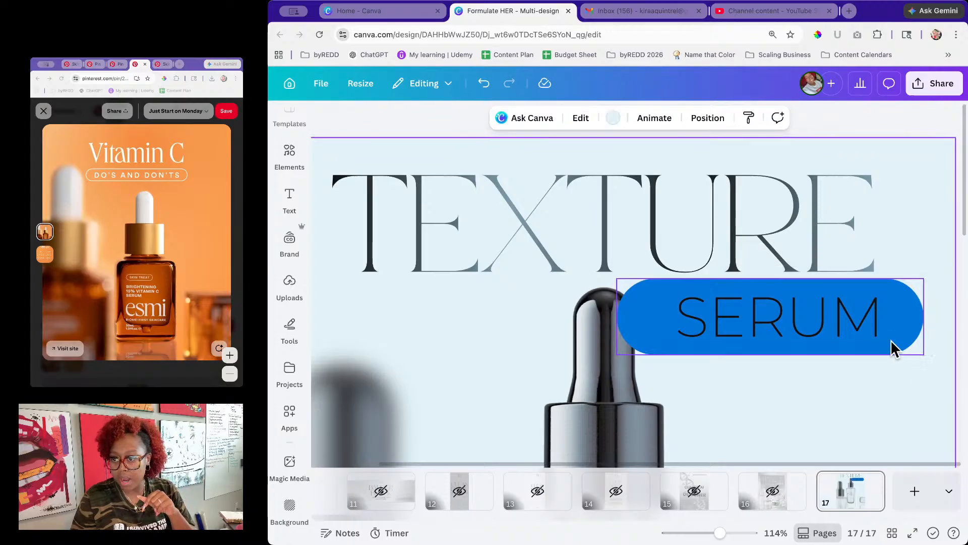
pyautogui.click(856, 333)
pyautogui.click(920, 369)
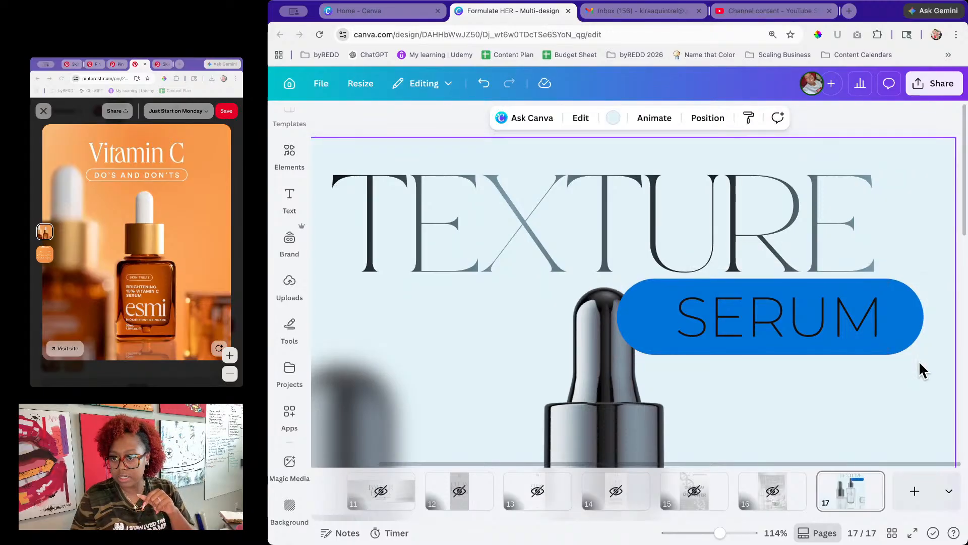
pyautogui.click(829, 325)
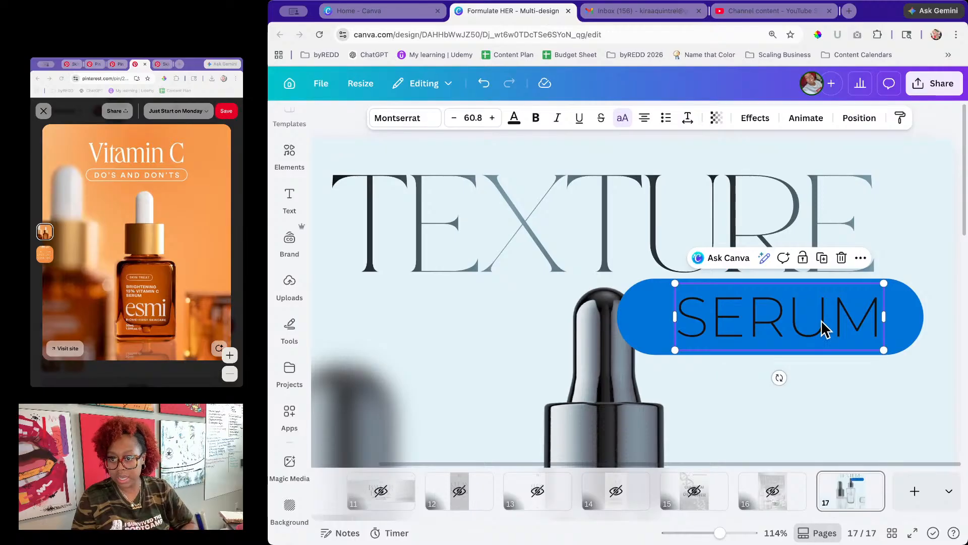
# Step: Remove the pill's blue fill and give it a solid outline with a stroke weight of 2
pyautogui.click(910, 331)
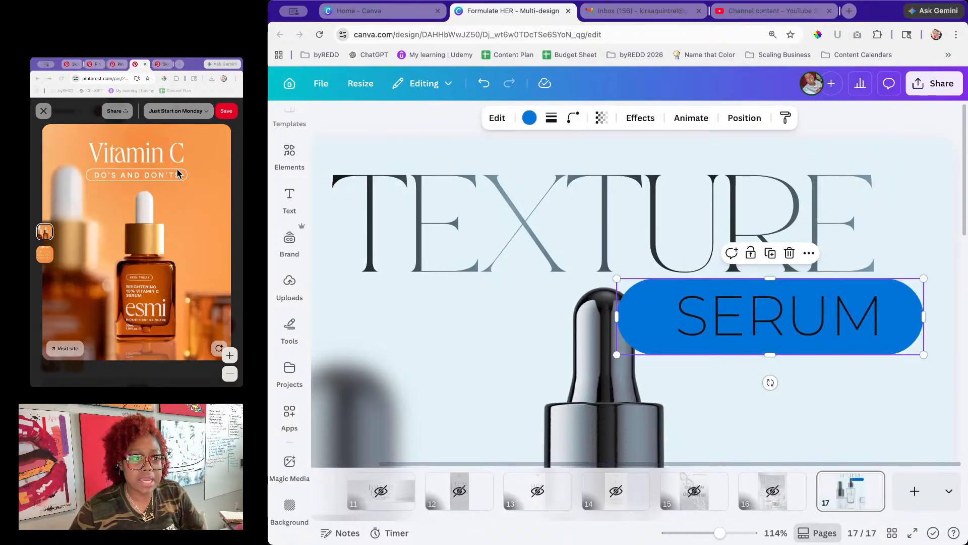
pyautogui.click(528, 121)
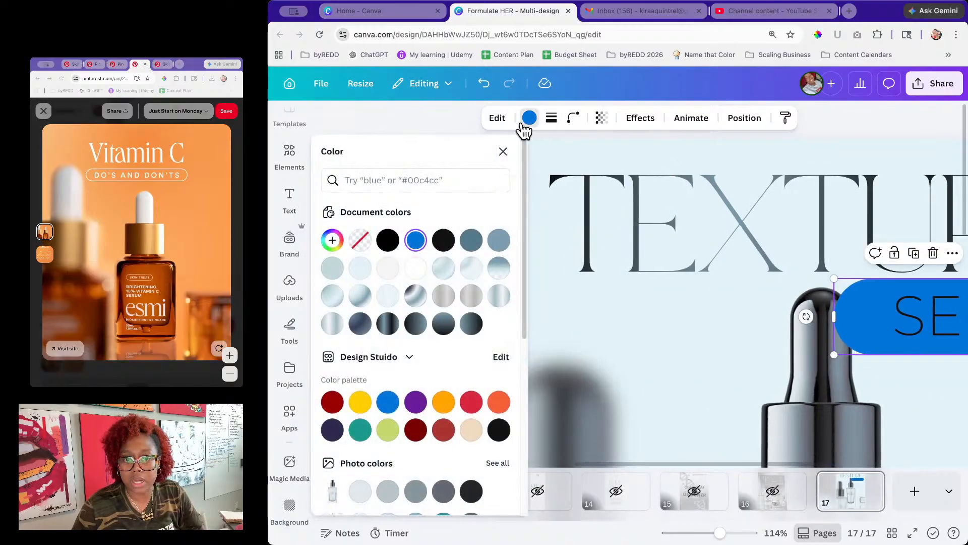
pyautogui.click(360, 240)
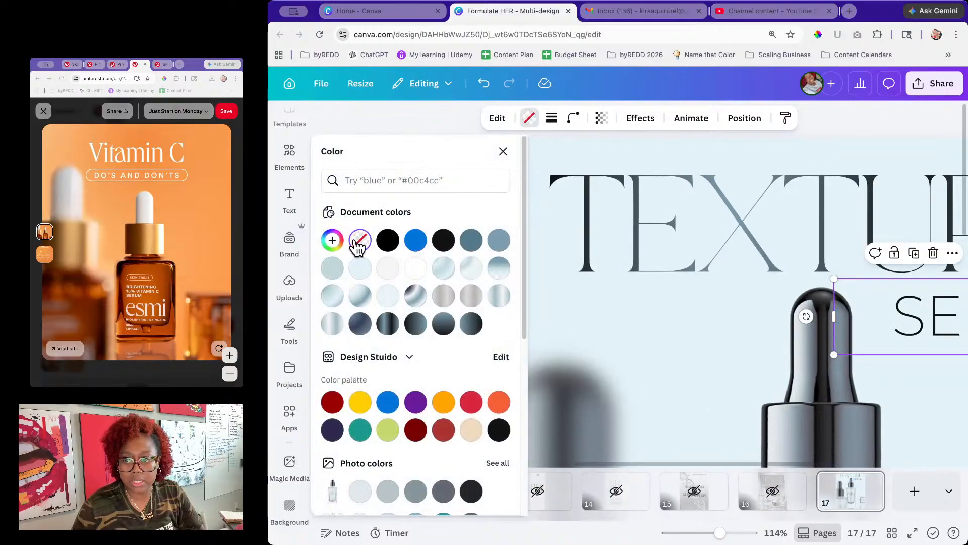
pyautogui.click(551, 121)
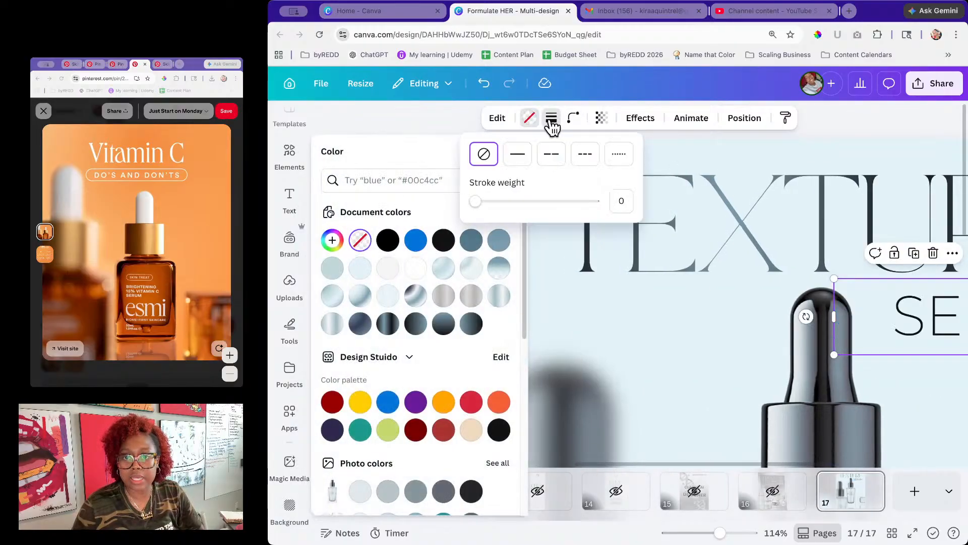
pyautogui.click(522, 157)
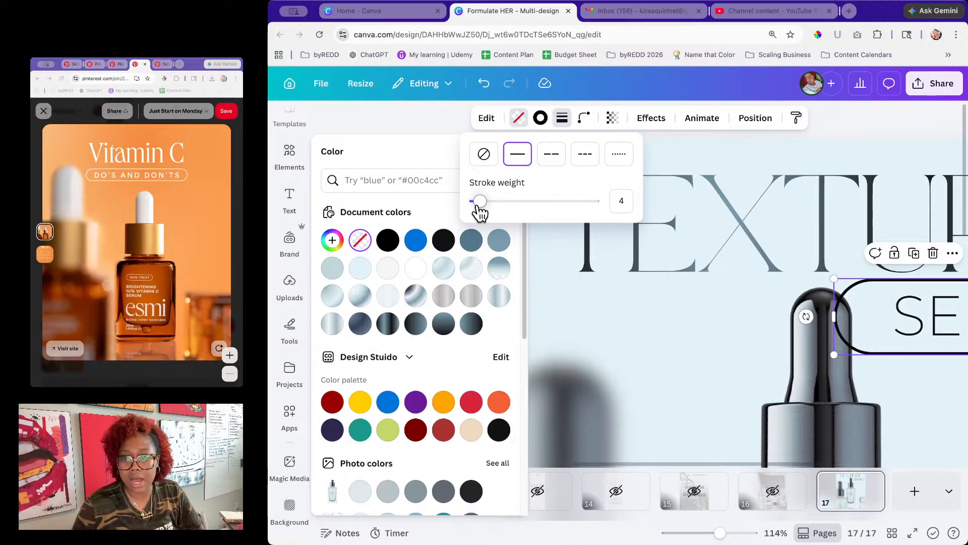
pyautogui.moveTo(478, 207); pyautogui.dragTo(479, 207)
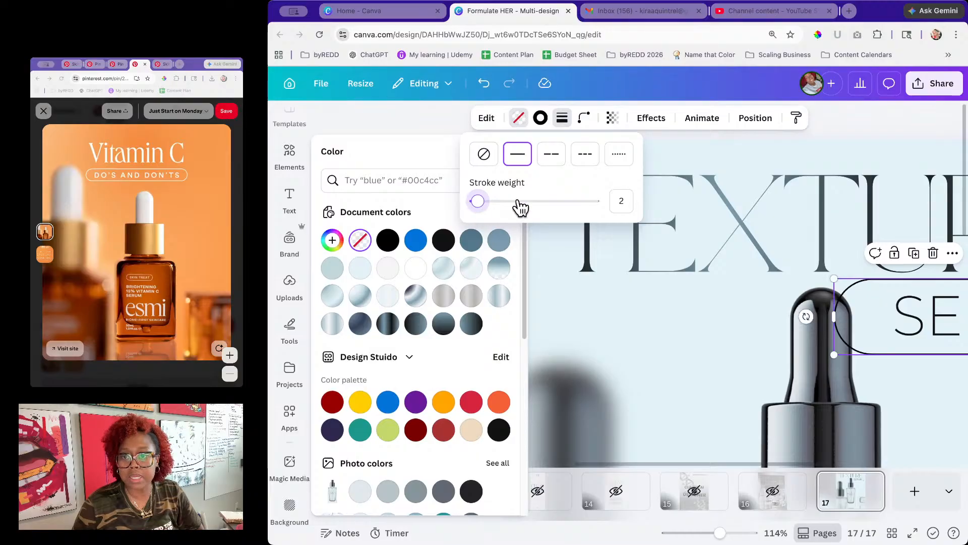
# Step: Try off-white and a silver-blue gradient from the document colors on the pill's outline
pyautogui.click(540, 118)
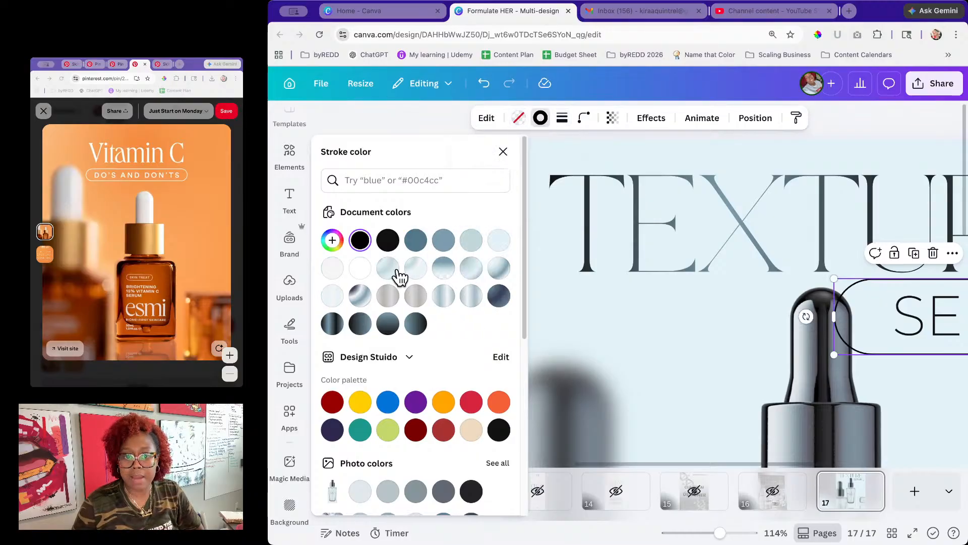
pyautogui.click(333, 268)
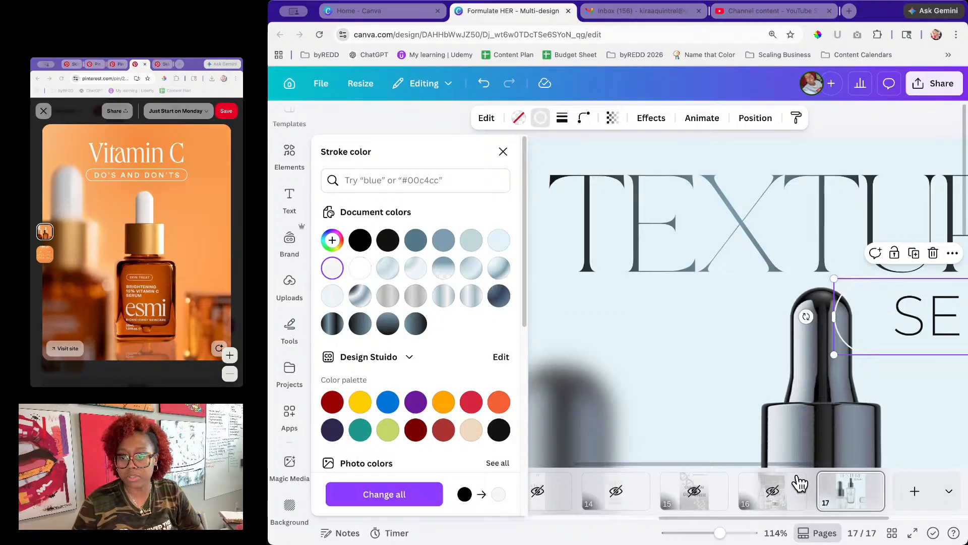
pyautogui.hscroll(5, 795, 464)
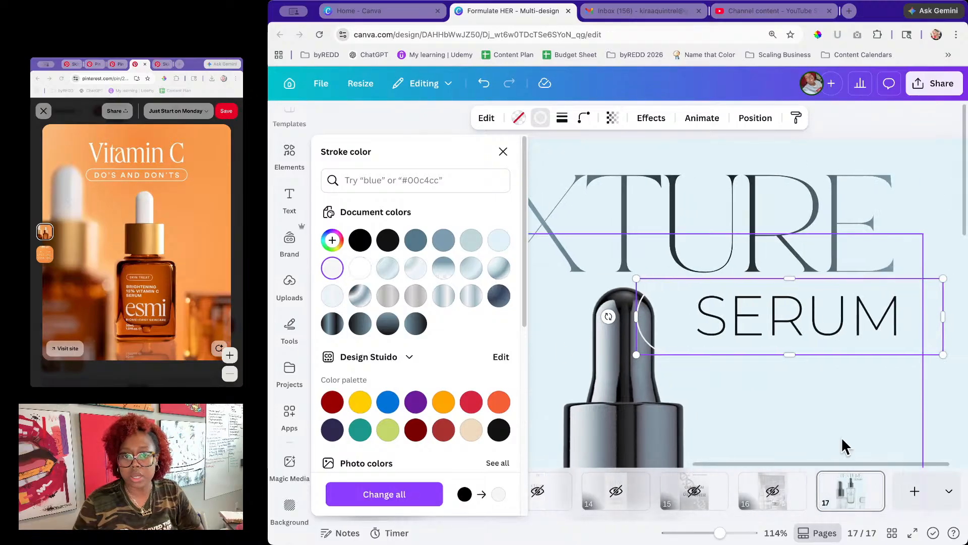
pyautogui.click(361, 297)
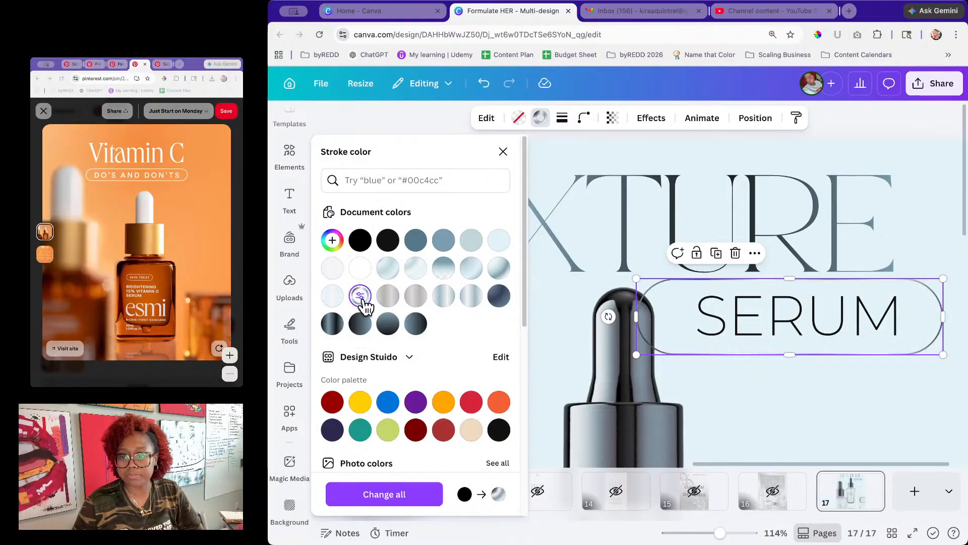
pyautogui.click(803, 398)
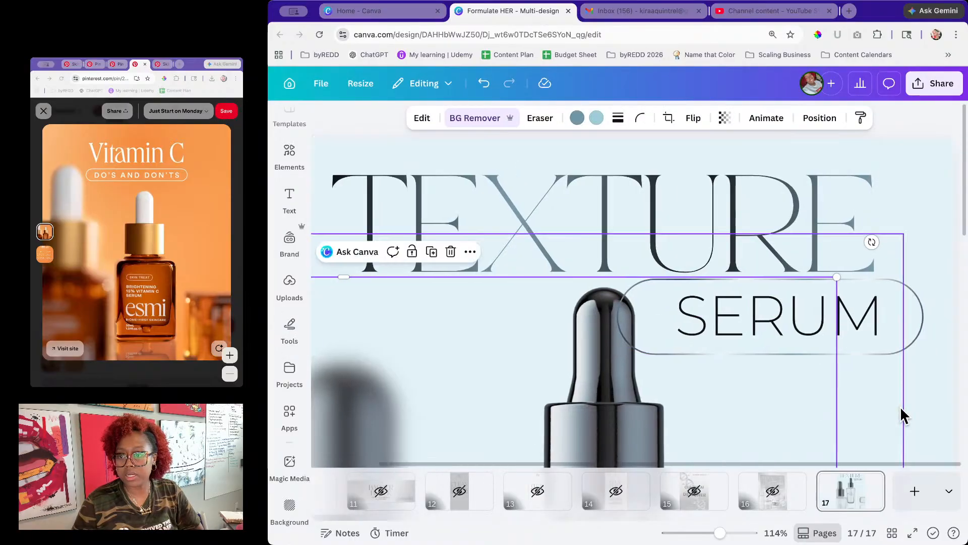
# Step: Recolor the pill's outline with a pale blue-grey gradient from the document colors and check it on the page
pyautogui.click(919, 333)
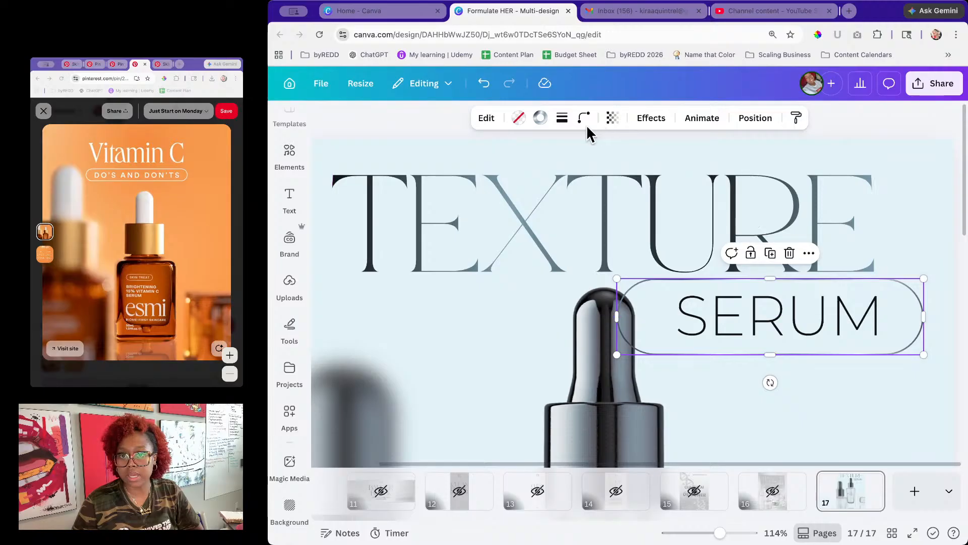
pyautogui.click(540, 119)
pyautogui.click(474, 272)
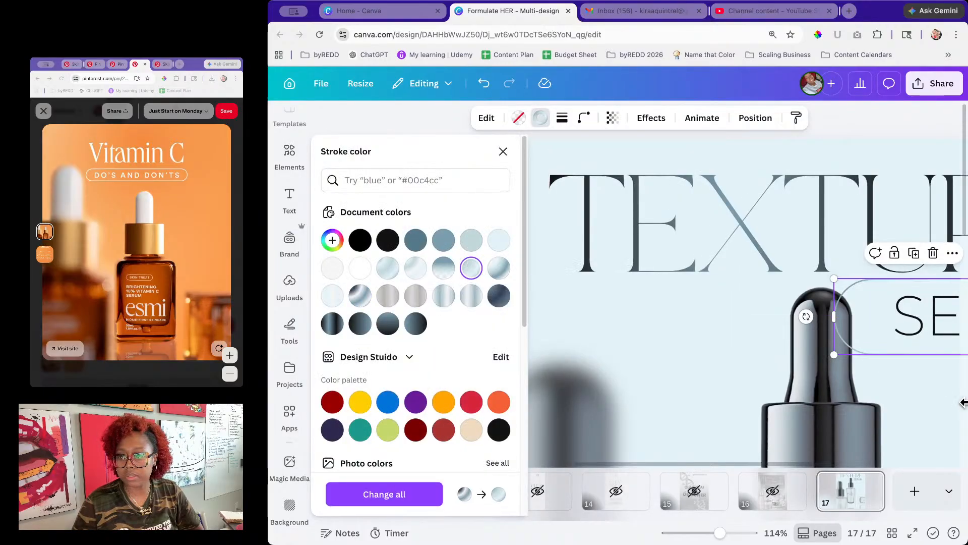
pyautogui.click(961, 403)
pyautogui.moveTo(730, 532); pyautogui.dragTo(703, 535)
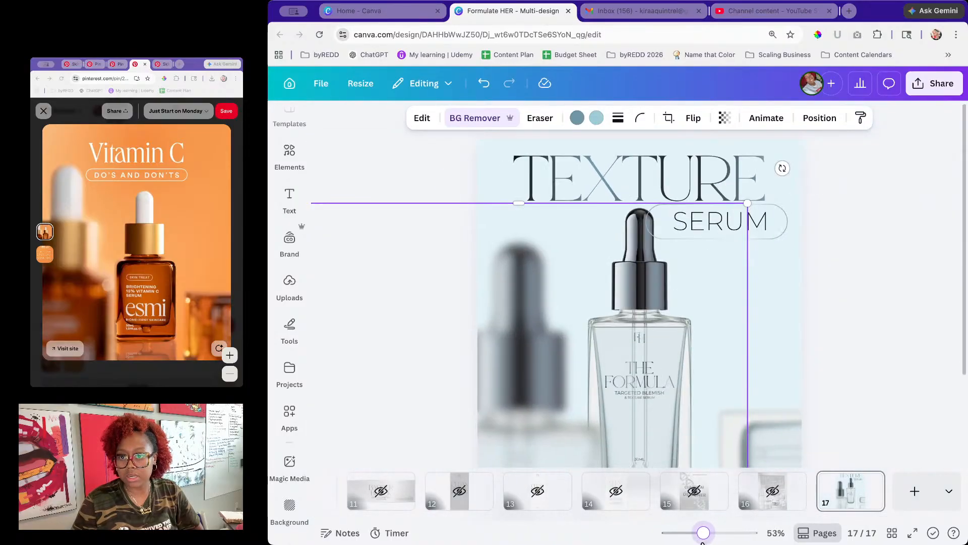
pyautogui.click(845, 231)
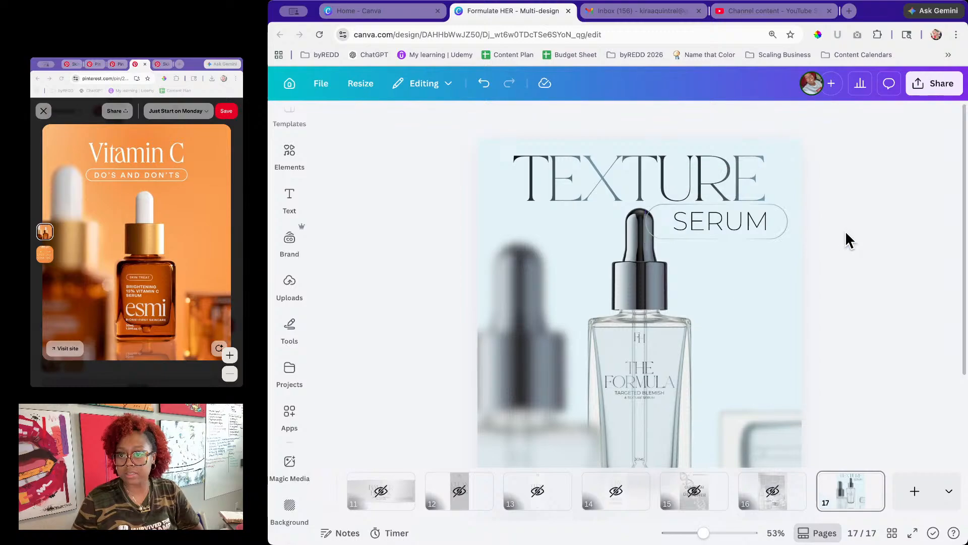
# Step: Shrink the SERUM text to size 51.6, center it in the pill and color it with the dark blue-black gradient
pyautogui.click(762, 227)
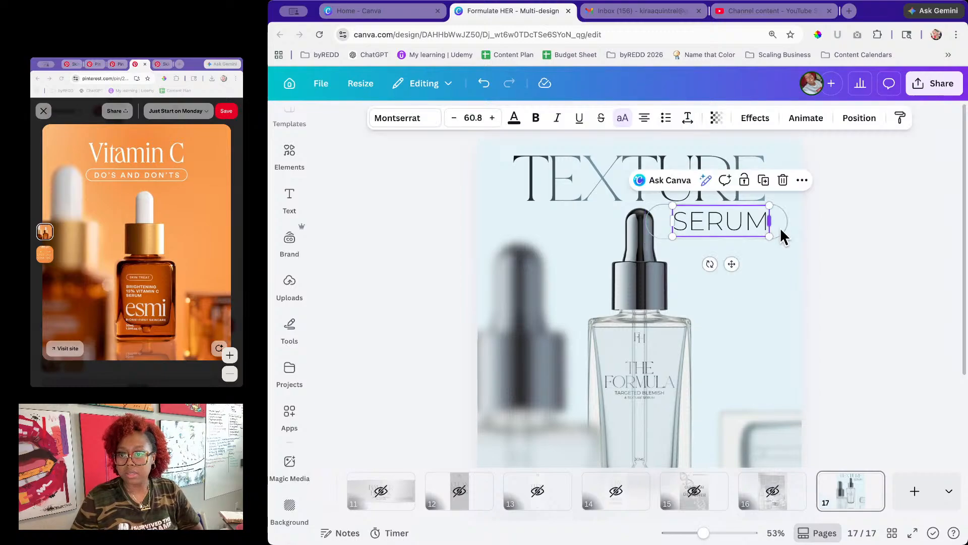
pyautogui.moveTo(770, 236); pyautogui.dragTo(736, 224)
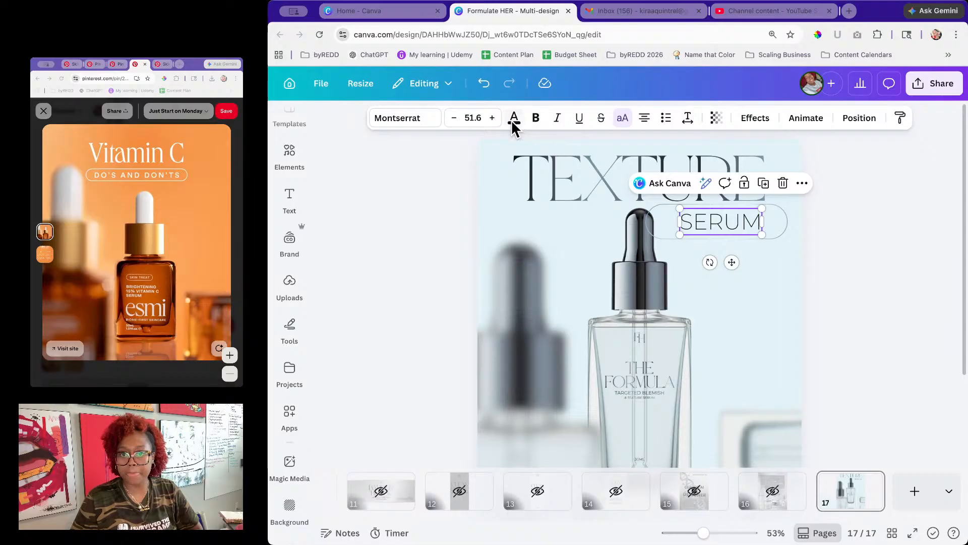
pyautogui.click(513, 121)
pyautogui.click(332, 323)
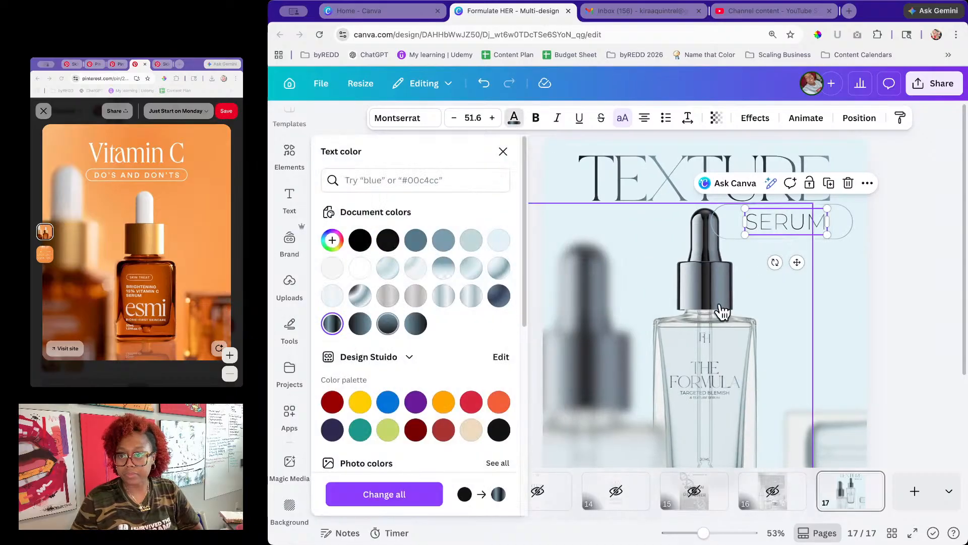
# Step: Move the pill outline's layer behind all the bottles, directly above the background
pyautogui.click(843, 223)
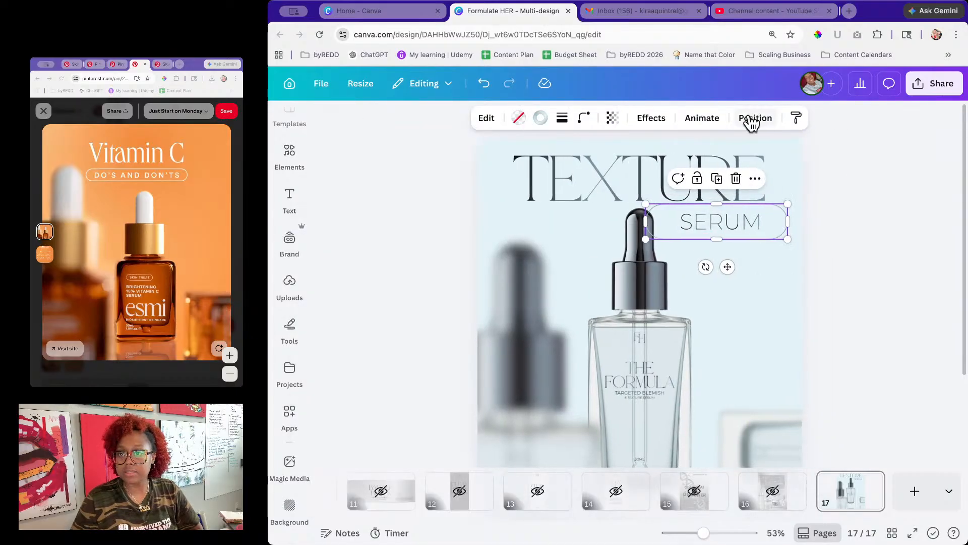
pyautogui.click(756, 119)
pyautogui.moveTo(380, 328); pyautogui.dragTo(390, 464)
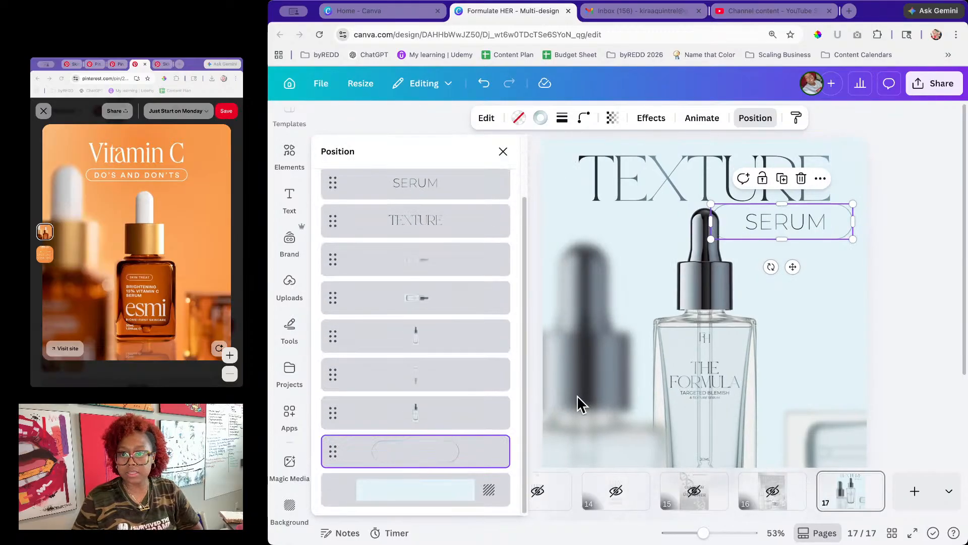
pyautogui.click(909, 295)
# Step: Reduce the height of the pill outline and make the SERUM text inside it smaller
pyautogui.click(780, 222)
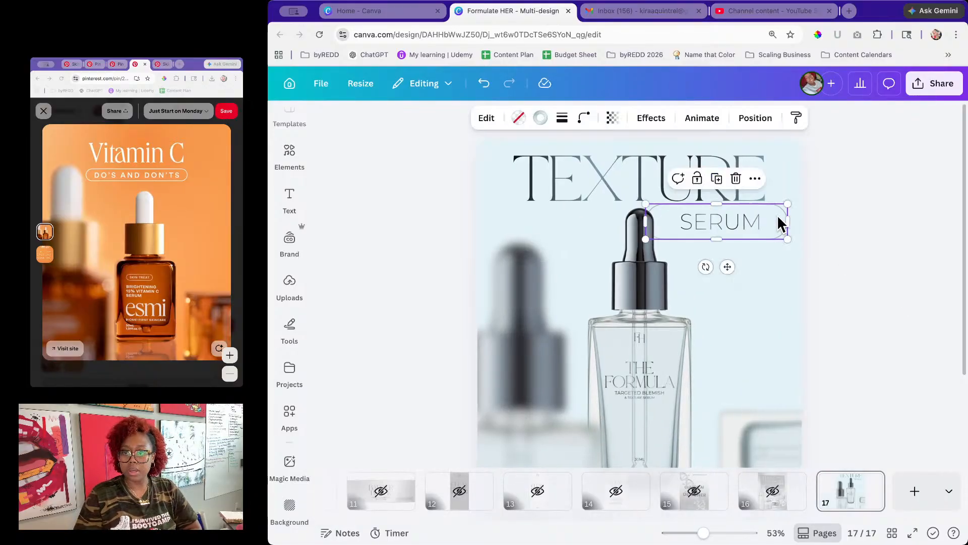
pyautogui.moveTo(716, 204); pyautogui.dragTo(743, 230)
pyautogui.click(878, 252)
# Step: Widen the letter spacing of the SERUM text inside the pill outline
pyautogui.click(759, 230)
pyautogui.click(687, 117)
pyautogui.moveTo(648, 171); pyautogui.dragTo(663, 171)
pyautogui.click(858, 242)
pyautogui.click(859, 242)
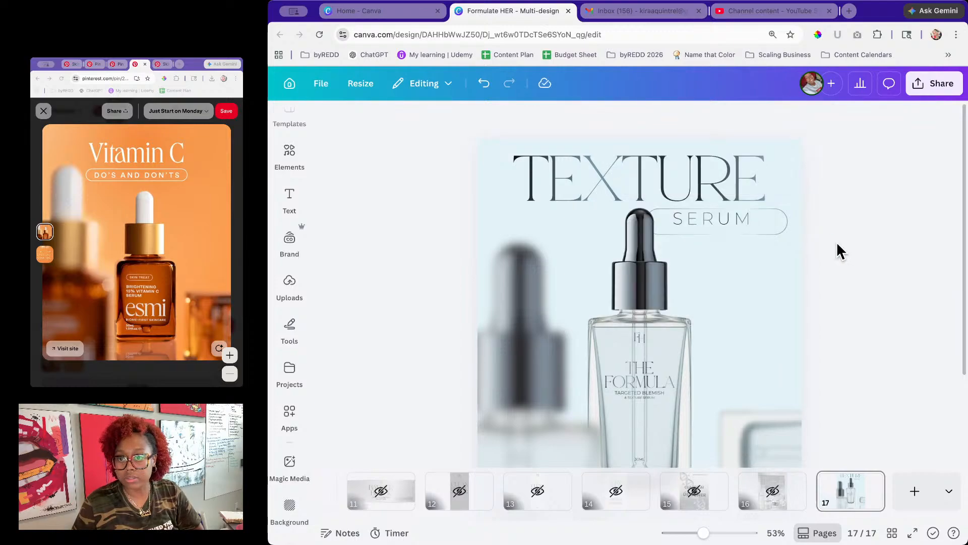
# Step: Reduce the letter spacing of the SERUM text to 125 and nudge the text down and left inside the pill outline
pyautogui.click(720, 219)
pyautogui.click(688, 119)
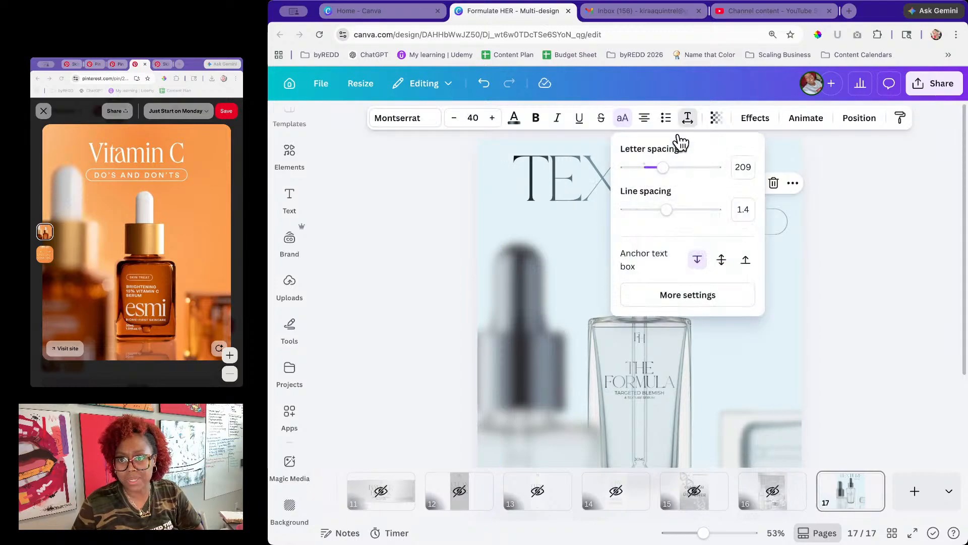
pyautogui.moveTo(665, 176); pyautogui.dragTo(652, 170)
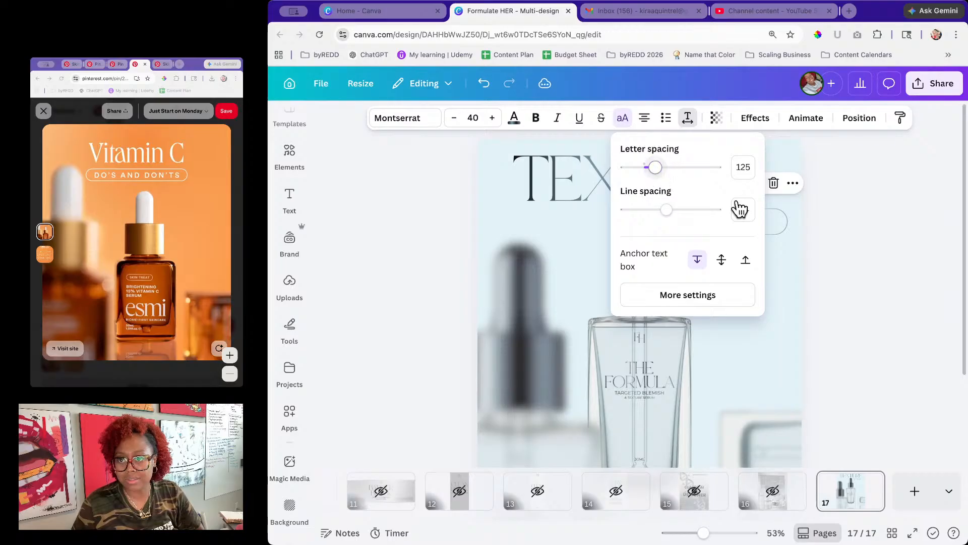
pyautogui.click(883, 244)
pyautogui.click(882, 244)
pyautogui.moveTo(725, 216); pyautogui.dragTo(717, 222)
pyautogui.click(855, 247)
# Step: Shift the pill outline's inner end slightly behind the dropper and shorten its outer end to fit closely around the SERUM text
pyautogui.click(775, 224)
pyautogui.click(787, 220)
pyautogui.click(784, 219)
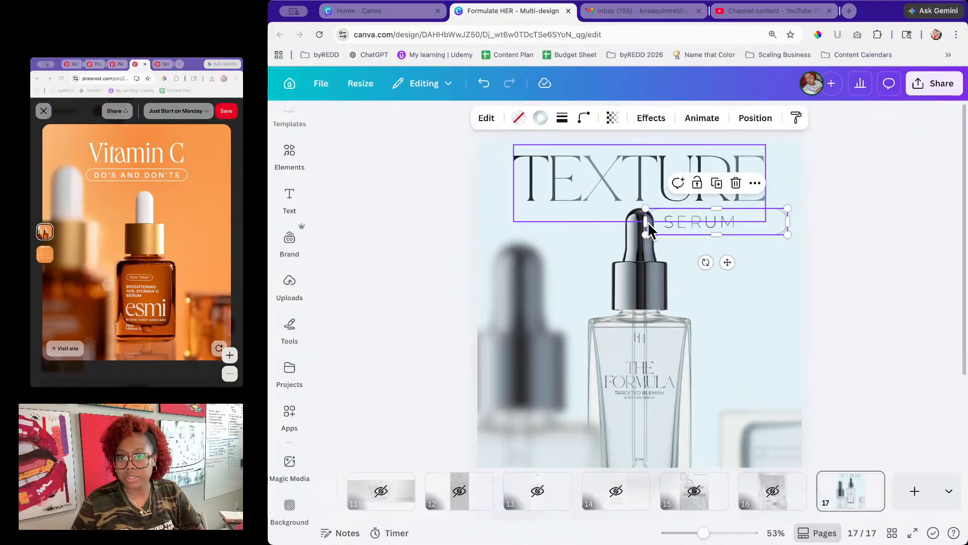
pyautogui.moveTo(646, 222); pyautogui.dragTo(635, 225)
pyautogui.moveTo(782, 222); pyautogui.dragTo(753, 222)
pyautogui.click(853, 243)
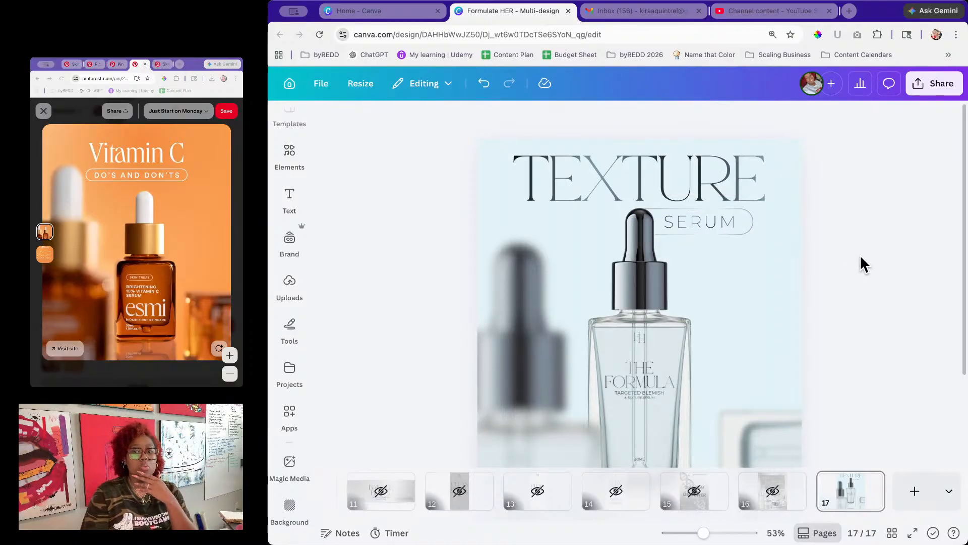
# Step: Group the sharp center bottle with its reflection, selecting both from the page's layers
pyautogui.moveTo(704, 533); pyautogui.dragTo(697, 535)
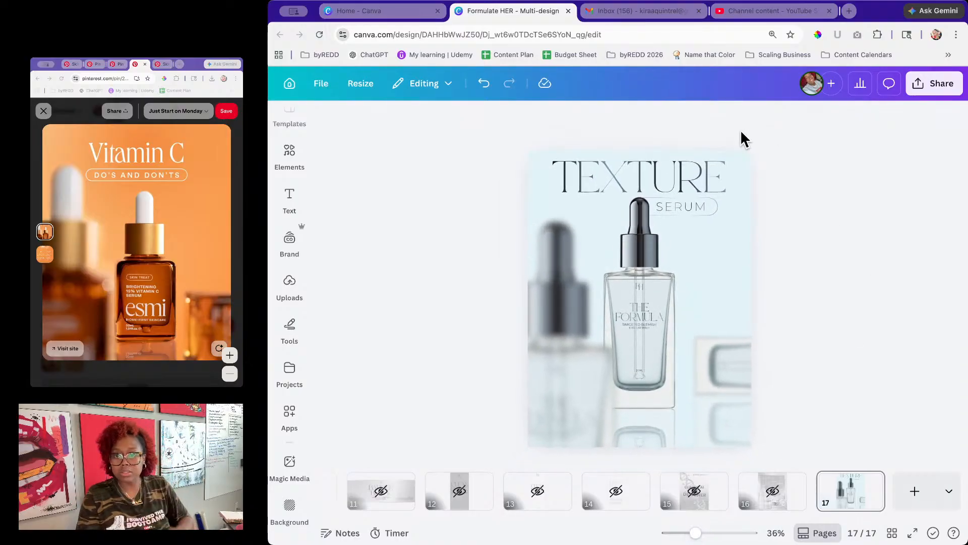
pyautogui.click(740, 168)
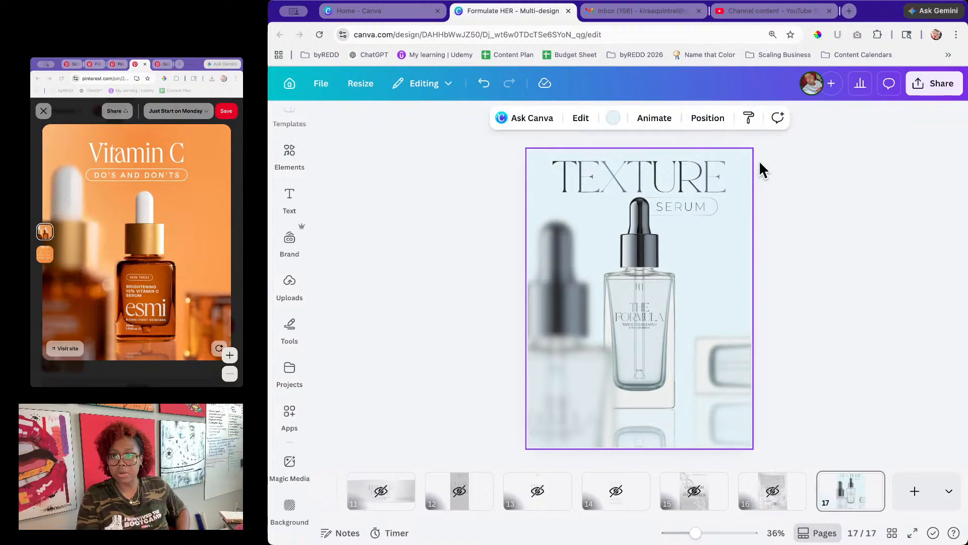
pyautogui.click(710, 120)
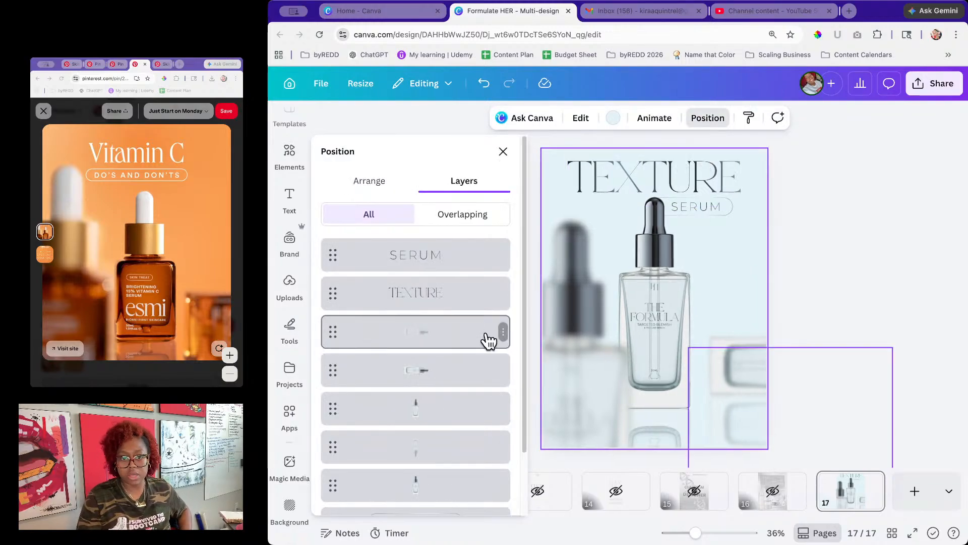
pyautogui.scroll(-2, 449, 393)
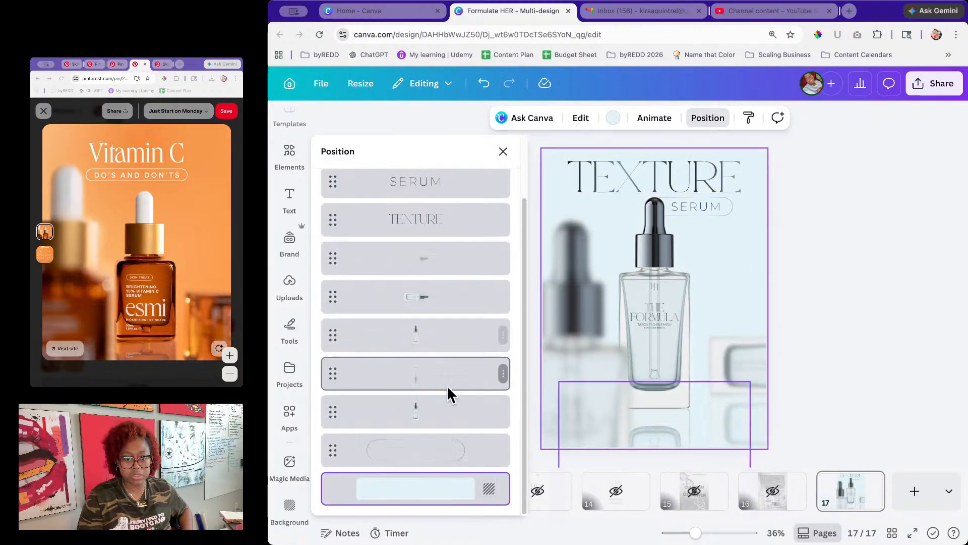
pyautogui.click(445, 427)
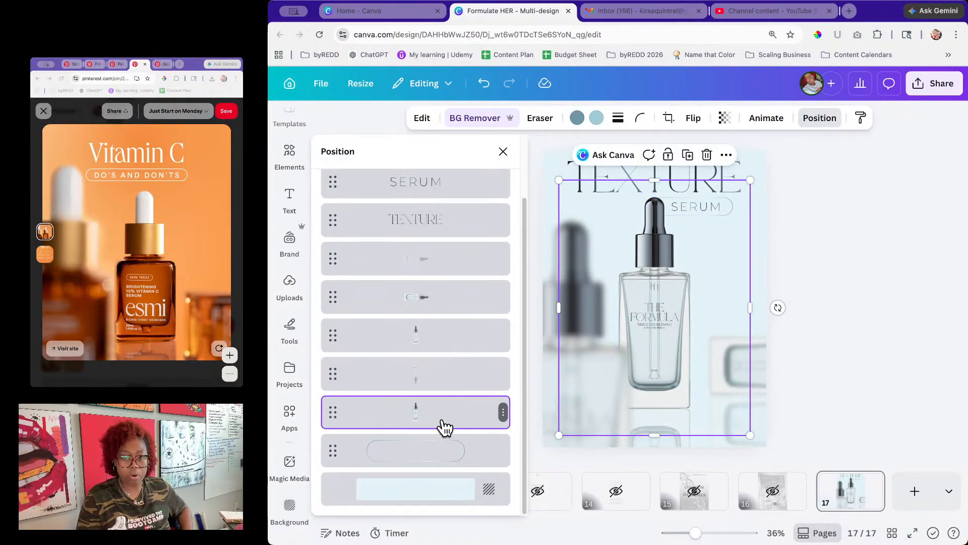
pyautogui.keyDown('shift'); pyautogui.click(443, 381); pyautogui.keyUp('shift')
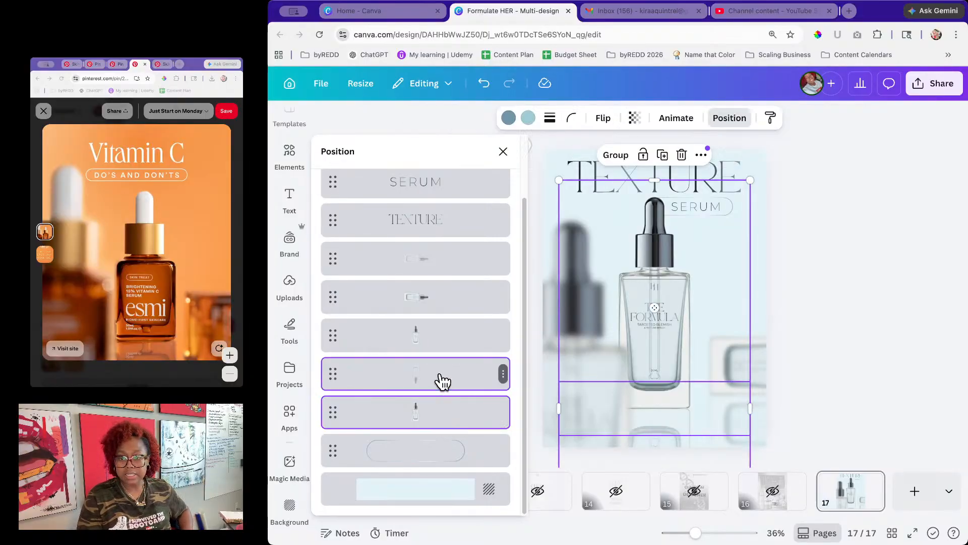
pyautogui.click(616, 160)
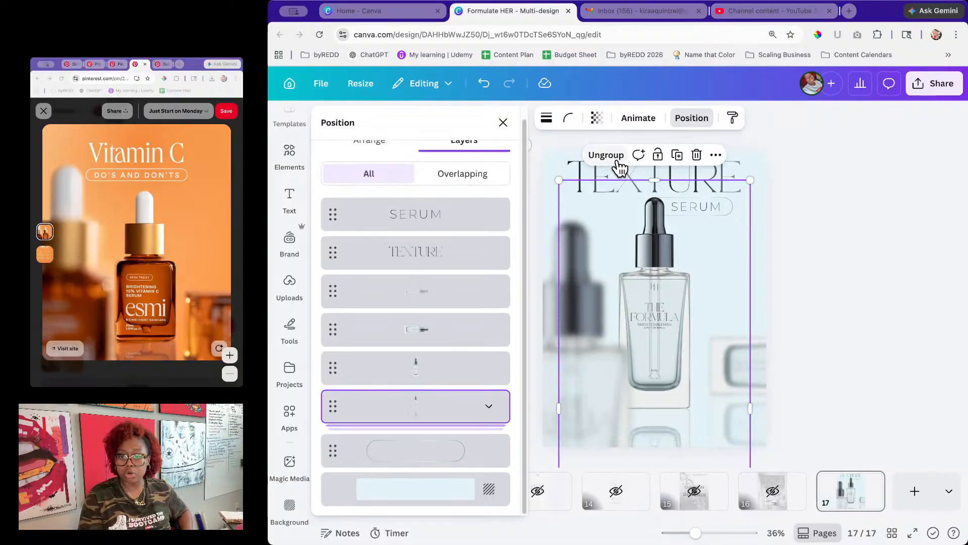
# Step: Group the center bottle and reflection with the TEXTURE headline, the SERUM text and the pill outline
pyautogui.keyDown('shift'); pyautogui.click(436, 259); pyautogui.keyUp('shift')
pyautogui.keyDown('shift'); pyautogui.click(434, 222); pyautogui.keyUp('shift')
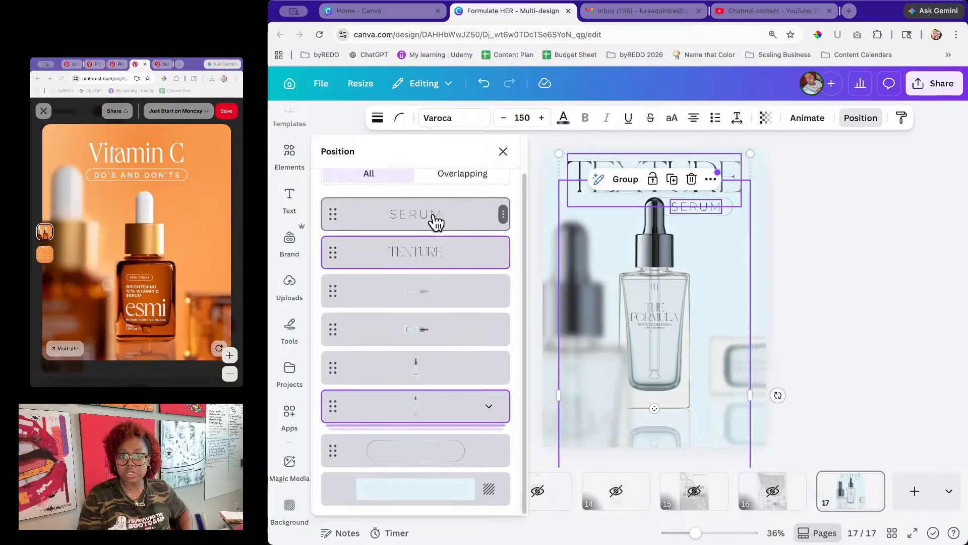
pyautogui.scroll(1, 432, 262)
pyautogui.keyDown('shift'); pyautogui.click(426, 491); pyautogui.keyUp('shift')
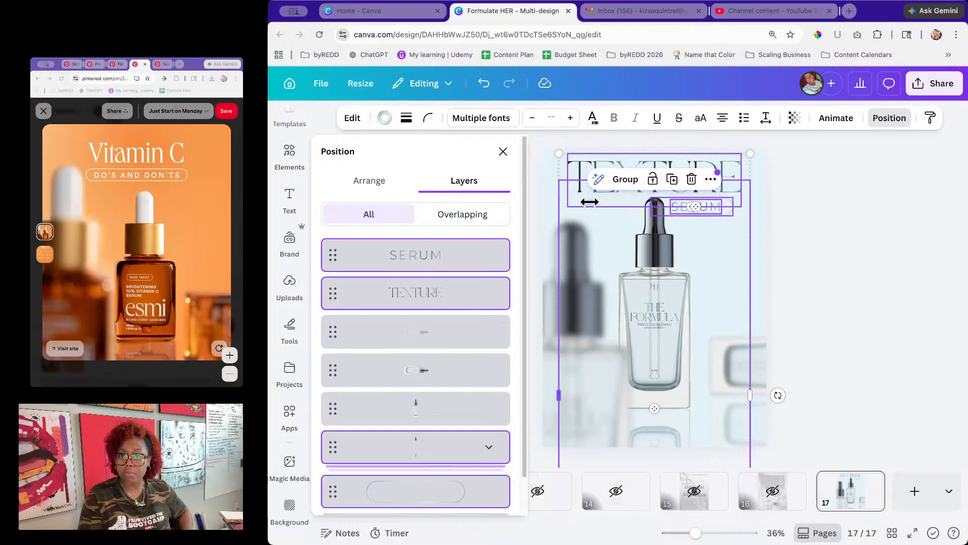
pyautogui.click(624, 180)
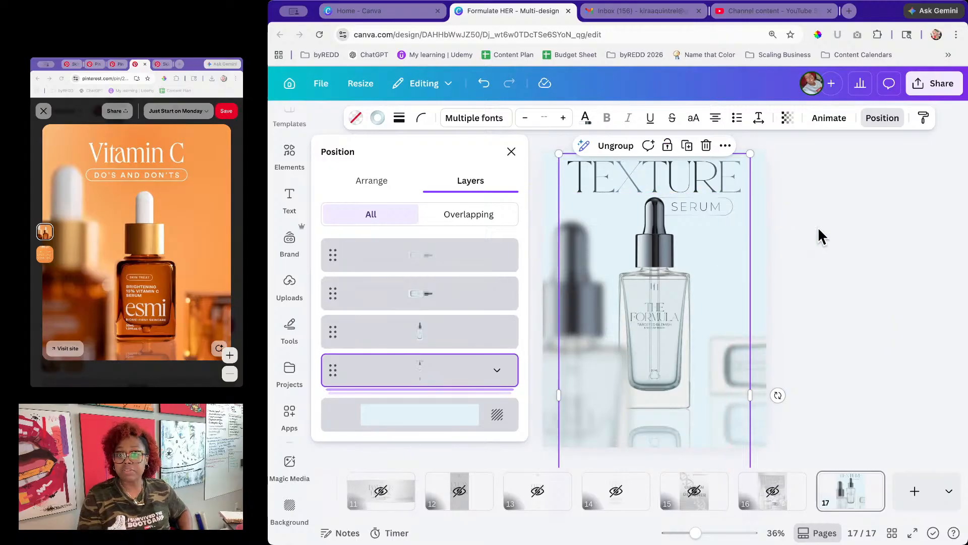
# Step: Move the grouped headline, pill subheading and center bottle down the page to leave space above TEXTURE
pyautogui.click(855, 231)
pyautogui.click(702, 195)
pyautogui.click(712, 186)
pyautogui.press('Down')
pyautogui.press('Down')
pyautogui.press('Down')
pyautogui.press('Down')
pyautogui.press('Down')
pyautogui.press('Down')
pyautogui.press('Down')
pyautogui.press('Down')
pyautogui.press('Down')
pyautogui.press('Down')
pyautogui.press('Down')
pyautogui.press('Down')
pyautogui.press('Down')
pyautogui.press('Down')
pyautogui.press('Down')
pyautogui.press('Down')
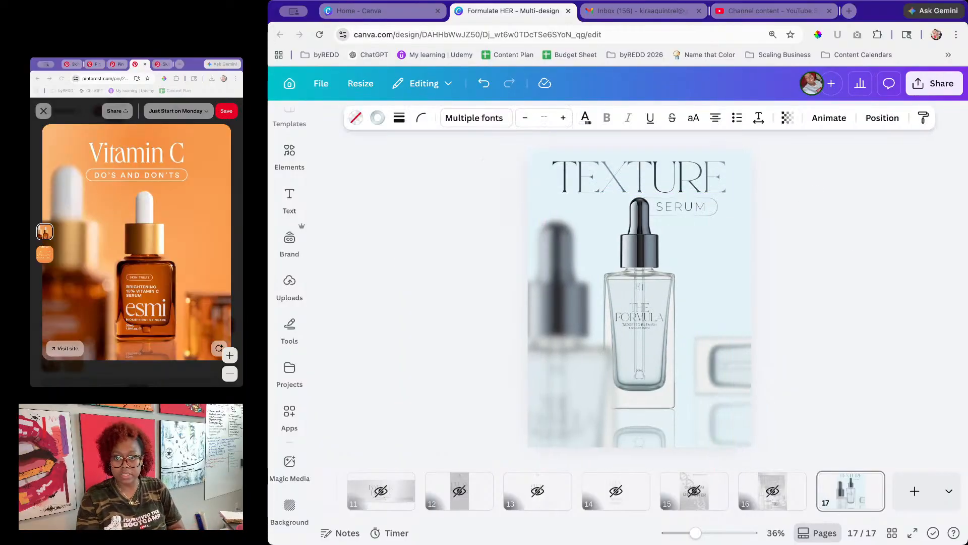
pyautogui.press('Down')
pyautogui.press('Down')
pyautogui.press('Down')
pyautogui.press('Down')
pyautogui.press('Down')
pyautogui.press('Down')
pyautogui.press('Down')
pyautogui.press('Down')
pyautogui.press('Down')
pyautogui.press('Down')
pyautogui.press('Down')
pyautogui.press('Down')
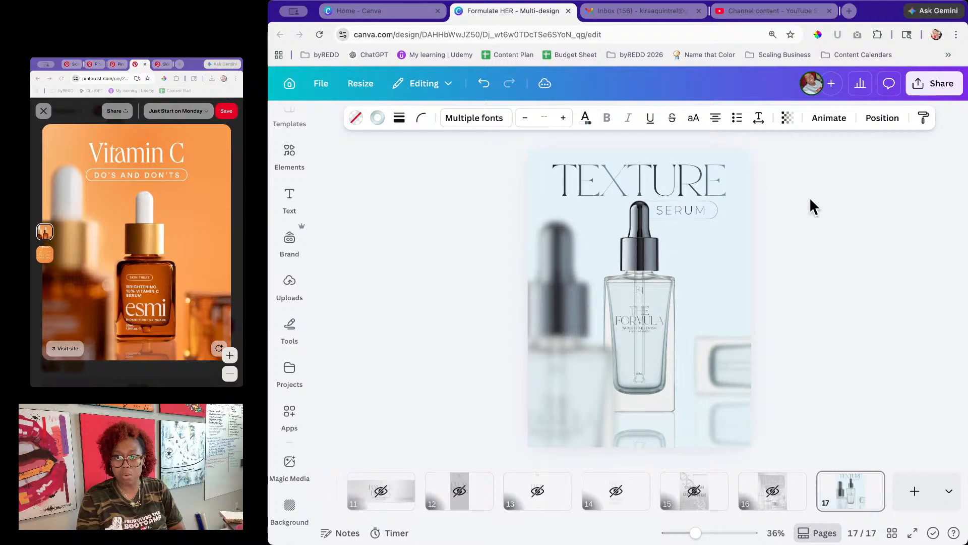
pyautogui.moveTo(687, 178); pyautogui.dragTo(687, 194)
pyautogui.click(819, 230)
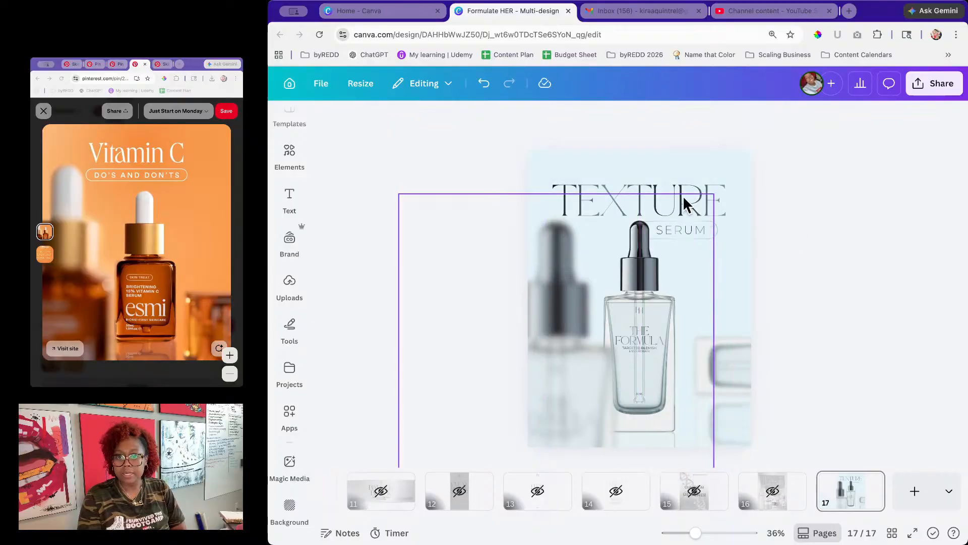
pyautogui.click(294, 218)
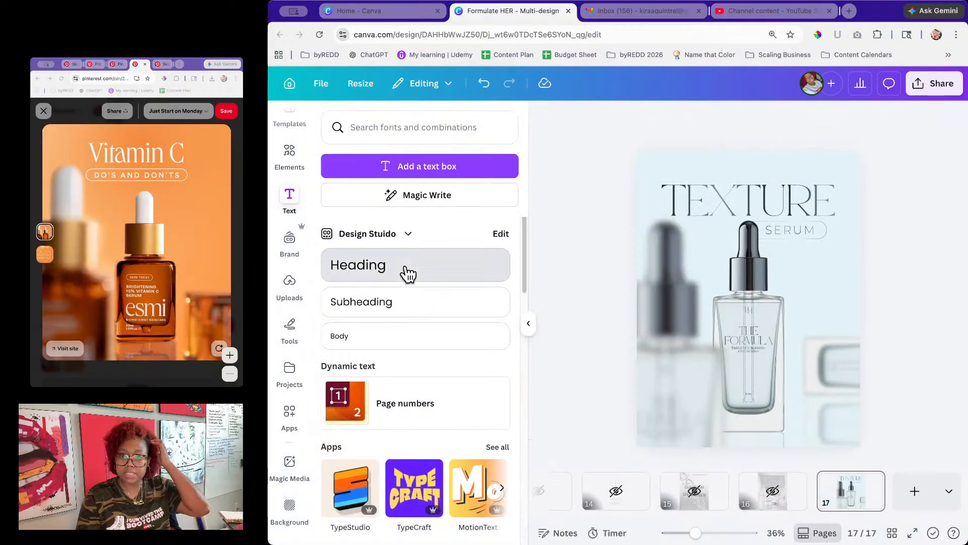
pyautogui.click(404, 272)
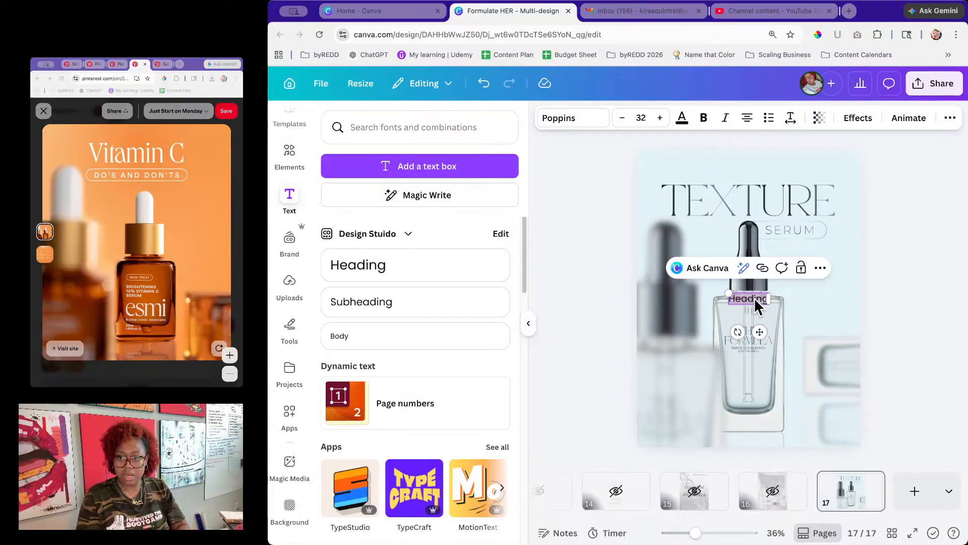
pyautogui.press('BackSpace')
pyautogui.click(802, 225)
pyautogui.click(845, 225)
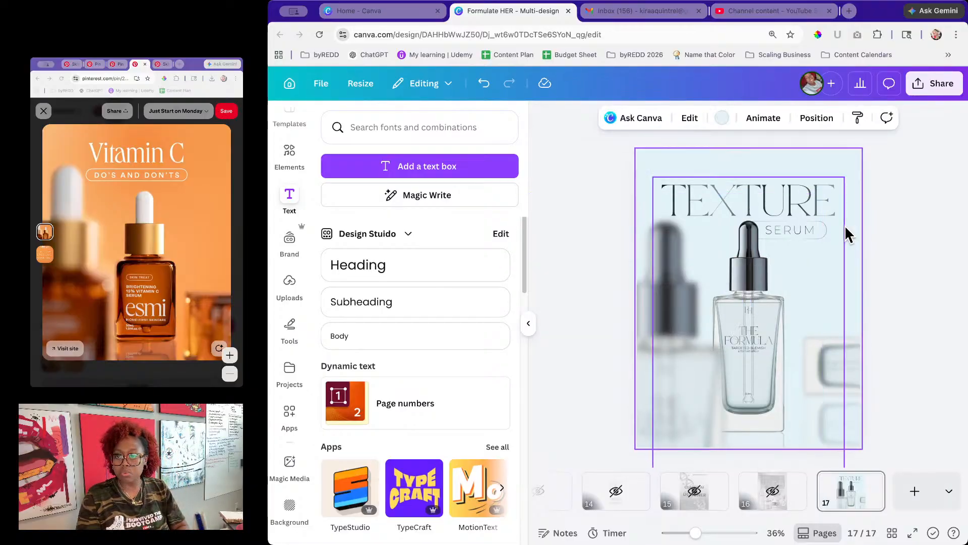
# Step: Duplicate the SERUM text inside the main group and take the copy out of the group
pyautogui.click(810, 222)
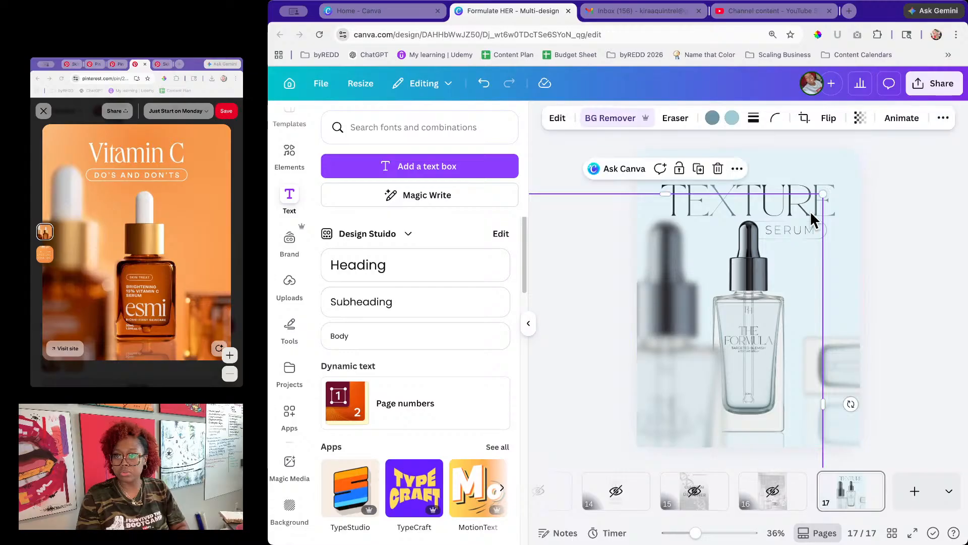
pyautogui.click(942, 118)
pyautogui.click(905, 146)
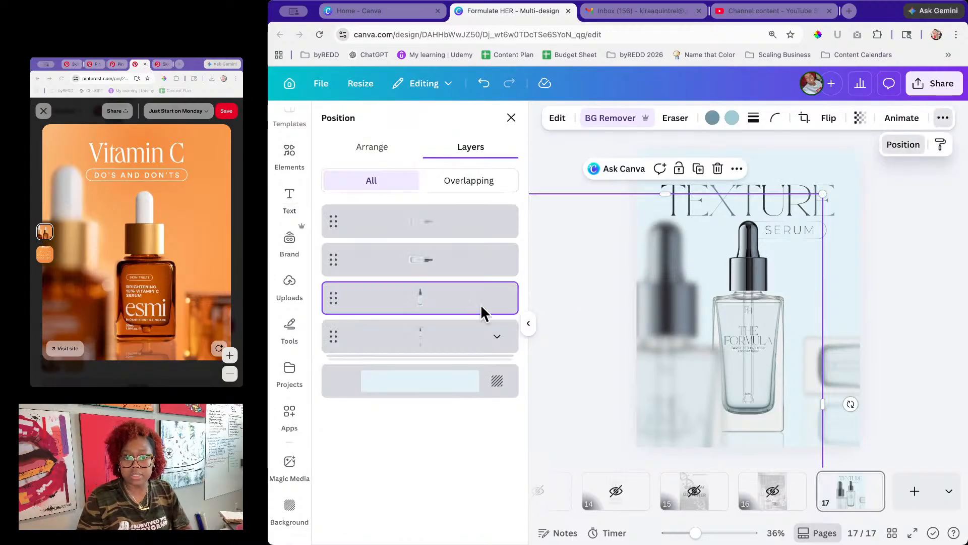
pyautogui.click(497, 336)
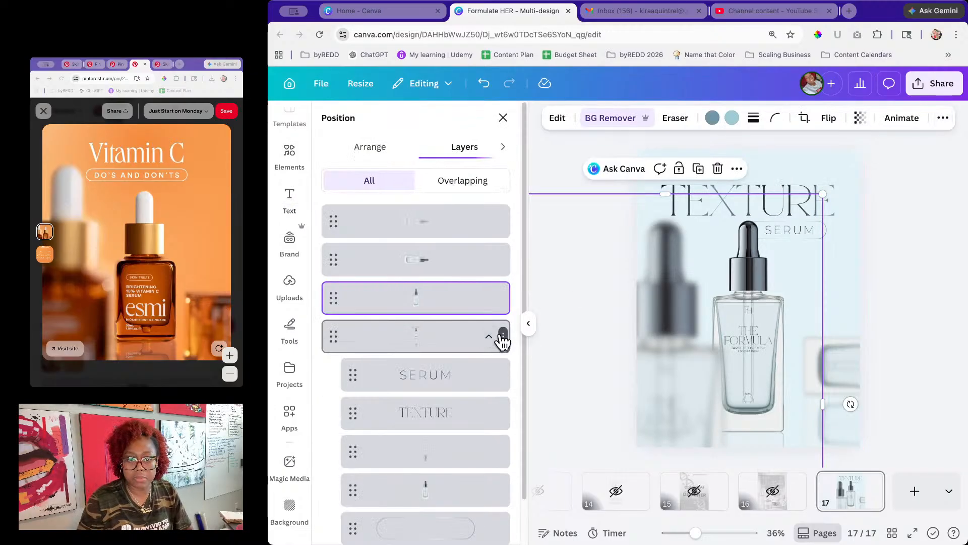
pyautogui.scroll(-1, 450, 384)
pyautogui.click(444, 373)
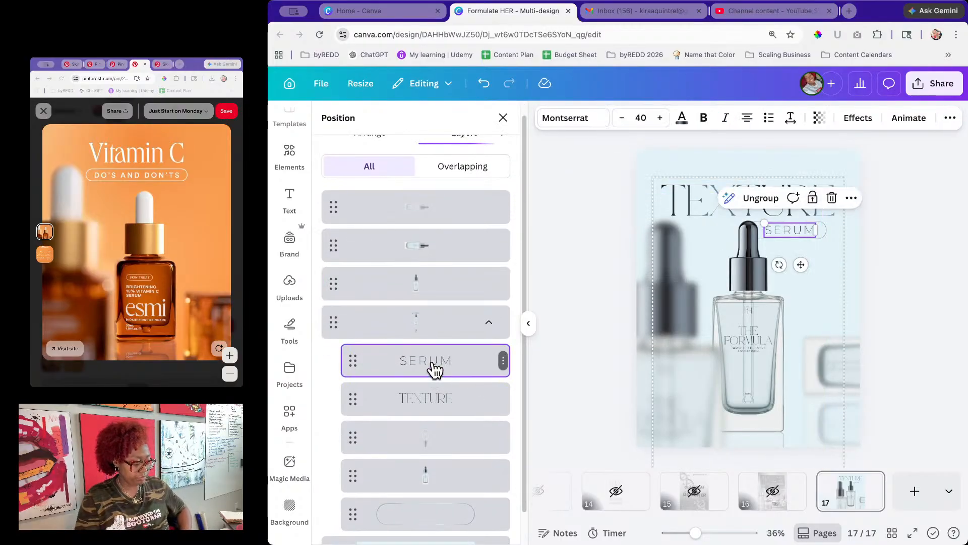
pyautogui.press('super+d')
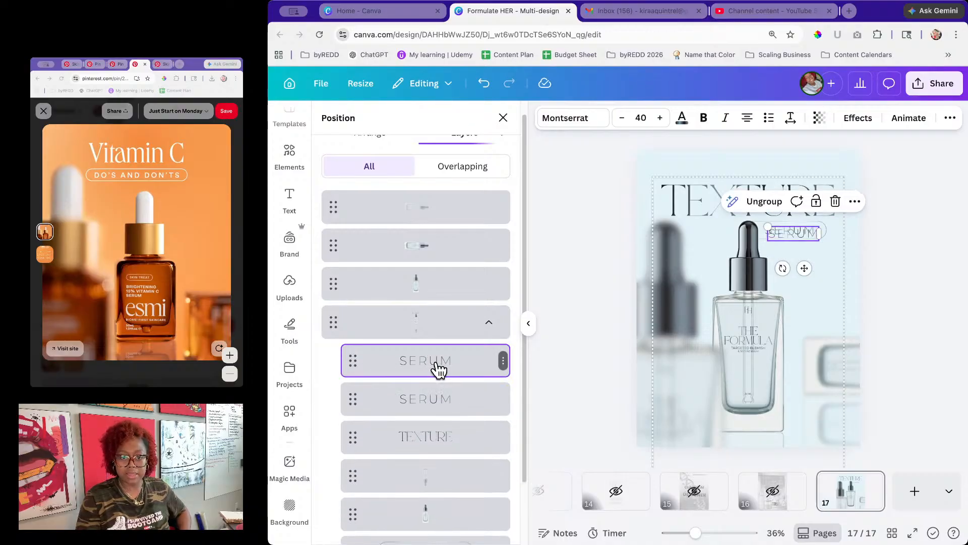
pyautogui.click(757, 201)
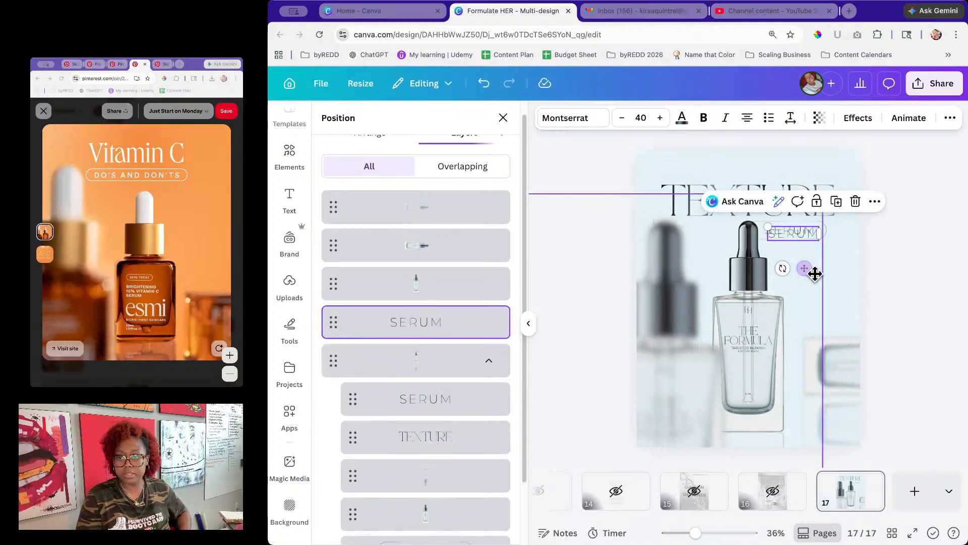
# Step: Place the SERUM copy above the TEXTURE headline and replace its text with CHECK OUT OUR NEW
pyautogui.moveTo(805, 269); pyautogui.dragTo(762, 206)
pyautogui.doubleClick(746, 170)
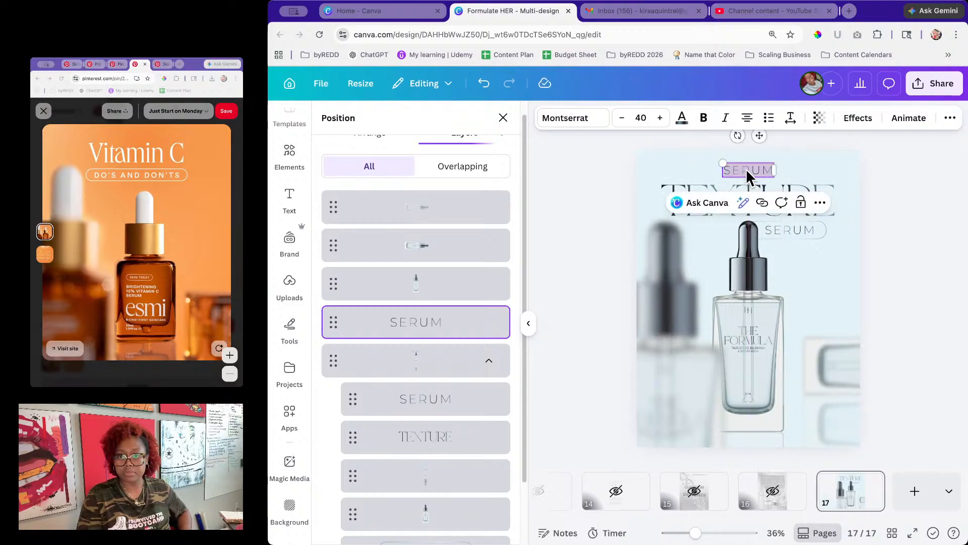
pyautogui.write('CHECK')
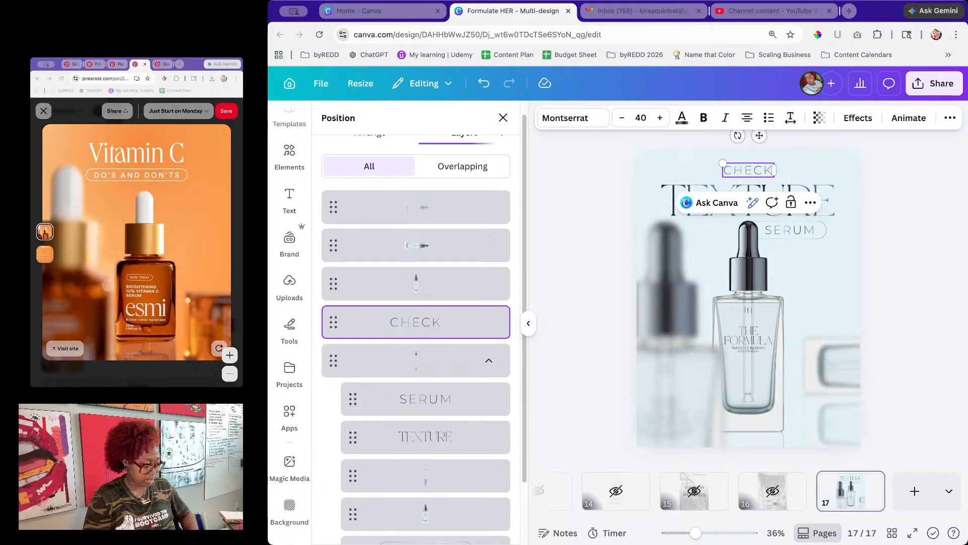
pyautogui.press('Return')
pyautogui.write('OUT OUR NE')
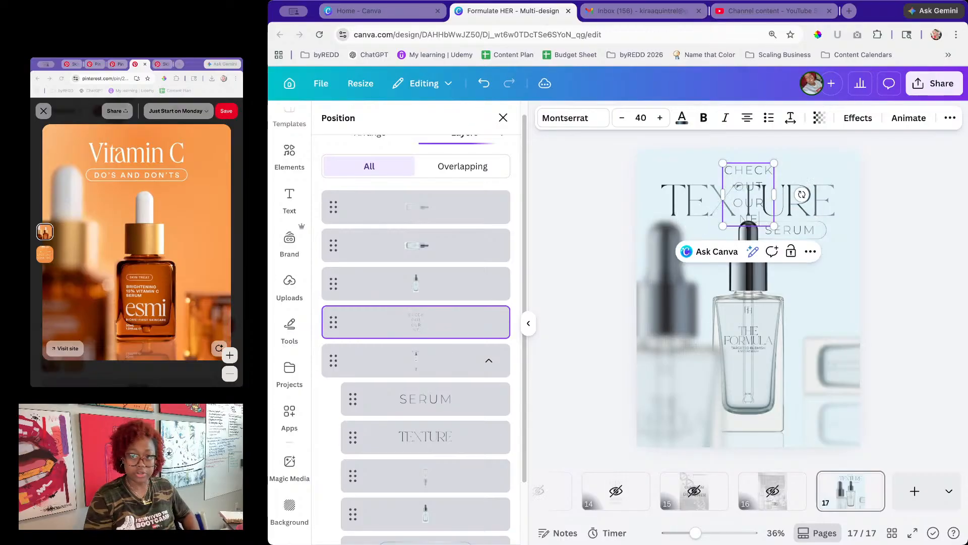
pyautogui.write('W')
# Step: Widen the CHECK OUT OUR NEW text box so it fits on one line and center it above the headline
pyautogui.moveTo(721, 194); pyautogui.dragTo(634, 208)
pyautogui.moveTo(776, 178); pyautogui.dragTo(823, 190)
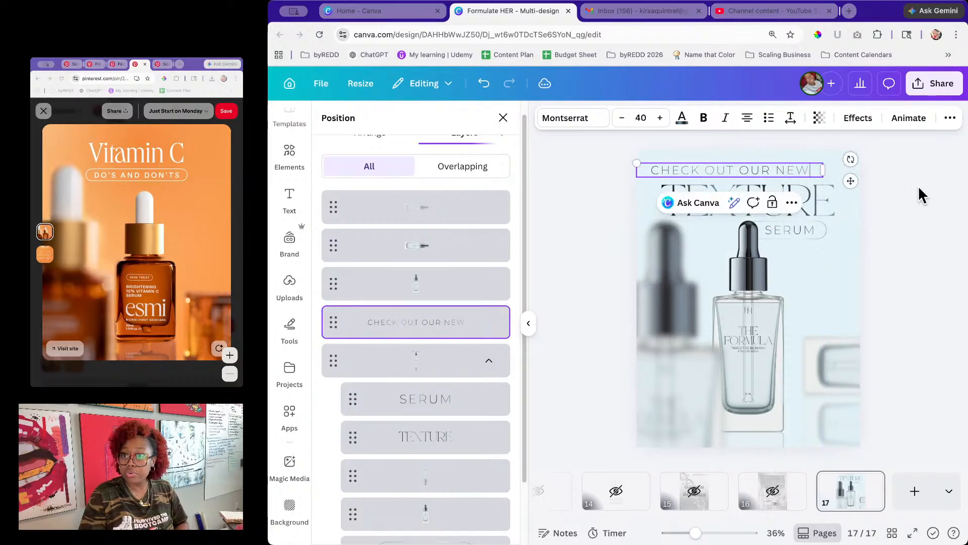
pyautogui.press('Escape')
pyautogui.click(903, 195)
pyautogui.moveTo(765, 171); pyautogui.dragTo(781, 172)
pyautogui.click(890, 203)
# Step: Shrink CHECK OUT OUR NEW to size 31.8 and center it just above the TEXTURE headline
pyautogui.click(812, 177)
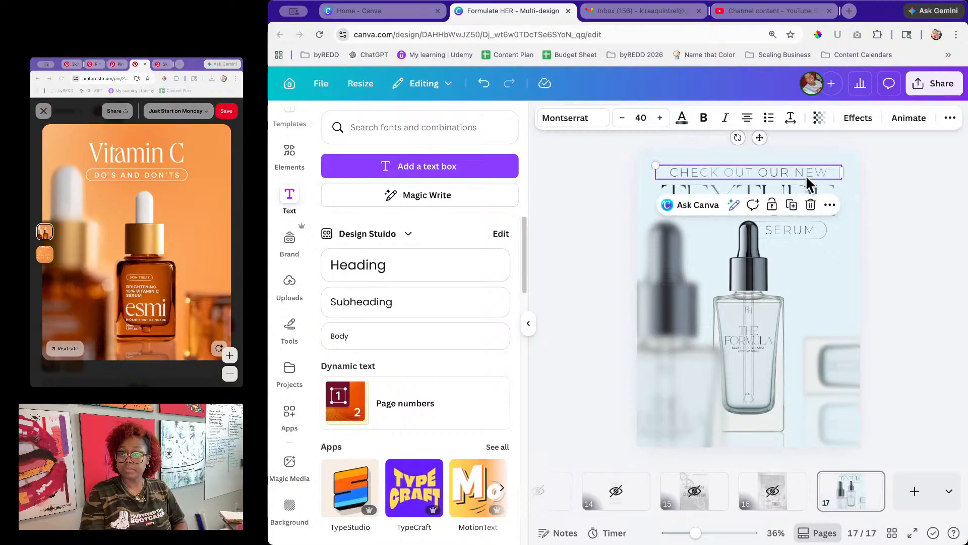
pyautogui.moveTo(843, 162); pyautogui.dragTo(803, 170)
pyautogui.moveTo(741, 141); pyautogui.dragTo(759, 142)
pyautogui.click(900, 212)
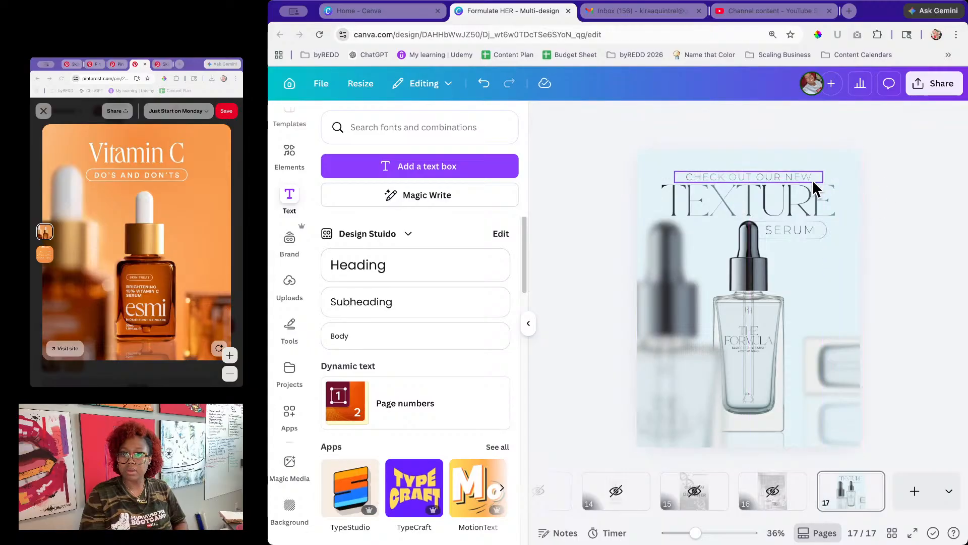
pyautogui.click(797, 174)
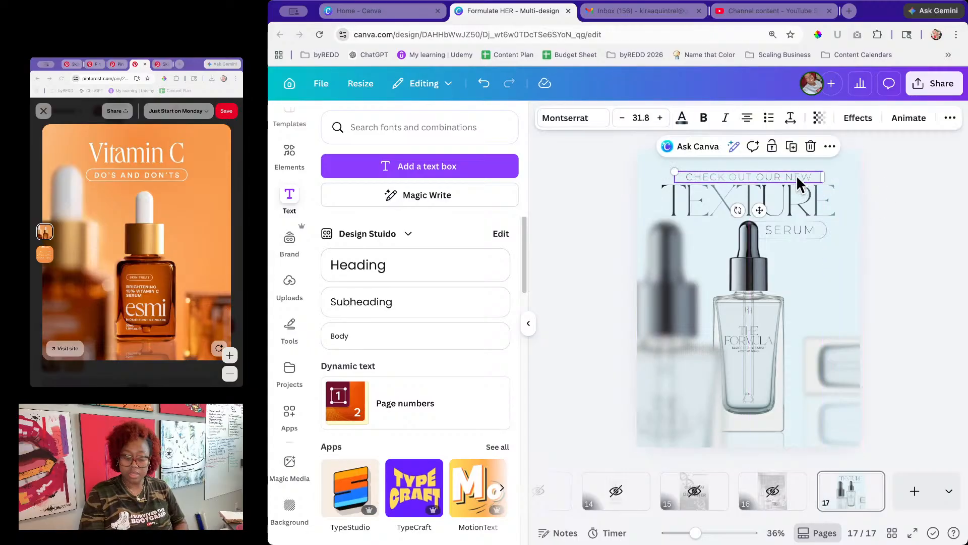
pyautogui.click(919, 216)
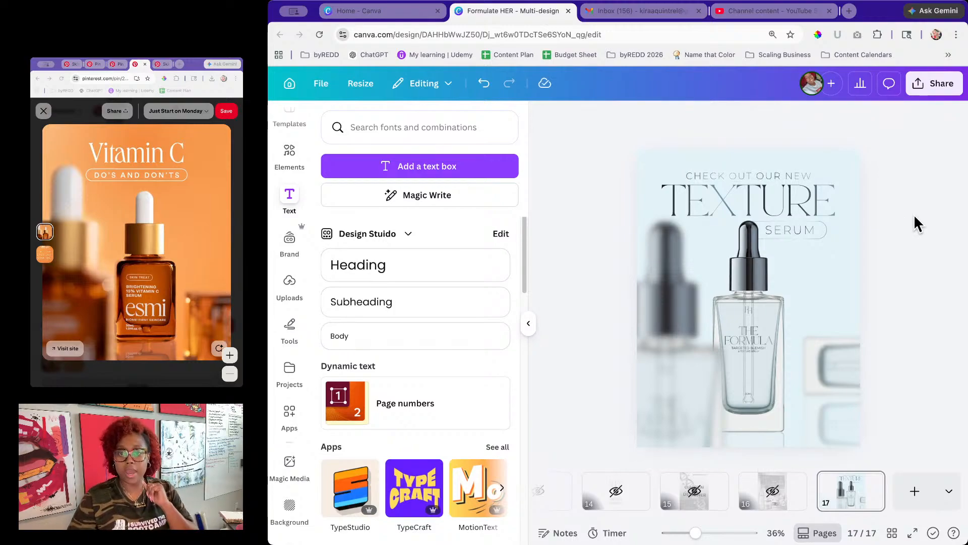
pyautogui.click(529, 326)
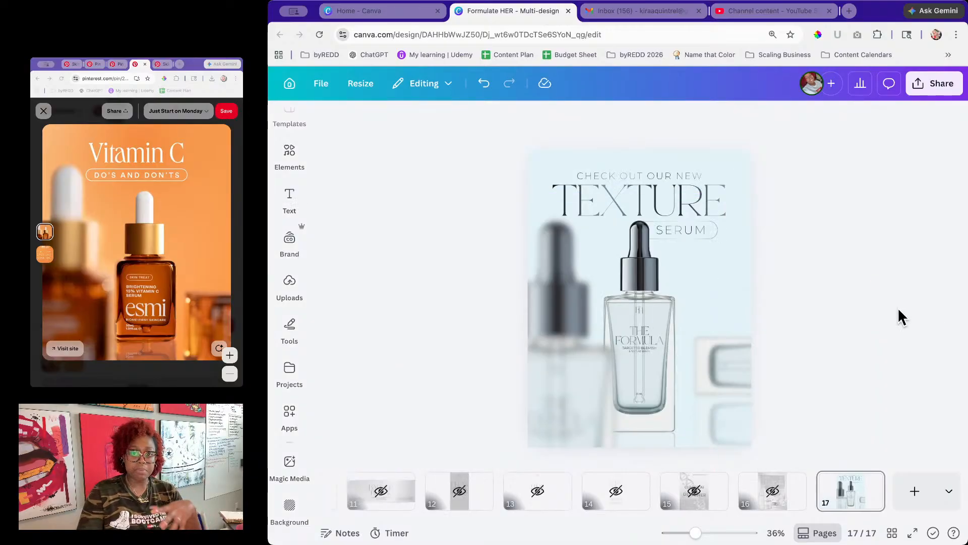
# Step: Move the blurred foreground bottle slightly lower on the texture serum post
pyautogui.moveTo(564, 321); pyautogui.dragTo(565, 326)
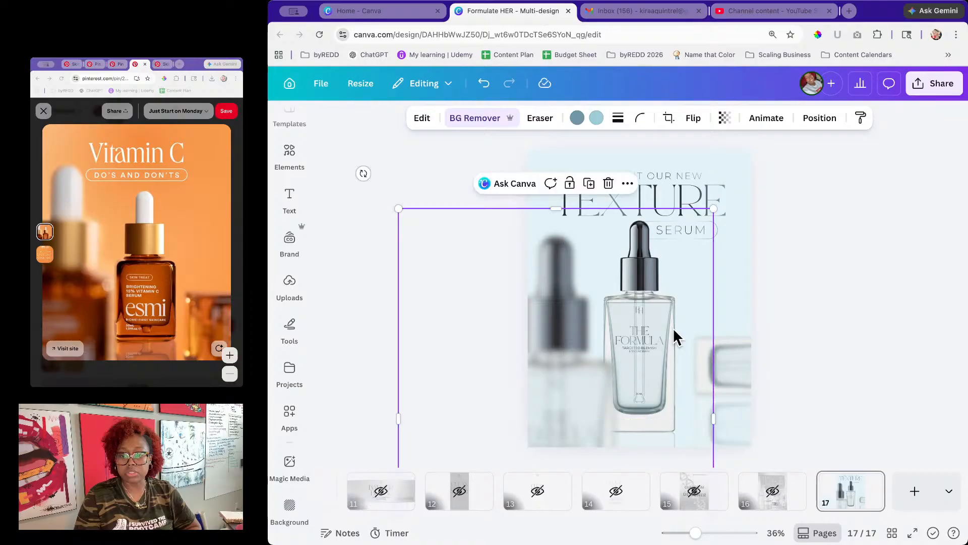
pyautogui.click(867, 262)
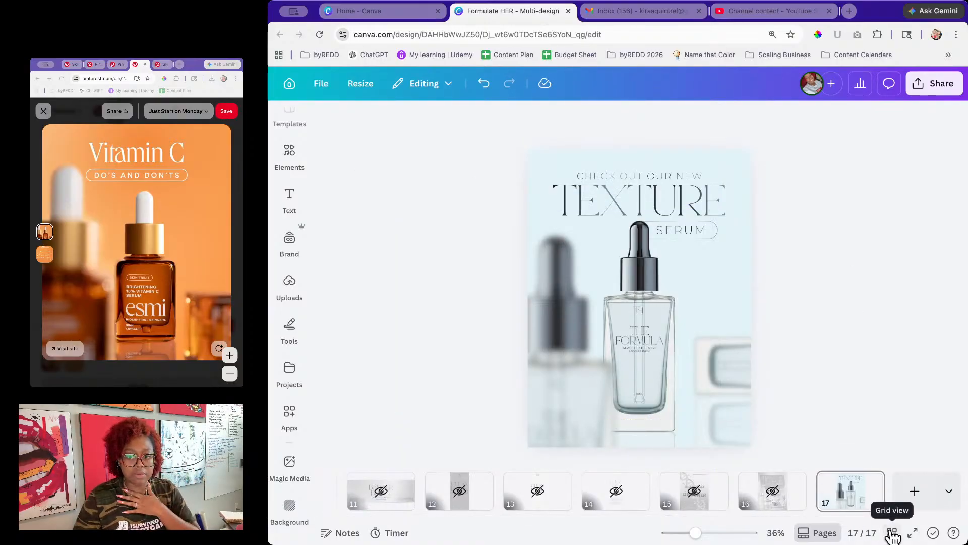
# Step: Copy the blue molecule photo from the mood board collage on page 3 and paste it onto the TEXTURE serum page
pyautogui.click(892, 534)
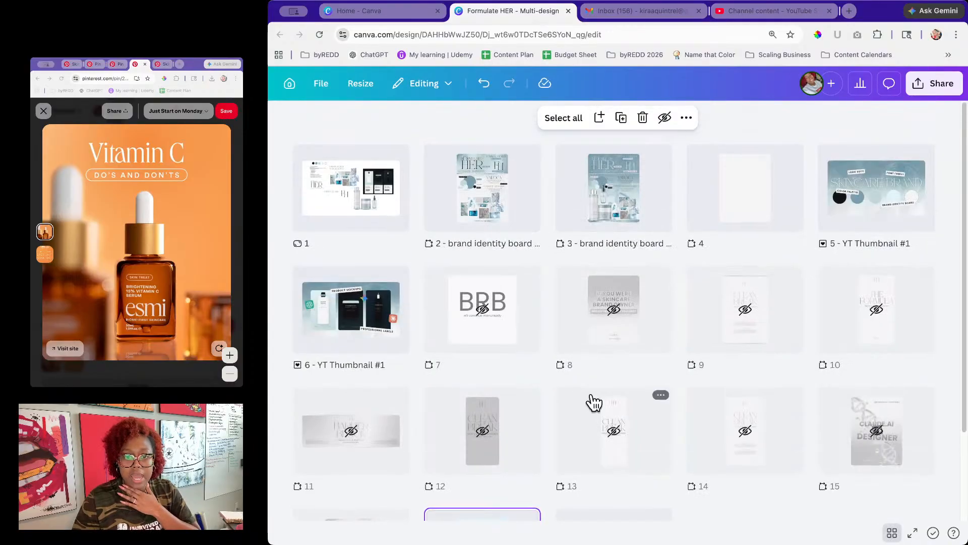
pyautogui.click(595, 204)
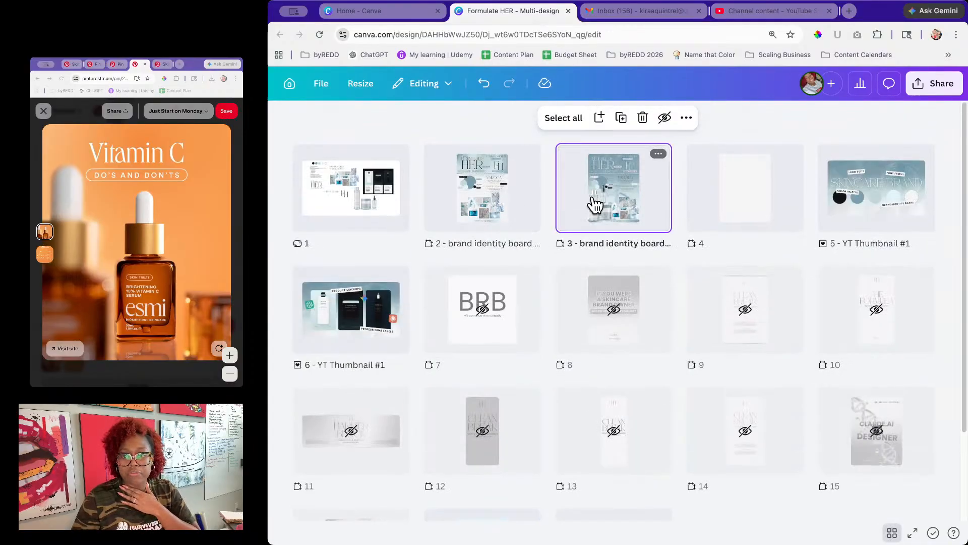
pyautogui.doubleClick(596, 204)
pyautogui.click(727, 428)
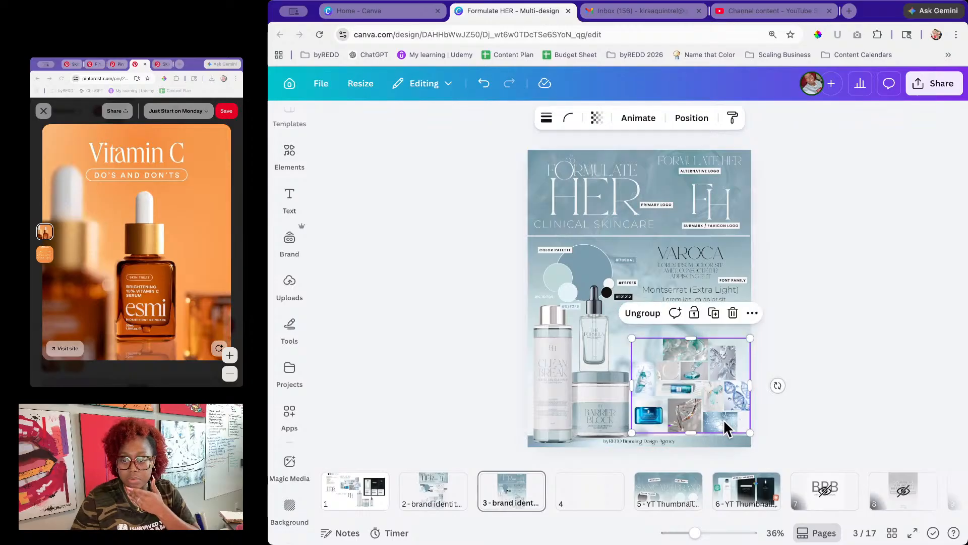
pyautogui.click(719, 422)
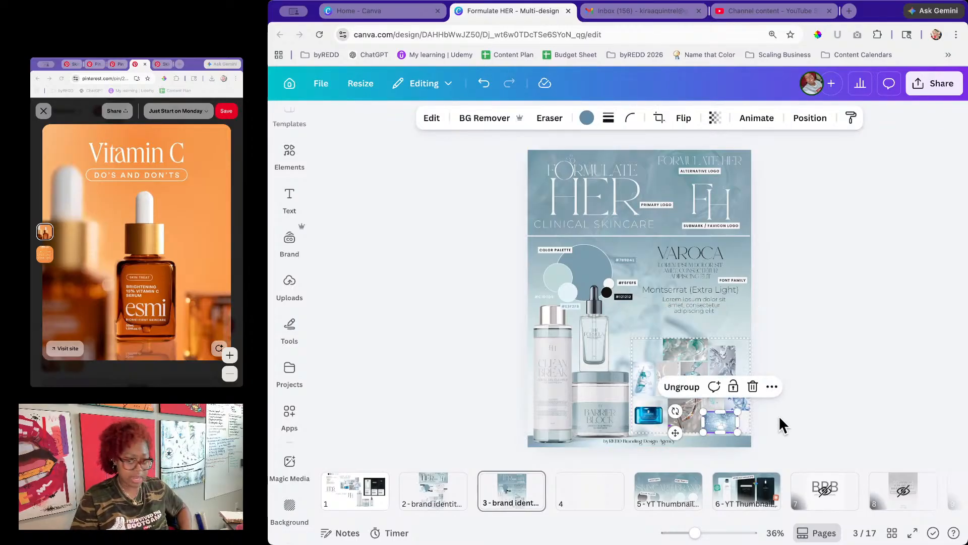
pyautogui.click(892, 533)
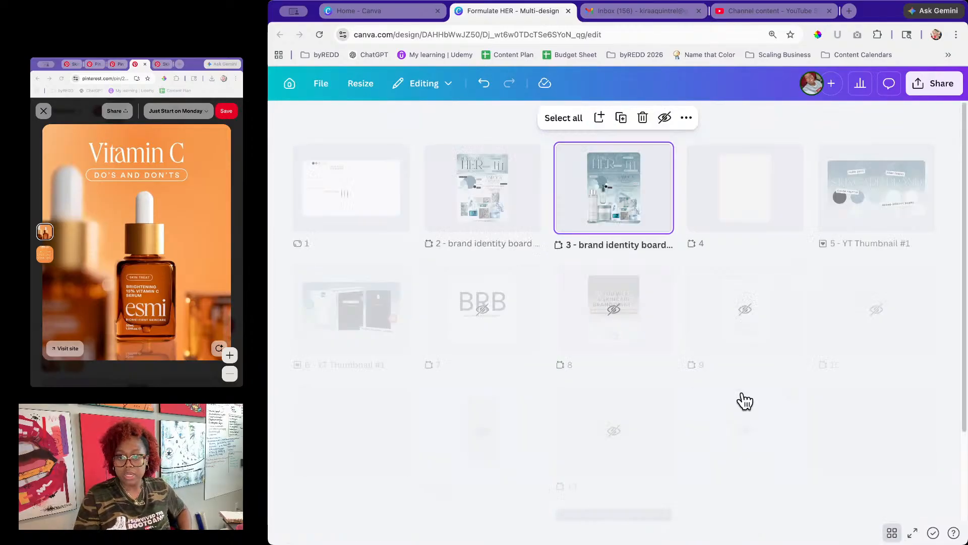
pyautogui.doubleClick(504, 457)
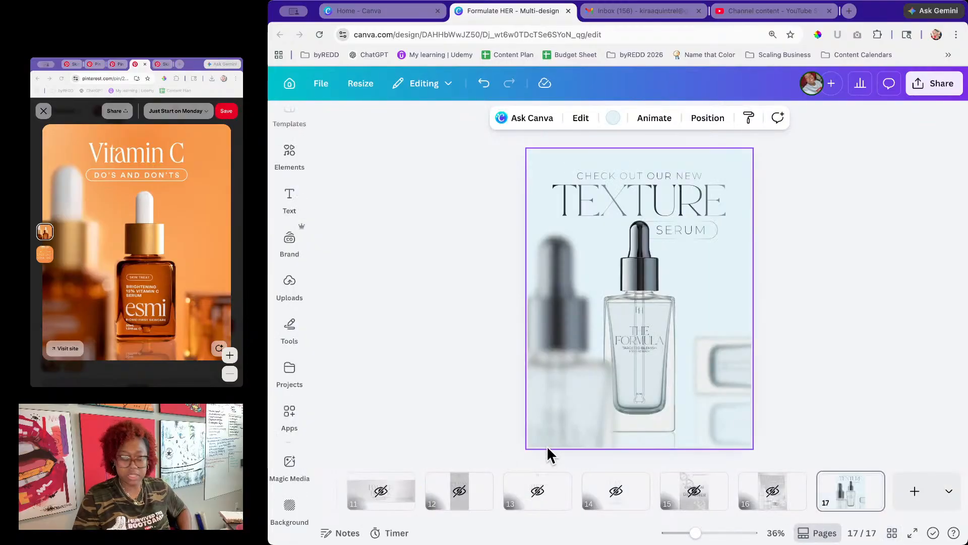
pyautogui.click(720, 421)
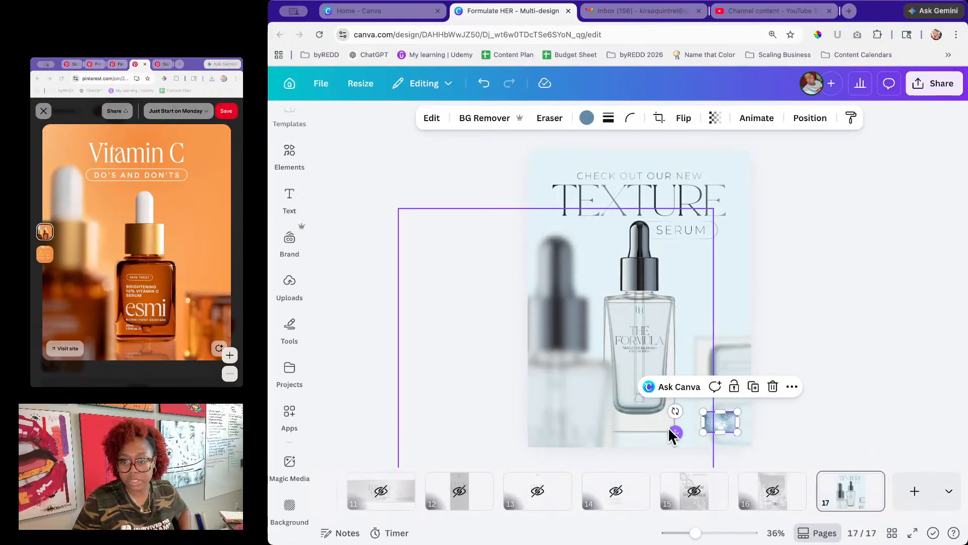
# Step: Enlarge the pasted molecule photo and extend it to cover the entire serum page
pyautogui.moveTo(676, 409); pyautogui.dragTo(515, 179)
pyautogui.moveTo(655, 223); pyautogui.dragTo(631, 220)
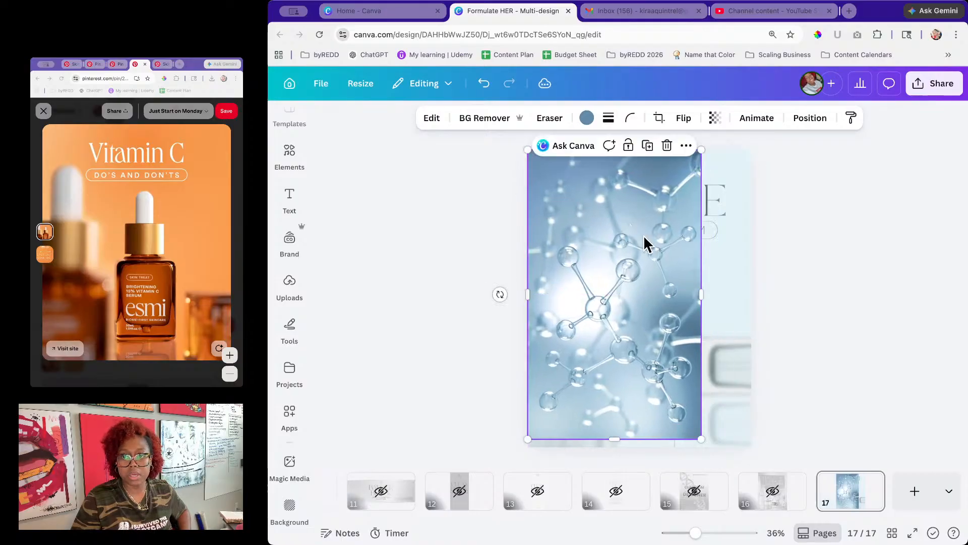
pyautogui.moveTo(702, 440); pyautogui.dragTo(708, 444)
pyautogui.moveTo(705, 301); pyautogui.dragTo(751, 307)
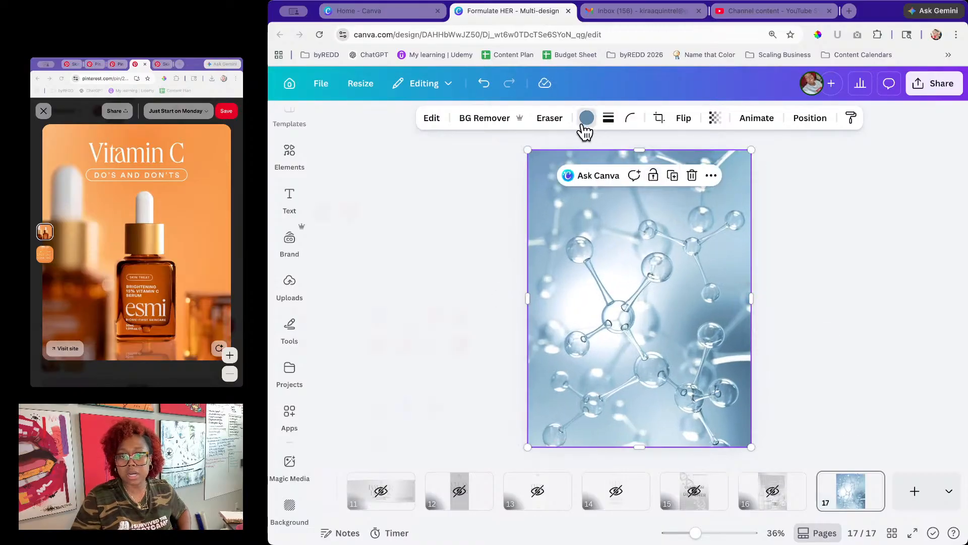
# Step: Recolor the molecule photo with the light azure document color and reduce its opacity so the design shows through
pyautogui.click(585, 120)
pyautogui.click(498, 241)
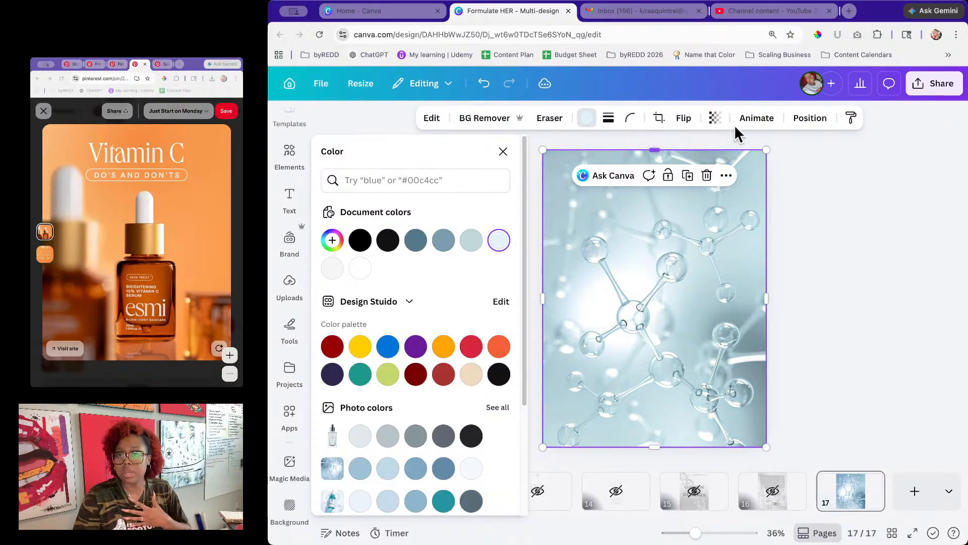
pyautogui.click(717, 121)
pyautogui.moveTo(709, 172); pyautogui.dragTo(681, 177)
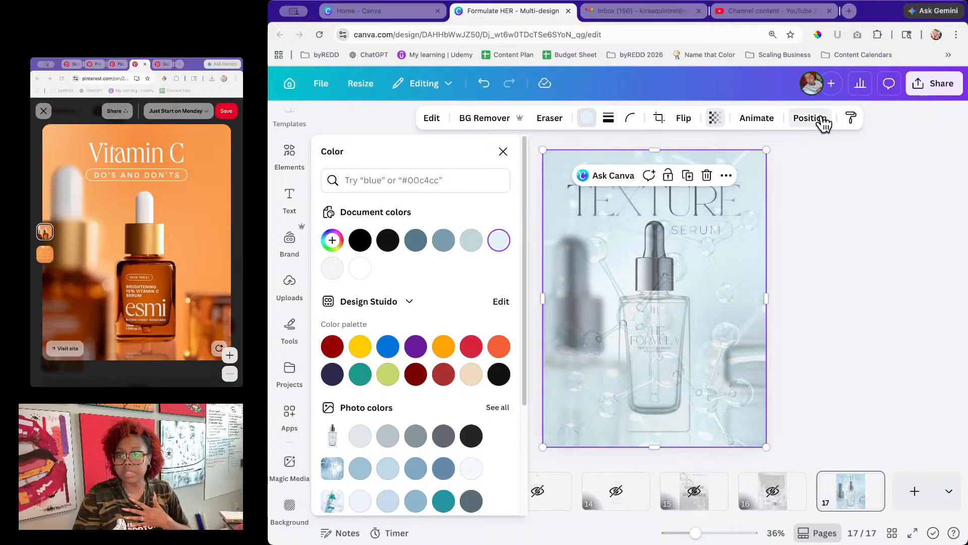
# Step: Send the molecule photo to the back, behind the bottles and text
pyautogui.click(827, 120)
pyautogui.click(368, 188)
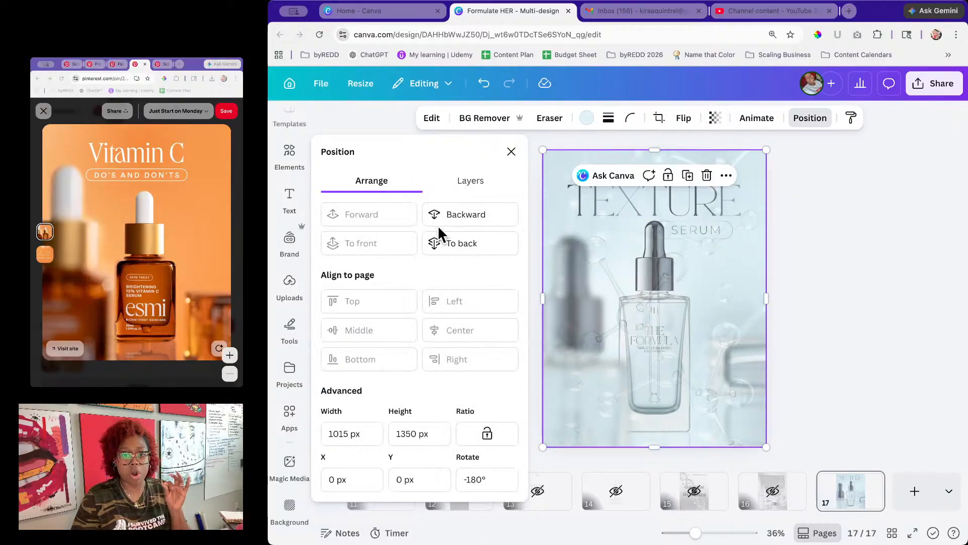
pyautogui.click(465, 245)
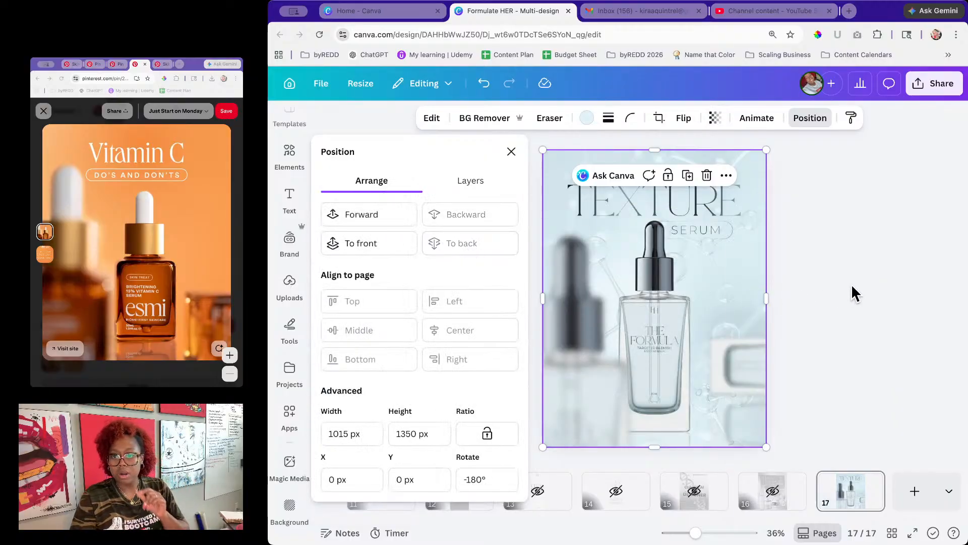
# Step: Fade the background molecule photo further, setting its transparency value to 15
pyautogui.click(714, 117)
pyautogui.moveTo(680, 167)
pyautogui.mouseDown()
pyautogui.moveTo(662, 179)
pyautogui.moveTo(672, 170)
pyautogui.mouseUp()
pyautogui.click(870, 243)
pyautogui.click(870, 243)
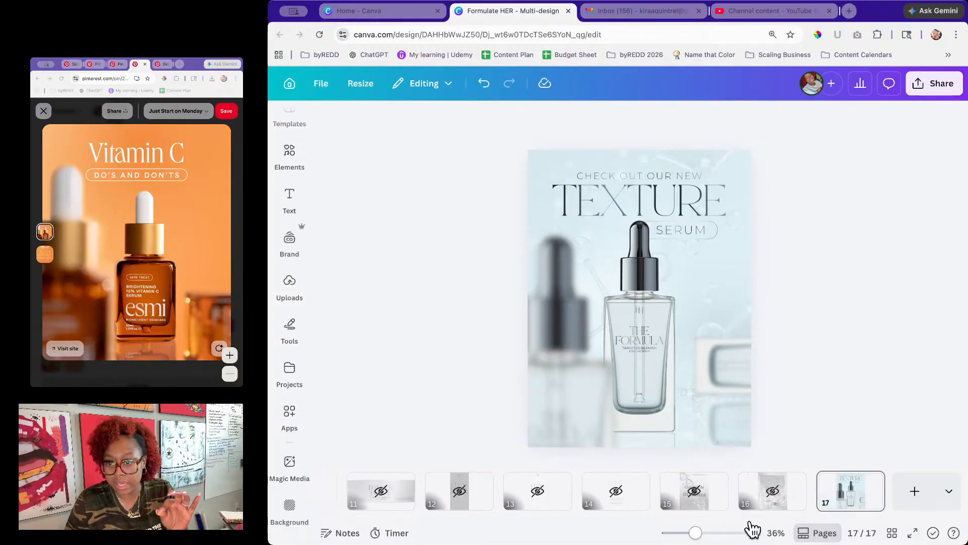
pyautogui.click(740, 259)
pyautogui.click(715, 119)
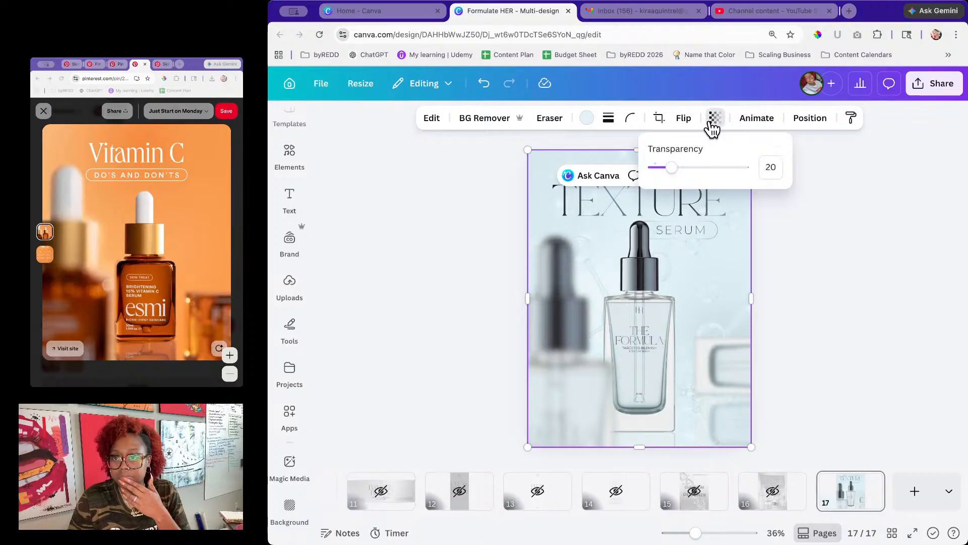
pyautogui.write('15')
pyautogui.click(868, 247)
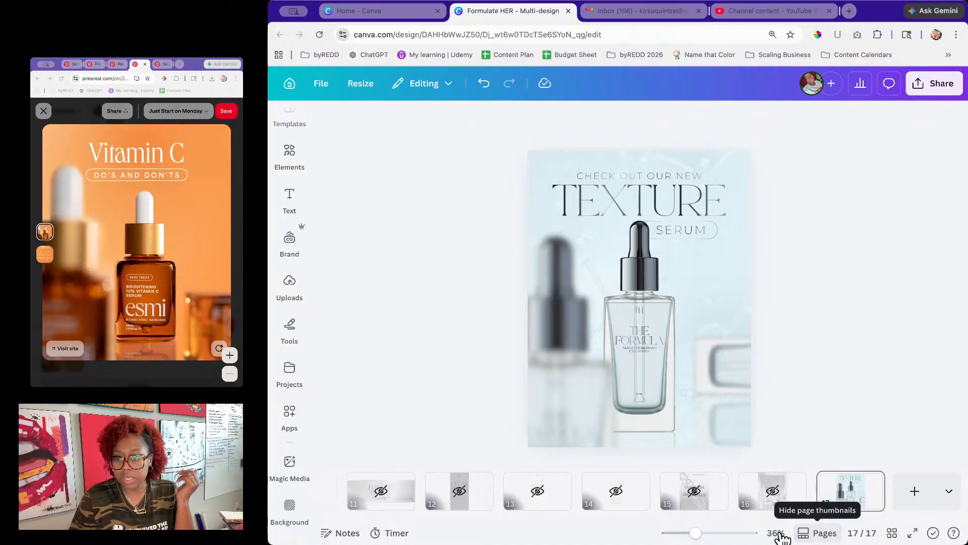
# Step: Fill the pill shape behind SERUM with light azure #e3f2f8, after trying #c1d7d9 and the silver-blue gradients
pyautogui.moveTo(694, 533); pyautogui.dragTo(708, 534)
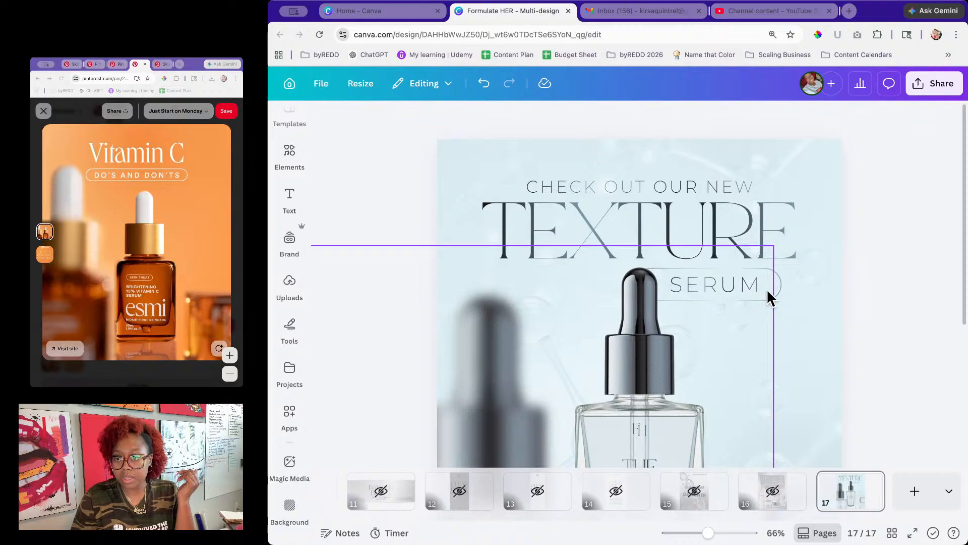
pyautogui.click(776, 286)
pyautogui.click(868, 121)
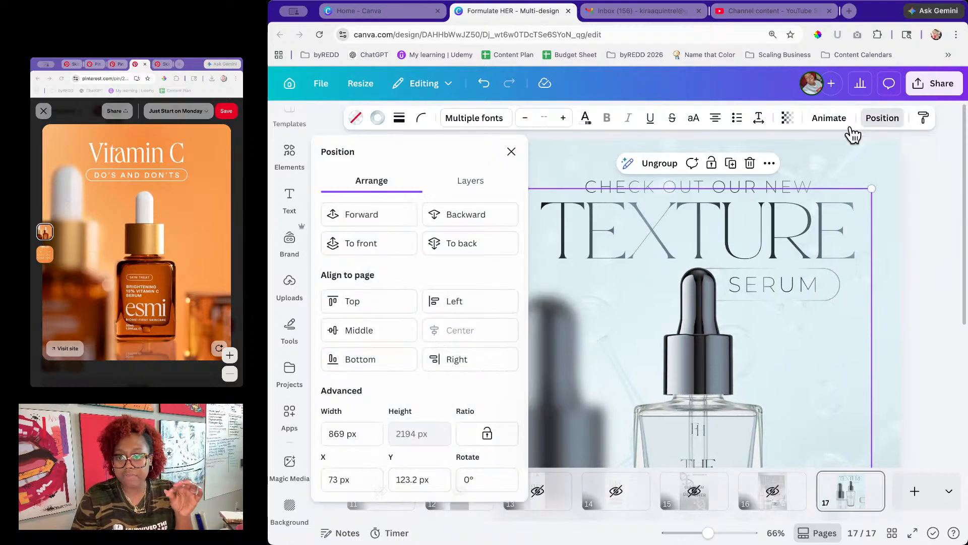
pyautogui.click(466, 191)
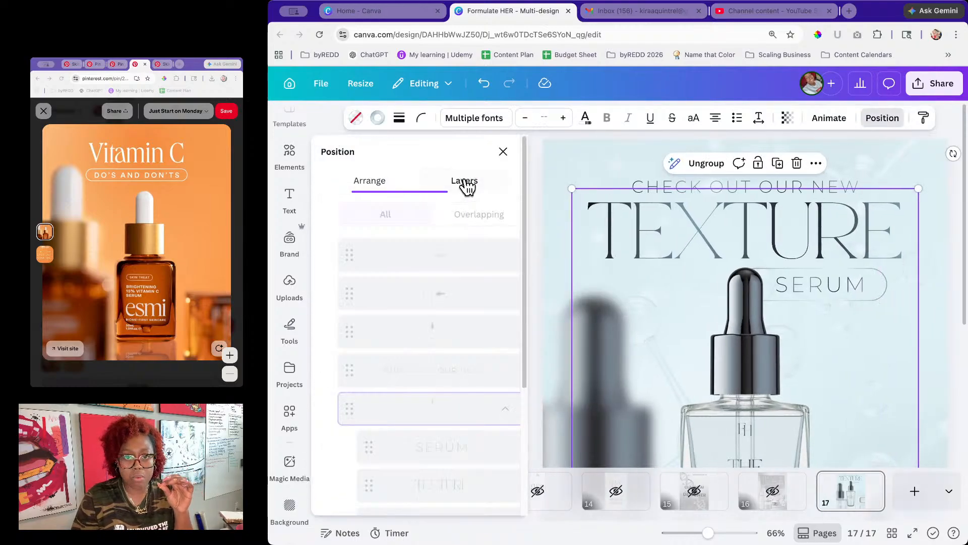
pyautogui.scroll(-3, 471, 404)
pyautogui.click(460, 433)
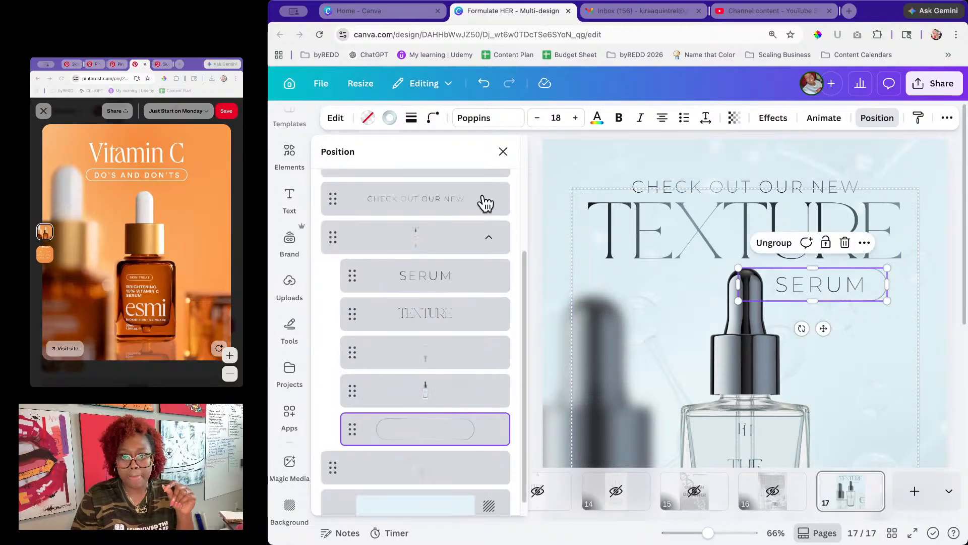
pyautogui.click(367, 117)
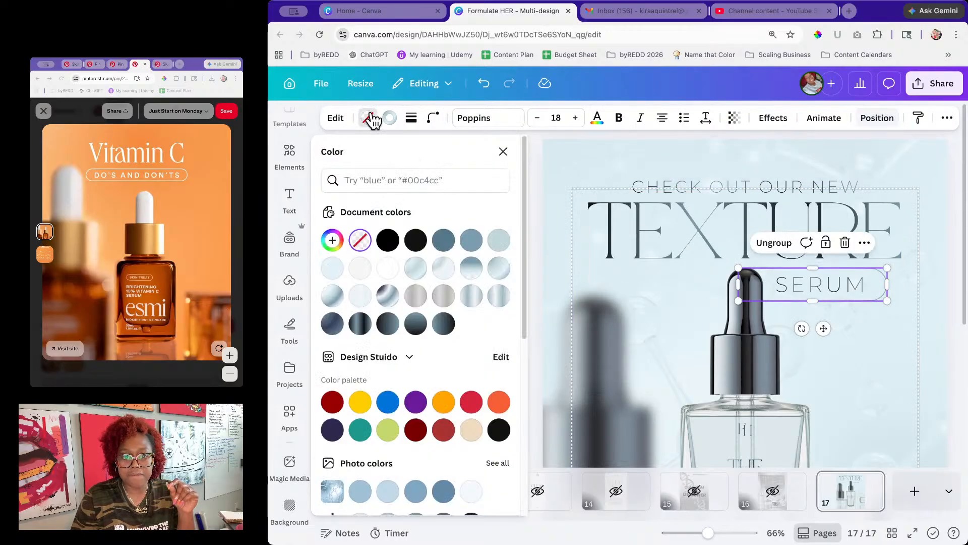
pyautogui.click(499, 242)
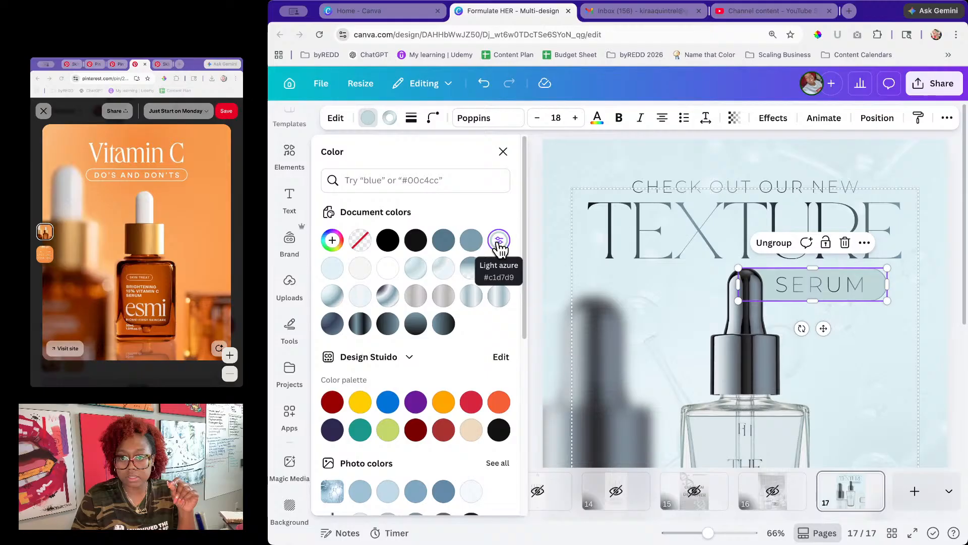
pyautogui.click(499, 296)
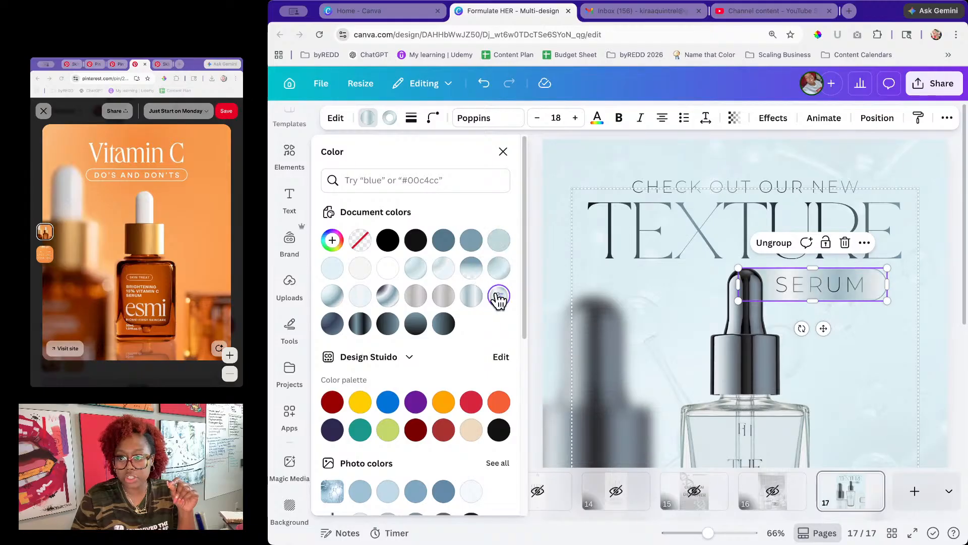
pyautogui.click(471, 296)
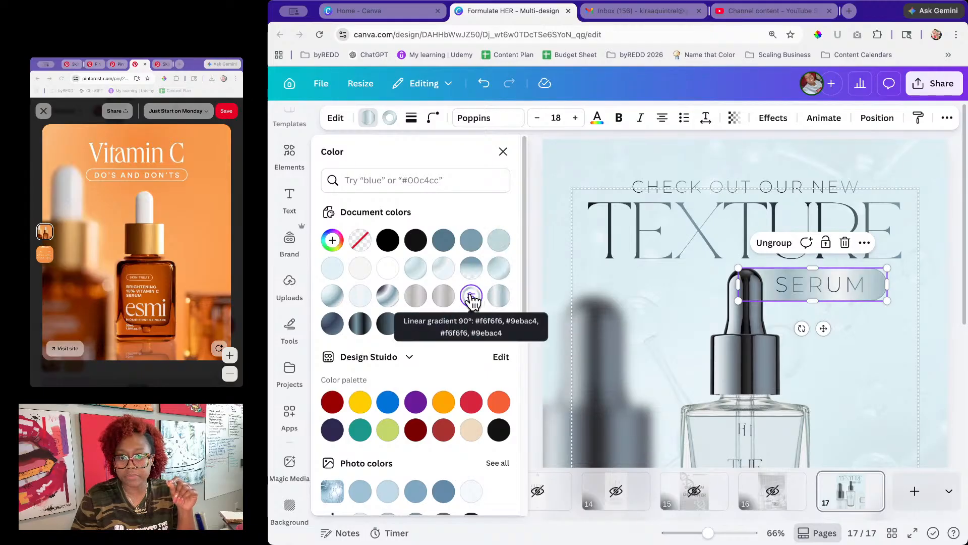
pyautogui.click(334, 275)
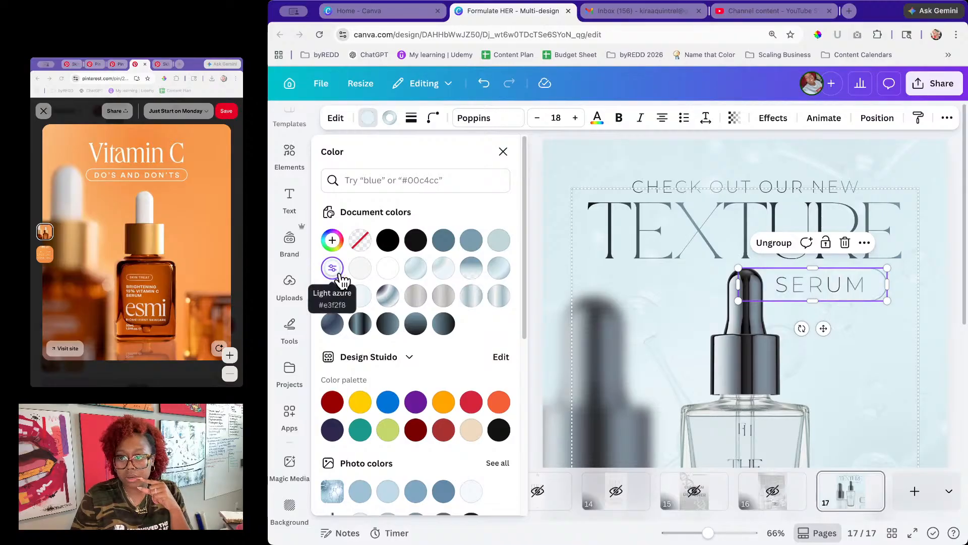
pyautogui.click(893, 366)
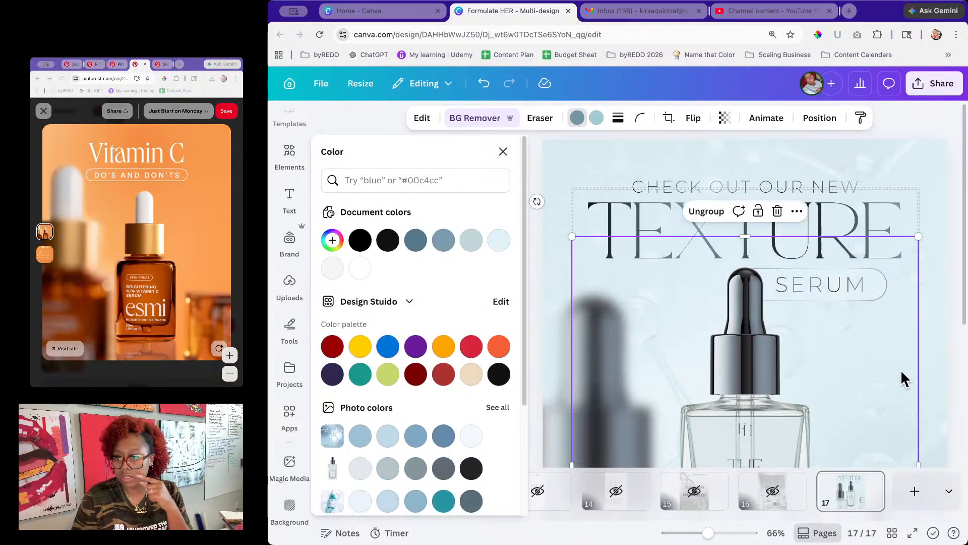
pyautogui.moveTo(708, 533); pyautogui.dragTo(694, 534)
pyautogui.click(849, 394)
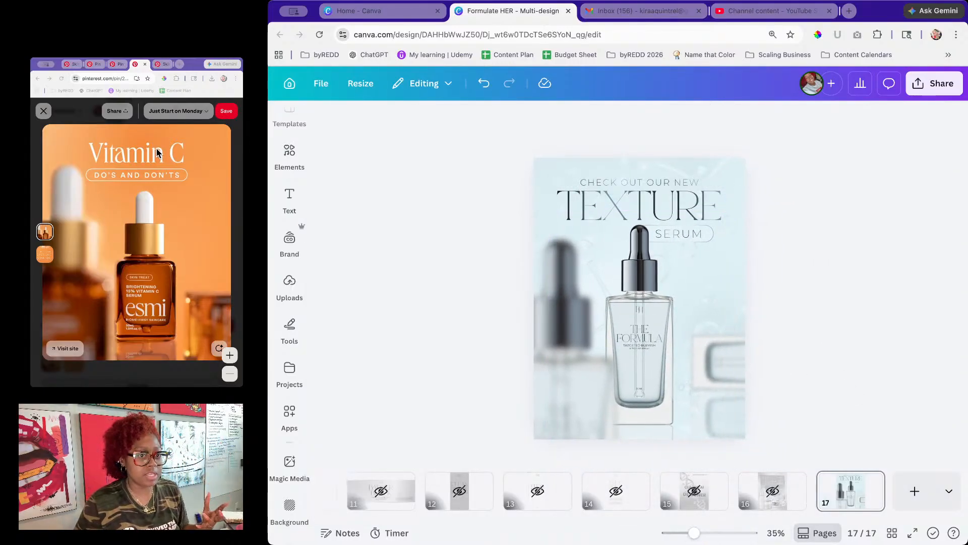
# Step: Switch to Pinterest and bring up the UNLOCK YOUR GLOW pin as the next reference
pyautogui.click(196, 168)
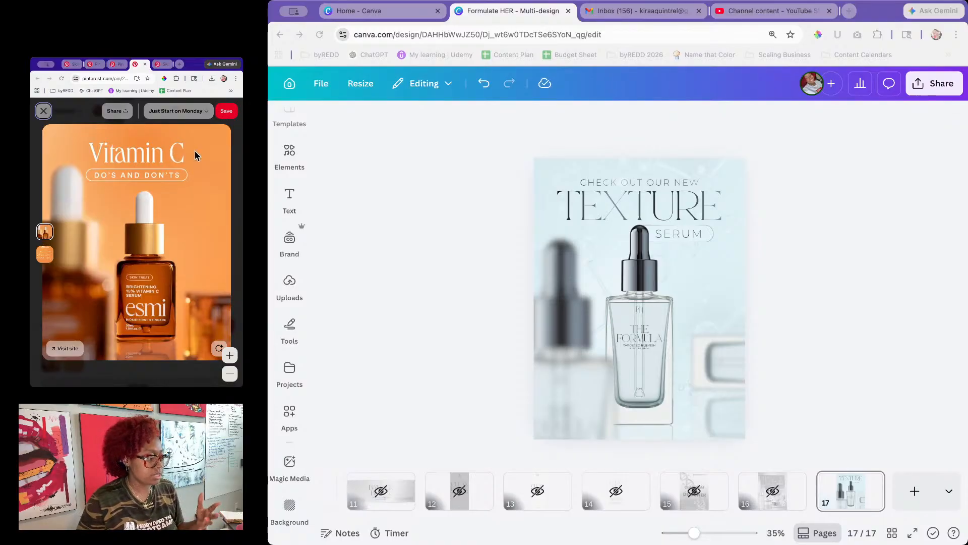
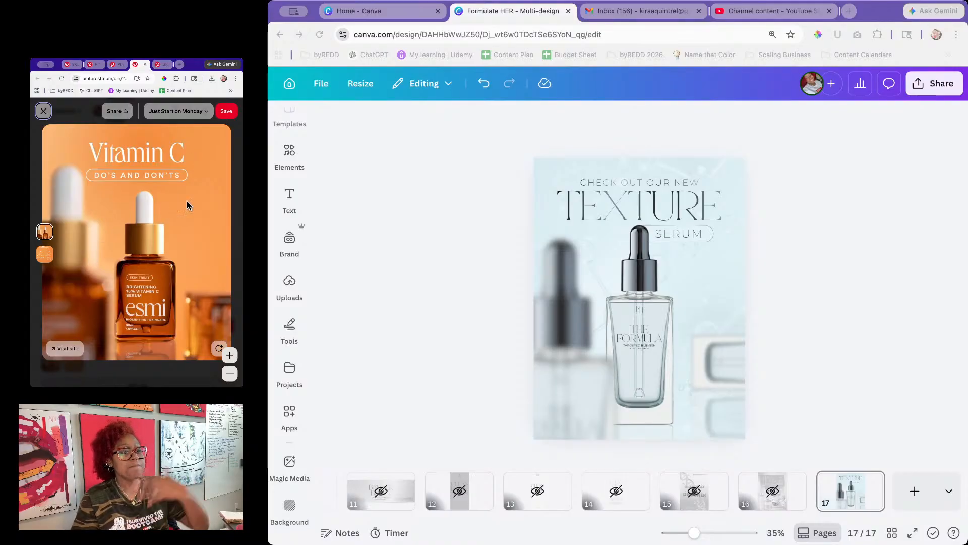
pyautogui.click(746, 252)
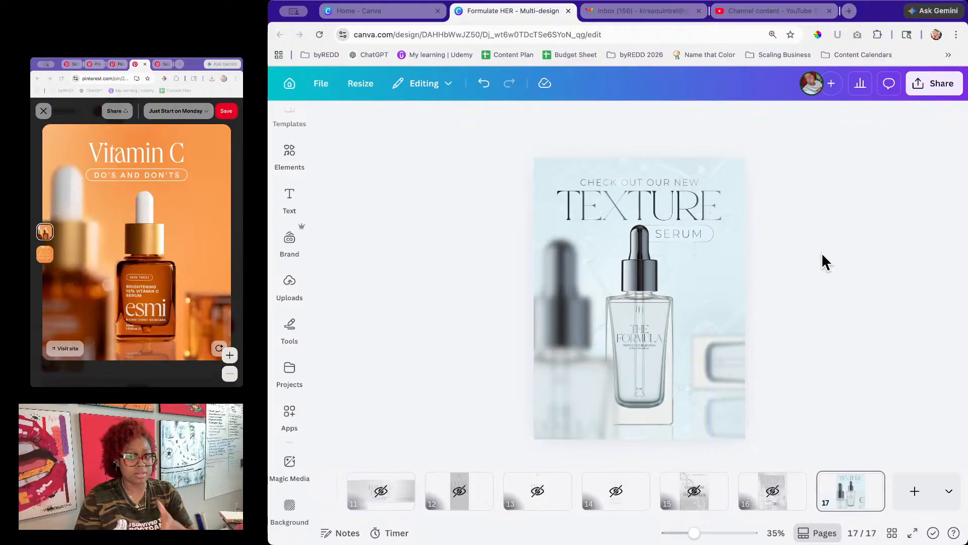
pyautogui.click(145, 65)
pyautogui.click(119, 68)
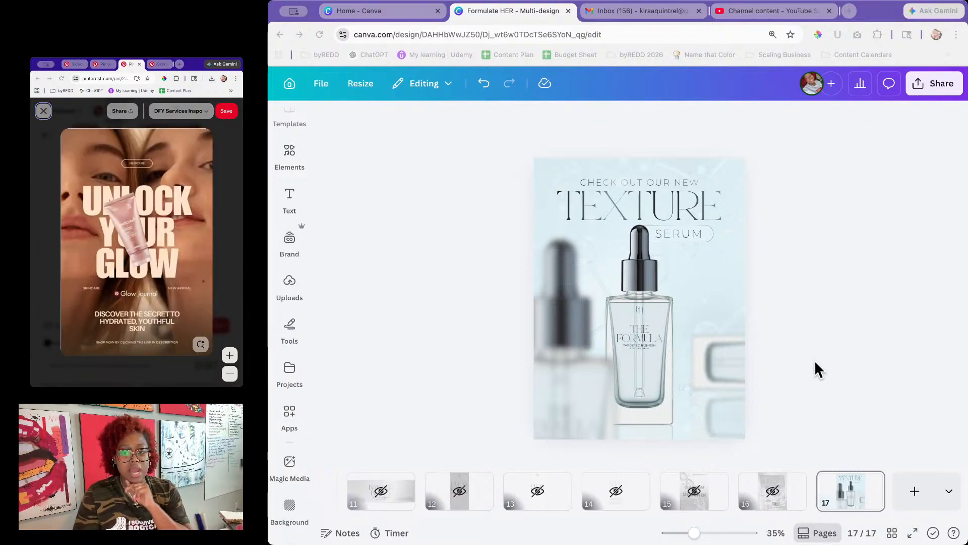
# Step: Add a blank page after the serum post in the Canva design
pyautogui.click(912, 493)
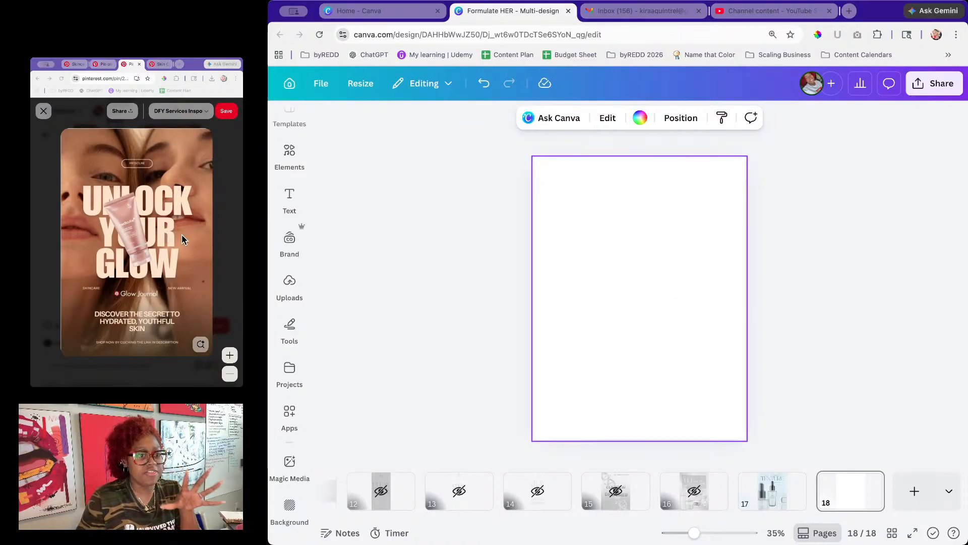
pyautogui.click(371, 298)
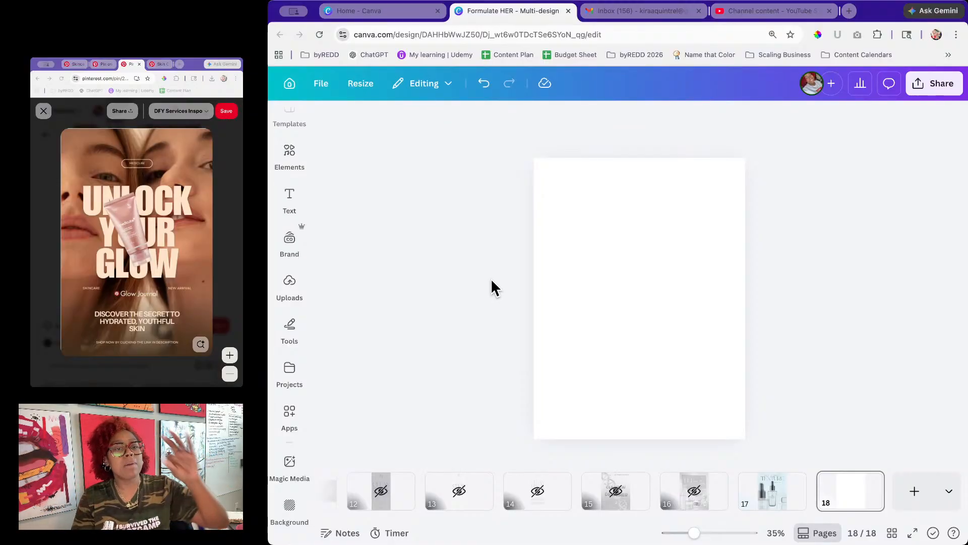
# Step: Add a heading text box to the blank page and enlarge it to about size 78.7
pyautogui.click(290, 199)
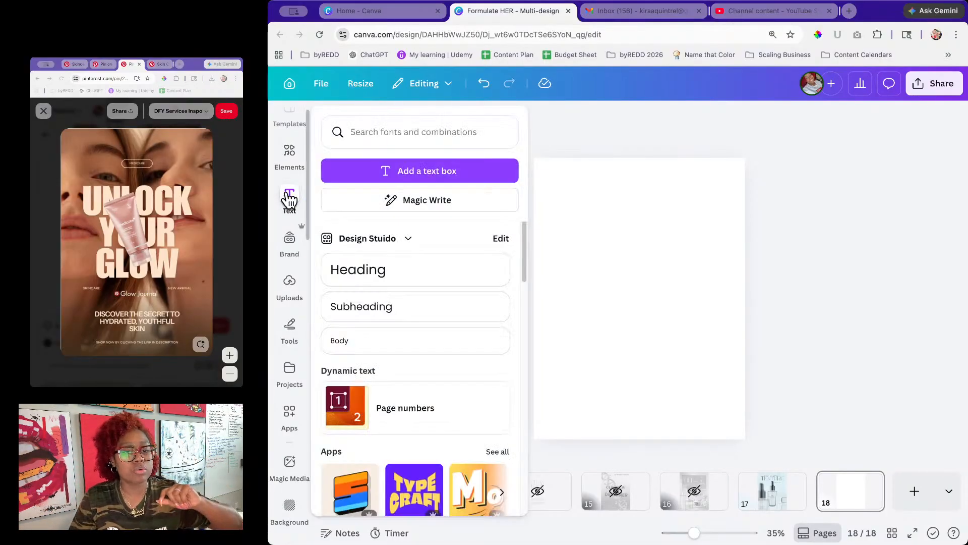
pyautogui.click(360, 263)
pyautogui.click(575, 187)
pyautogui.click(629, 302)
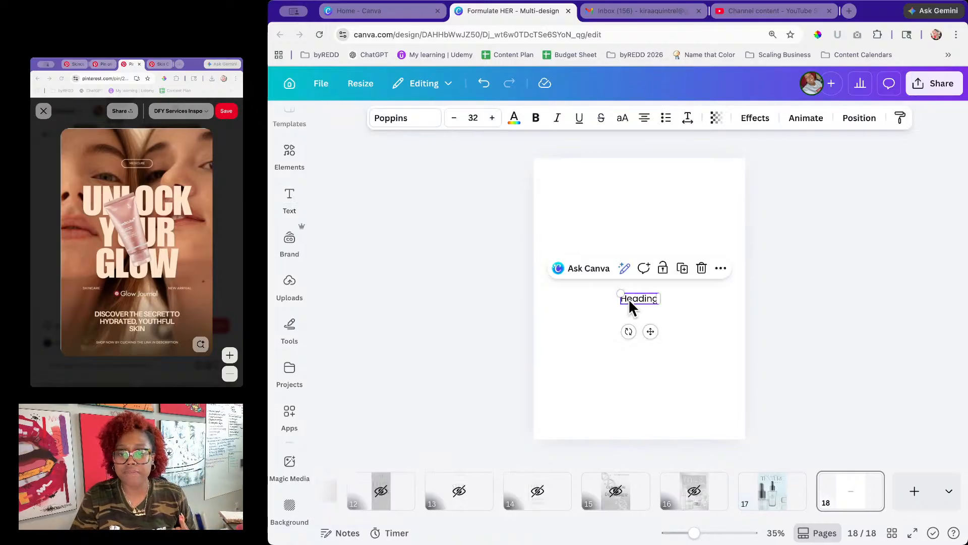
pyautogui.moveTo(619, 292); pyautogui.dragTo(559, 265)
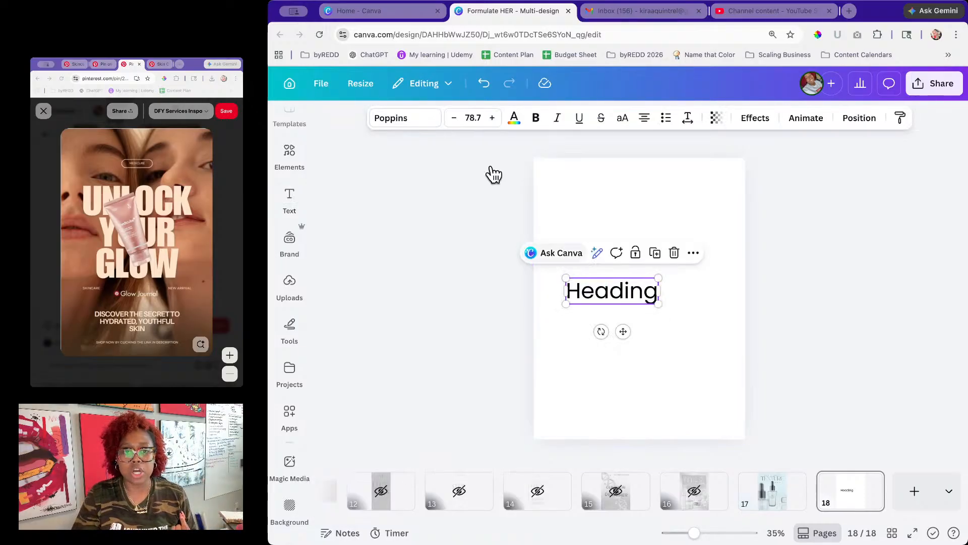
# Step: Change the heading's font to Anton
pyautogui.click(415, 123)
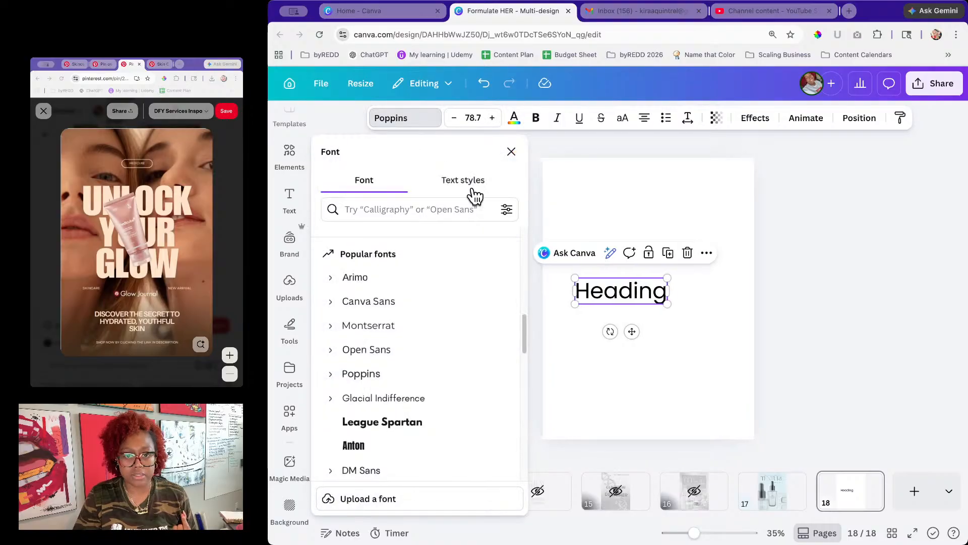
pyautogui.scroll(-3, 442, 332)
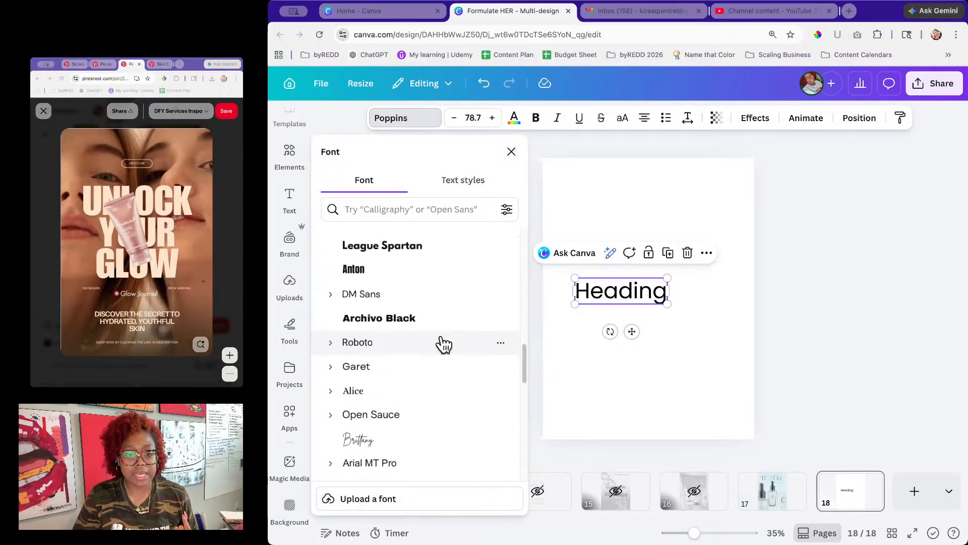
pyautogui.click(404, 277)
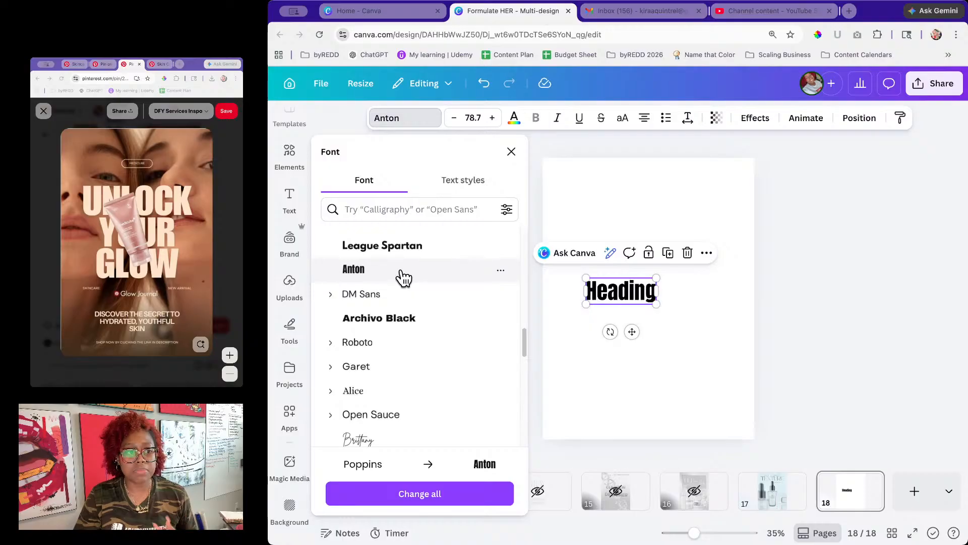
# Step: Replace the heading text with "unlock your glow", putting each word on its own line
pyautogui.doubleClick(620, 297)
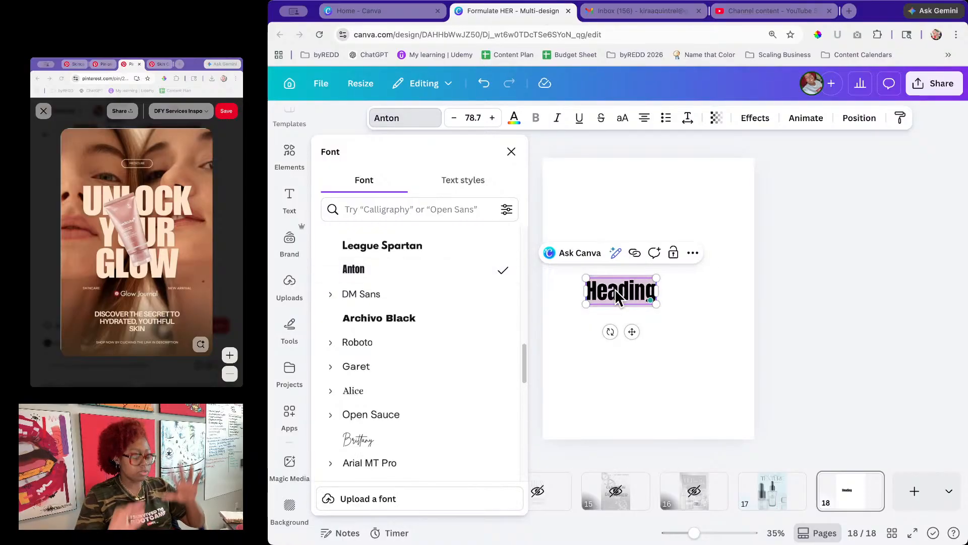
pyautogui.write('unlock')
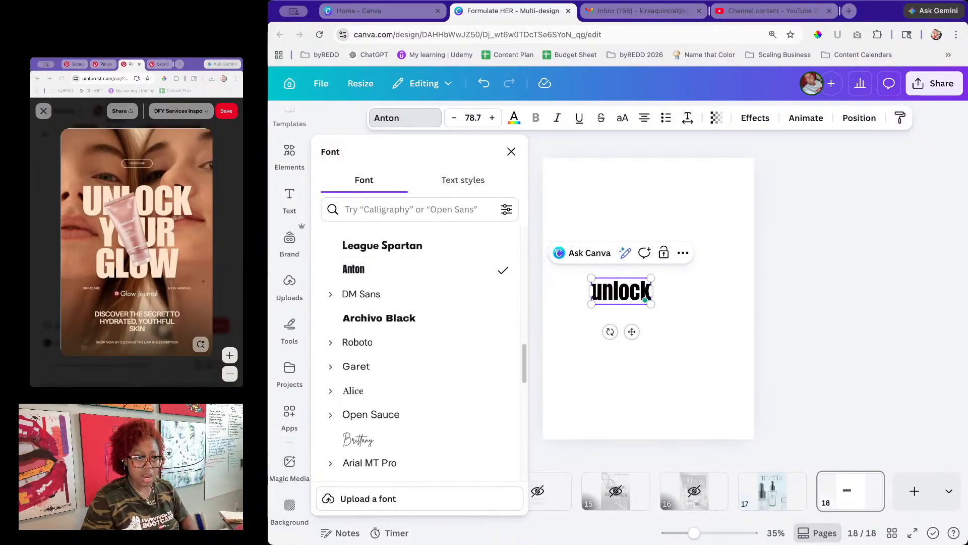
pyautogui.press('Return')
pyautogui.write('your')
pyautogui.press('Return')
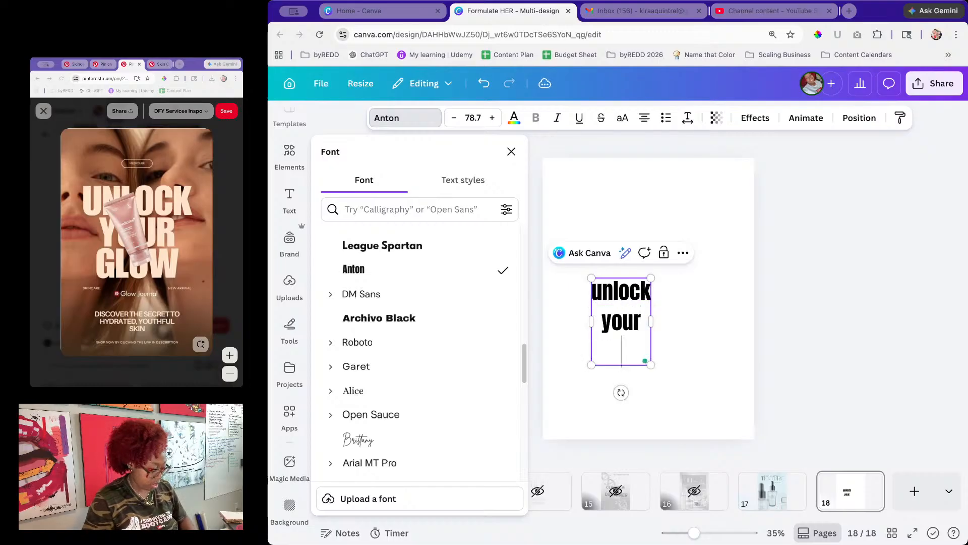
pyautogui.write('glow')
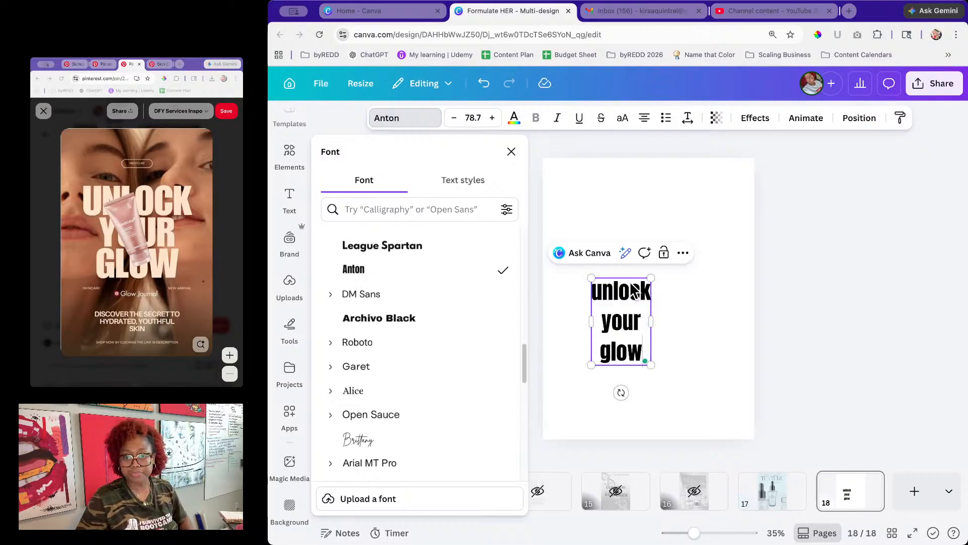
pyautogui.click(689, 291)
# Step: Tighten the headline's line spacing to 1.13 and convert its text to all uppercase
pyautogui.click(612, 325)
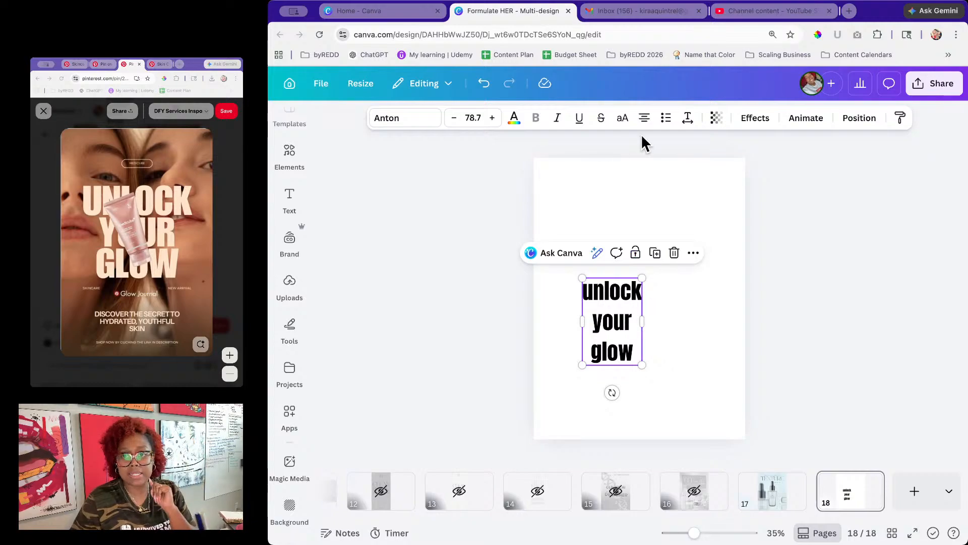
pyautogui.click(686, 119)
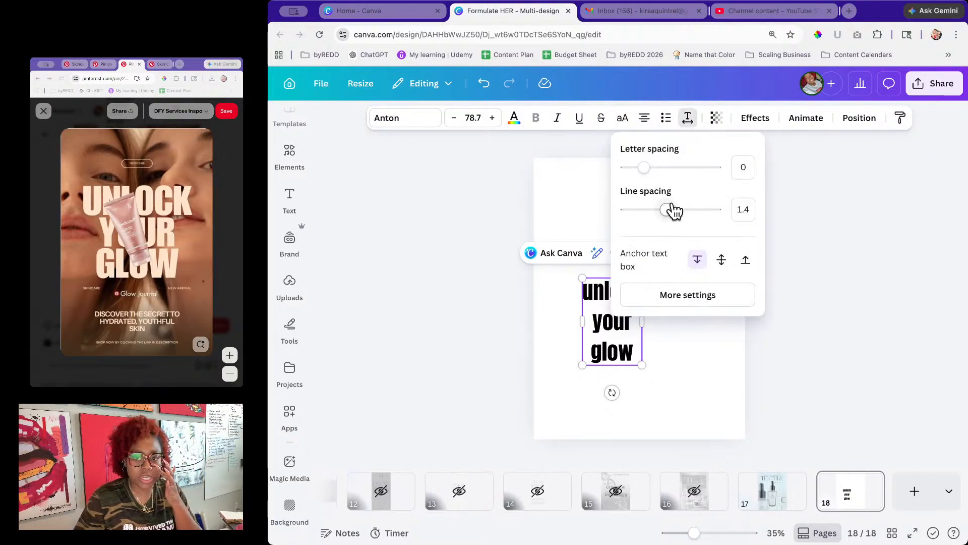
pyautogui.moveTo(671, 211); pyautogui.dragTo(655, 212)
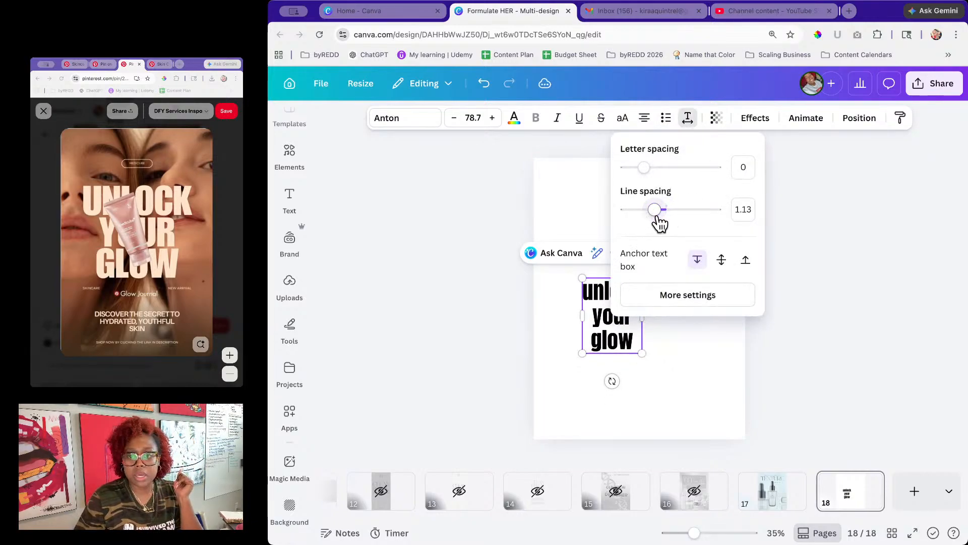
pyautogui.click(609, 173)
pyautogui.click(625, 287)
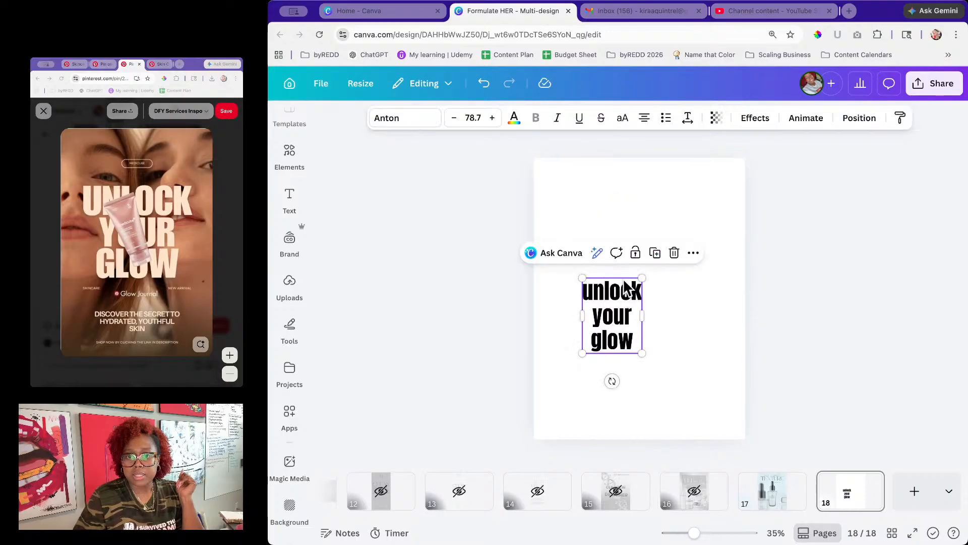
pyautogui.click(628, 121)
pyautogui.click(678, 316)
pyautogui.click(632, 303)
# Step: Reduce the UNLOCK YOUR GLOW line spacing further so the three lines stack closely together
pyautogui.click(686, 121)
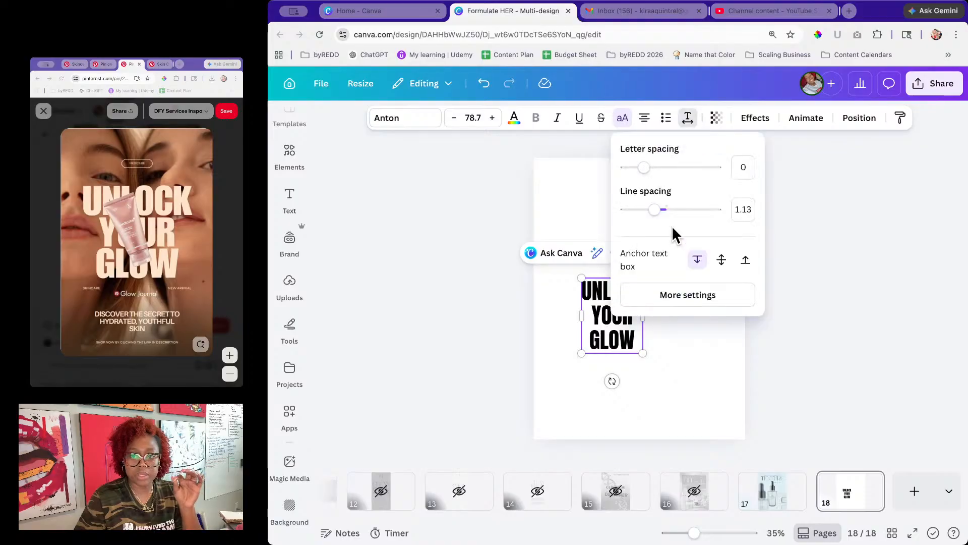
pyautogui.moveTo(656, 211); pyautogui.dragTo(644, 216)
pyautogui.click(663, 355)
pyautogui.click(630, 328)
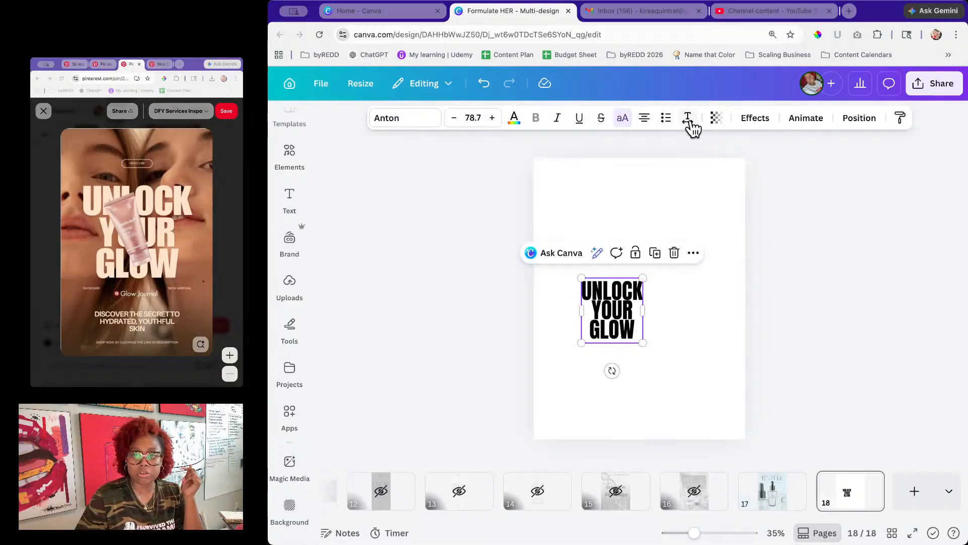
pyautogui.click(688, 119)
pyautogui.moveTo(652, 216); pyautogui.dragTo(647, 212)
pyautogui.click(698, 372)
# Step: Enlarge the UNLOCK YOUR GLOW headline to about size 171 and center it on the page
pyautogui.click(633, 310)
pyautogui.moveTo(643, 281); pyautogui.dragTo(763, 208)
pyautogui.moveTo(581, 347); pyautogui.dragTo(596, 338)
pyautogui.click(751, 271)
pyautogui.moveTo(685, 252); pyautogui.dragTo(663, 288)
pyautogui.moveTo(711, 220); pyautogui.dragTo(703, 225)
pyautogui.moveTo(639, 285); pyautogui.dragTo(646, 277)
# Step: Place the uploaded tall, silver-capped bottle image over the headline and remove its background
pyautogui.moveTo(811, 515); pyautogui.dragTo(358, 507)
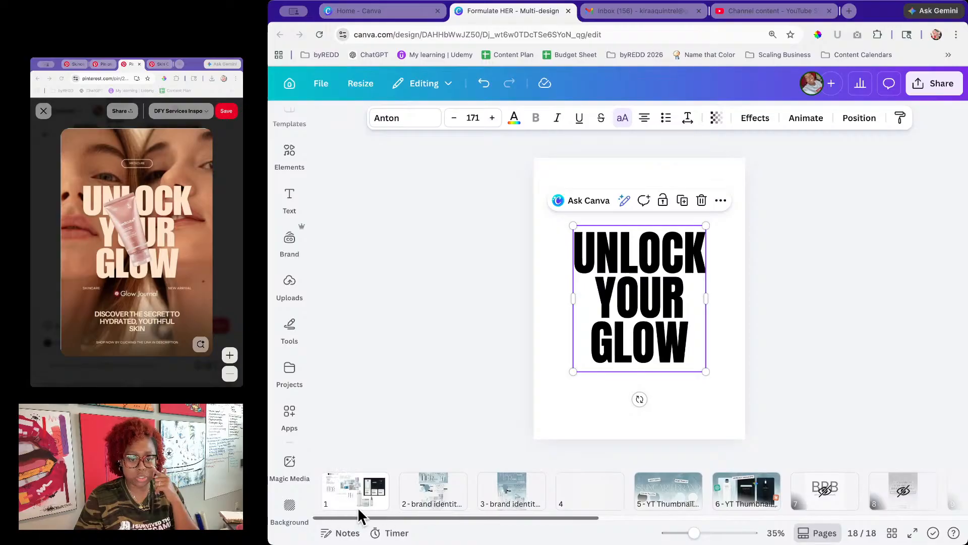
pyautogui.click(291, 277)
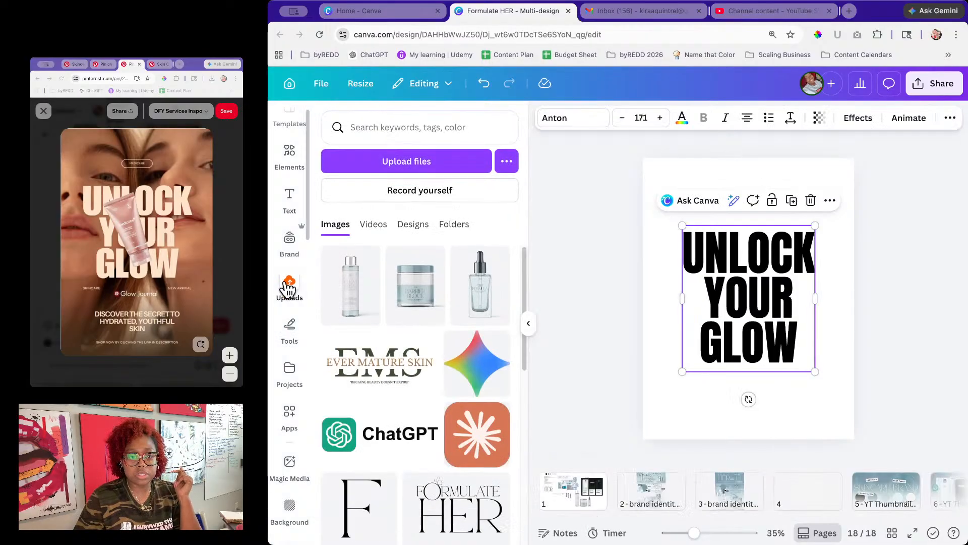
pyautogui.click(356, 295)
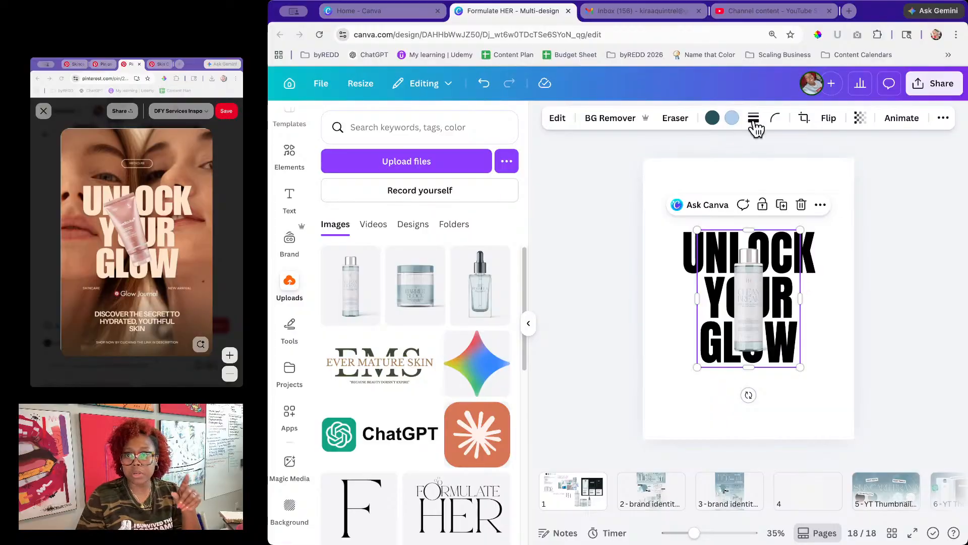
pyautogui.click(628, 121)
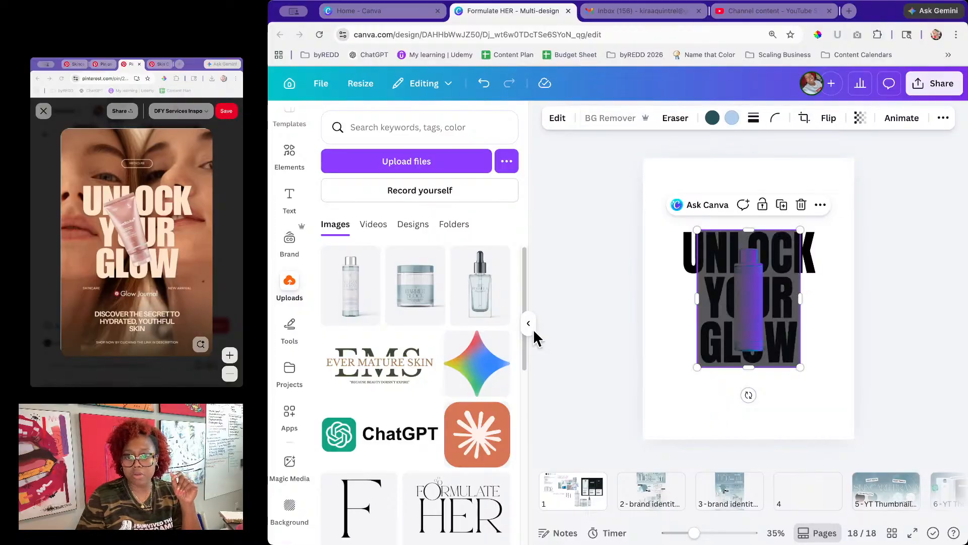
pyautogui.click(528, 325)
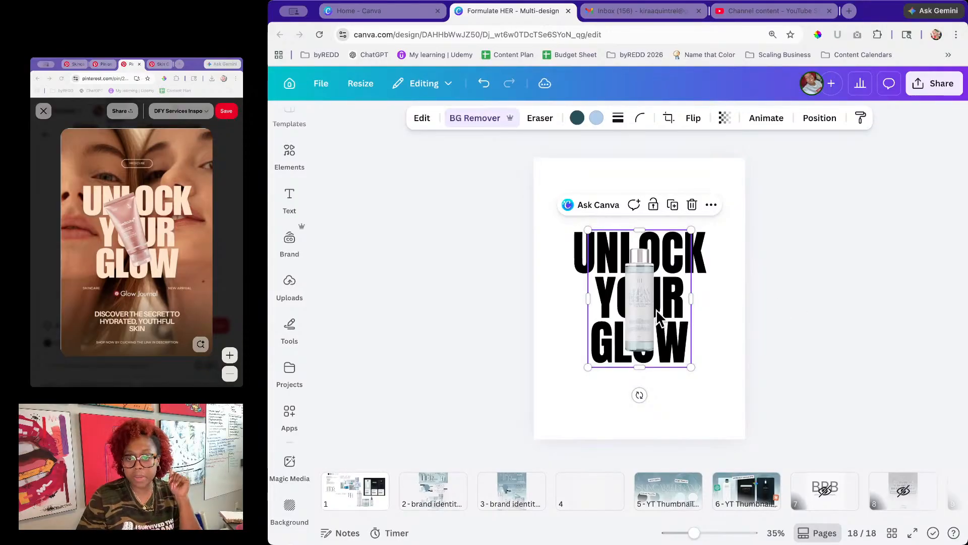
# Step: Nudge the bottle up slightly over the headline and tilt it a little clockwise
pyautogui.moveTo(641, 307); pyautogui.dragTo(642, 303)
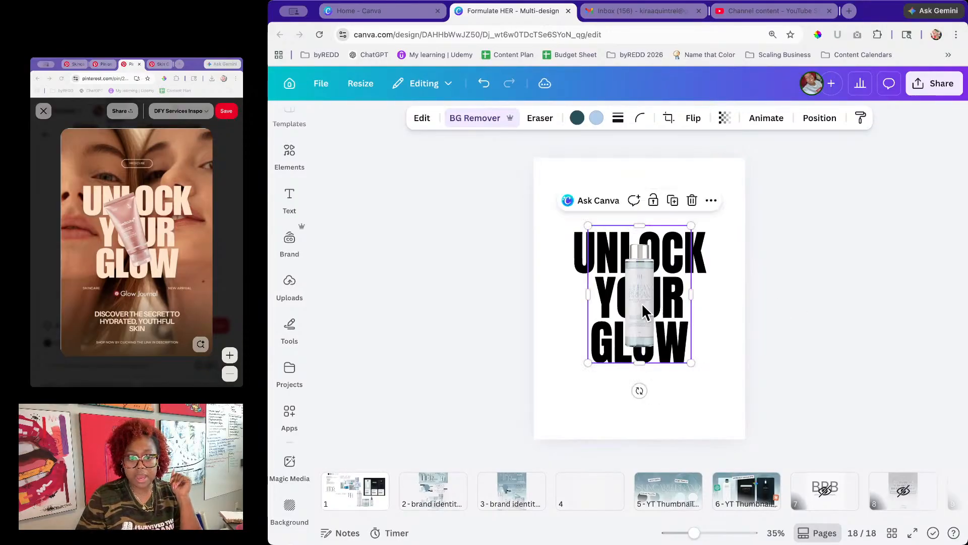
pyautogui.moveTo(638, 392); pyautogui.dragTo(619, 397)
pyautogui.click(811, 349)
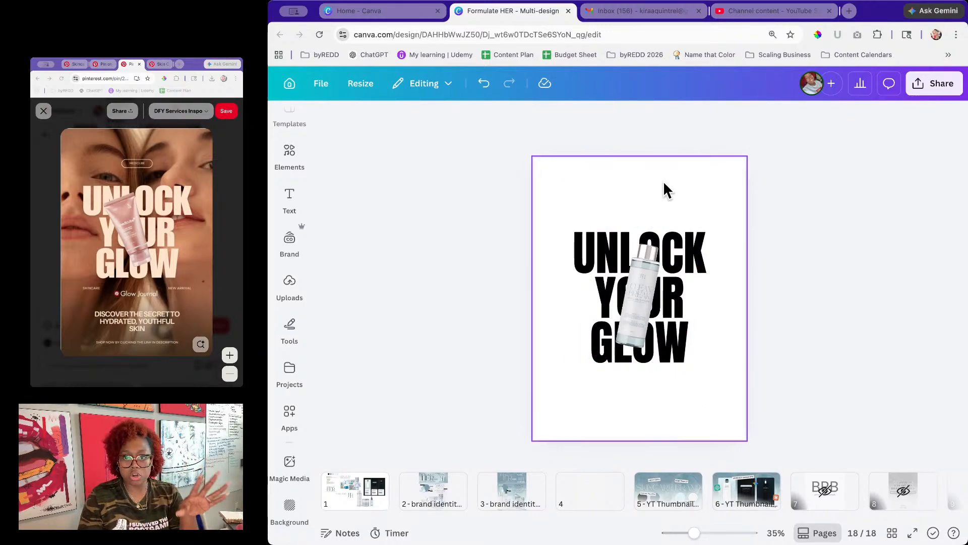
# Step: Open Pinterest in a new browser tab and search for "skincare photoshoot"
pyautogui.click(854, 11)
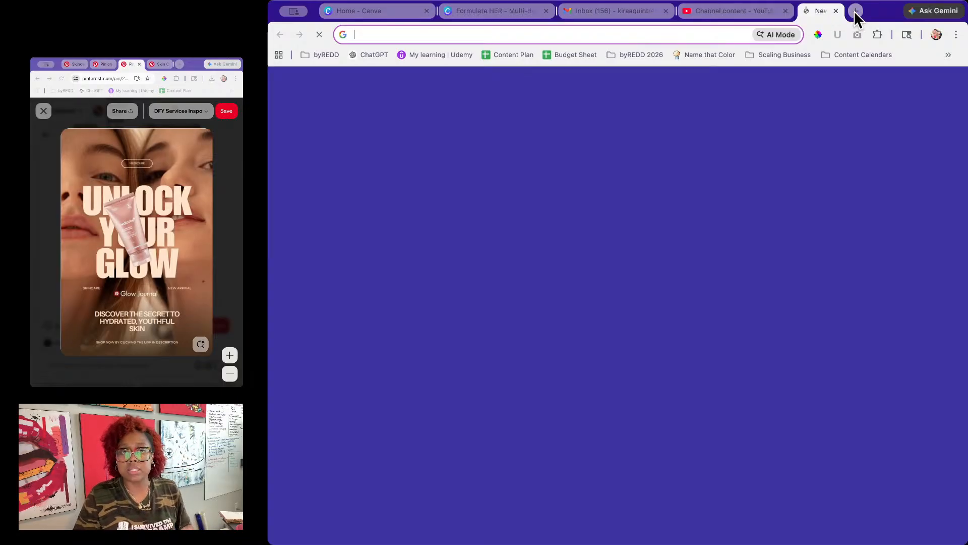
pyautogui.write('pinterest')
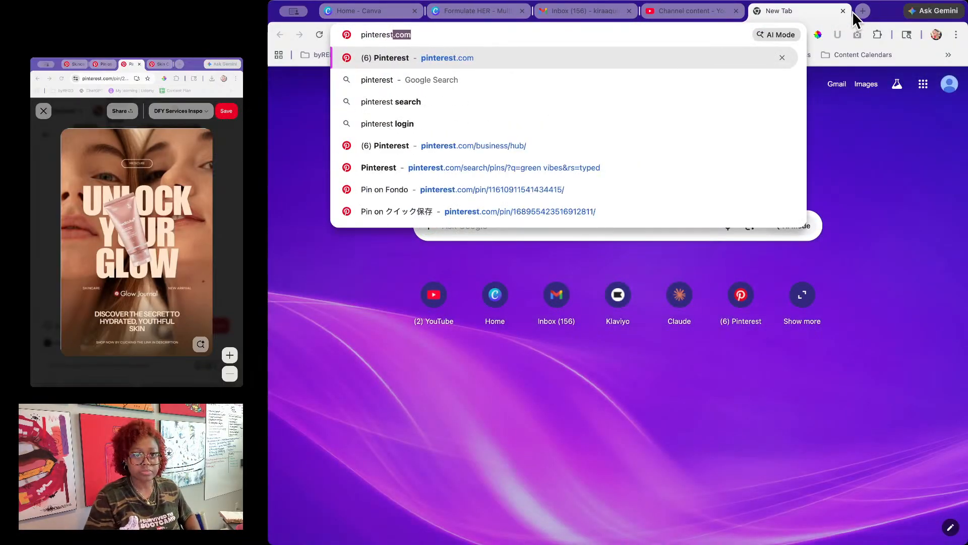
pyautogui.press('Return')
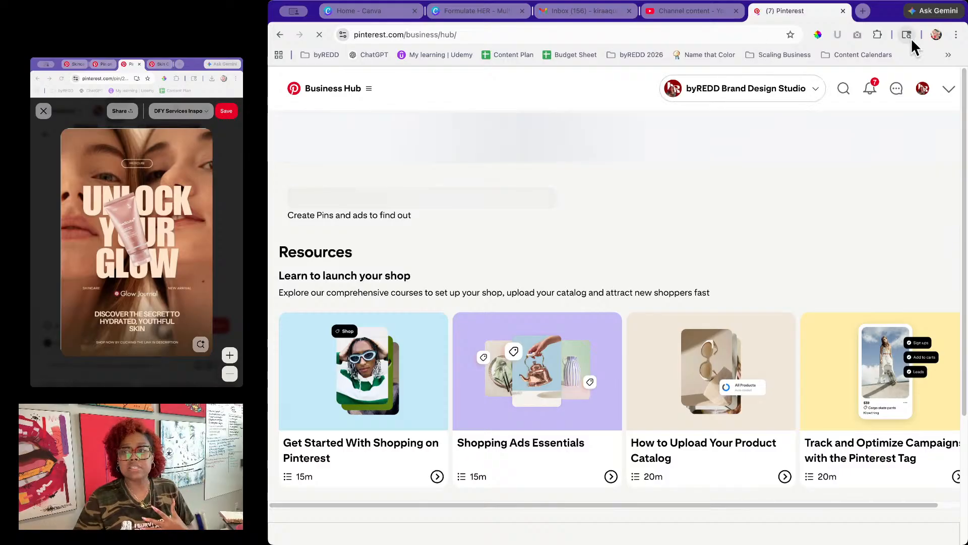
pyautogui.click(817, 90)
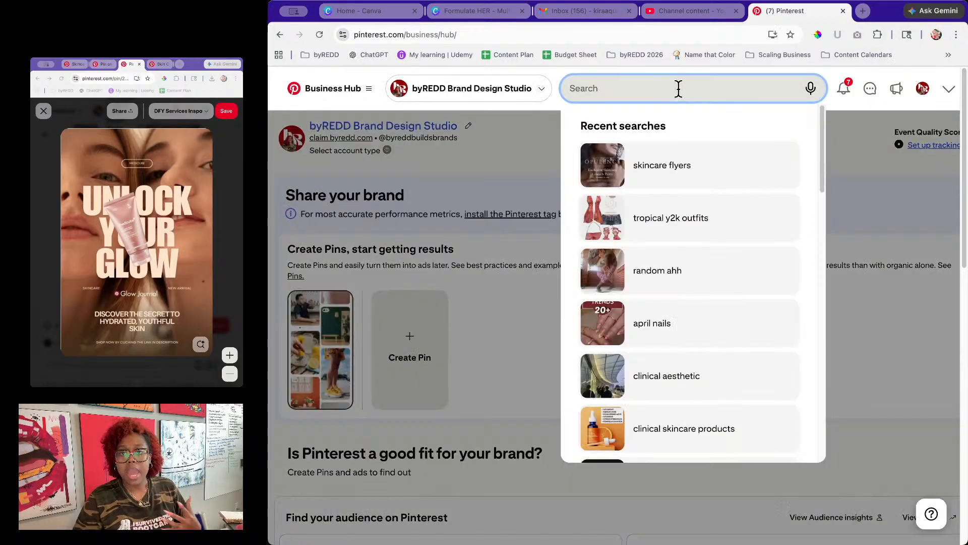
pyautogui.write('skincare photoshoot')
pyautogui.press('Return')
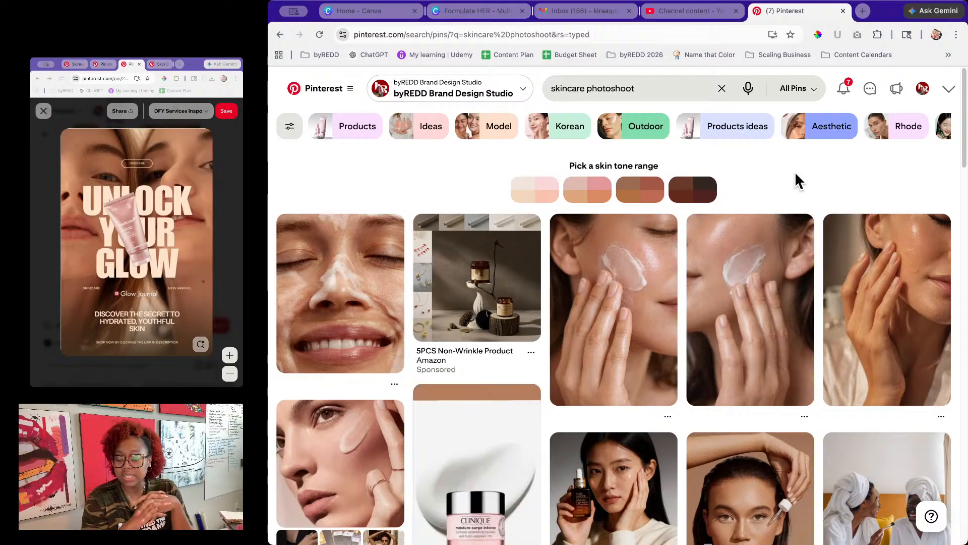
# Step: Browse the skincare photoshoot results and open the pin of the winking model with white cream under her eyes
pyautogui.scroll(-1, 815, 198)
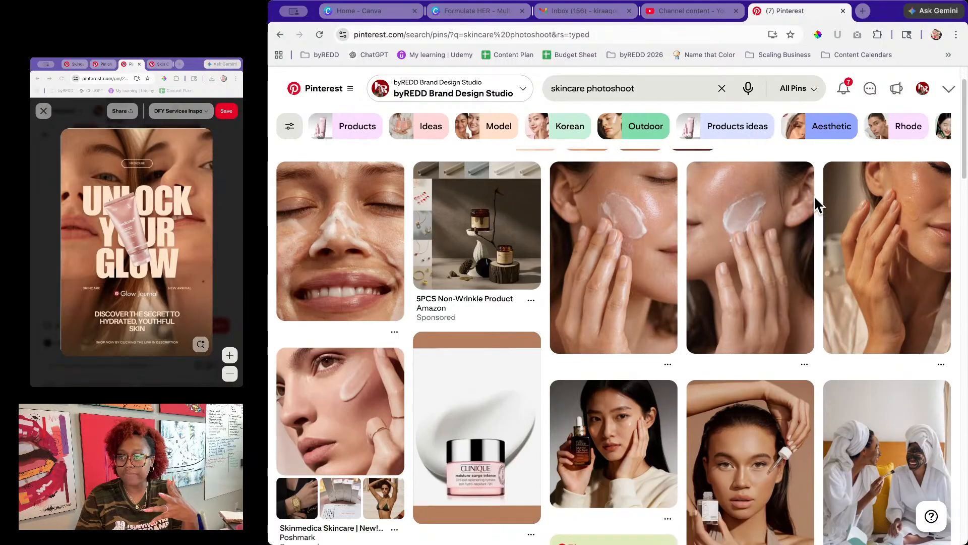
pyautogui.scroll(-3, 815, 193)
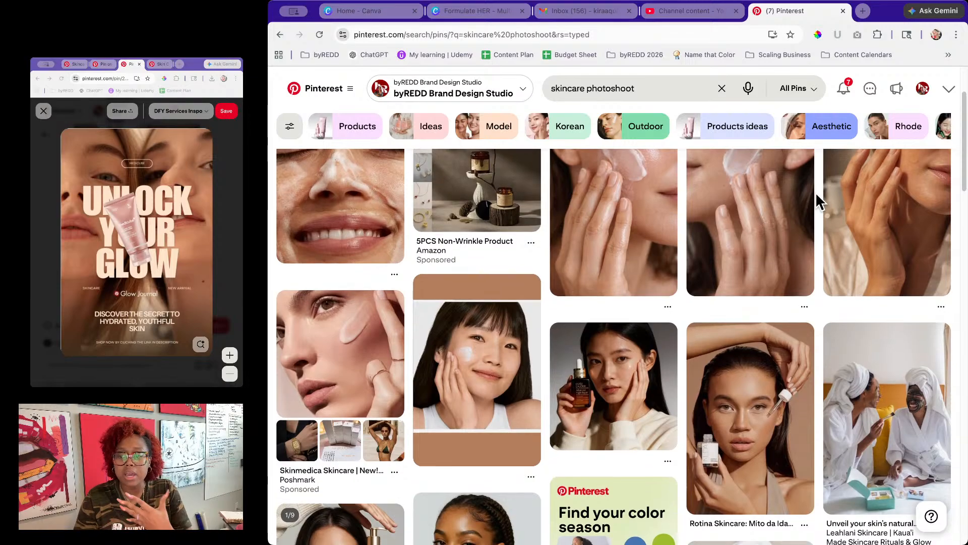
pyautogui.scroll(-6, 817, 195)
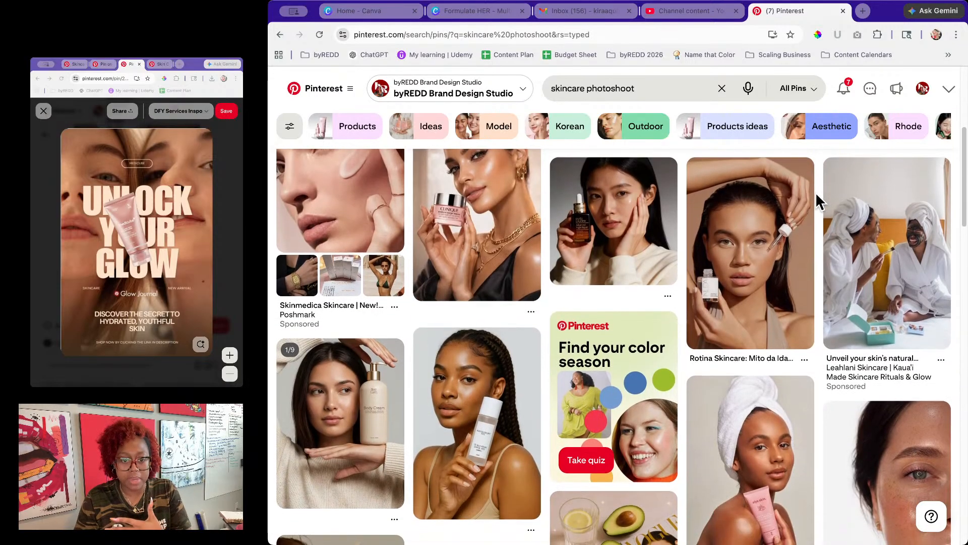
pyautogui.scroll(-10, 817, 195)
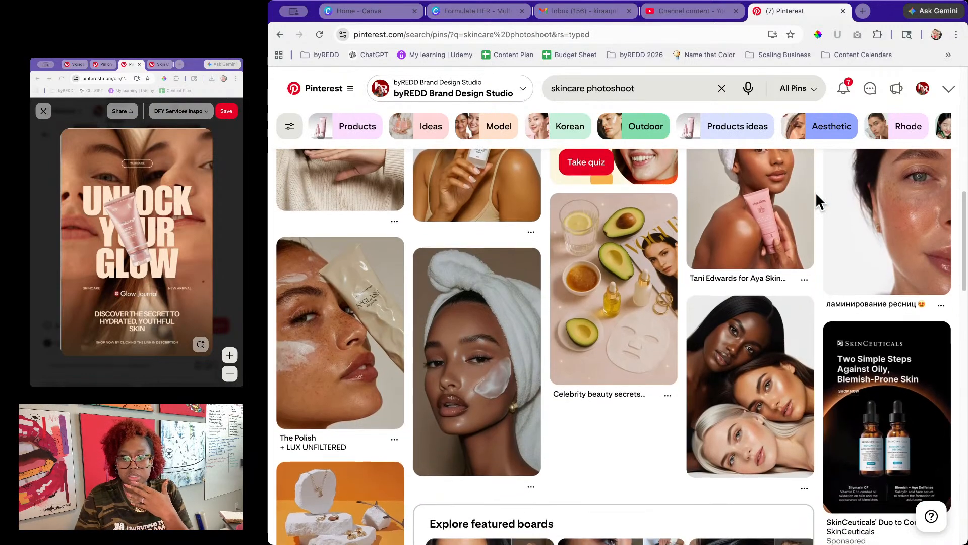
pyautogui.scroll(-6, 817, 195)
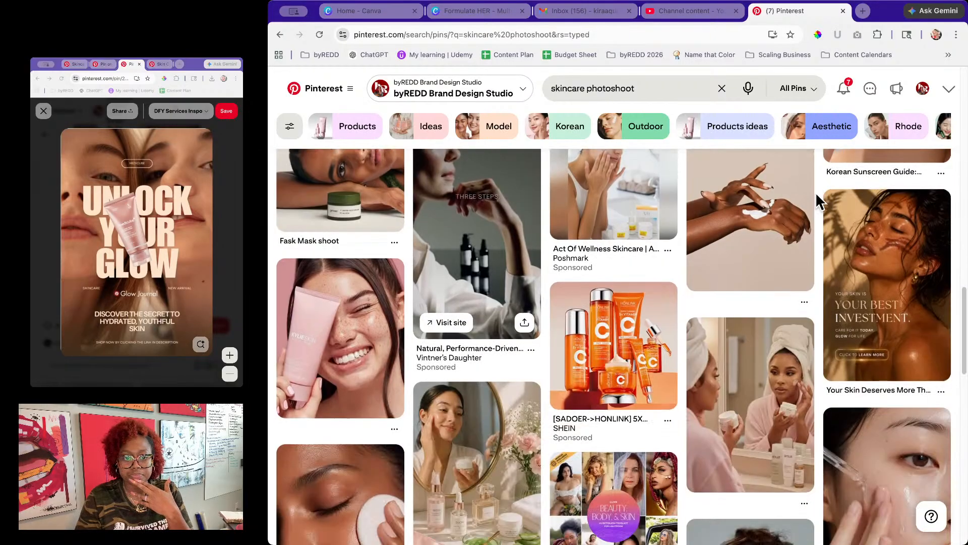
pyautogui.scroll(-3, 817, 198)
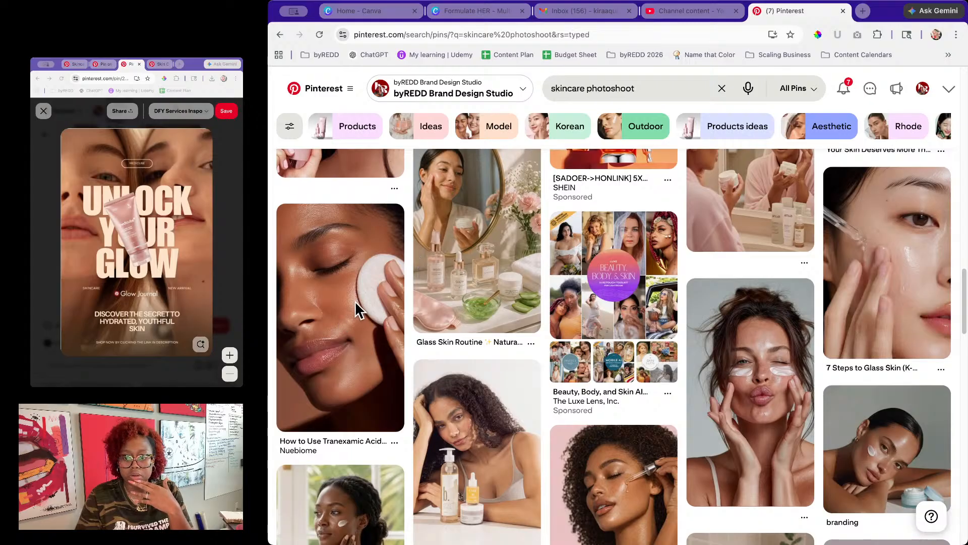
pyautogui.scroll(-1, 754, 373)
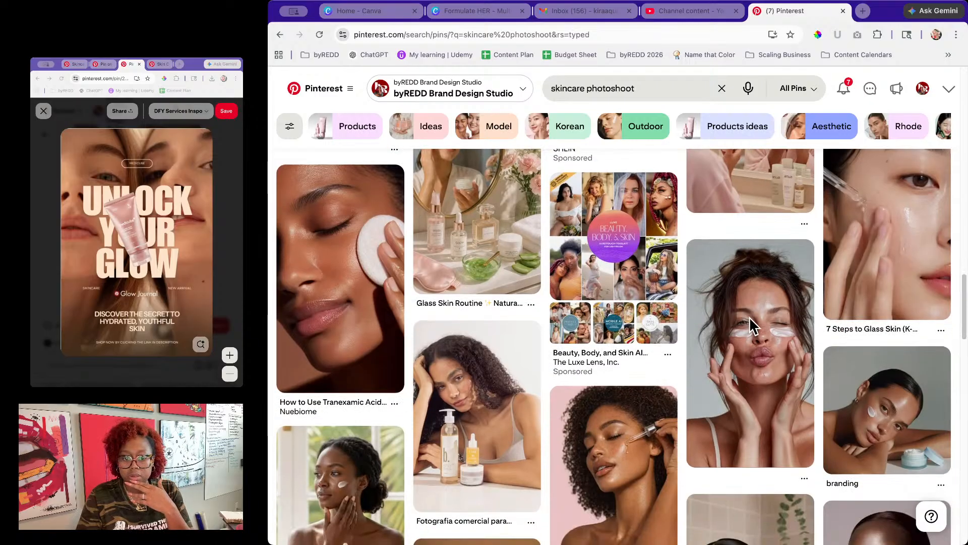
pyautogui.scroll(-3, 749, 316)
pyautogui.click(753, 278)
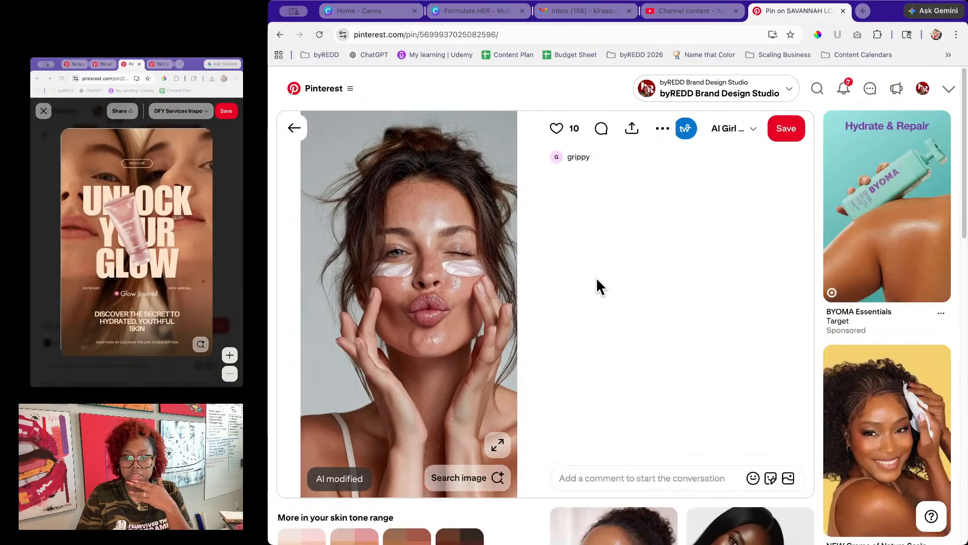
pyautogui.scroll(-3, 596, 280)
pyautogui.scroll(-3, 554, 258)
pyautogui.scroll(6, 553, 260)
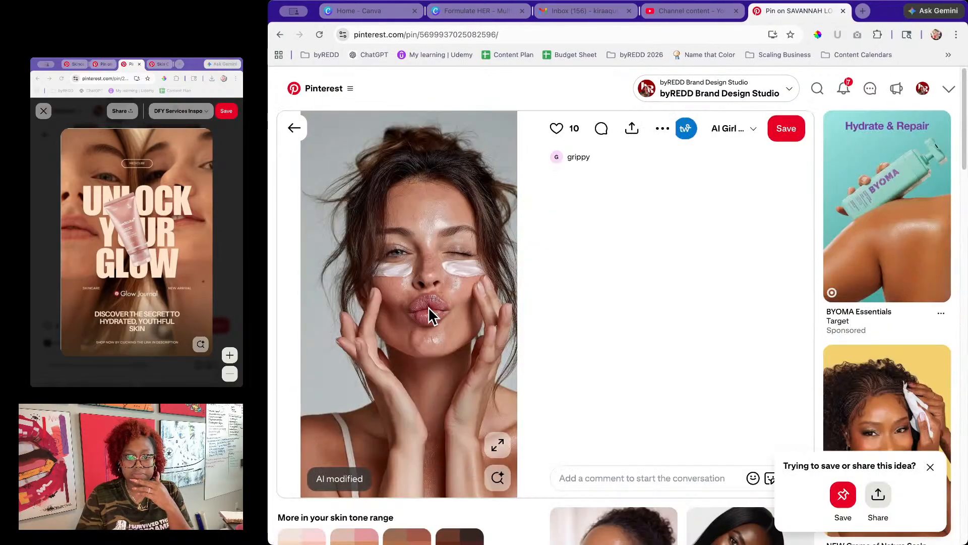
# Step: Switch to the Canva design and paste the winking model photo onto the UNLOCK YOUR GLOW page
pyautogui.click(479, 11)
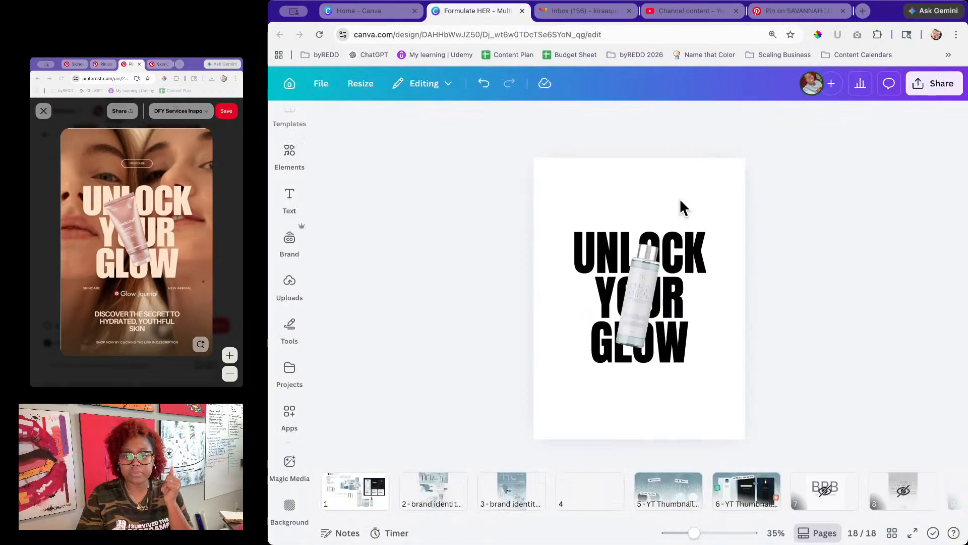
pyautogui.rightClick(604, 195)
pyautogui.click(640, 268)
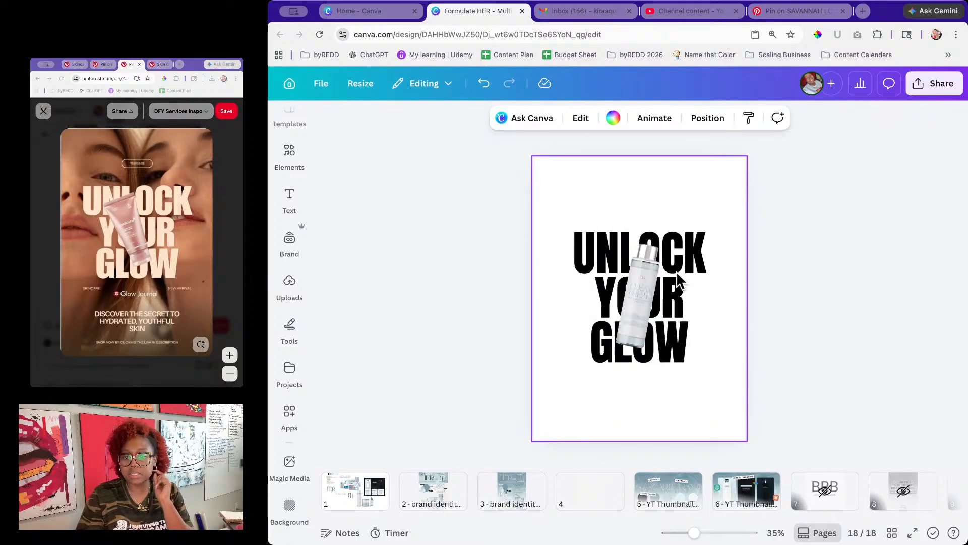
pyautogui.moveTo(634, 300); pyautogui.dragTo(596, 342)
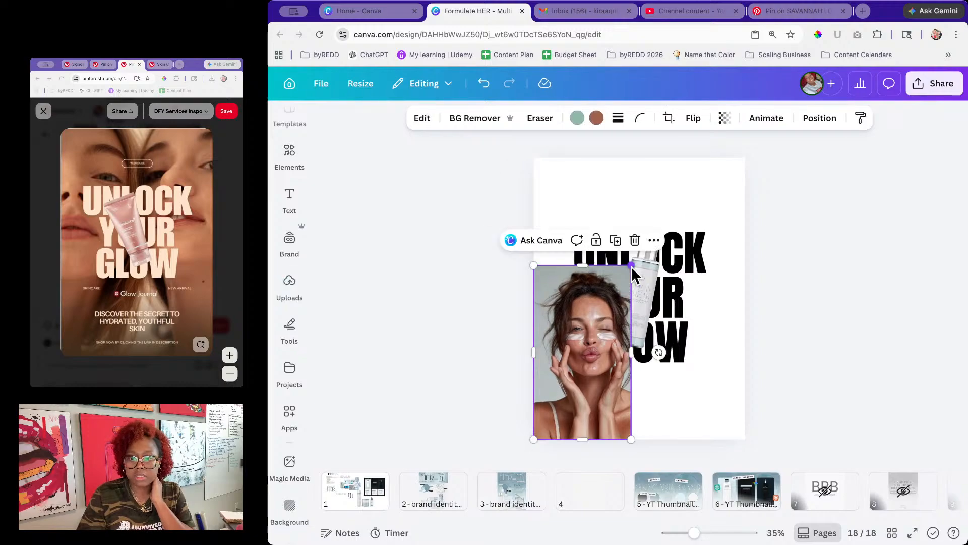
# Step: Enlarge the model photo to cover the whole page and set it as the page background
pyautogui.moveTo(631, 265); pyautogui.dragTo(756, 198)
pyautogui.moveTo(693, 206); pyautogui.dragTo(749, 221)
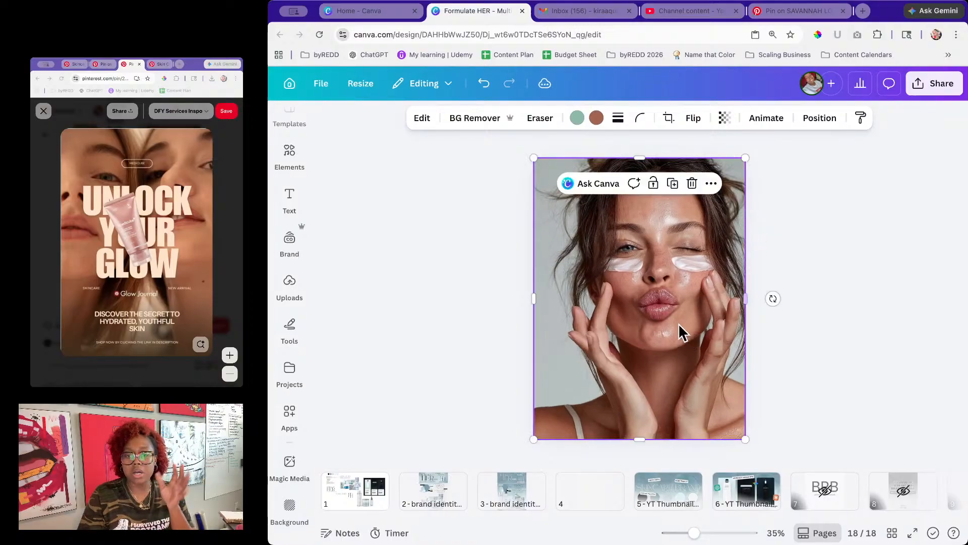
pyautogui.rightClick(665, 293)
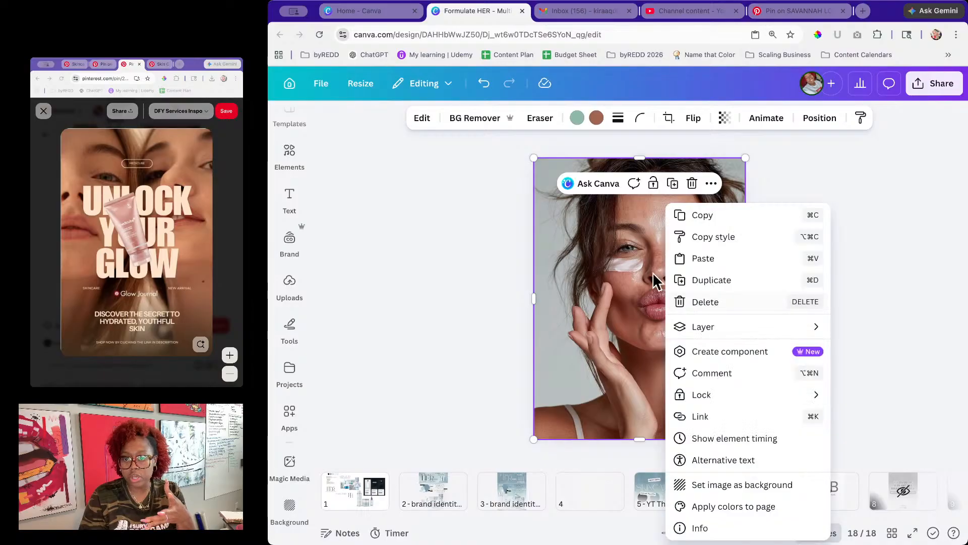
pyautogui.click(710, 485)
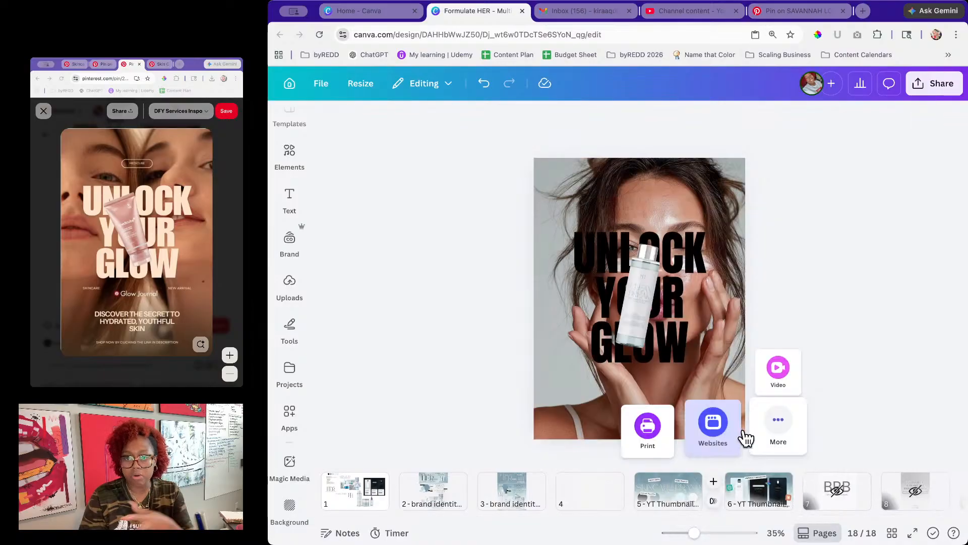
# Step: Enlarge and reposition the background photo within its crop so the model's face and hands fill the page
pyautogui.doubleClick(680, 177)
pyautogui.moveTo(692, 532); pyautogui.dragTo(684, 535)
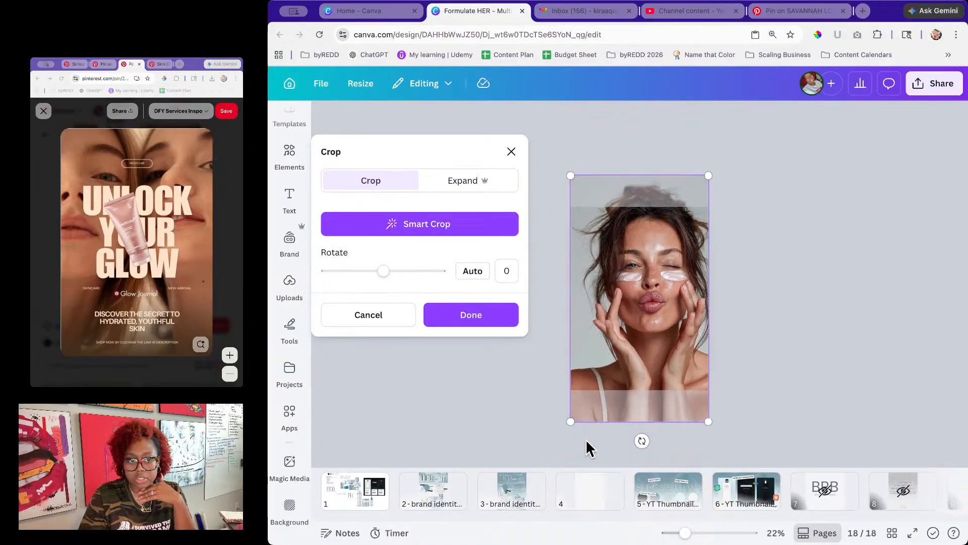
pyautogui.moveTo(574, 422); pyautogui.dragTo(548, 456)
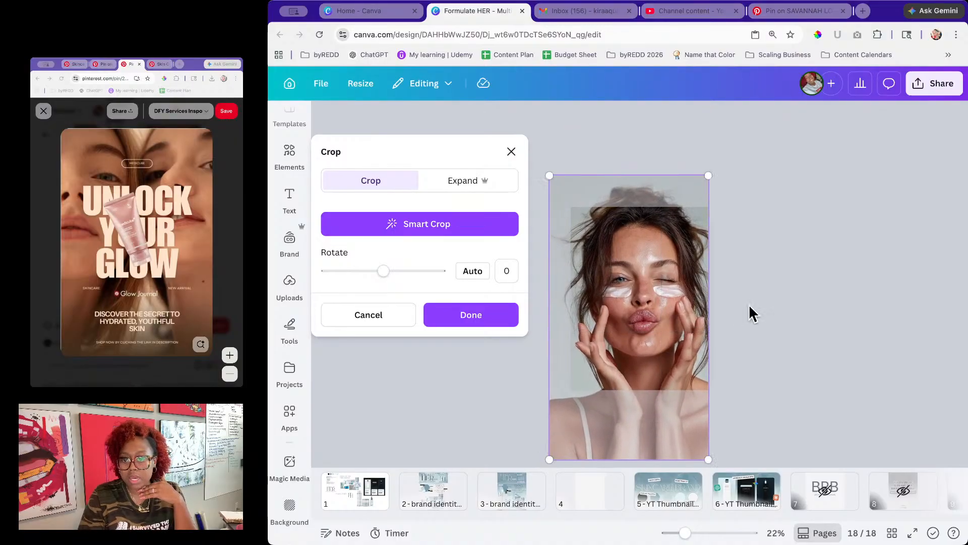
pyautogui.moveTo(678, 320); pyautogui.dragTo(665, 310)
pyautogui.moveTo(549, 451); pyautogui.dragTo(543, 458)
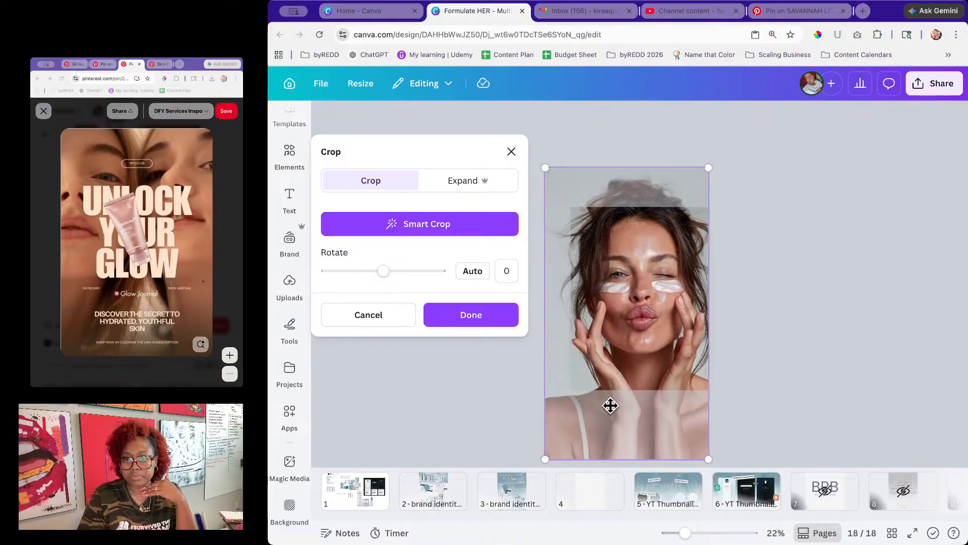
pyautogui.click(497, 322)
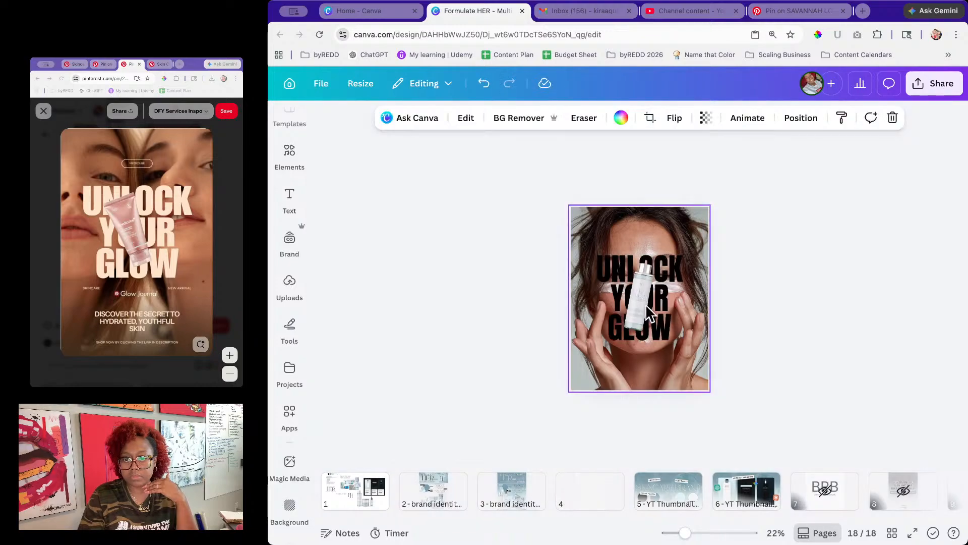
pyautogui.click(792, 302)
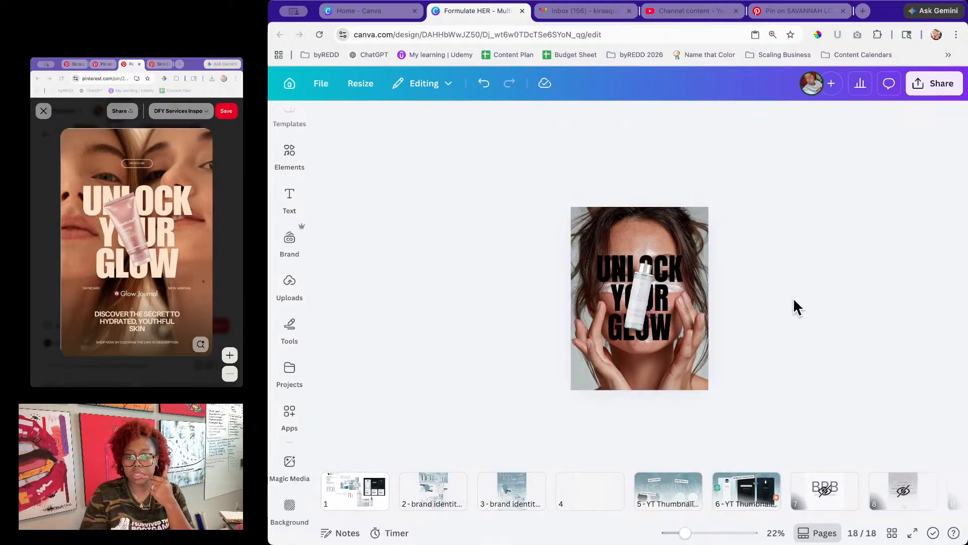
# Step: Blur the whole background photo at an intensity of 18
pyautogui.moveTo(689, 533); pyautogui.dragTo(694, 536)
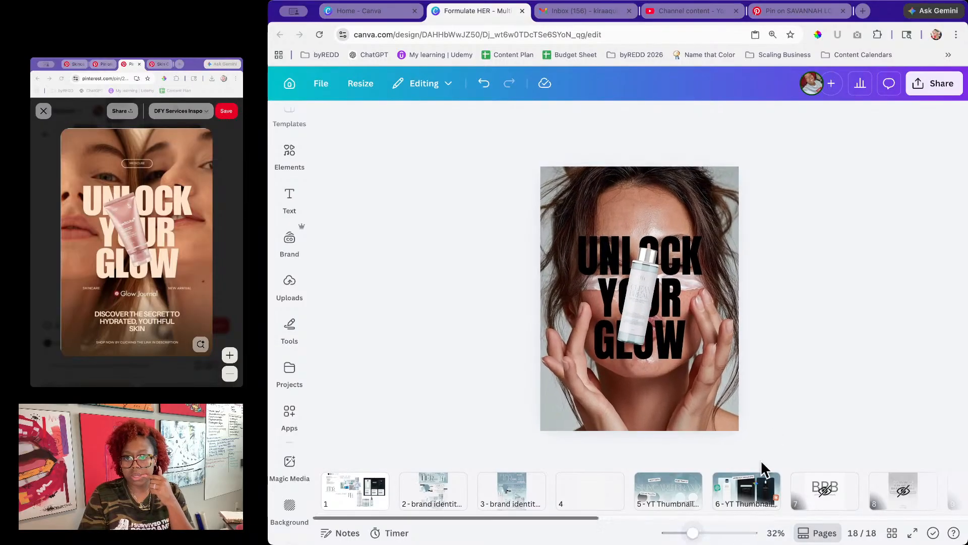
pyautogui.click(677, 190)
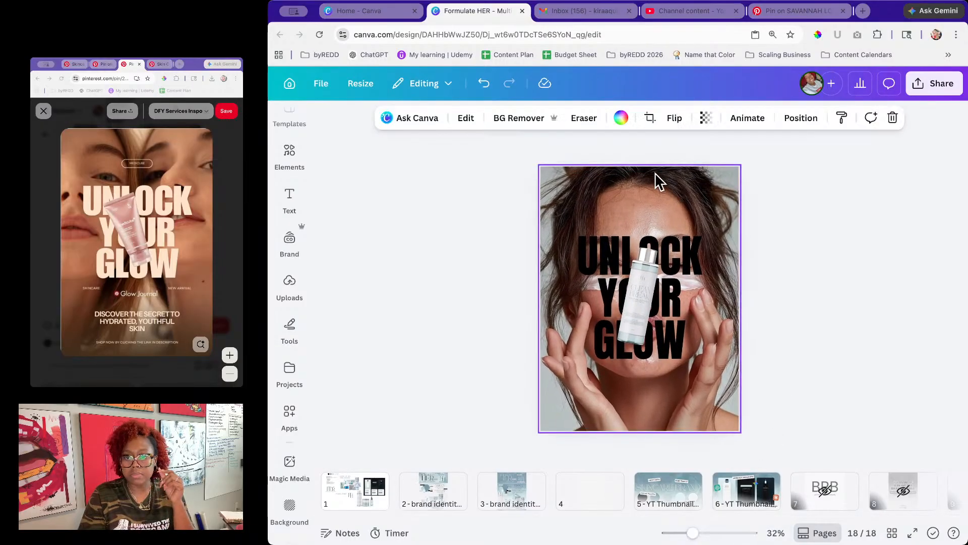
pyautogui.click(469, 121)
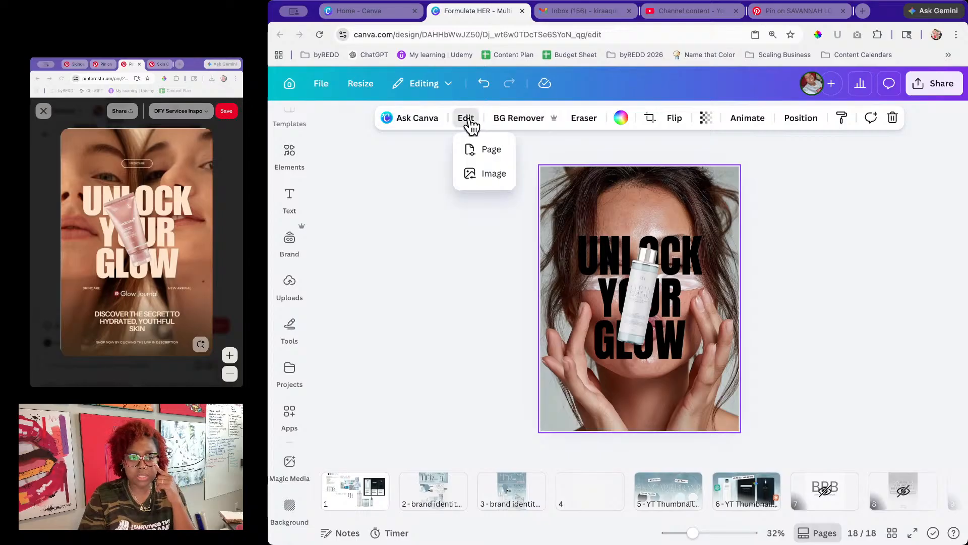
pyautogui.click(486, 175)
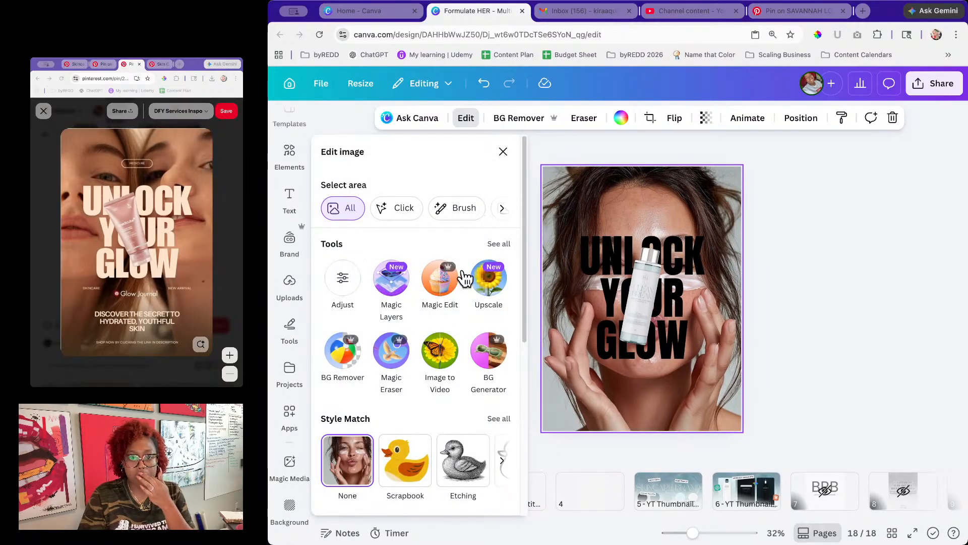
pyautogui.click(492, 246)
pyautogui.click(342, 285)
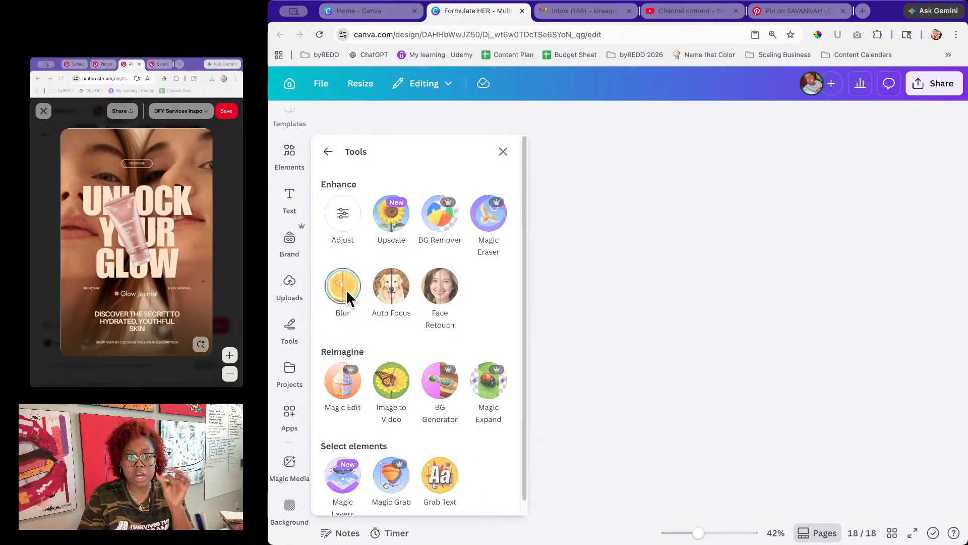
pyautogui.moveTo(337, 245); pyautogui.dragTo(349, 255)
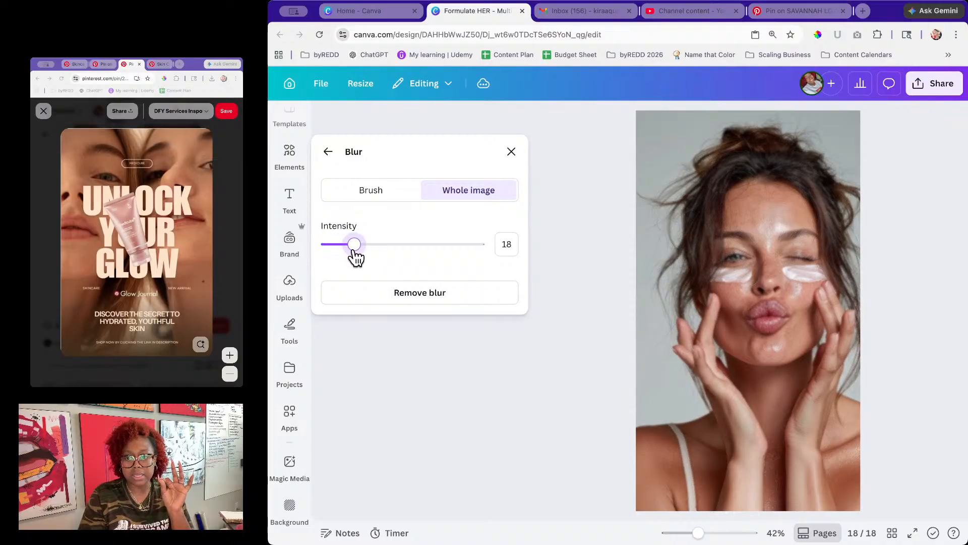
pyautogui.click(512, 152)
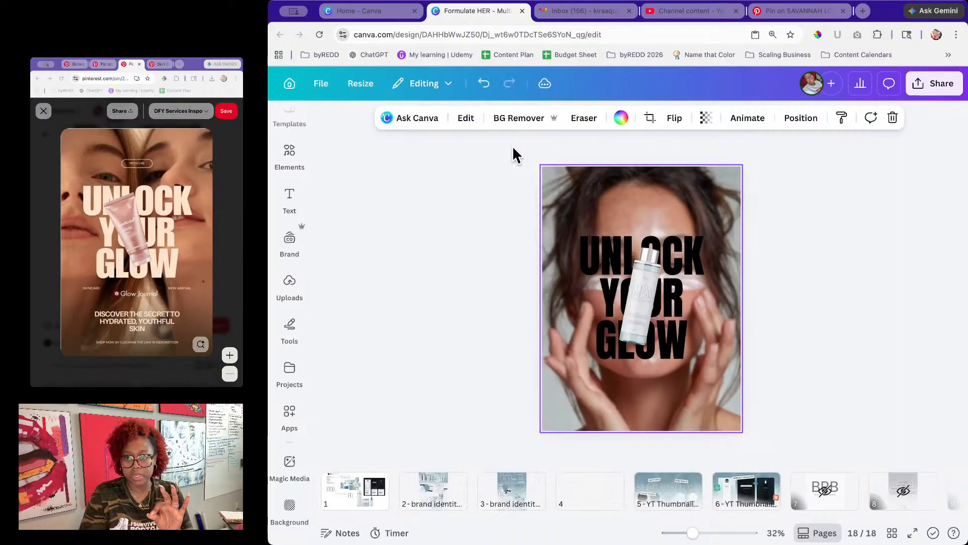
pyautogui.click(804, 225)
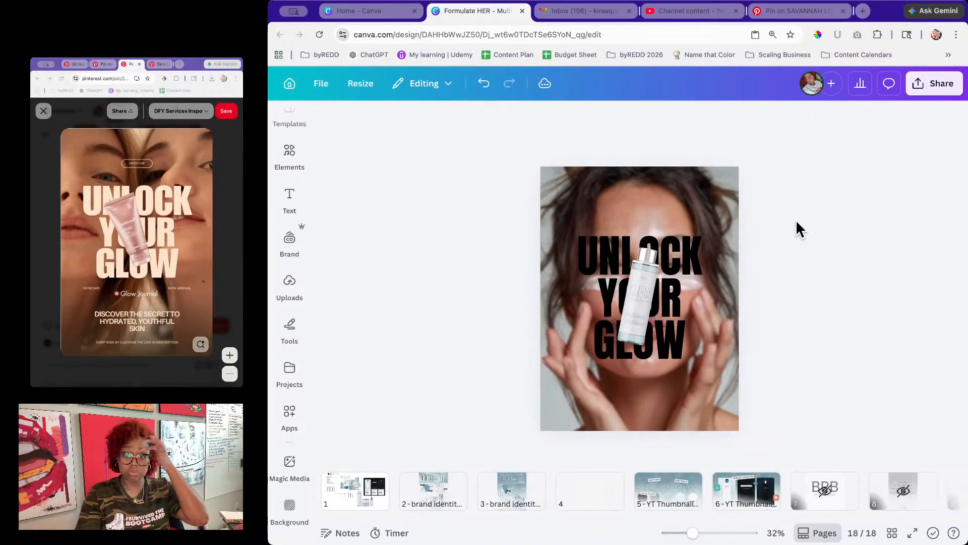
pyautogui.click(594, 253)
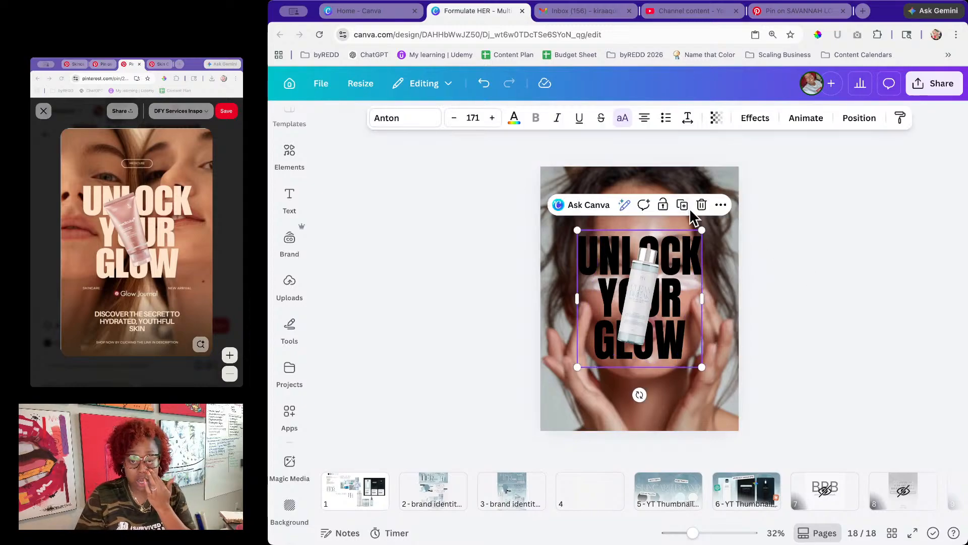
pyautogui.click(513, 119)
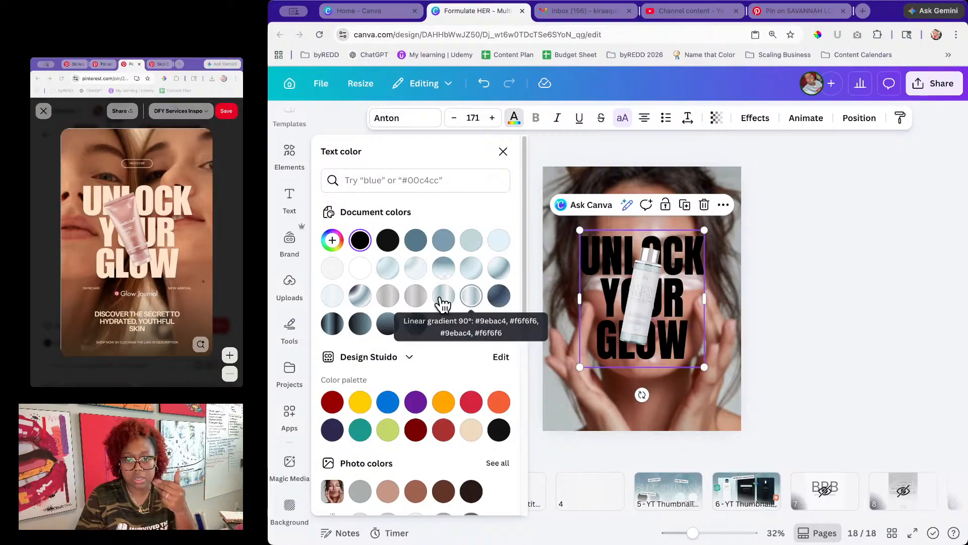
# Step: Set the background photo's transparency to 65
pyautogui.click(735, 184)
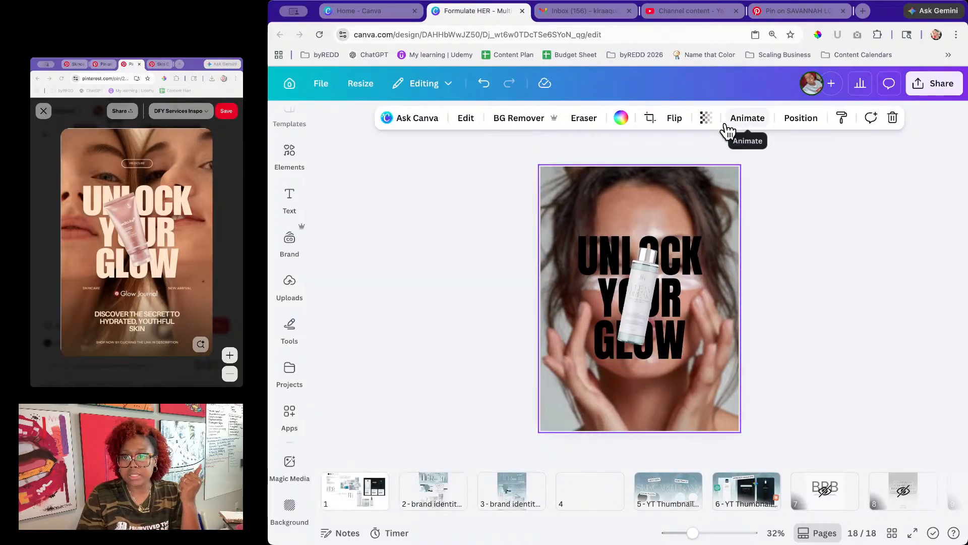
pyautogui.click(709, 120)
pyautogui.moveTo(736, 176); pyautogui.dragTo(709, 184)
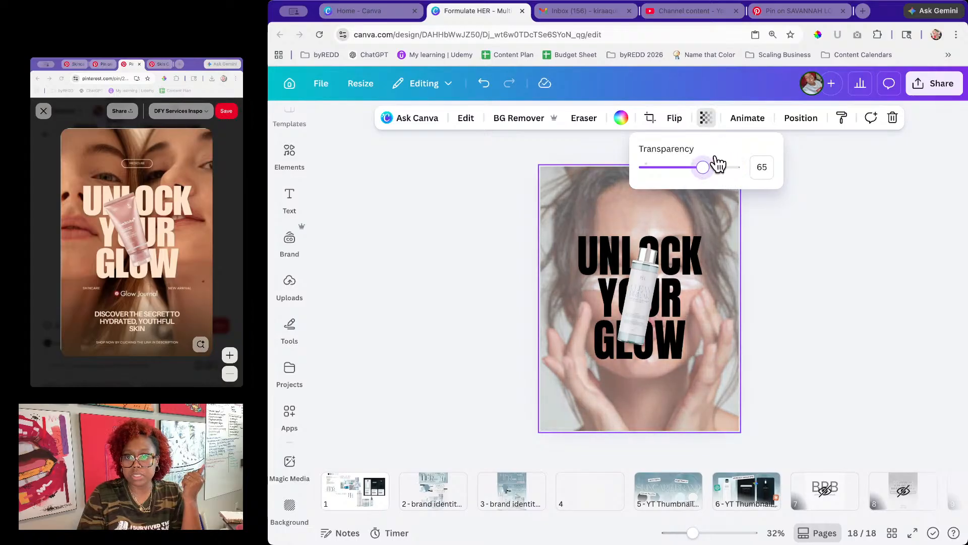
# Step: Set the color behind the faded background photo to the dark black-and-blue gradient, using the corner circular gradient style
pyautogui.click(621, 118)
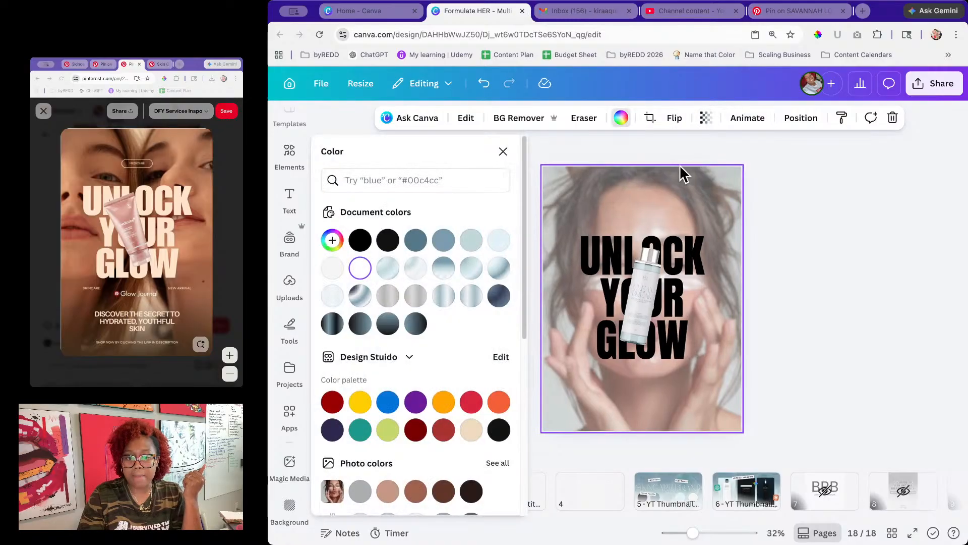
pyautogui.click(802, 119)
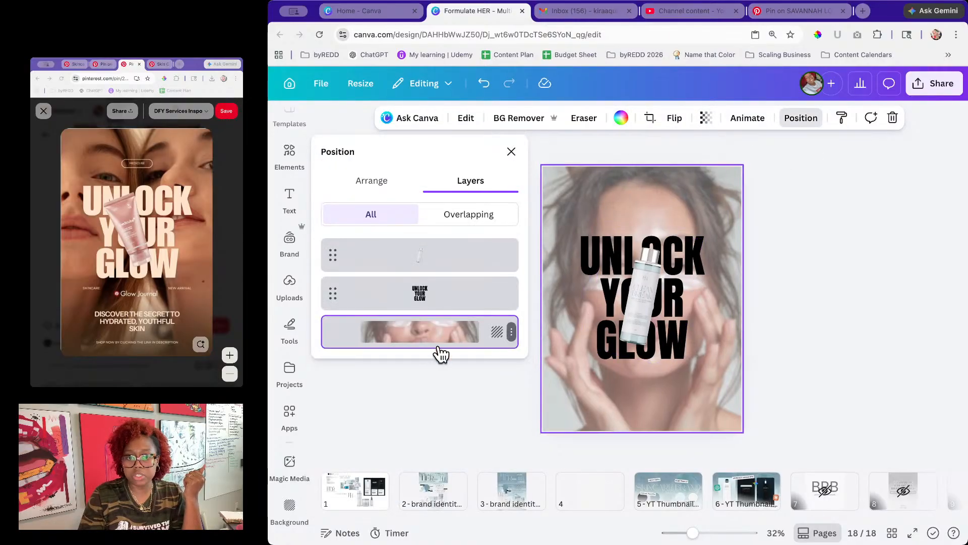
pyautogui.click(623, 119)
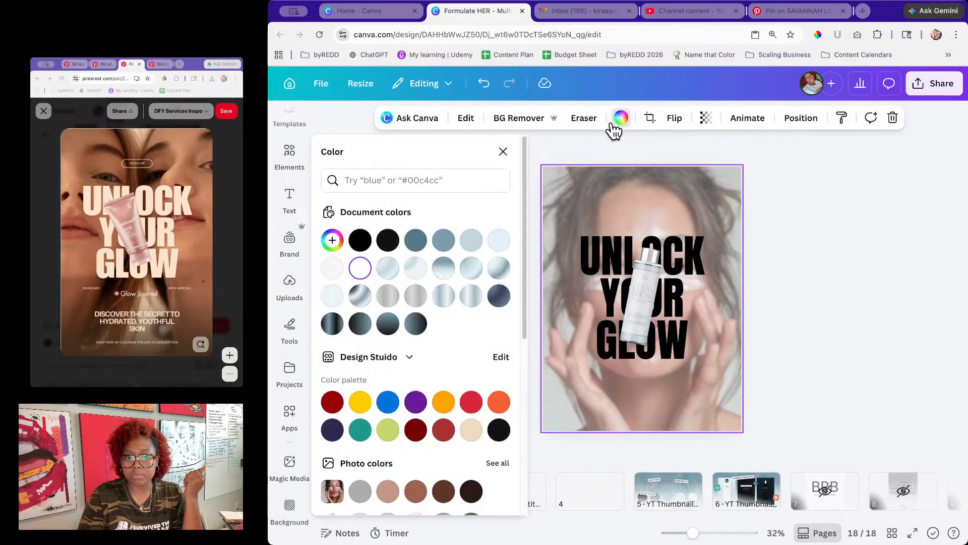
pyautogui.click(471, 268)
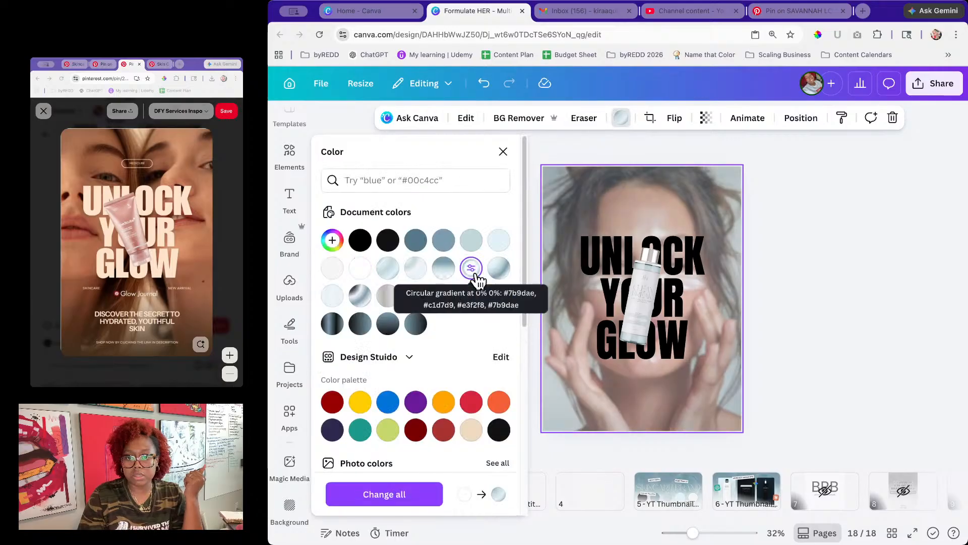
pyautogui.click(415, 241)
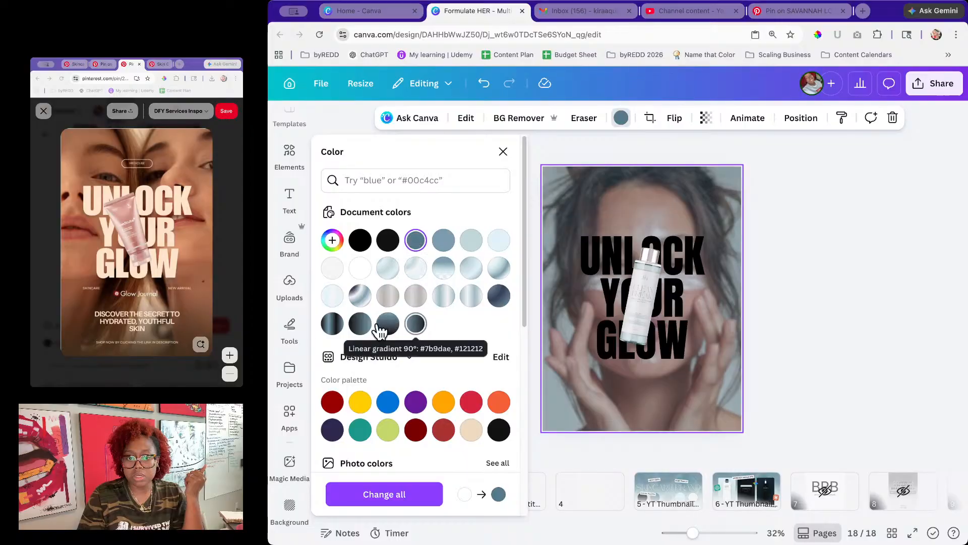
pyautogui.click(340, 331)
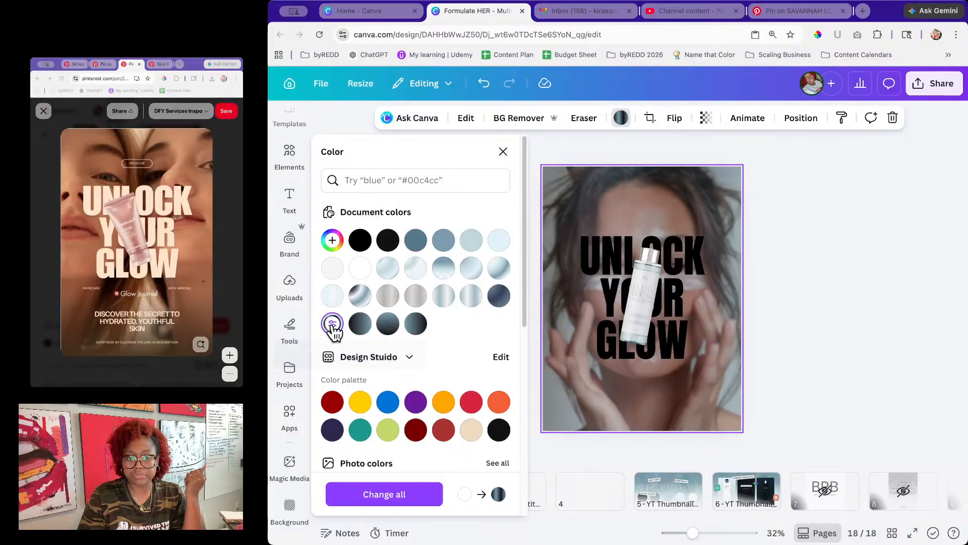
pyautogui.click(345, 331)
pyautogui.click(490, 455)
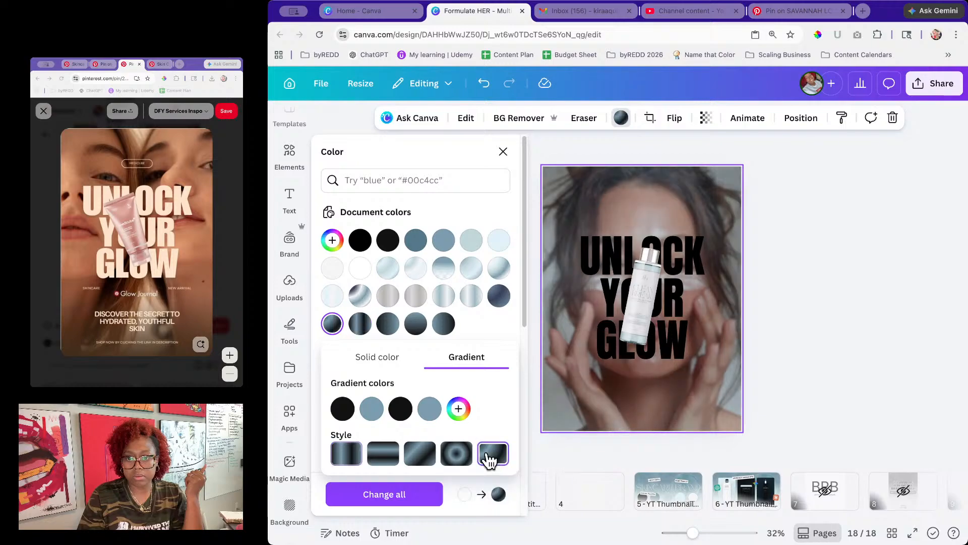
pyautogui.press('Escape')
pyautogui.press('Escape')
# Step: Recolor the UNLOCK YOUR GLOW headline with the pale circular gradient of #f6f6f6, #e3f2f8 and #c1d7d9 from the document colors
pyautogui.click(593, 259)
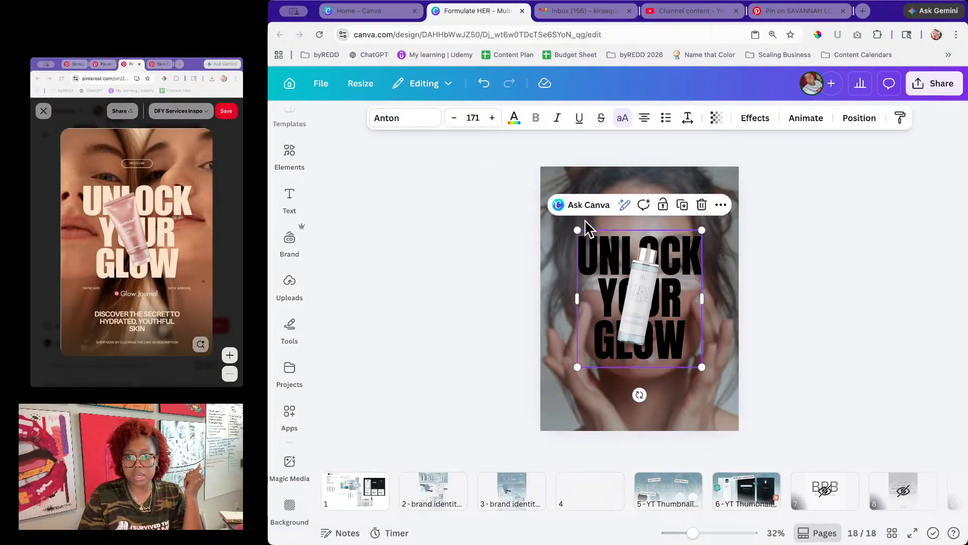
pyautogui.click(517, 119)
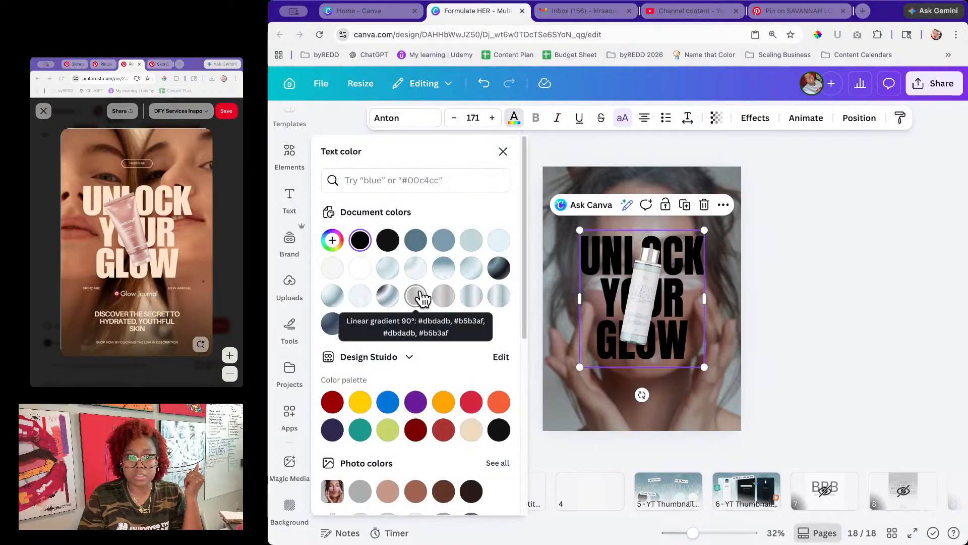
pyautogui.click(415, 269)
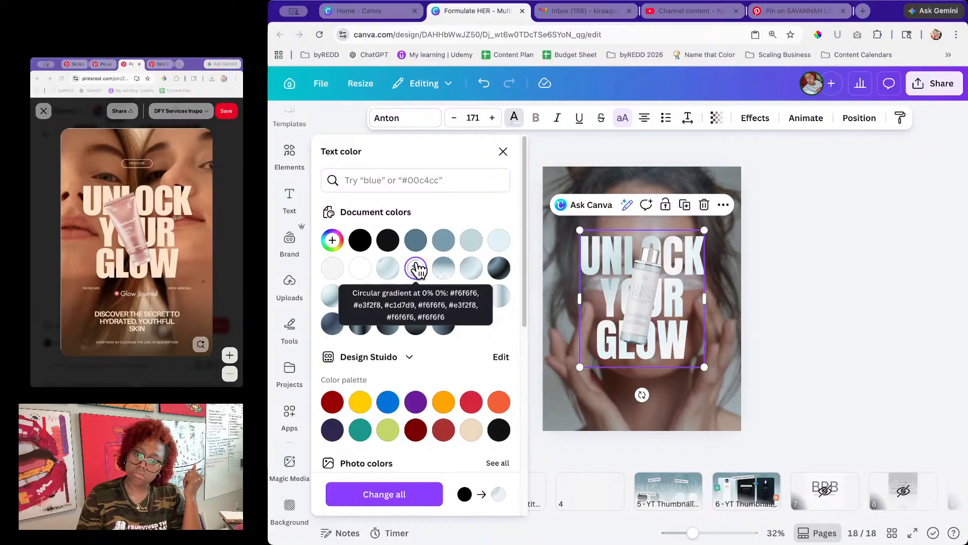
pyautogui.click(470, 269)
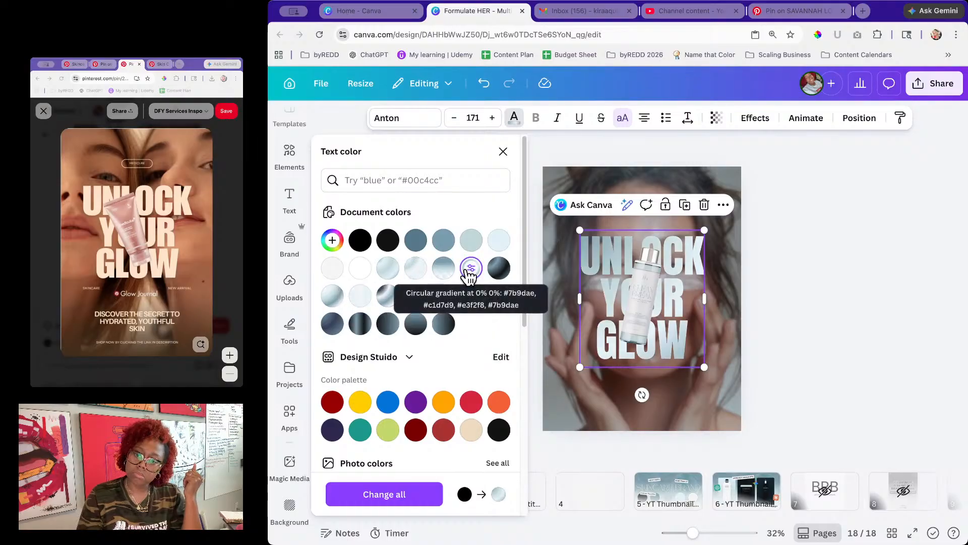
pyautogui.click(388, 269)
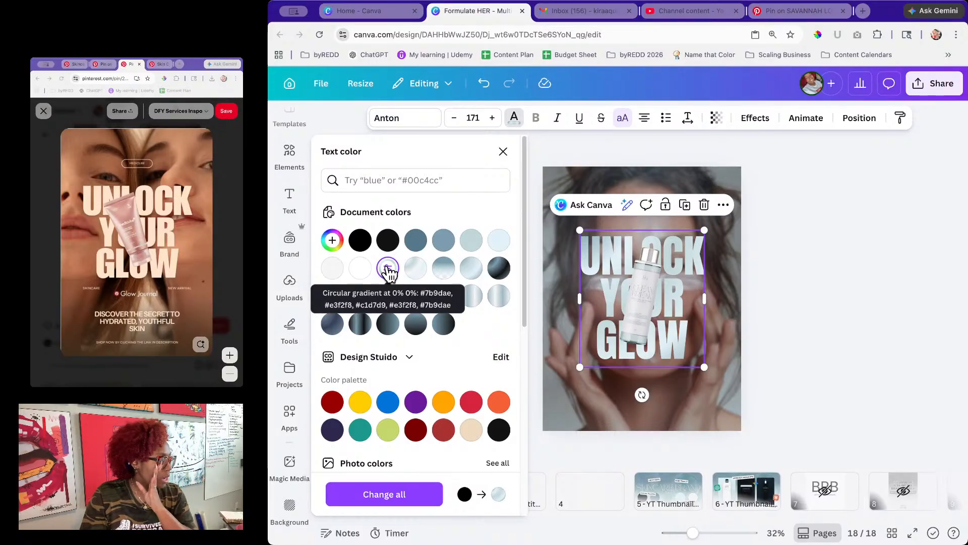
pyautogui.click(415, 272)
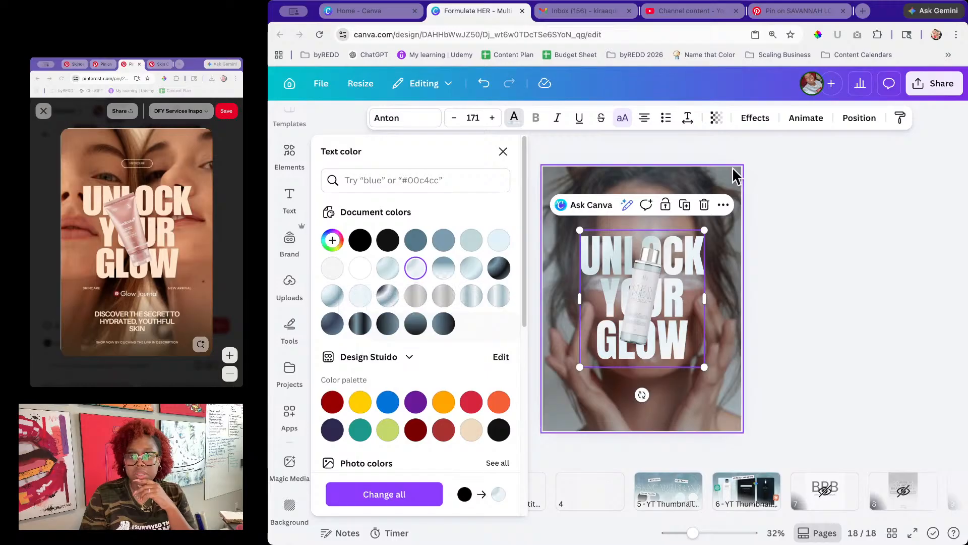
# Step: Apply the Glow effect to the UNLOCK YOUR GLOW headline at an intensity of 100
pyautogui.click(755, 117)
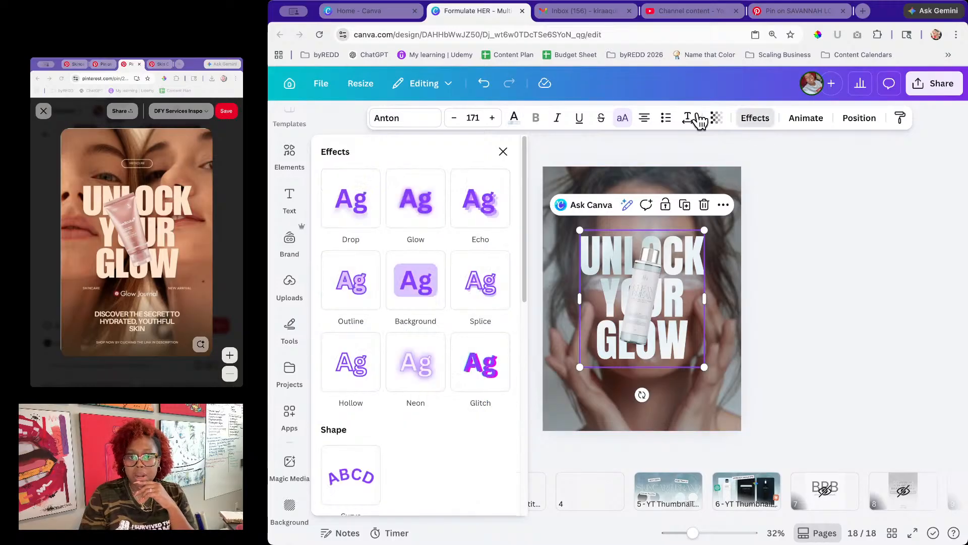
pyautogui.click(421, 203)
pyautogui.moveTo(373, 291); pyautogui.dragTo(432, 293)
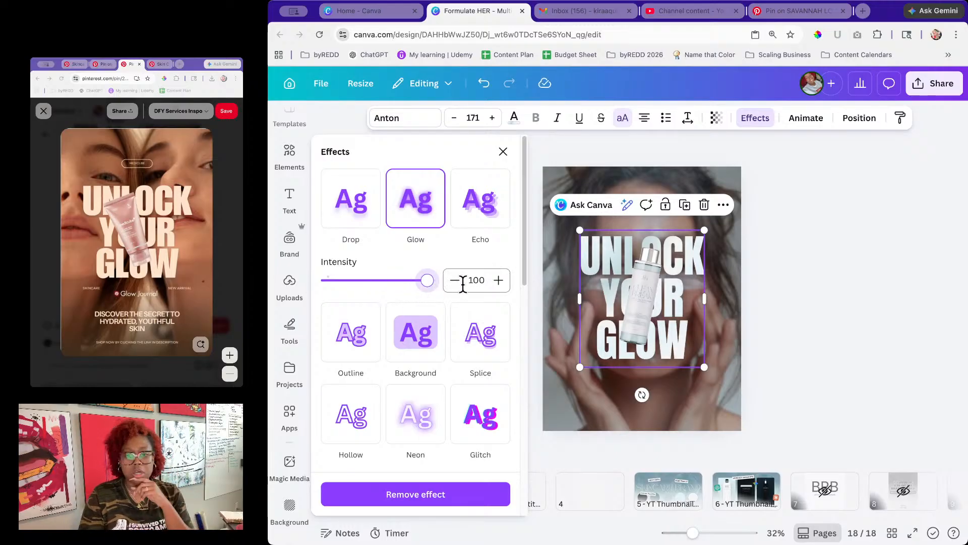
pyautogui.click(850, 297)
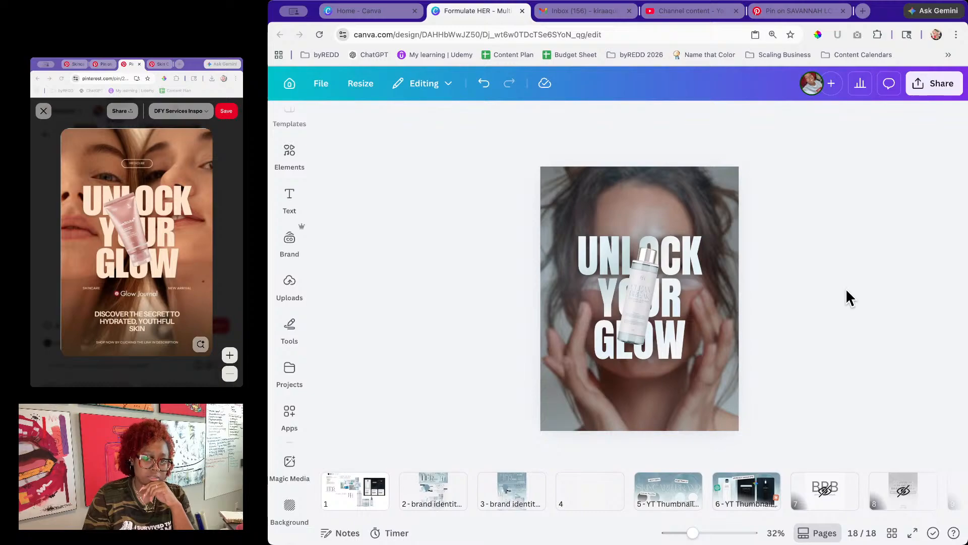
pyautogui.click(640, 313)
pyautogui.click(814, 331)
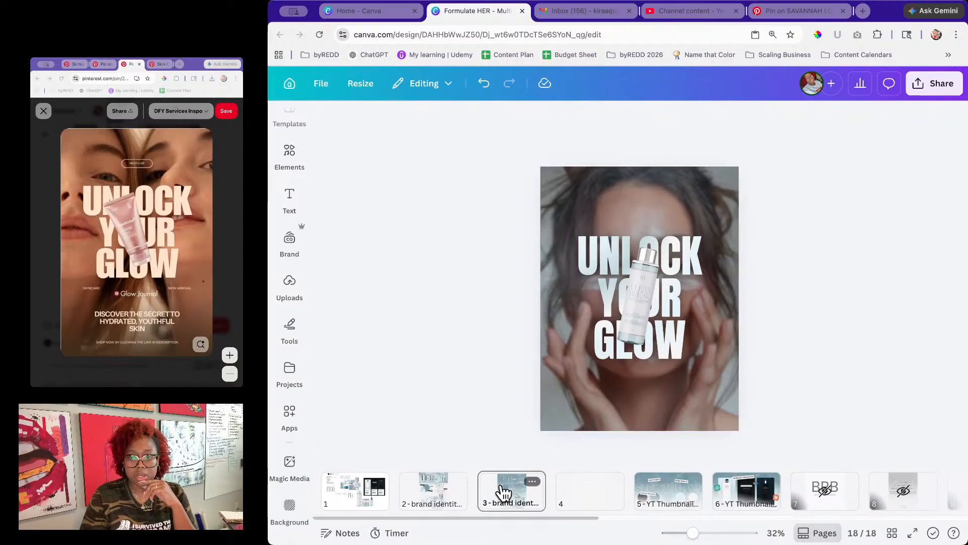
# Step: Copy the FORMULATE HER alternative logo text from page 3 to page 18 and center it above the headline
pyautogui.click(486, 494)
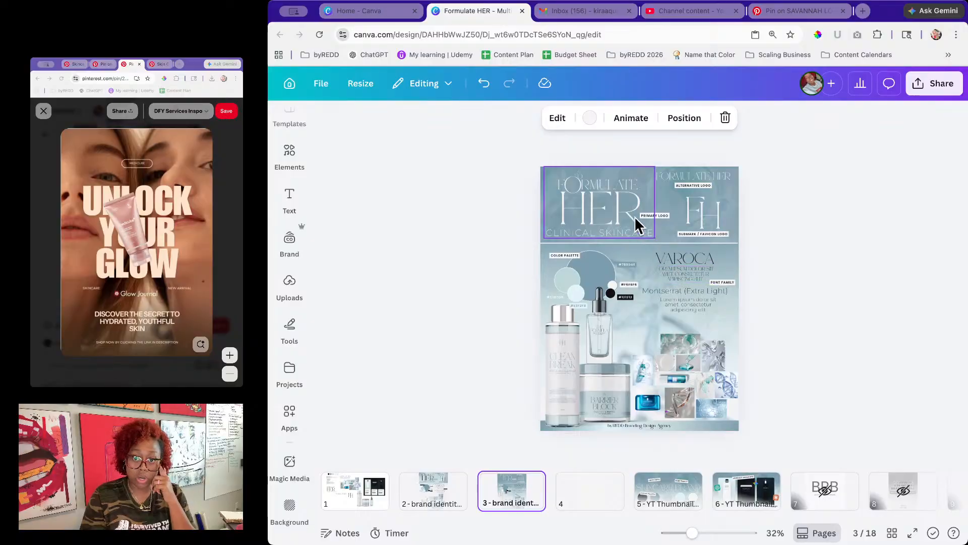
pyautogui.click(676, 178)
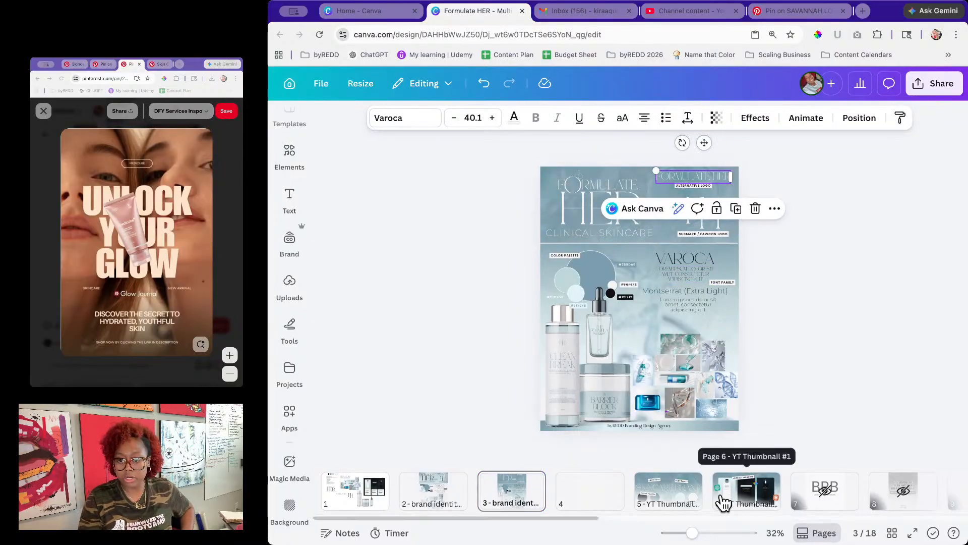
pyautogui.moveTo(681, 520); pyautogui.dragTo(871, 520)
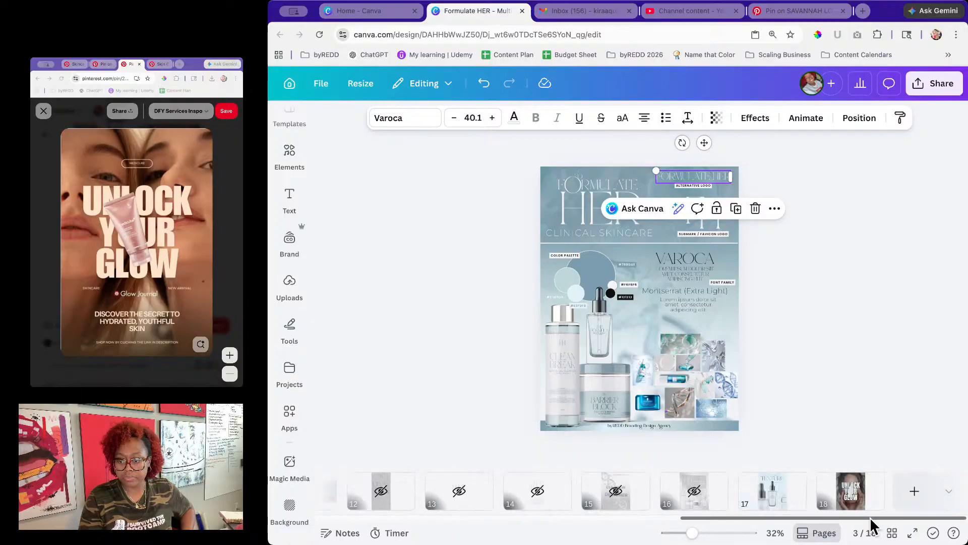
pyautogui.click(848, 497)
pyautogui.press('super+v')
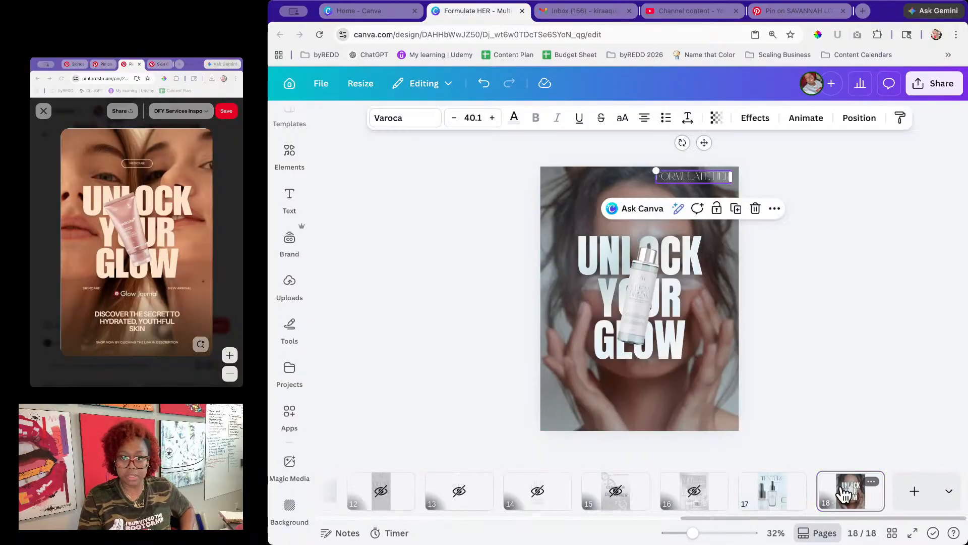
pyautogui.moveTo(700, 176); pyautogui.dragTo(645, 184)
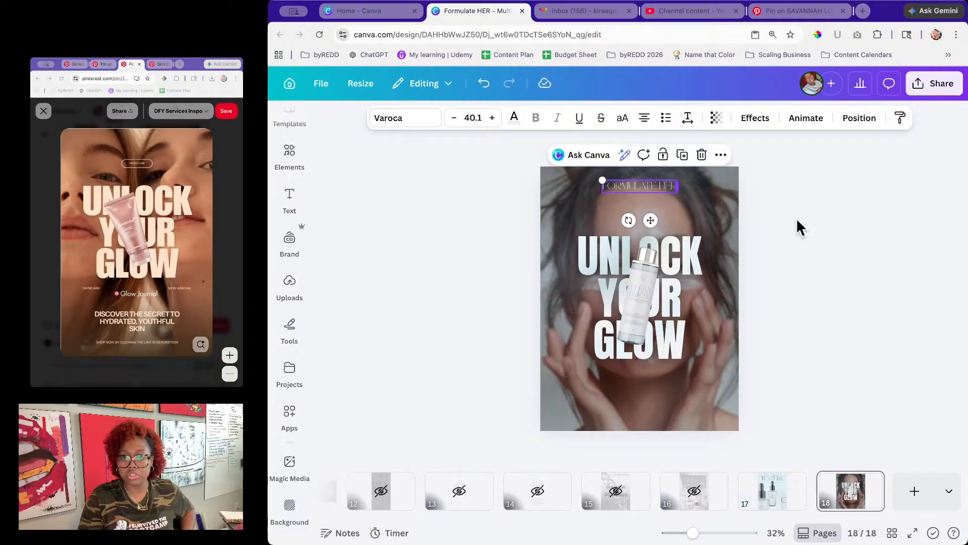
pyautogui.click(798, 222)
# Step: Apply the Glow effect to the FORMULATE HER logo text at an intensity of 100
pyautogui.click(673, 186)
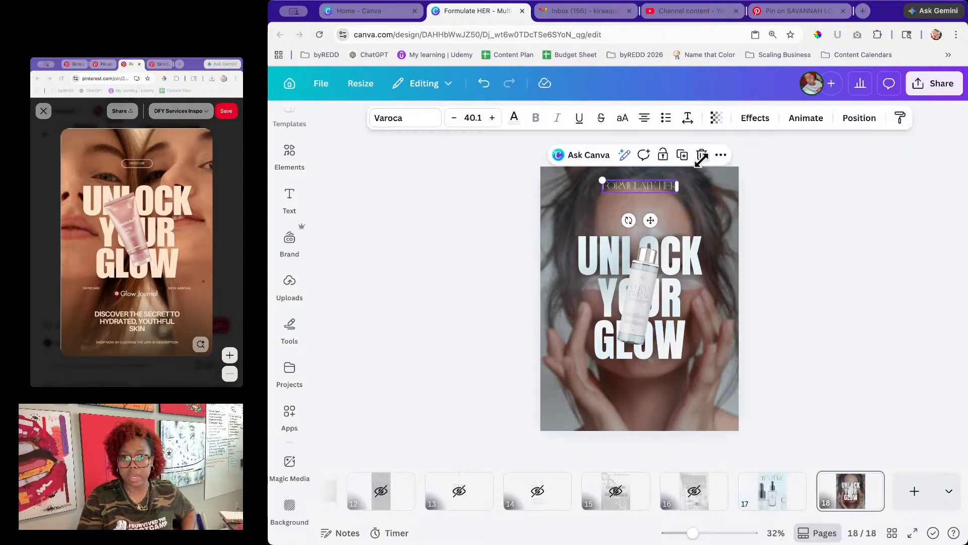
pyautogui.click(751, 121)
pyautogui.click(429, 214)
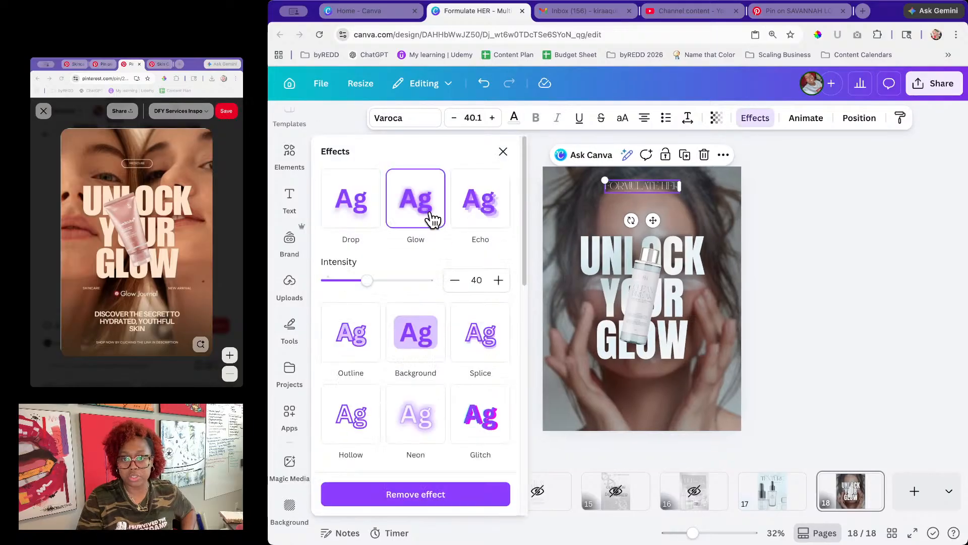
pyautogui.moveTo(367, 280); pyautogui.dragTo(499, 288)
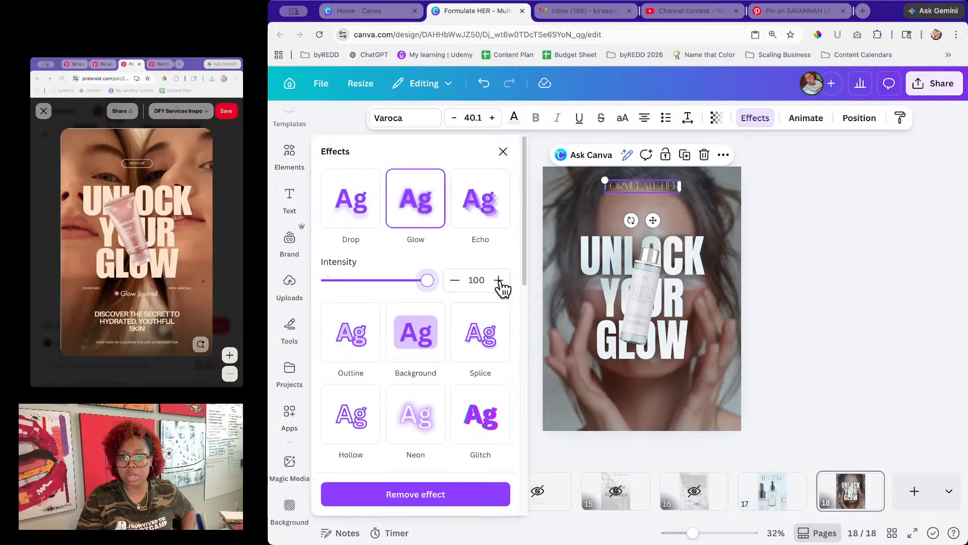
pyautogui.click(803, 268)
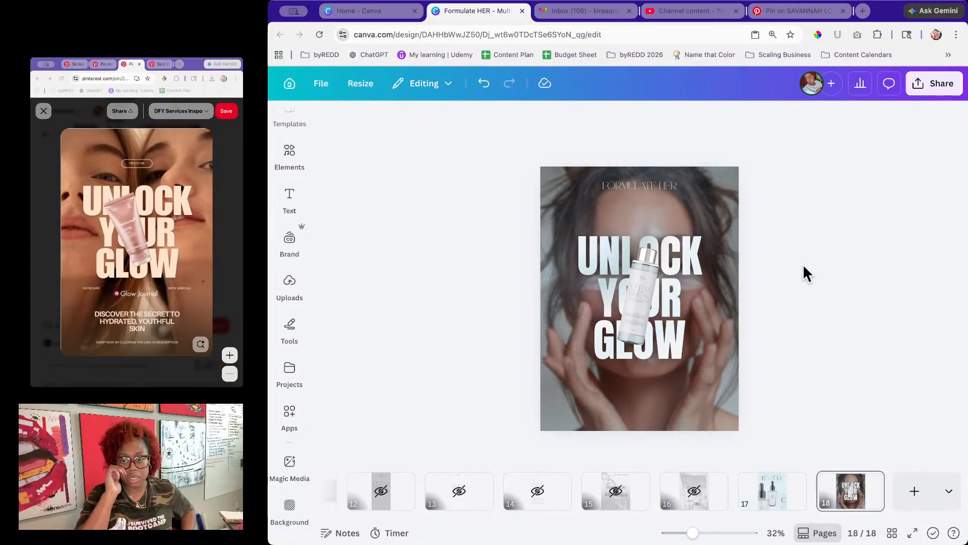
# Step: Duplicate the UNLOCK YOUR GLOW headline and align the copy exactly over the original, in front of the bottle
pyautogui.click(688, 359)
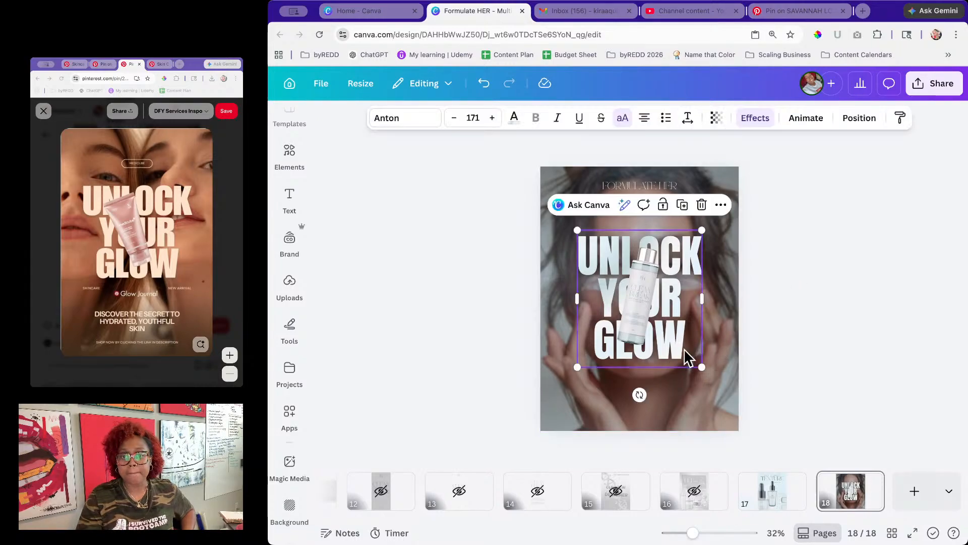
pyautogui.click(750, 117)
pyautogui.click(832, 209)
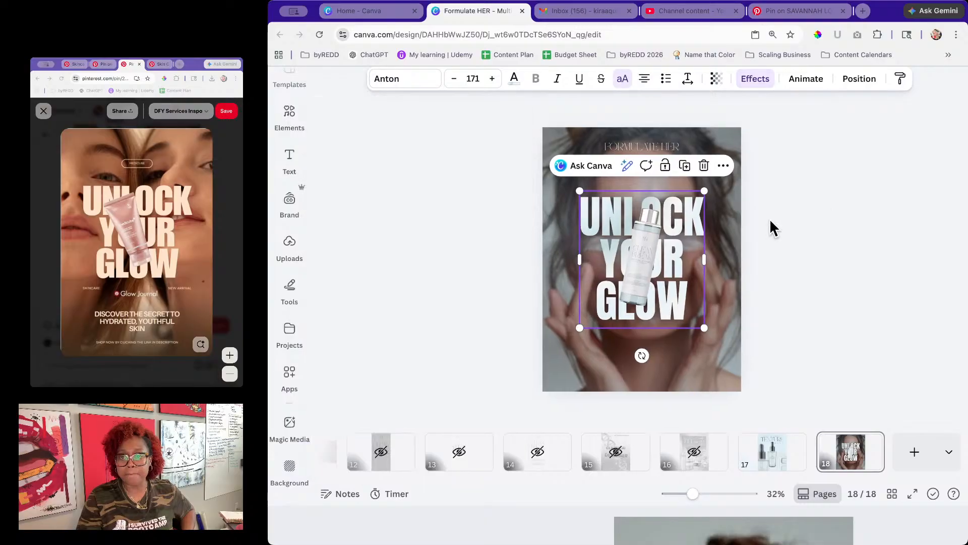
pyautogui.click(722, 238)
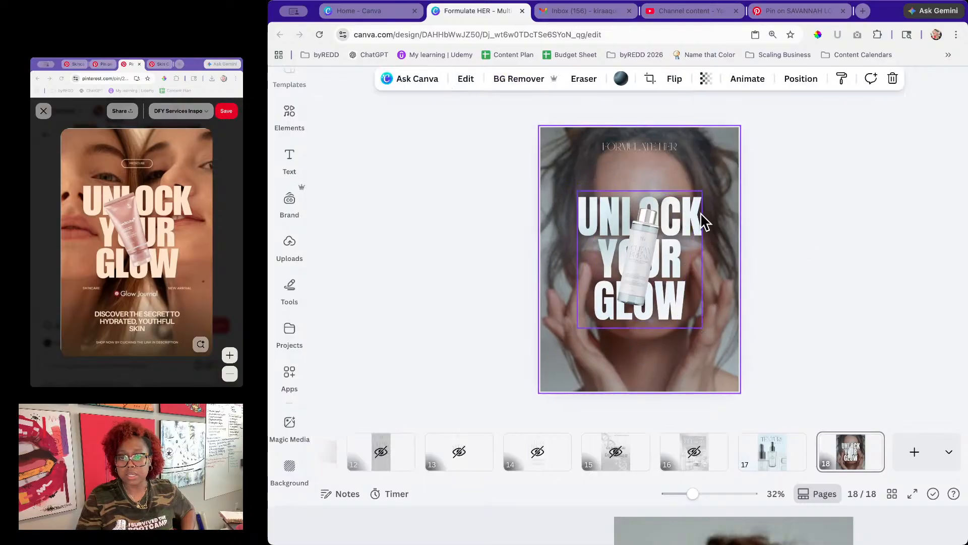
pyautogui.click(702, 219)
pyautogui.click(684, 168)
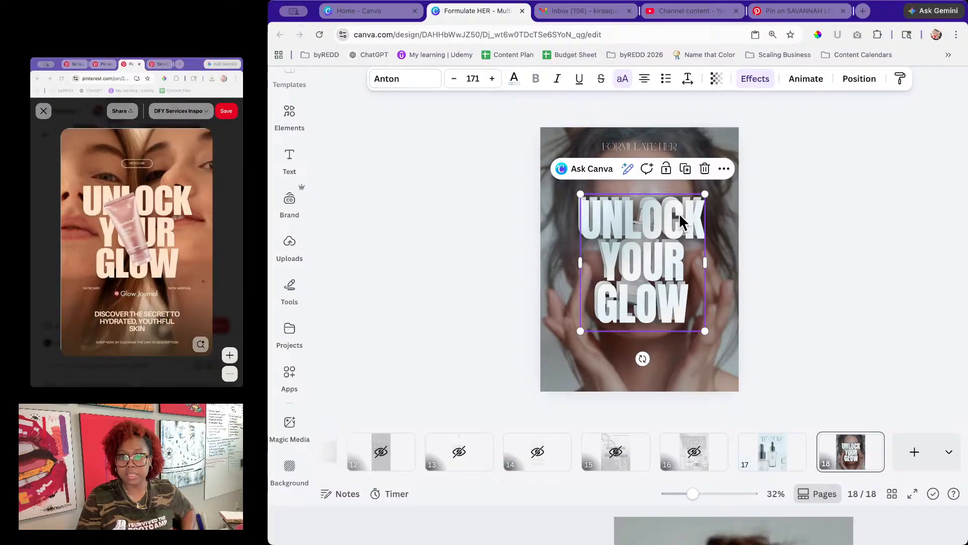
pyautogui.moveTo(676, 215); pyautogui.dragTo(675, 251)
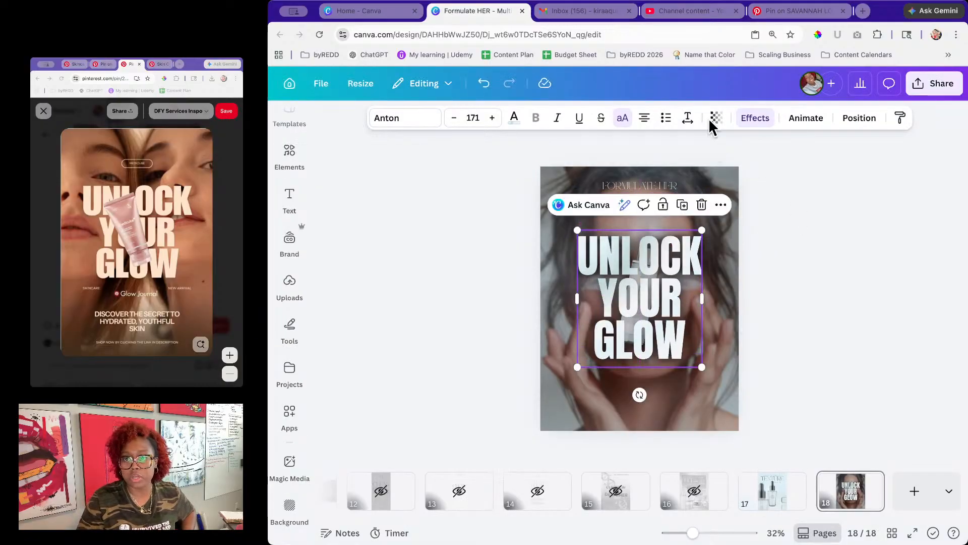
# Step: Apply the Neon effect to the duplicated UNLOCK YOUR GLOW headline at an intensity of 50
pyautogui.click(755, 119)
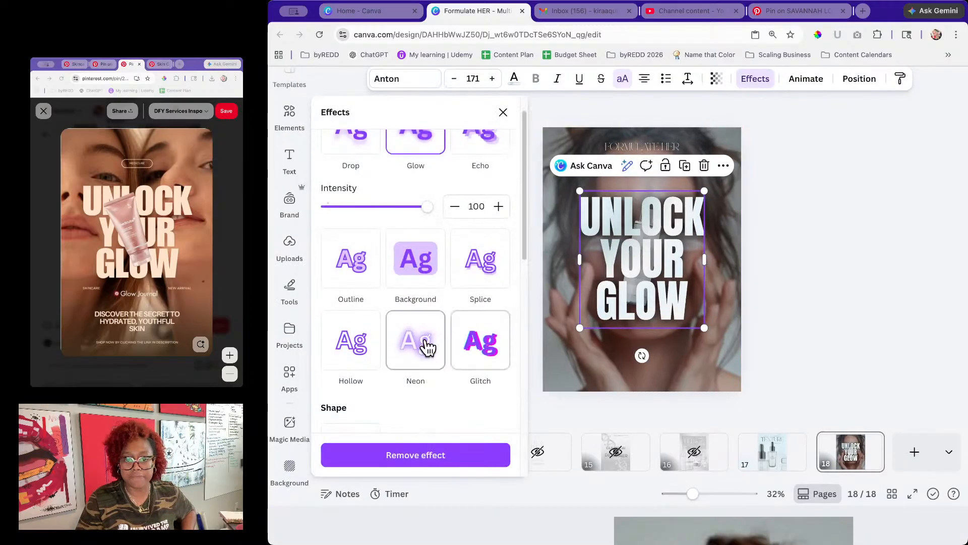
pyautogui.click(424, 342)
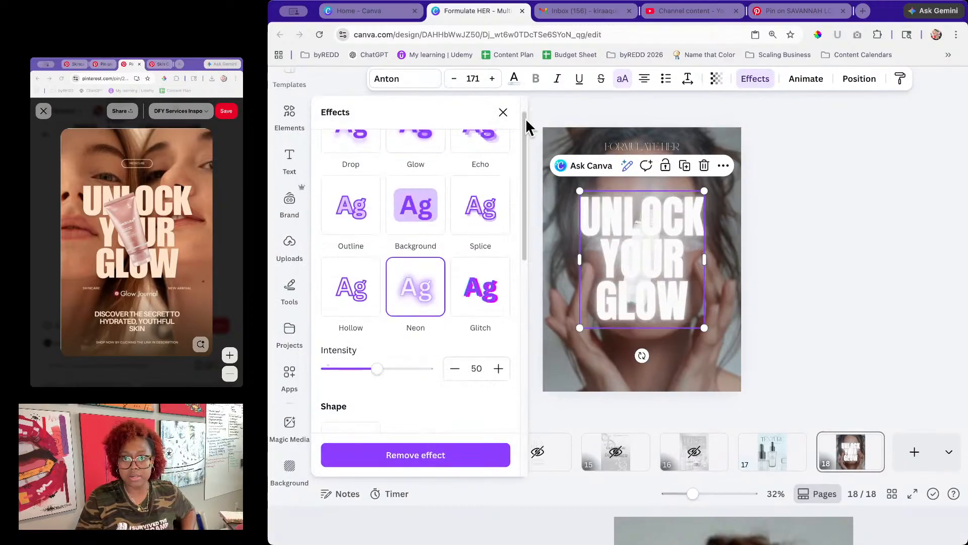
# Step: Set the UNLOCK YOUR GLOW headline's text colour to Light azure (#e3f2f8)
pyautogui.click(514, 81)
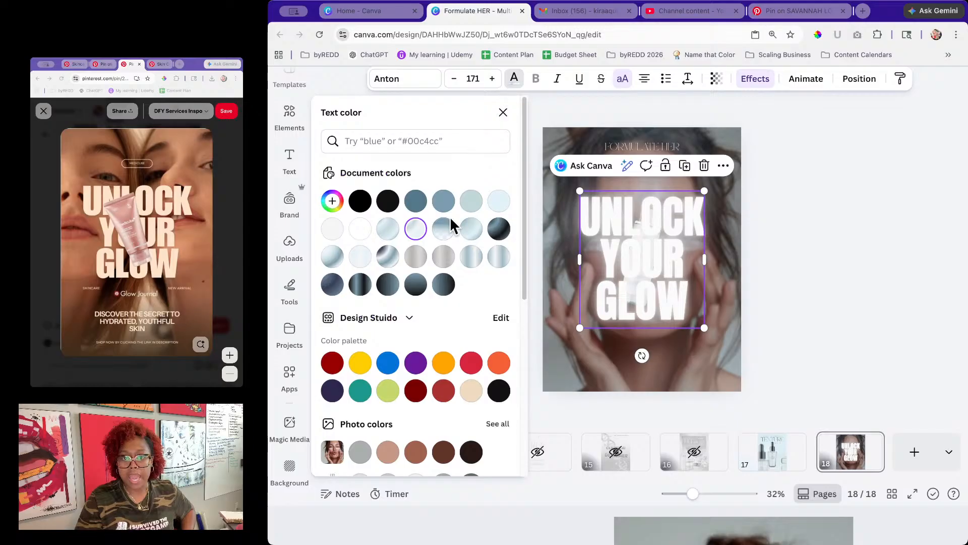
pyautogui.click(471, 202)
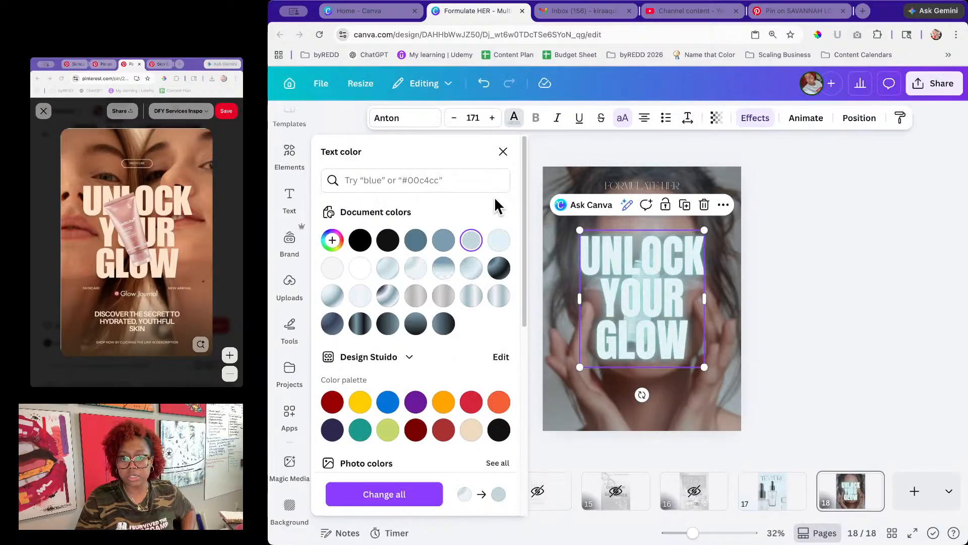
pyautogui.click(499, 240)
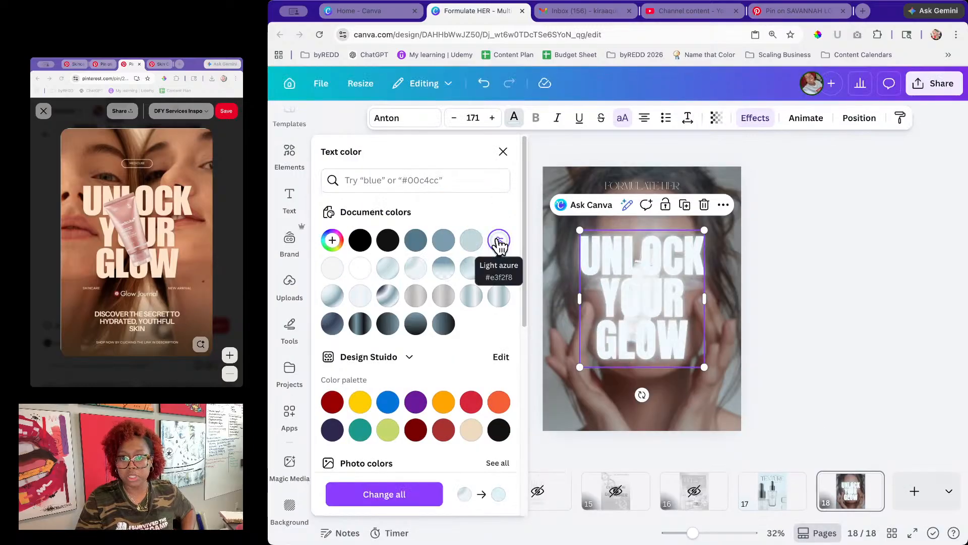
# Step: Move the headline's layer down to just above the background photo so the product bottle overlaps it
pyautogui.click(851, 129)
pyautogui.moveTo(438, 261); pyautogui.dragTo(459, 396)
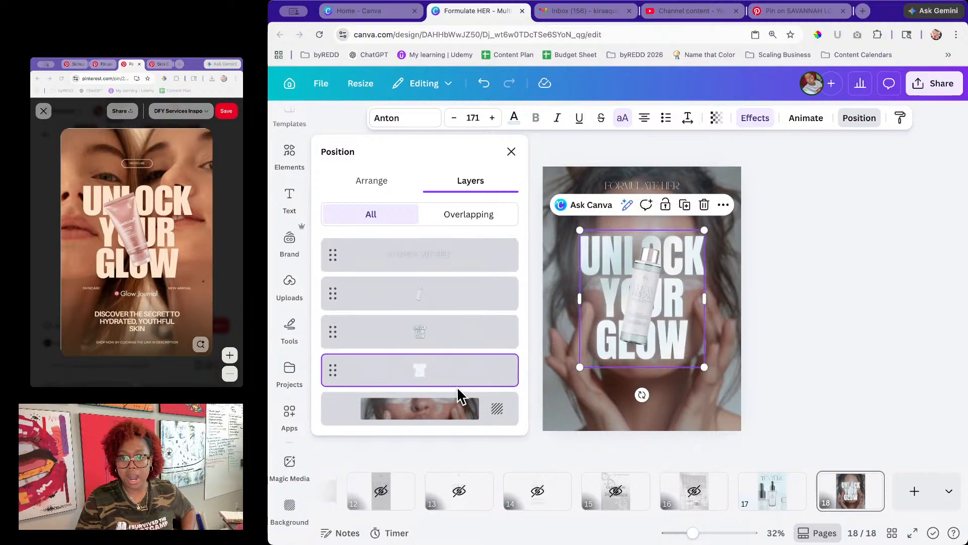
pyautogui.click(869, 326)
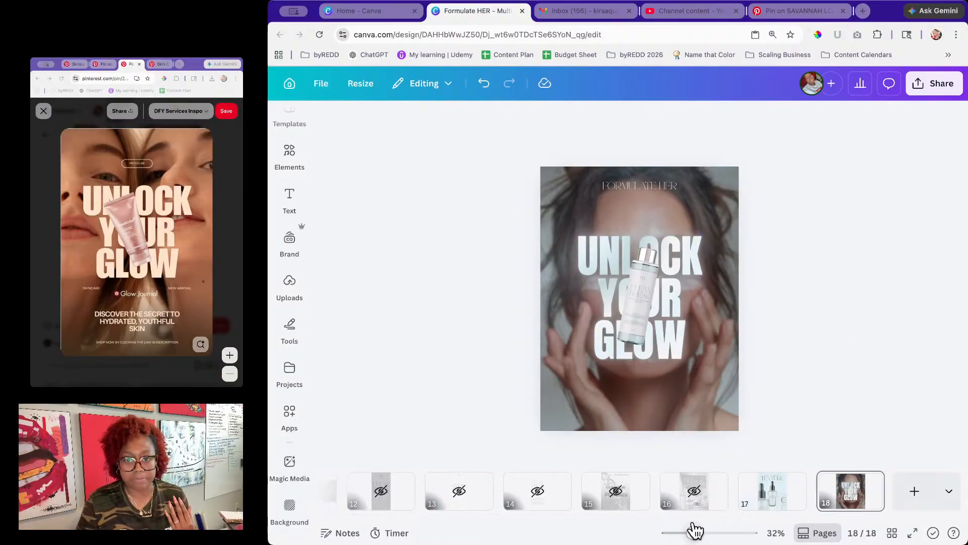
# Step: Add a subheading text box to the page and enlarge it to font size 49.7
pyautogui.click(289, 157)
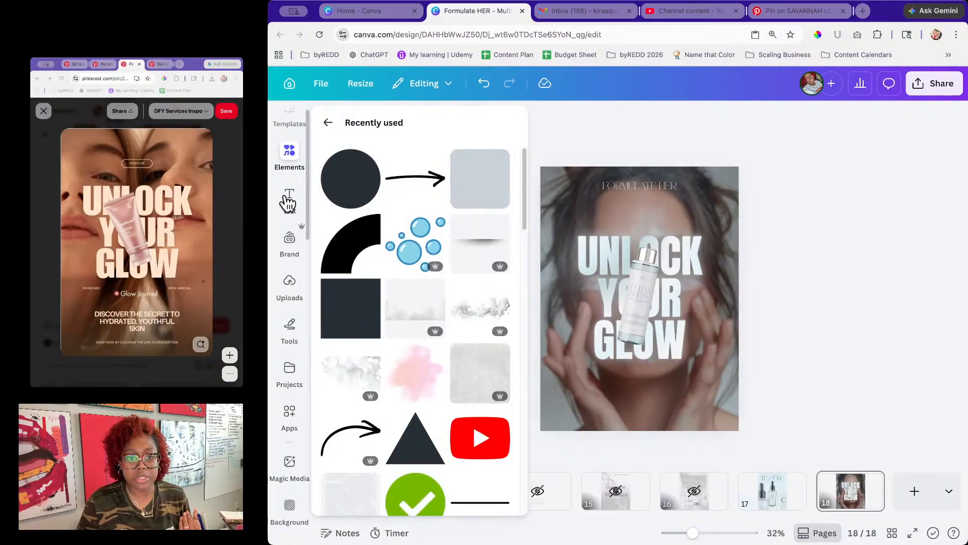
pyautogui.click(289, 199)
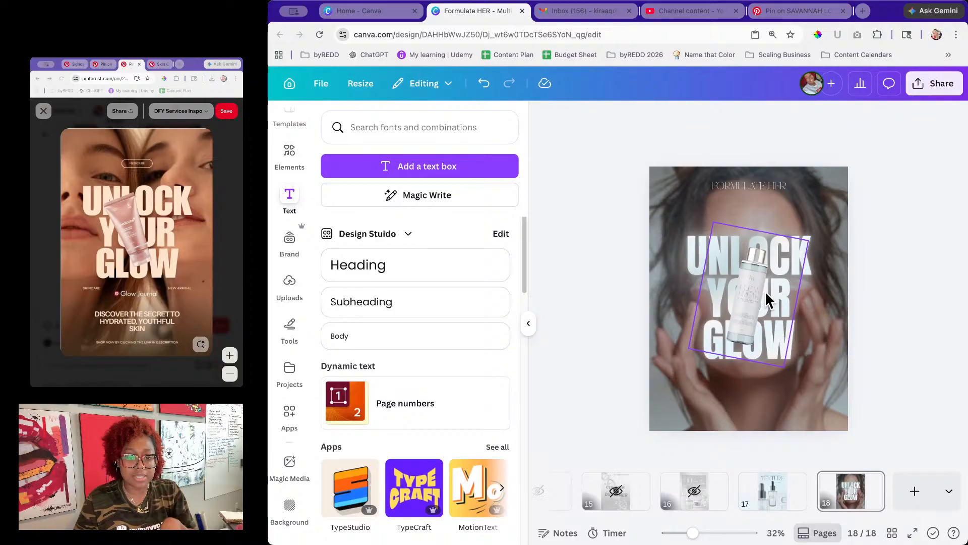
pyautogui.click(408, 317)
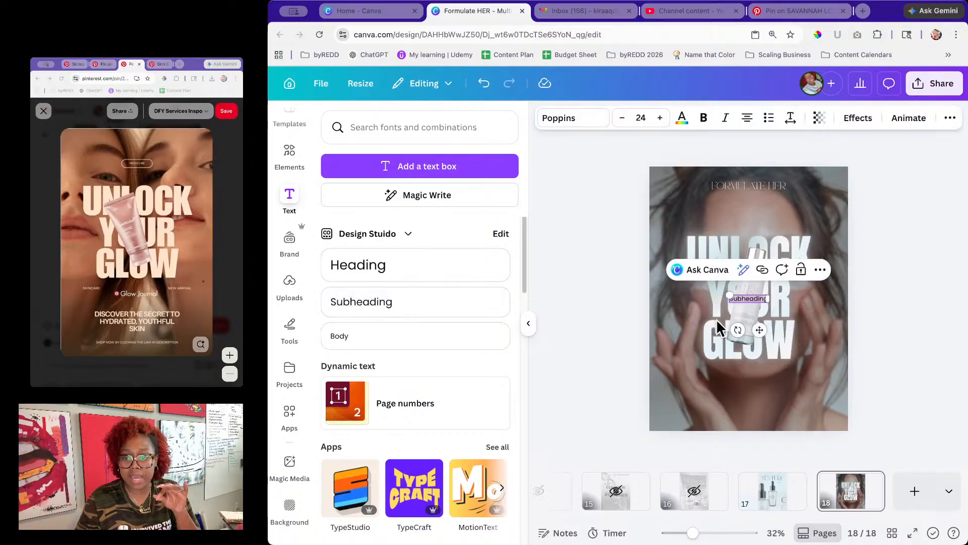
pyautogui.moveTo(726, 296); pyautogui.dragTo(689, 287)
pyautogui.click(129, 312)
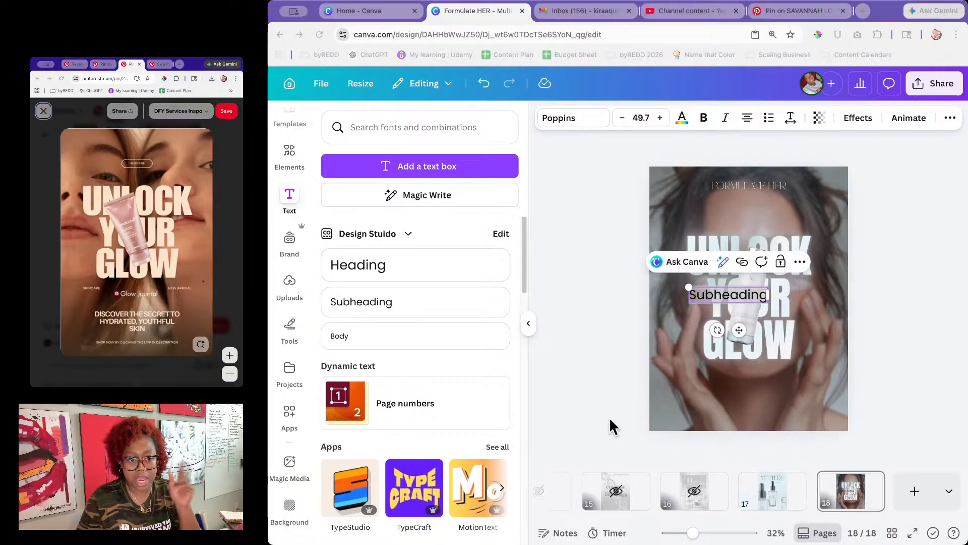
# Step: Replace the subheading placeholder with "shop now by clicking the link in description"
pyautogui.doubleClick(726, 296)
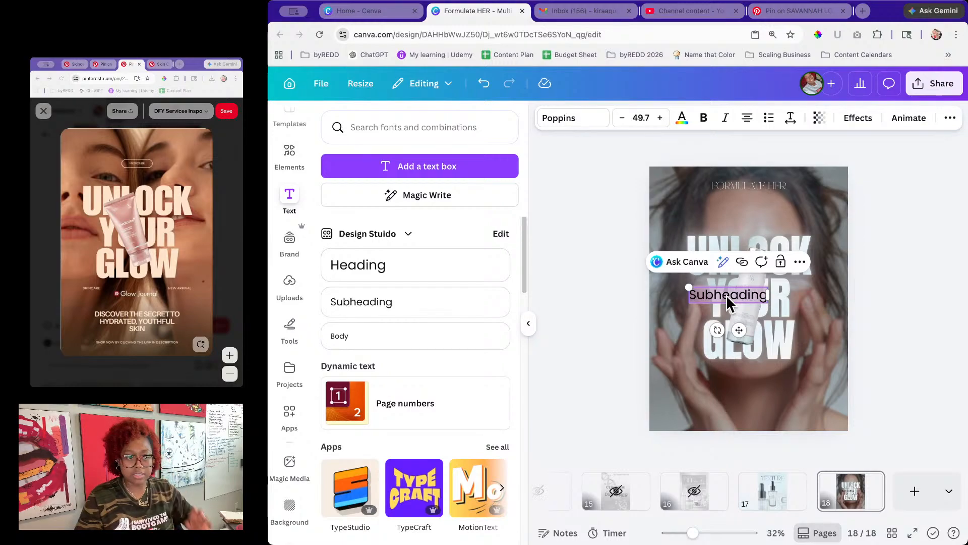
pyautogui.write('shop[ np')
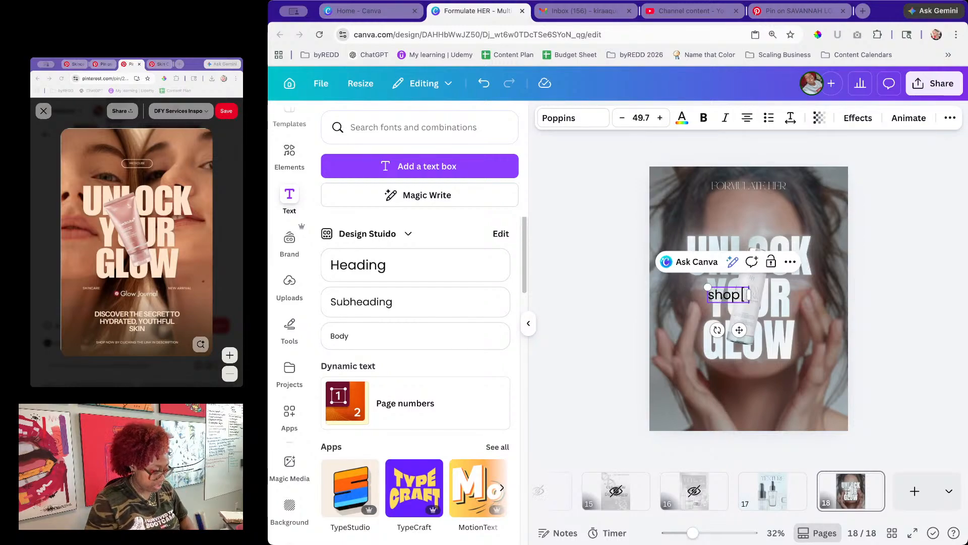
pyautogui.press('BackSpace')
pyautogui.press('BackSpace')
pyautogui.press('BackSpace')
pyautogui.press('BackSpace')
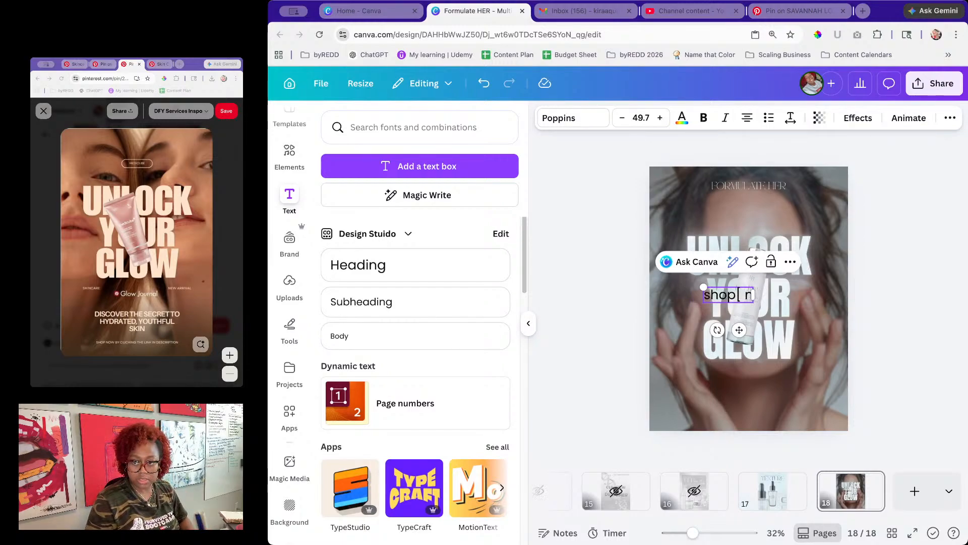
pyautogui.write('now')
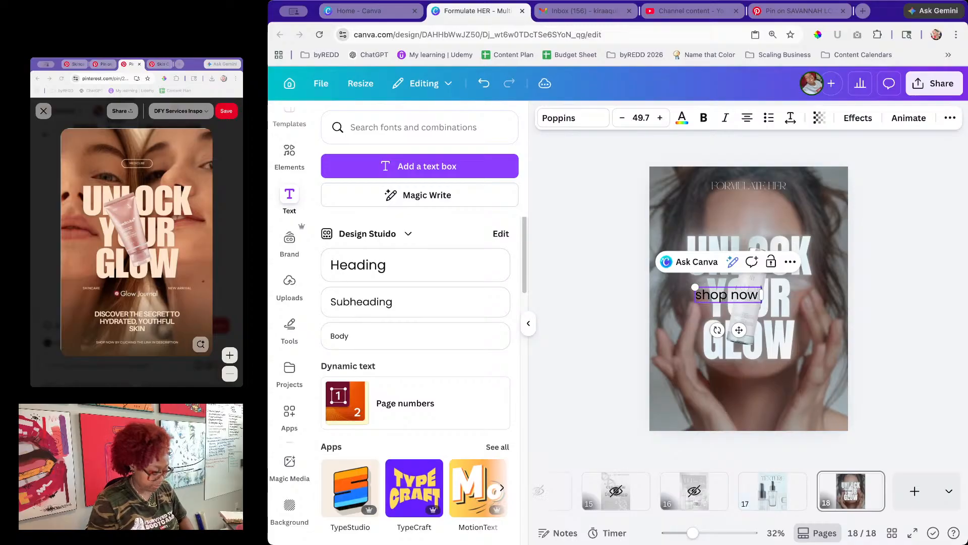
pyautogui.write(' by clickin')
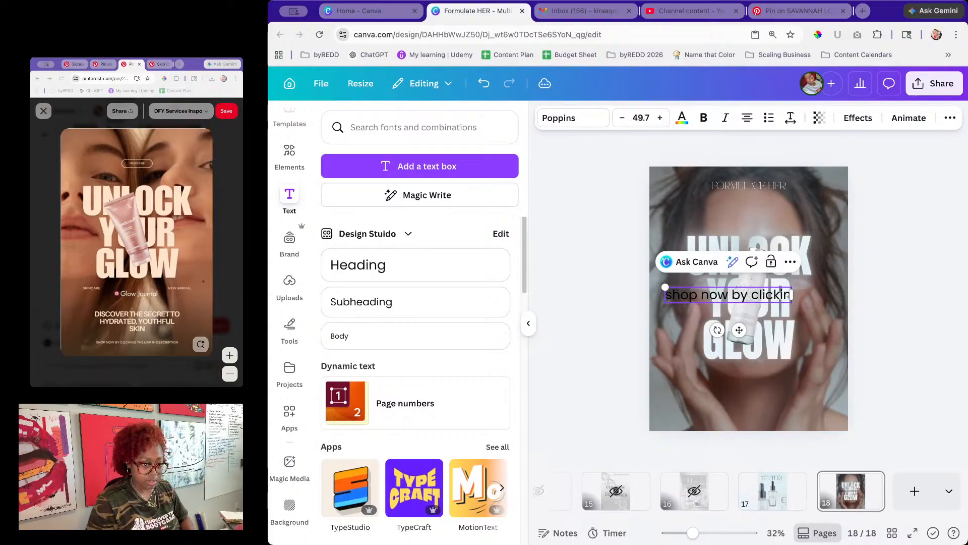
pyautogui.write('g the link in descrip')
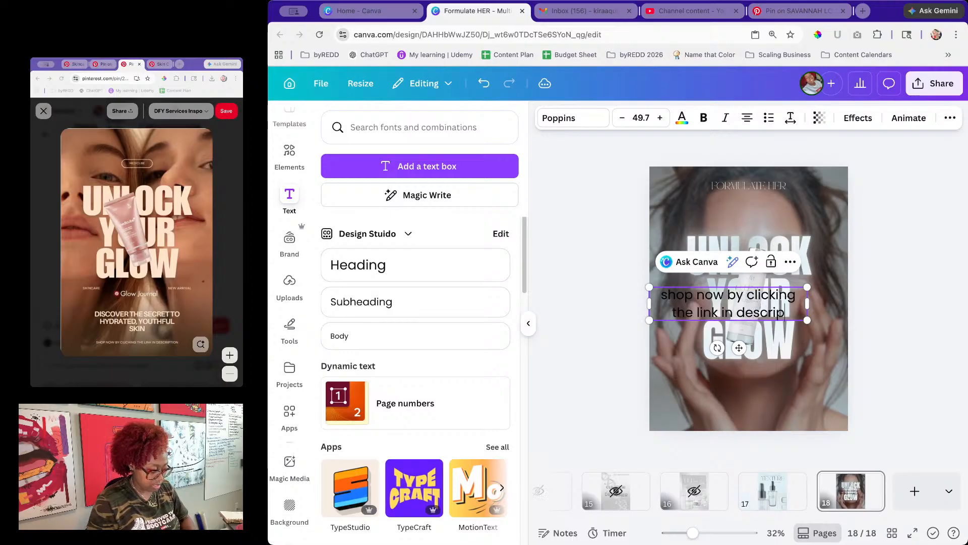
pyautogui.write('tion')
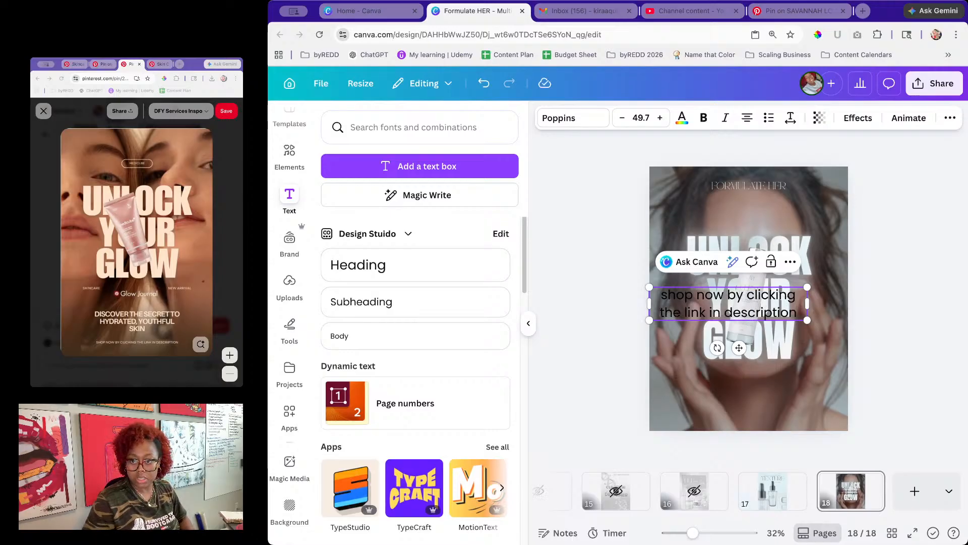
pyautogui.press('Escape')
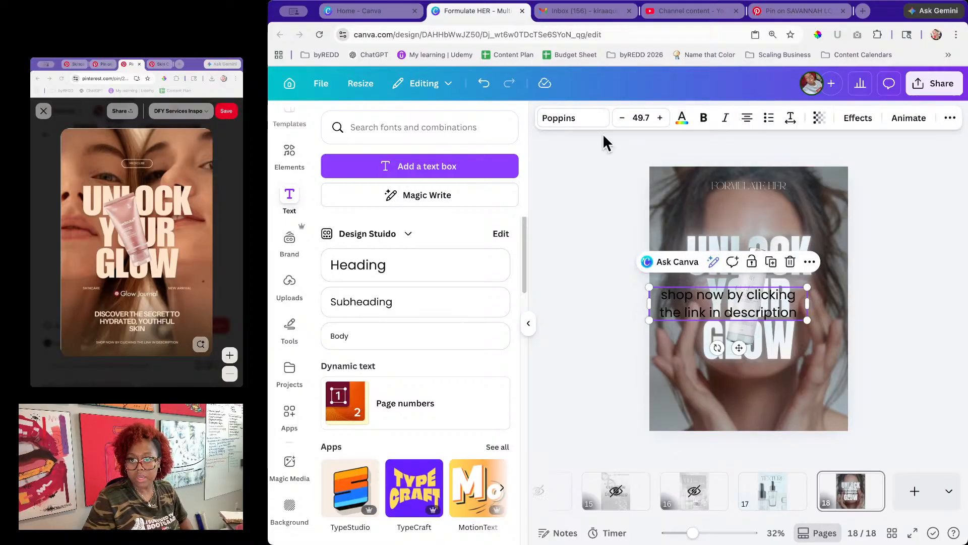
# Step: Set the call-to-action text's font to Montserrat Regular and make it all uppercase
pyautogui.click(561, 121)
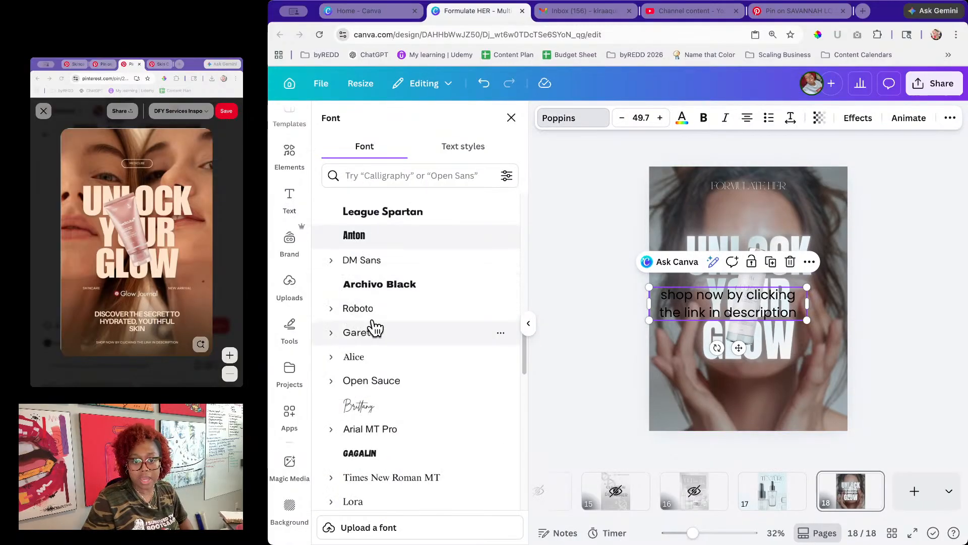
pyautogui.click(331, 306)
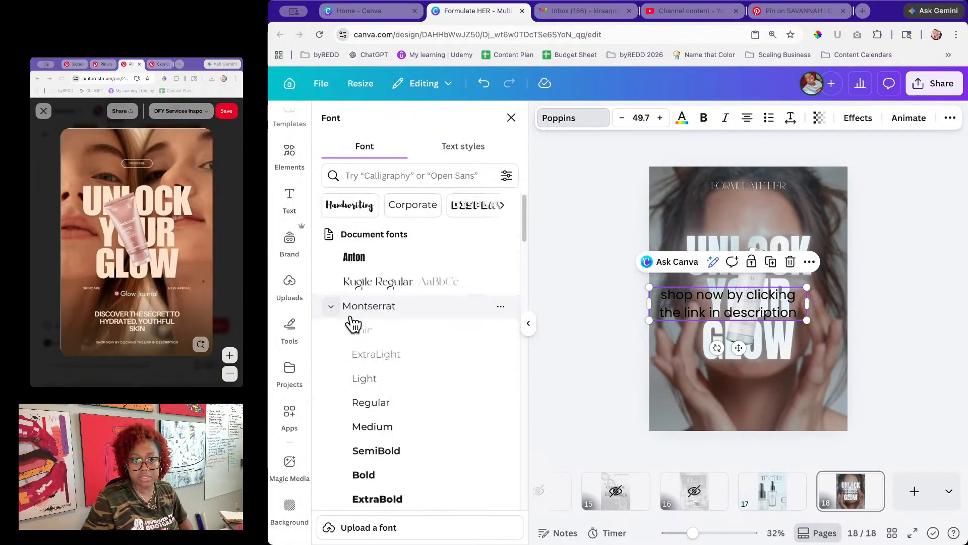
pyautogui.click(402, 359)
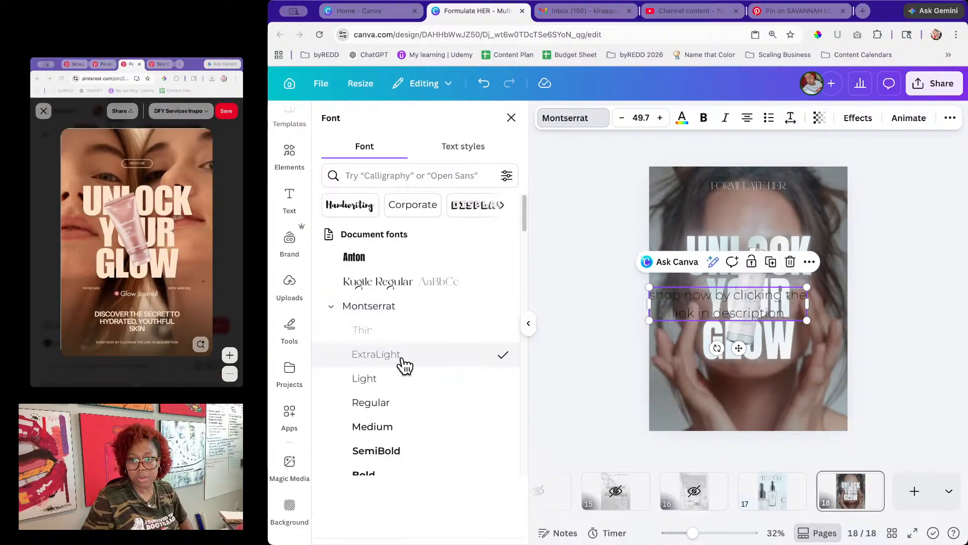
pyautogui.click(397, 410)
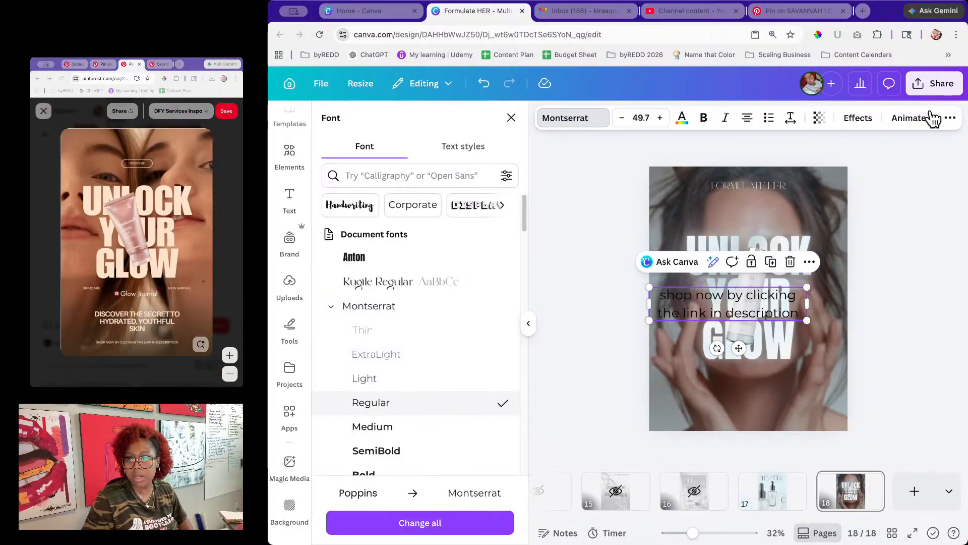
pyautogui.click(951, 119)
pyautogui.click(874, 146)
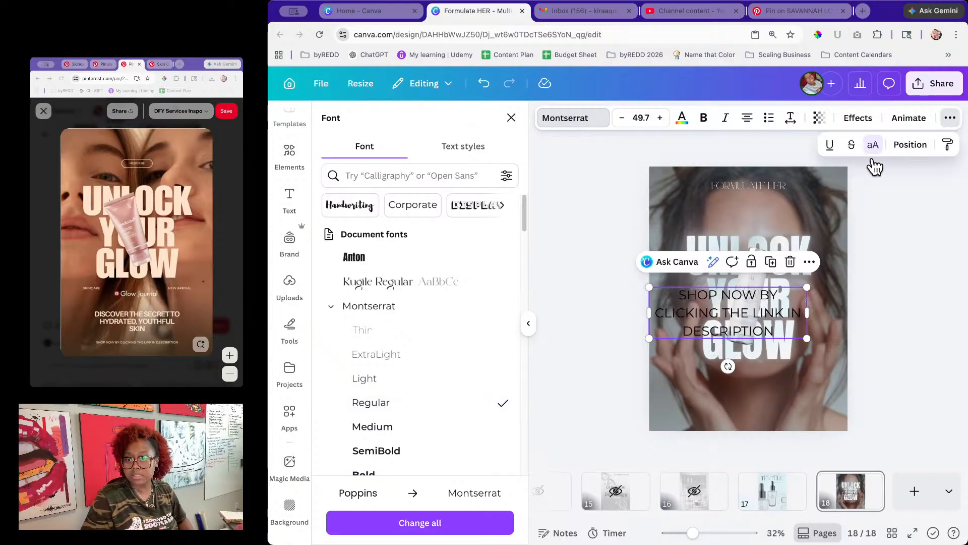
# Step: Fit the call-to-action text on one line at font size 22 and place it near the page's bottom edge
pyautogui.moveTo(807, 313); pyautogui.dragTo(965, 314)
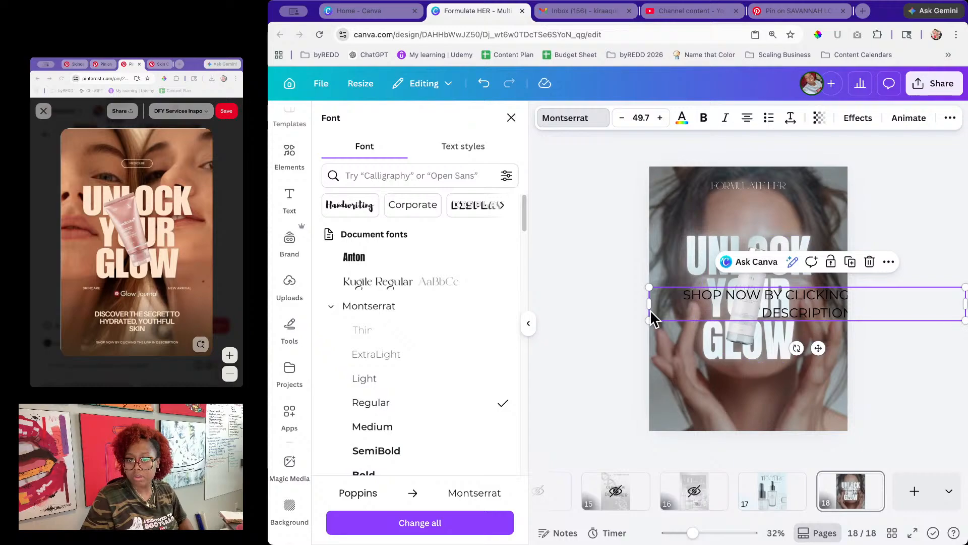
pyautogui.moveTo(648, 303); pyautogui.dragTo(808, 332)
pyautogui.moveTo(893, 331); pyautogui.dragTo(756, 434)
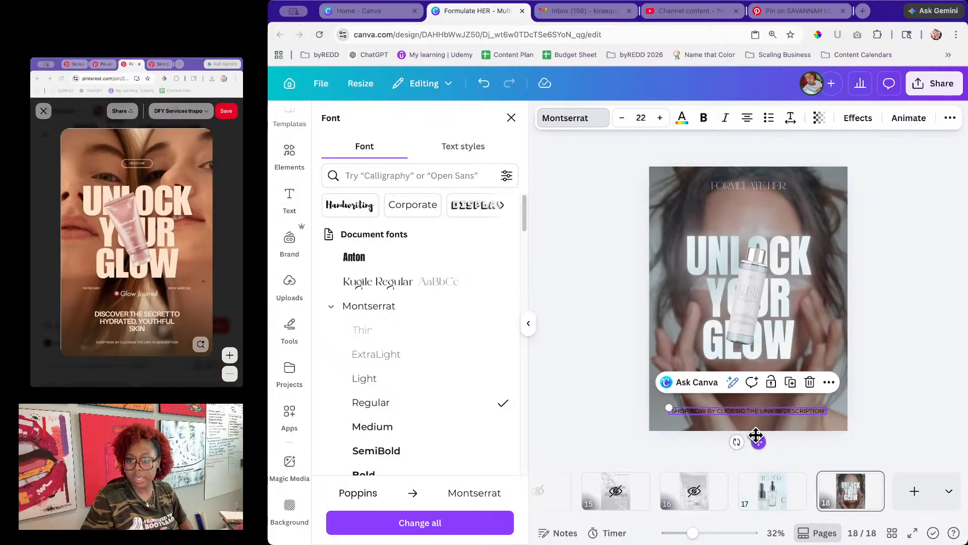
# Step: Colour the call-to-action text Light azure (#e3f2f8) and apply a Glow effect at intensity 100
pyautogui.click(682, 119)
pyautogui.click(496, 207)
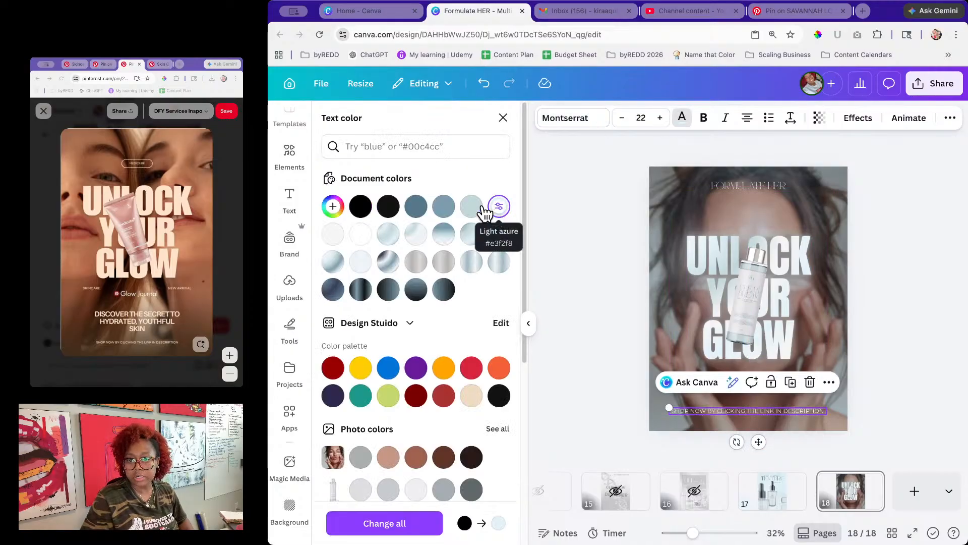
pyautogui.click(821, 120)
pyautogui.click(856, 120)
pyautogui.click(417, 172)
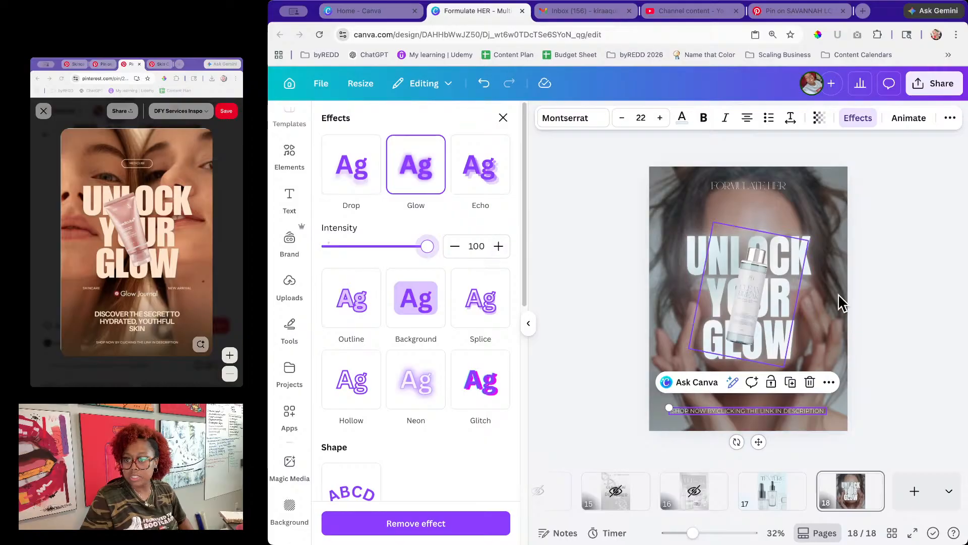
pyautogui.click(888, 311)
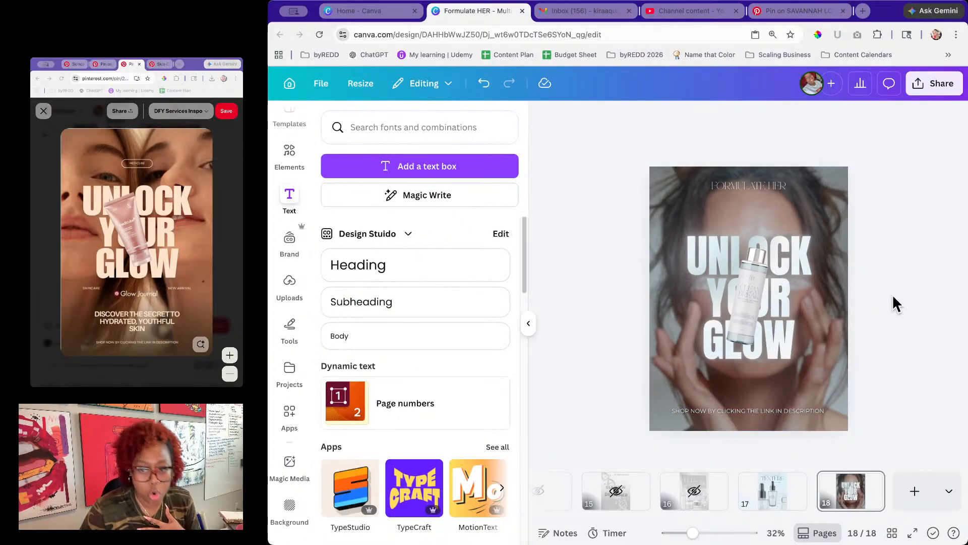
# Step: Duplicate the call-to-action line just above the original and replace the copy's text with "DISCOVER THE SECRET TO HYDRATED SKIN"
pyautogui.click(735, 417)
pyautogui.moveTo(765, 411)
pyautogui.mouseDown()
pyautogui.moveTo(769, 428)
pyautogui.moveTo(758, 426)
pyautogui.mouseUp()
pyautogui.doubleClick(743, 401)
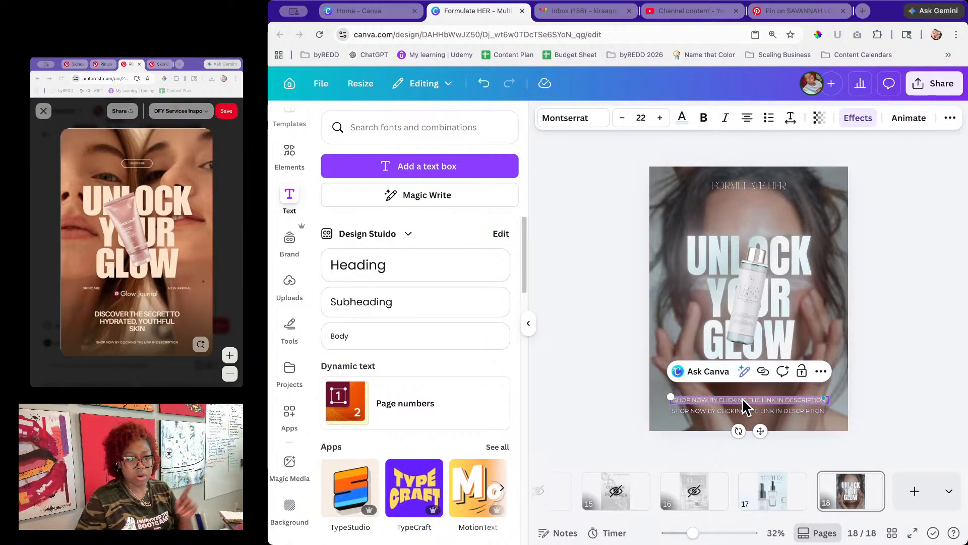
pyautogui.write('DISCOVER')
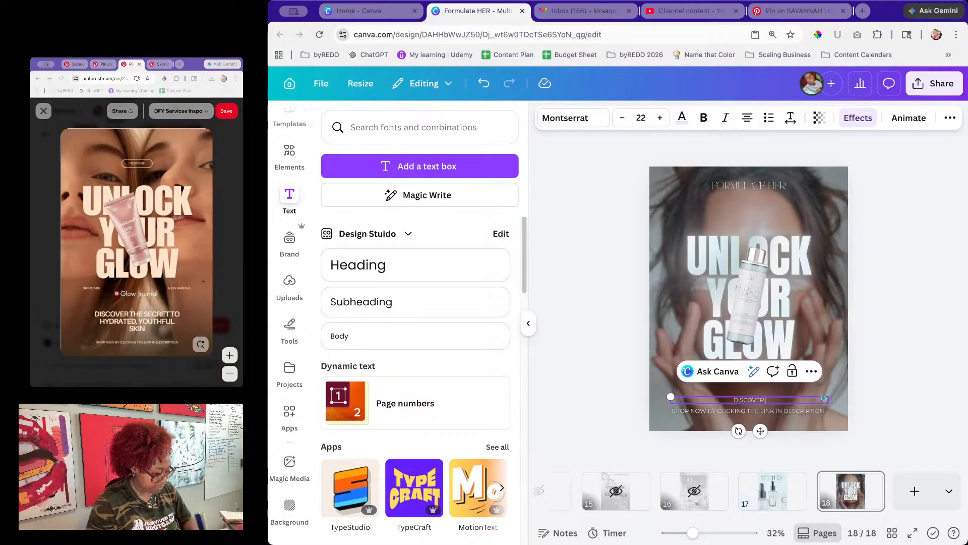
pyautogui.write(' THE SECRET')
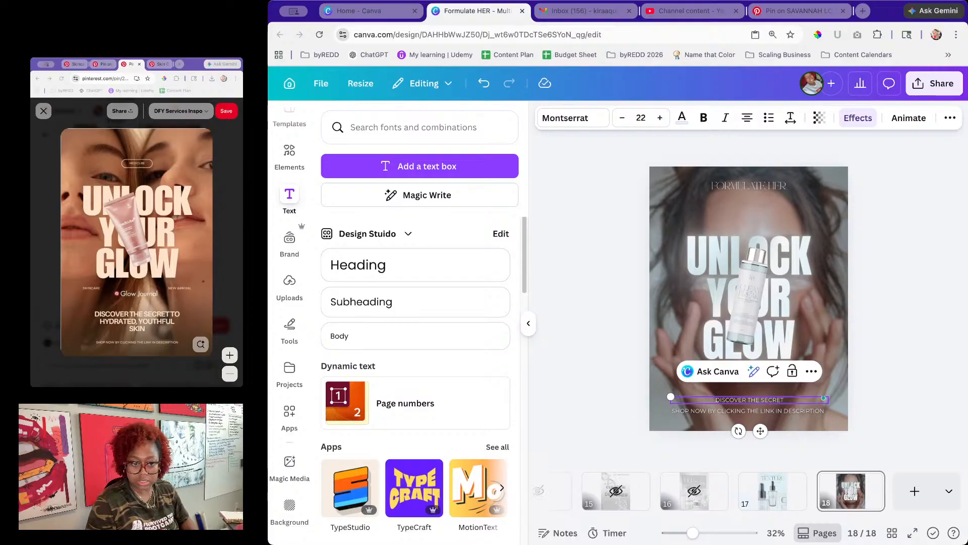
pyautogui.write(' TO H')
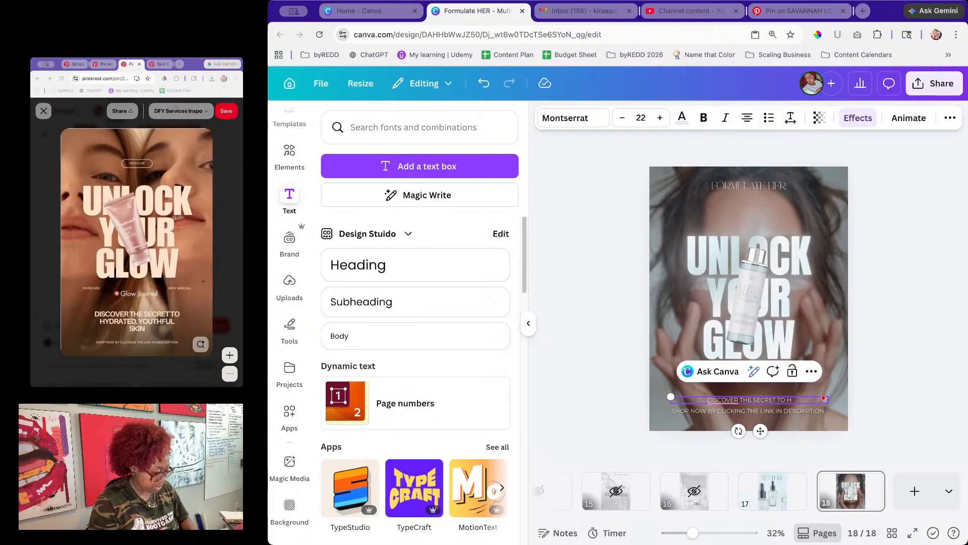
pyautogui.write('YDRATED SKIN')
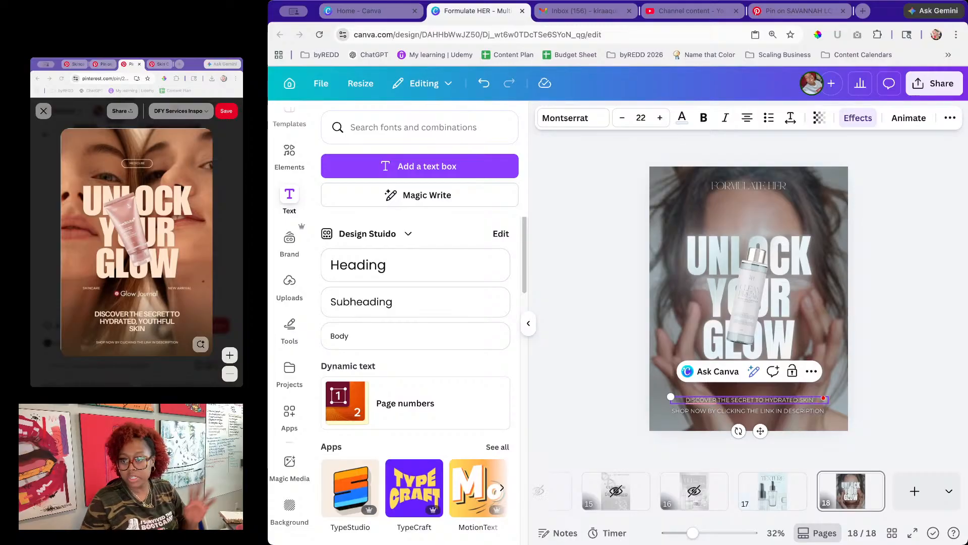
# Step: Narrow the "DISCOVER THE SECRET TO HYDRATED SKIN" text box so its text wraps onto two lines
pyautogui.moveTo(701, 398)
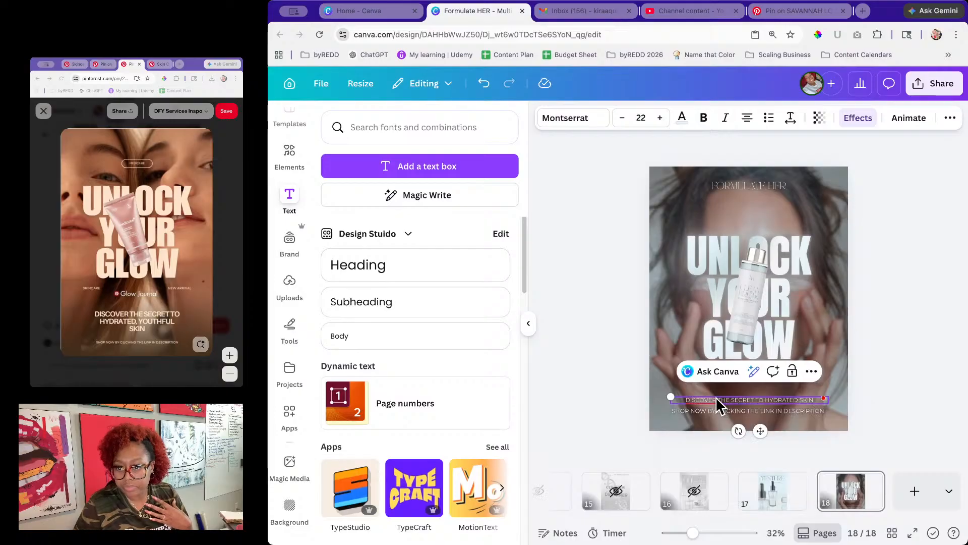
pyautogui.click(903, 402)
pyautogui.click(805, 406)
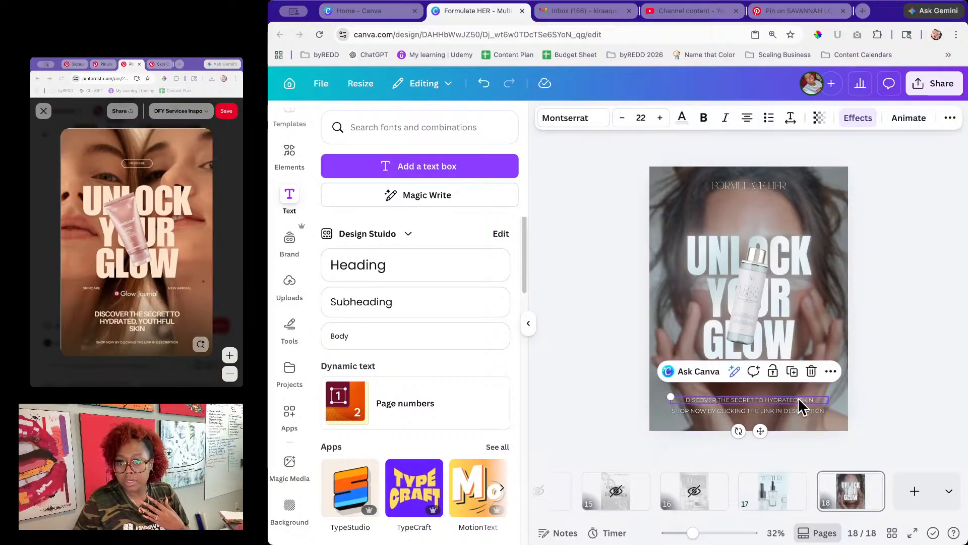
pyautogui.moveTo(827, 400); pyautogui.dragTo(755, 409)
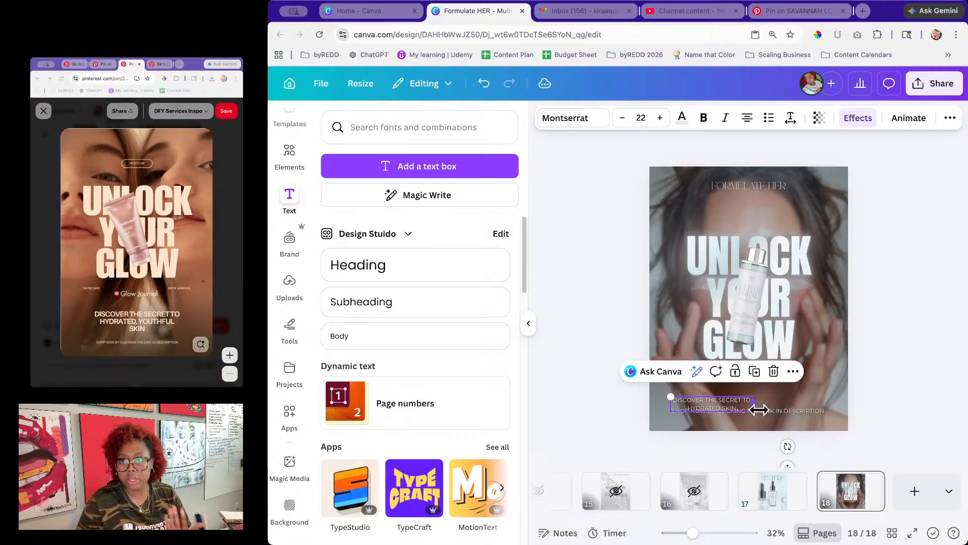
# Step: Tighten the tagline's line spacing to 0.92 and enlarge its text to font size 50.6
pyautogui.click(790, 118)
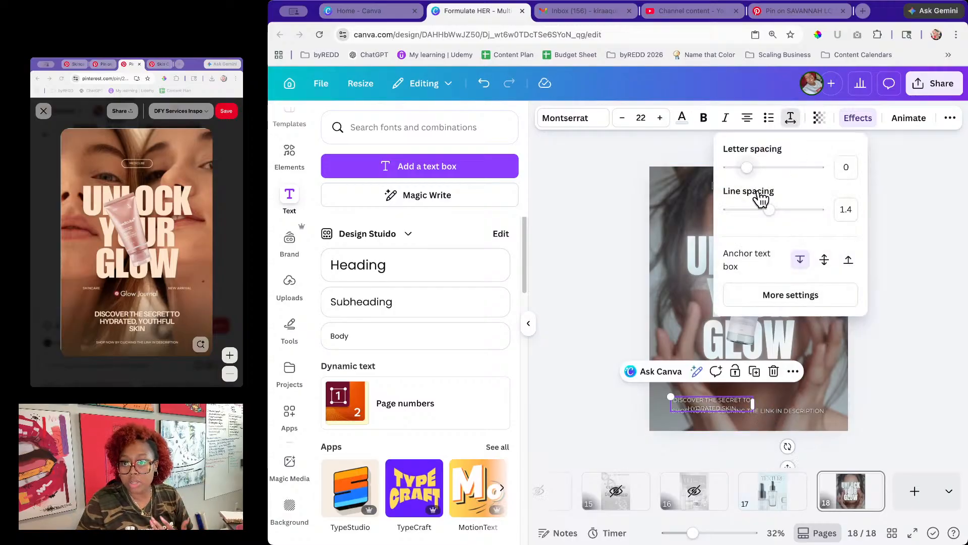
pyautogui.moveTo(769, 212); pyautogui.dragTo(750, 227)
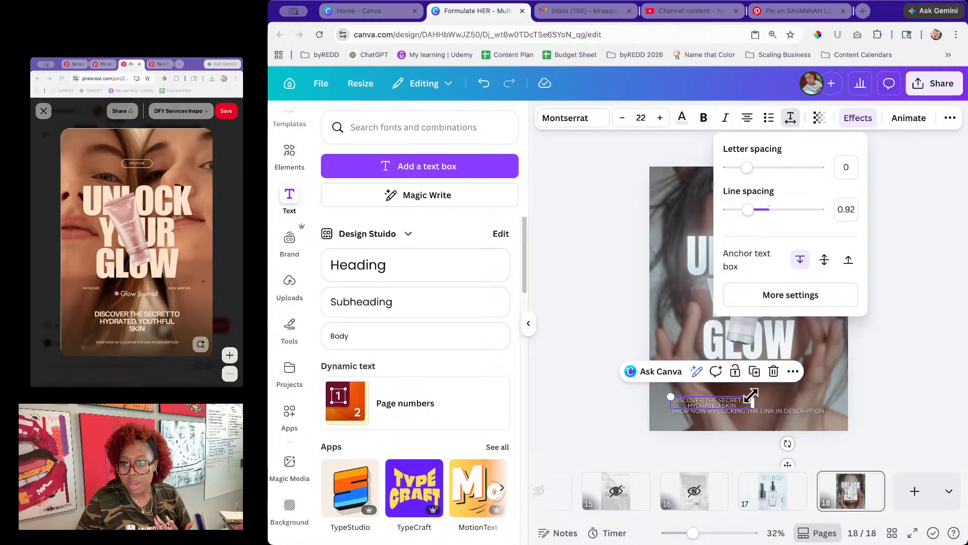
pyautogui.moveTo(670, 397); pyautogui.dragTo(567, 356)
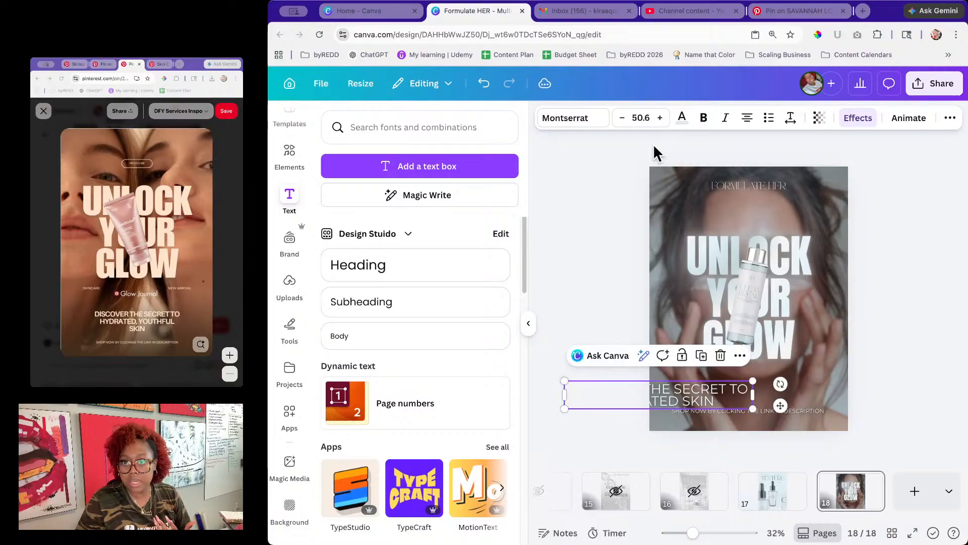
# Step: Set the tagline's font weight to Montserrat SemiBold
pyautogui.click(560, 119)
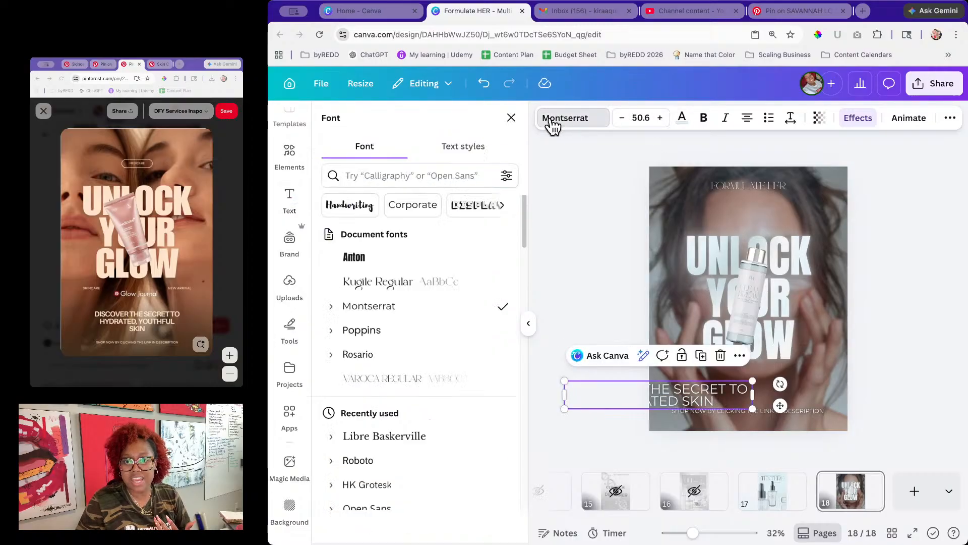
pyautogui.click(333, 308)
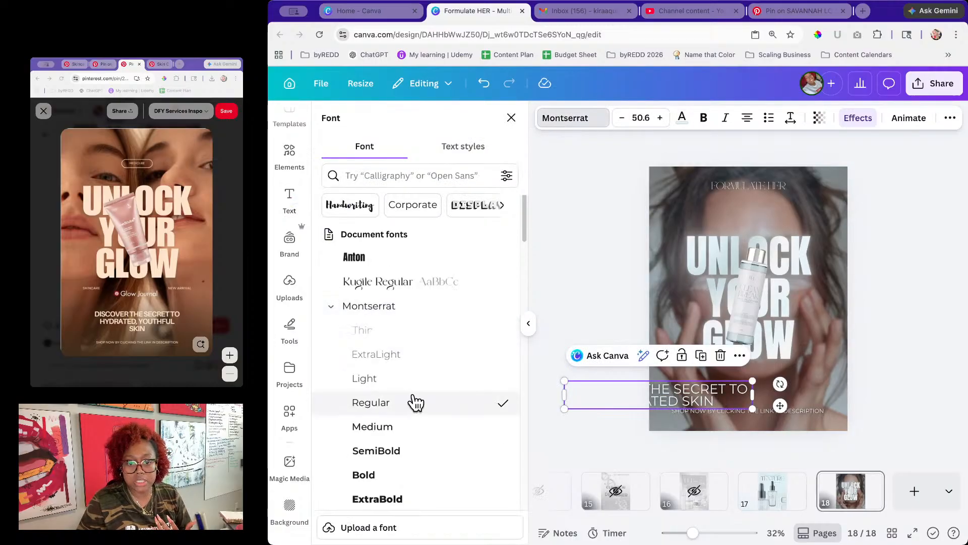
pyautogui.click(421, 465)
pyautogui.click(426, 473)
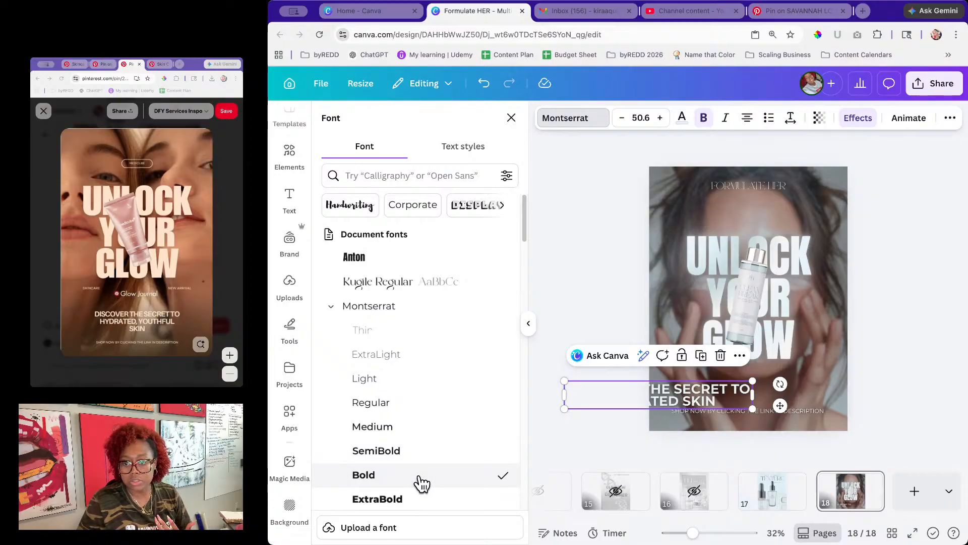
pyautogui.click(420, 456)
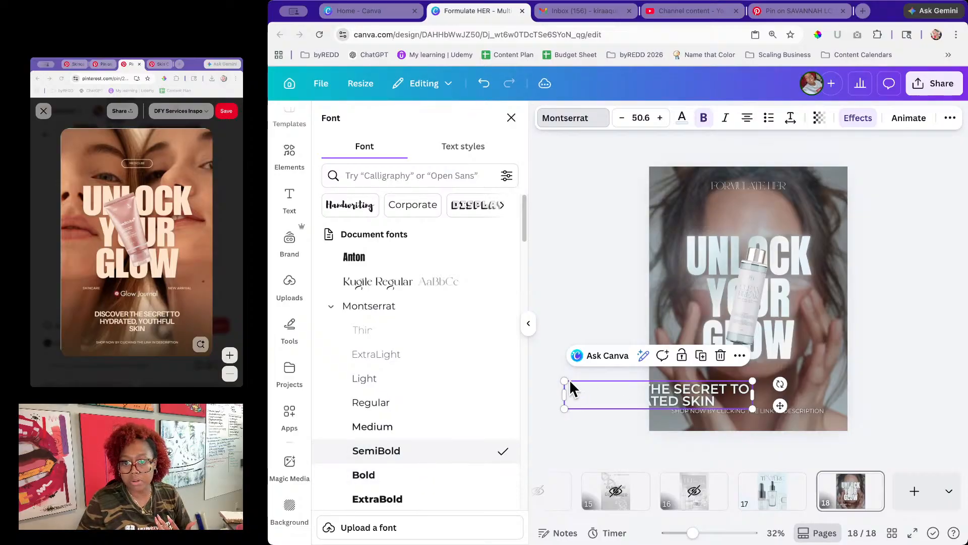
# Step: Centre the tagline on the page just above the call to action and widen its box so it wraps onto two lines
pyautogui.moveTo(565, 396); pyautogui.dragTo(575, 398)
pyautogui.moveTo(763, 396); pyautogui.dragTo(777, 382)
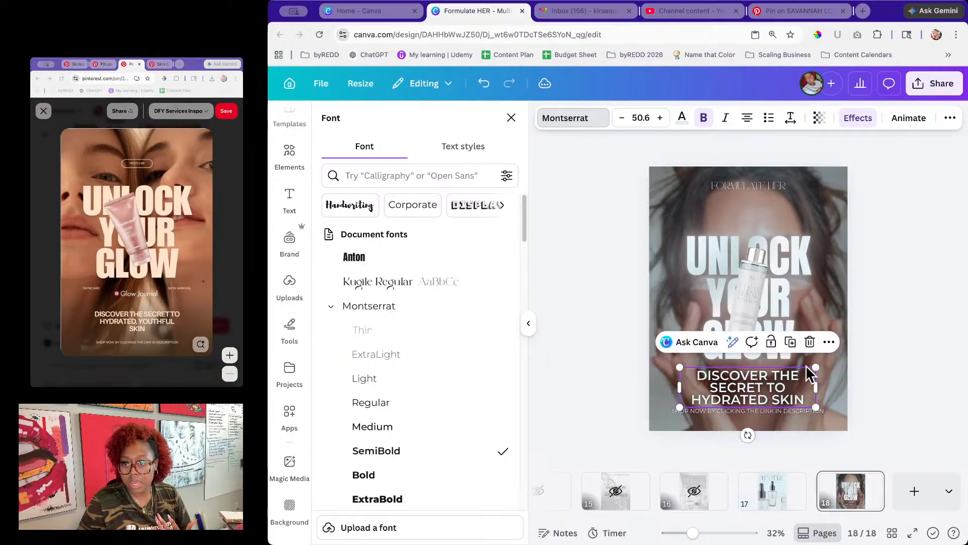
pyautogui.moveTo(820, 387)
pyautogui.mouseDown()
pyautogui.moveTo(847, 404)
pyautogui.moveTo(857, 392)
pyautogui.moveTo(850, 393)
pyautogui.moveTo(852, 372)
pyautogui.moveTo(828, 380)
pyautogui.mouseUp()
pyautogui.moveTo(761, 421); pyautogui.dragTo(763, 432)
pyautogui.click(888, 406)
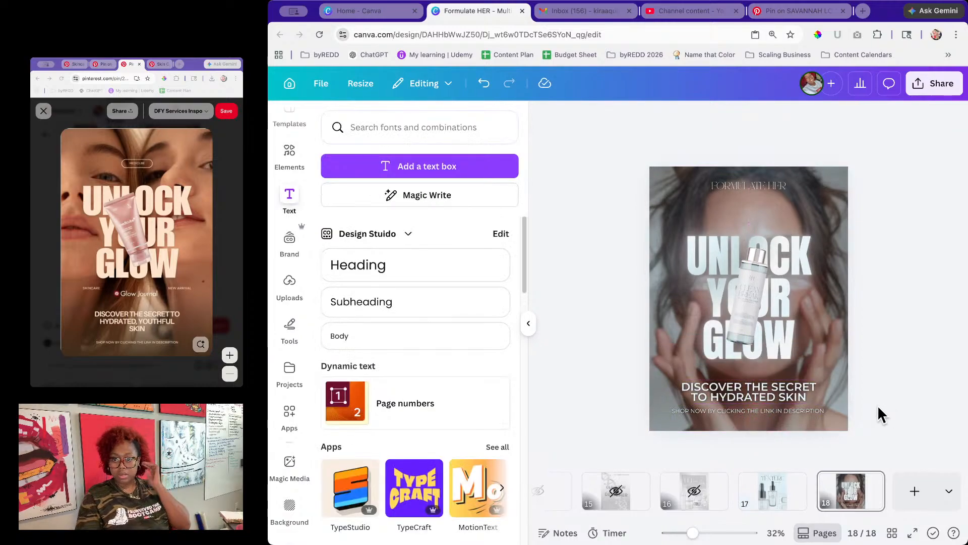
# Step: Move the headline and product bottle up together, leaving more room above the tagline
pyautogui.moveTo(864, 234); pyautogui.dragTo(705, 373)
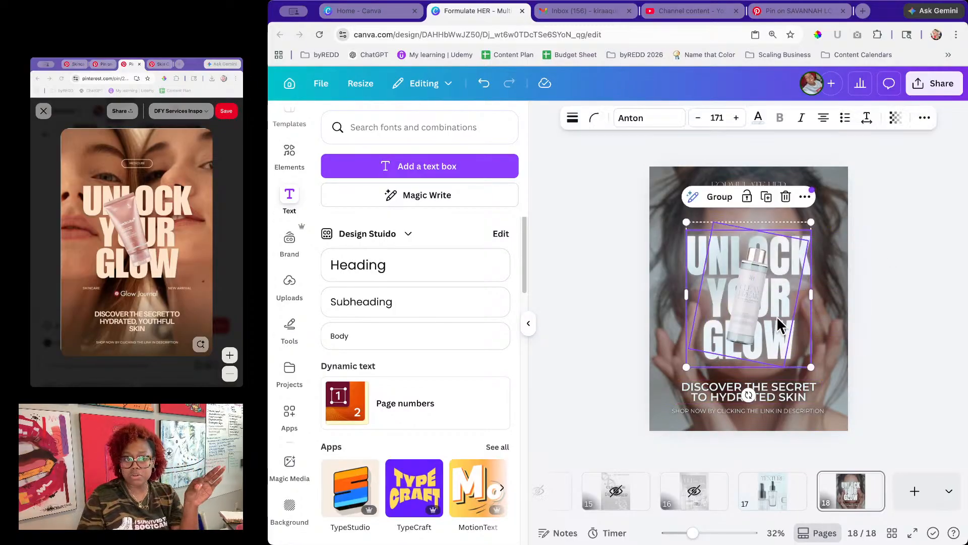
pyautogui.moveTo(776, 311); pyautogui.dragTo(778, 310)
pyautogui.click(911, 293)
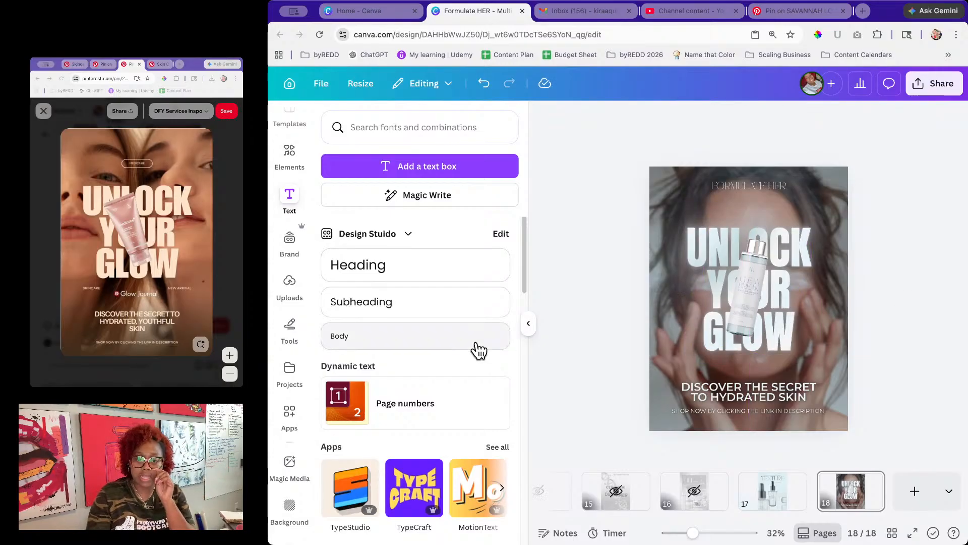
# Step: Apply a Curved shadow to the product bottle image after trying the Page lift style
pyautogui.click(529, 323)
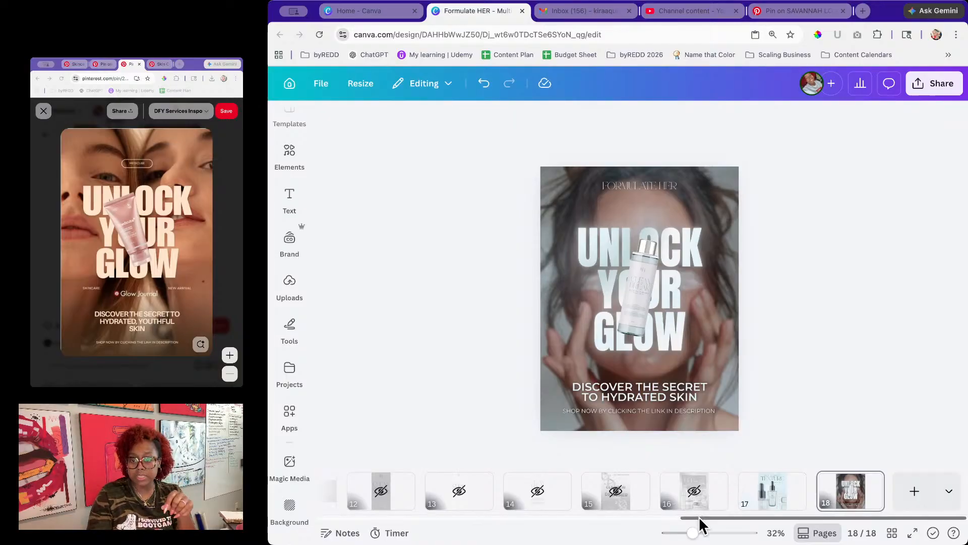
pyautogui.moveTo(693, 533); pyautogui.dragTo(715, 533)
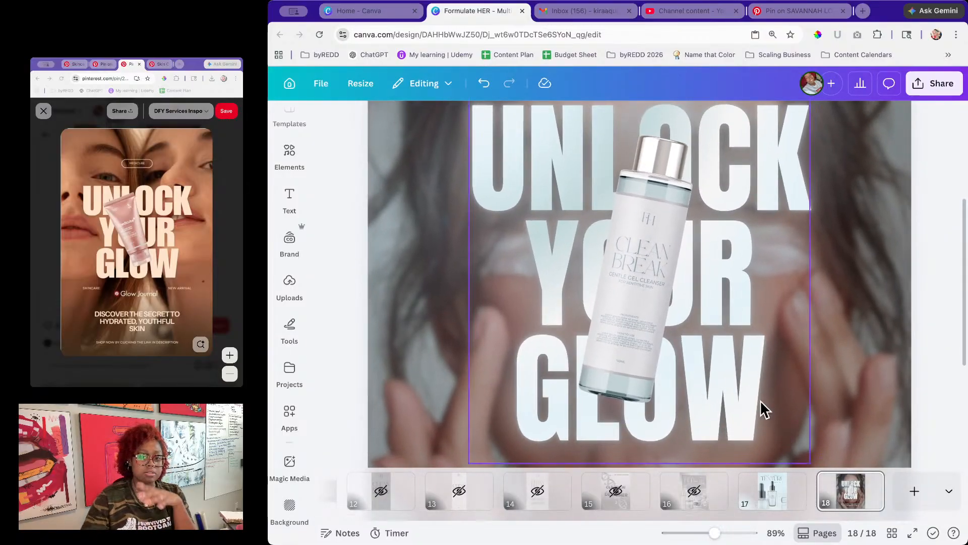
pyautogui.click(658, 277)
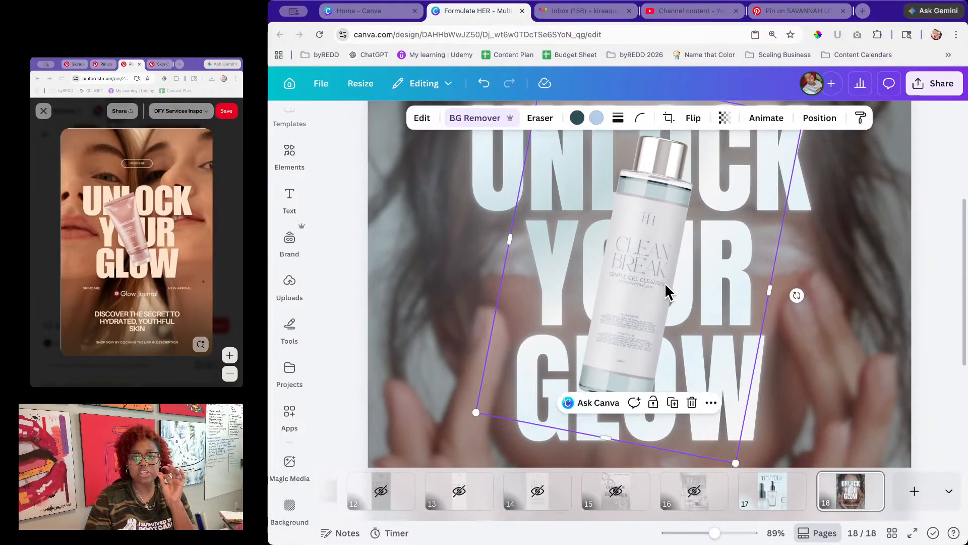
pyautogui.click(422, 121)
pyautogui.scroll(-6, 431, 365)
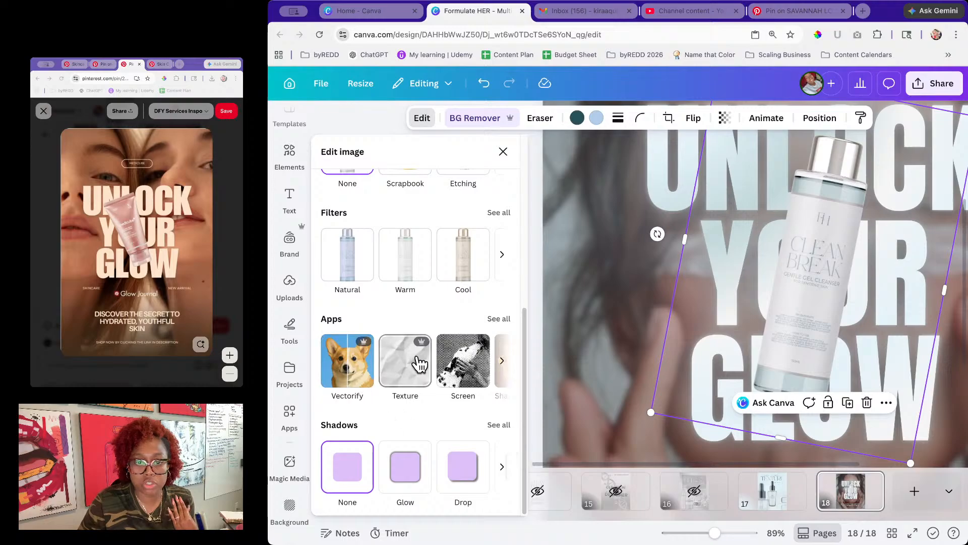
pyautogui.click(498, 425)
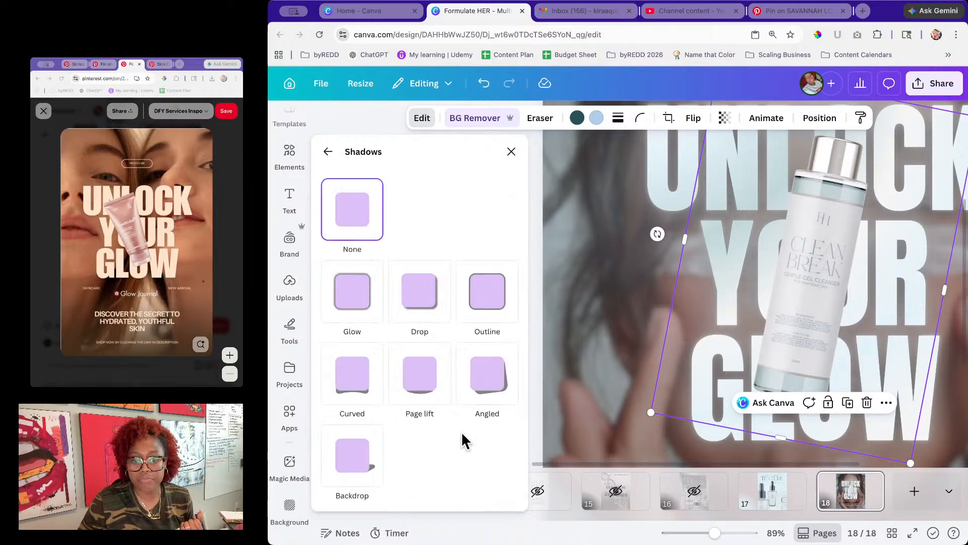
pyautogui.moveTo(715, 536); pyautogui.dragTo(703, 537)
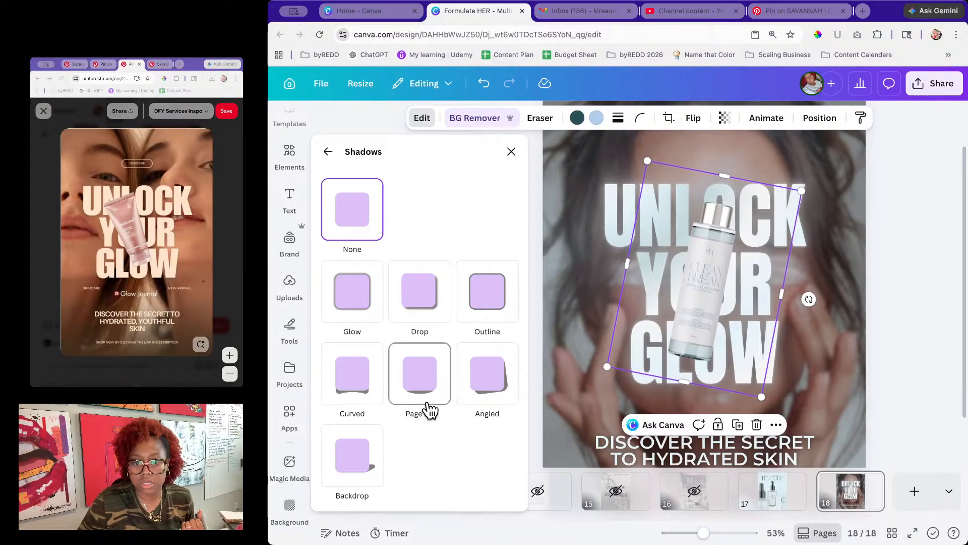
pyautogui.click(420, 382)
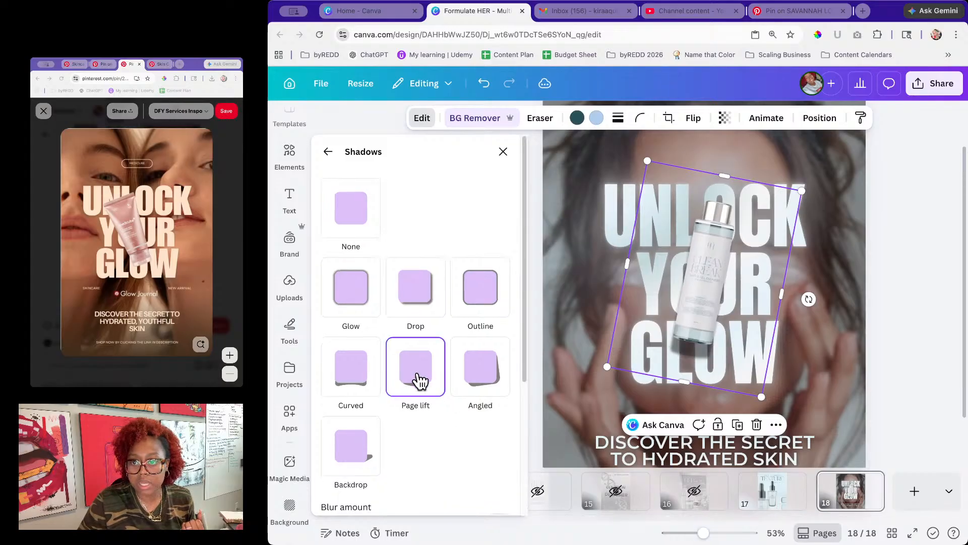
pyautogui.scroll(-3, 438, 440)
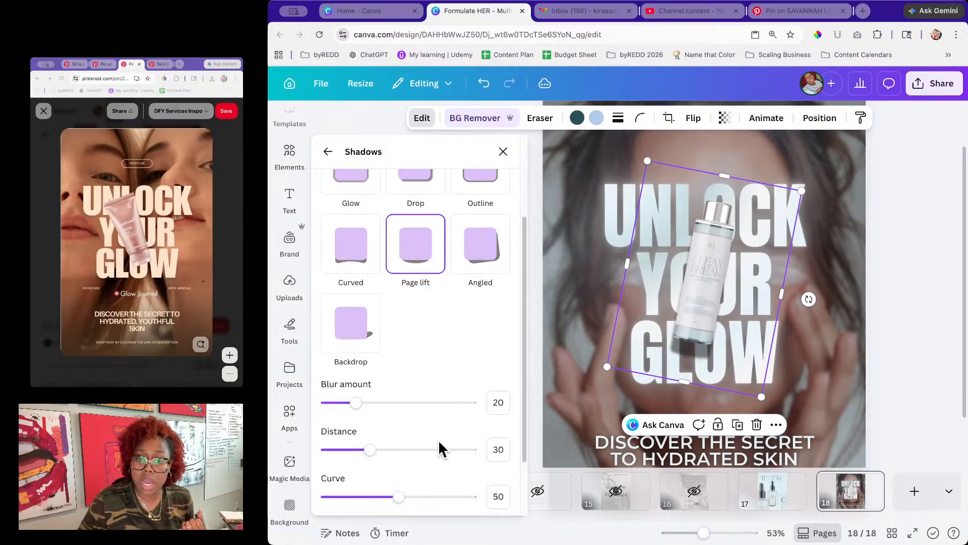
pyautogui.click(361, 252)
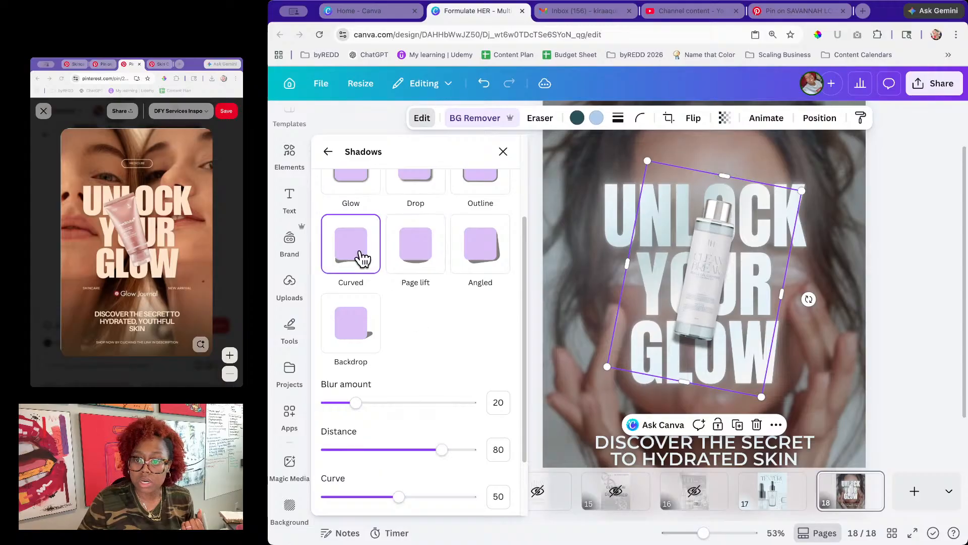
pyautogui.scroll(-2, 506, 386)
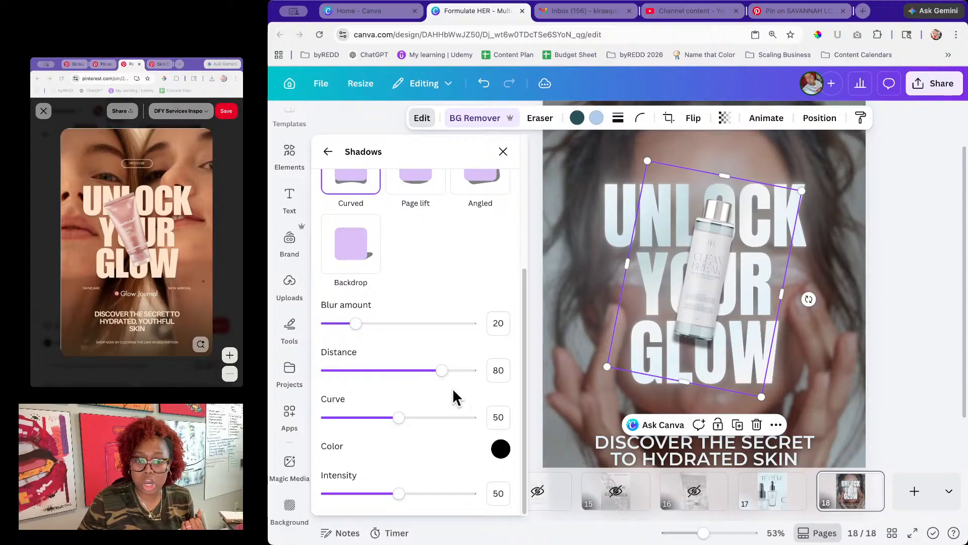
# Step: Set the bottle shadow's distance to 40 and its blur amount to 55
pyautogui.moveTo(398, 425)
pyautogui.mouseDown()
pyautogui.moveTo(444, 430)
pyautogui.moveTo(357, 425)
pyautogui.moveTo(401, 428)
pyautogui.mouseUp()
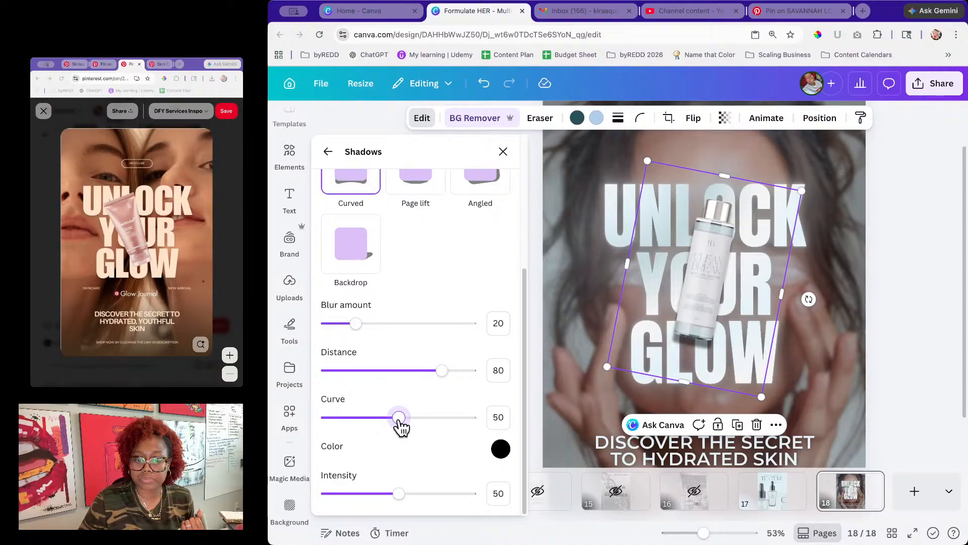
pyautogui.moveTo(443, 373); pyautogui.dragTo(387, 388)
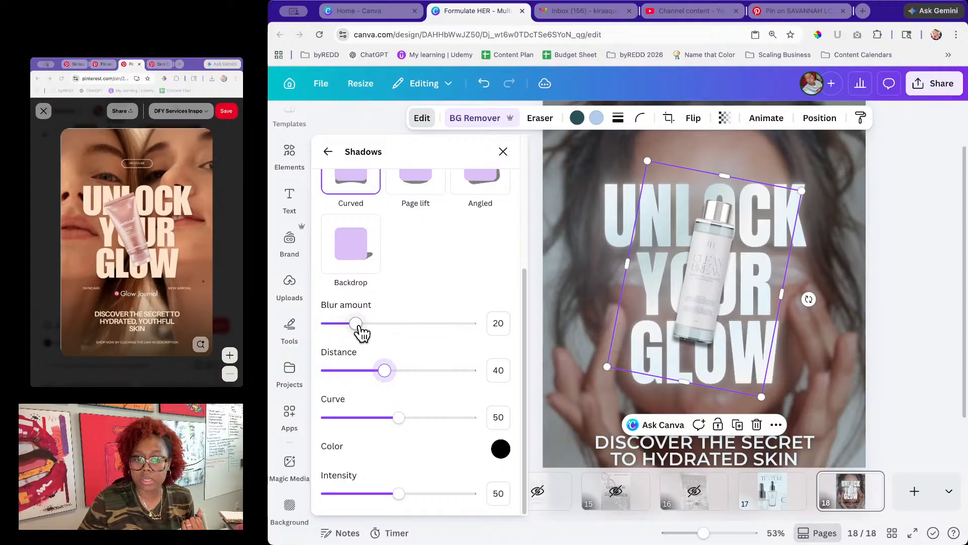
pyautogui.moveTo(359, 327); pyautogui.dragTo(405, 328)
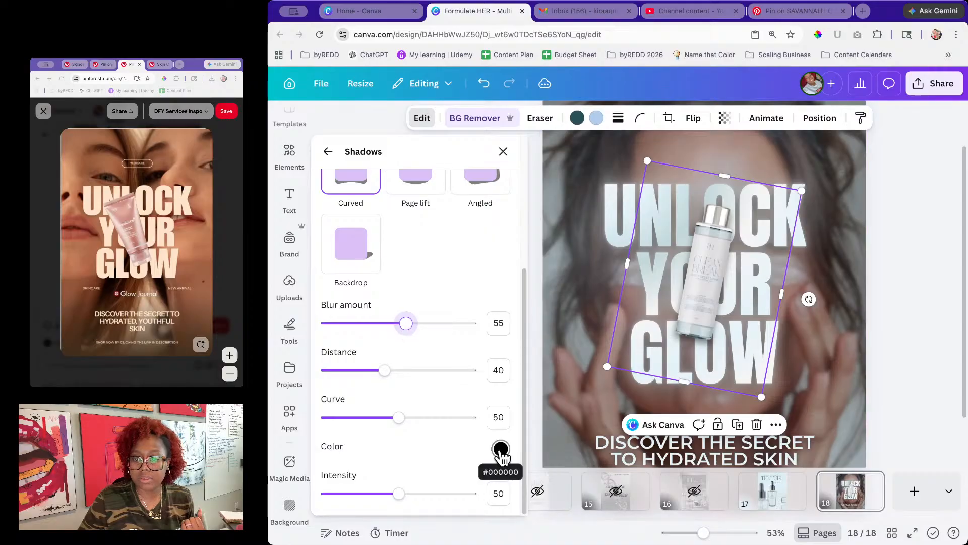
# Step: Enlarge the bottle image to about 606 by 808 and reposition it over the middle of the headline
pyautogui.moveTo(760, 397); pyautogui.dragTo(779, 451)
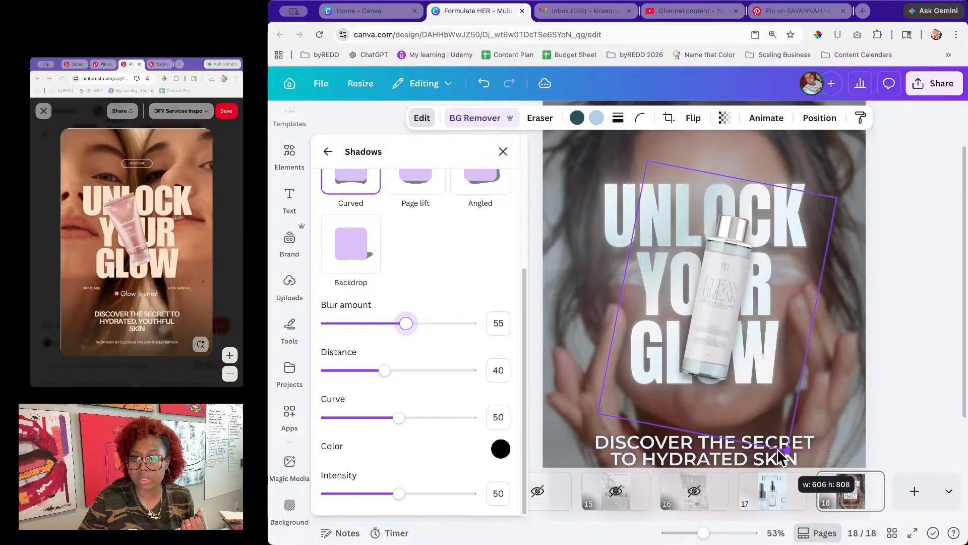
pyautogui.moveTo(721, 334); pyautogui.dragTo(707, 320)
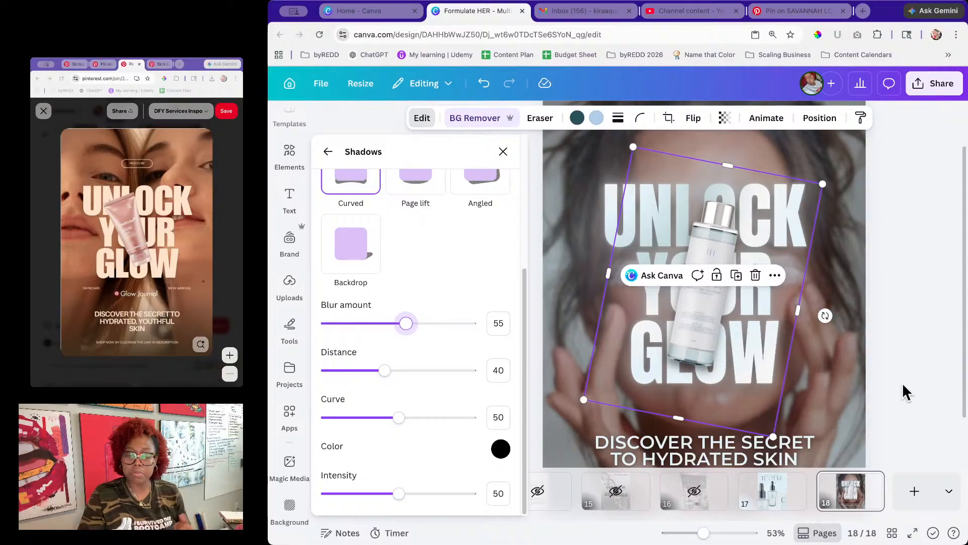
pyautogui.press('Escape')
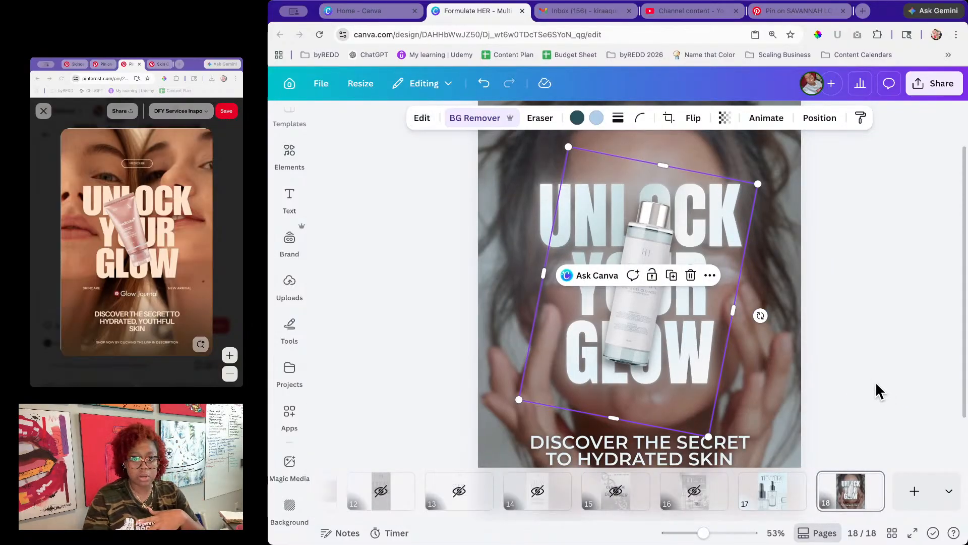
pyautogui.click(875, 382)
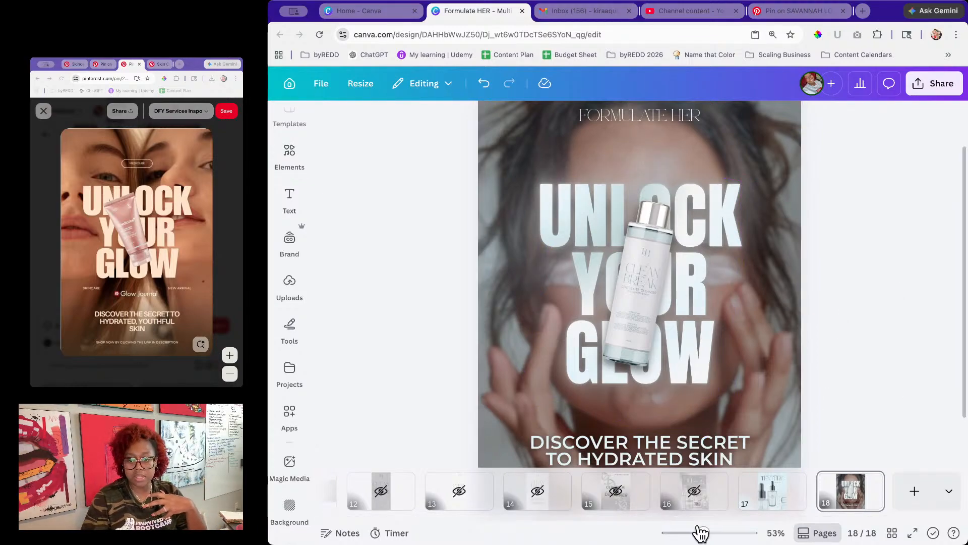
# Step: Group the headline with the bottle and move the group up so it sits evenly between the brand name and the tagline
pyautogui.moveTo(702, 534); pyautogui.dragTo(691, 534)
pyautogui.moveTo(774, 253); pyautogui.dragTo(650, 316)
pyautogui.click(610, 185)
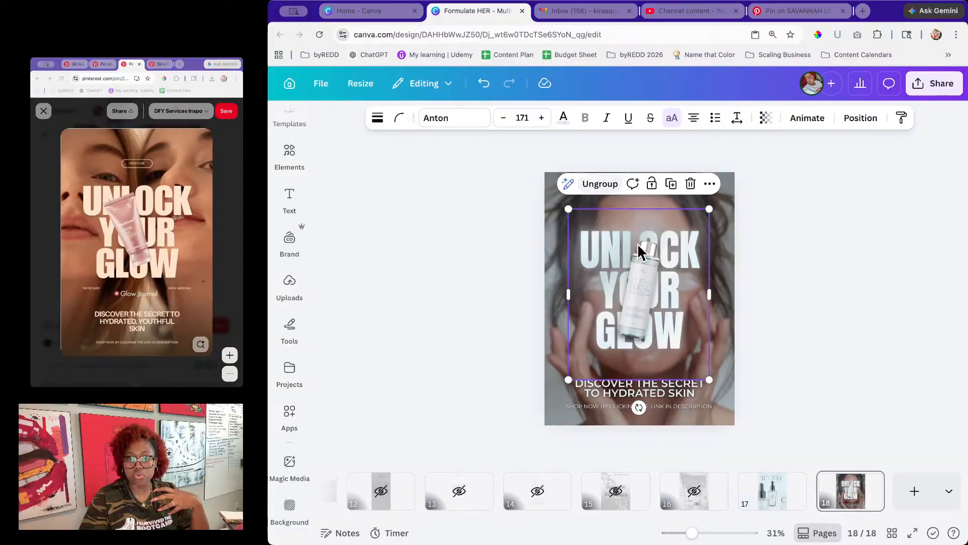
pyautogui.moveTo(651, 284); pyautogui.dragTo(654, 279)
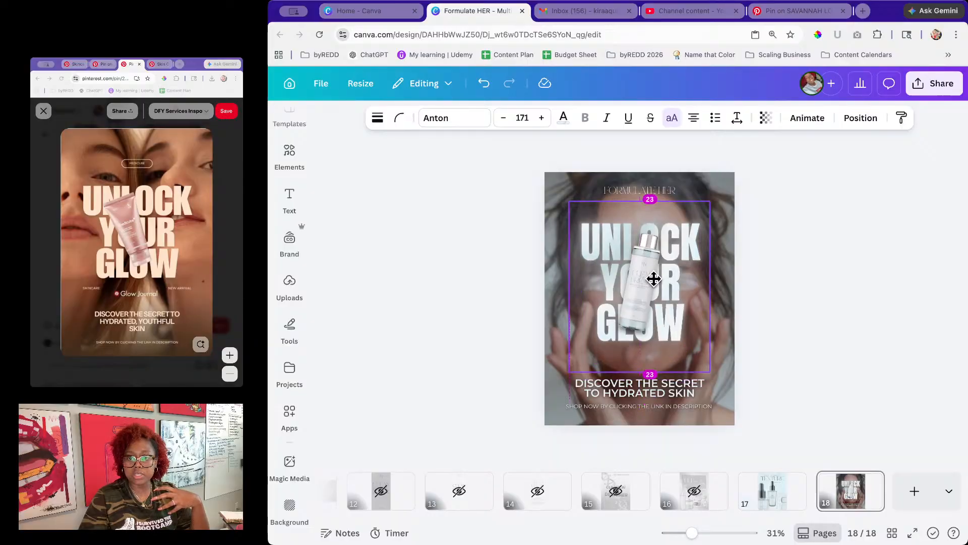
pyautogui.click(833, 291)
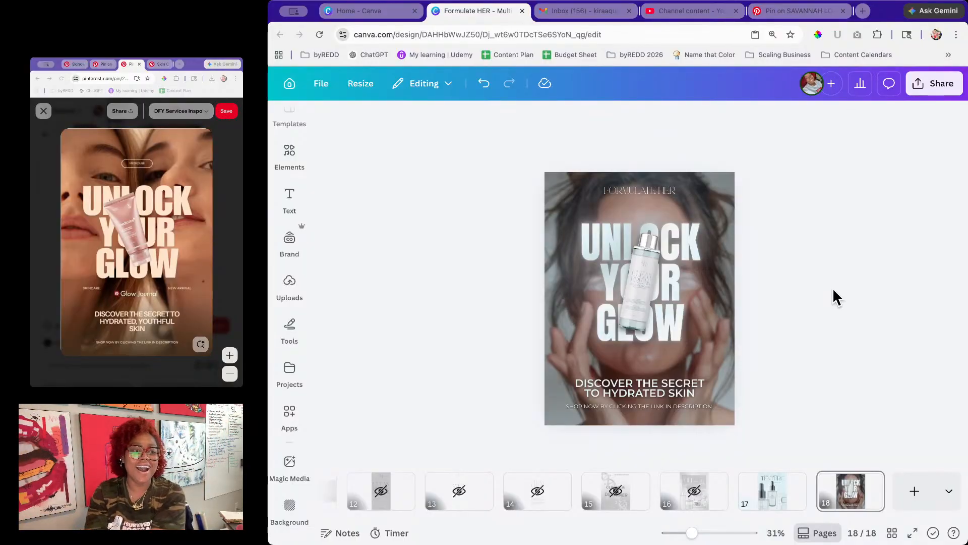
pyautogui.click(639, 285)
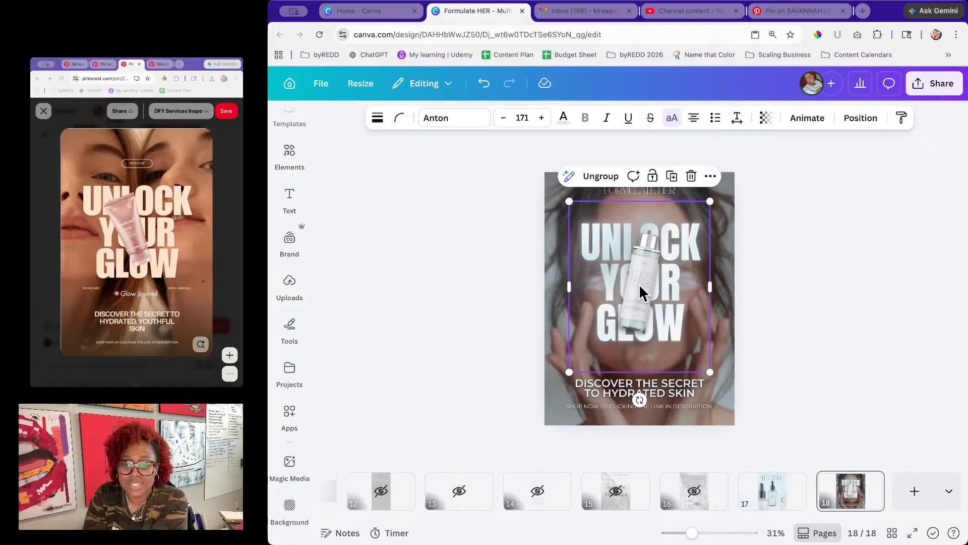
pyautogui.click(639, 283)
pyautogui.click(797, 285)
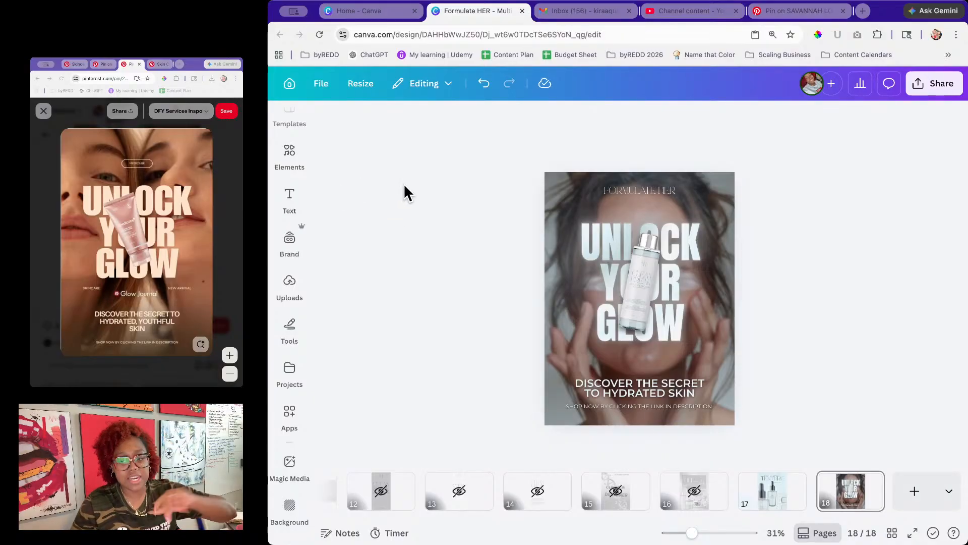
# Step: In the Pinterest window, close the UNLOCK YOUR GLOW reference pin and show the L'Oréal Age Perfect Serum pin
pyautogui.click(139, 64)
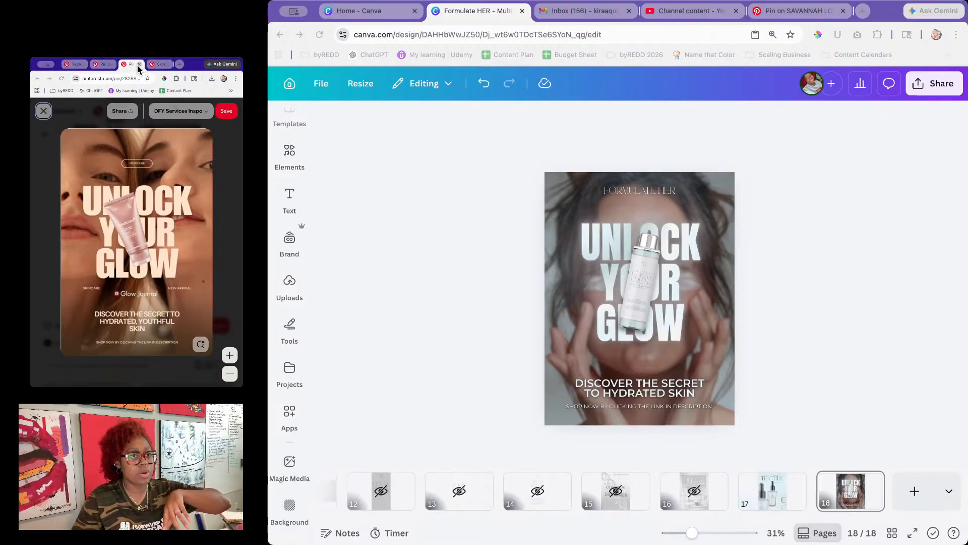
pyautogui.click(116, 65)
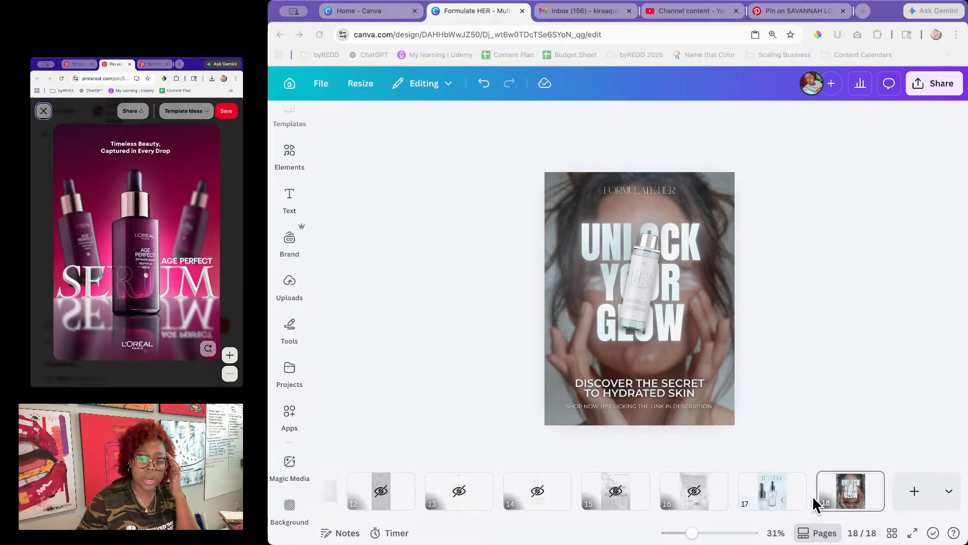
# Step: Add a new page after the UNLOCK YOUR GLOW pin and delete its gradient background
pyautogui.click(772, 502)
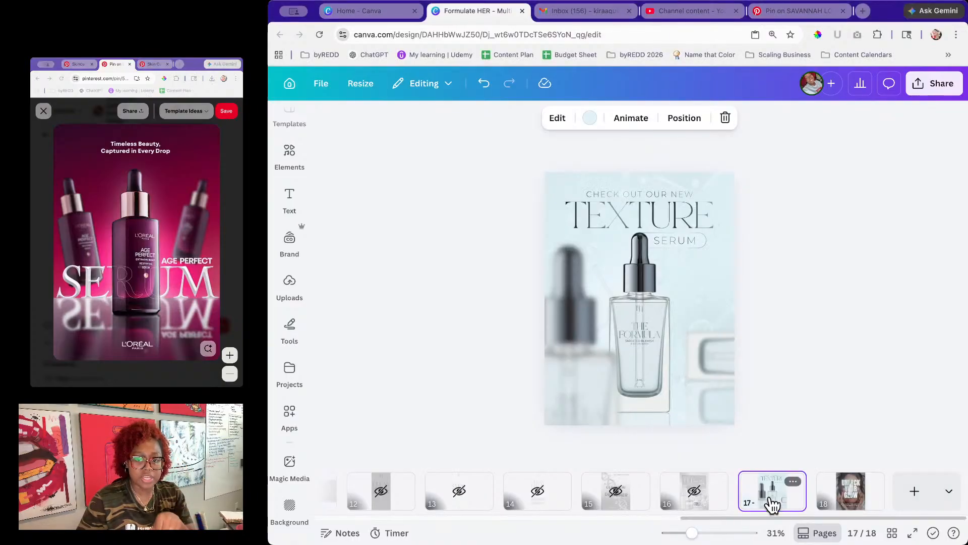
pyautogui.click(908, 502)
pyautogui.click(678, 320)
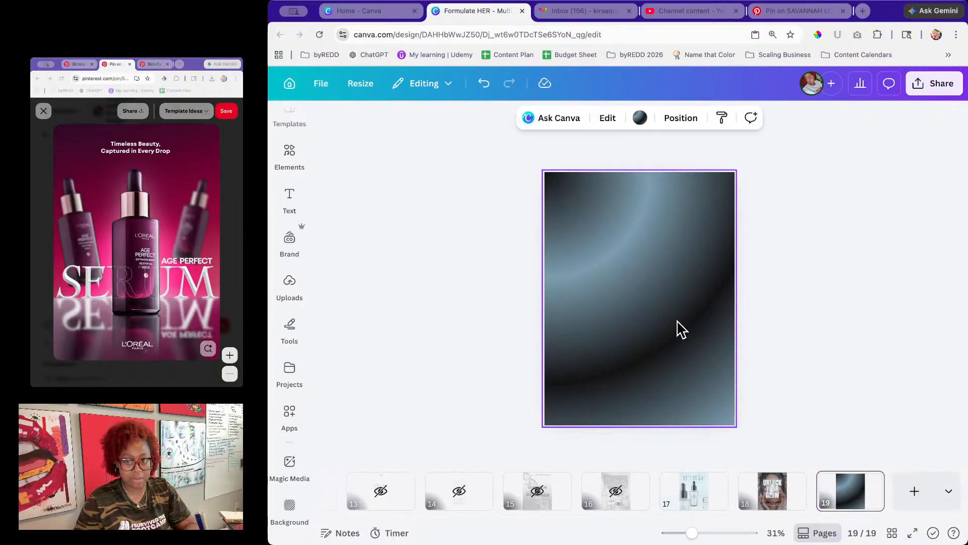
pyautogui.press('BackSpace')
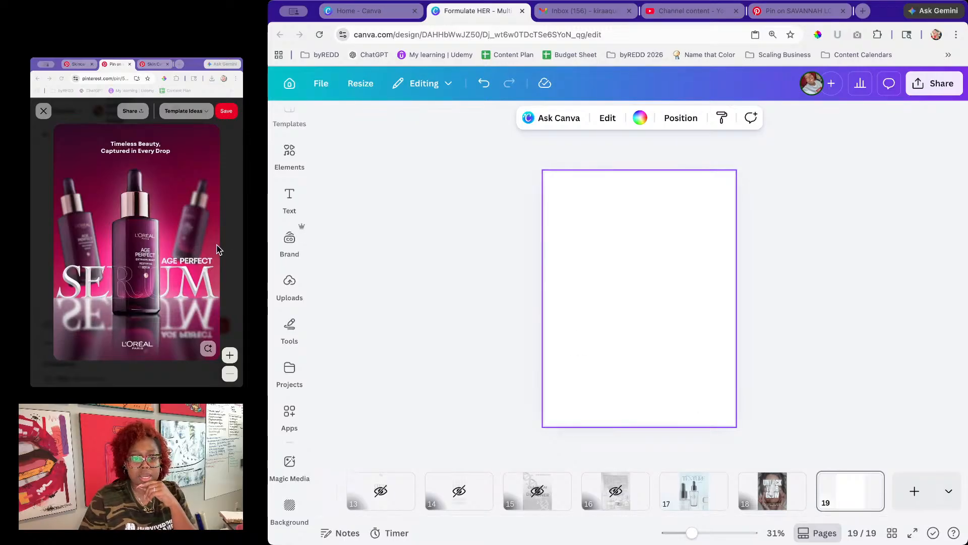
# Step: Place the uploaded Barrier Block jar image on the blank page
pyautogui.click(289, 287)
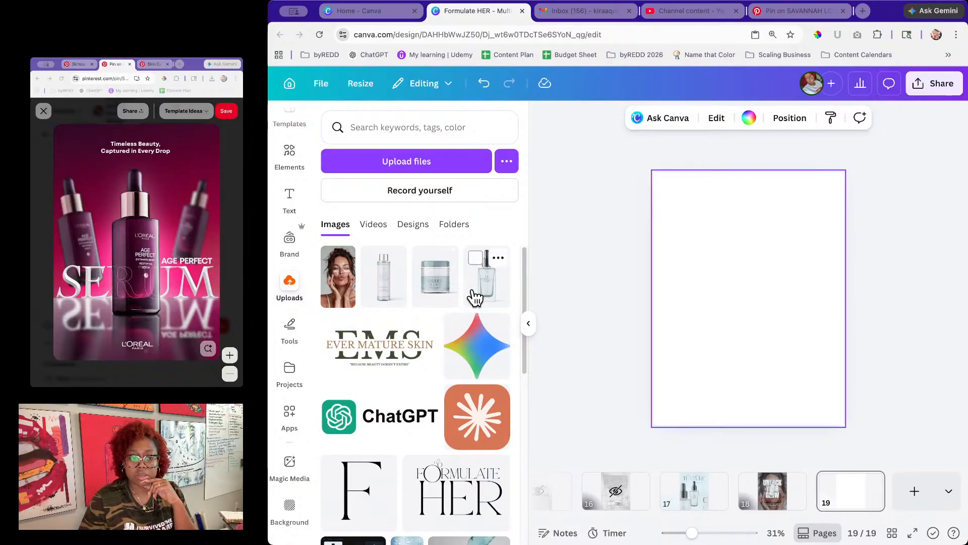
pyautogui.click(433, 290)
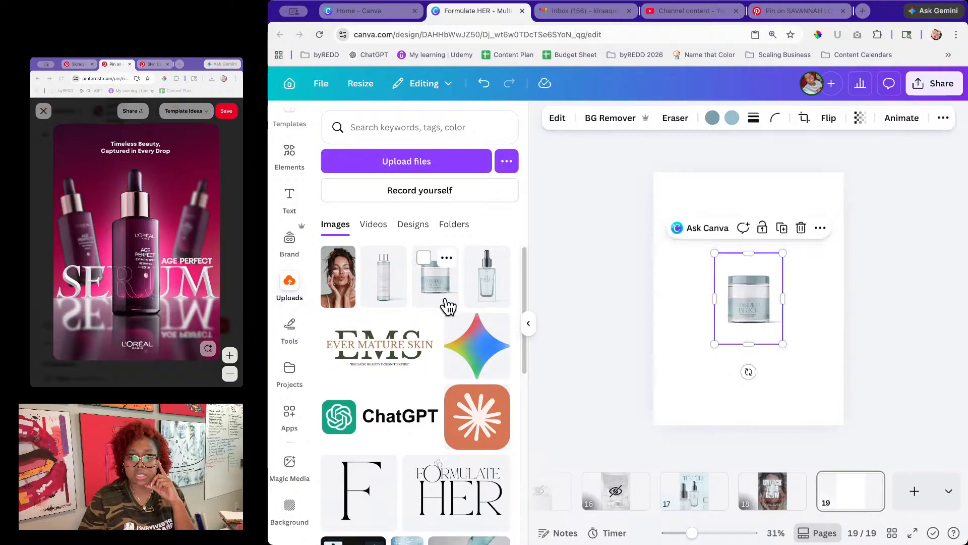
pyautogui.click(841, 314)
pyautogui.click(528, 325)
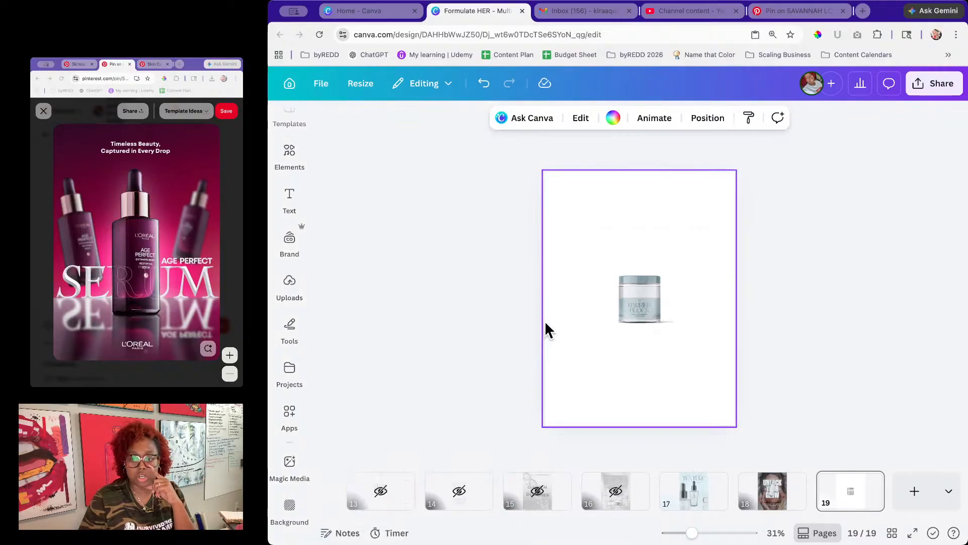
# Step: Enlarge the jar image to most of the page width, centre it, and remove its background
pyautogui.click(645, 302)
pyautogui.moveTo(674, 344); pyautogui.dragTo(766, 464)
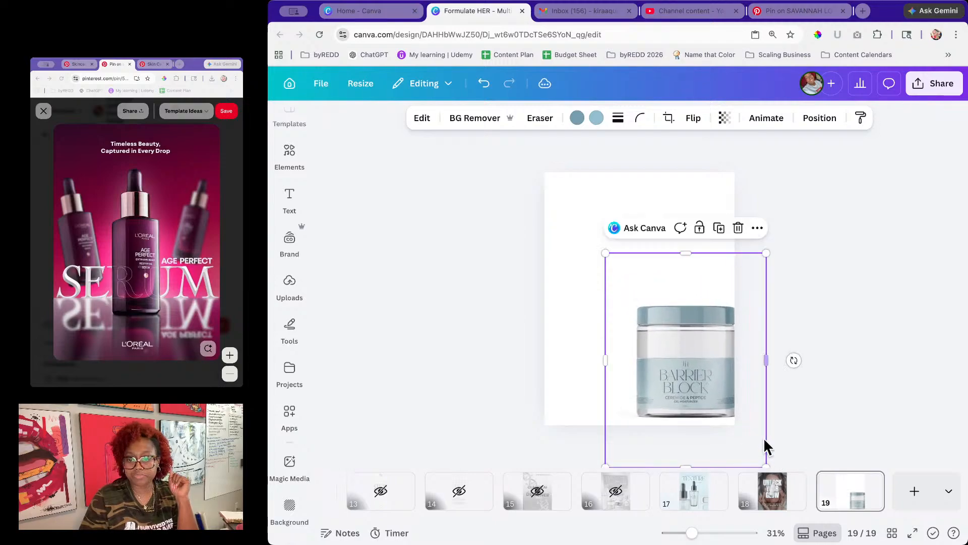
pyautogui.moveTo(696, 342); pyautogui.dragTo(649, 286)
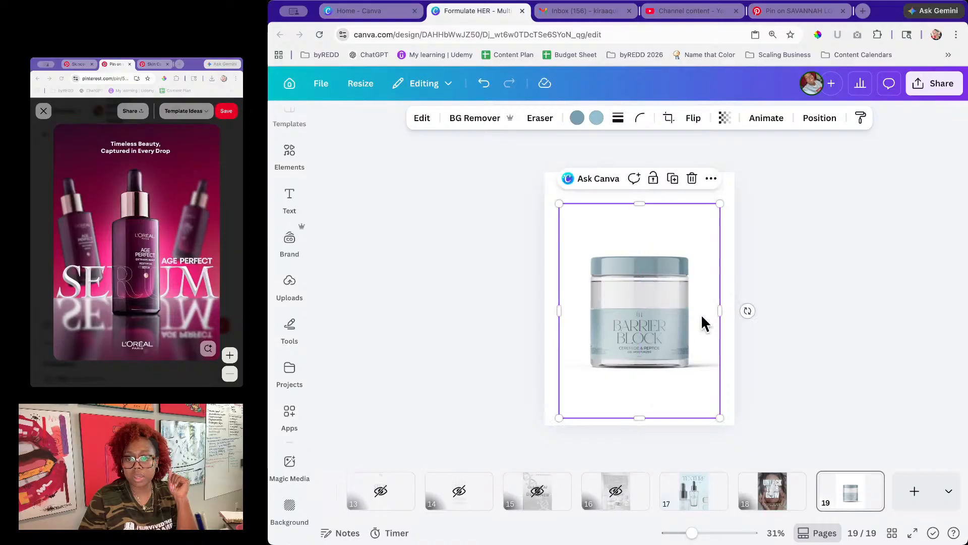
pyautogui.click(471, 123)
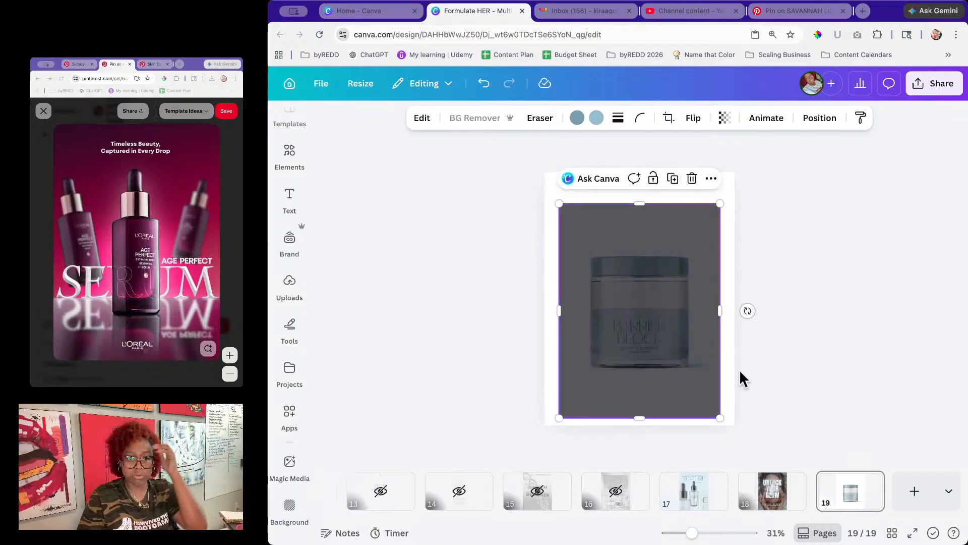
pyautogui.moveTo(693, 534); pyautogui.dragTo(696, 533)
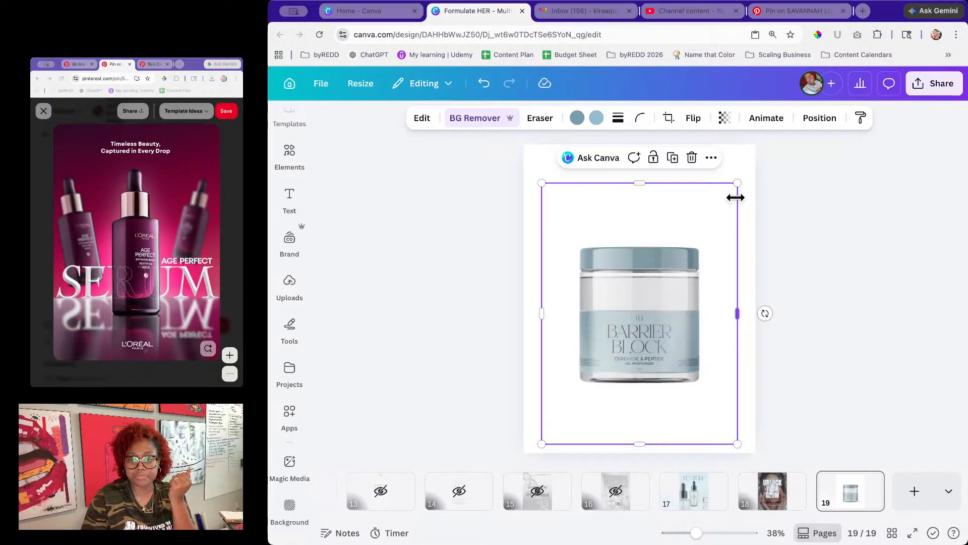
# Step: Duplicate the jar, flip the copy vertically, and place it directly beneath the original as a reflection
pyautogui.click(672, 157)
pyautogui.moveTo(653, 309); pyautogui.dragTo(731, 289)
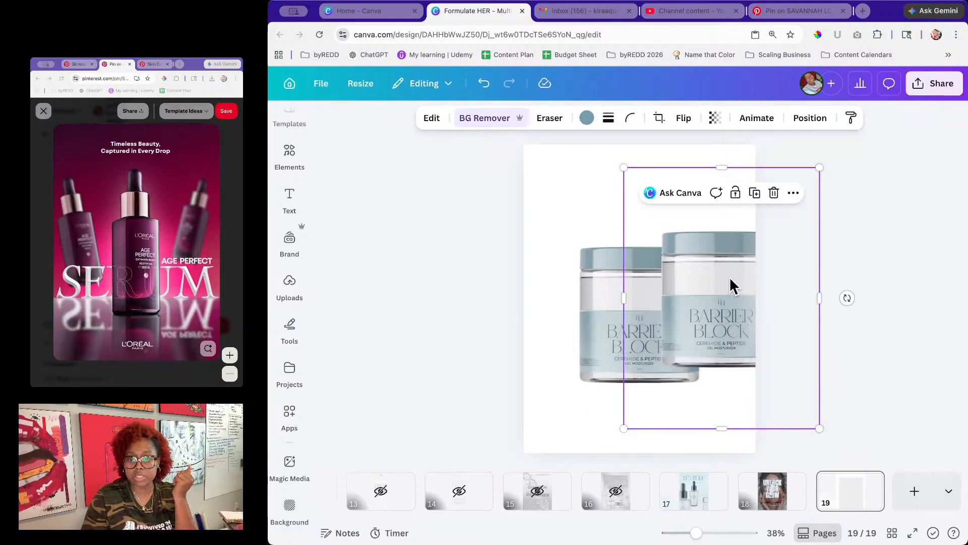
pyautogui.click(682, 119)
pyautogui.click(687, 173)
pyautogui.moveTo(732, 294); pyautogui.dragTo(645, 442)
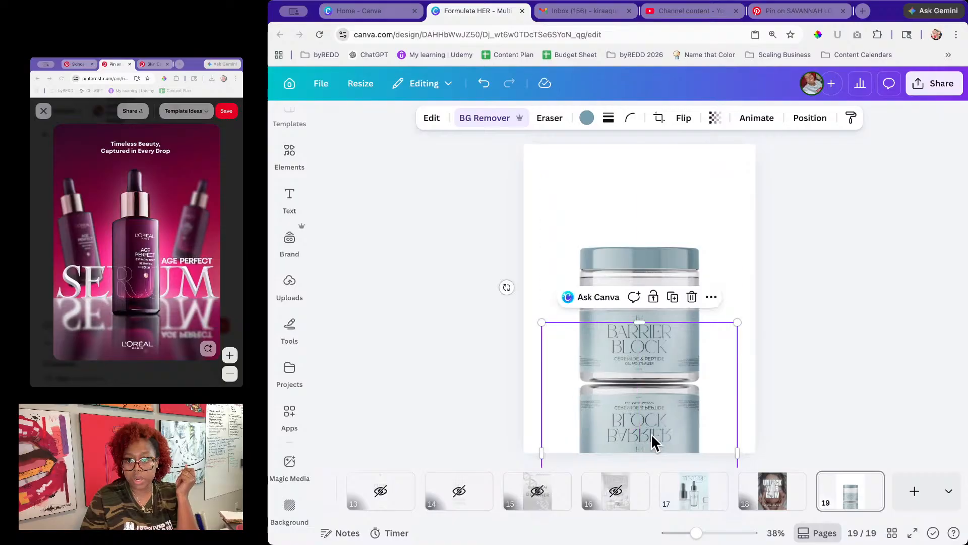
# Step: Nudge the flipped jar slightly upward so it sits closer to the base of the upright jar
pyautogui.click(831, 379)
pyautogui.click(668, 406)
pyautogui.press('Up')
pyautogui.press('Up')
pyautogui.press('Up')
pyautogui.press('Up')
pyautogui.press('Up')
pyautogui.press('Up')
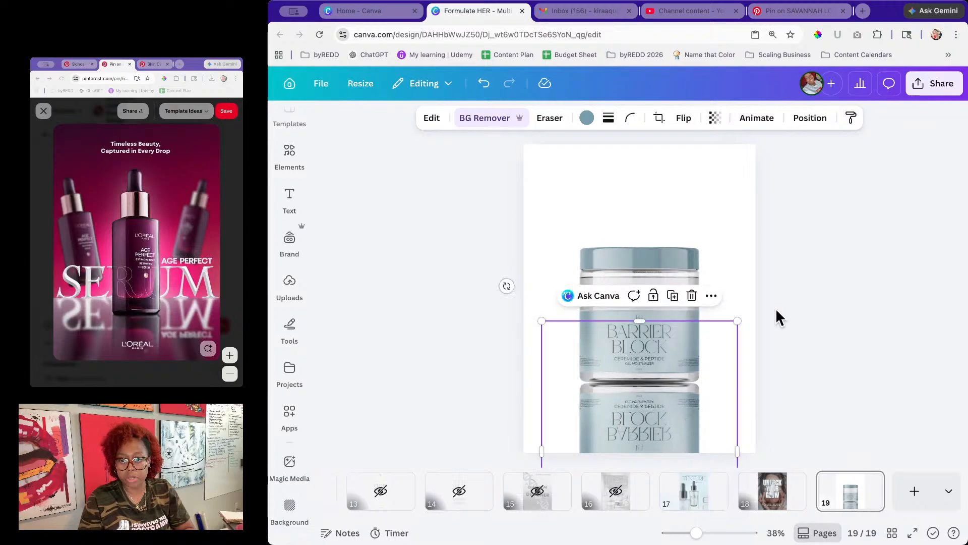
# Step: Set the transparency of the flipped reflection jar to 35
pyautogui.click(714, 119)
pyautogui.click(771, 167)
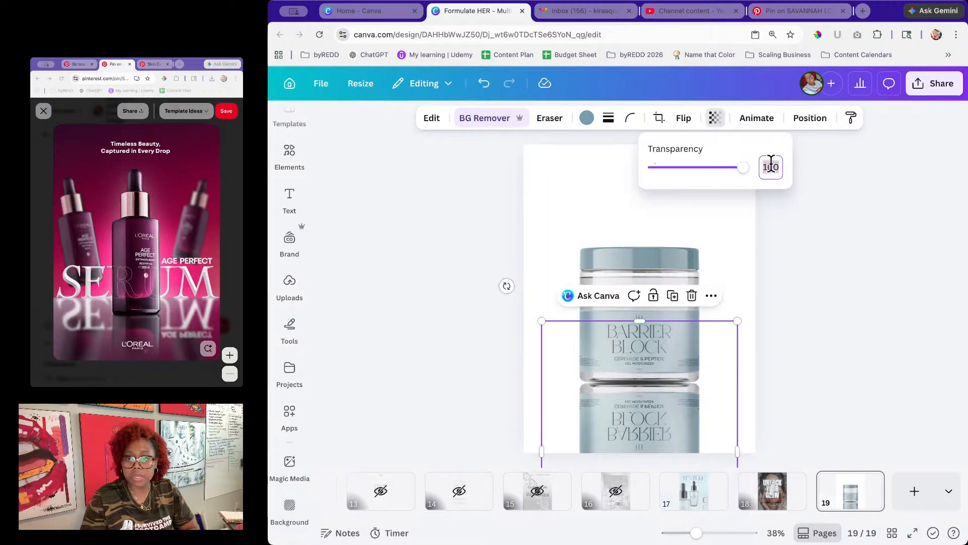
pyautogui.write('35')
pyautogui.press('Return')
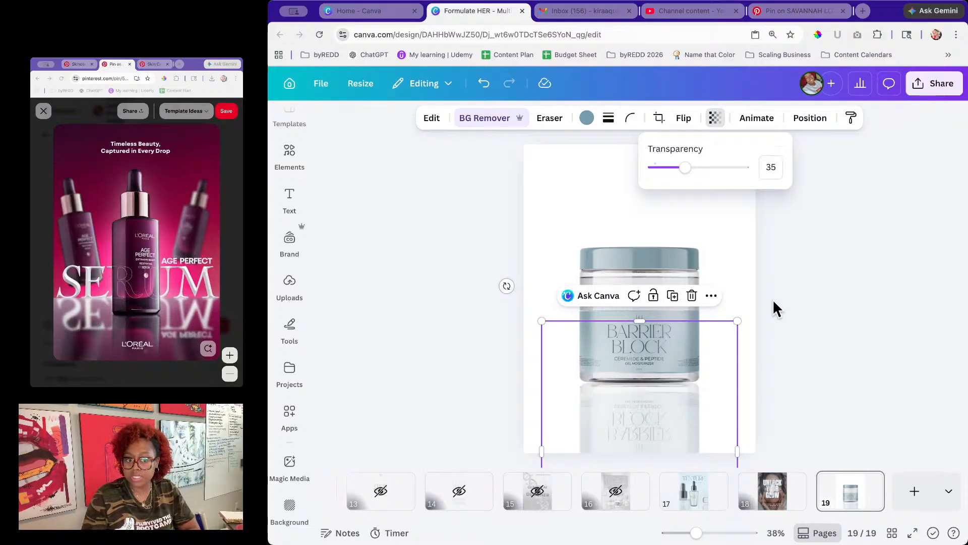
pyautogui.click(813, 321)
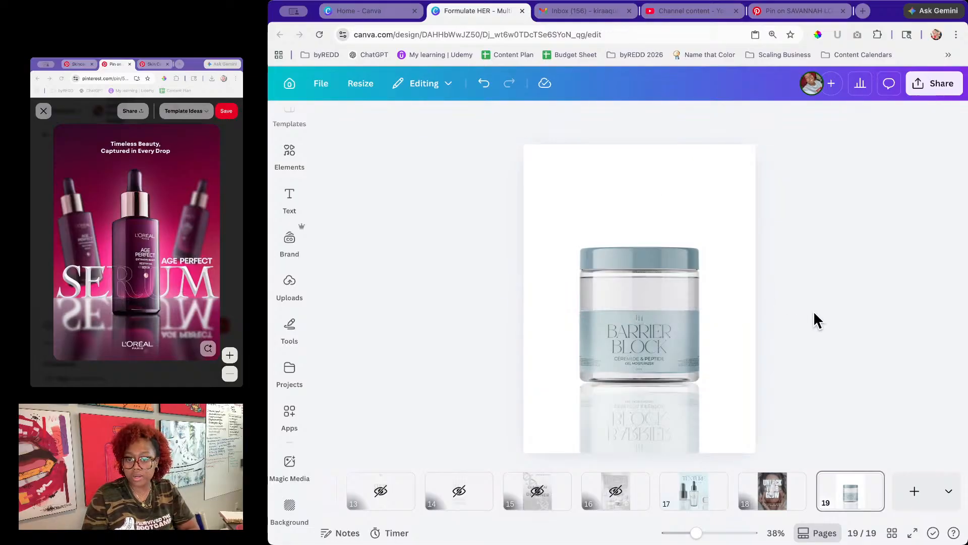
# Step: Crop the empty margins above and on both sides of the upright jar image
pyautogui.click(646, 190)
pyautogui.moveTo(649, 187); pyautogui.dragTo(644, 242)
pyautogui.moveTo(736, 328); pyautogui.dragTo(707, 335)
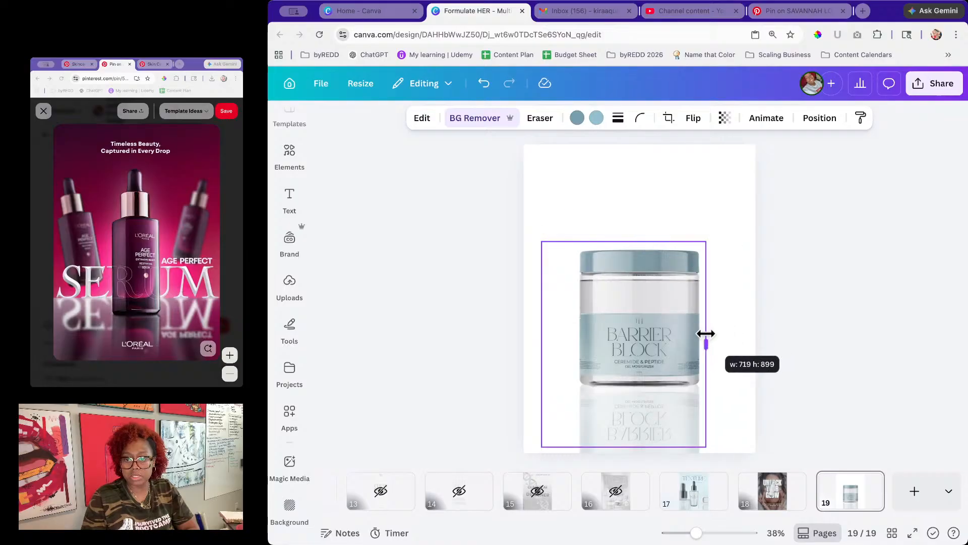
pyautogui.moveTo(539, 324); pyautogui.dragTo(569, 328)
# Step: Crop both sides of the reflection image to match the width of the upright jar's frame
pyautogui.click(615, 404)
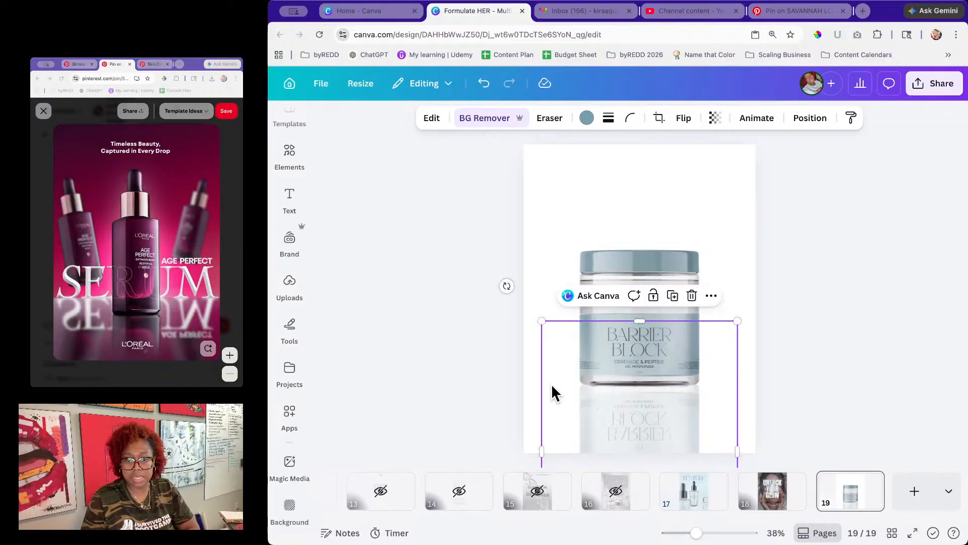
pyautogui.moveTo(541, 390); pyautogui.dragTo(572, 391)
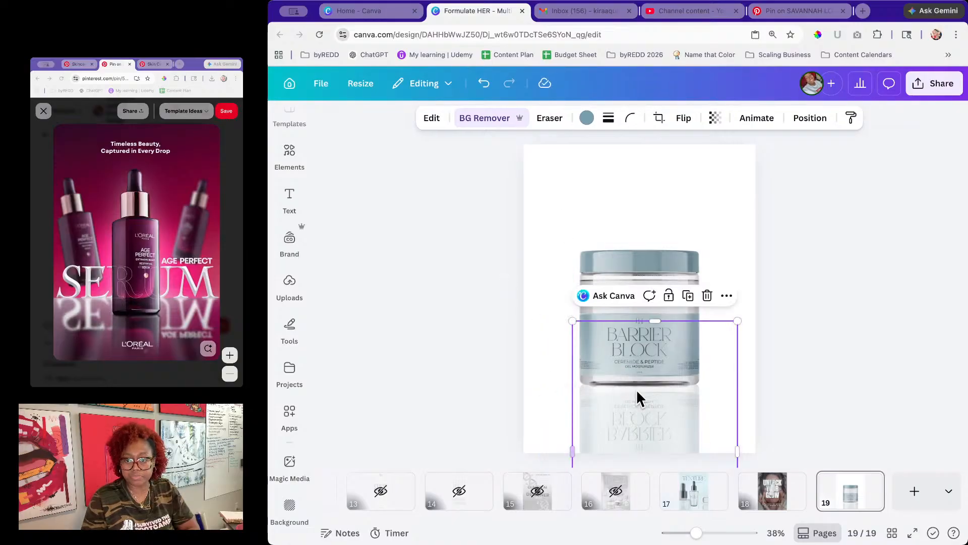
pyautogui.moveTo(735, 382); pyautogui.dragTo(705, 387)
pyautogui.click(765, 364)
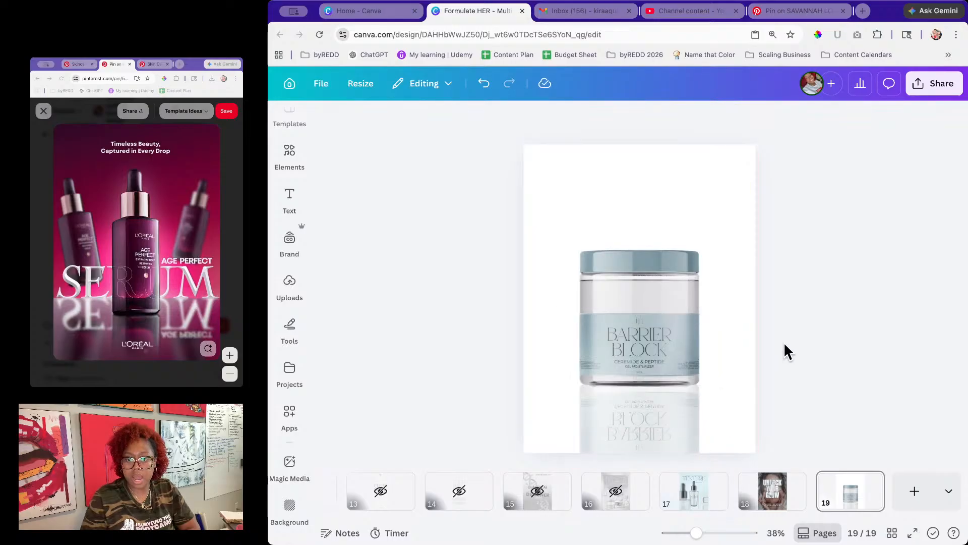
# Step: Duplicate the upright jar, move the copy to the page's upper right, and crop the empty area below it
pyautogui.click(680, 269)
pyautogui.click(672, 216)
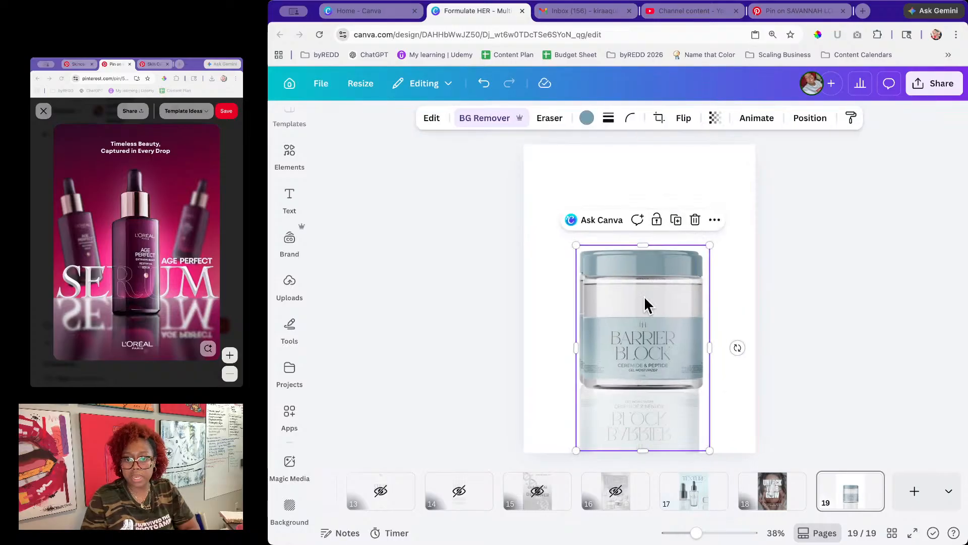
pyautogui.moveTo(644, 307); pyautogui.dragTo(724, 205)
pyautogui.moveTo(726, 352); pyautogui.dragTo(726, 298)
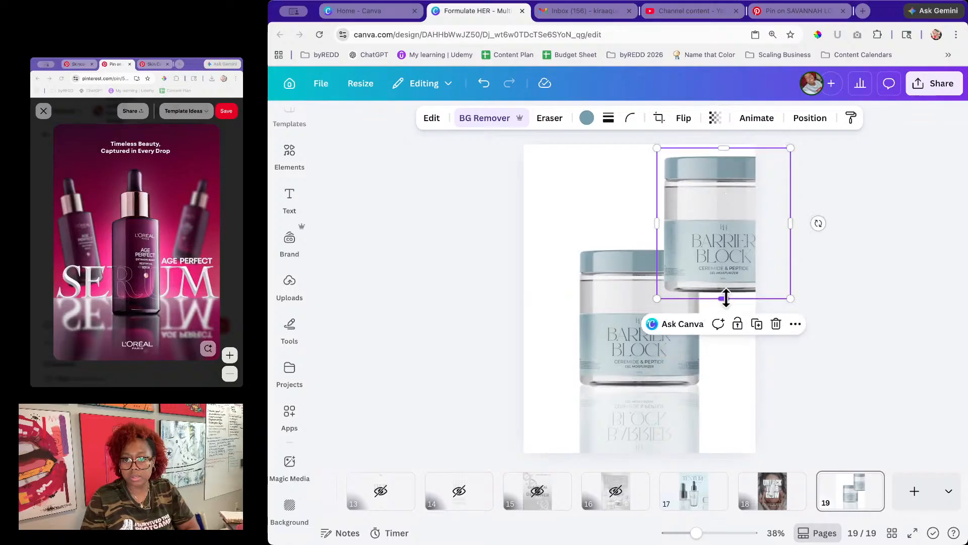
# Step: Group the central jar with its reflection
pyautogui.click(535, 368)
pyautogui.moveTo(551, 322); pyautogui.dragTo(625, 400)
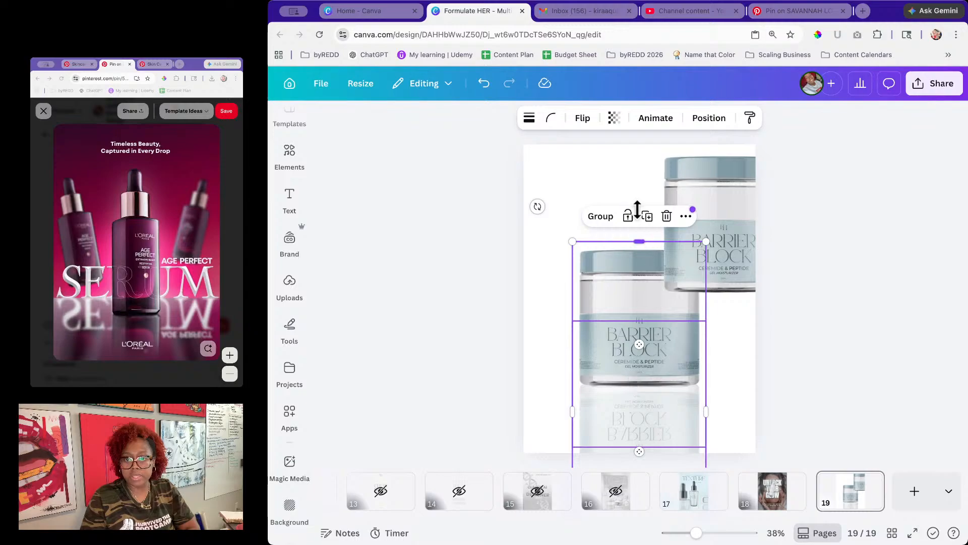
pyautogui.click(608, 216)
pyautogui.click(808, 273)
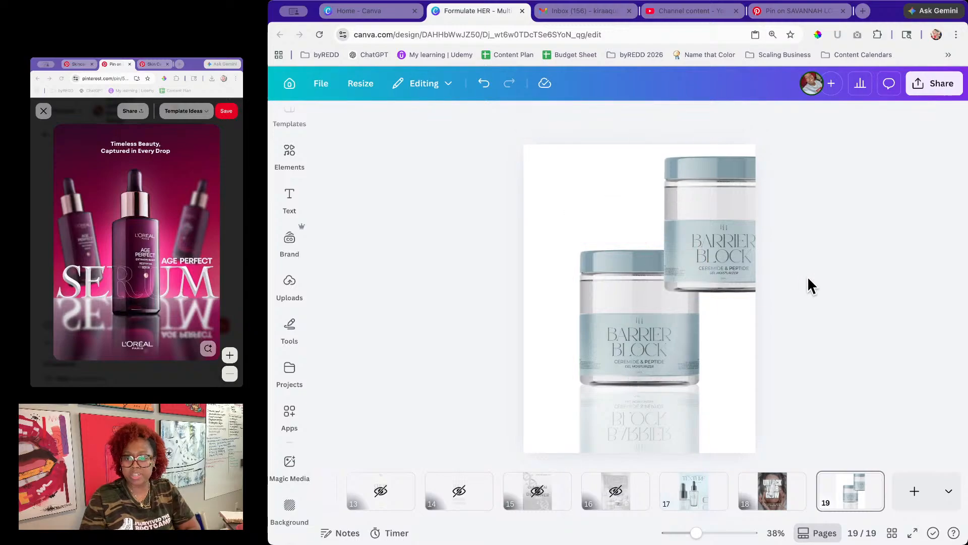
# Step: Shrink the spare jar copy to about half size, tilt it slightly counterclockwise, and place it partly off the page's left edge
pyautogui.moveTo(724, 218); pyautogui.dragTo(676, 220)
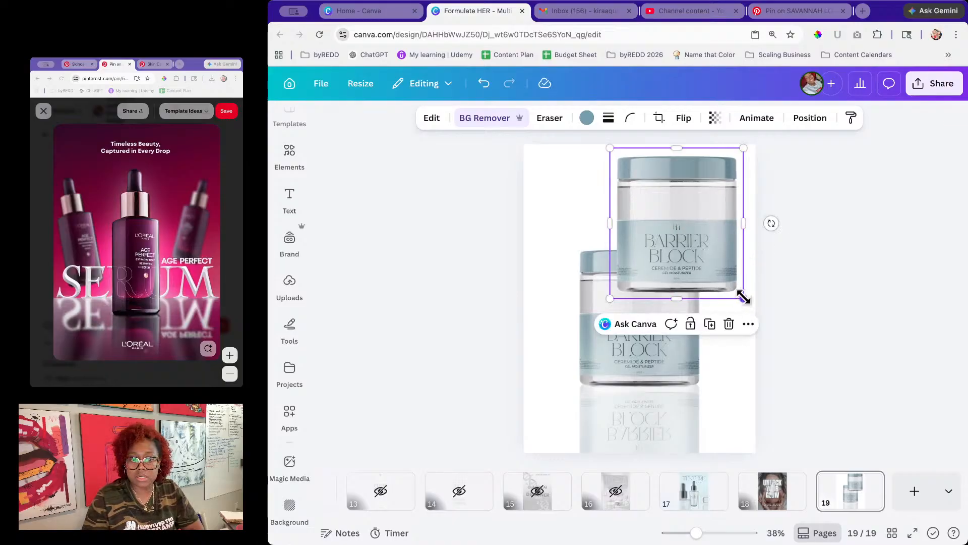
pyautogui.moveTo(743, 298); pyautogui.dragTo(668, 228)
pyautogui.moveTo(702, 184); pyautogui.dragTo(714, 178)
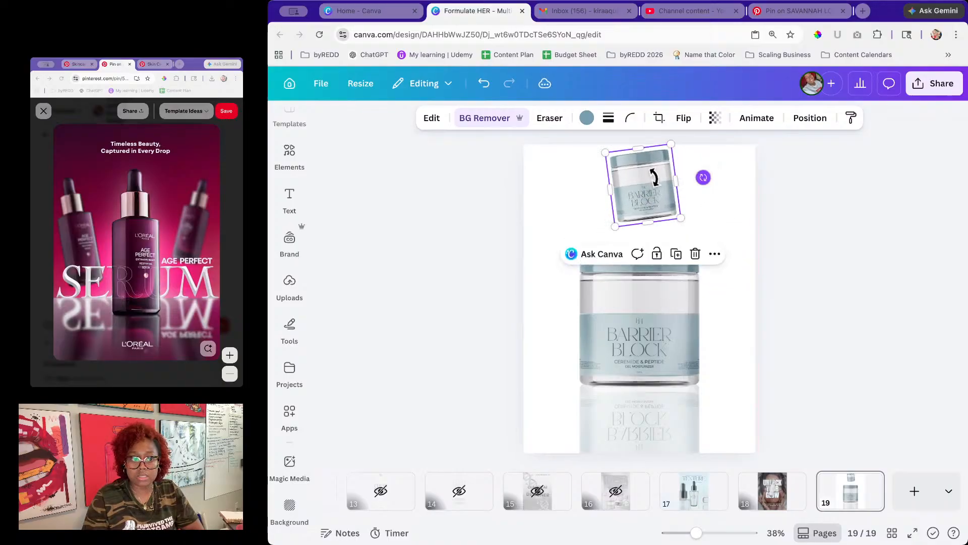
pyautogui.moveTo(639, 195); pyautogui.dragTo(712, 217)
# Step: Duplicate the small tilted jar, tilt the copy clockwise, and place it partly off the page's right edge, higher than the first
pyautogui.click(573, 243)
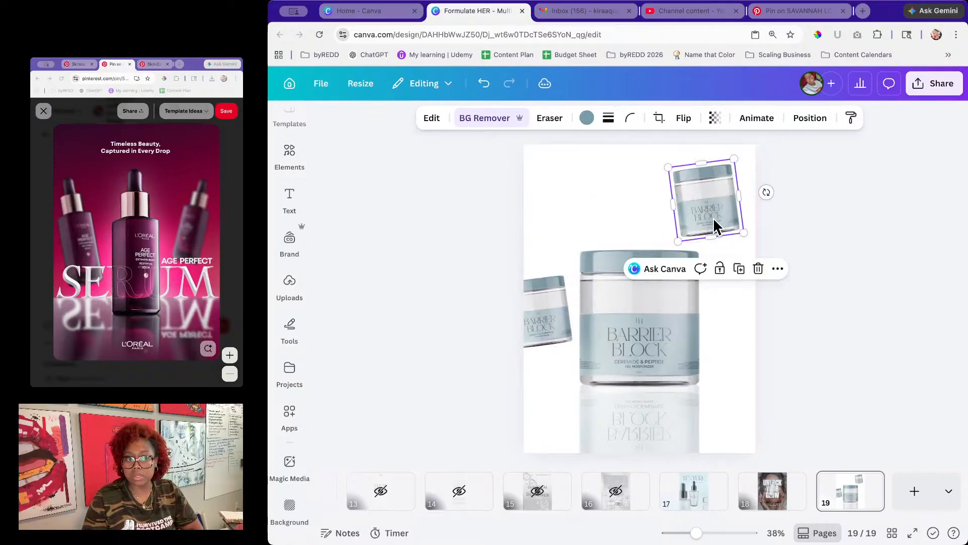
pyautogui.moveTo(766, 193); pyautogui.dragTo(718, 229)
pyautogui.moveTo(710, 193); pyautogui.dragTo(750, 244)
pyautogui.click(812, 268)
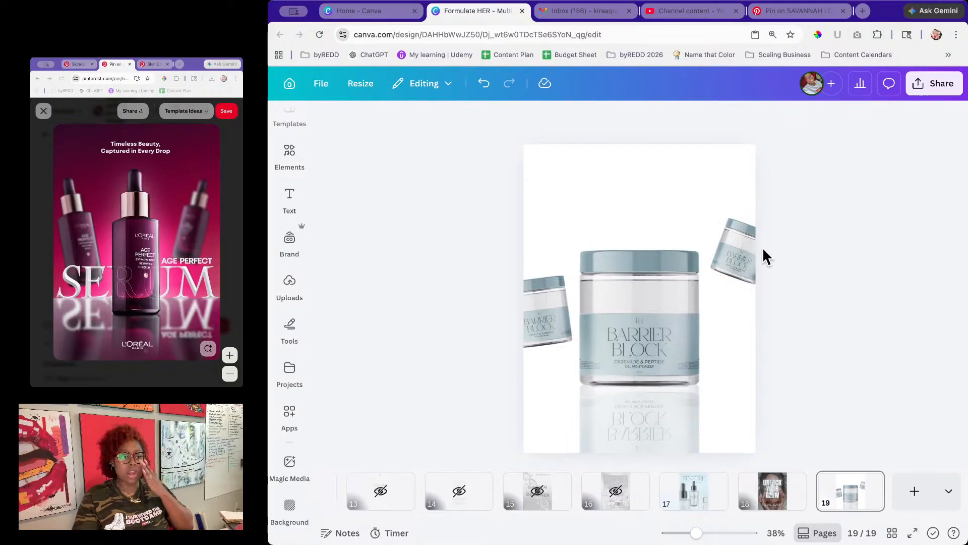
# Step: Apply a whole-image blur with intensity 35 to the small jar at the page's left edge
pyautogui.click(195, 229)
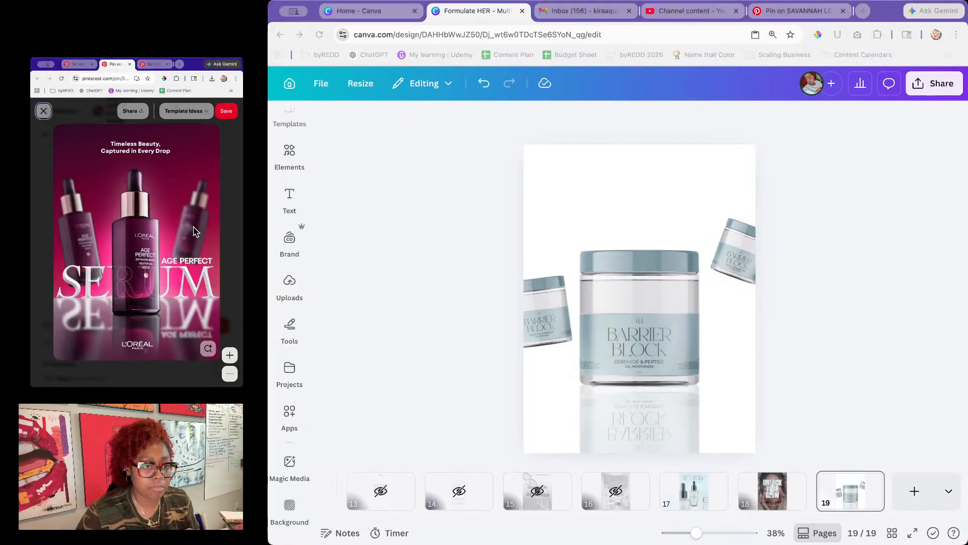
pyautogui.click(550, 304)
pyautogui.click(544, 303)
pyautogui.click(432, 119)
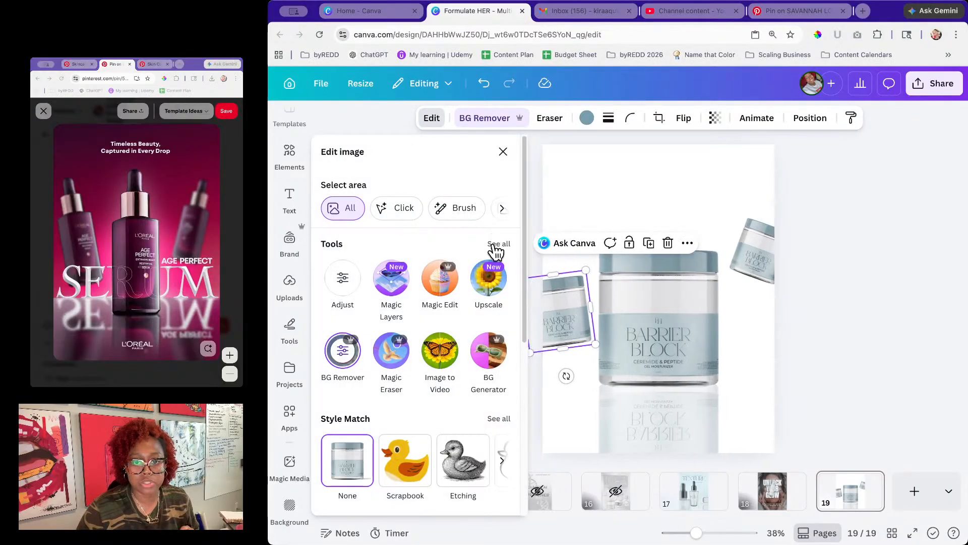
pyautogui.click(498, 245)
pyautogui.click(344, 298)
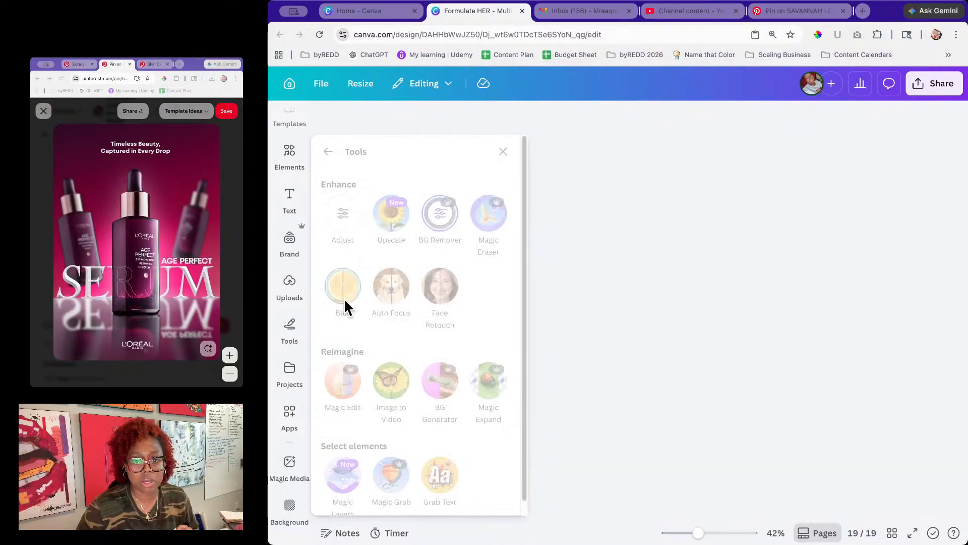
pyautogui.click(454, 199)
pyautogui.moveTo(372, 246); pyautogui.dragTo(405, 251)
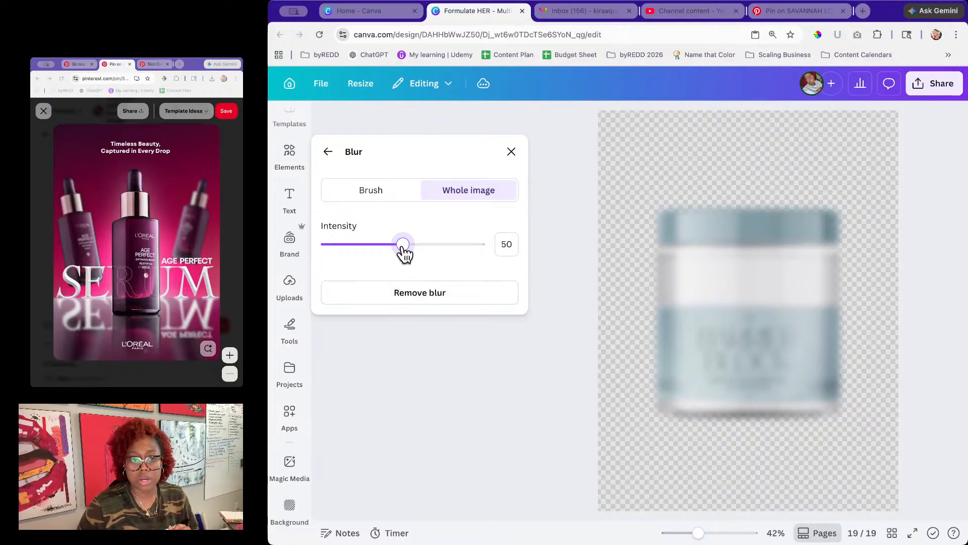
pyautogui.moveTo(402, 249); pyautogui.dragTo(382, 259)
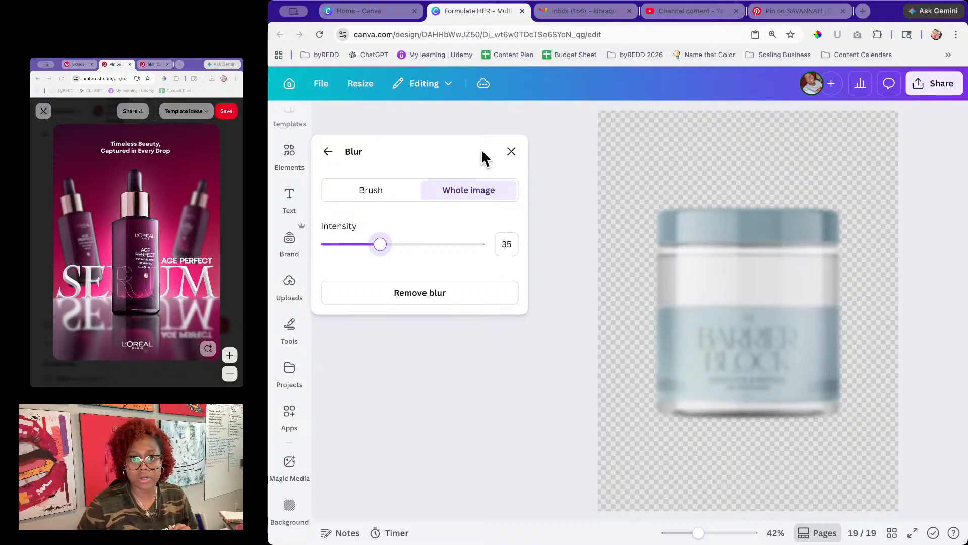
pyautogui.click(511, 152)
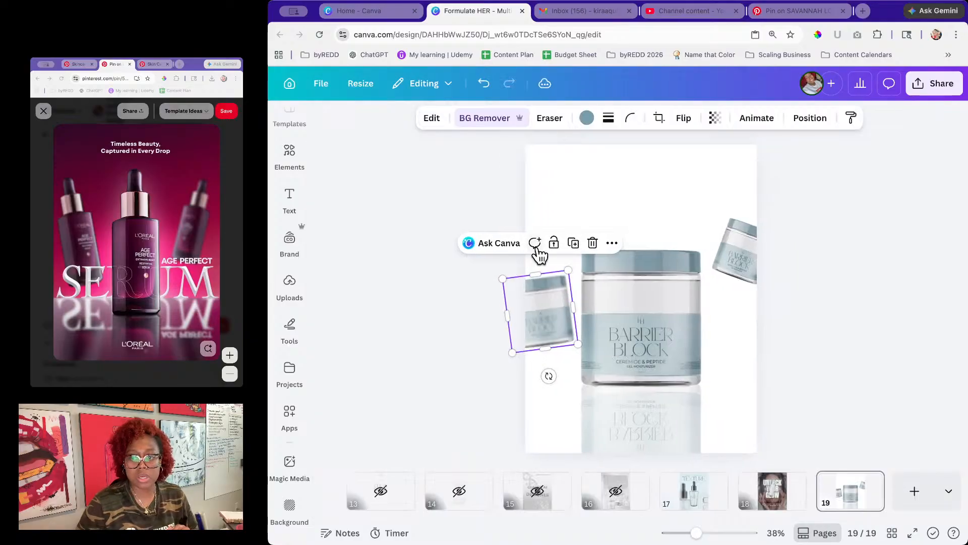
# Step: Apply a whole-image blur with intensity 50 to the small jar at the page's right edge
pyautogui.click(748, 259)
pyautogui.click(432, 119)
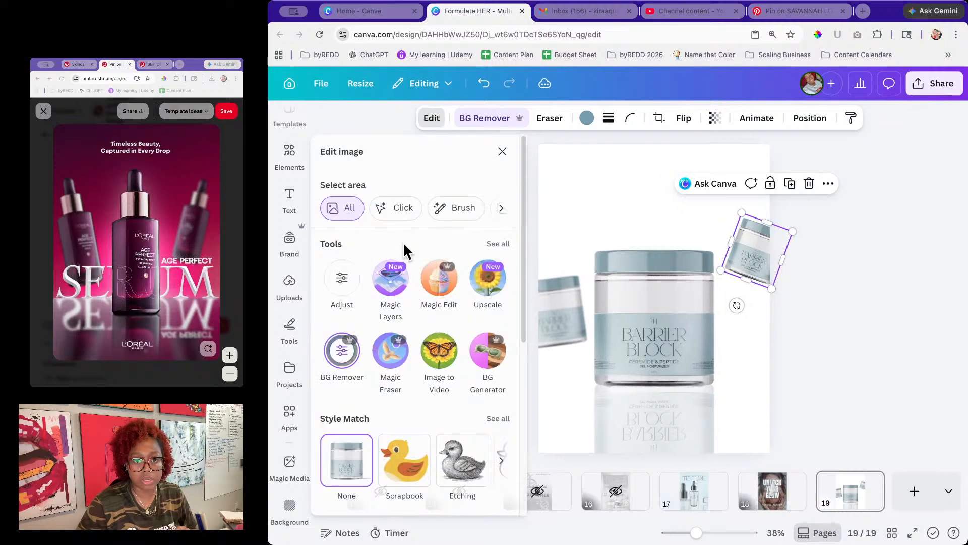
pyautogui.click(495, 249)
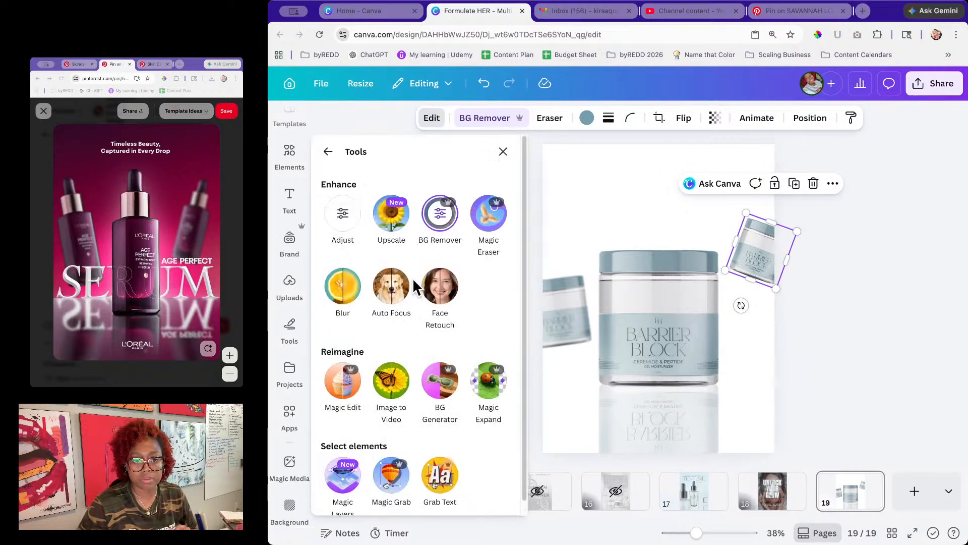
pyautogui.click(340, 288)
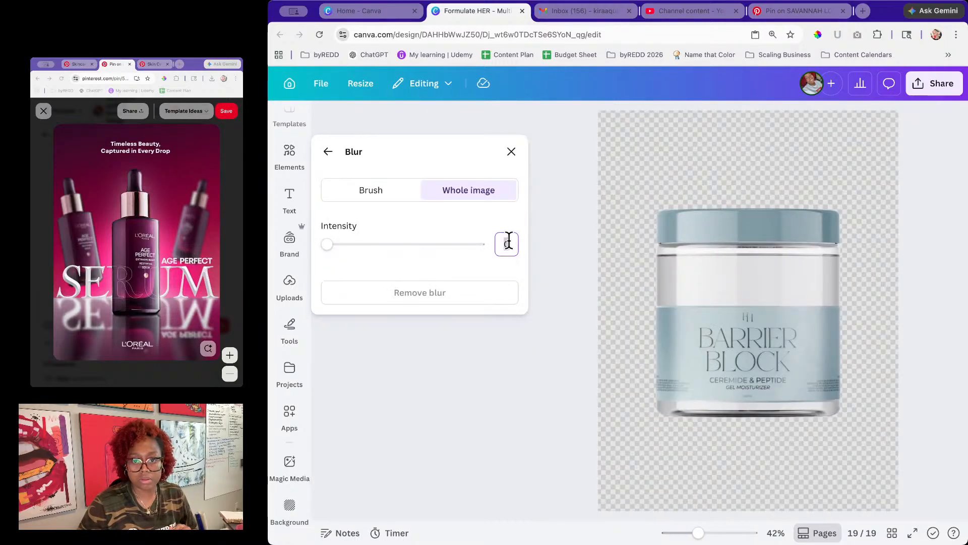
pyautogui.press('Return')
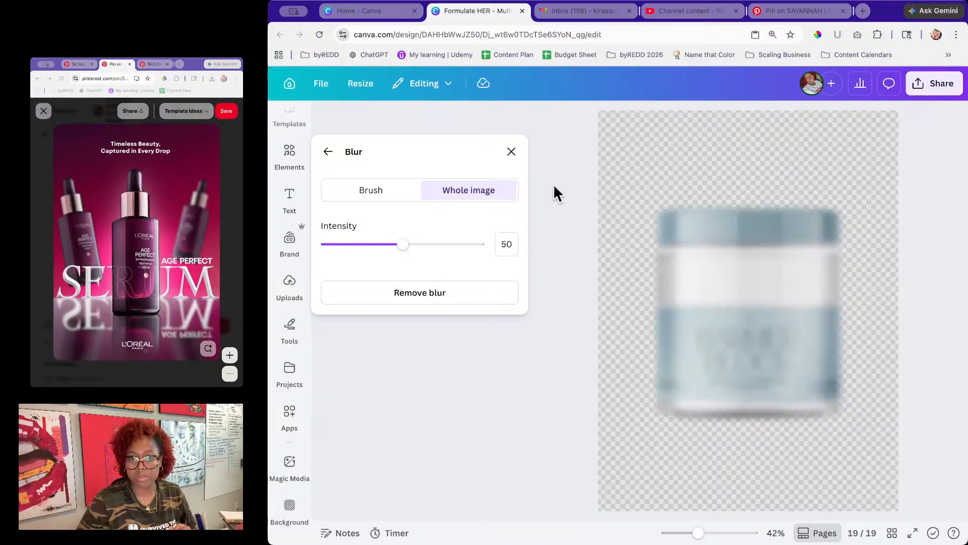
pyautogui.click(511, 152)
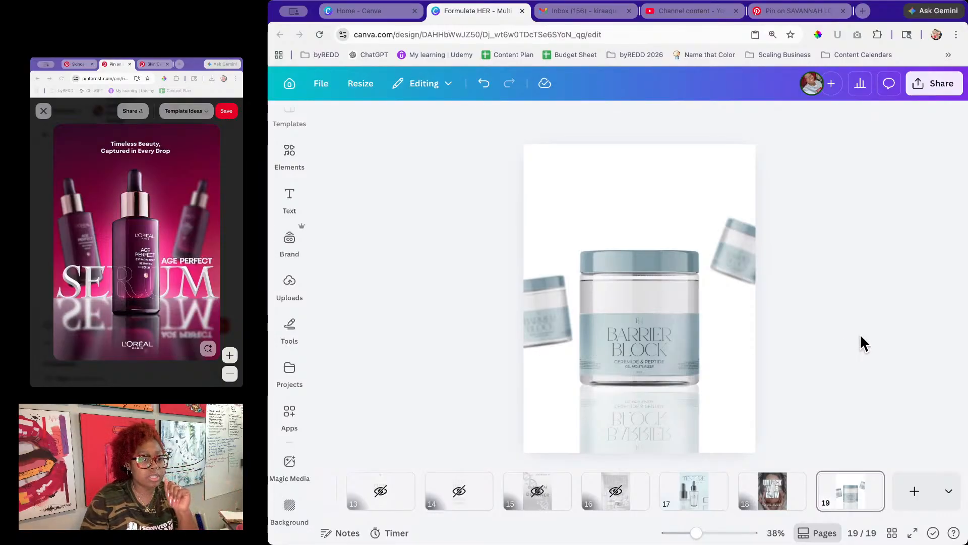
# Step: Add a heading reading "moisturizer" over the central jar, enlarged to about size 95 and widened to fit one line
pyautogui.click(299, 203)
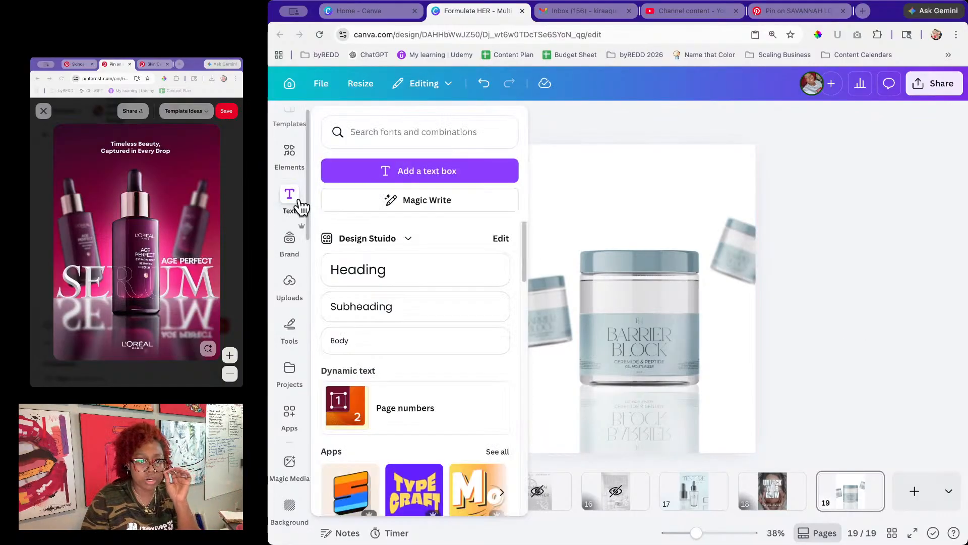
pyautogui.click(371, 270)
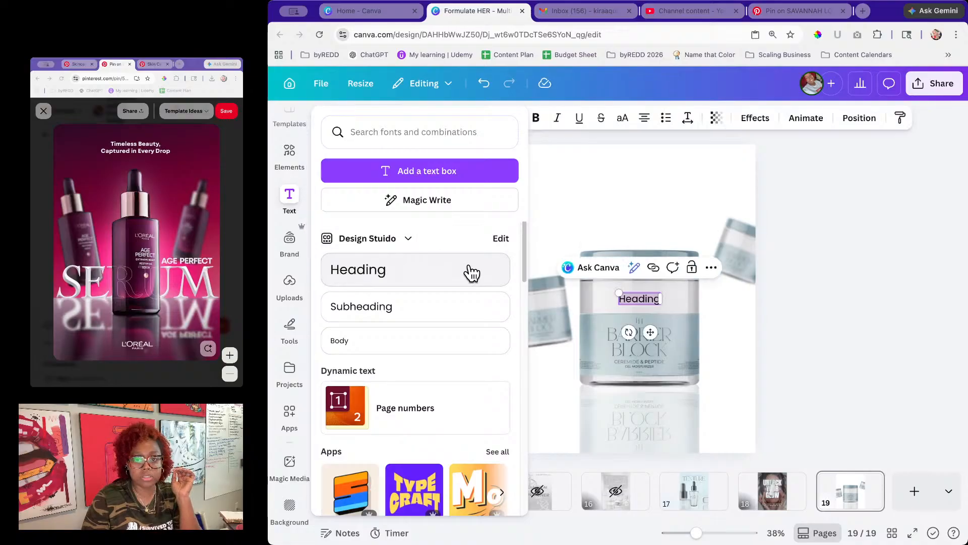
pyautogui.doubleClick(651, 299)
pyautogui.moveTo(616, 290); pyautogui.dragTo(538, 255)
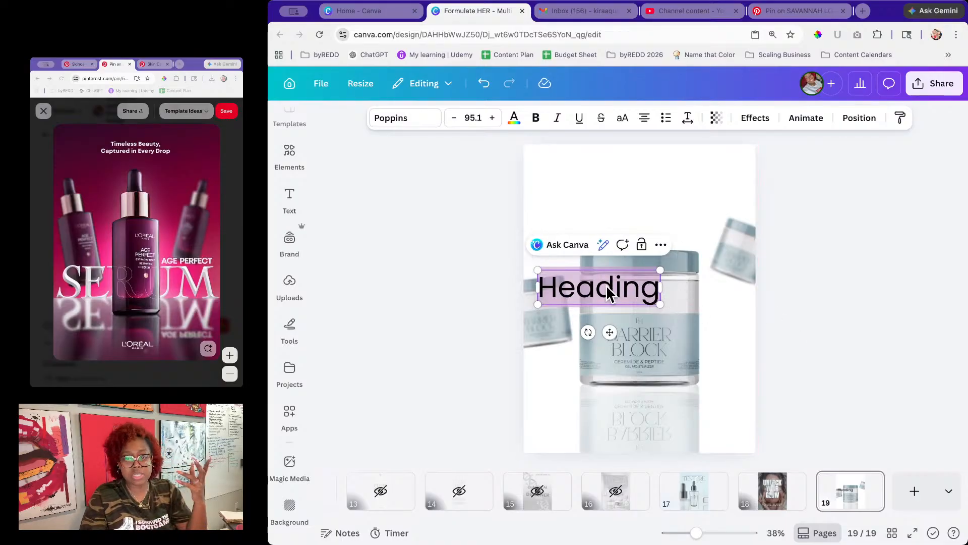
pyautogui.write('moi')
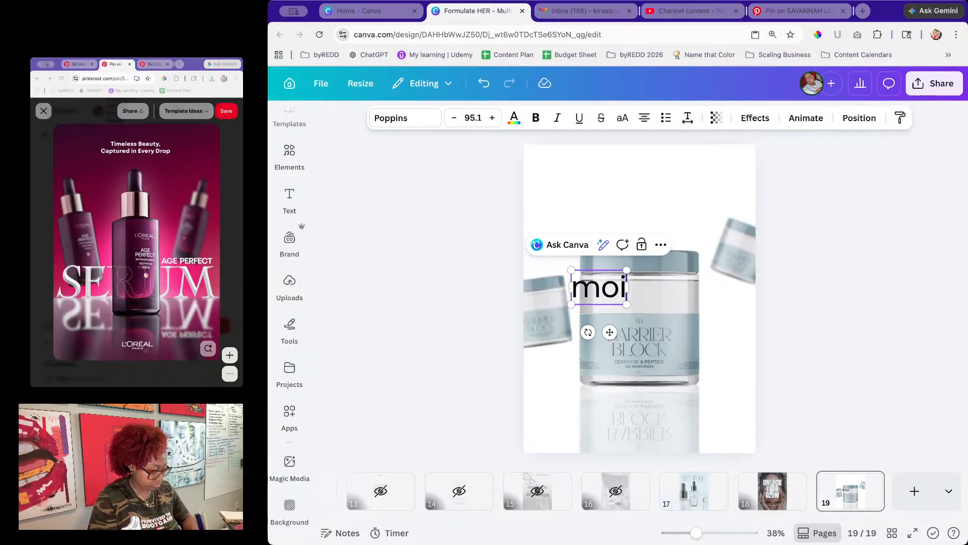
pyautogui.write('sturize r')
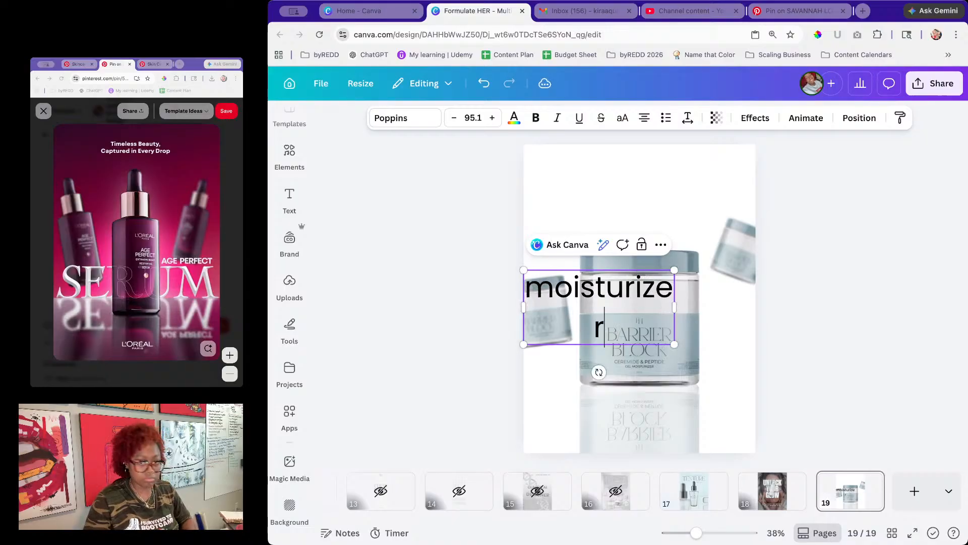
pyautogui.moveTo(674, 305); pyautogui.dragTo(696, 306)
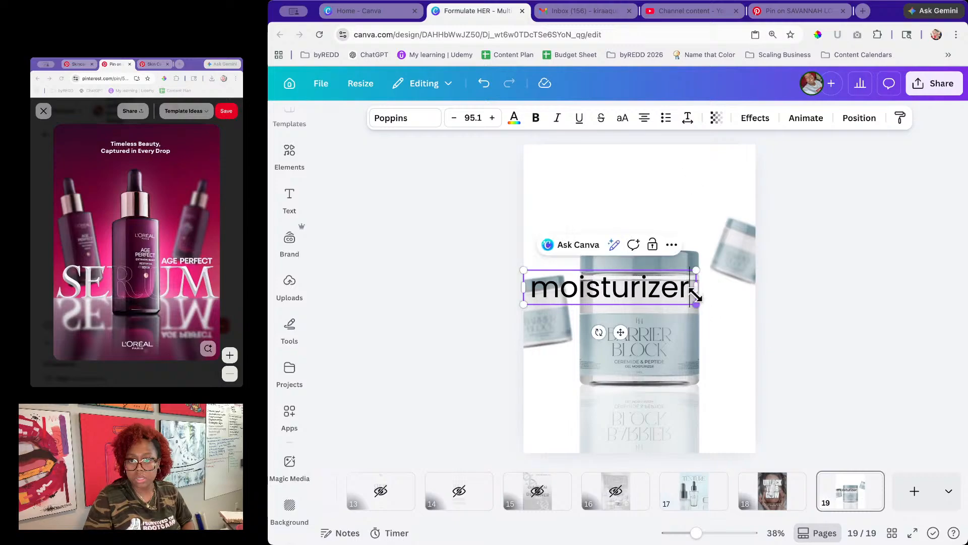
# Step: Set the heading in Varoca and scale it to the page's full width at size 124, slightly lower on the central jar
pyautogui.click(395, 121)
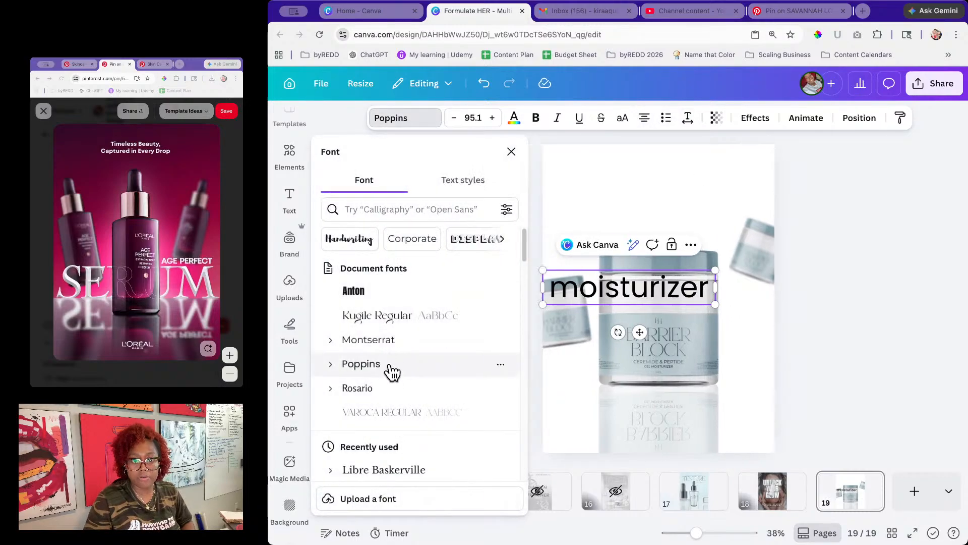
pyautogui.click(396, 412)
pyautogui.moveTo(716, 305); pyautogui.dragTo(776, 297)
pyautogui.click(817, 303)
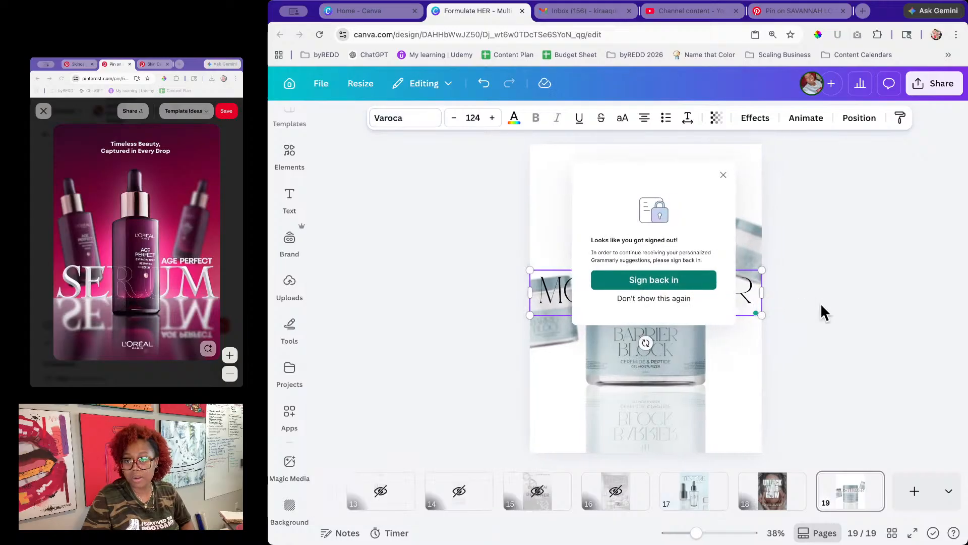
pyautogui.click(713, 287)
pyautogui.moveTo(713, 287)
pyautogui.mouseDown()
pyautogui.moveTo(714, 382)
pyautogui.moveTo(712, 298)
pyautogui.mouseUp()
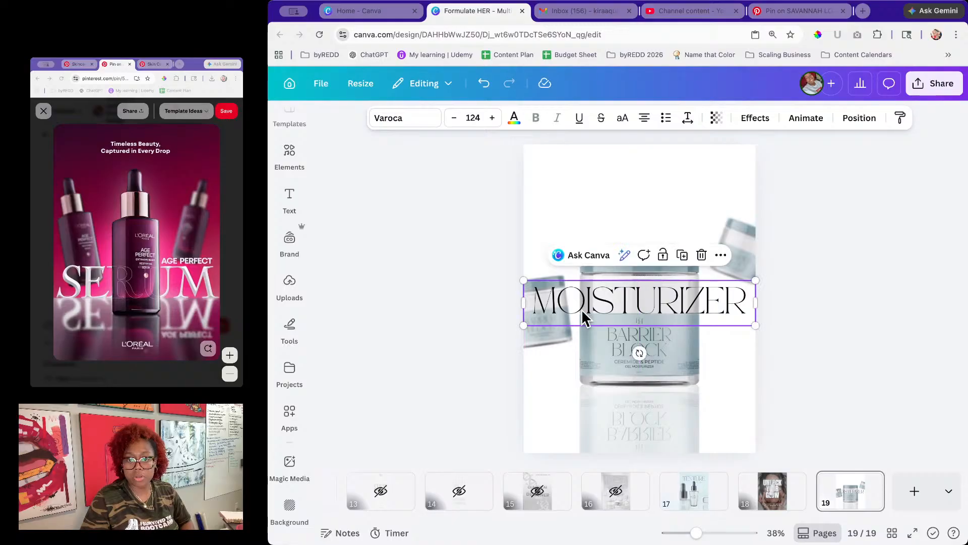
# Step: Move the left small jar up above the heading and the right small jar down below it, both still partly off the page
pyautogui.click(539, 343)
pyautogui.moveTo(540, 336); pyautogui.dragTo(544, 246)
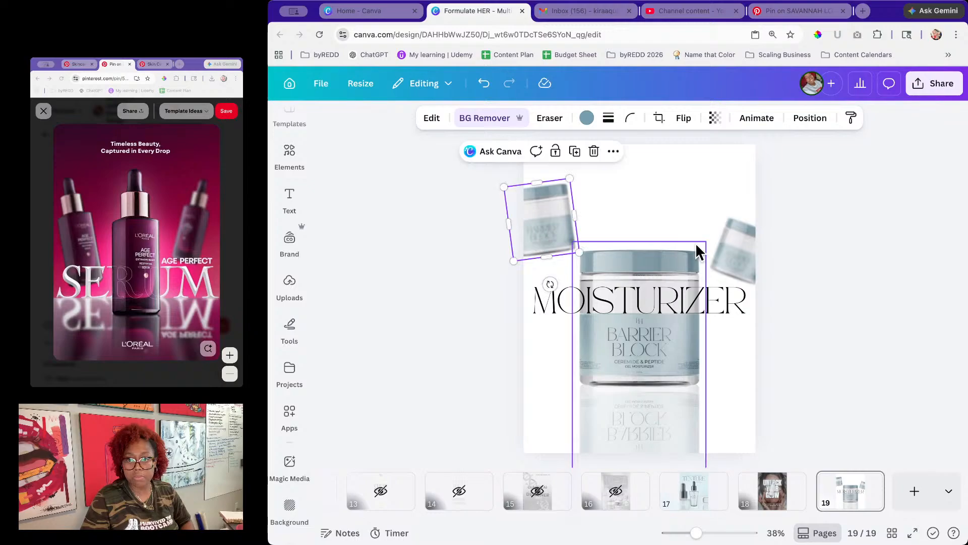
pyautogui.click(747, 241)
pyautogui.moveTo(747, 240); pyautogui.dragTo(752, 361)
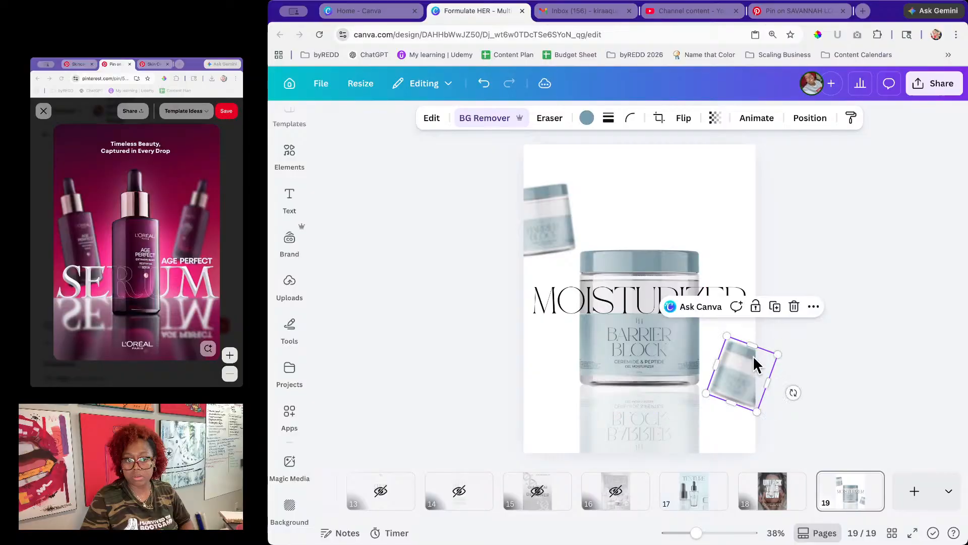
pyautogui.click(840, 325)
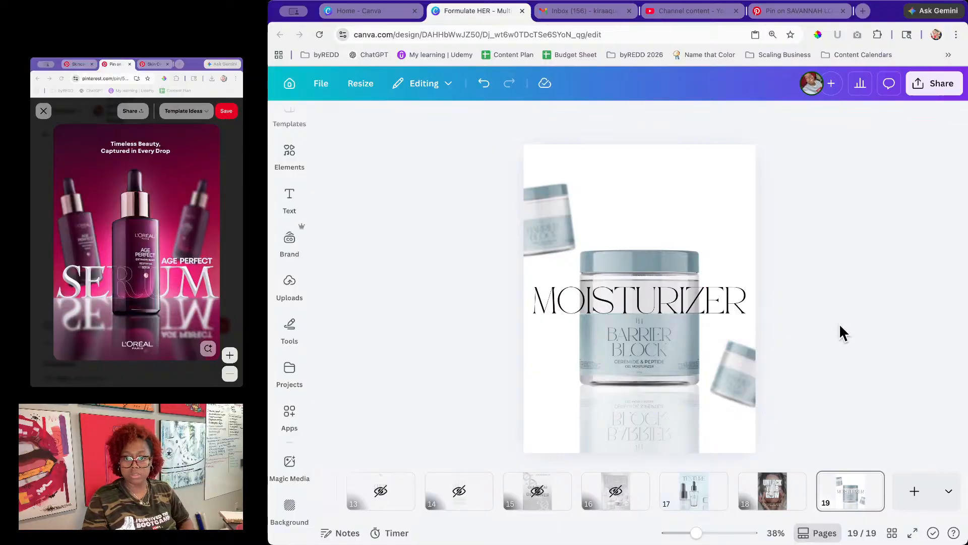
# Step: Duplicate the MOISTURIZER heading and place the copy directly beneath the original
pyautogui.click(677, 303)
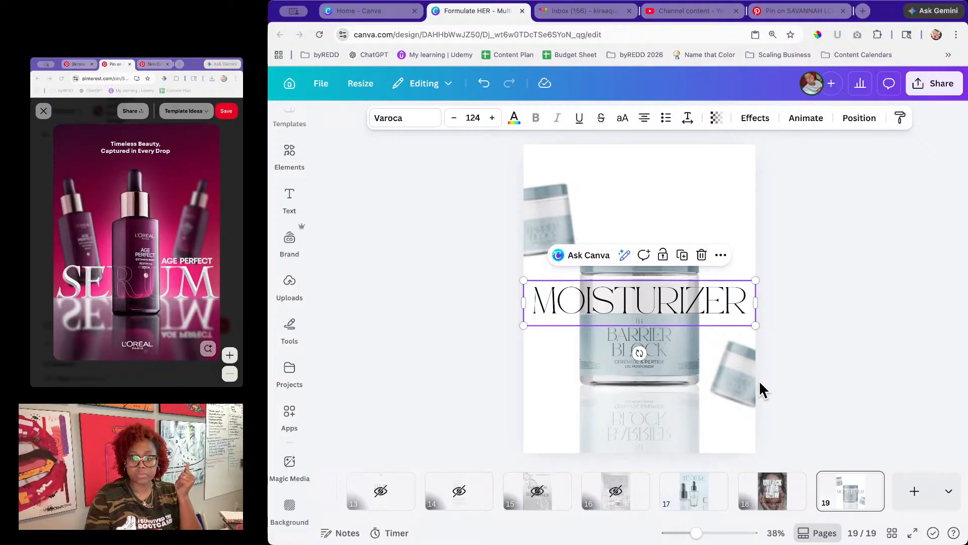
pyautogui.moveTo(696, 533); pyautogui.dragTo(712, 535)
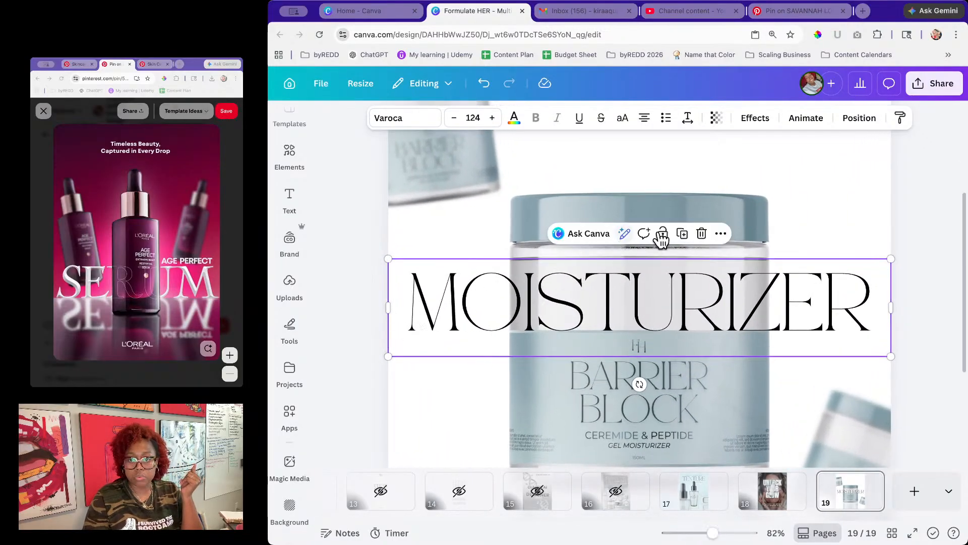
pyautogui.click(682, 233)
pyautogui.moveTo(600, 303); pyautogui.dragTo(598, 365)
# Step: Set the page background colour to gray azure #55798a
pyautogui.click(459, 296)
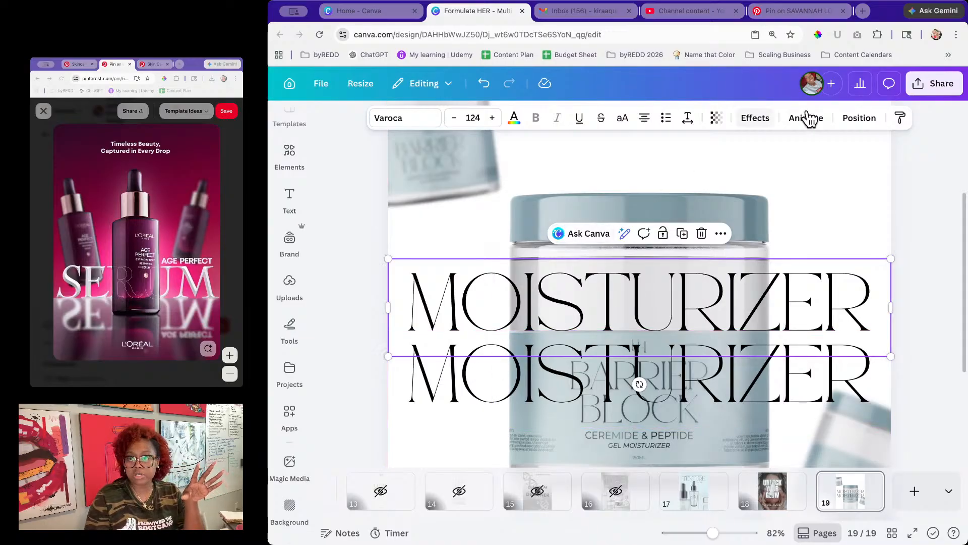
pyautogui.click(862, 118)
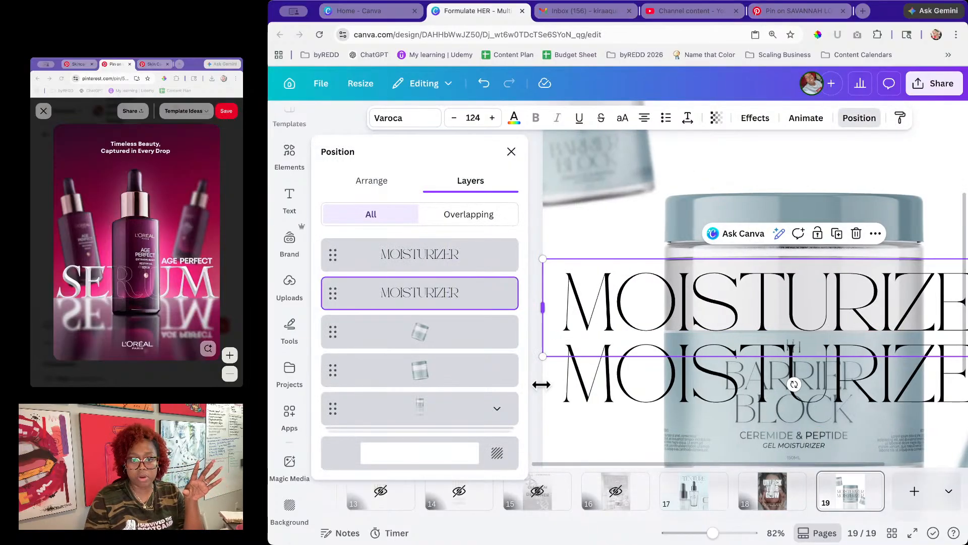
pyautogui.click(444, 456)
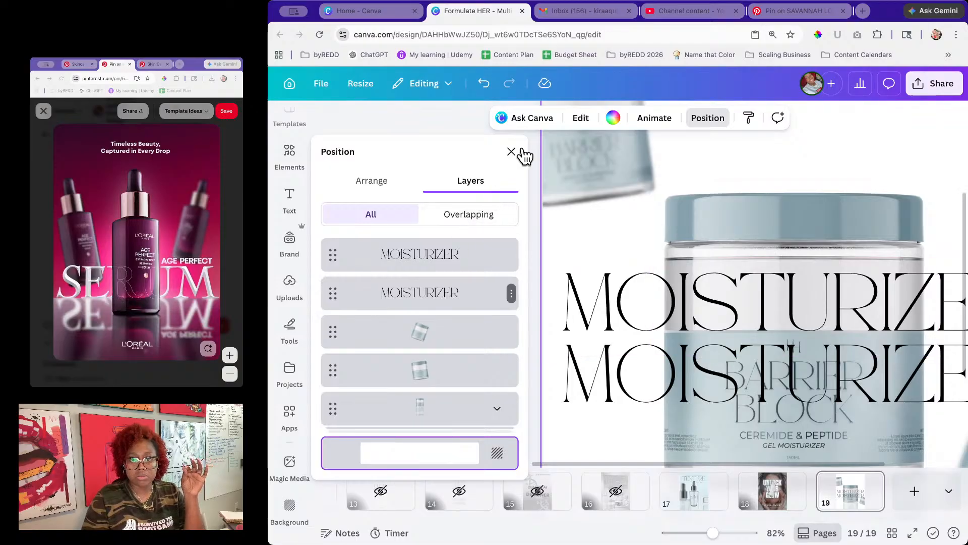
pyautogui.click(614, 119)
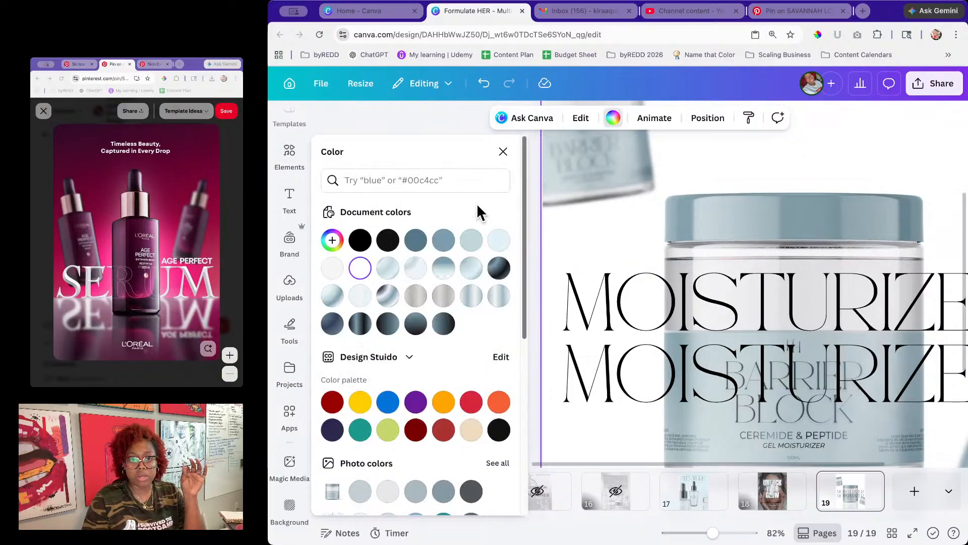
pyautogui.click(415, 240)
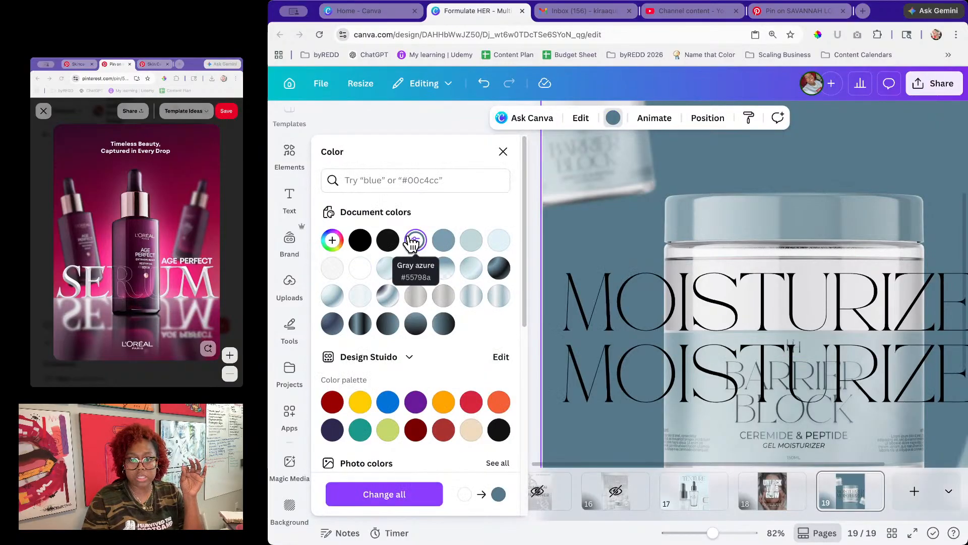
pyautogui.click(499, 153)
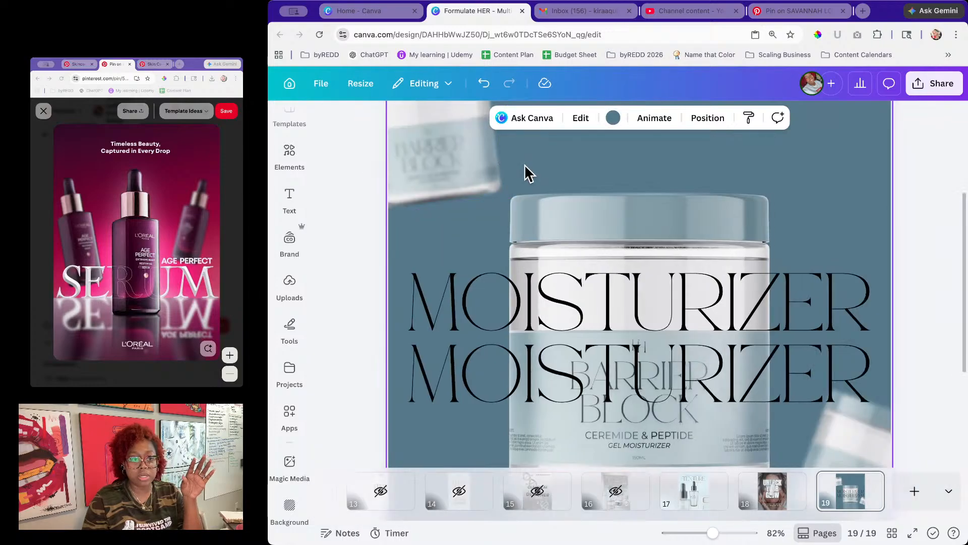
# Step: Recolour both MOISTURIZER headings with the off-white document colour
pyautogui.click(143, 233)
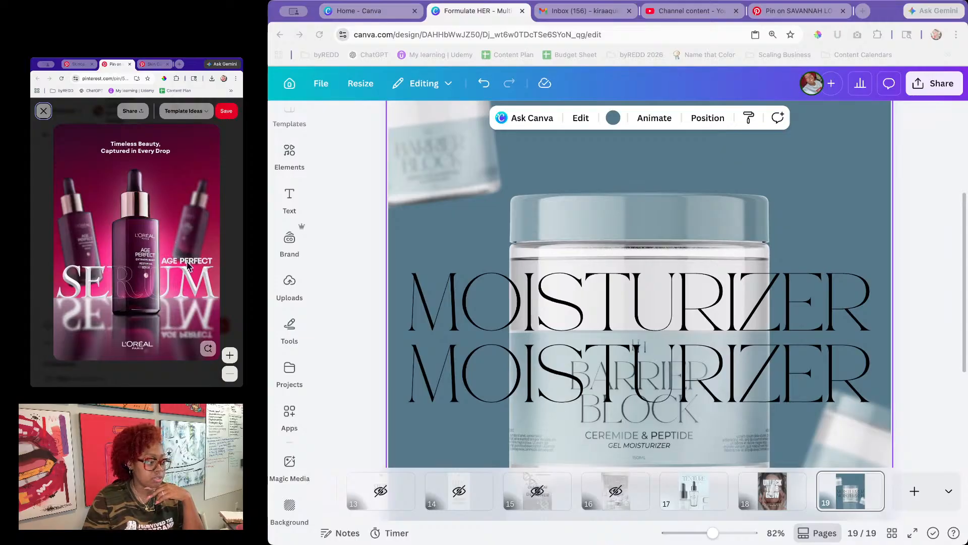
pyautogui.click(579, 303)
pyautogui.click(517, 305)
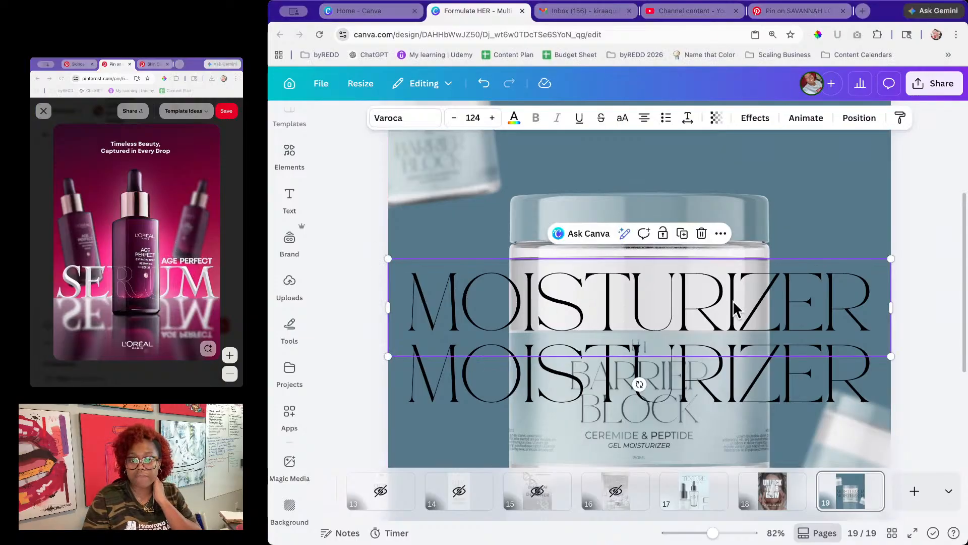
pyautogui.click(514, 118)
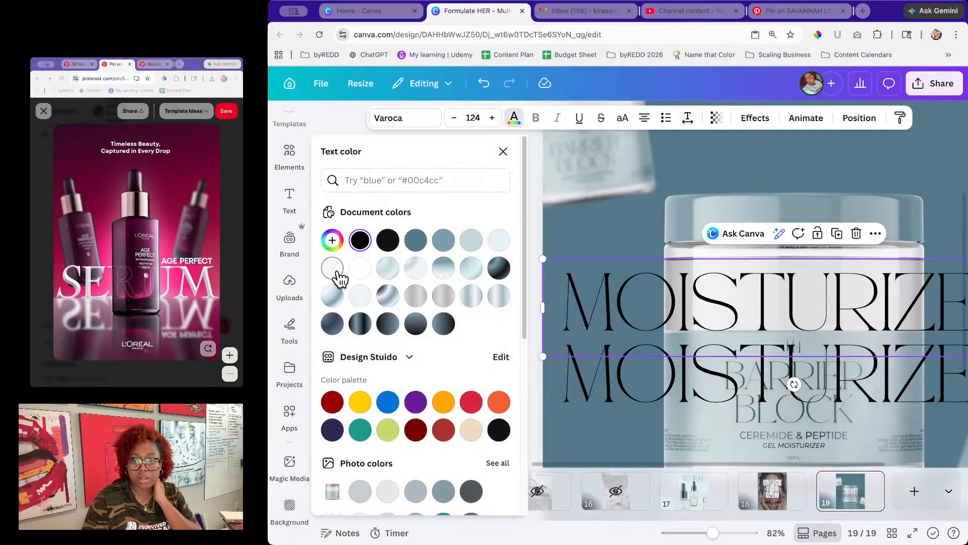
pyautogui.click(333, 269)
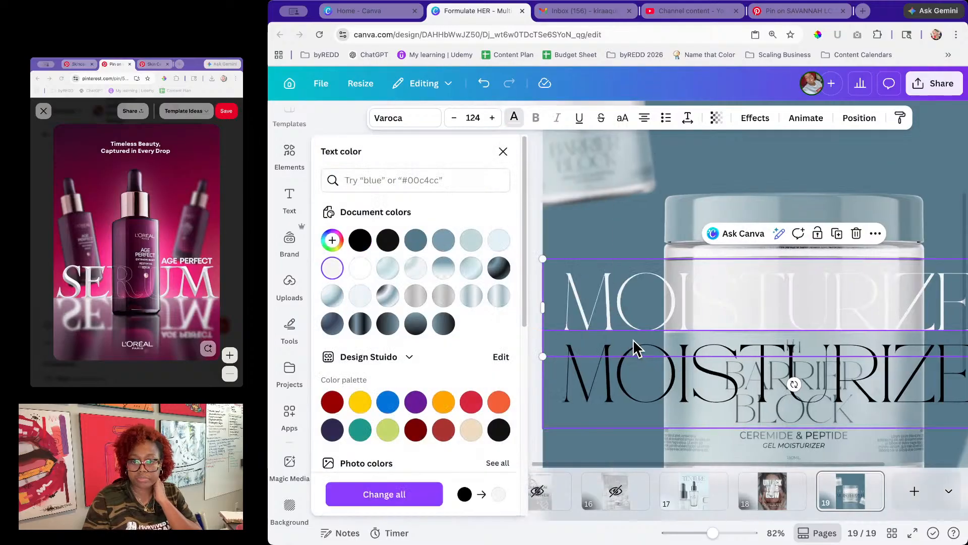
pyautogui.click(639, 375)
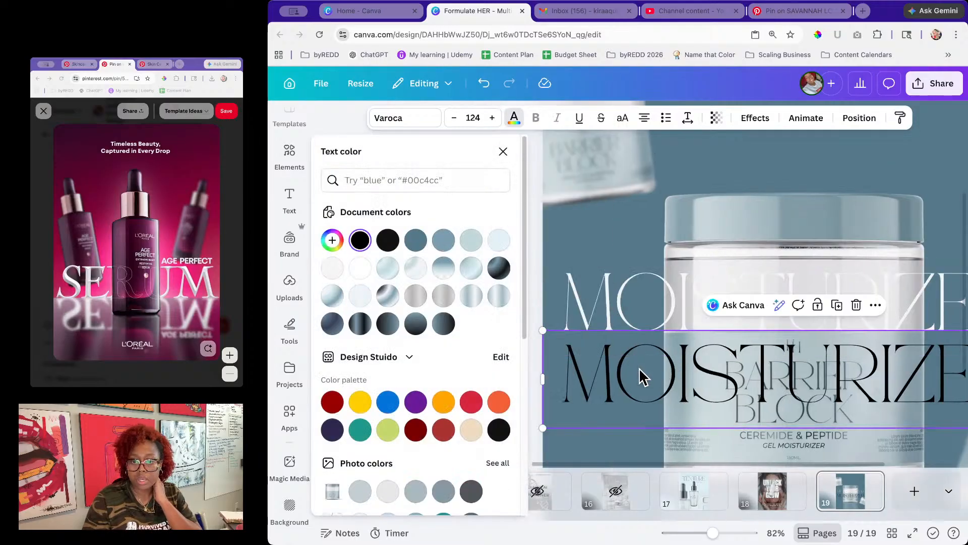
pyautogui.click(332, 269)
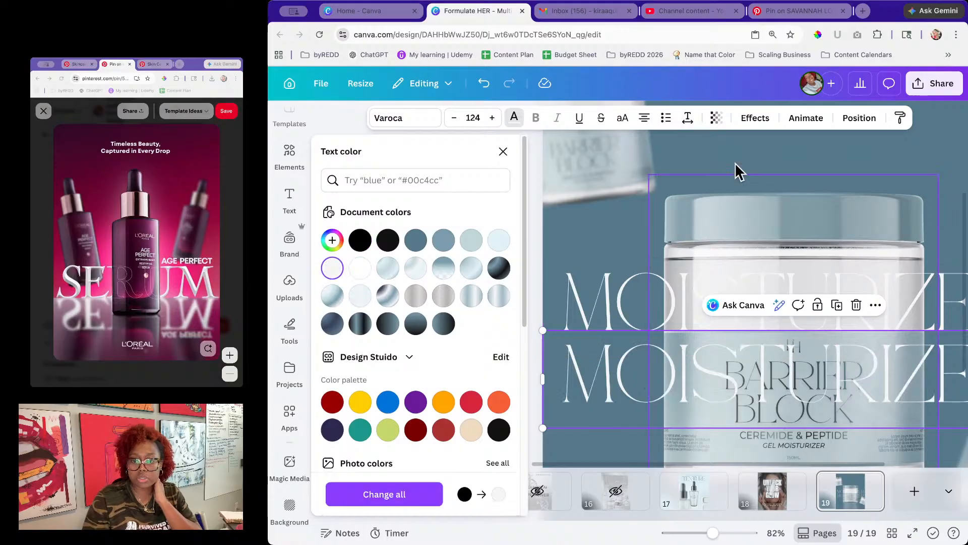
# Step: Send the upper MOISTURIZER heading to the back, behind the central jar
pyautogui.click(618, 279)
pyautogui.click(859, 118)
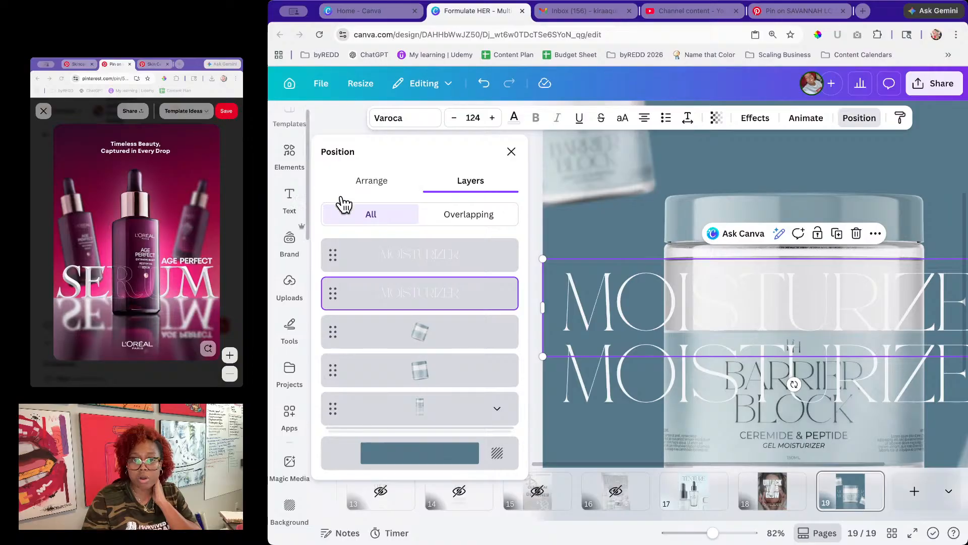
pyautogui.click(384, 182)
pyautogui.click(464, 246)
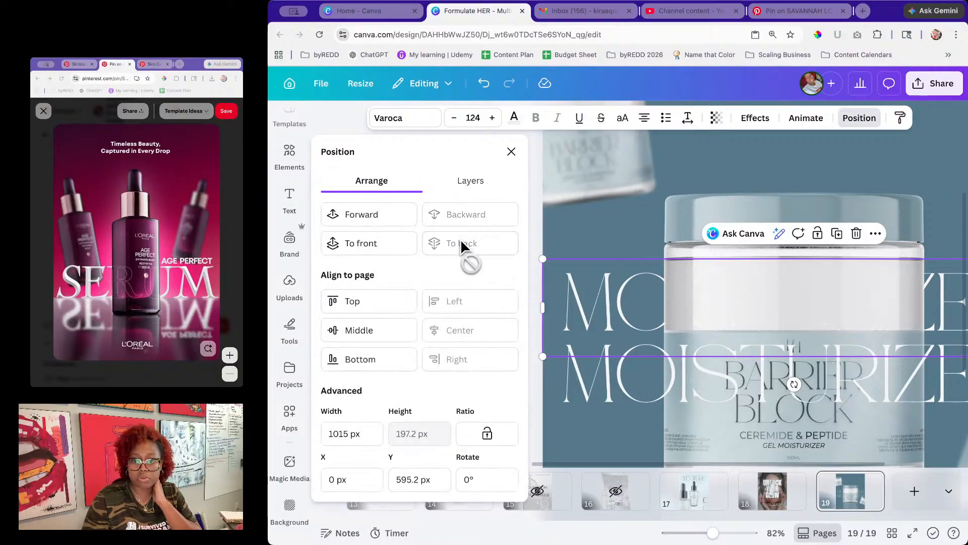
# Step: Apply a Hollow effect with thickness 0 to the lower MOISTURIZER heading
pyautogui.click(644, 400)
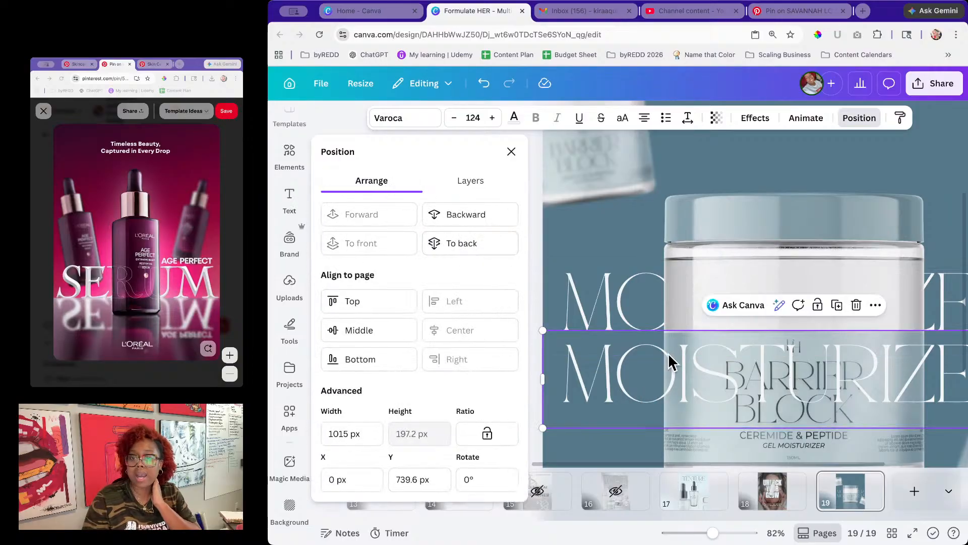
pyautogui.click(746, 121)
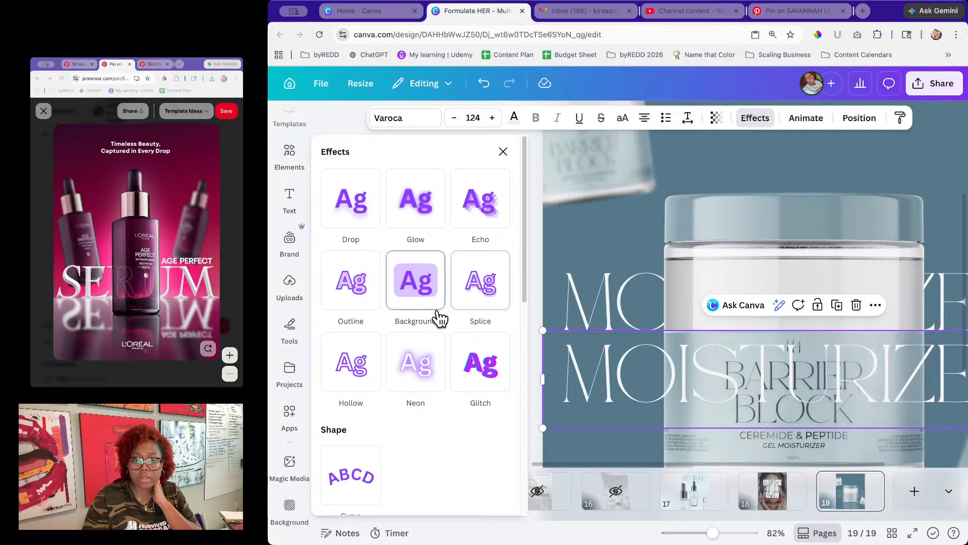
pyautogui.click(346, 371)
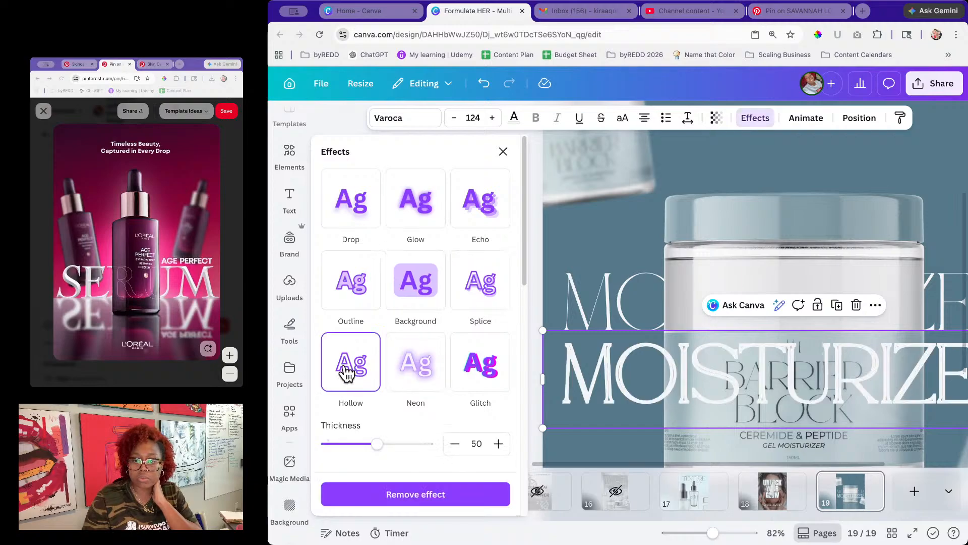
pyautogui.moveTo(378, 448); pyautogui.dragTo(306, 456)
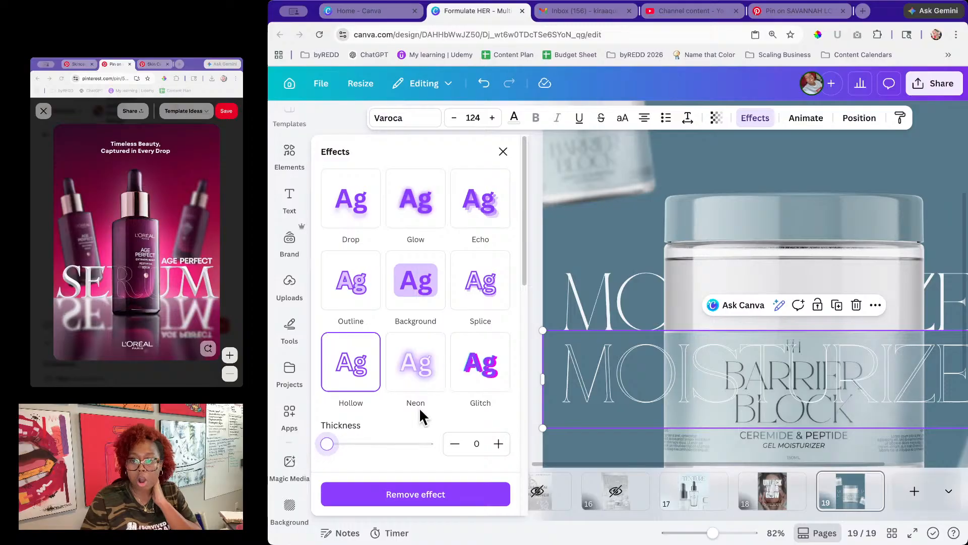
# Step: Lay the hollow MOISTURIZER heading exactly over the solid heading behind the central jar
pyautogui.moveTo(638, 374); pyautogui.dragTo(641, 305)
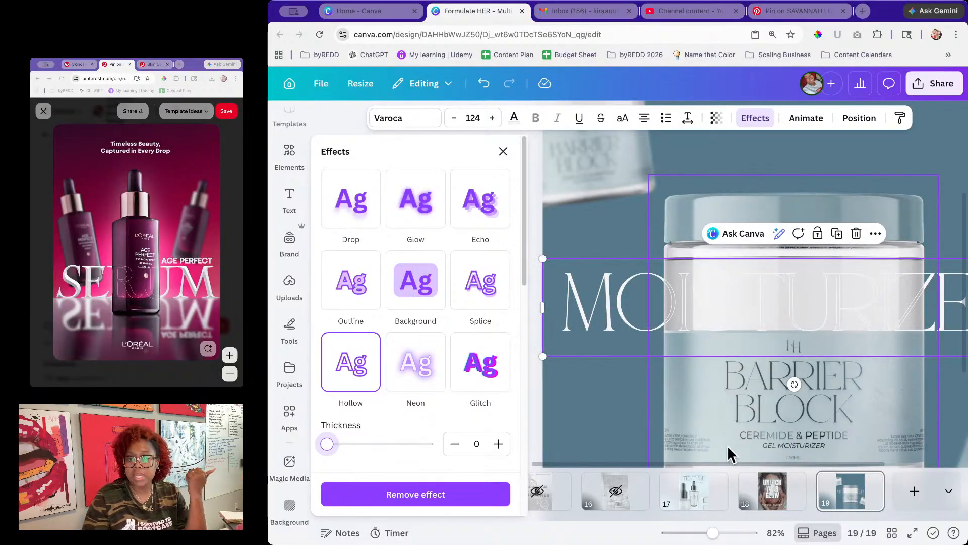
pyautogui.moveTo(661, 461); pyautogui.dragTo(710, 461)
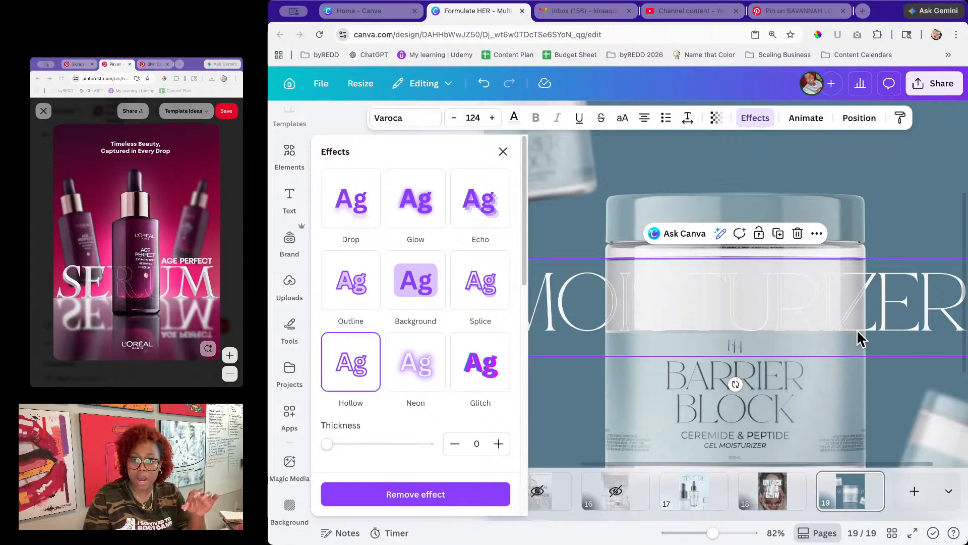
pyautogui.doubleClick(716, 303)
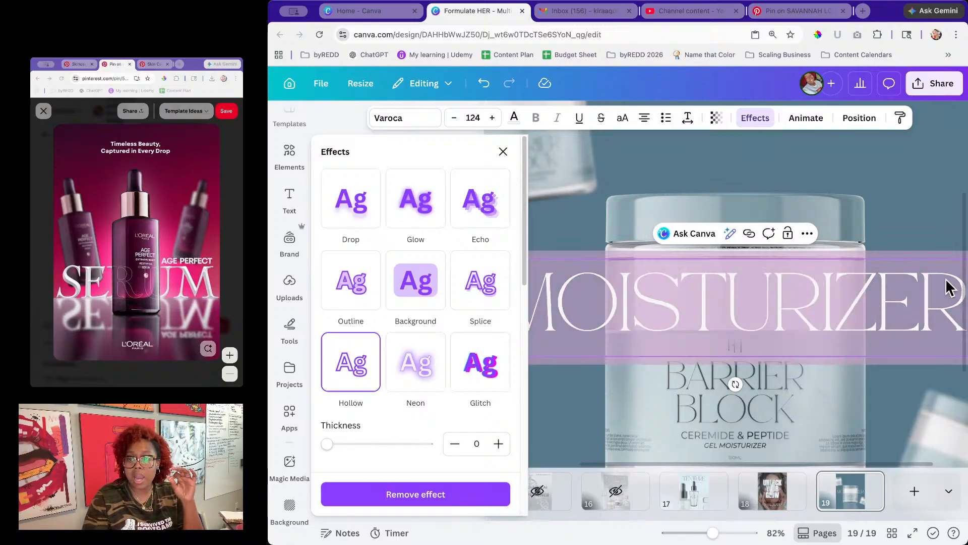
pyautogui.click(931, 204)
pyautogui.click(646, 316)
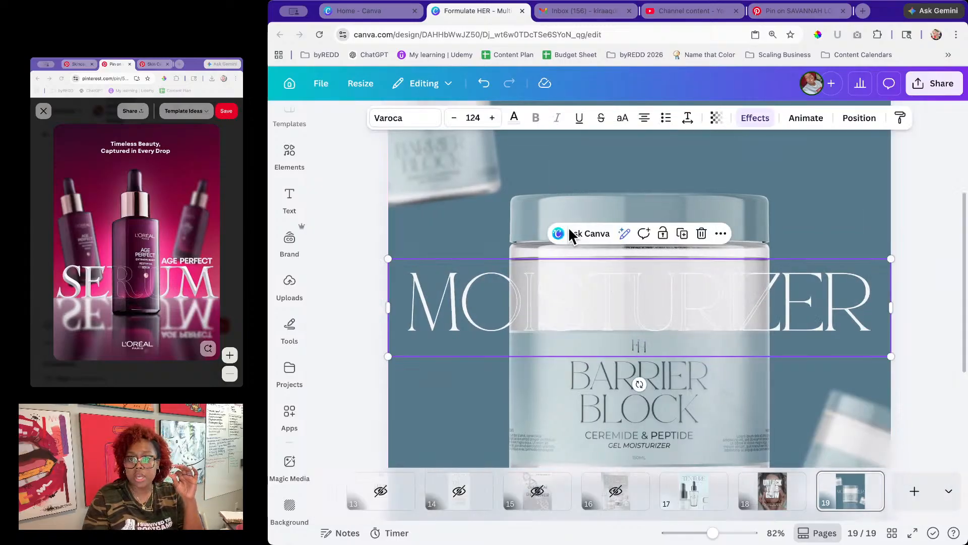
# Step: Try the slate blue document colour on the hollow MOISTURIZER heading
pyautogui.click(515, 119)
pyautogui.click(416, 240)
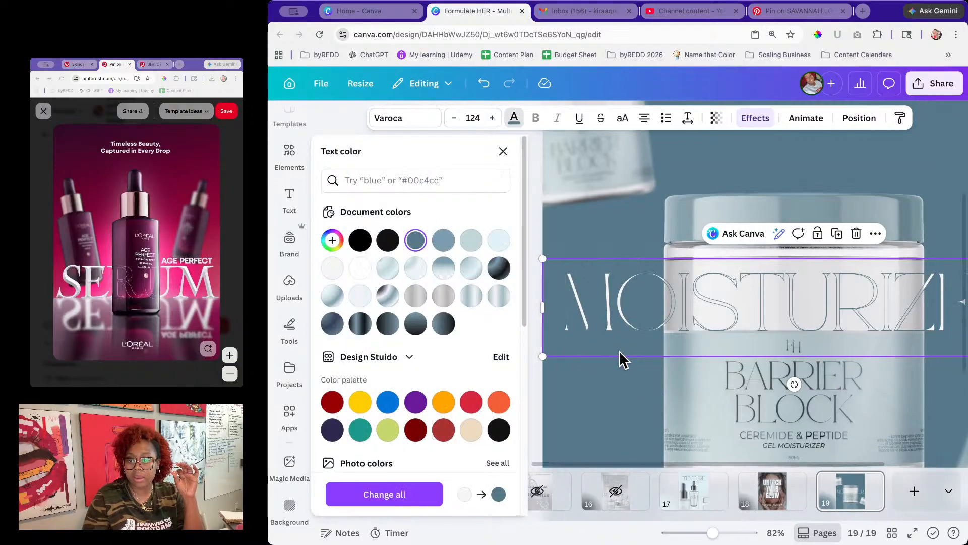
pyautogui.click(643, 377)
# Step: Delete the hollow MOISTURIZER copy and set the remaining heading in uppercase Montserrat Bold
pyautogui.click(631, 307)
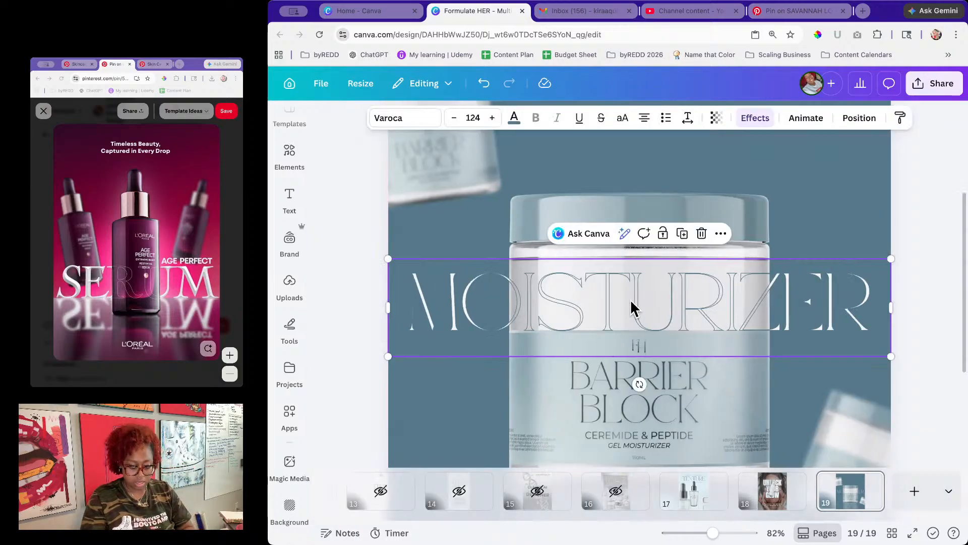
pyautogui.press('Delete')
pyautogui.click(447, 295)
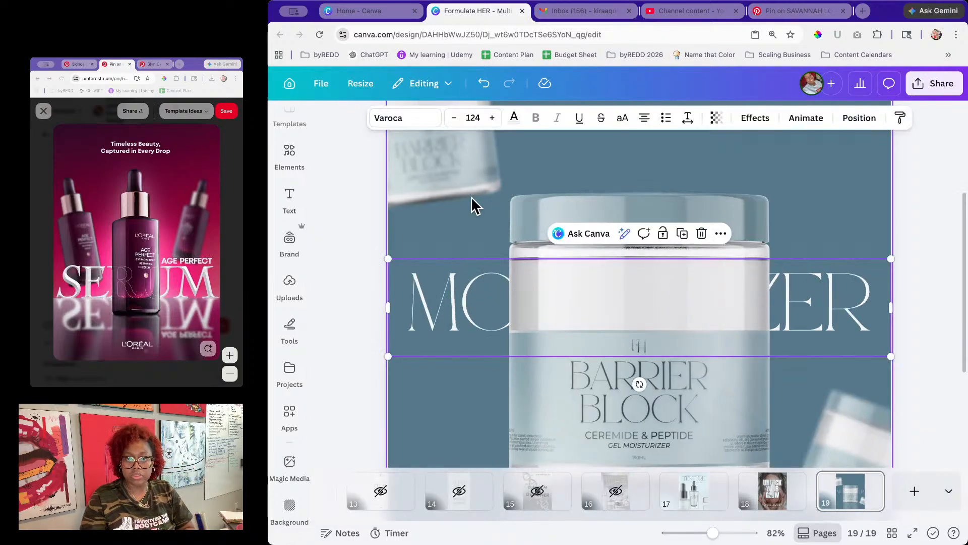
pyautogui.click(407, 123)
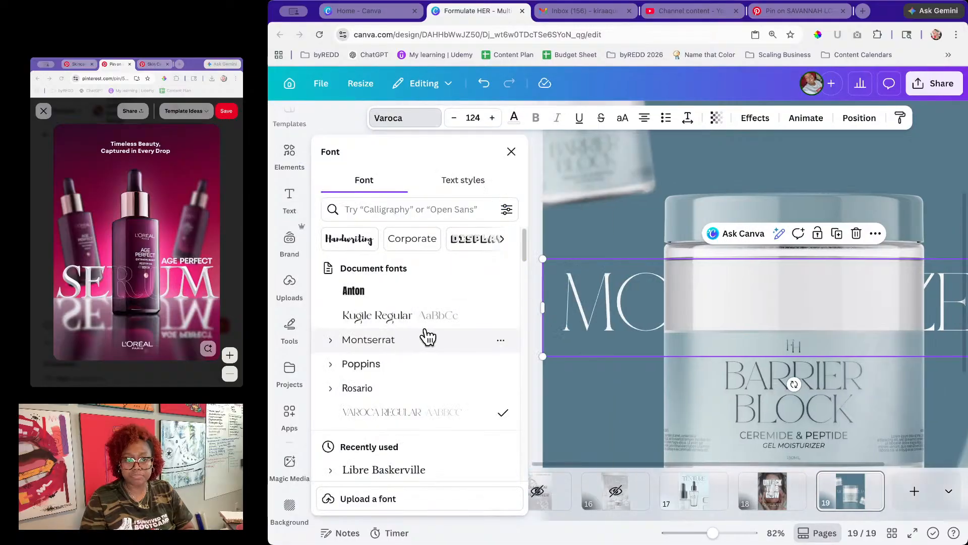
pyautogui.click(331, 342)
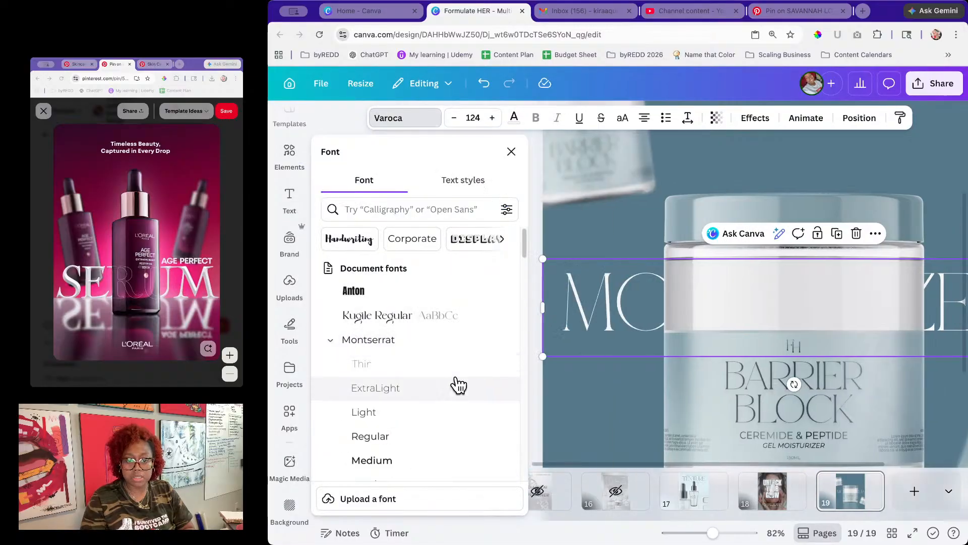
pyautogui.scroll(-3, 459, 385)
pyautogui.click(402, 351)
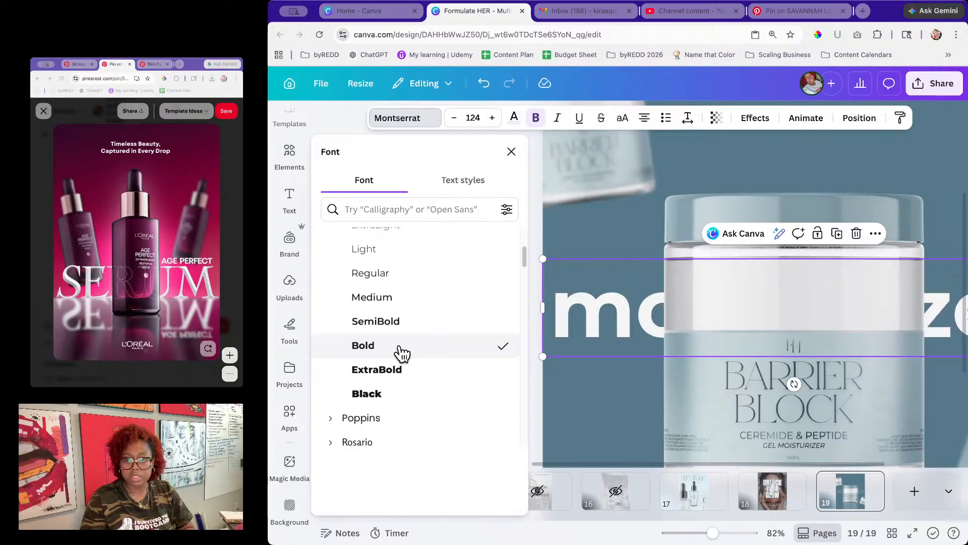
pyautogui.click(620, 123)
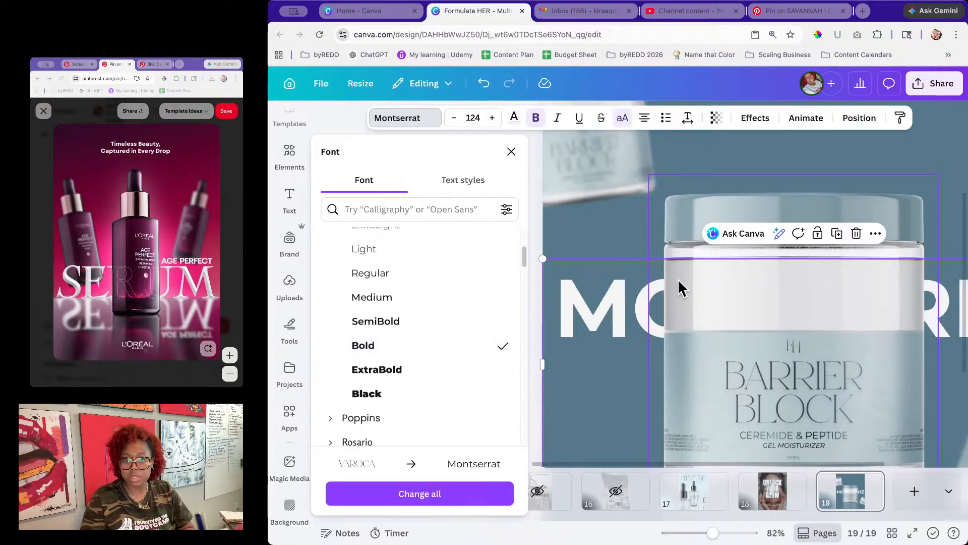
# Step: Scale the MOISTURIZER heading to font size 100 so the word fits the page width on one line
pyautogui.click(705, 533)
pyautogui.moveTo(706, 534); pyautogui.dragTo(699, 533)
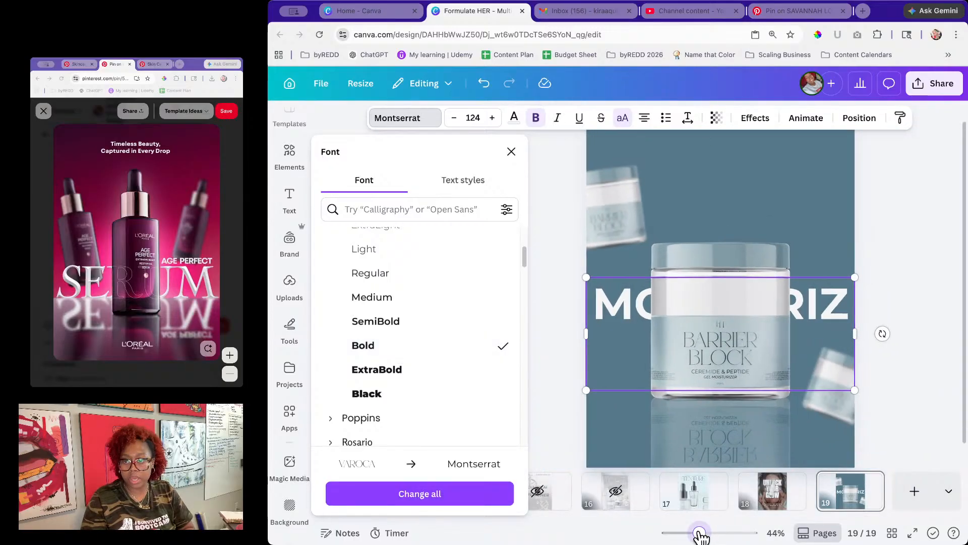
pyautogui.moveTo(816, 326); pyautogui.dragTo(850, 335)
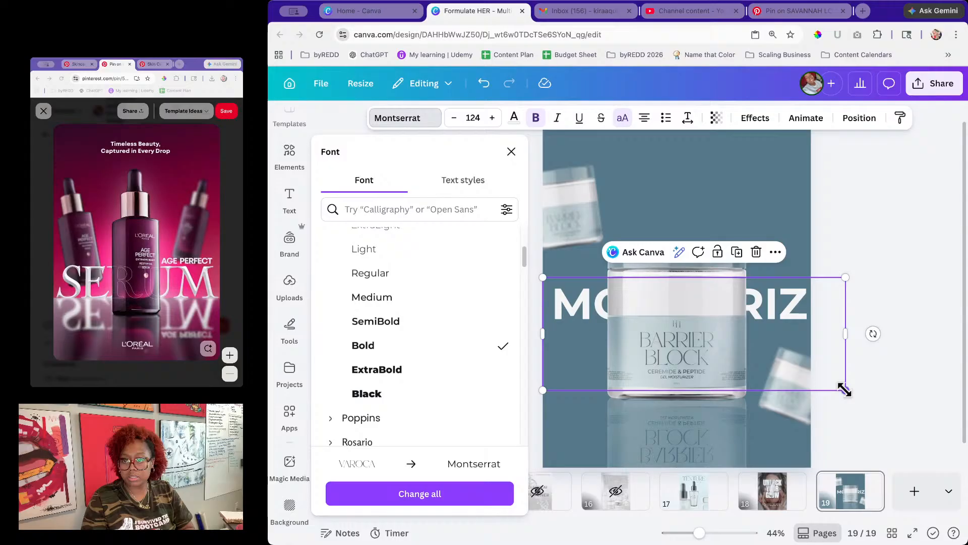
pyautogui.moveTo(848, 337); pyautogui.dragTo(811, 320)
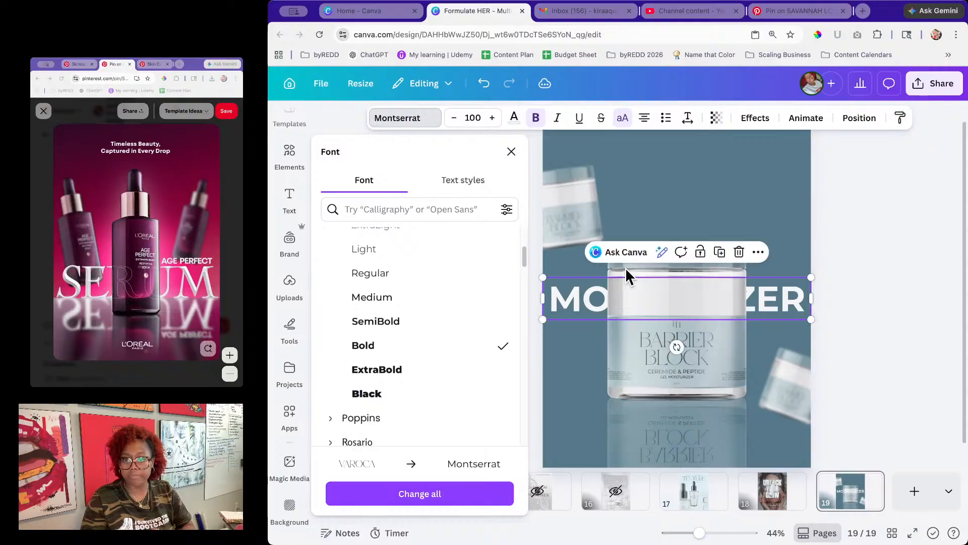
# Step: Duplicate the MOISTURIZER heading, give the copy a Hollow effect, and align it exactly over the original
pyautogui.click(719, 252)
pyautogui.click(754, 118)
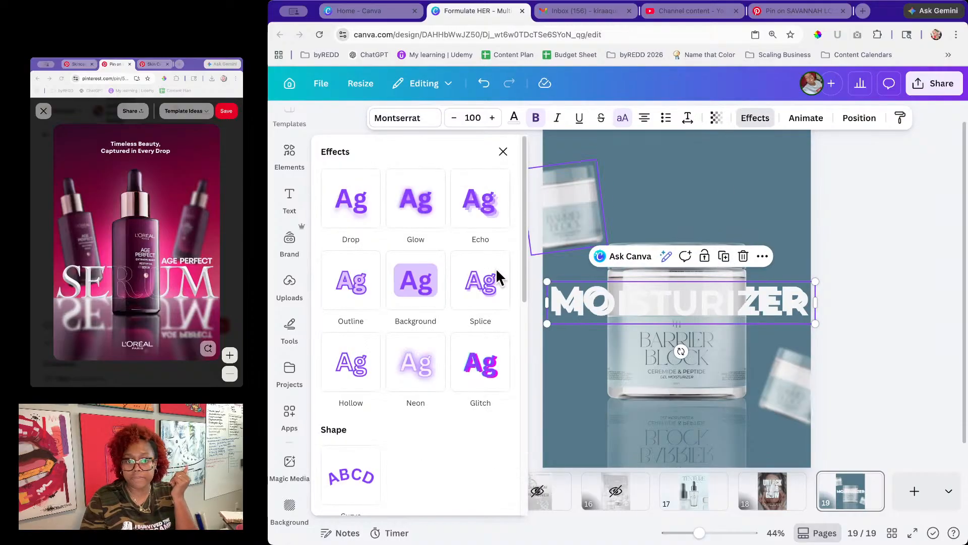
pyautogui.click(364, 381)
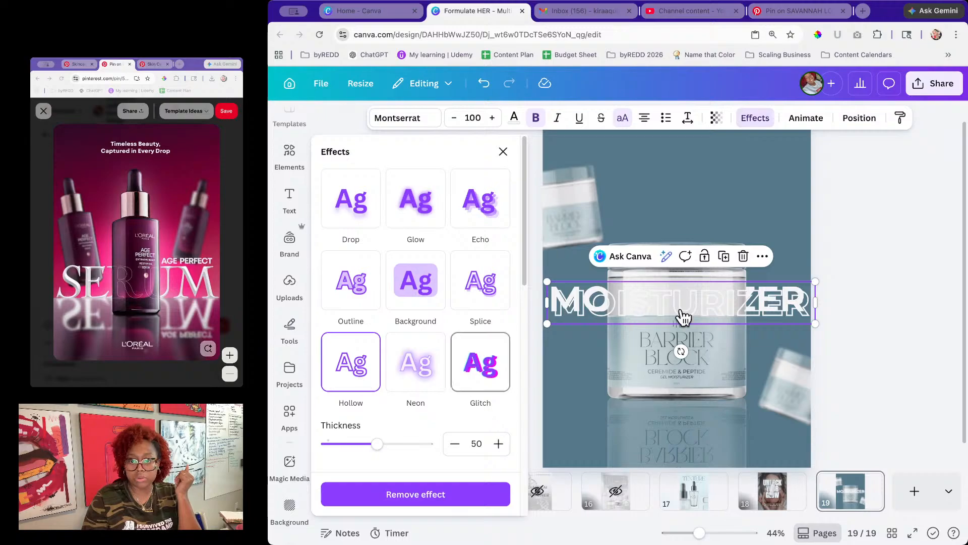
pyautogui.moveTo(696, 294); pyautogui.dragTo(691, 291)
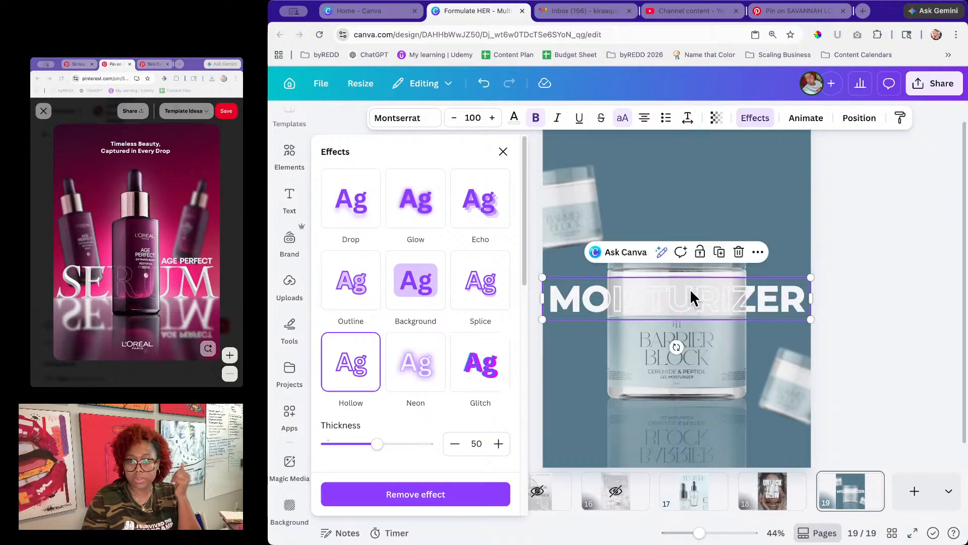
pyautogui.click(891, 289)
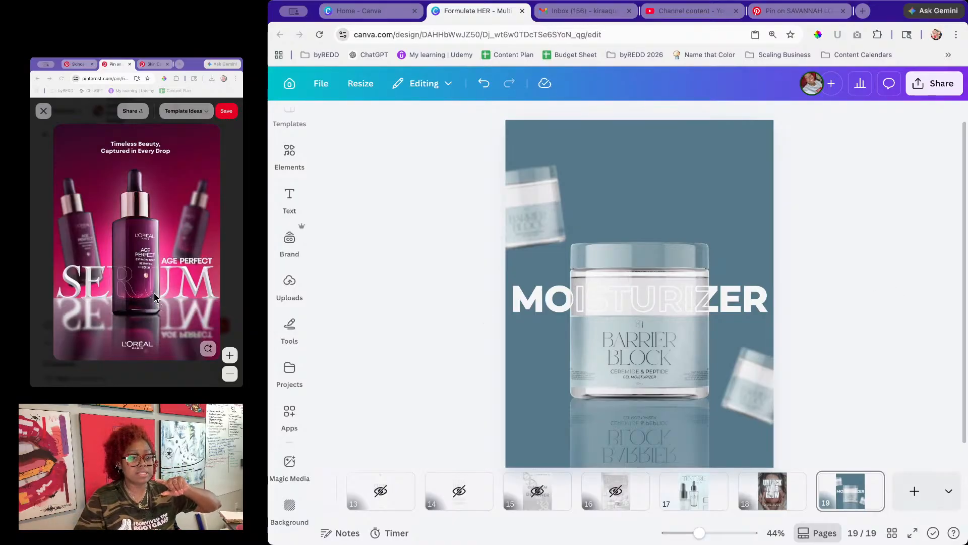
# Step: Reduce the hollow MOISTURIZER heading's outline thickness to 26
pyautogui.click(123, 291)
pyautogui.click(610, 298)
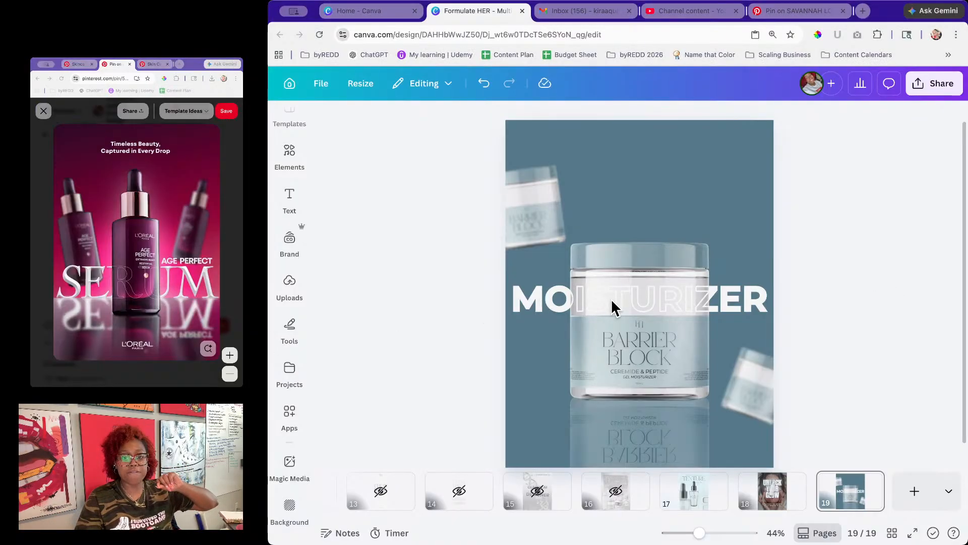
pyautogui.click(591, 297)
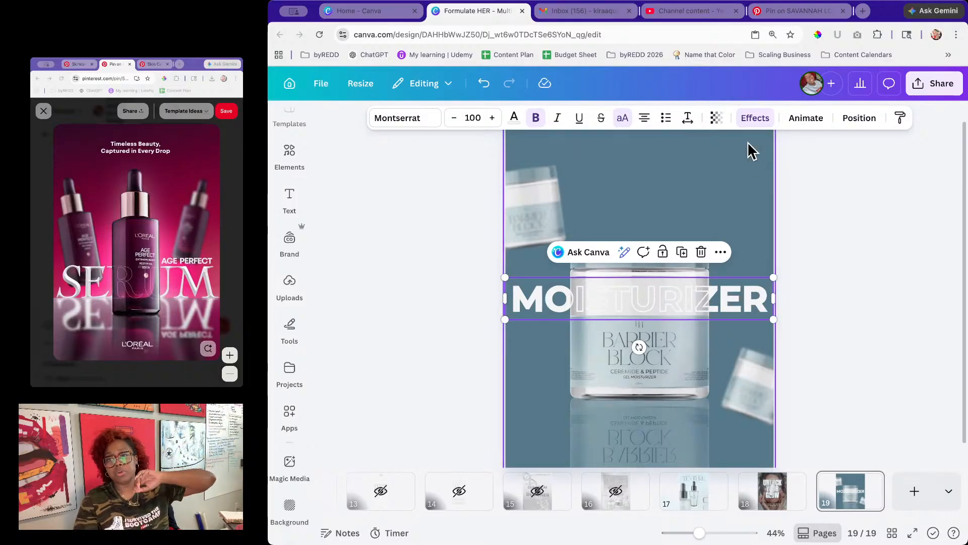
pyautogui.click(755, 118)
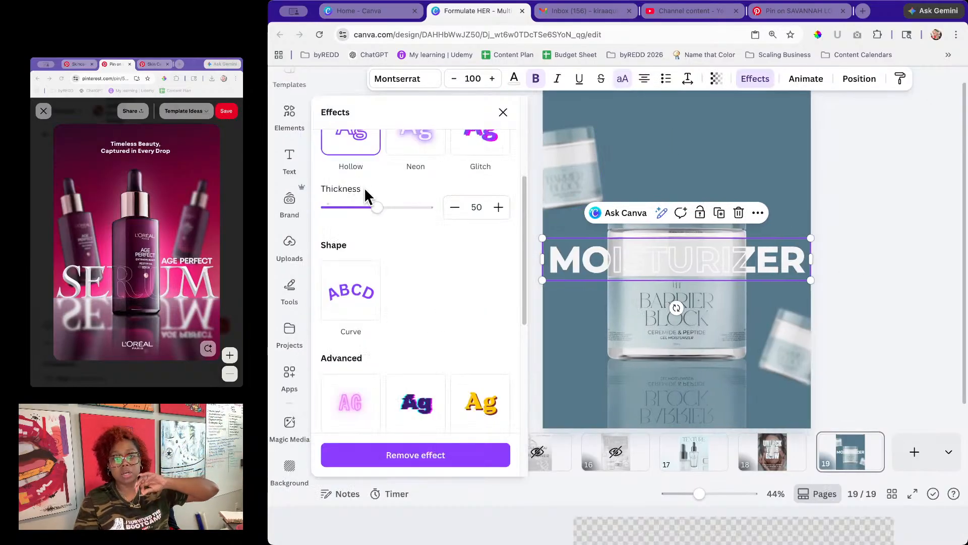
pyautogui.moveTo(376, 207); pyautogui.dragTo(366, 207)
pyautogui.moveTo(357, 218); pyautogui.dragTo(354, 220)
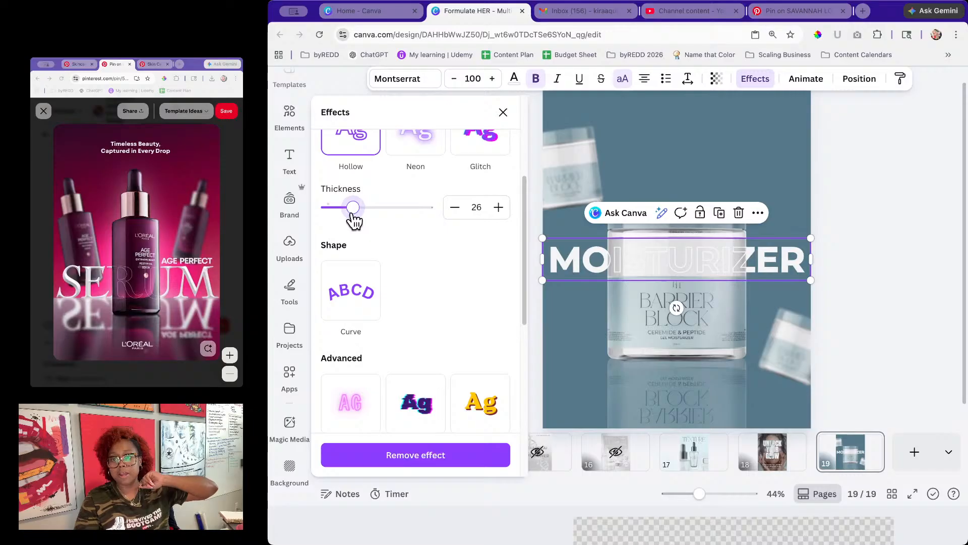
pyautogui.click(875, 262)
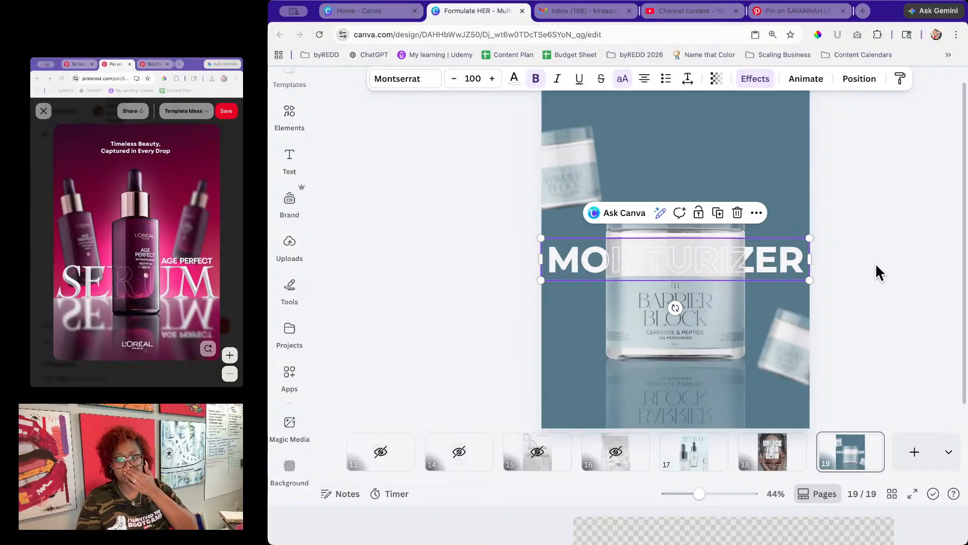
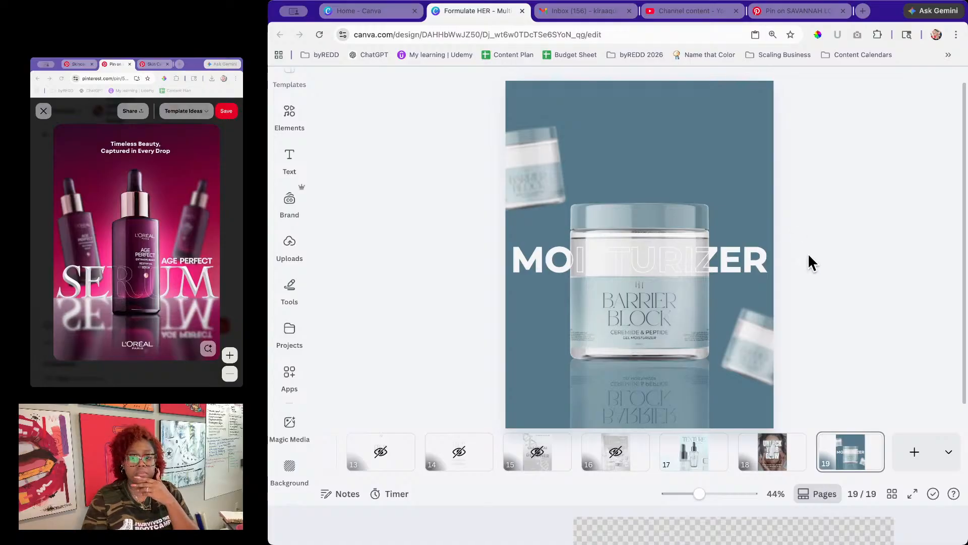
# Step: Try moving the solid and hollow MOISTURIZER headings together down across the central jar's base
pyautogui.scroll(-1, 812, 258)
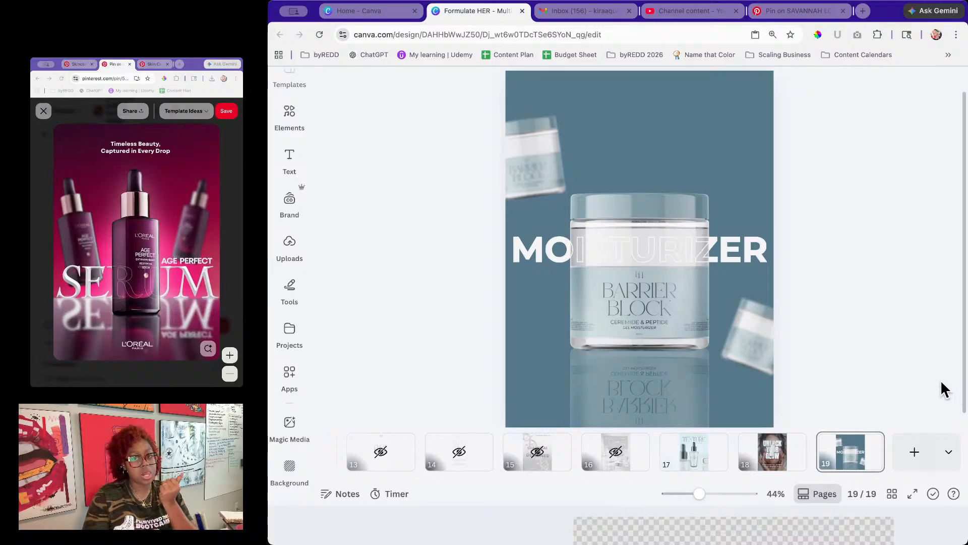
pyautogui.click(756, 258)
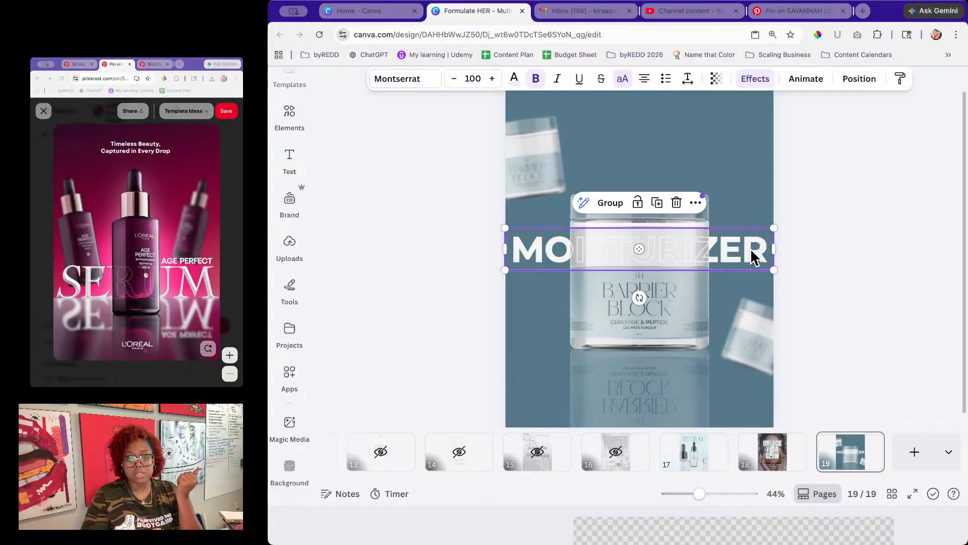
pyautogui.moveTo(732, 251); pyautogui.dragTo(736, 387)
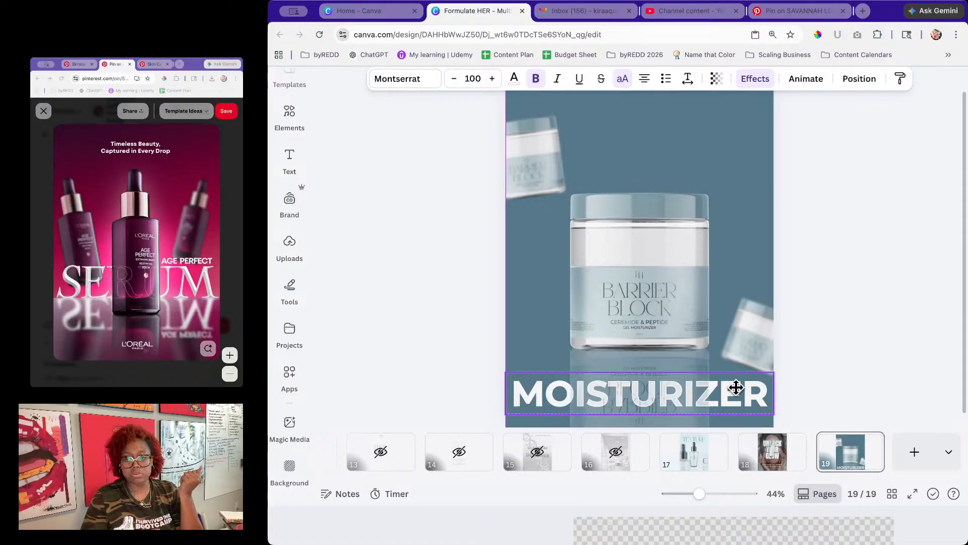
pyautogui.moveTo(737, 387); pyautogui.dragTo(730, 341)
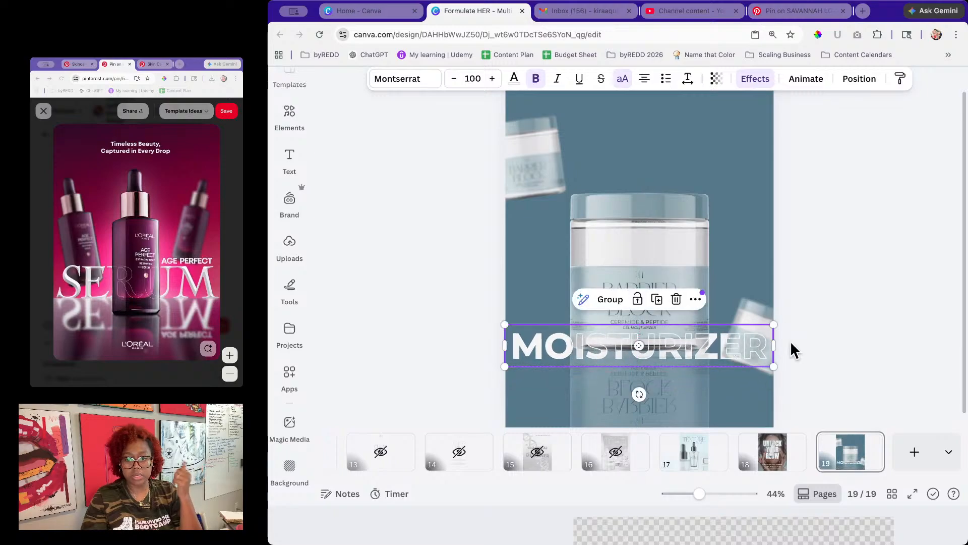
pyautogui.click(876, 320)
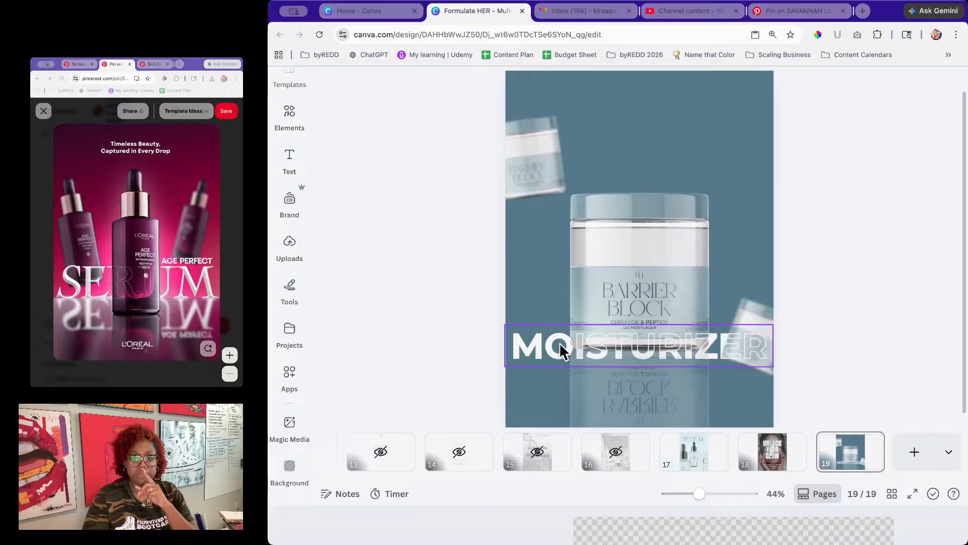
# Step: Move both MOISTURIZER headings up across the central jar's lid and lower the blurred left jar to about label height
pyautogui.click(526, 343)
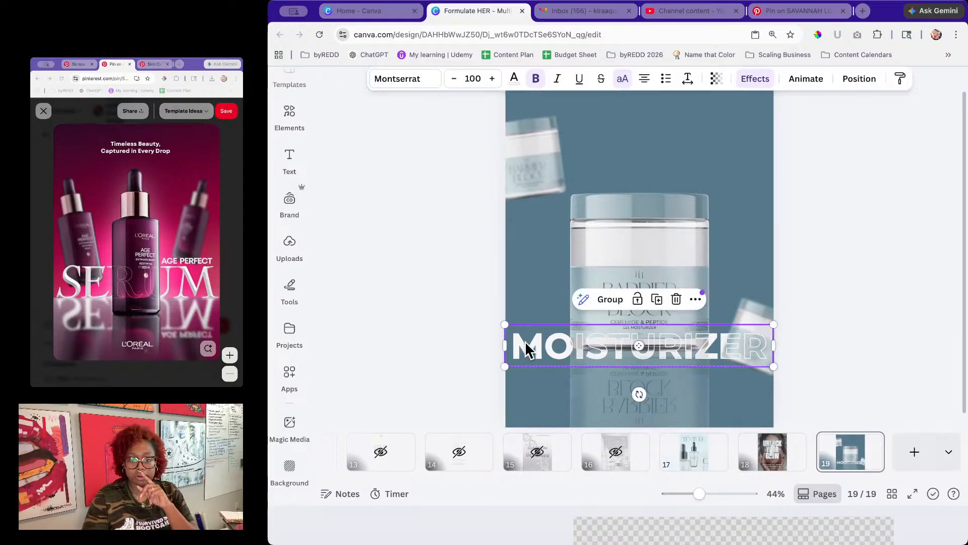
pyautogui.moveTo(529, 353); pyautogui.dragTo(530, 194)
pyautogui.click(852, 273)
pyautogui.moveTo(540, 136); pyautogui.dragTo(533, 265)
pyautogui.click(807, 206)
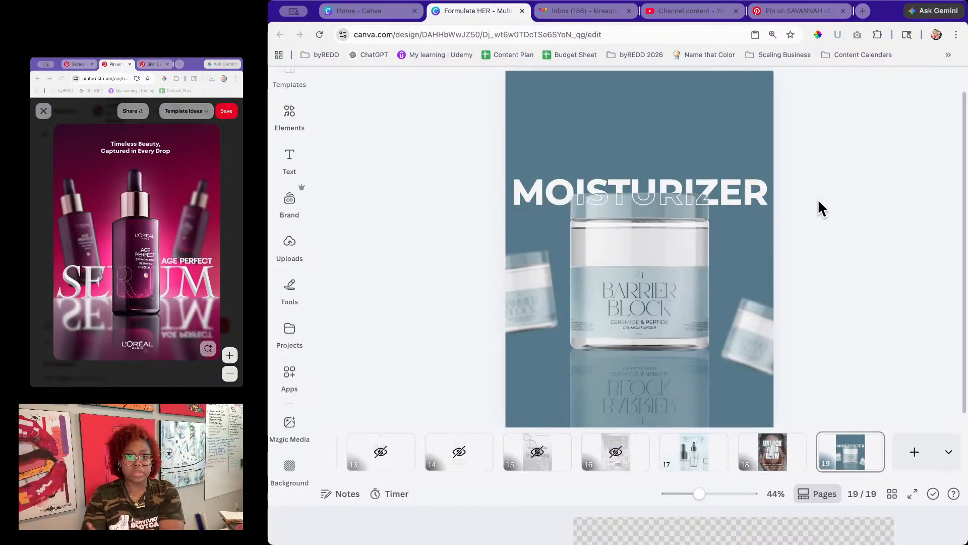
# Step: Search the elements library for glow and show all of the matching graphics
pyautogui.click(291, 121)
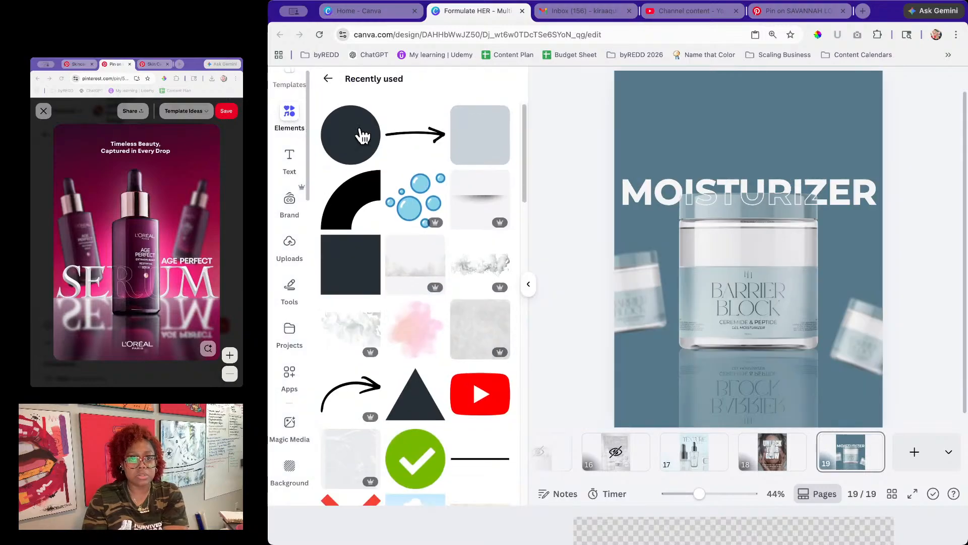
pyautogui.click(328, 83)
pyautogui.click(371, 124)
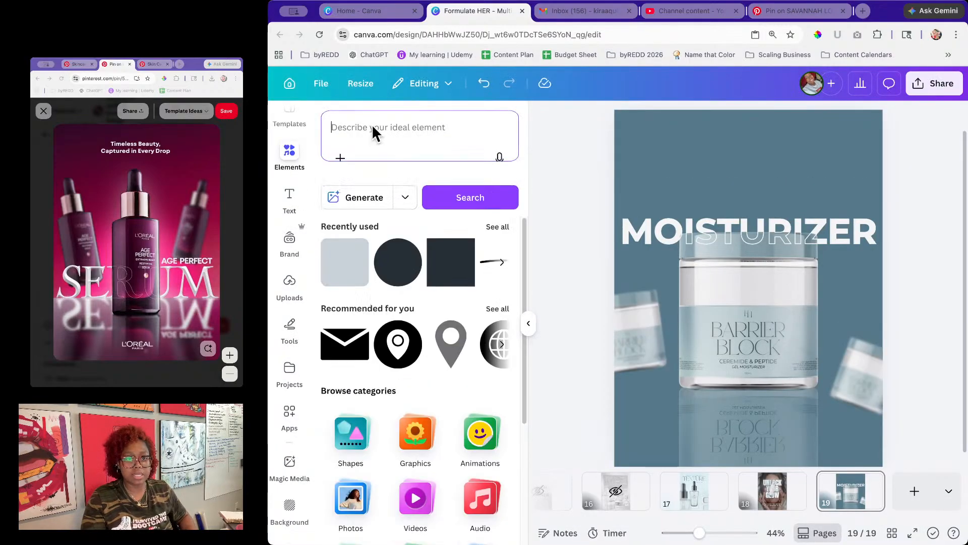
pyautogui.write('glow')
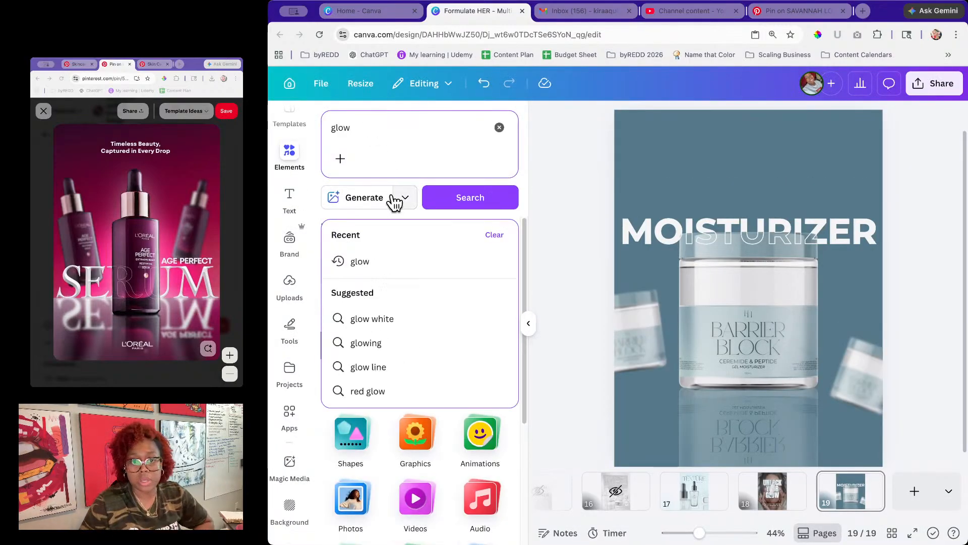
pyautogui.click(372, 262)
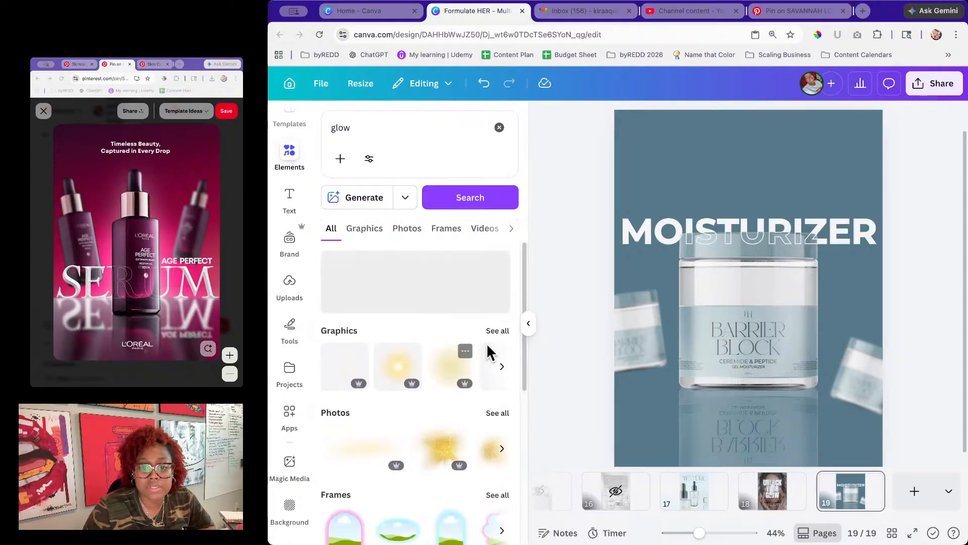
pyautogui.click(500, 335)
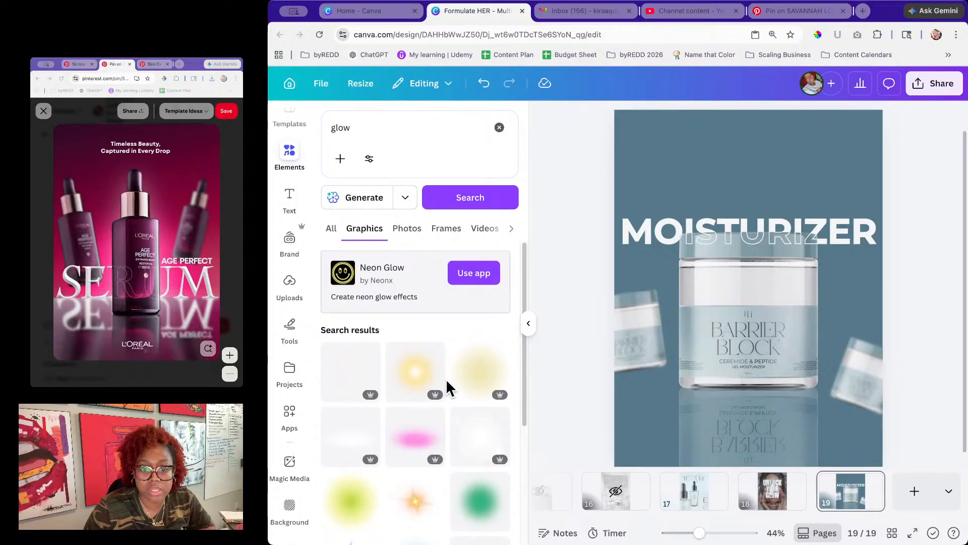
# Step: Try two yellow glow graphics over the central jar and delete each one
pyautogui.click(421, 378)
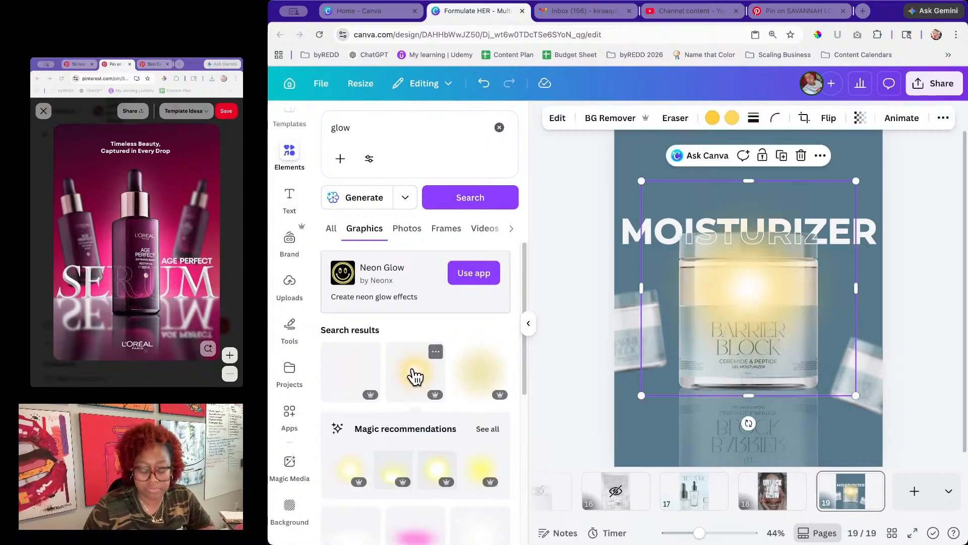
pyautogui.press('Delete')
pyautogui.click(485, 379)
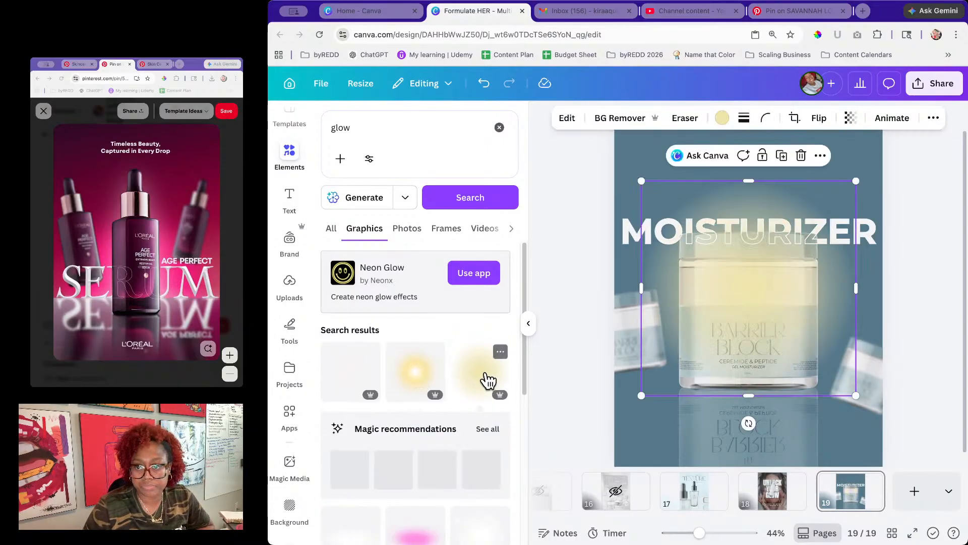
pyautogui.press('Delete')
# Step: Try a soft pale-yellow glow graphic above the MOISTURIZER heading and delete it
pyautogui.scroll(-6, 396, 402)
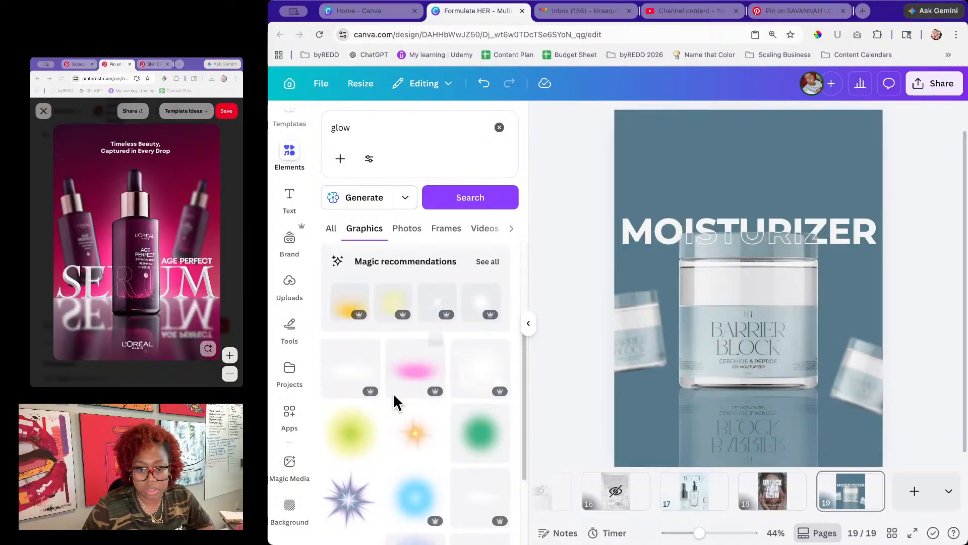
pyautogui.scroll(-8, 454, 430)
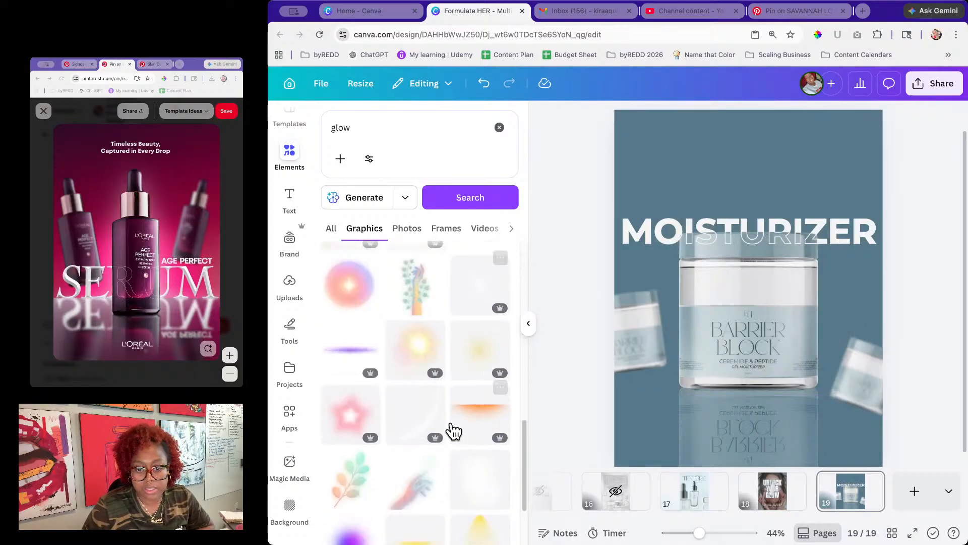
pyautogui.scroll(-2, 450, 432)
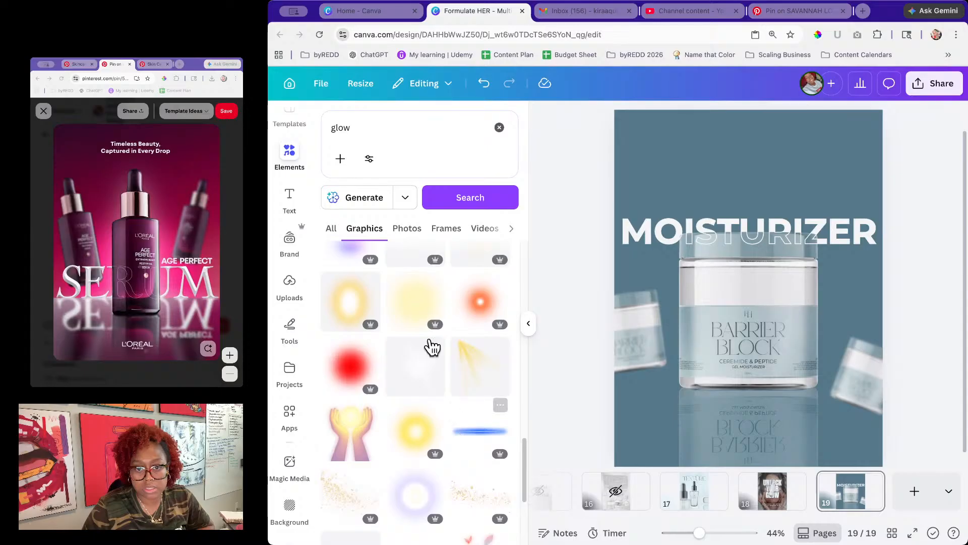
pyautogui.click(417, 316)
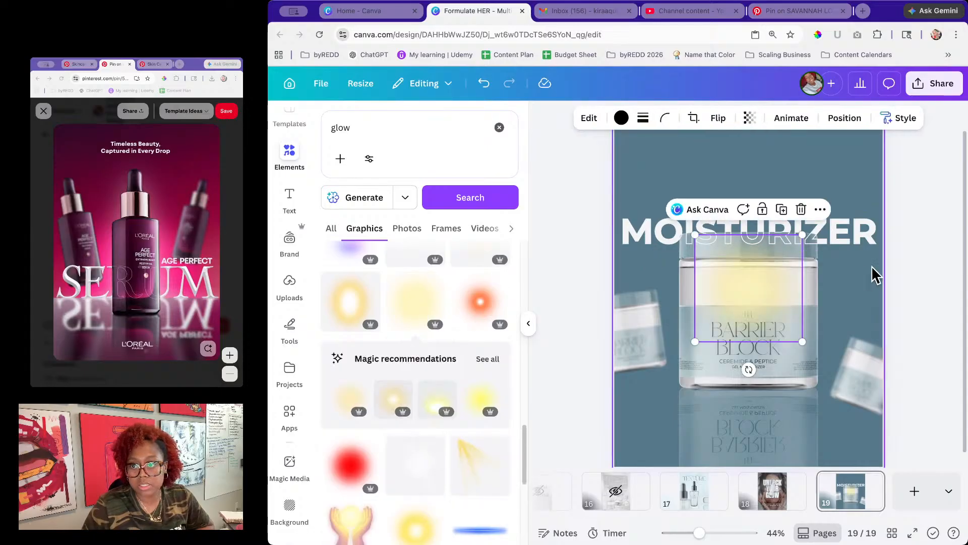
pyautogui.click(886, 275)
pyautogui.moveTo(744, 285); pyautogui.dragTo(724, 186)
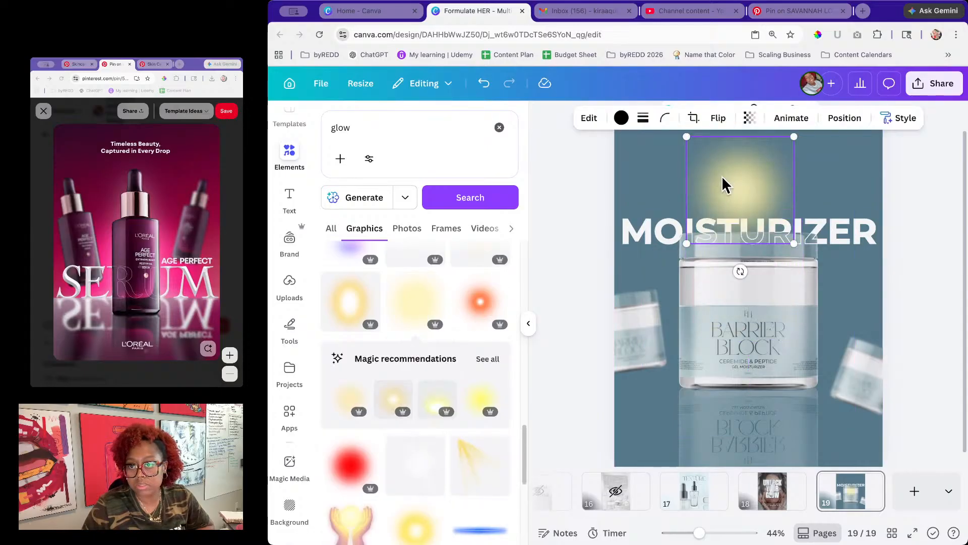
pyautogui.click(755, 184)
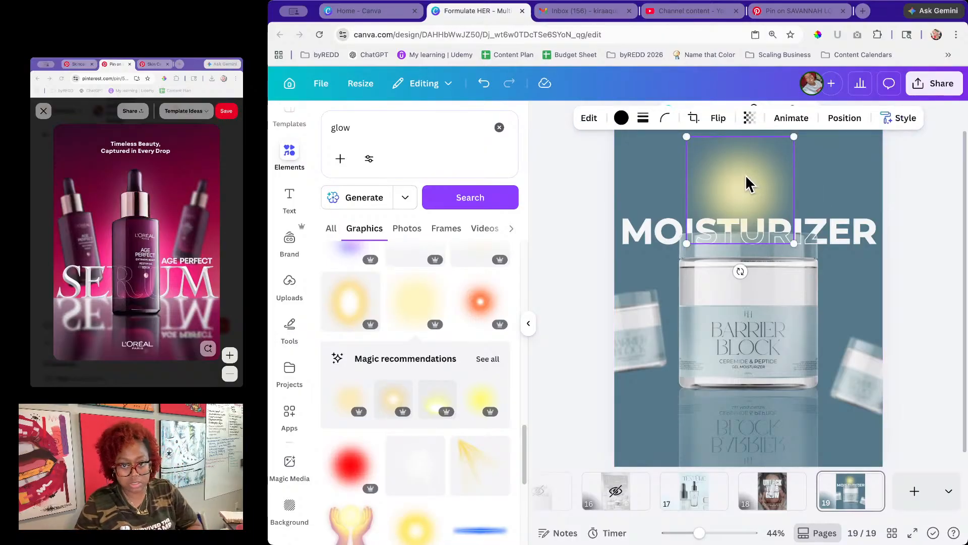
pyautogui.press('Delete')
pyautogui.scroll(-4, 457, 415)
pyautogui.scroll(15, 449, 403)
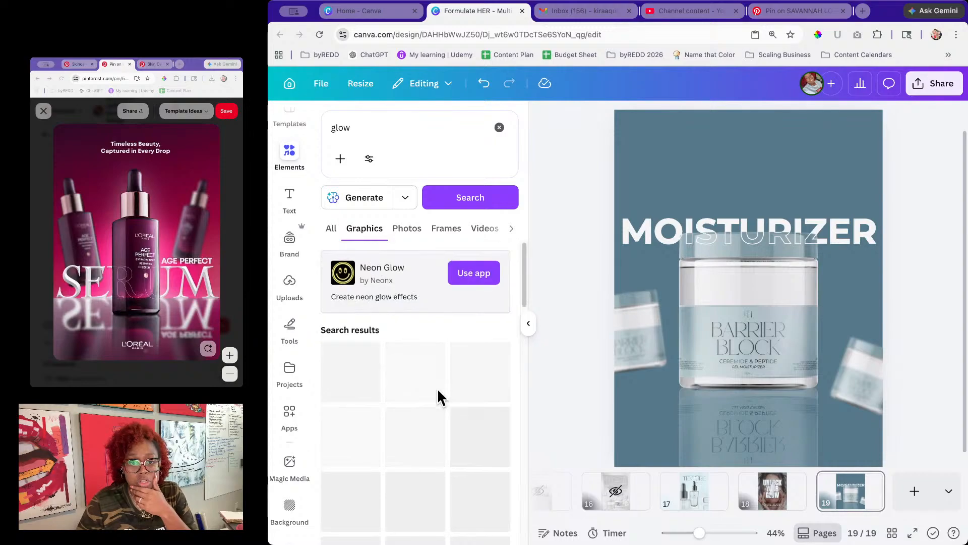
# Step: Try a pale pink-white glow graphic behind the heading's upper area and delete it
pyautogui.click(338, 389)
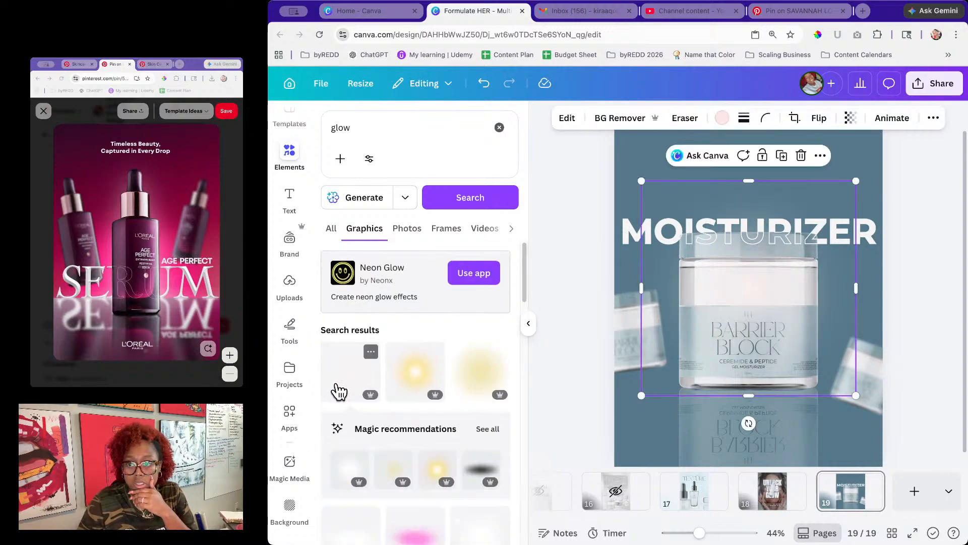
pyautogui.moveTo(764, 282); pyautogui.dragTo(761, 181)
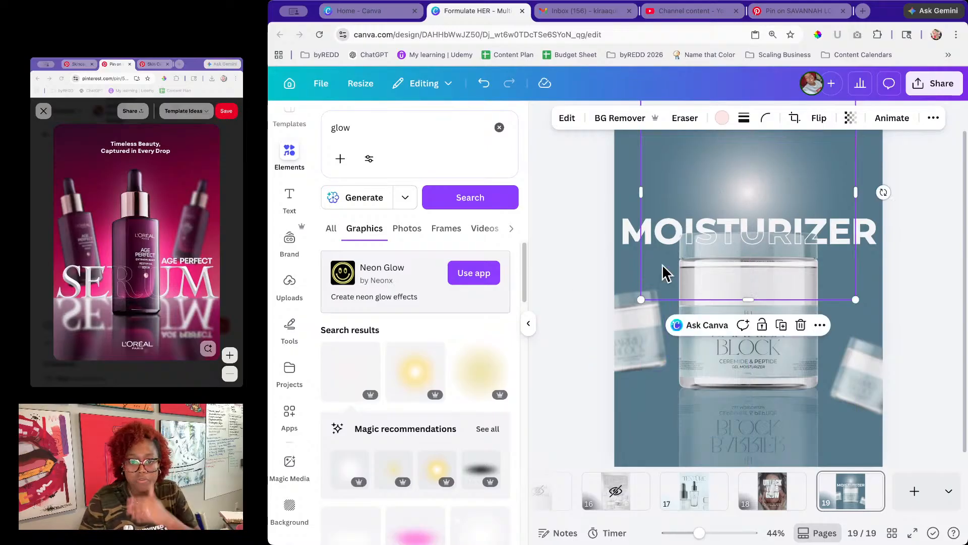
pyautogui.press('Delete')
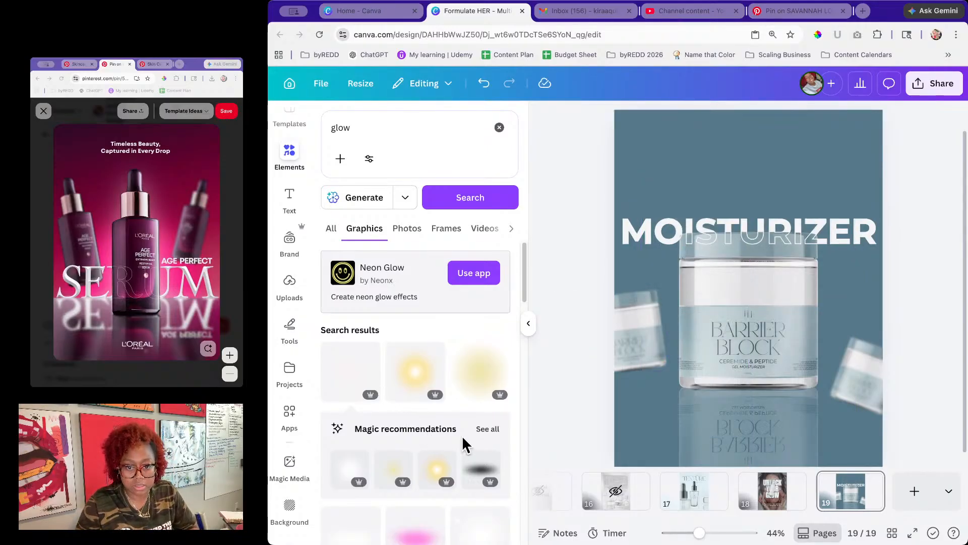
# Step: Add a soft yellow glow from the magic recommendations above the MOISTURIZER heading and recolor it Light azure #E3F2F8
pyautogui.click(487, 430)
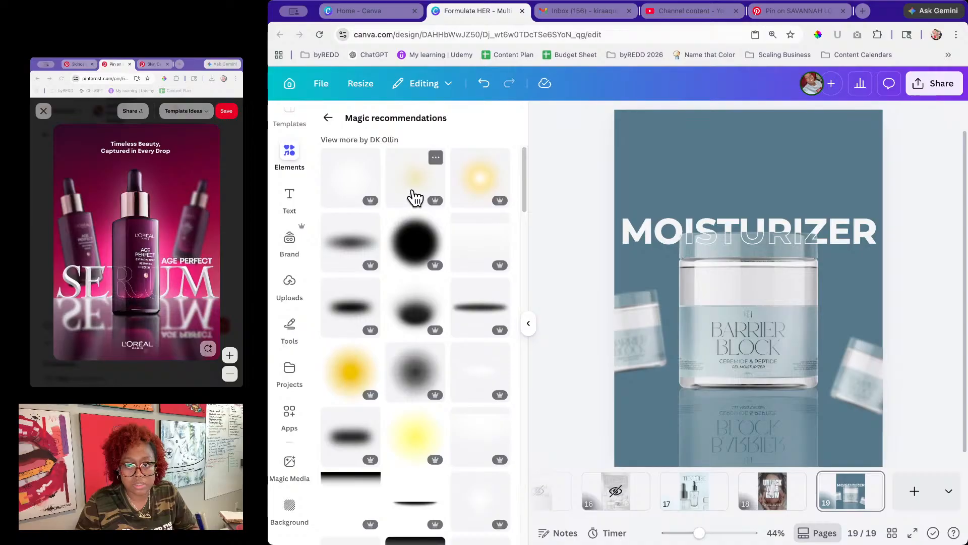
pyautogui.click(414, 197)
pyautogui.moveTo(738, 306); pyautogui.dragTo(723, 198)
pyautogui.click(722, 119)
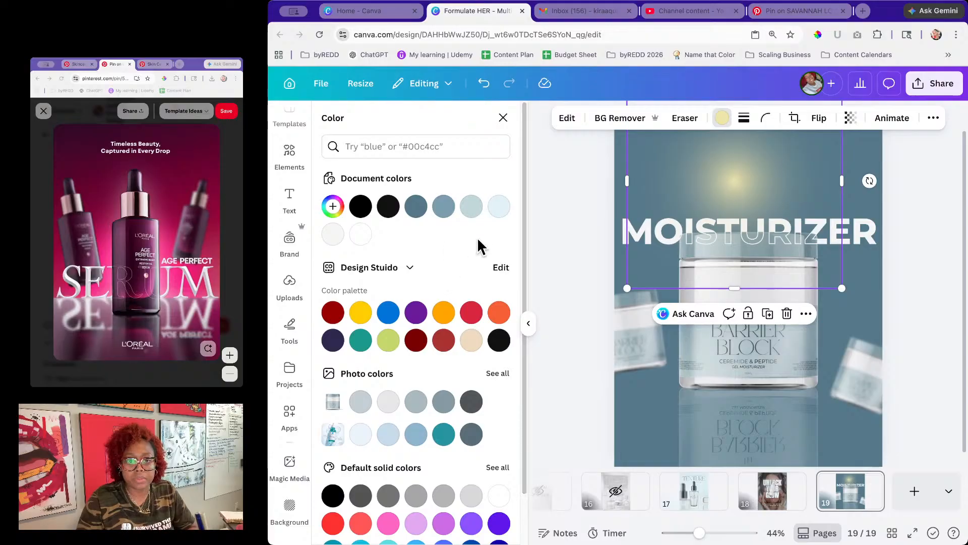
pyautogui.click(495, 214)
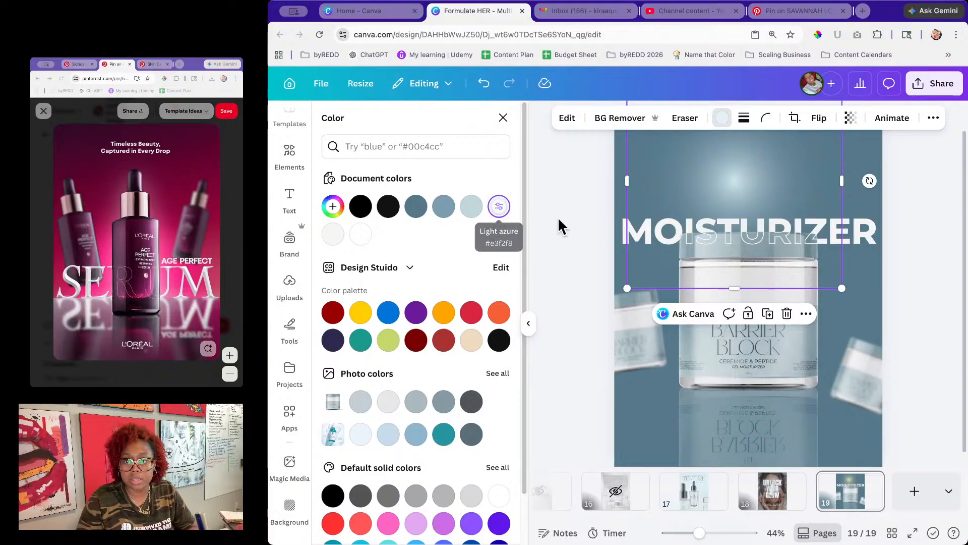
# Step: Enlarge the glow to about 1749 px square around the heading and place it behind the jars and text
pyautogui.moveTo(627, 288); pyautogui.dragTo(433, 497)
pyautogui.moveTo(635, 313); pyautogui.dragTo(751, 233)
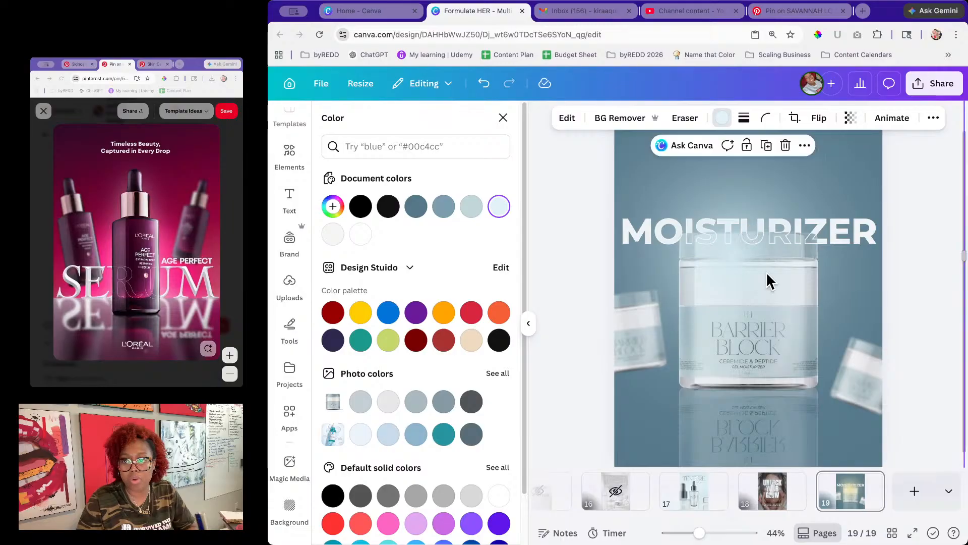
pyautogui.click(934, 118)
pyautogui.click(880, 146)
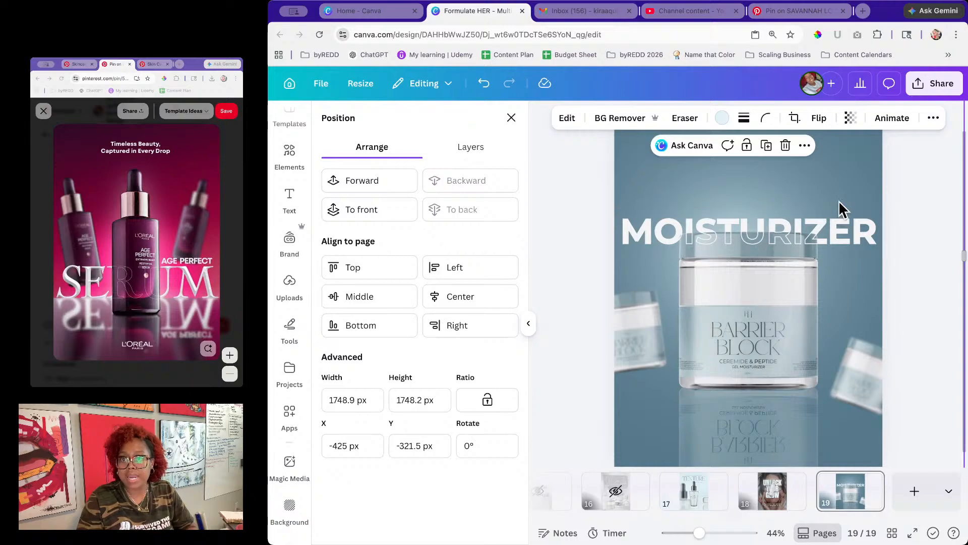
# Step: Copy the glow's color code #E3F2F8 and select the page's background layer
pyautogui.click(723, 119)
pyautogui.click(498, 208)
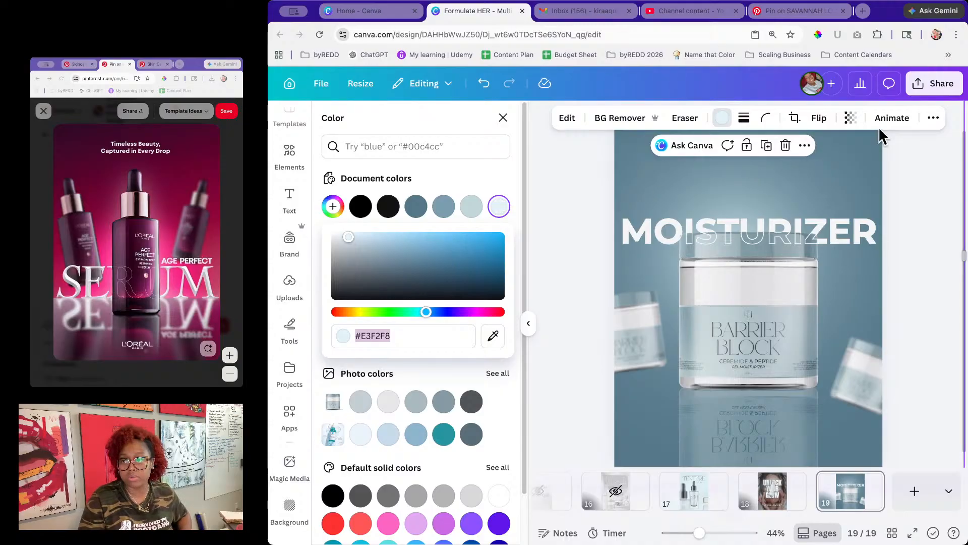
pyautogui.click(932, 119)
pyautogui.click(868, 145)
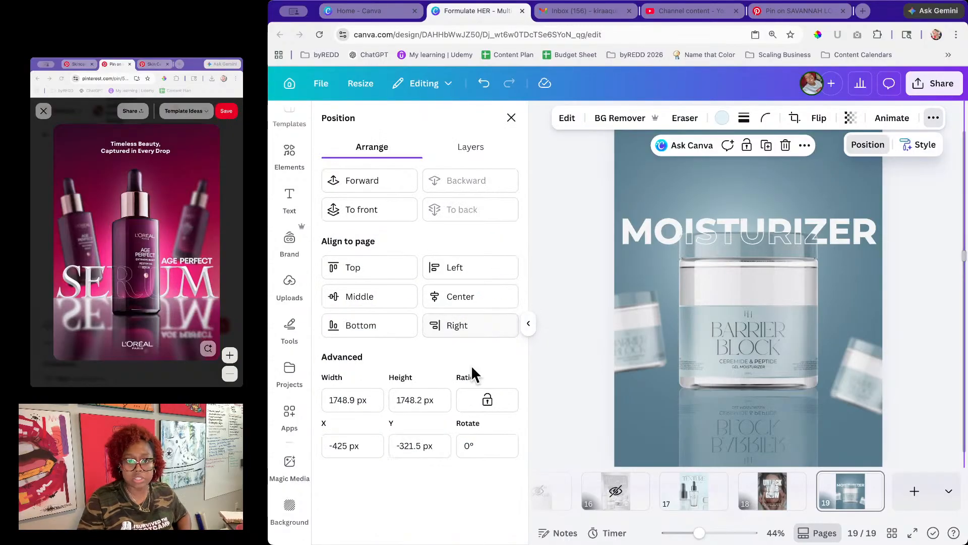
pyautogui.click(473, 146)
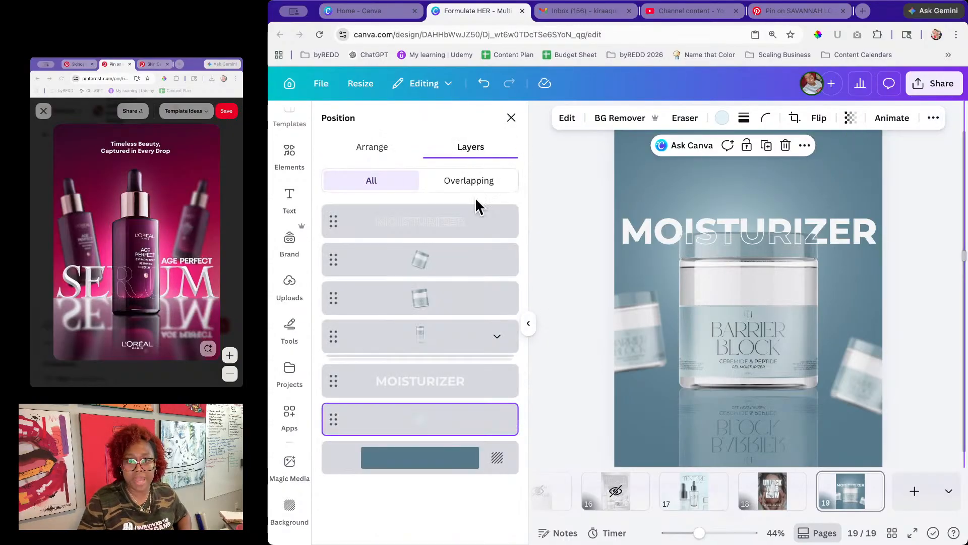
pyautogui.click(417, 464)
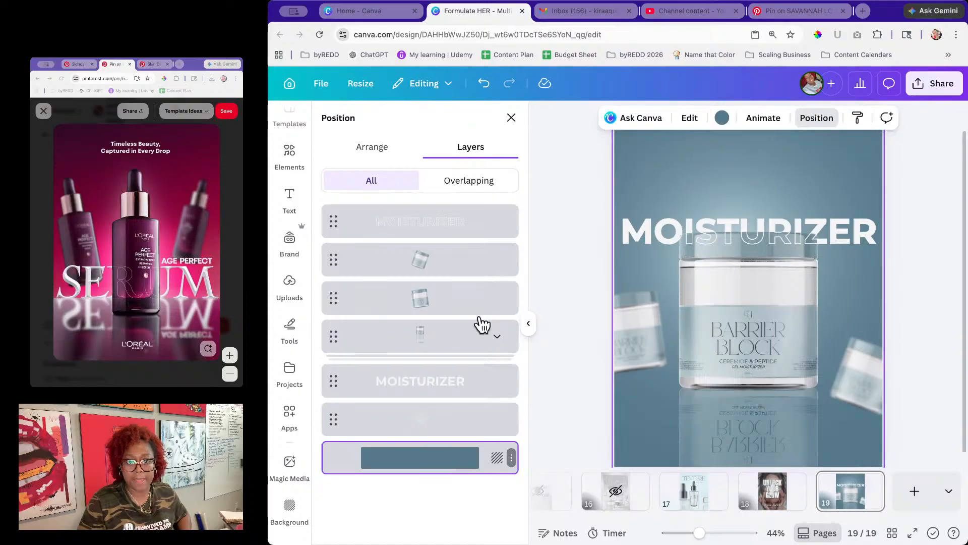
# Step: Change the solid page background to a radial gradient combining #55798A with #E3F2F8
pyautogui.click(722, 118)
pyautogui.click(419, 211)
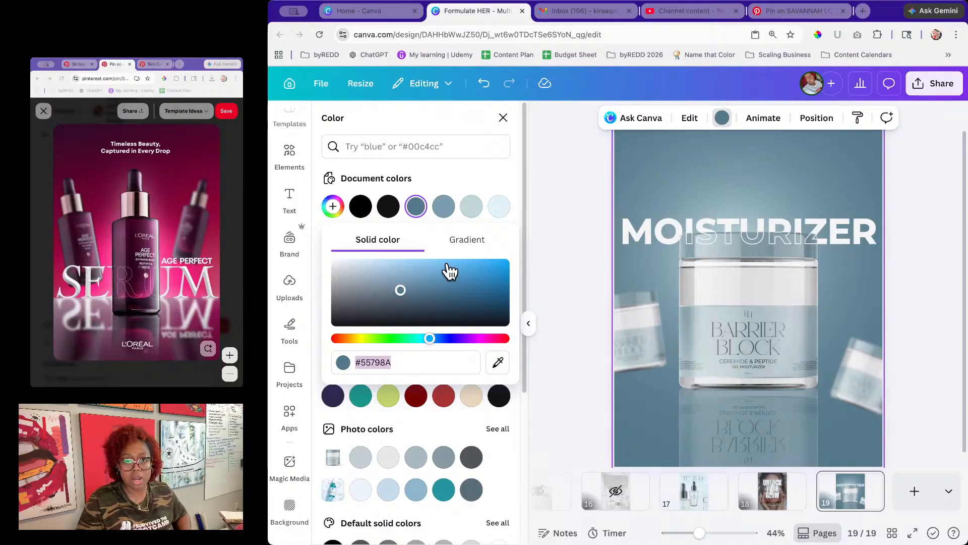
pyautogui.click(458, 248)
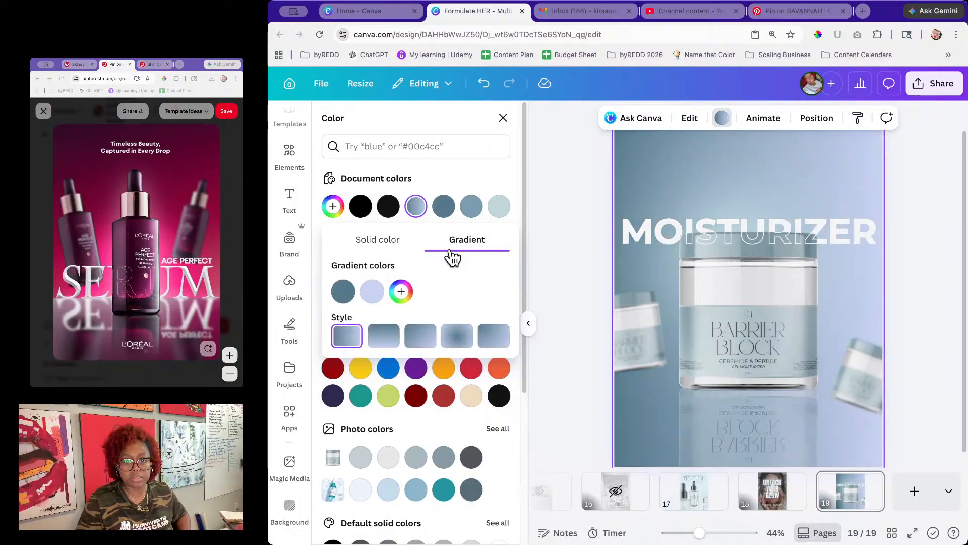
pyautogui.click(376, 295)
pyautogui.click(438, 442)
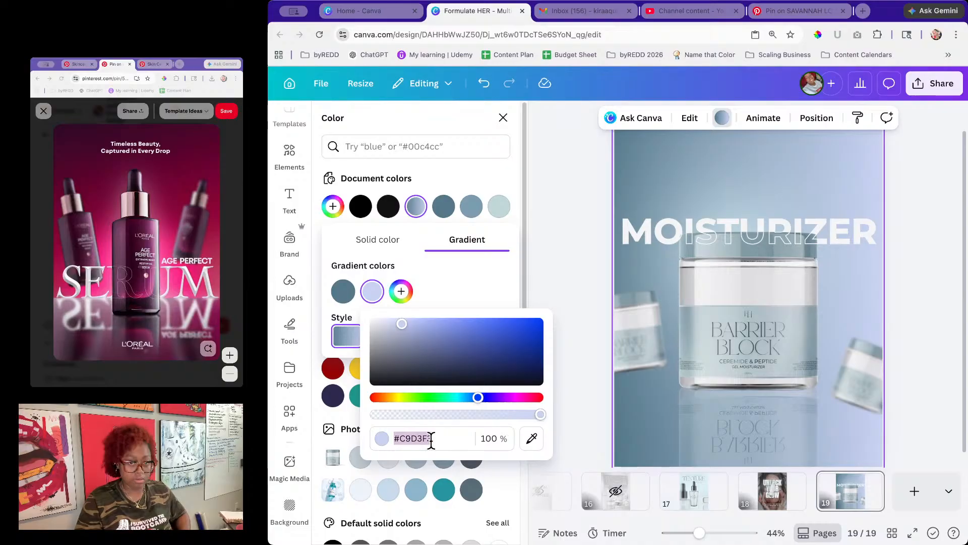
pyautogui.write('#E3F2F9')
pyautogui.click(449, 290)
pyautogui.click(462, 341)
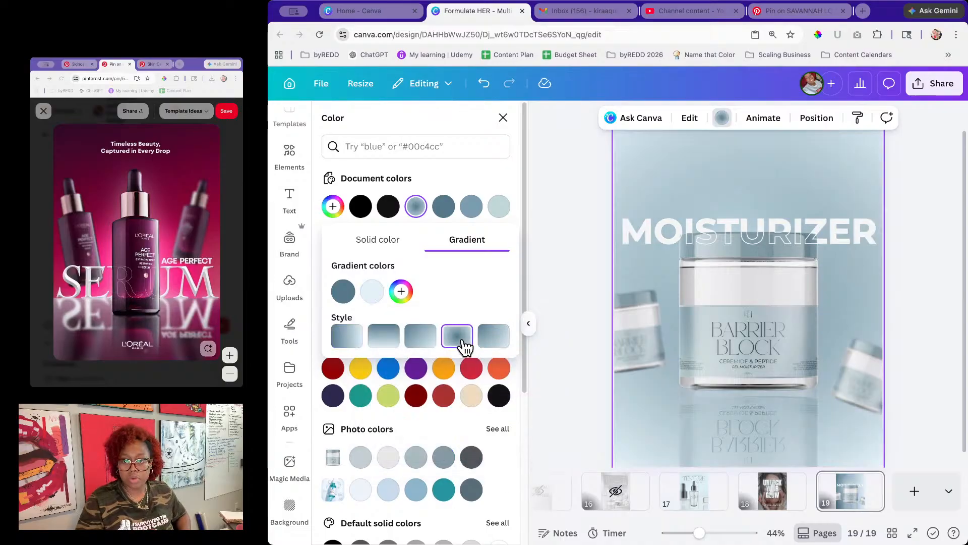
# Step: Reorder the background gradient to put #E3F2F8 at its center and #55798A at the edges, removing the extra third color
pyautogui.moveTo(348, 298); pyautogui.dragTo(387, 293)
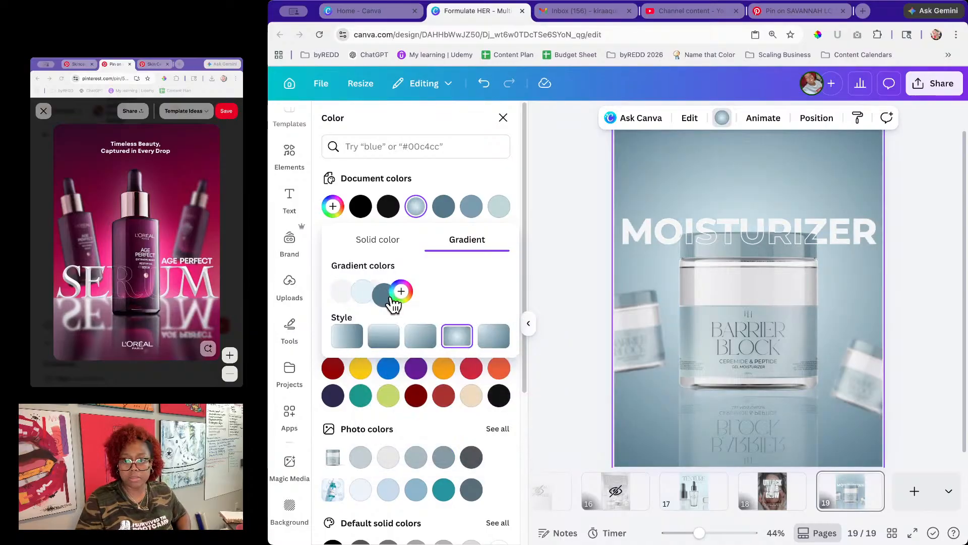
pyautogui.click(398, 295)
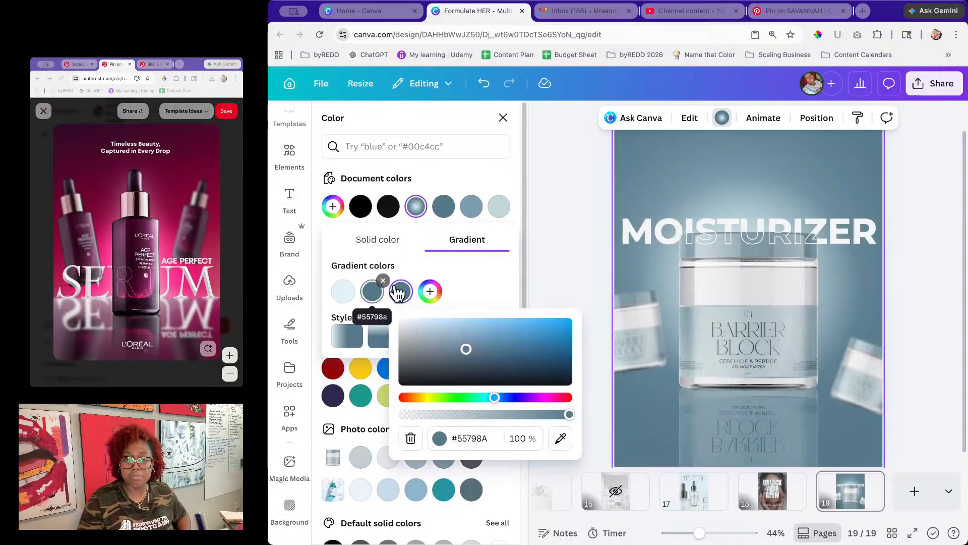
pyautogui.click(412, 280)
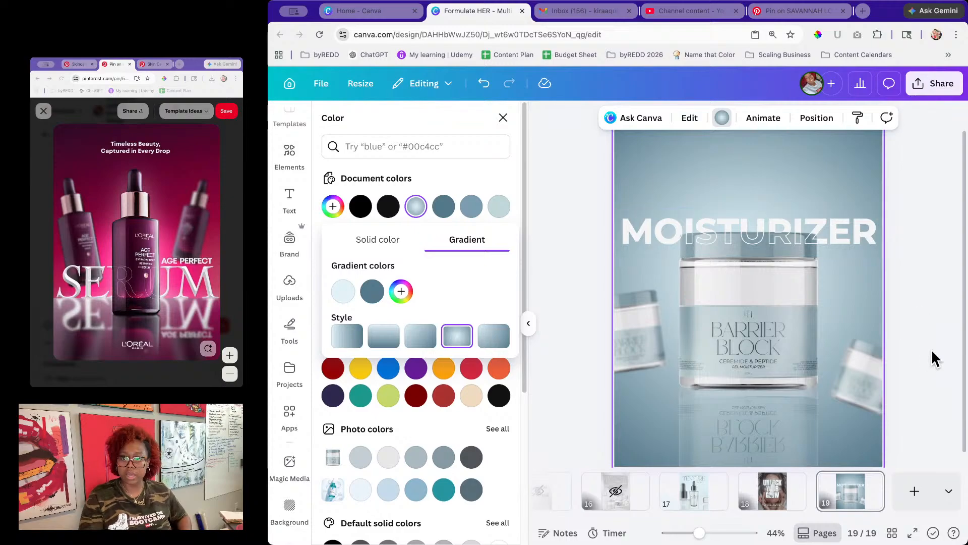
pyautogui.scroll(1, 927, 348)
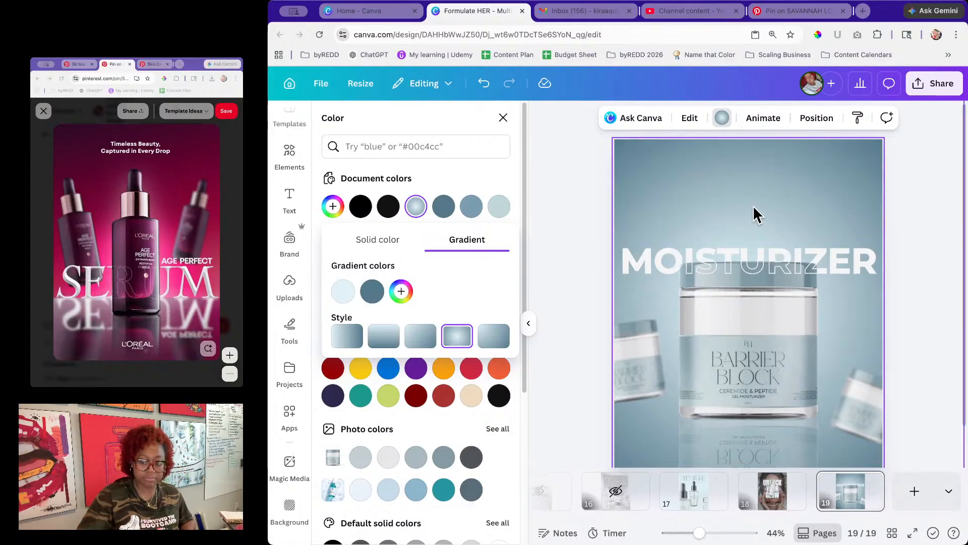
pyautogui.click(449, 172)
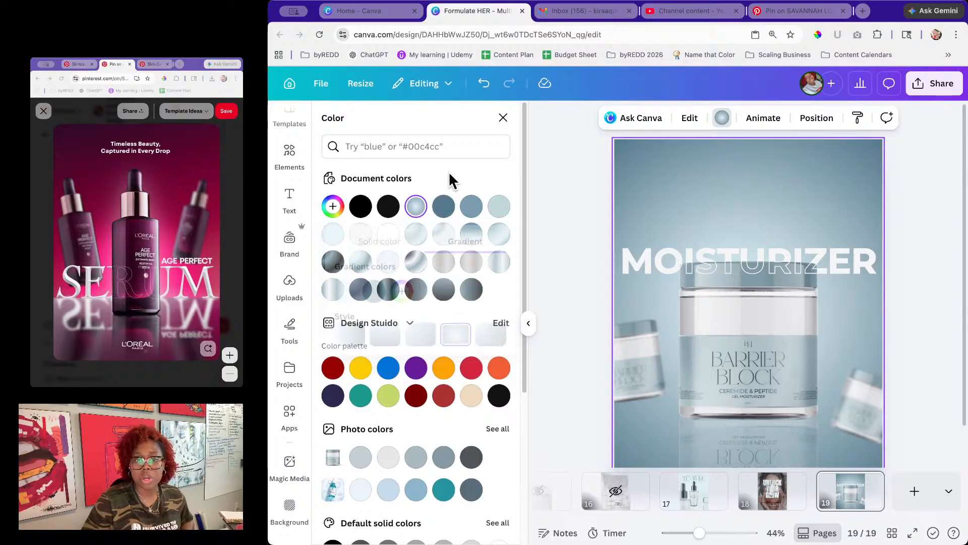
# Step: Insert a square from the recently used elements at the page's upper edge and stretch it across the full page width
pyautogui.click(290, 156)
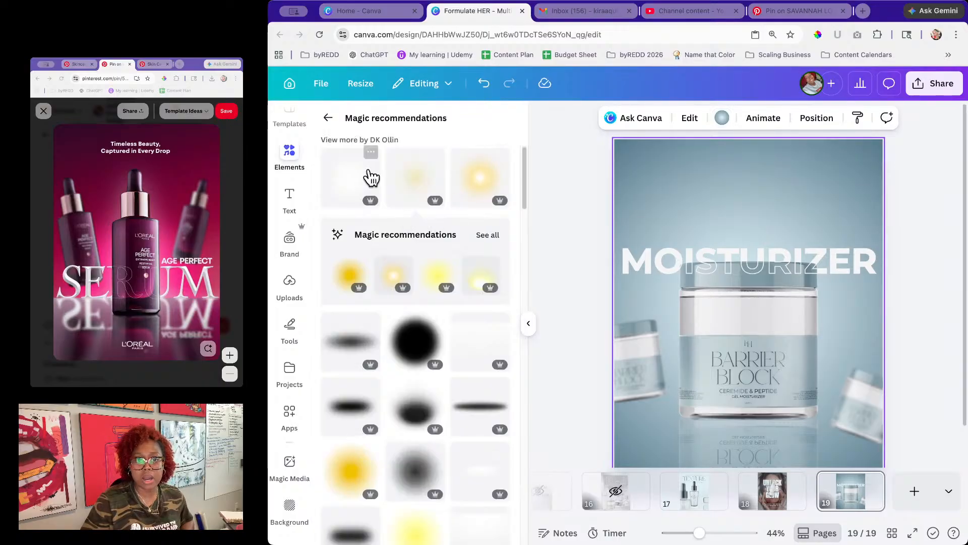
pyautogui.click(328, 118)
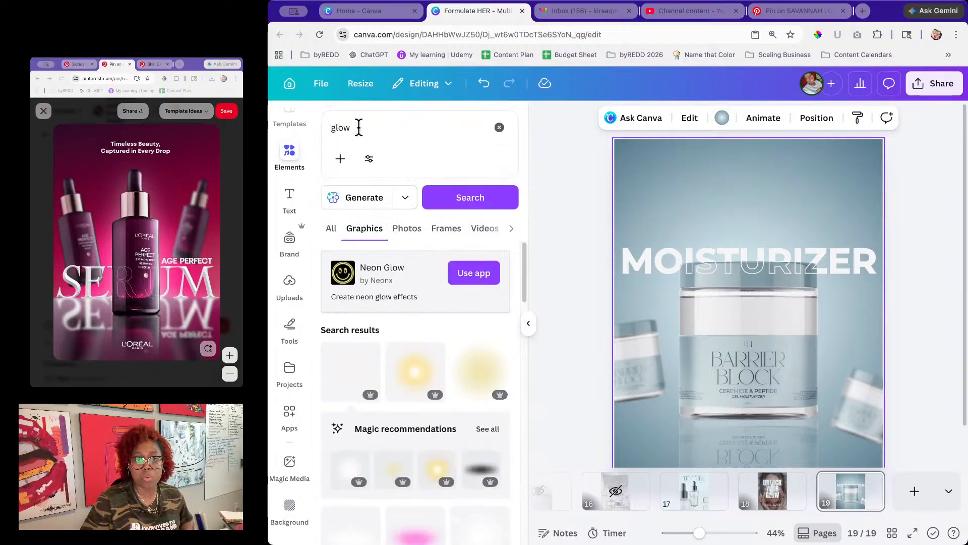
pyautogui.click(499, 127)
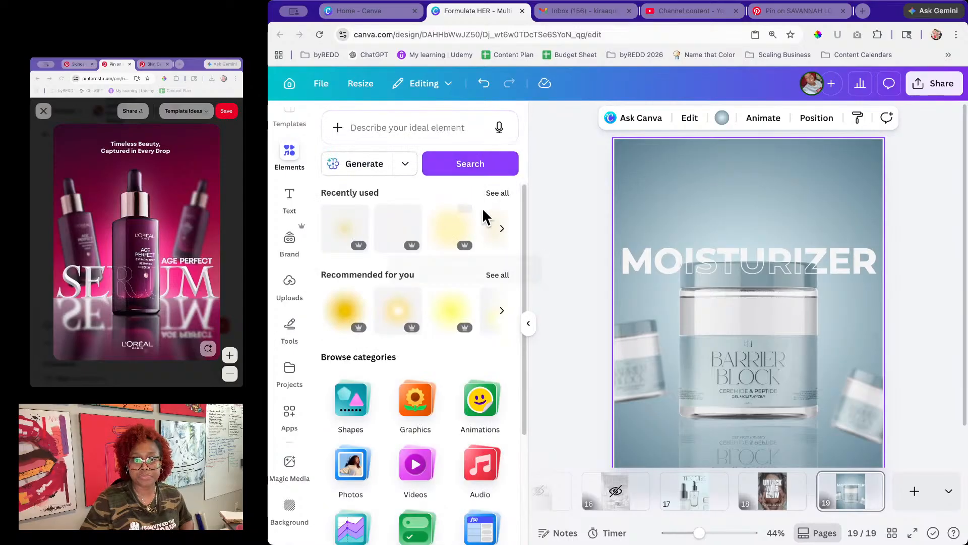
pyautogui.click(497, 194)
pyautogui.click(435, 317)
pyautogui.moveTo(735, 302); pyautogui.dragTo(644, 163)
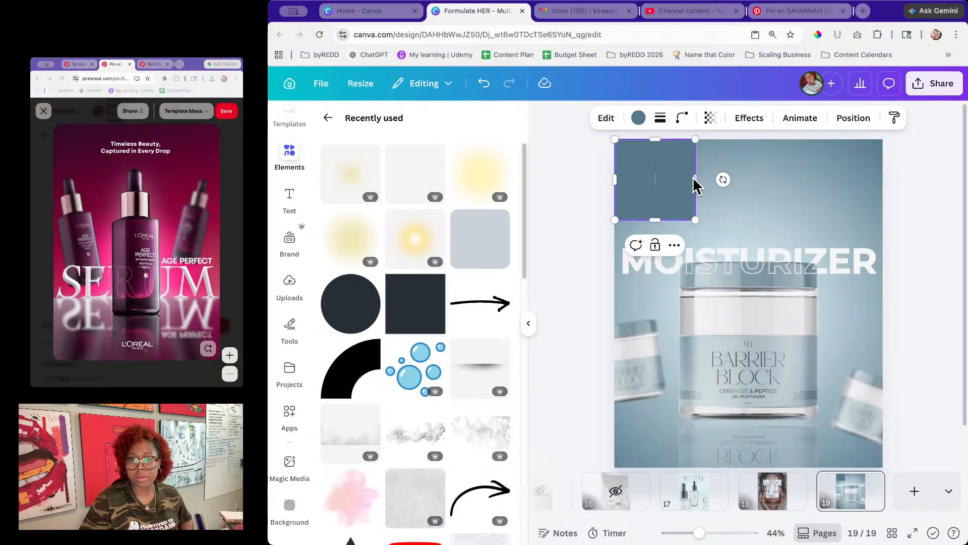
pyautogui.moveTo(698, 179); pyautogui.dragTo(882, 181)
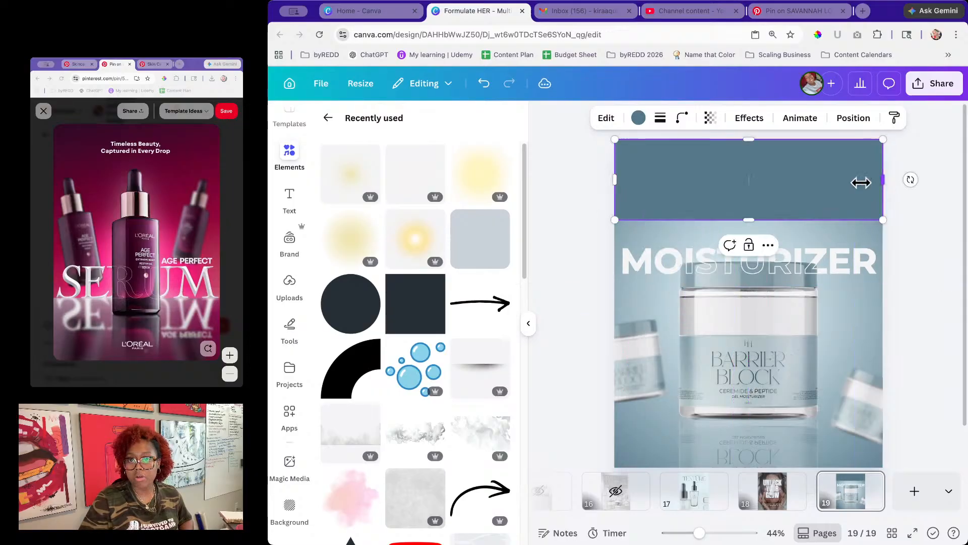
# Step: Fill the rectangle with a top-to-bottom gradient from its existing blue to #E3F2F8, making the #E3F2F8 end fully transparent
pyautogui.click(639, 118)
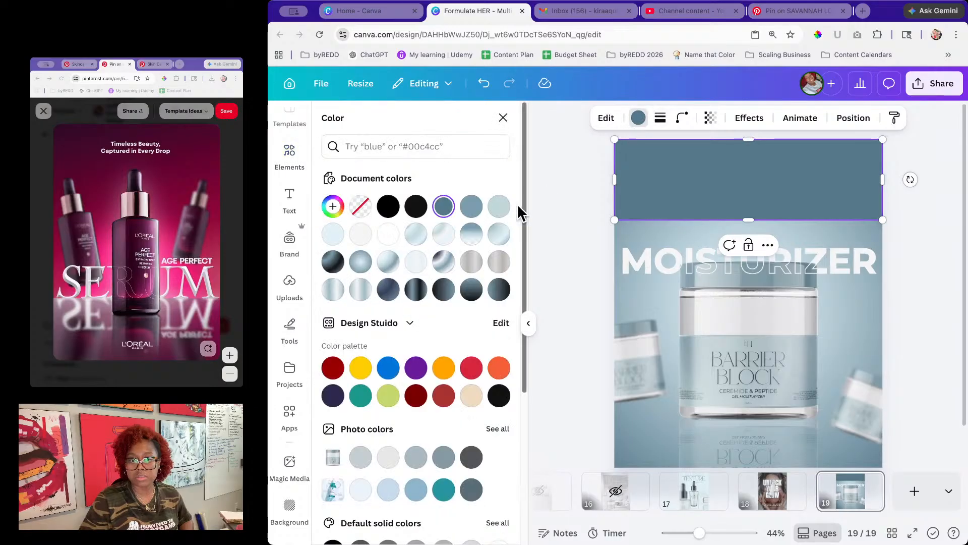
pyautogui.click(443, 207)
pyautogui.click(455, 252)
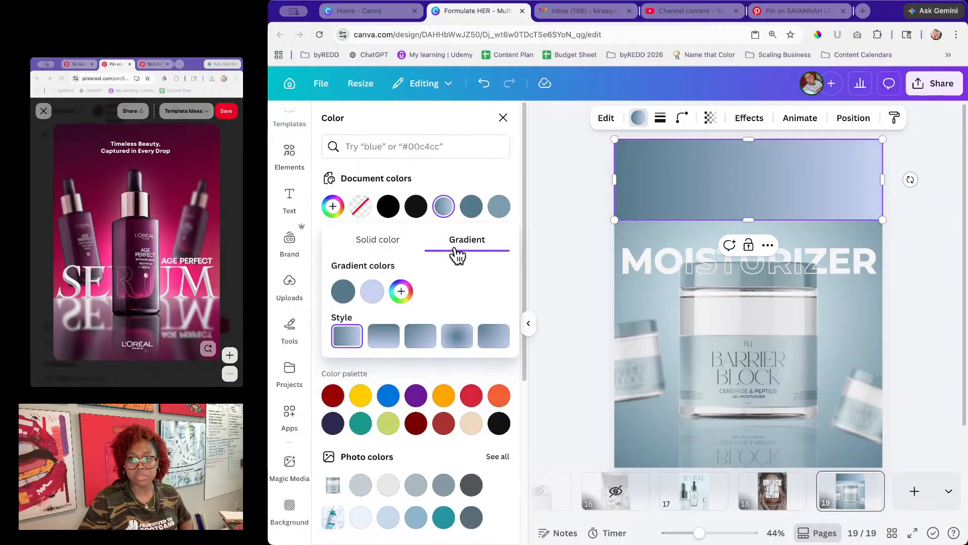
pyautogui.click(373, 293)
pyautogui.click(433, 438)
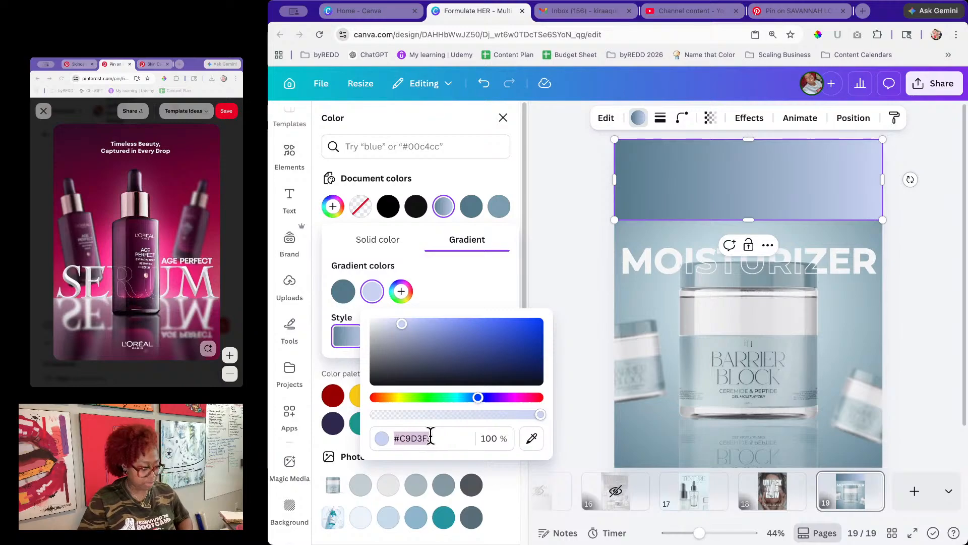
pyautogui.write('#E3F2F9')
pyautogui.click(434, 297)
pyautogui.click(384, 338)
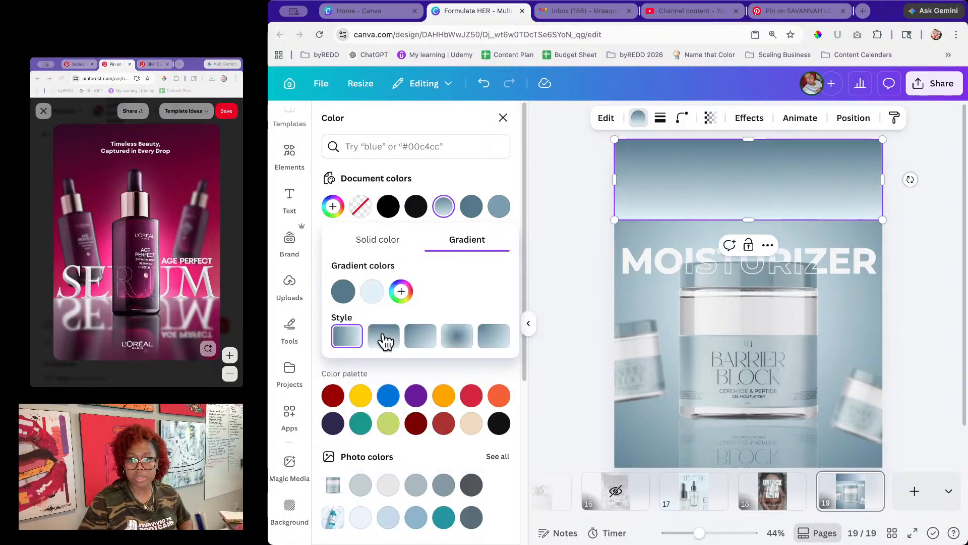
pyautogui.click(378, 297)
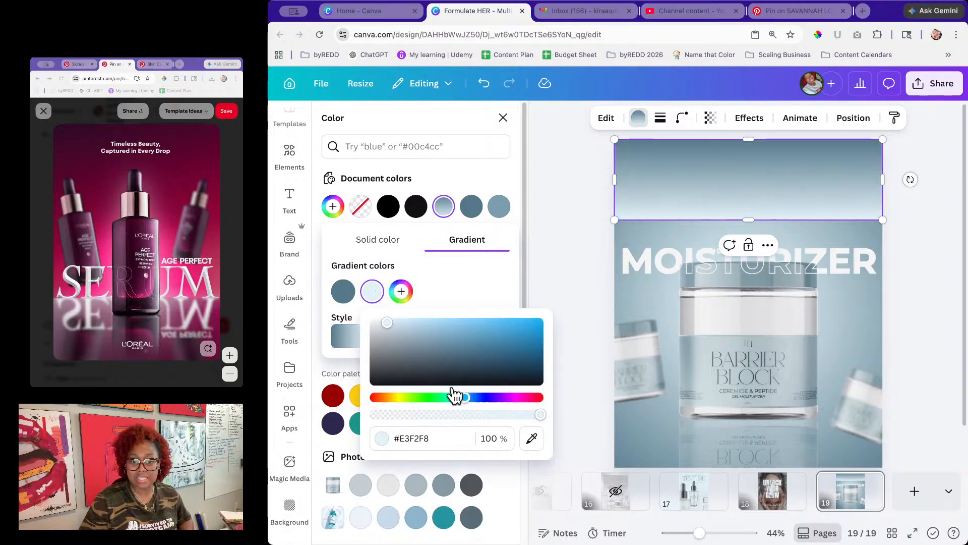
pyautogui.moveTo(489, 420); pyautogui.dragTo(283, 423)
# Step: Extend the gradient rectangle down to the middle of the main jar and place its layer directly above the page background
pyautogui.moveTo(753, 221); pyautogui.dragTo(758, 338)
pyautogui.moveTo(770, 409); pyautogui.dragTo(769, 336)
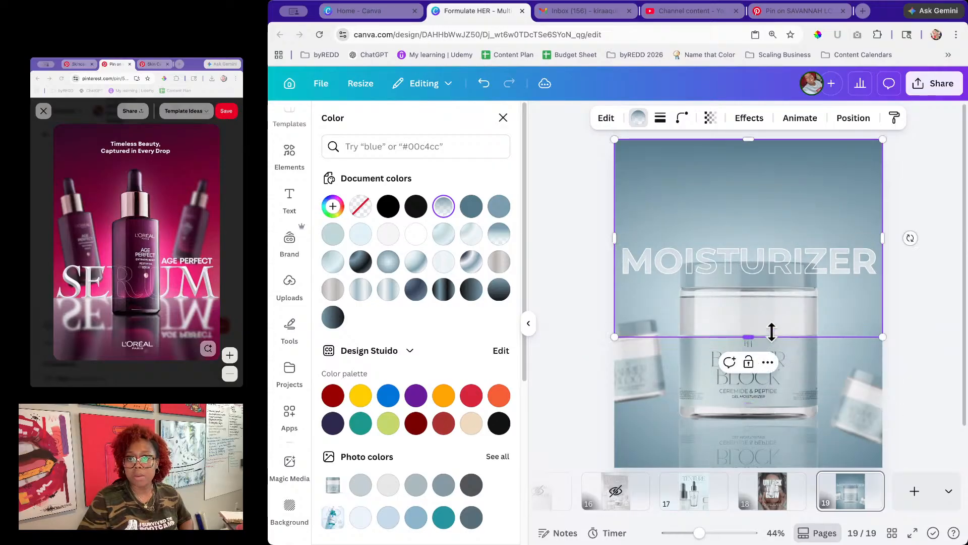
pyautogui.click(860, 115)
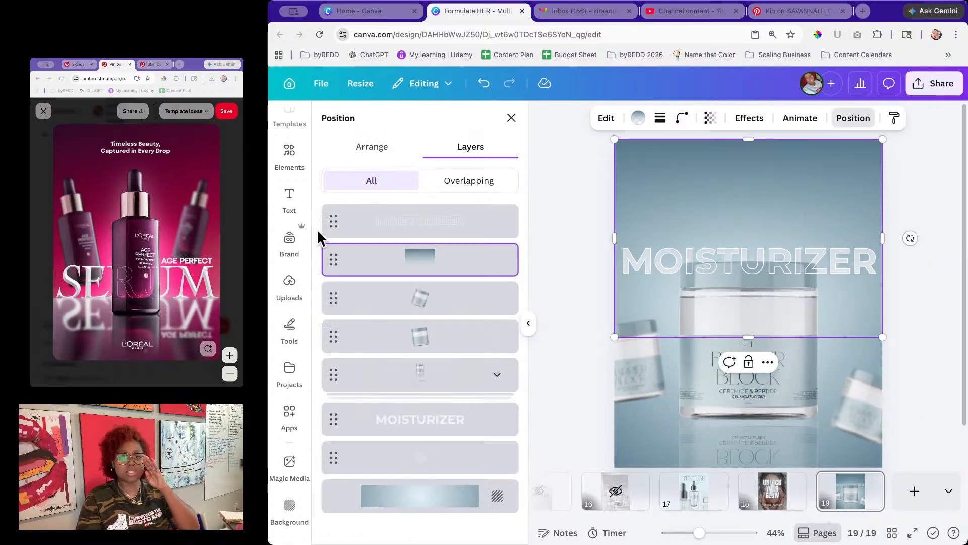
pyautogui.moveTo(380, 253); pyautogui.dragTo(367, 469)
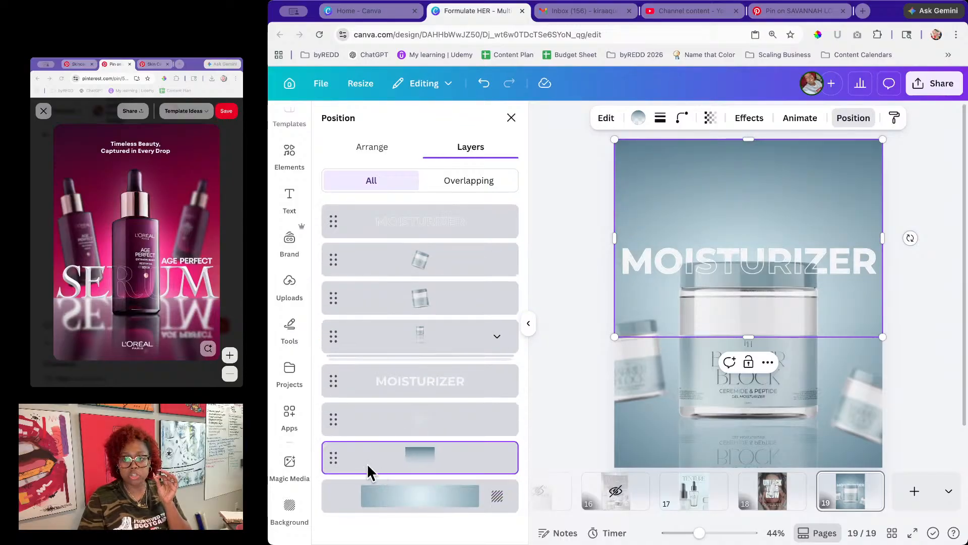
pyautogui.click(917, 329)
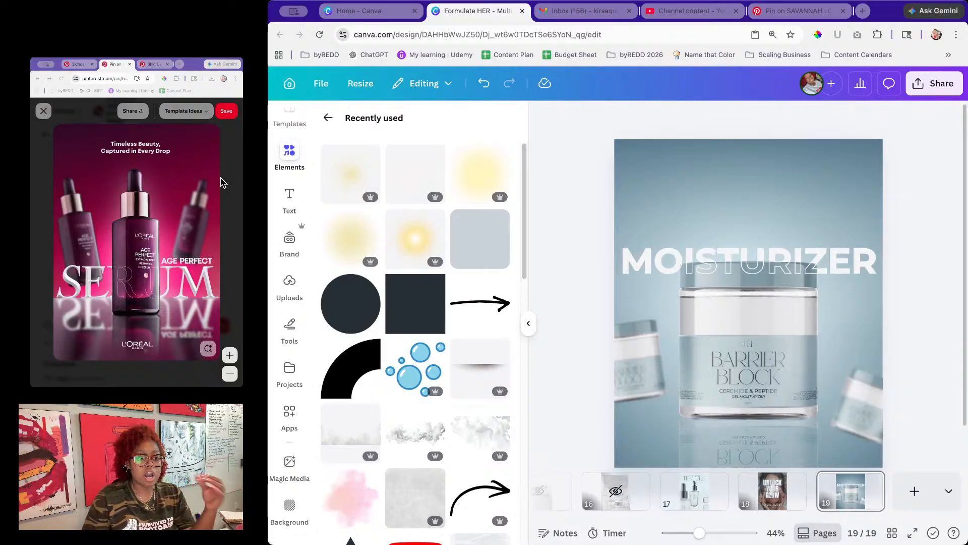
# Step: Move the solid MOISTURIZER heading together with its outlined copy down onto the reflection below the main jar
pyautogui.scroll(-2, 886, 328)
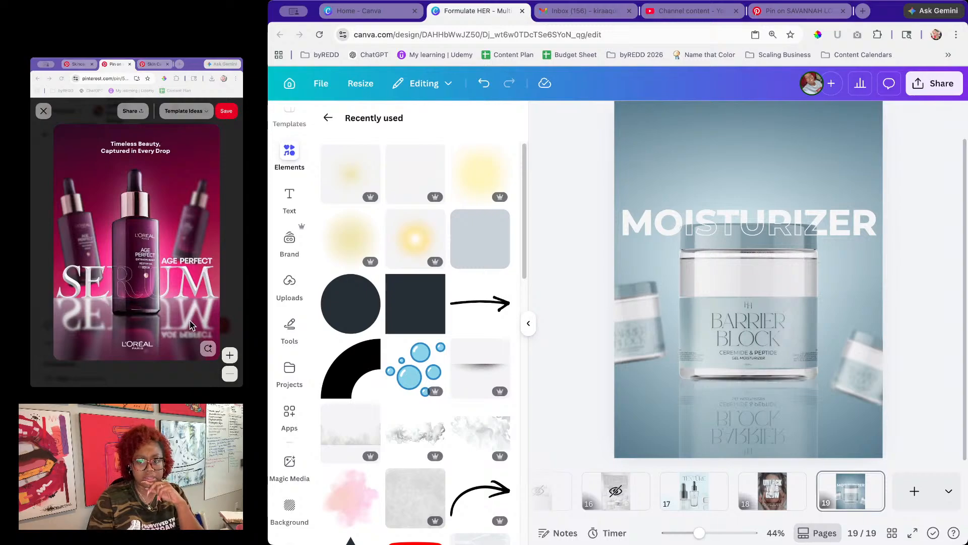
pyautogui.moveTo(914, 197); pyautogui.dragTo(892, 200)
pyautogui.click(832, 216)
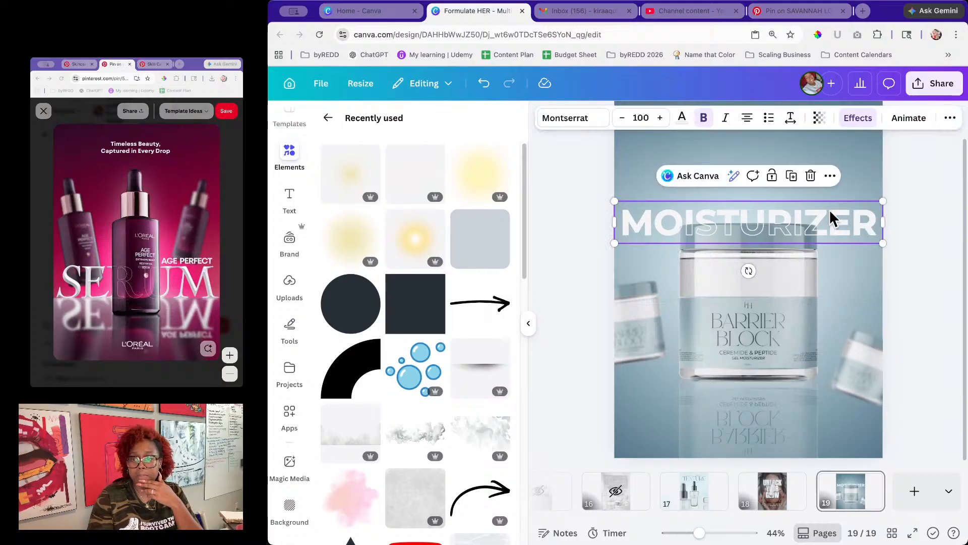
pyautogui.click(950, 118)
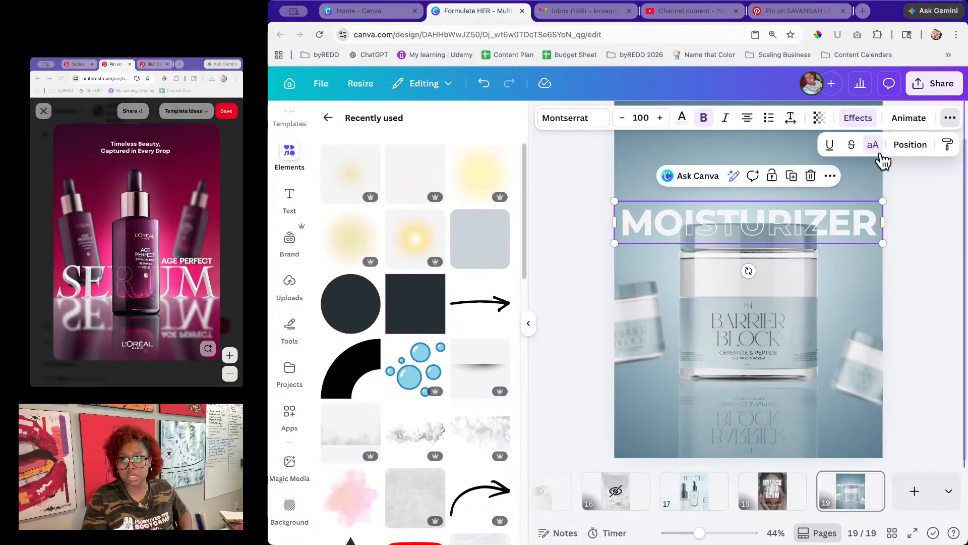
pyautogui.click(910, 144)
pyautogui.keyDown('shift'); pyautogui.click(439, 382); pyautogui.keyUp('shift')
pyautogui.moveTo(803, 216); pyautogui.dragTo(807, 395)
pyautogui.click(917, 410)
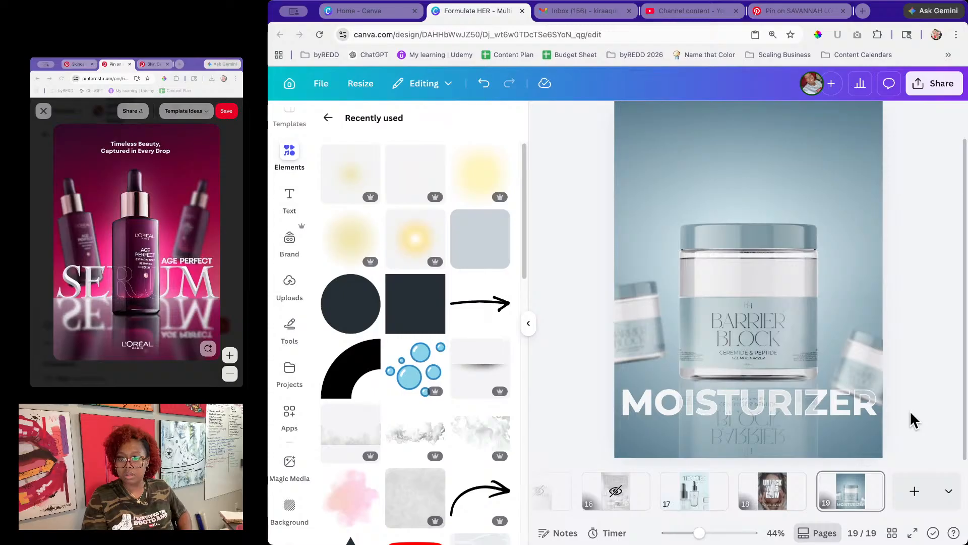
# Step: Delete both the solid and the outlined MOISTURIZER headings from the page
pyautogui.click(838, 411)
pyautogui.click(821, 409)
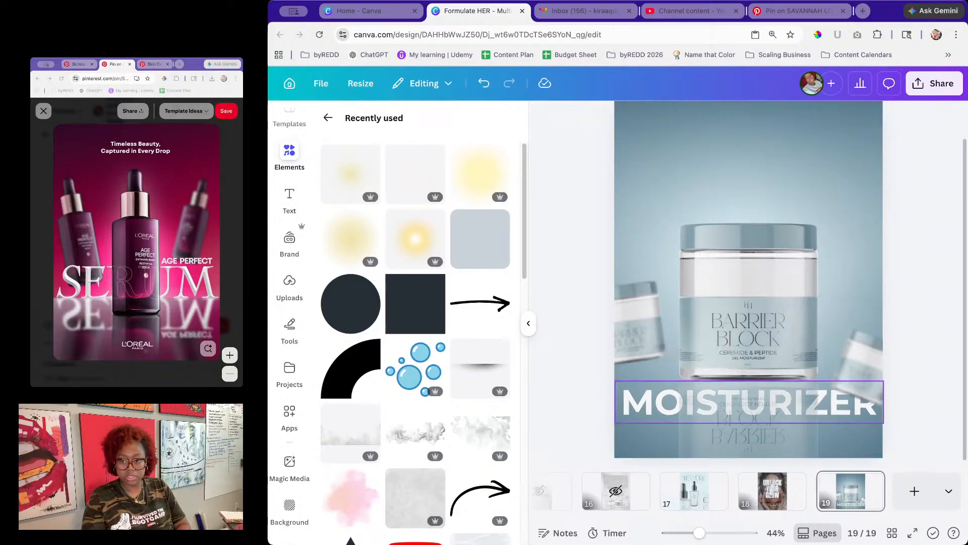
pyautogui.click(872, 413)
pyautogui.press('Delete')
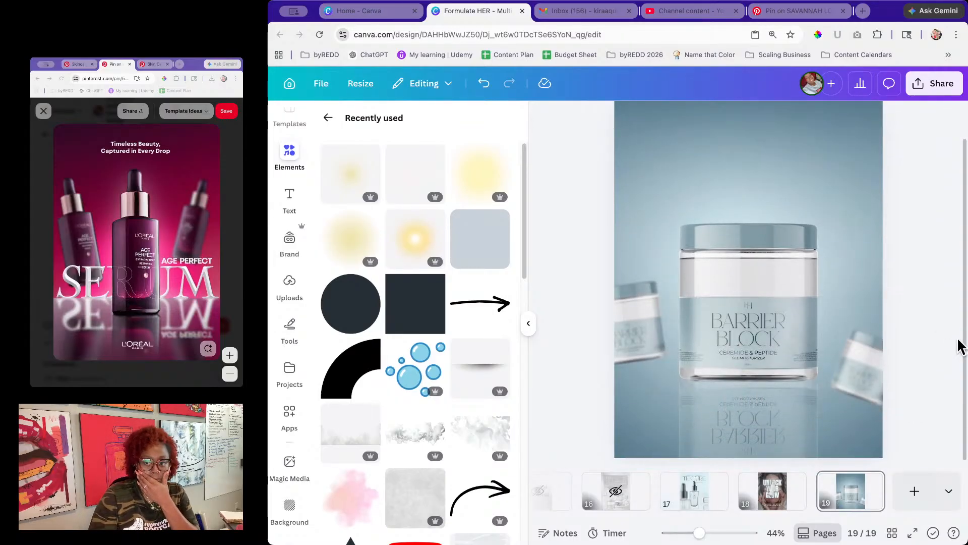
pyautogui.scroll(1, 955, 348)
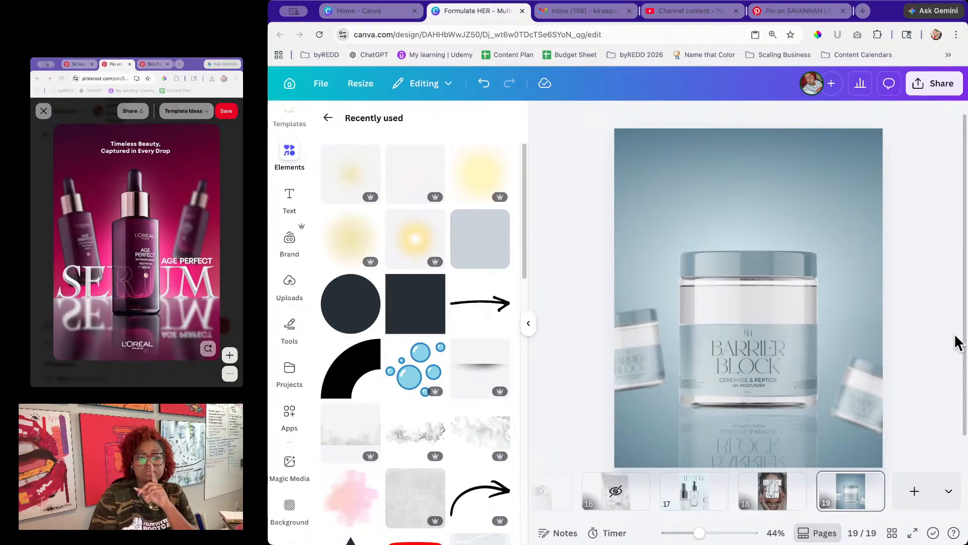
pyautogui.scroll(1, 954, 333)
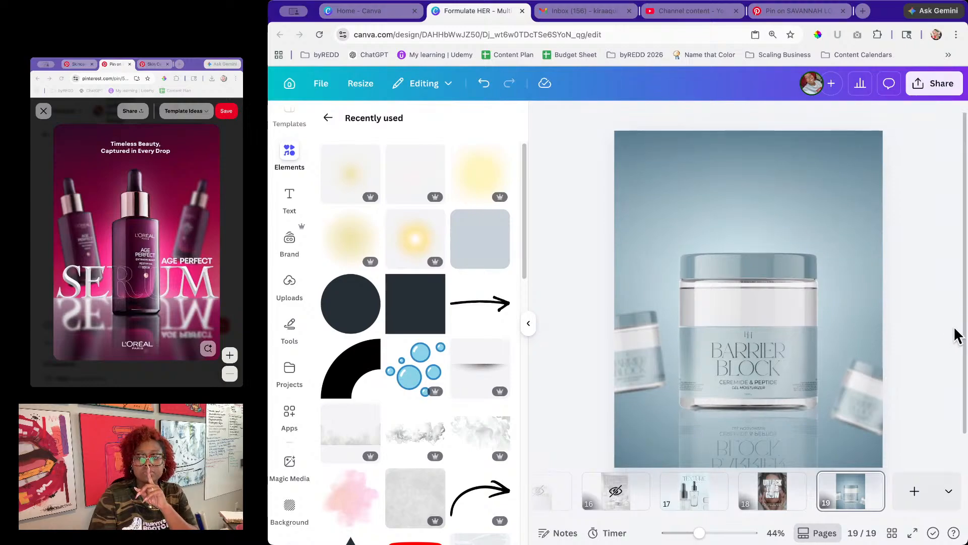
pyautogui.scroll(2, 953, 335)
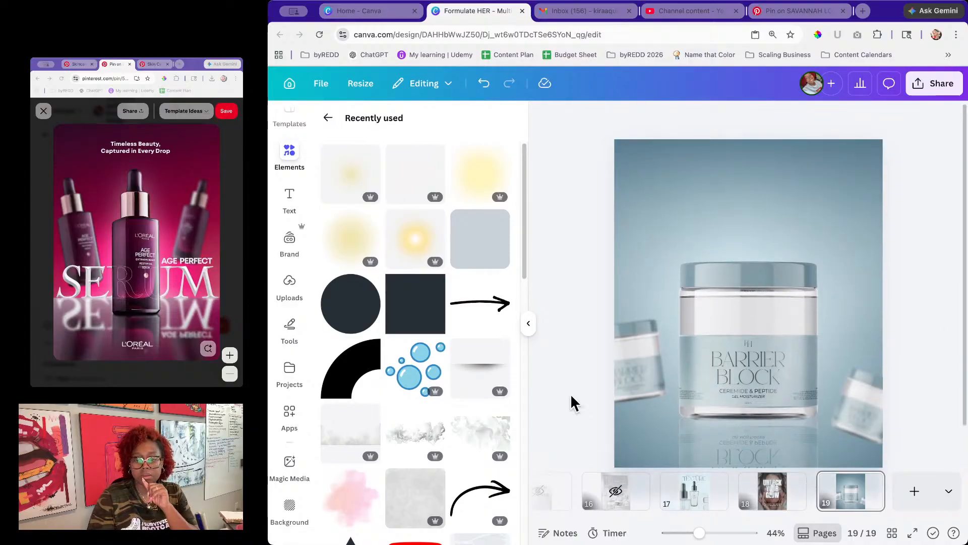
pyautogui.click(291, 200)
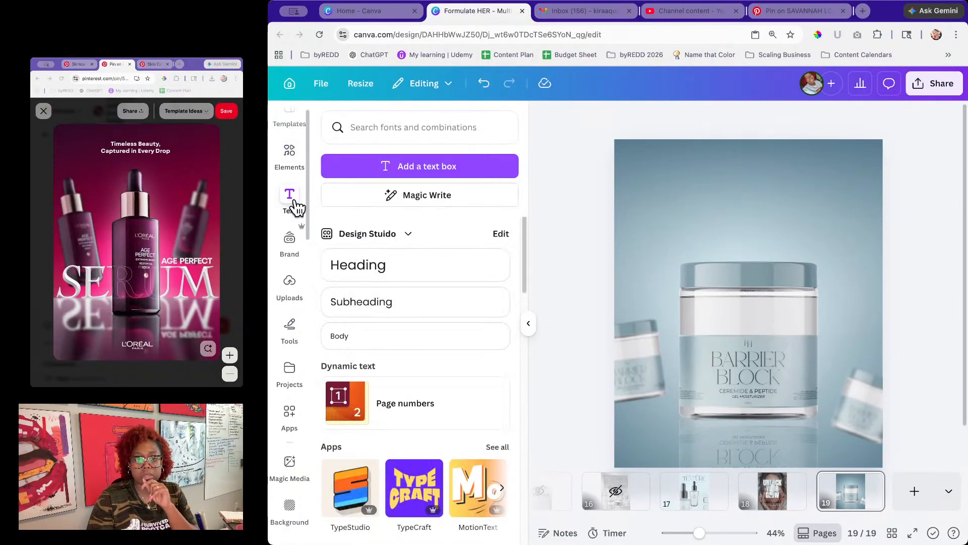
pyautogui.click(415, 257)
pyautogui.doubleClick(746, 317)
pyautogui.press('BackSpace')
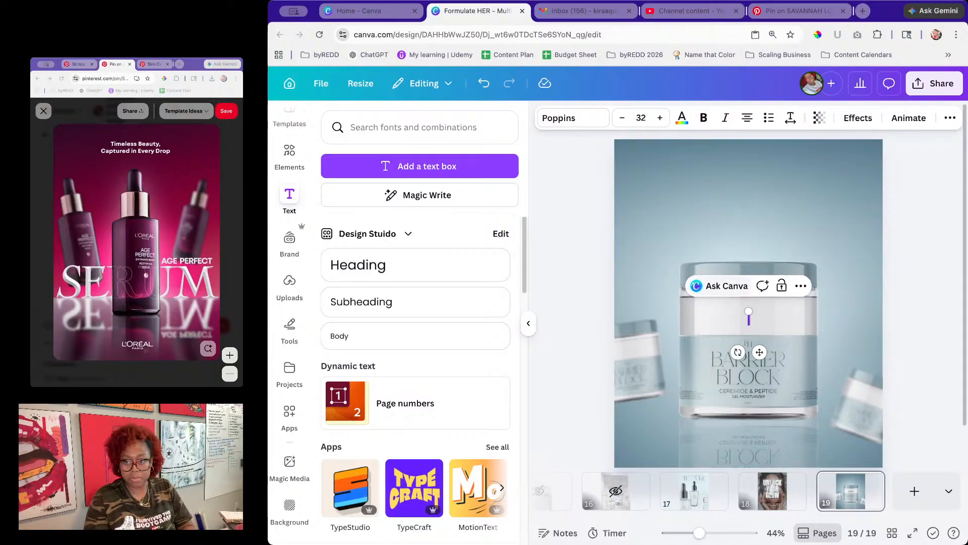
# Step: Copy the DISCOVER THE SECRET TO HYDRATED SKIN text from page 18 to page 19 and position it near the page's upper edge
pyautogui.click(781, 498)
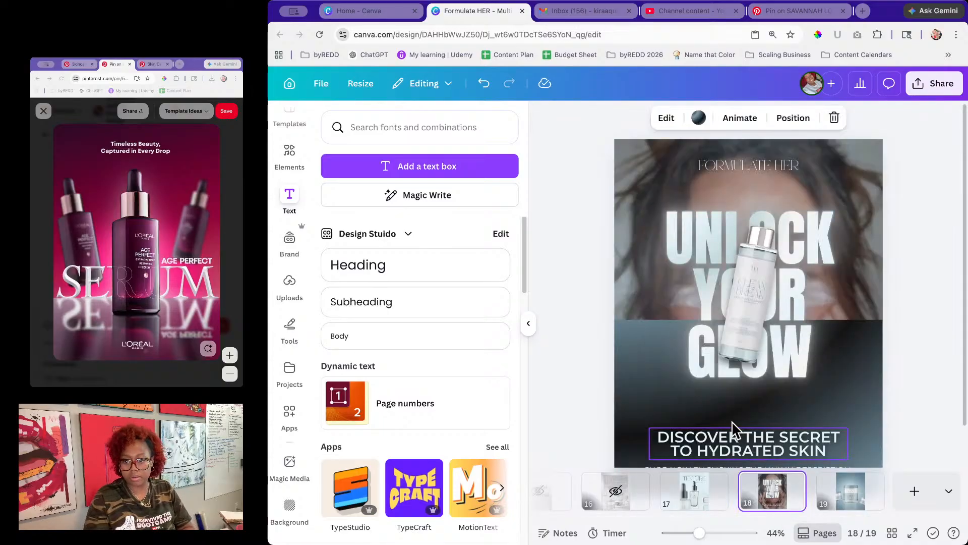
pyautogui.click(745, 442)
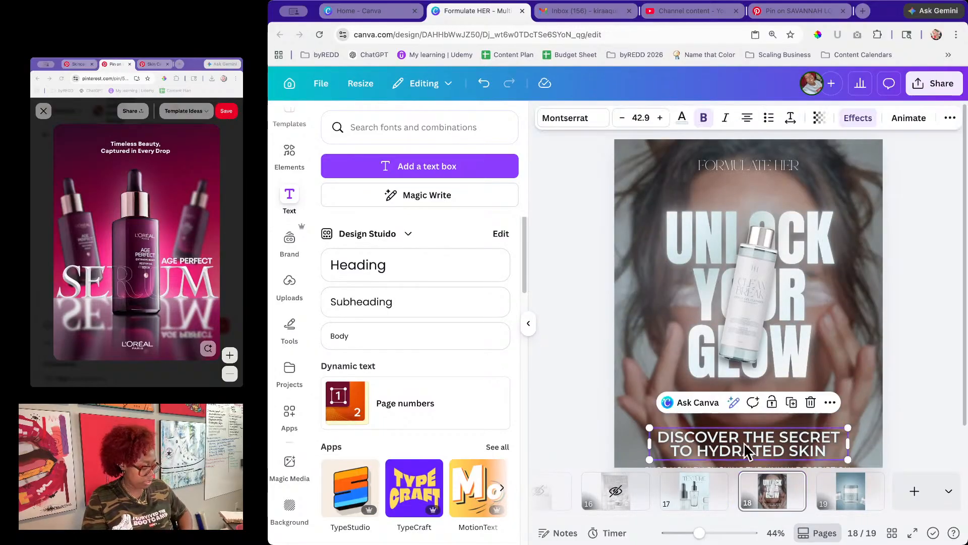
pyautogui.click(866, 499)
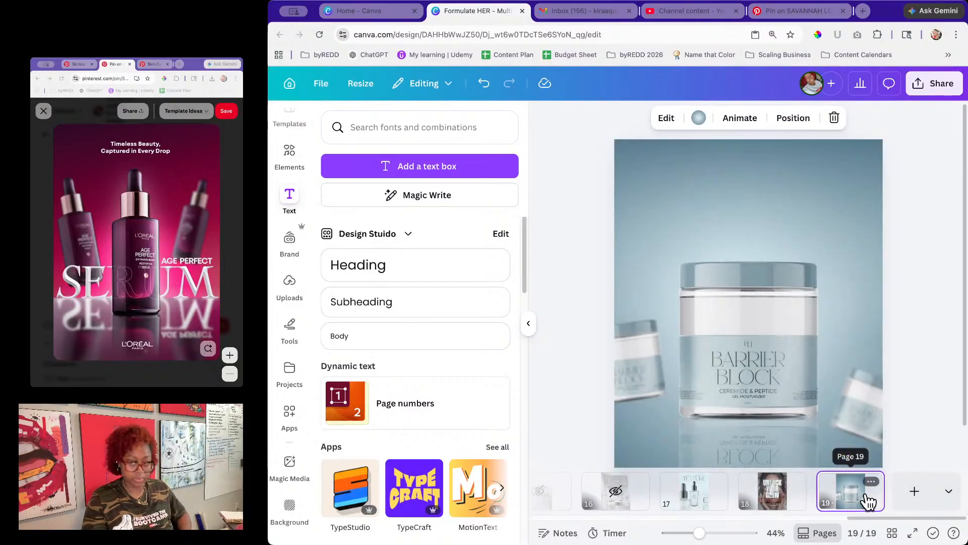
pyautogui.hotkey('ctrl', 'v')
pyautogui.moveTo(767, 439); pyautogui.dragTo(769, 181)
# Step: Recolor the pasted text with the off-white document color
pyautogui.click(682, 118)
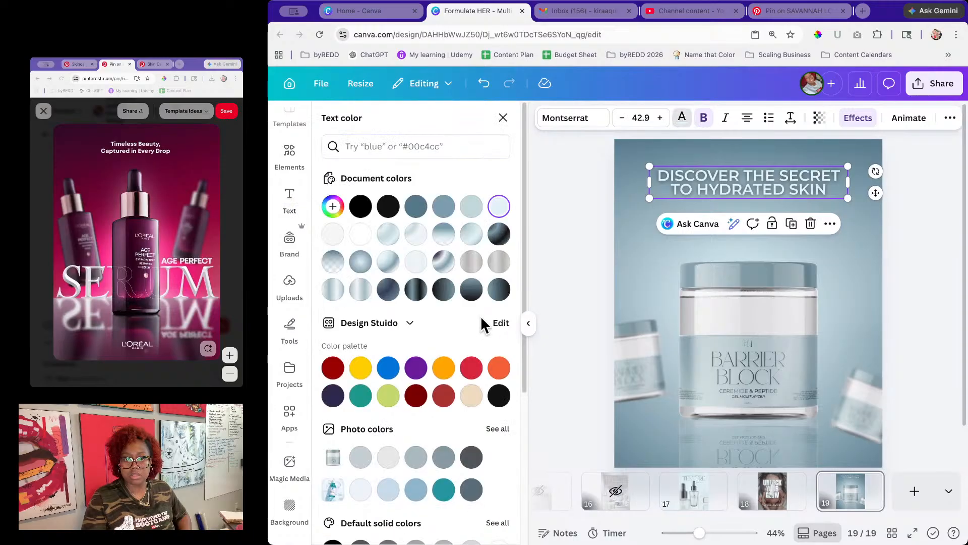
pyautogui.click(416, 234)
pyautogui.click(333, 234)
# Step: Turn off the all-caps formatting on the DISCOVER THE SECRET TO HYDRATED SKIN text
pyautogui.doubleClick(690, 171)
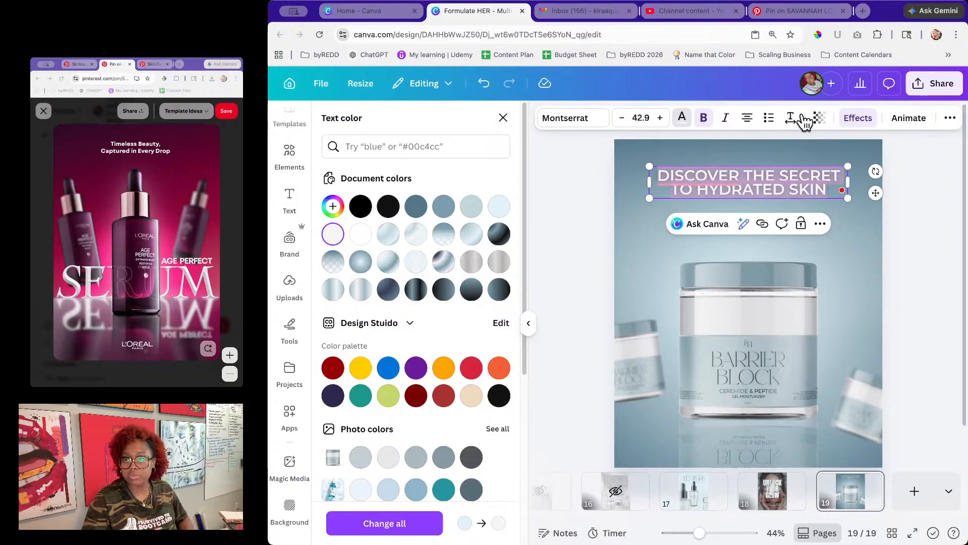
pyautogui.click(949, 119)
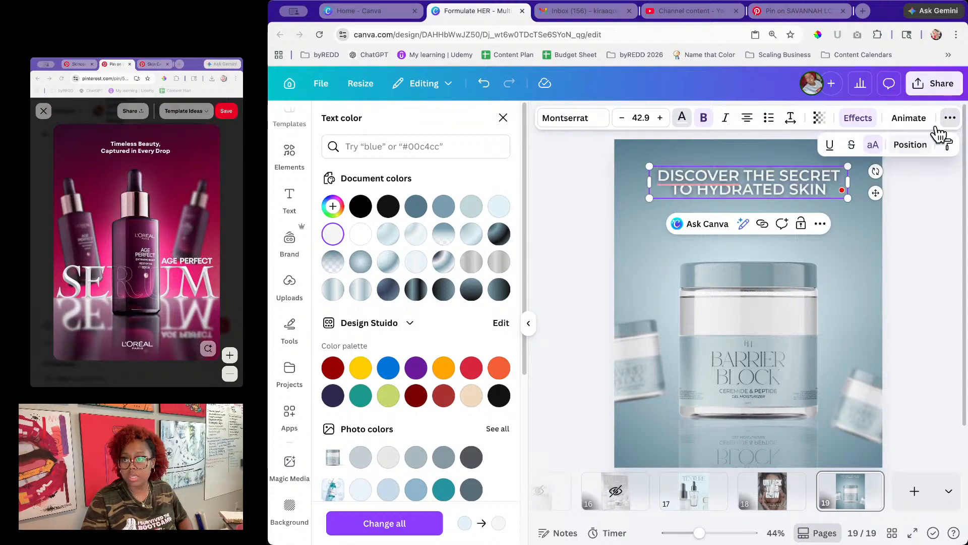
pyautogui.click(887, 145)
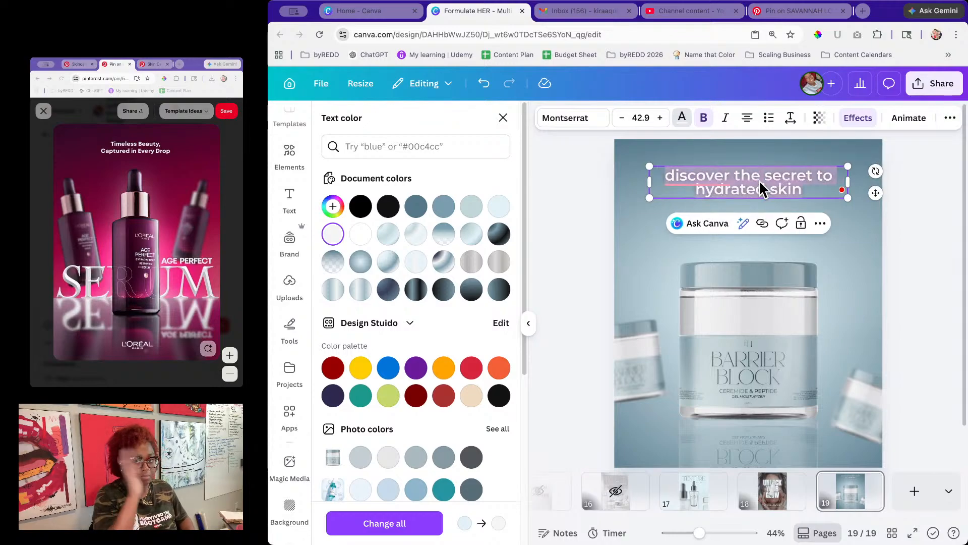
# Step: Replace the selected text with the tagline "Timeless Beauty, Captured in Every Jar"
pyautogui.write('Ti')
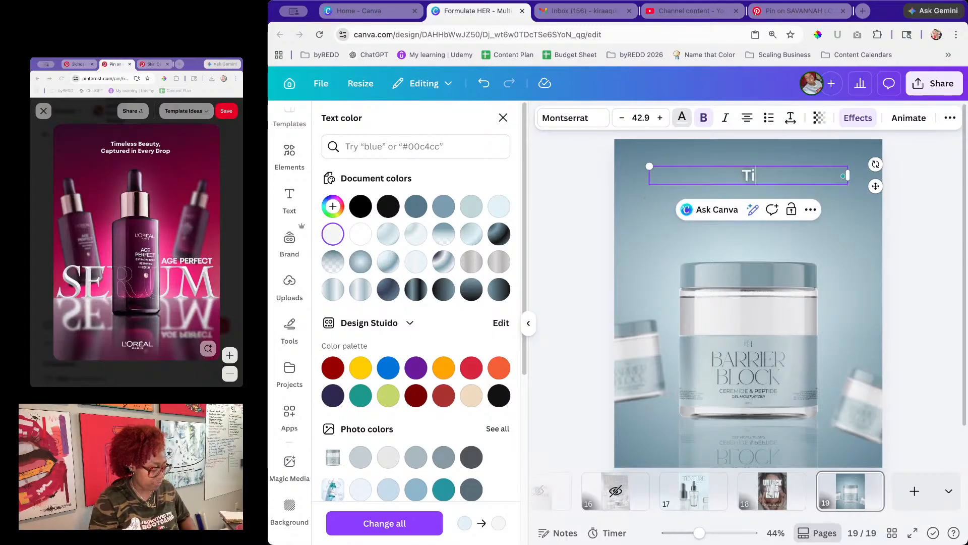
pyautogui.write('meless')
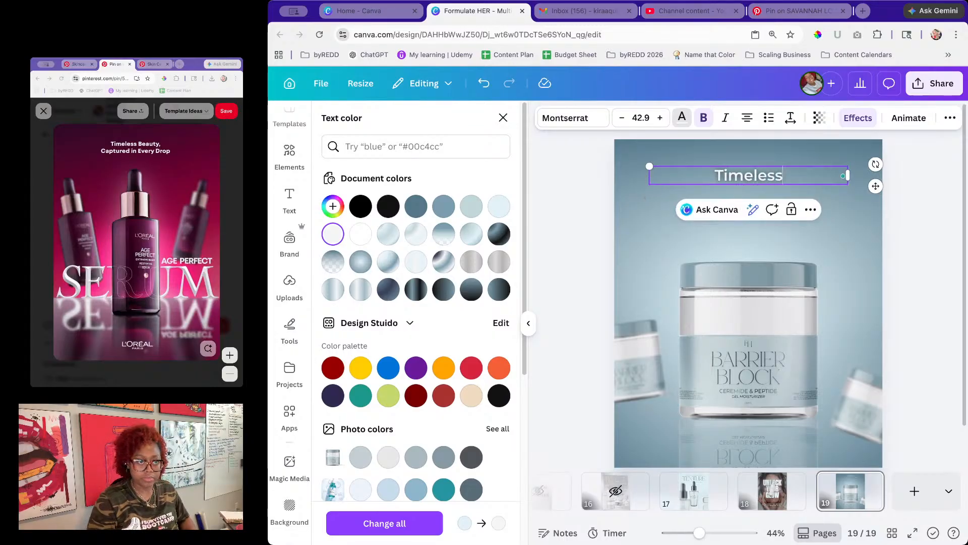
pyautogui.write(' Beauty')
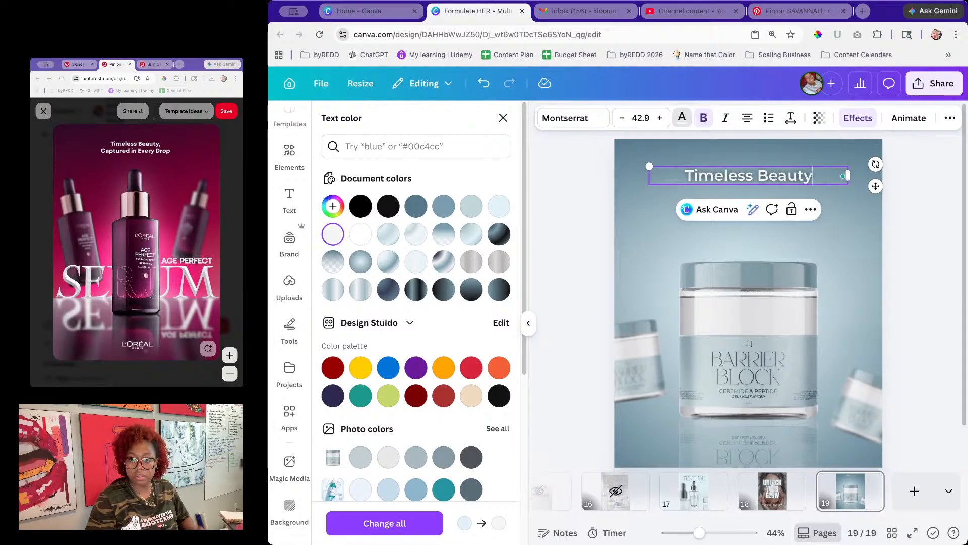
pyautogui.write(',')
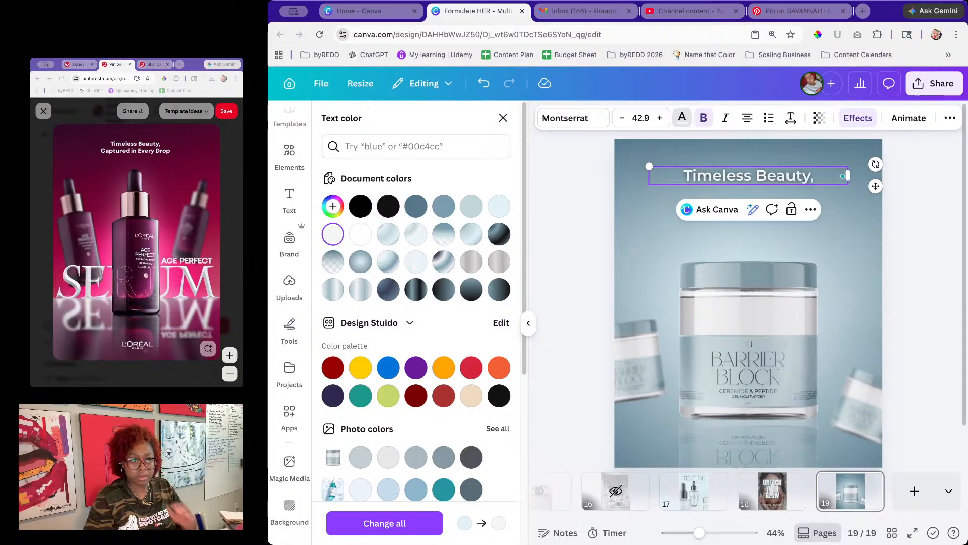
pyautogui.write(' Captured in')
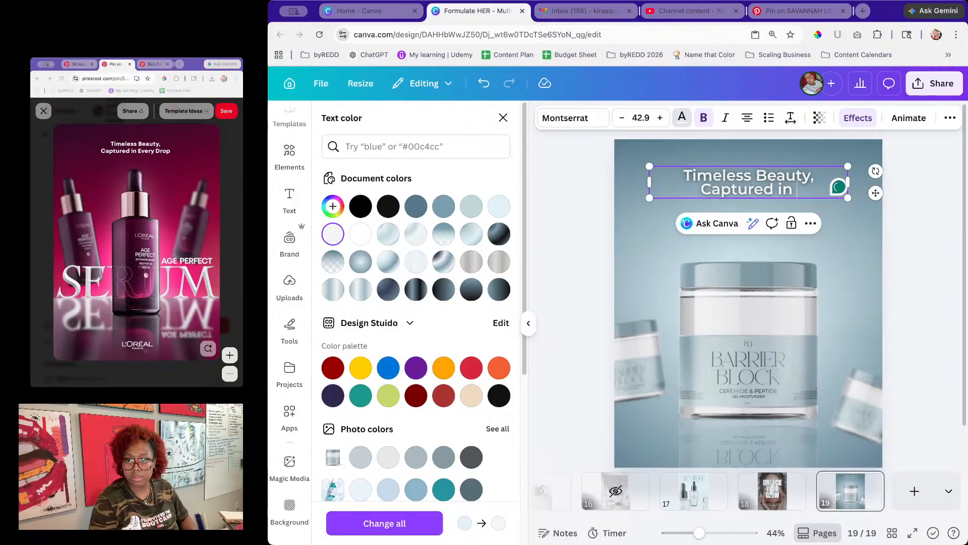
pyautogui.press('BackSpace')
pyautogui.press('BackSpace')
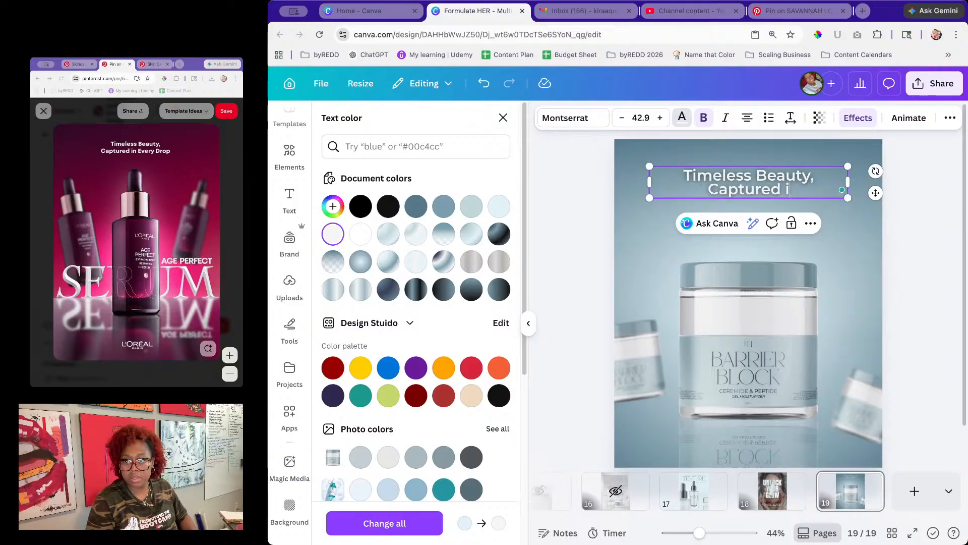
pyautogui.write('n')
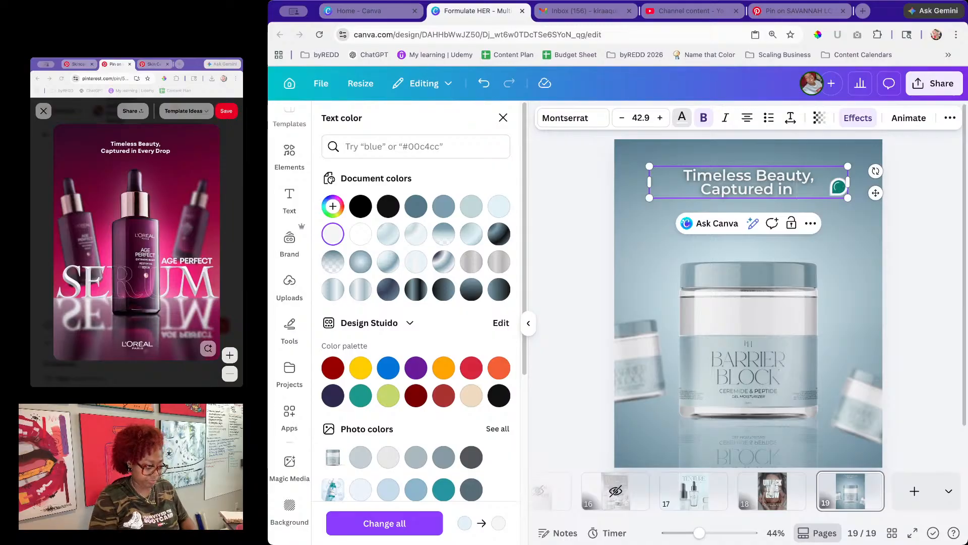
pyautogui.write(' Eve')
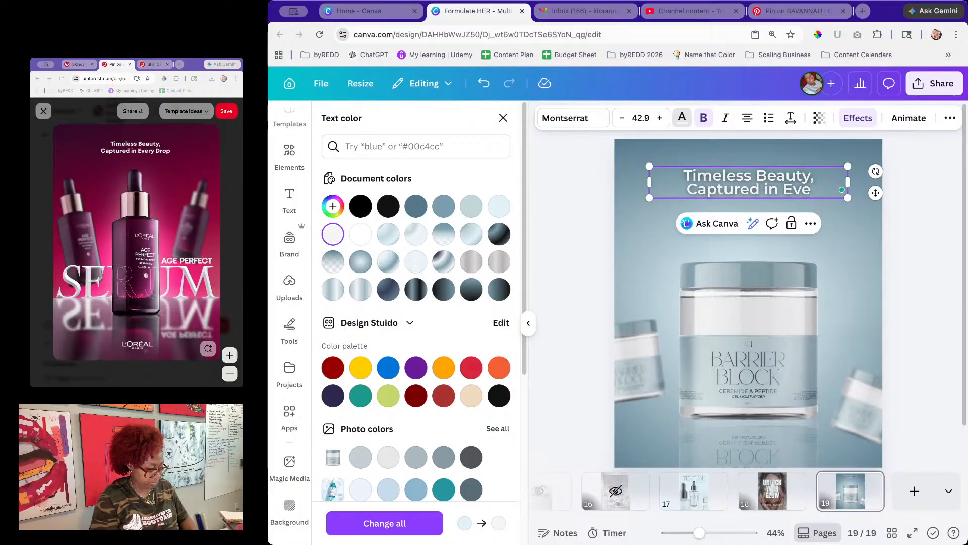
pyautogui.write('ry Jar')
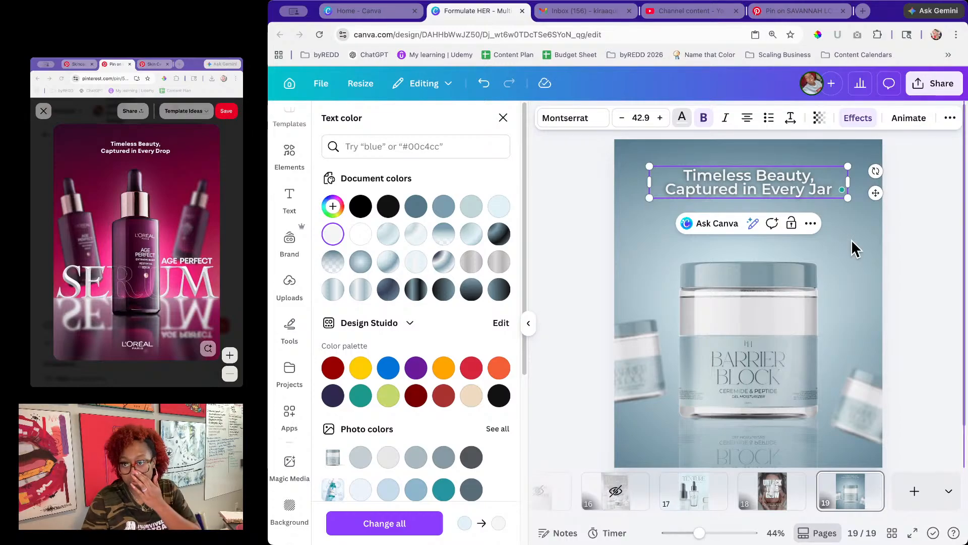
pyautogui.press('Escape')
pyautogui.click(949, 238)
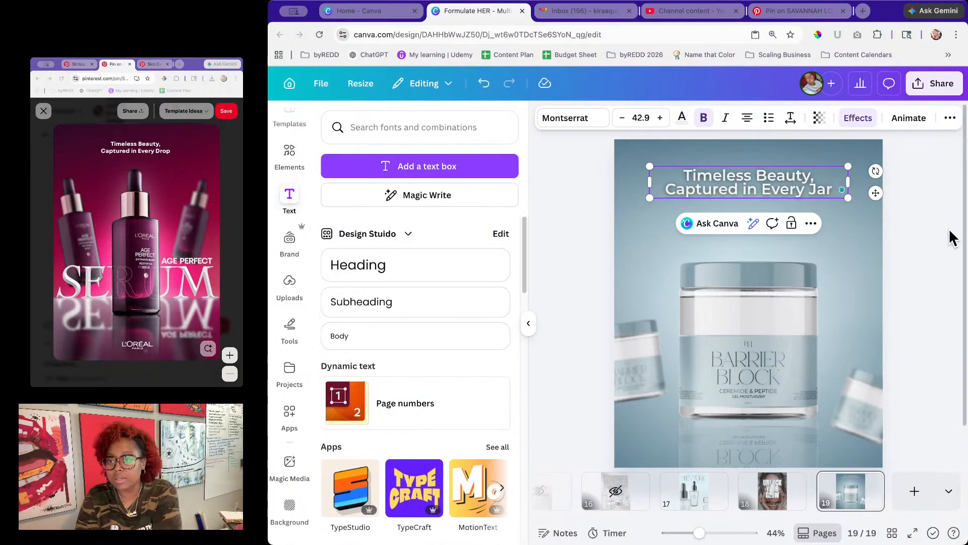
# Step: Shrink the tagline and center it horizontally above the main jar
pyautogui.click(835, 196)
pyautogui.moveTo(852, 169); pyautogui.dragTo(792, 206)
pyautogui.moveTo(731, 225); pyautogui.dragTo(763, 226)
pyautogui.click(923, 245)
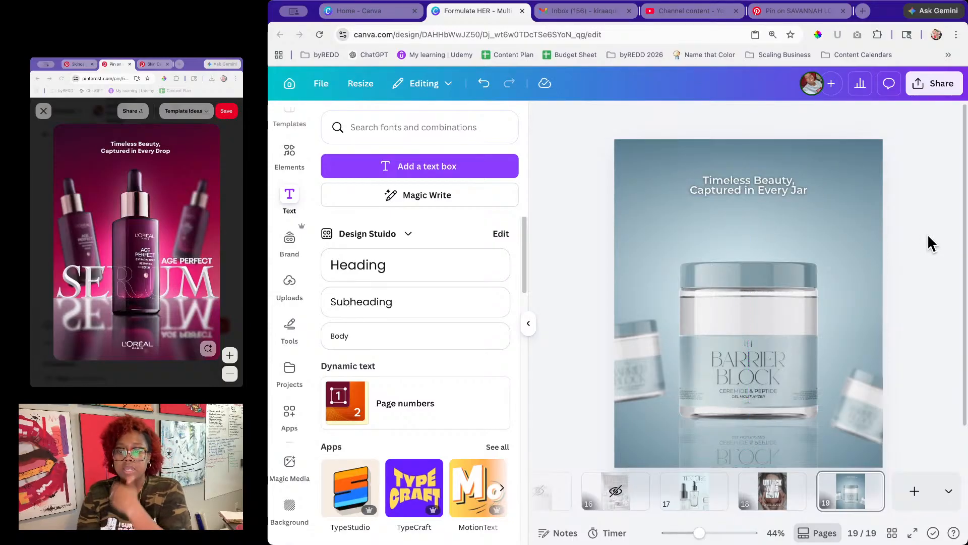
# Step: Copy the gloved-hands lab coat photo from the mood board on page 1
pyautogui.click(167, 275)
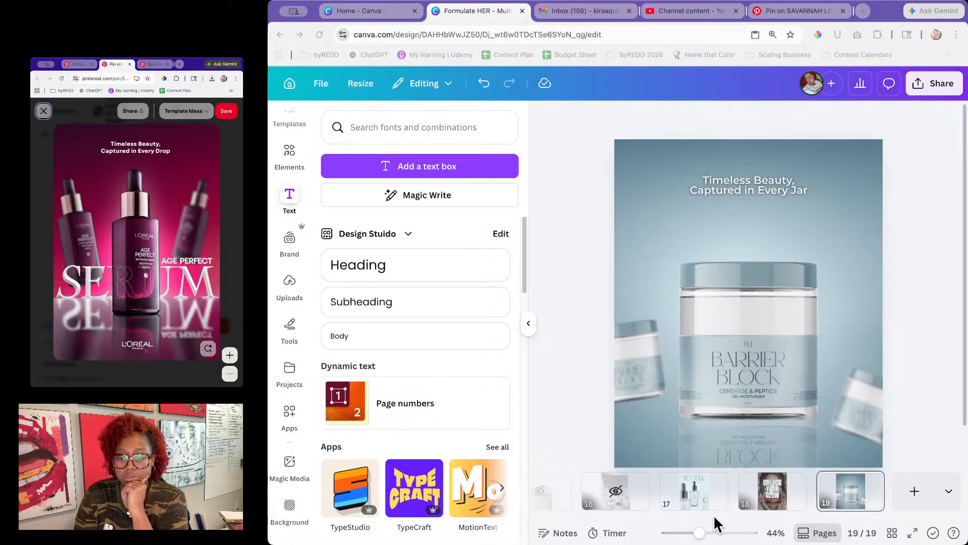
pyautogui.click(730, 516)
pyautogui.moveTo(849, 515); pyautogui.dragTo(537, 510)
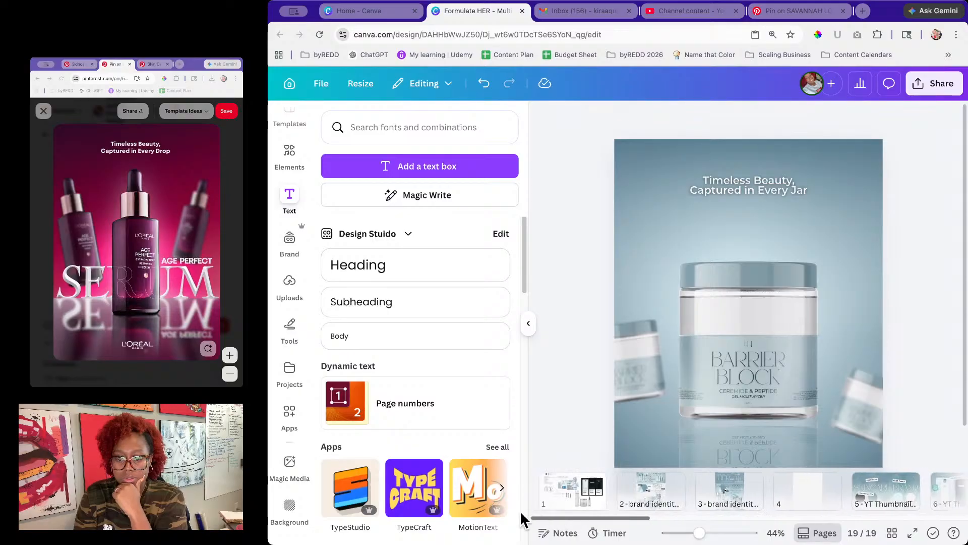
pyautogui.click(600, 499)
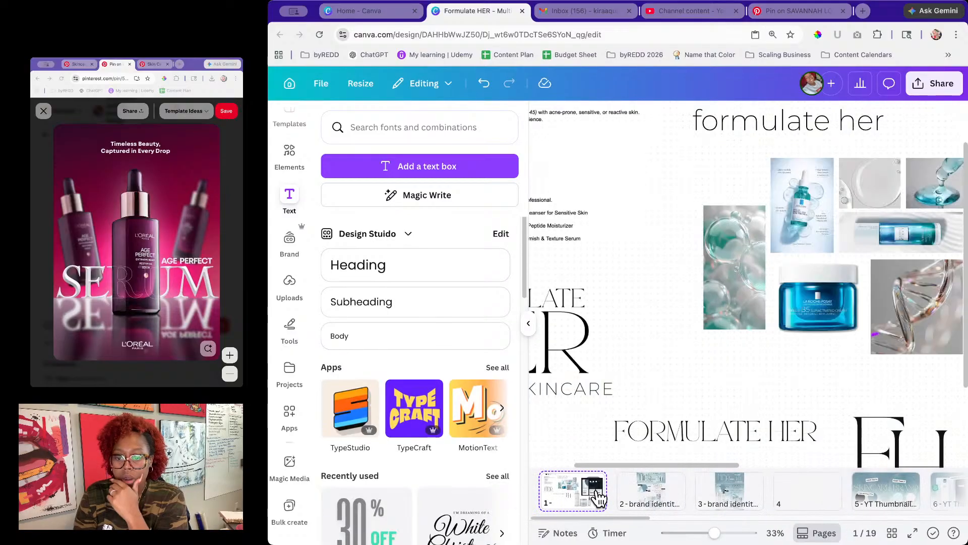
pyautogui.click(722, 277)
pyautogui.click(730, 275)
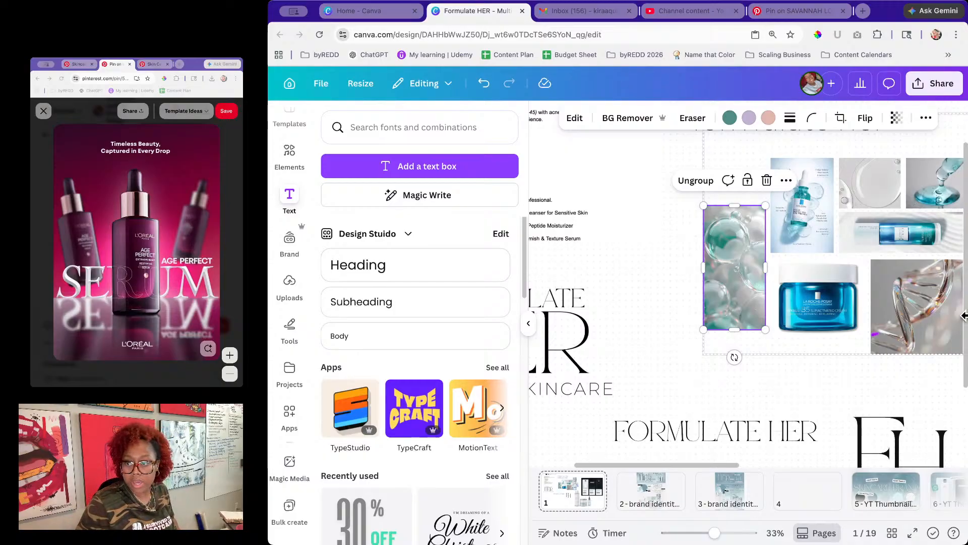
pyautogui.click(928, 315)
pyautogui.moveTo(723, 463); pyautogui.dragTo(757, 464)
pyautogui.click(807, 268)
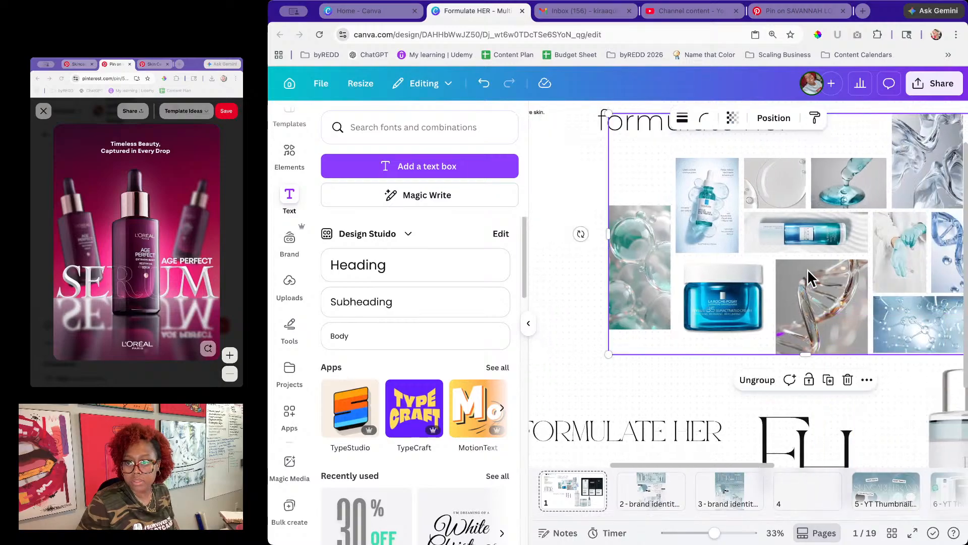
pyautogui.click(805, 280)
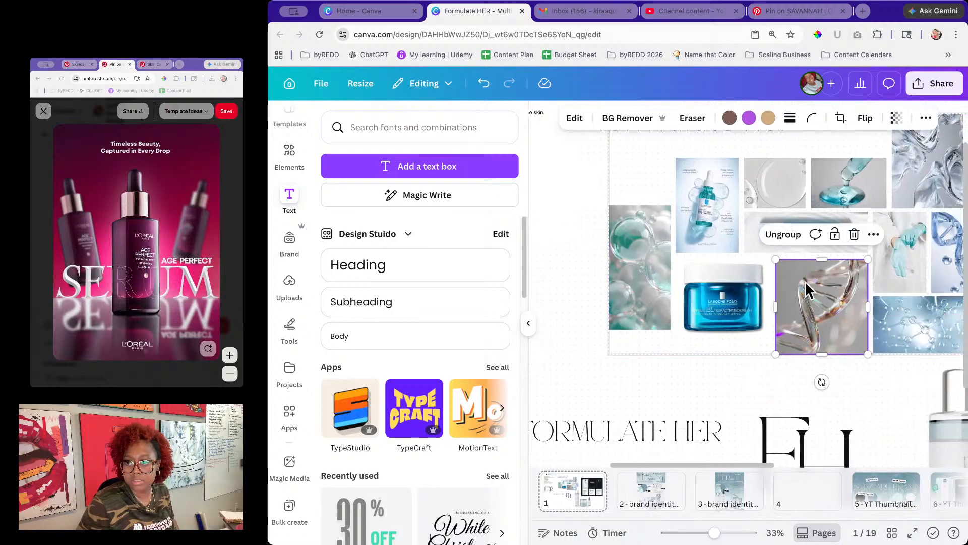
pyautogui.click(900, 271)
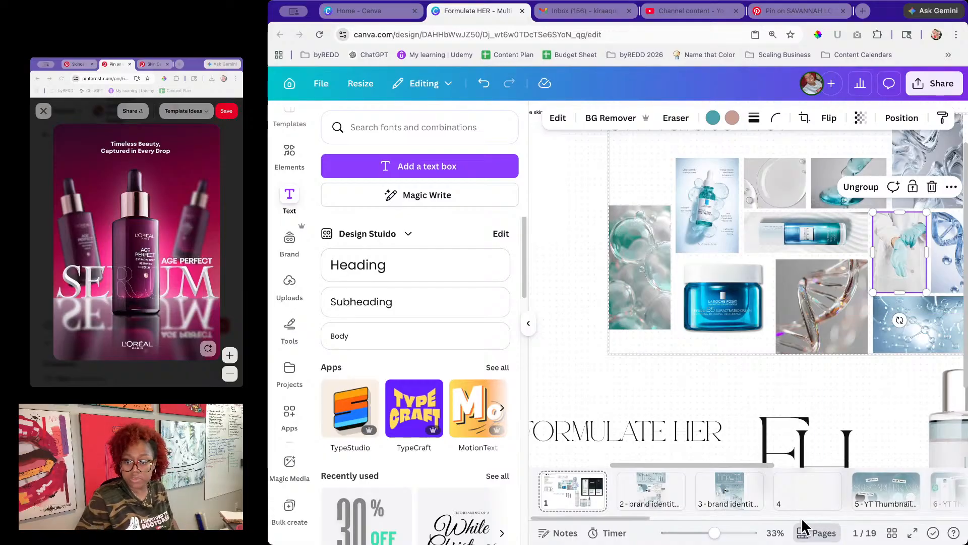
# Step: Paste the gloved-hands photo onto page 19 and enlarge it to cover the whole page
pyautogui.moveTo(640, 518); pyautogui.dragTo(961, 520)
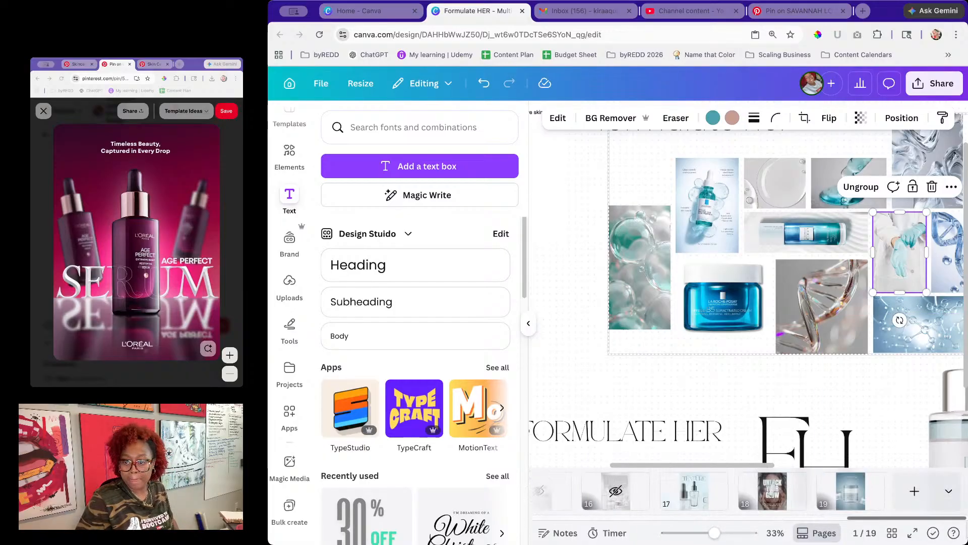
pyautogui.click(851, 496)
pyautogui.hotkey('ctrl', 'v')
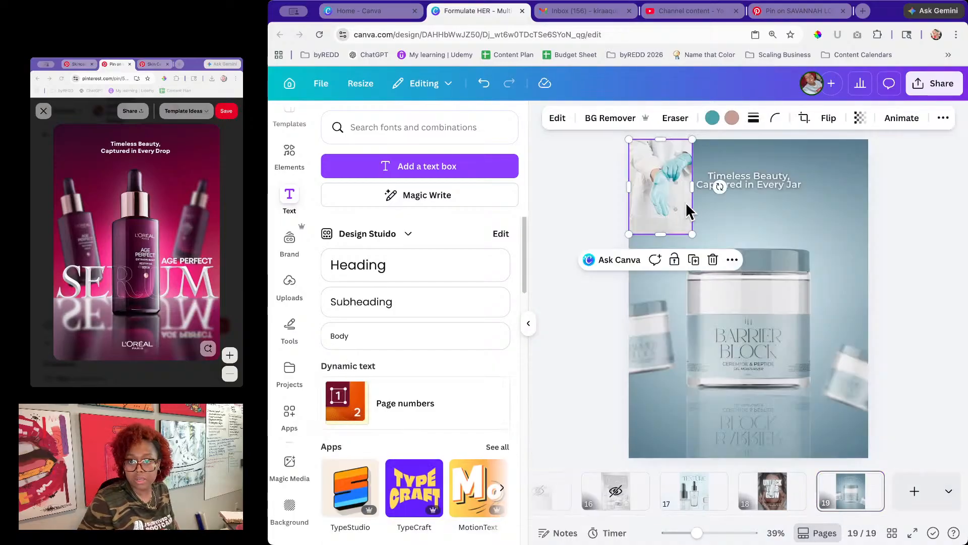
pyautogui.moveTo(691, 232); pyautogui.dragTo(825, 467)
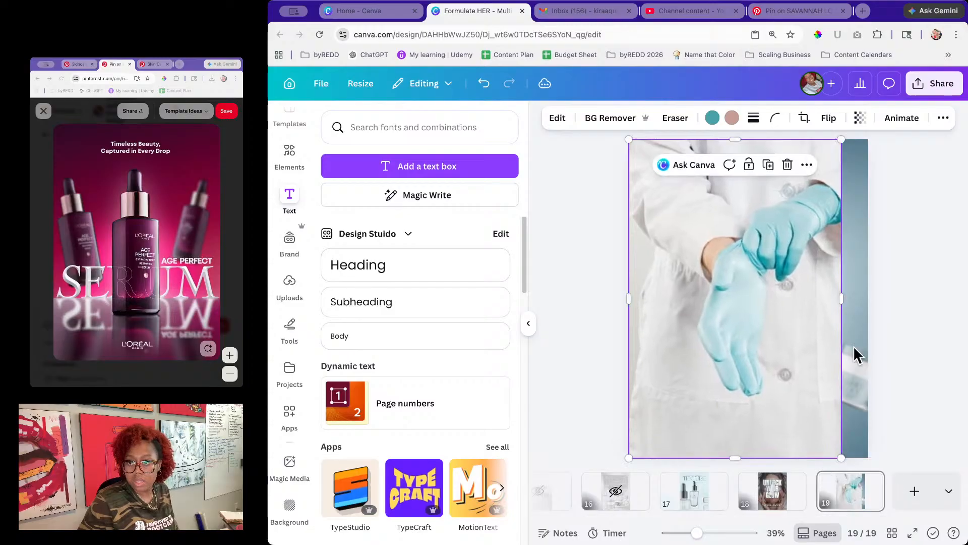
pyautogui.moveTo(840, 297); pyautogui.dragTo(868, 303)
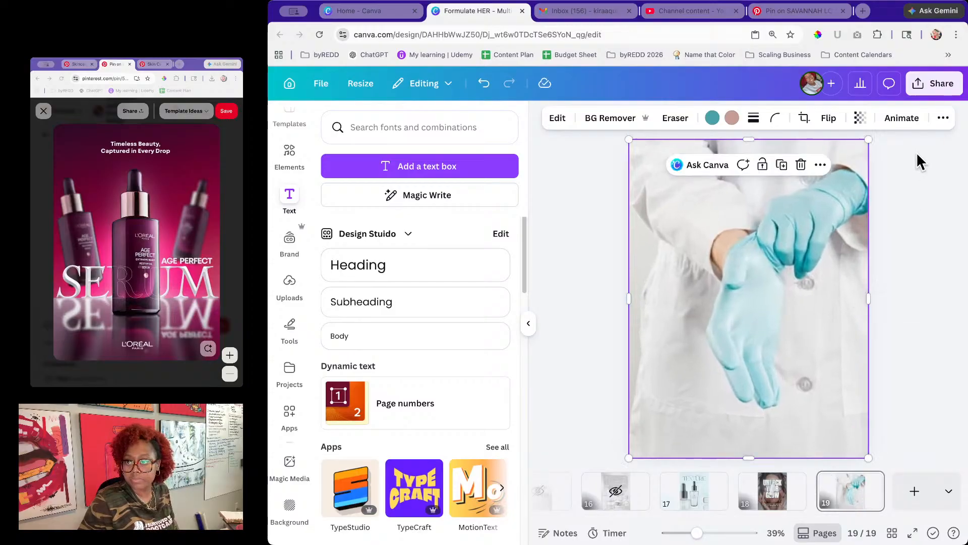
# Step: Set the gloved-hands photo's transparency to 12
pyautogui.click(861, 118)
pyautogui.click(848, 168)
pyautogui.moveTo(845, 170); pyautogui.dragTo(811, 197)
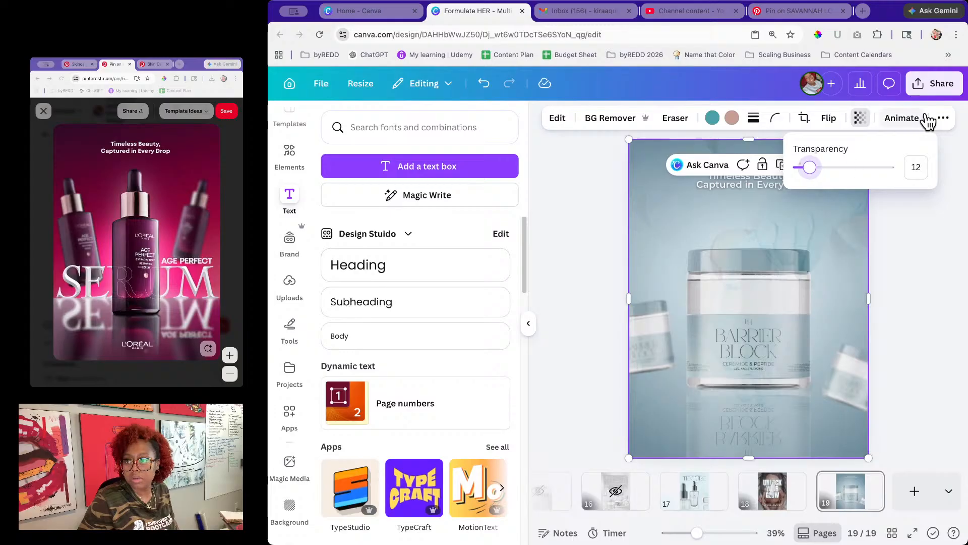
# Step: Move the gloved-hands photo down the layer order, behind the tagline and jars and directly above the gradient overlay
pyautogui.click(942, 118)
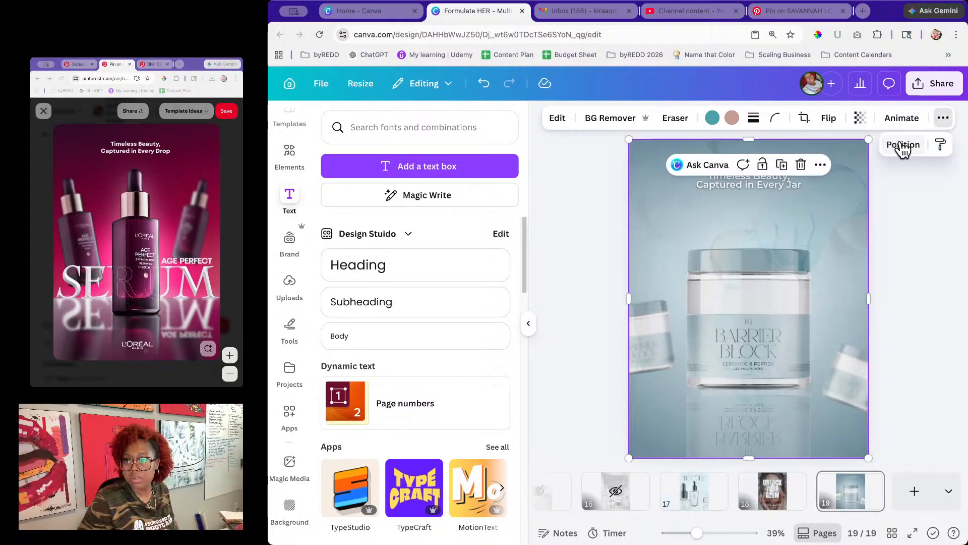
pyautogui.click(903, 146)
pyautogui.moveTo(431, 218); pyautogui.dragTo(407, 470)
pyautogui.moveTo(484, 454); pyautogui.dragTo(434, 406)
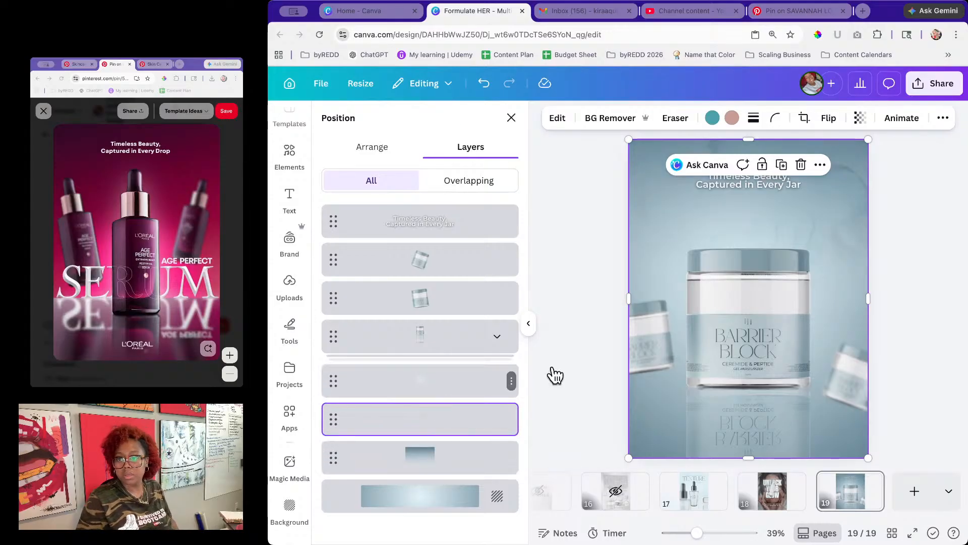
pyautogui.click(916, 303)
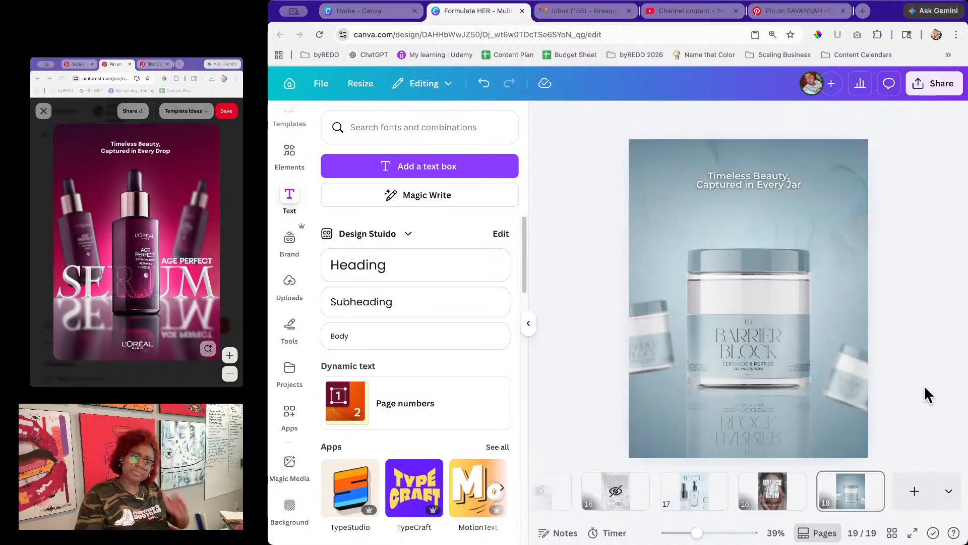
# Step: Copy the silver liquid-swirl photo from the mood board on page 1
pyautogui.moveTo(871, 517); pyautogui.dragTo(543, 532)
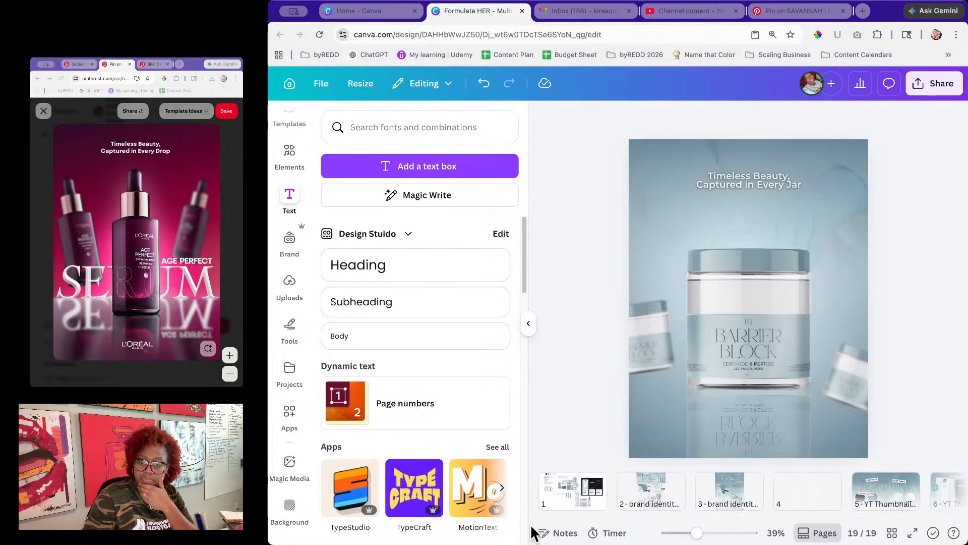
pyautogui.click(583, 502)
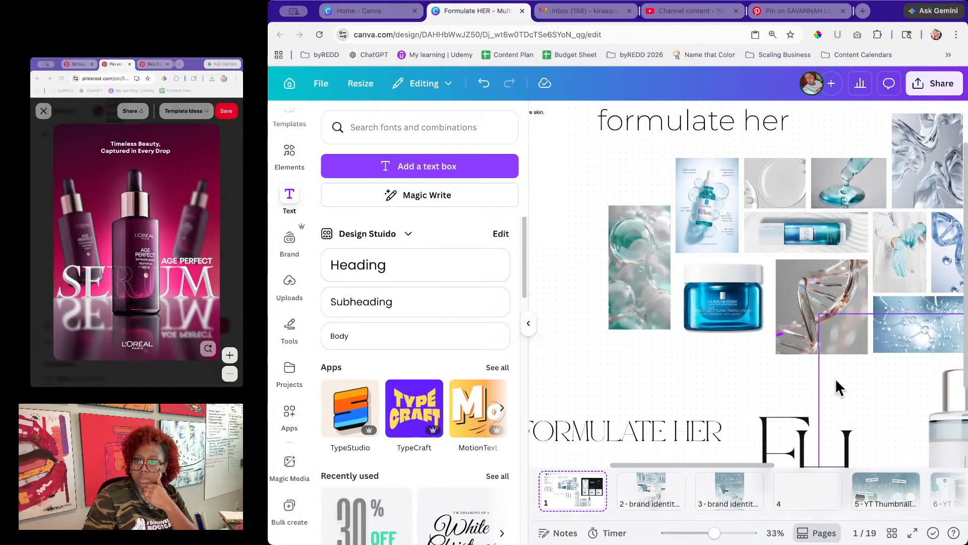
pyautogui.moveTo(677, 463); pyautogui.dragTo(723, 467)
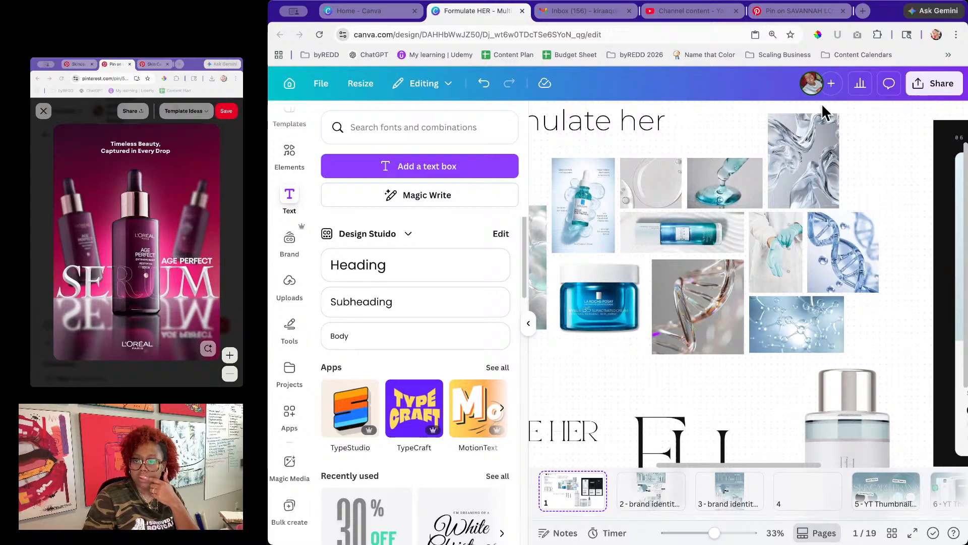
pyautogui.click(802, 149)
pyautogui.click(805, 150)
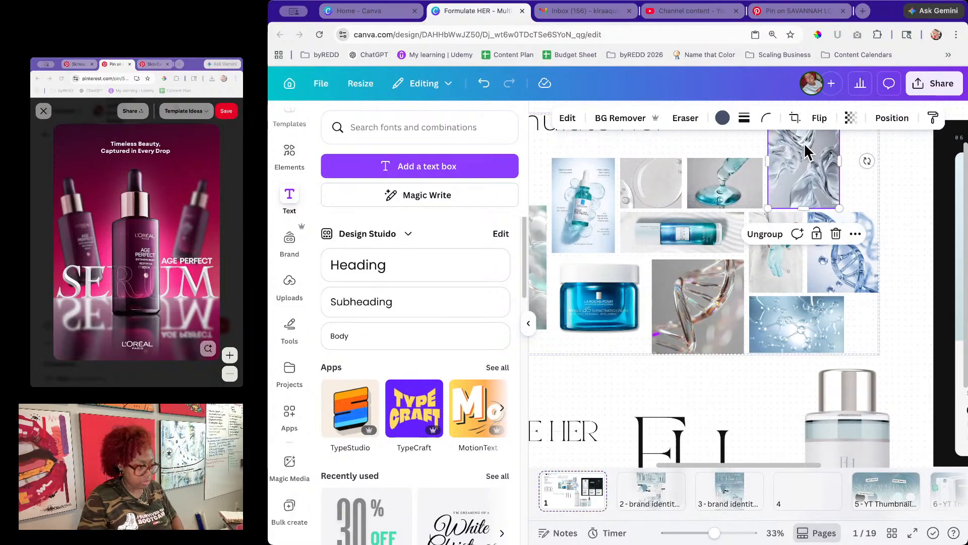
# Step: Paste the liquid-swirl photo onto page 19 and rotate it a quarter turn to landscape orientation
pyautogui.hscroll(2, 655, 522)
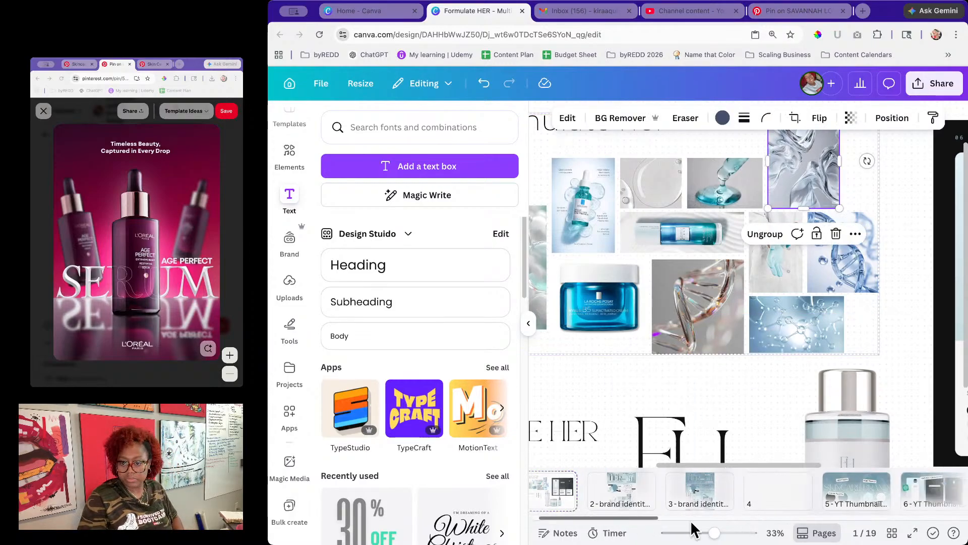
pyautogui.hscroll(10, 693, 527)
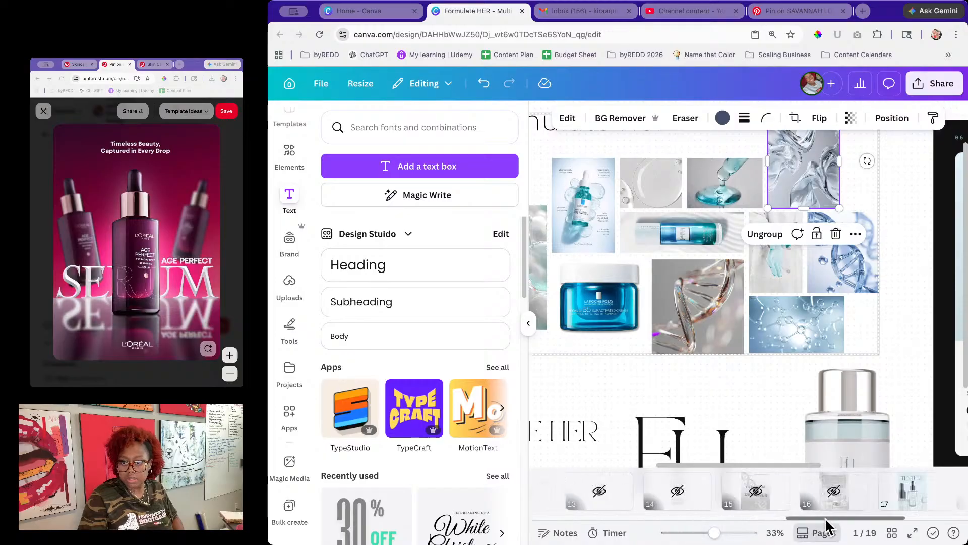
pyautogui.hscroll(5, 827, 524)
pyautogui.click(856, 506)
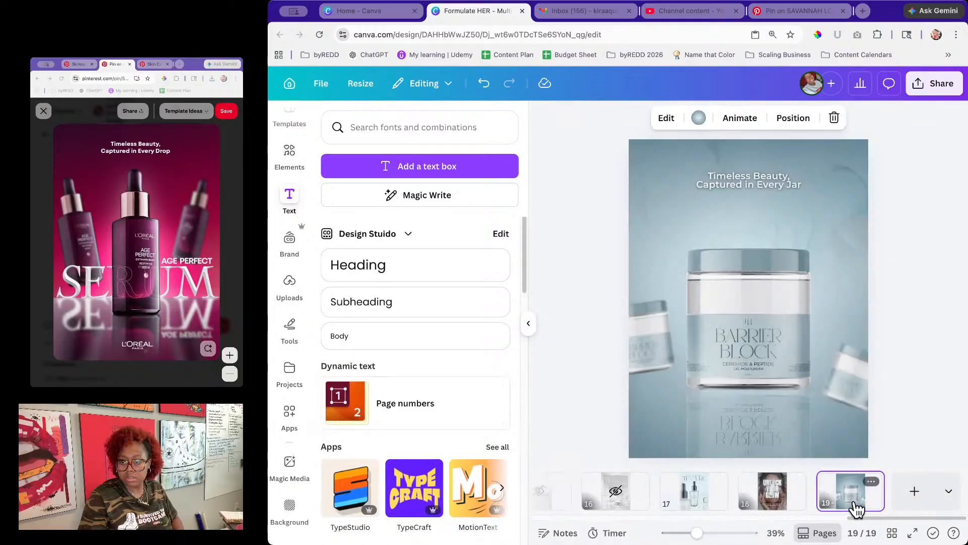
pyautogui.hotkey('ctrl', 'v')
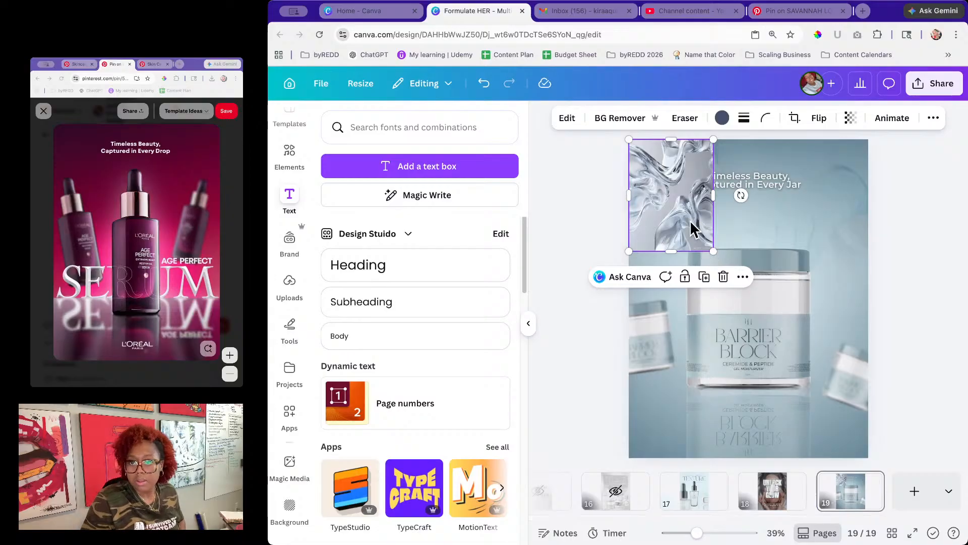
pyautogui.moveTo(676, 228); pyautogui.dragTo(711, 303)
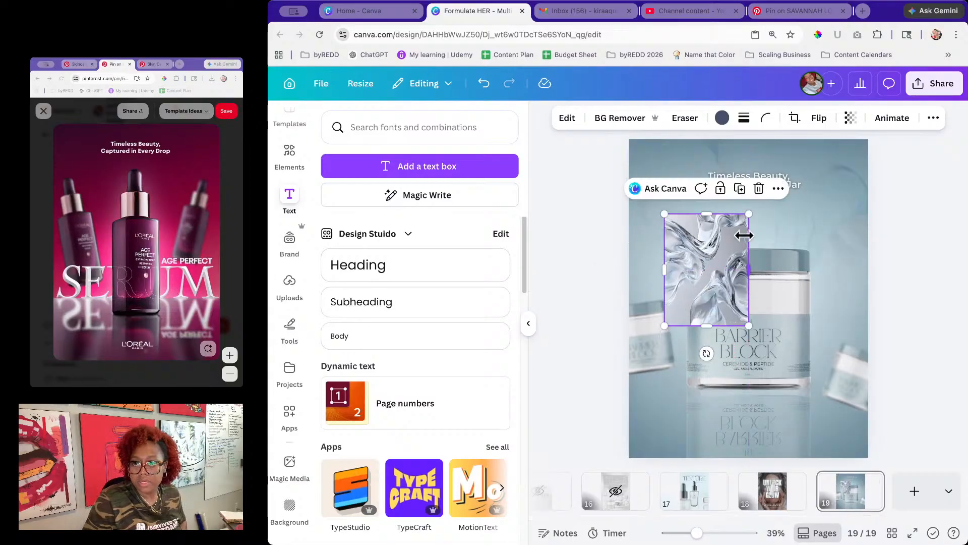
pyautogui.moveTo(707, 354); pyautogui.dragTo(638, 270)
# Step: Recolor the swirl photo with the muted blue-grey document color and enlarge it to span the page width along the bottom edge
pyautogui.click(723, 117)
pyautogui.click(443, 205)
pyautogui.moveTo(695, 274); pyautogui.dragTo(678, 413)
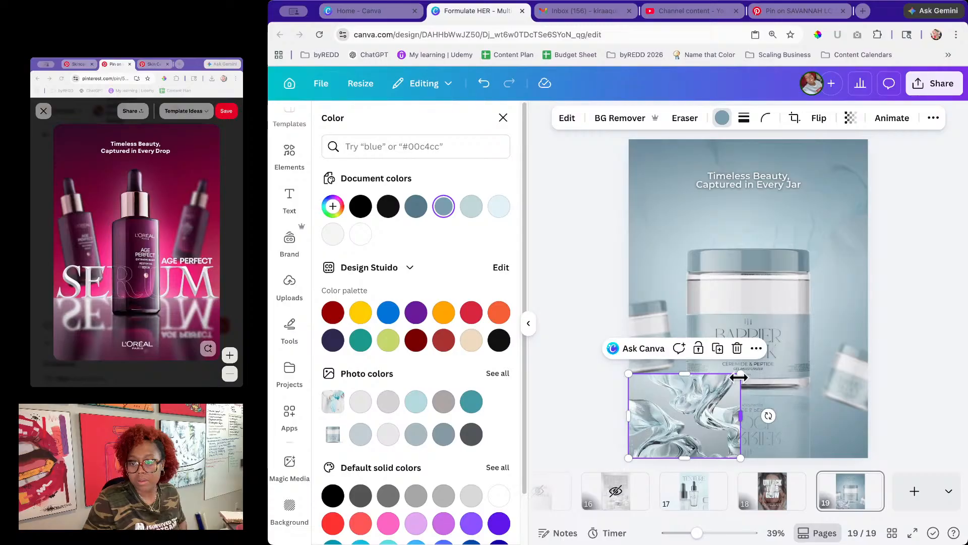
pyautogui.moveTo(741, 373); pyautogui.dragTo(891, 315)
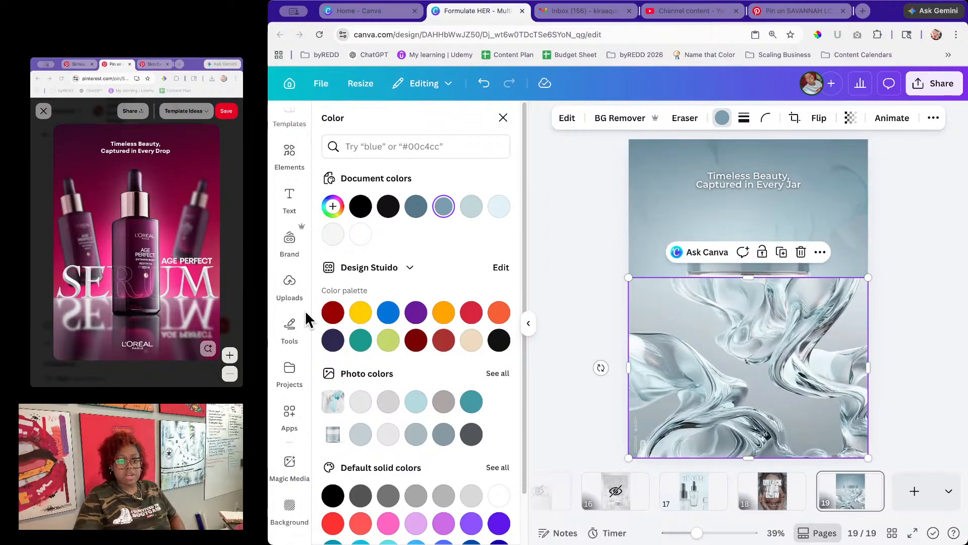
# Step: Open Image Blender's Fade tool for the swirl photo with the Linear fade type
pyautogui.scroll(-3, 295, 317)
pyautogui.click(290, 247)
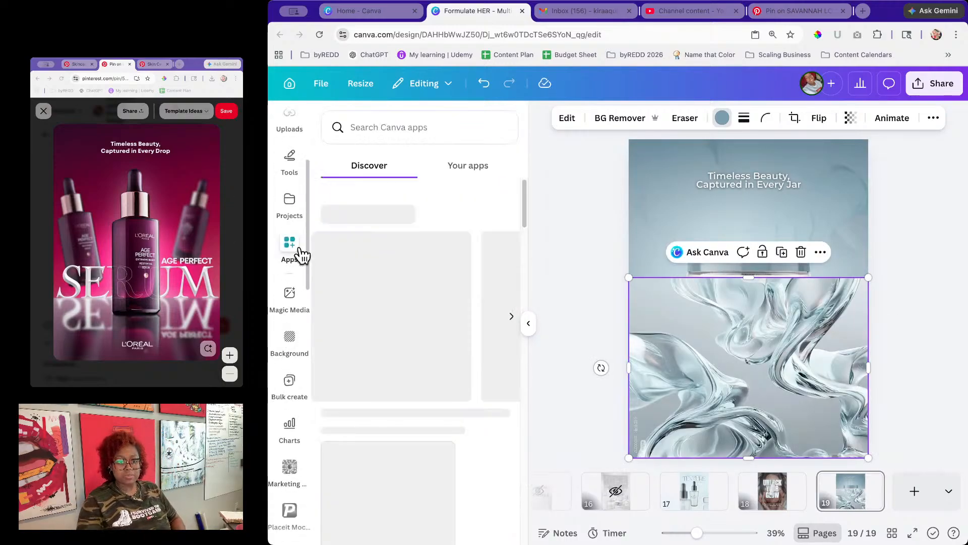
pyautogui.click(452, 170)
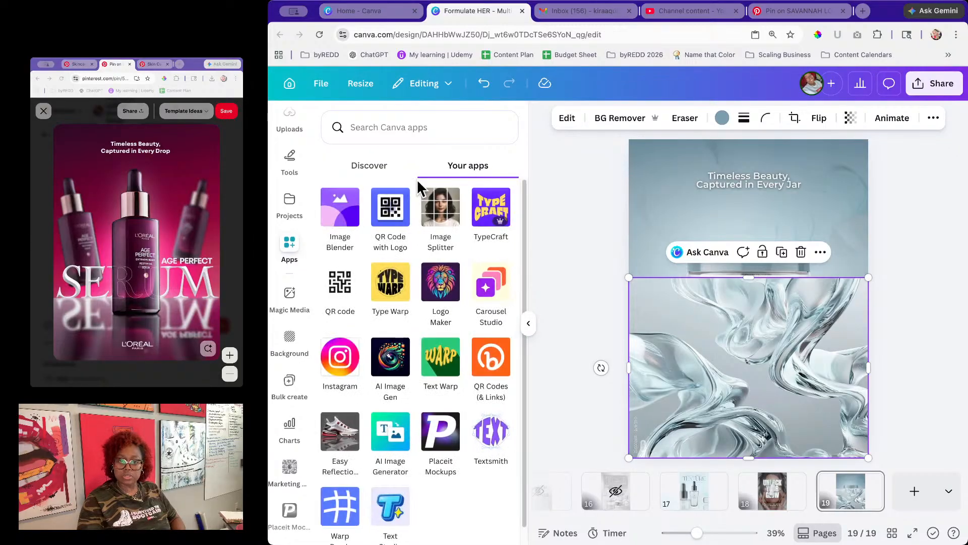
pyautogui.click(339, 212)
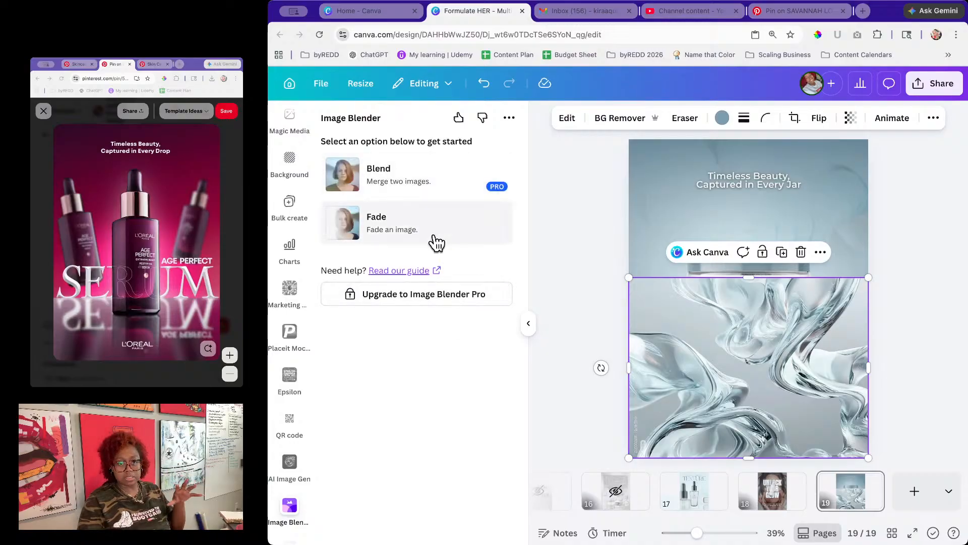
pyautogui.click(439, 228)
pyautogui.click(359, 217)
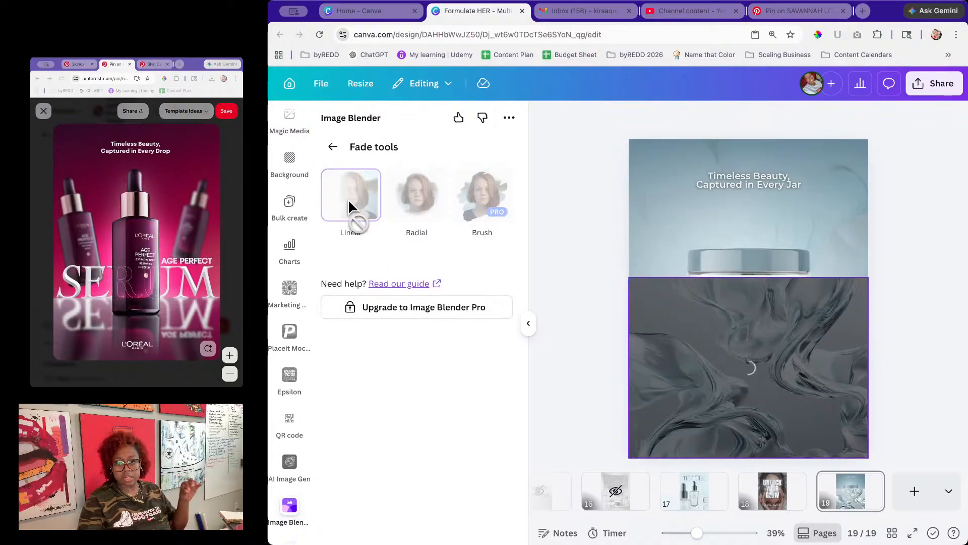
# Step: Fade the swirl photo out vertically towards its upper edge at strength 25 and save the effect
pyautogui.moveTo(796, 368); pyautogui.dragTo(756, 446)
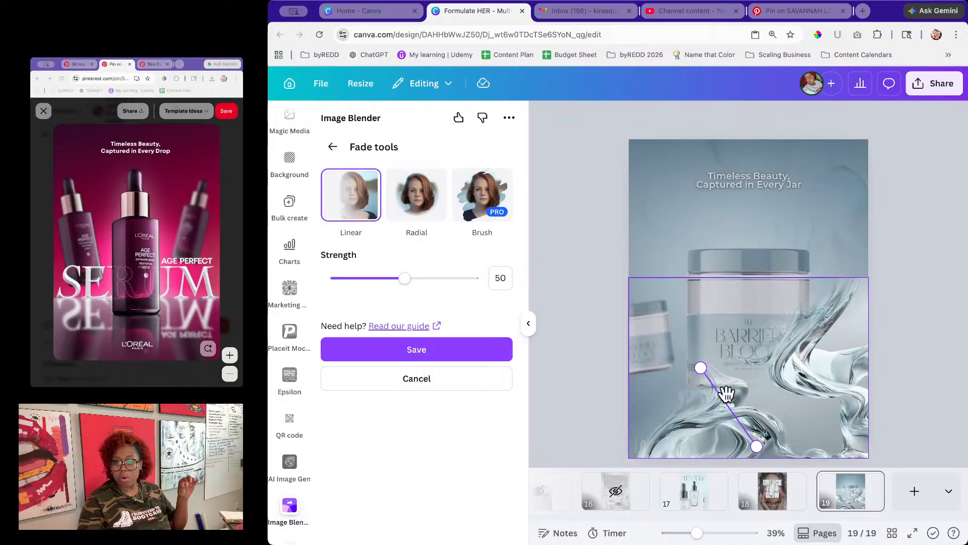
pyautogui.moveTo(704, 373); pyautogui.dragTo(761, 309)
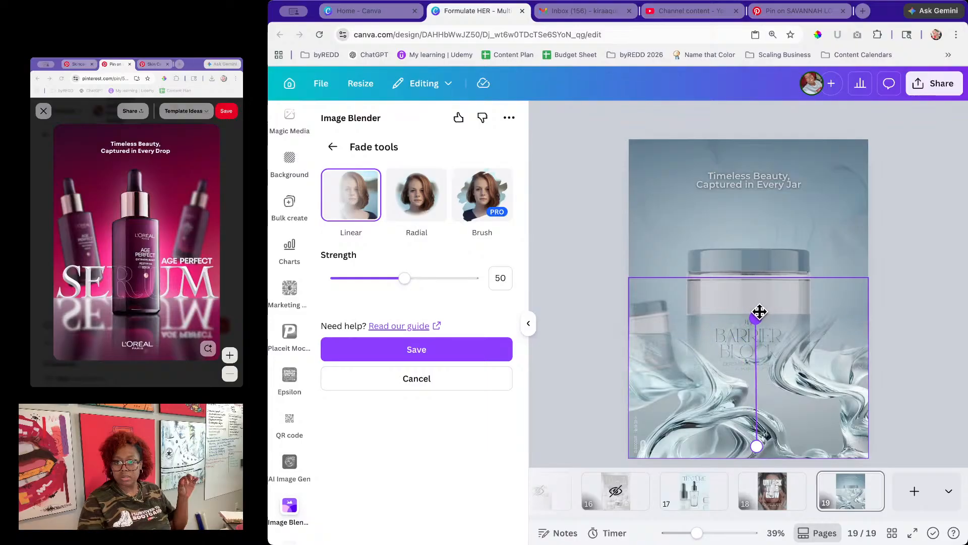
pyautogui.moveTo(761, 317); pyautogui.dragTo(761, 343)
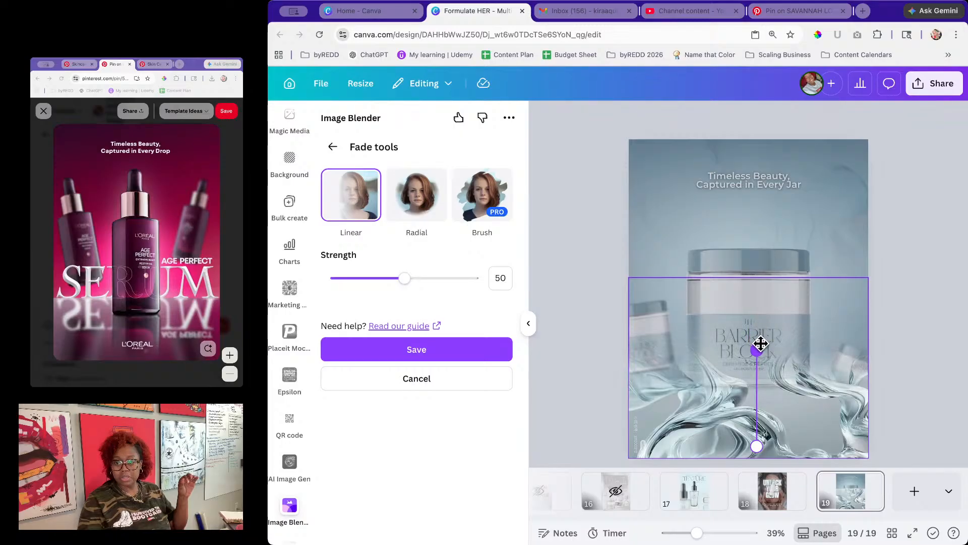
pyautogui.moveTo(405, 284); pyautogui.dragTo(372, 303)
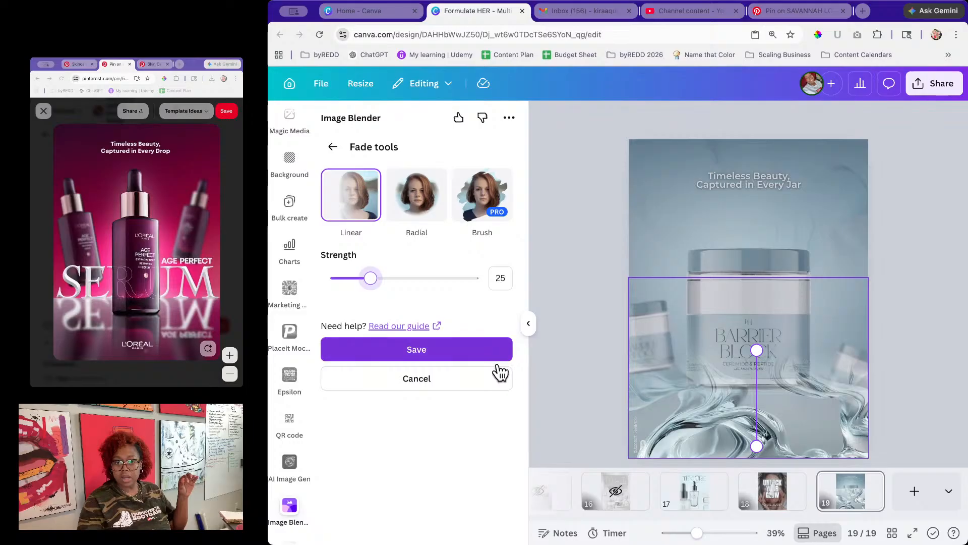
pyautogui.click(400, 356)
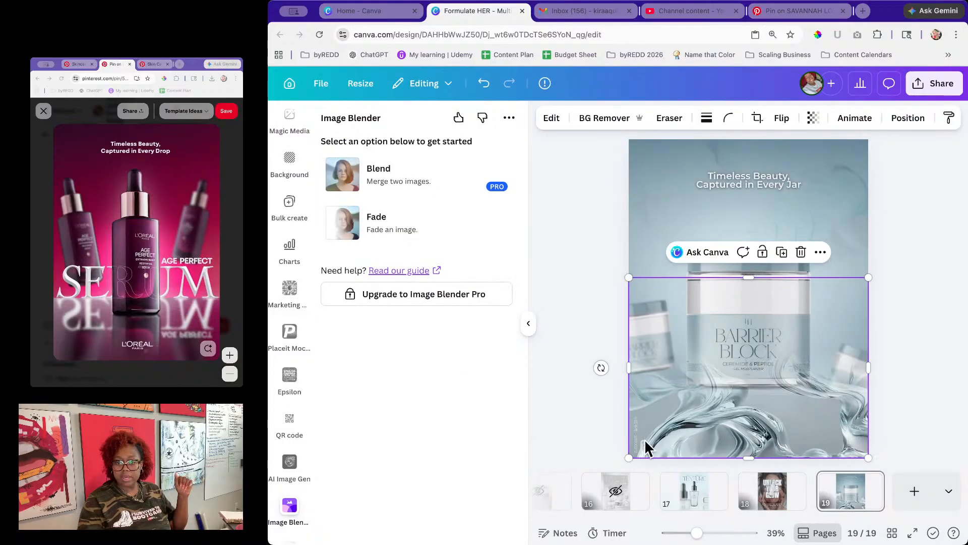
# Step: Widen the faded swirl photo slightly beyond both side edges of the page
pyautogui.moveTo(629, 370); pyautogui.dragTo(607, 382)
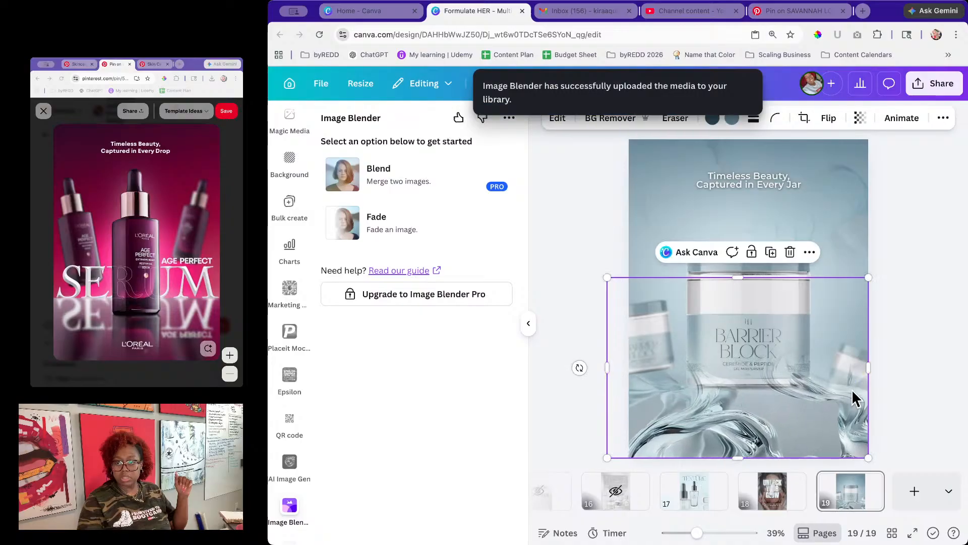
pyautogui.moveTo(868, 368); pyautogui.dragTo(876, 369)
pyautogui.click(930, 399)
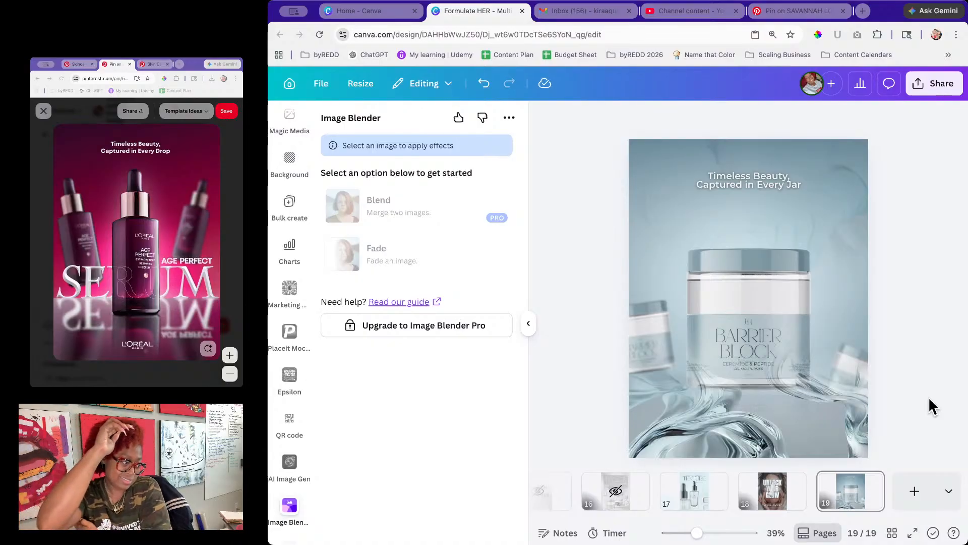
# Step: Try to remove the background from the faded swirl photo
pyautogui.click(784, 408)
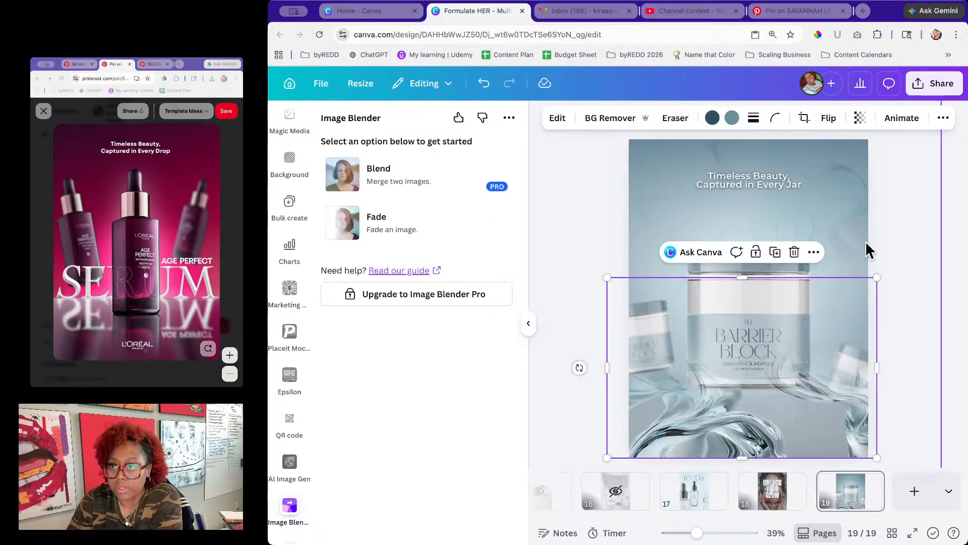
pyautogui.click(611, 118)
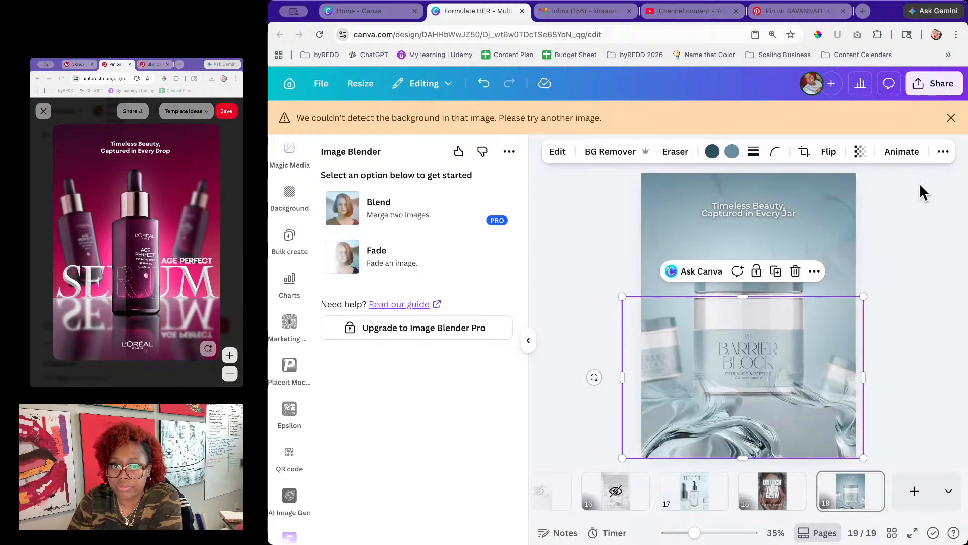
pyautogui.click(951, 118)
pyautogui.click(936, 243)
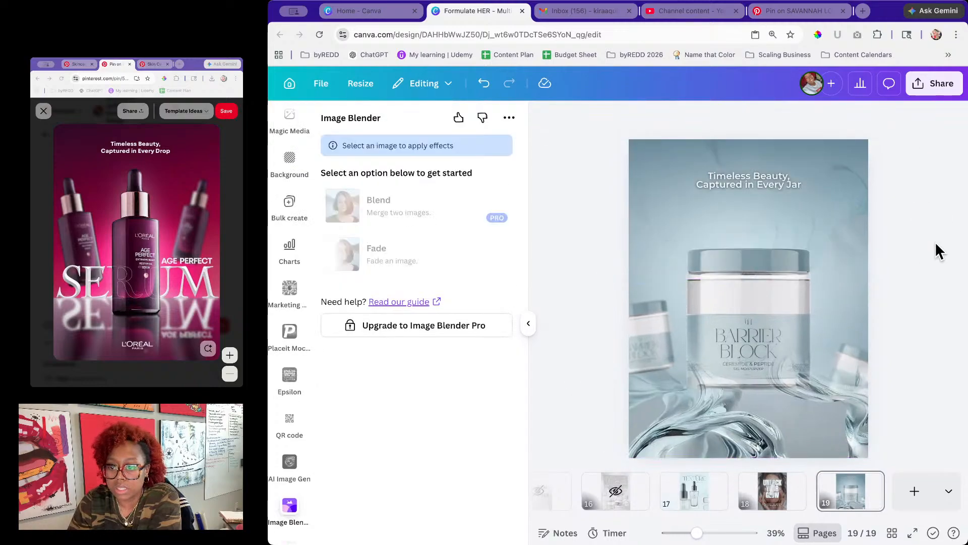
# Step: Set the faded swirl photo's transparency to 35
pyautogui.click(792, 401)
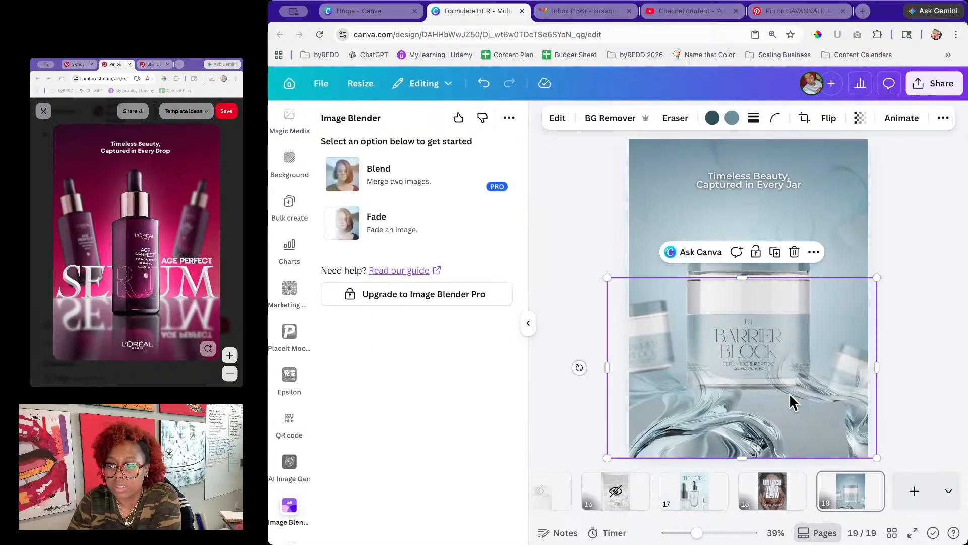
pyautogui.click(866, 124)
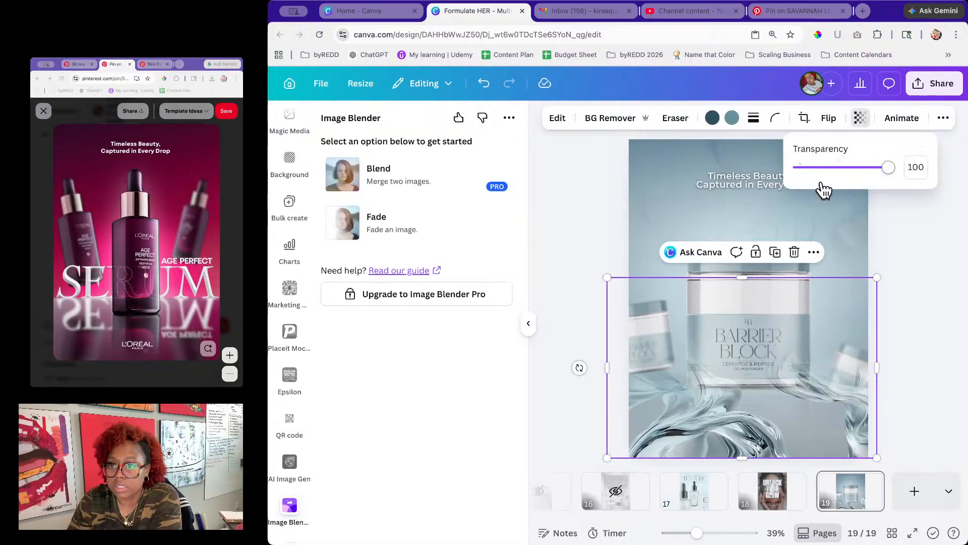
pyautogui.moveTo(886, 168); pyautogui.dragTo(830, 188)
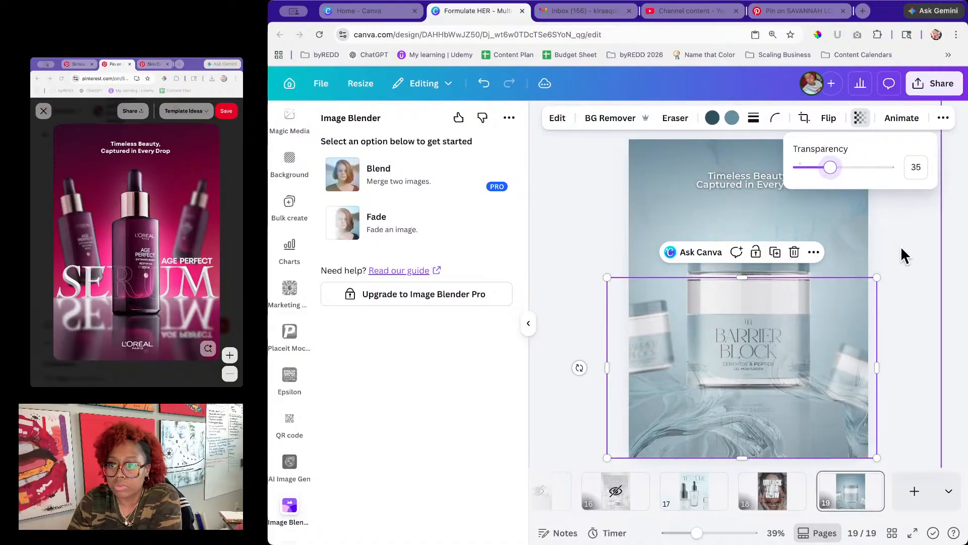
pyautogui.click(929, 283)
pyautogui.click(929, 284)
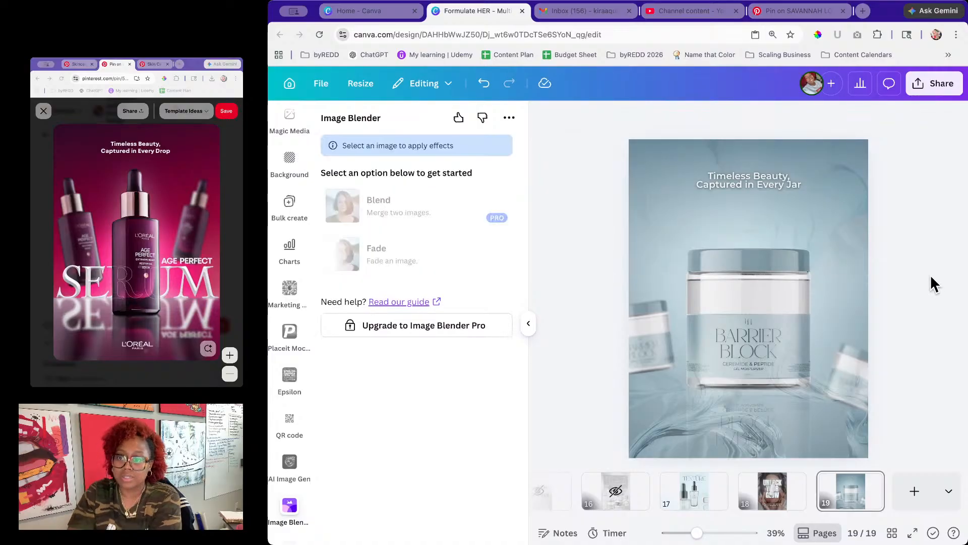
# Step: Duplicate the faded swirl photo and move the copy up over the upper part of the page
pyautogui.click(853, 310)
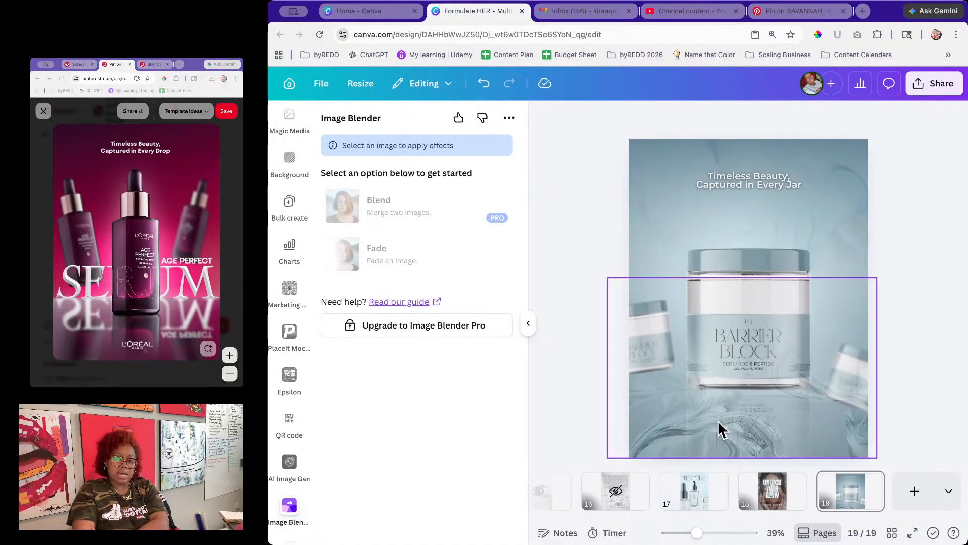
pyautogui.click(778, 255)
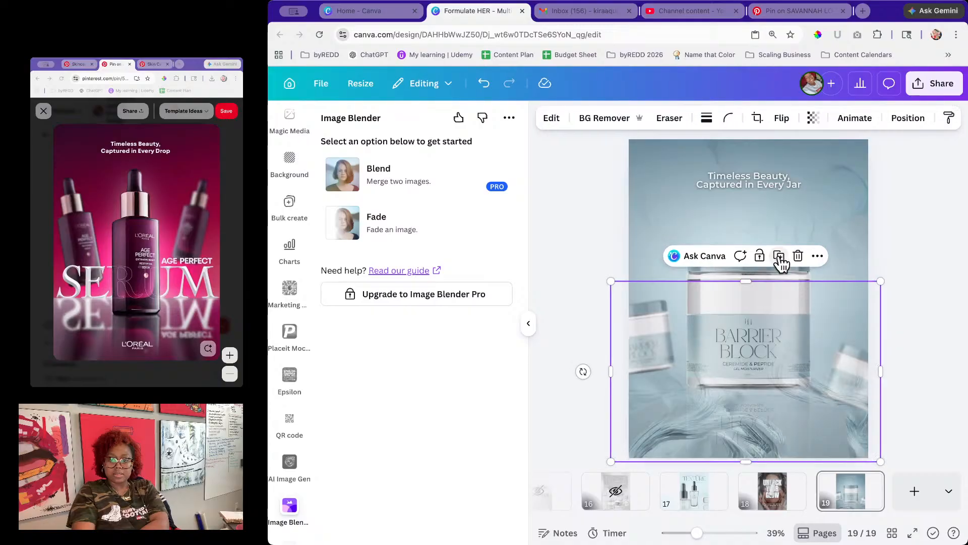
pyautogui.moveTo(775, 350); pyautogui.dragTo(803, 212)
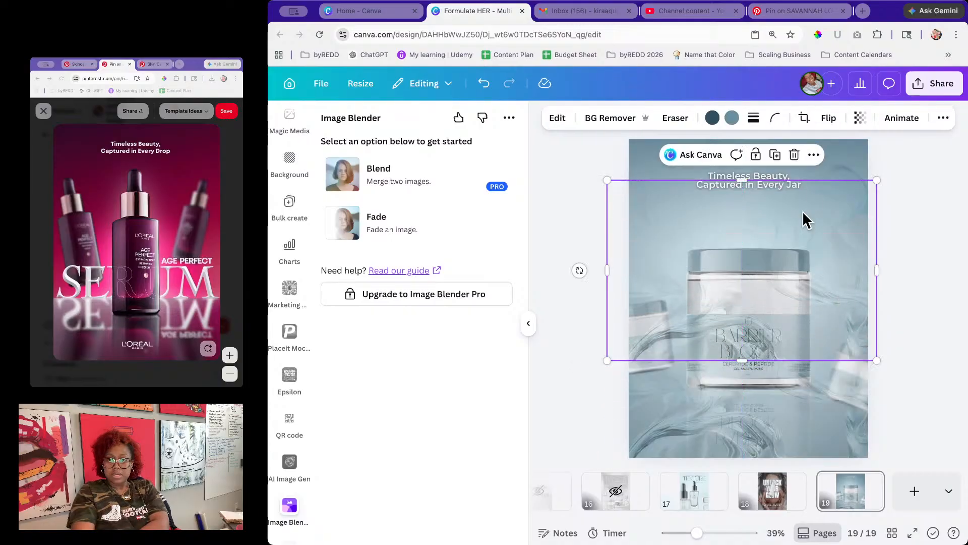
# Step: Flip the duplicated swirl photo vertically and horizontally and align it with the page's top edge
pyautogui.click(829, 121)
pyautogui.click(838, 151)
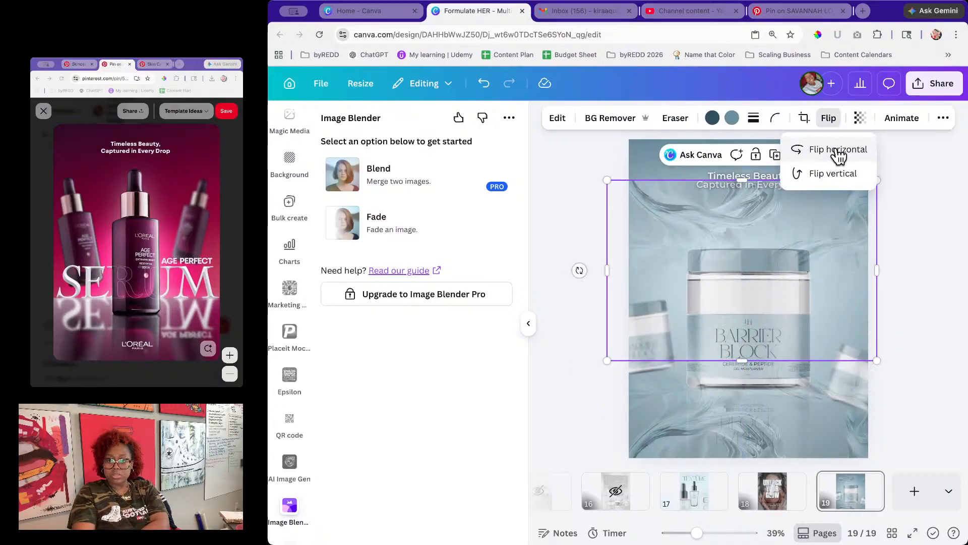
pyautogui.moveTo(765, 226); pyautogui.dragTo(765, 182)
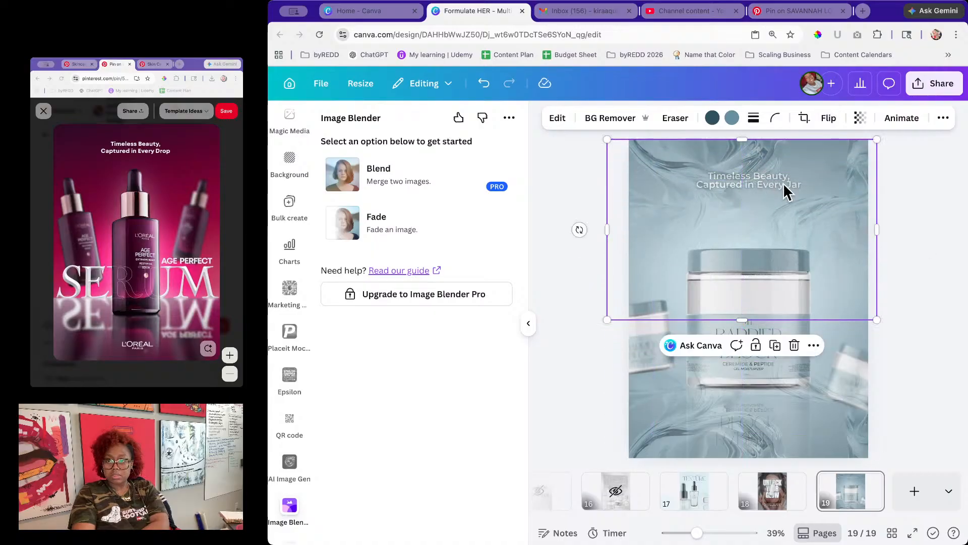
pyautogui.click(930, 238)
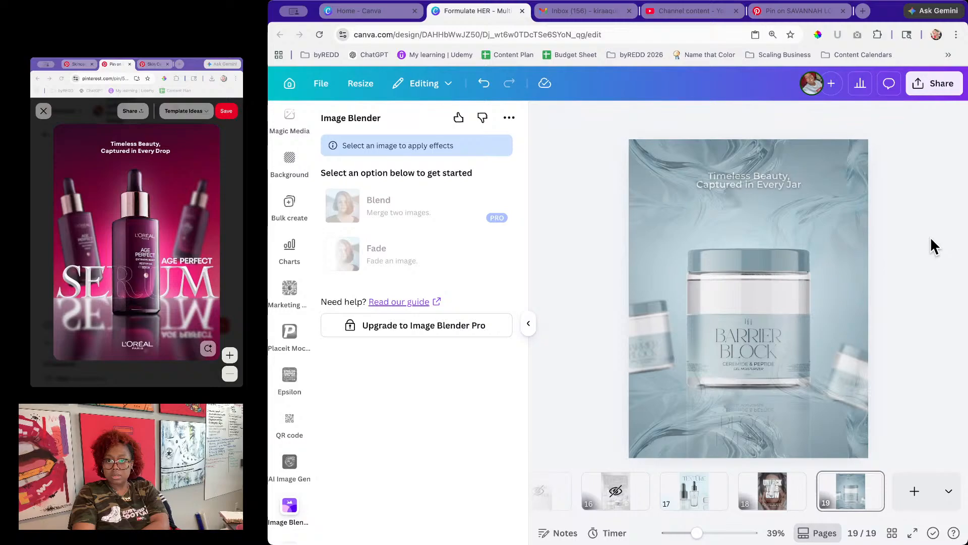
# Step: Move the upper swirl photo's layer down so it sits beneath the "Timeless Beauty, Captured in Every Jar" text
pyautogui.click(813, 191)
pyautogui.click(941, 119)
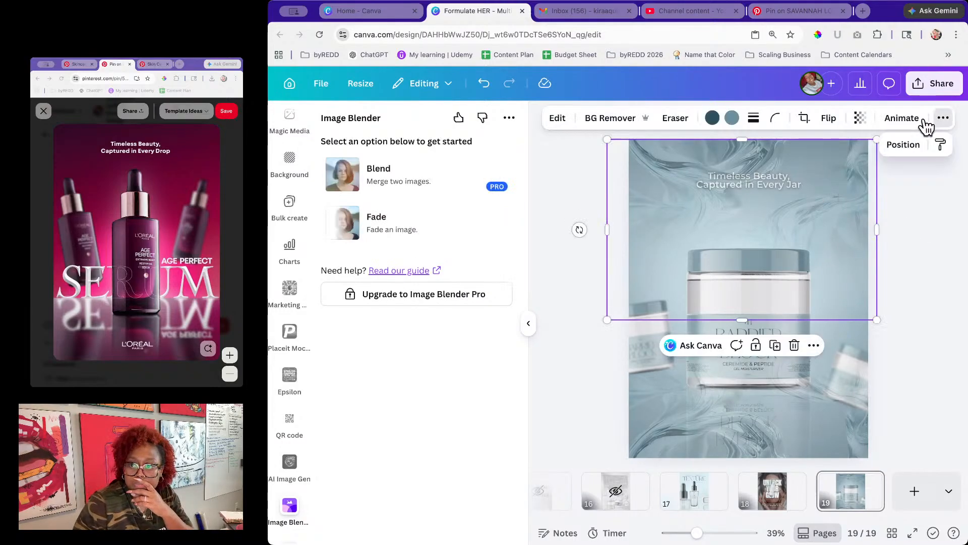
pyautogui.click(904, 144)
pyautogui.moveTo(387, 237); pyautogui.dragTo(410, 329)
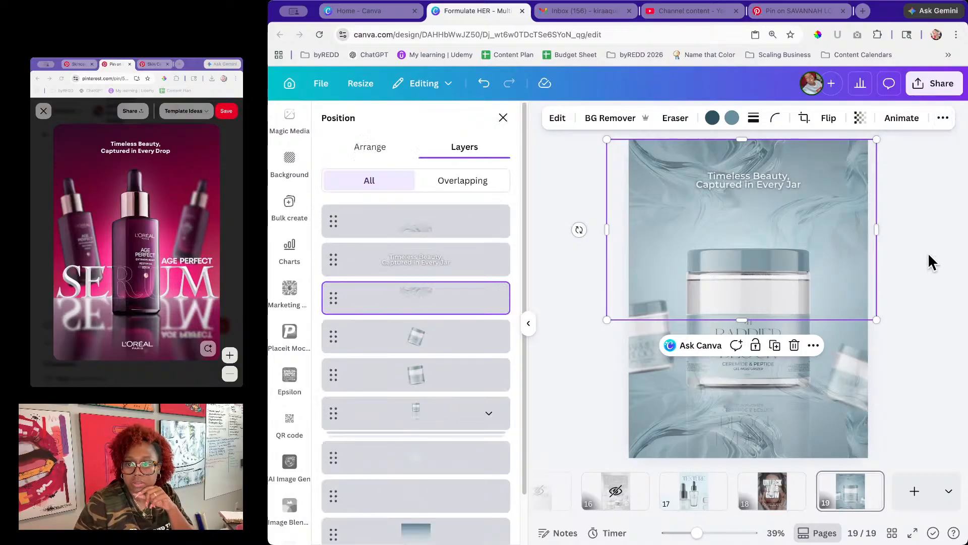
pyautogui.click(930, 251)
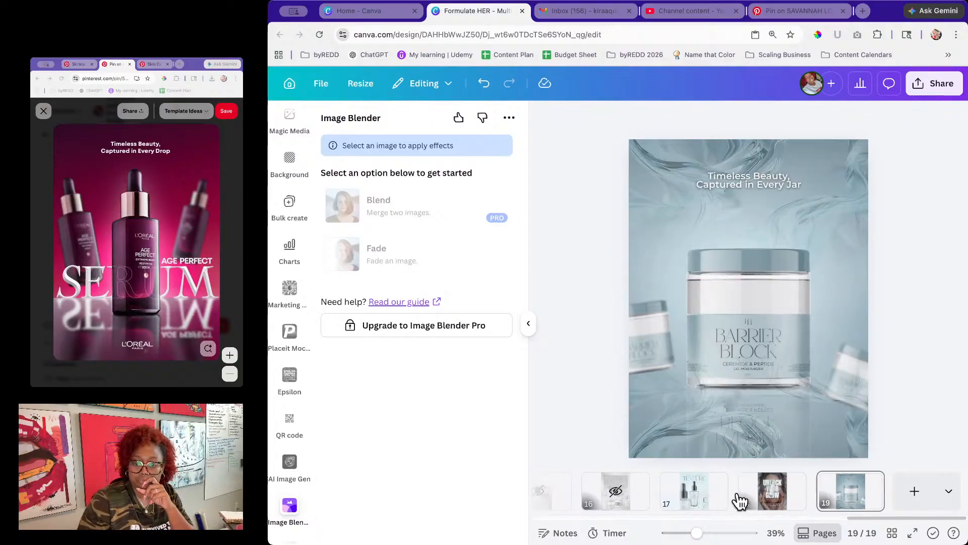
# Step: Copy the FH submark logo from the brand identity board on page 3
pyautogui.click(701, 496)
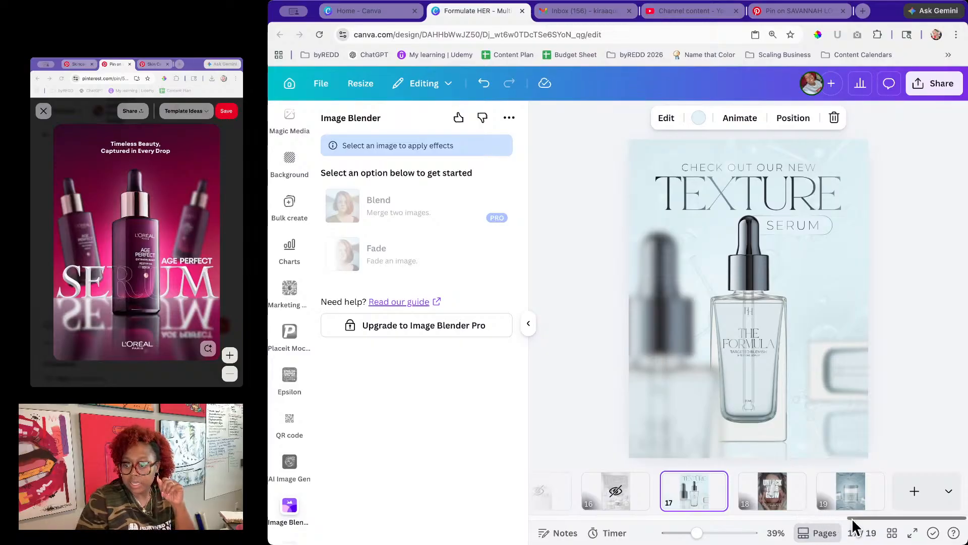
pyautogui.click(528, 324)
pyautogui.moveTo(839, 518); pyautogui.dragTo(473, 519)
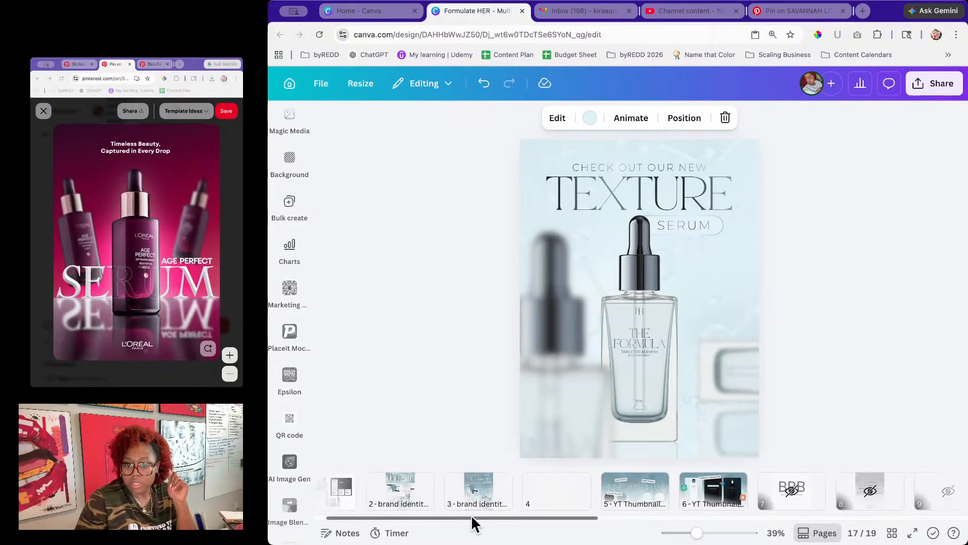
pyautogui.click(486, 492)
pyautogui.click(719, 202)
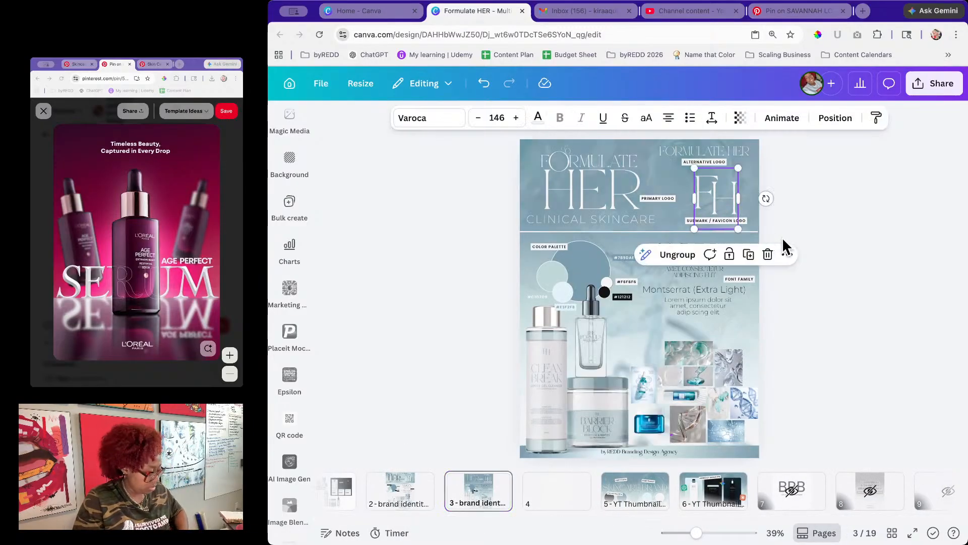
# Step: Paste the FH monogram on page 19, shrink it to font size 111, and tilt it to the right of the jar
pyautogui.moveTo(590, 519); pyautogui.dragTo(934, 529)
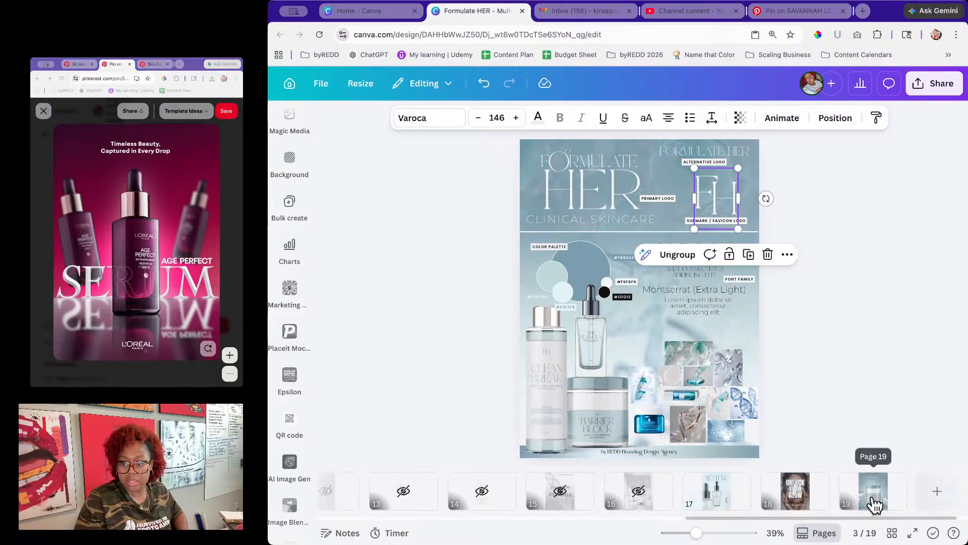
pyautogui.click(874, 501)
pyautogui.hotkey('ctrl', 'v')
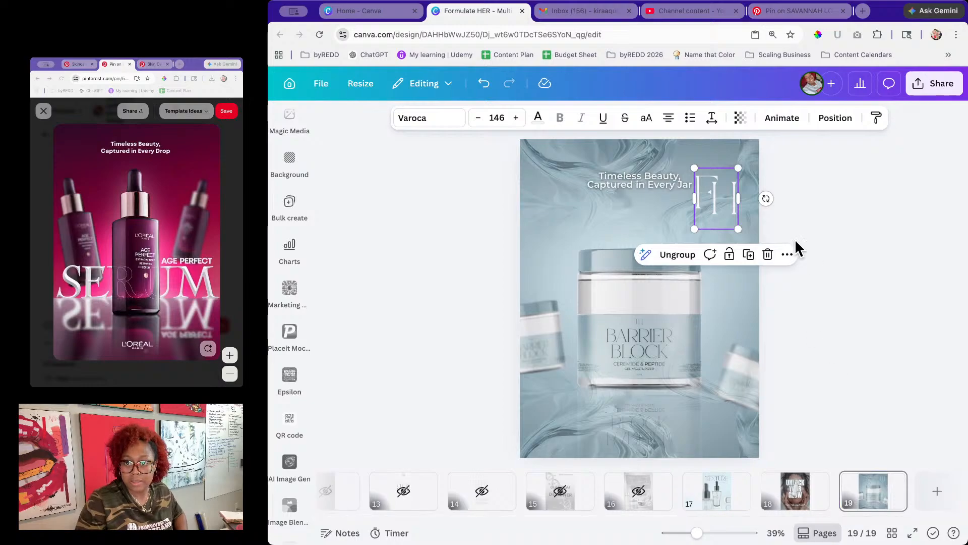
pyautogui.moveTo(712, 201); pyautogui.dragTo(741, 291)
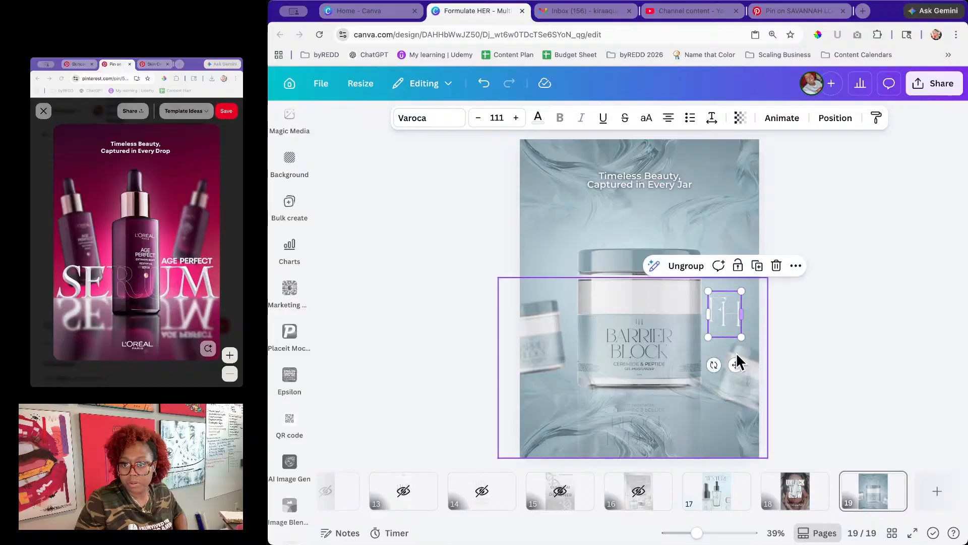
pyautogui.moveTo(711, 367); pyautogui.dragTo(705, 369)
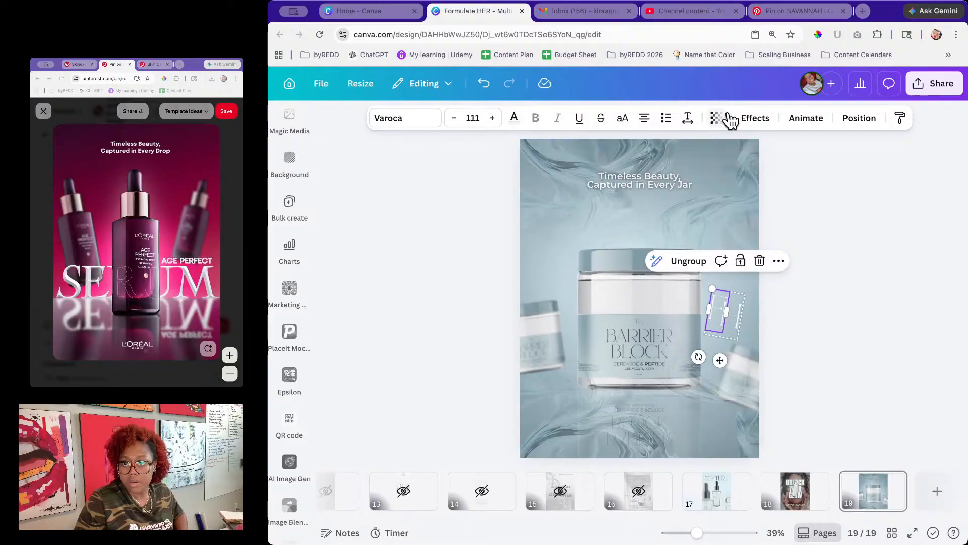
# Step: Apply the Glow text effect at intensity 40 to both letters of the FH monogram
pyautogui.click(752, 119)
pyautogui.click(421, 201)
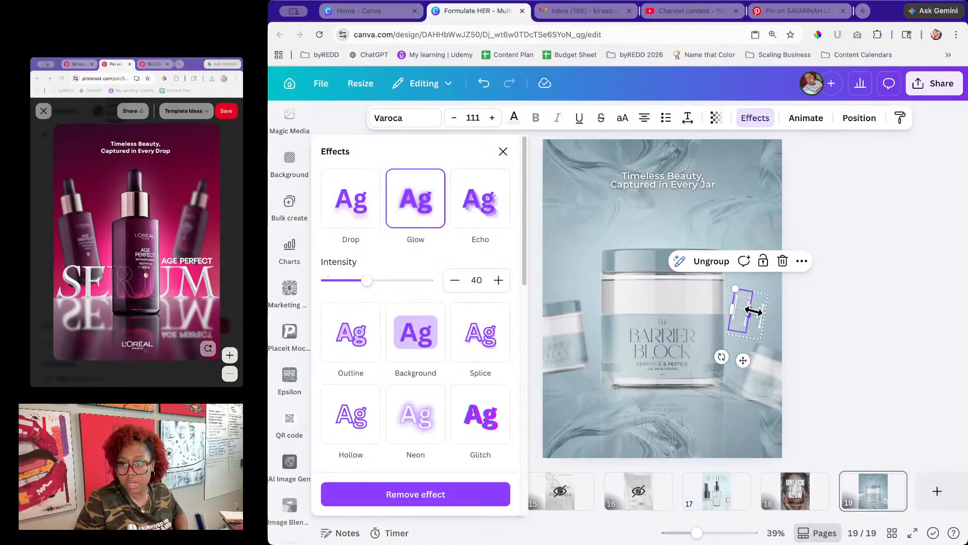
pyautogui.click(762, 312)
pyautogui.click(425, 212)
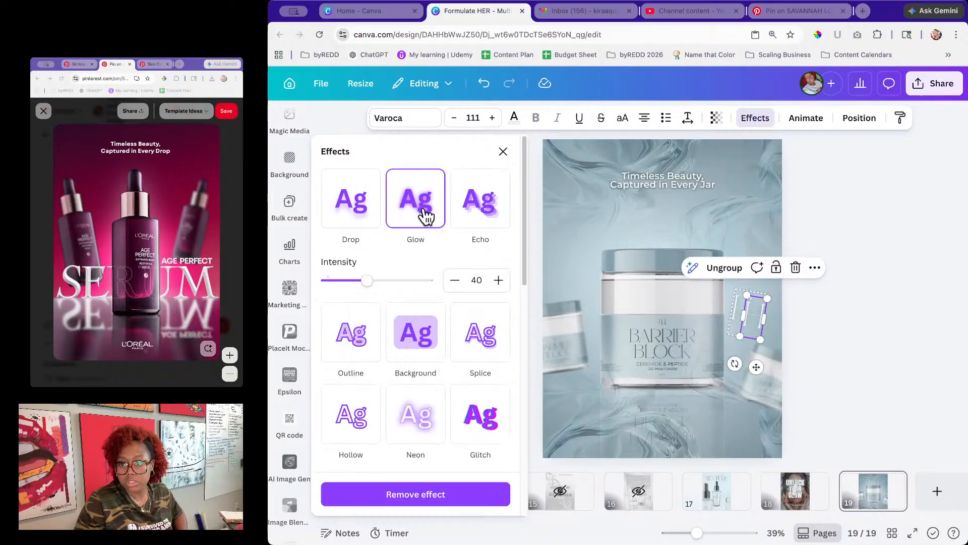
pyautogui.click(876, 315)
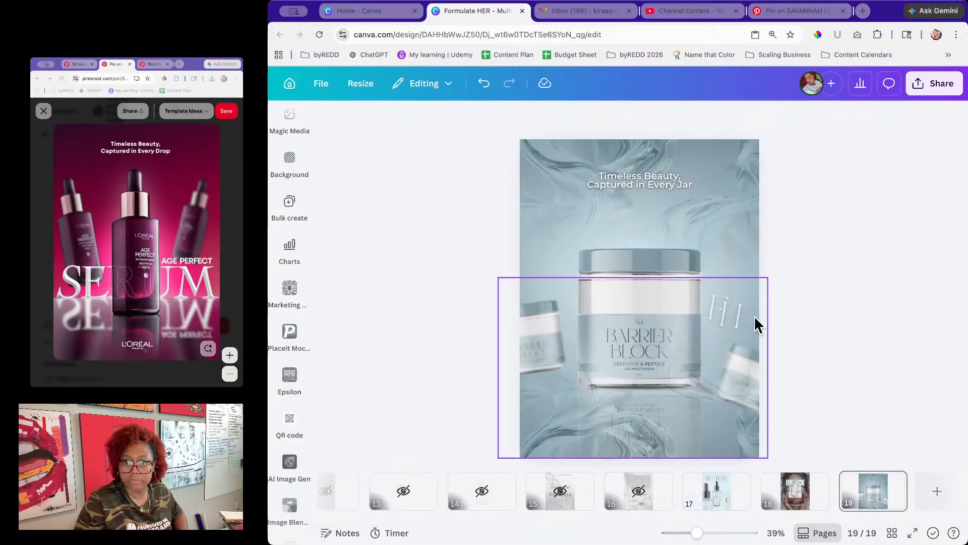
# Step: Nudge and tilt the FH monogram closer to the large jar and move its layer behind the jar group
pyautogui.moveTo(731, 311); pyautogui.dragTo(722, 313)
pyautogui.moveTo(695, 364); pyautogui.dragTo(688, 365)
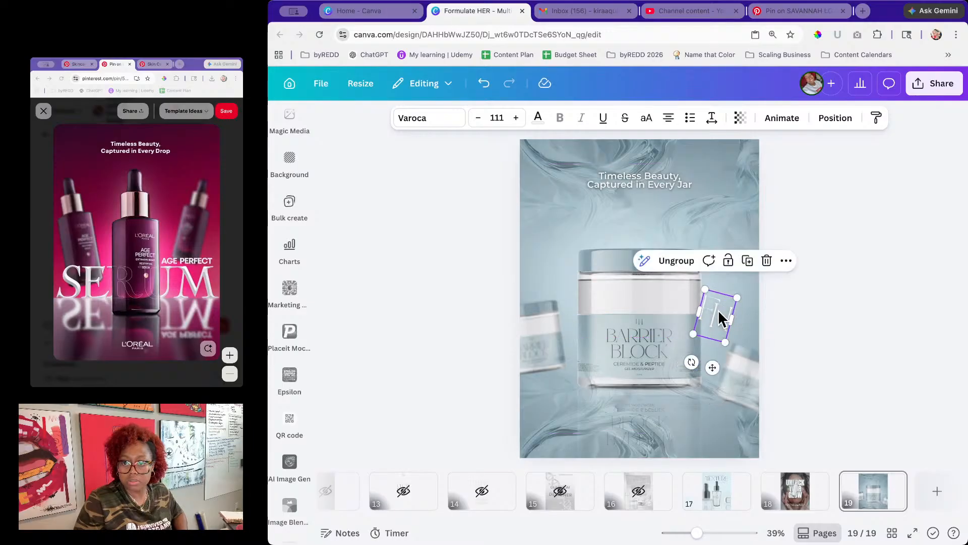
pyautogui.click(835, 118)
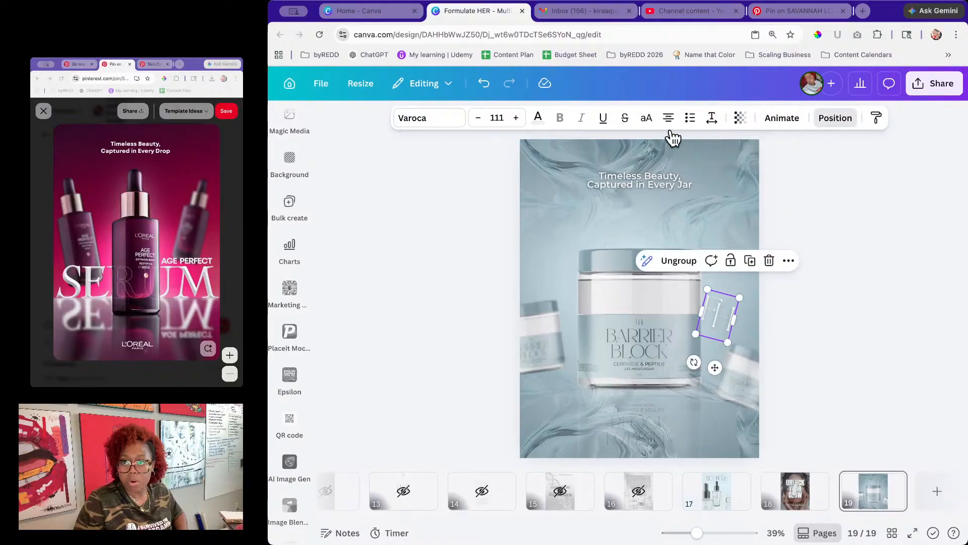
pyautogui.moveTo(428, 244); pyautogui.dragTo(436, 374)
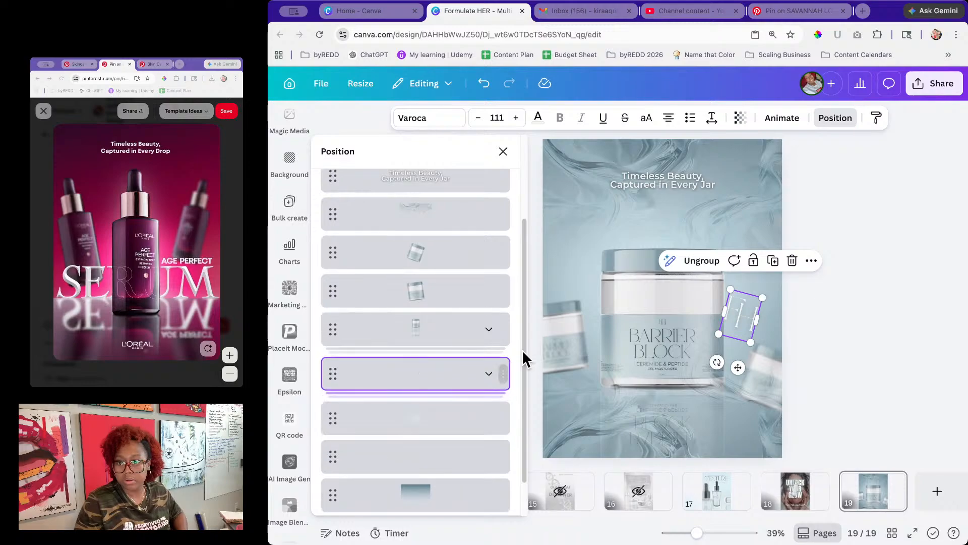
pyautogui.click(853, 321)
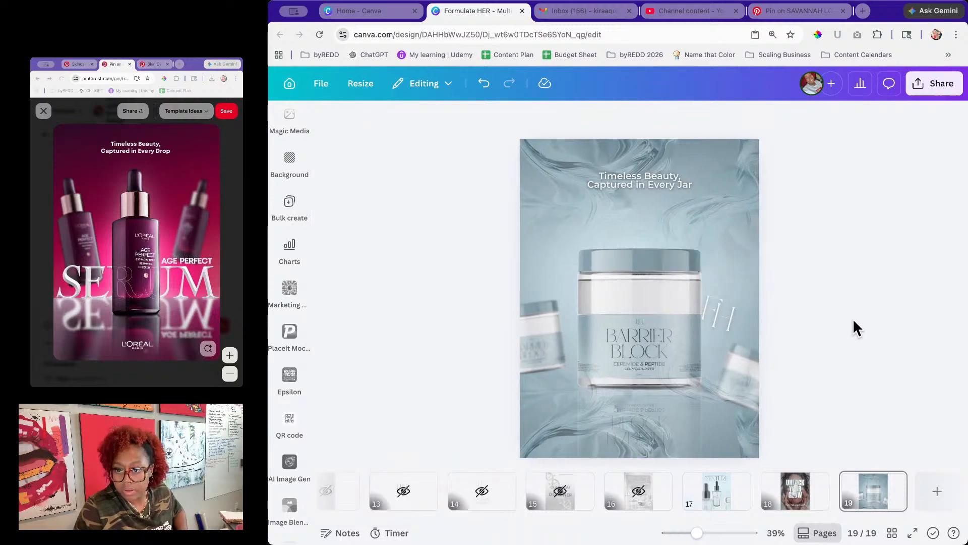
# Step: Select the FH monogram group among the layers, enlarge it to font size 161, and reposition it beside the jar
pyautogui.moveTo(696, 533); pyautogui.dragTo(719, 533)
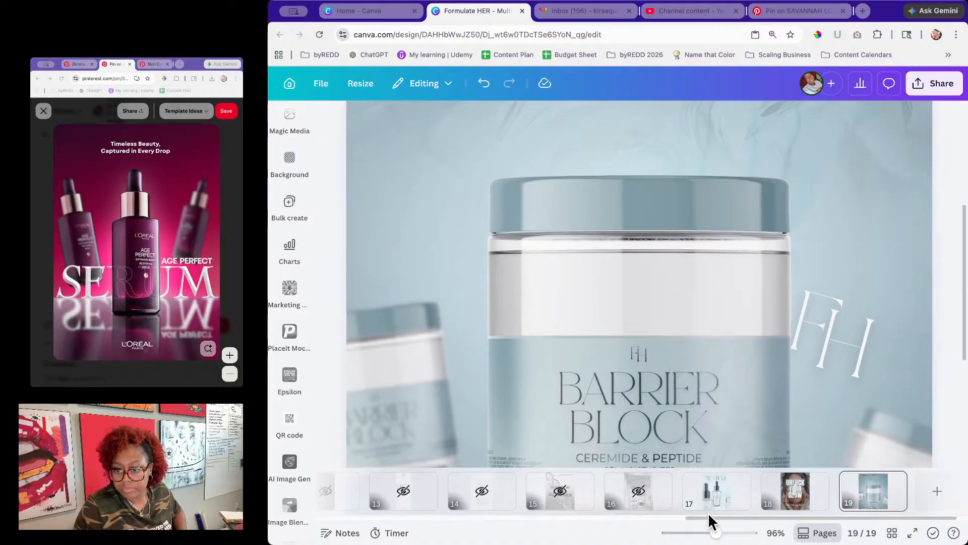
pyautogui.click(822, 323)
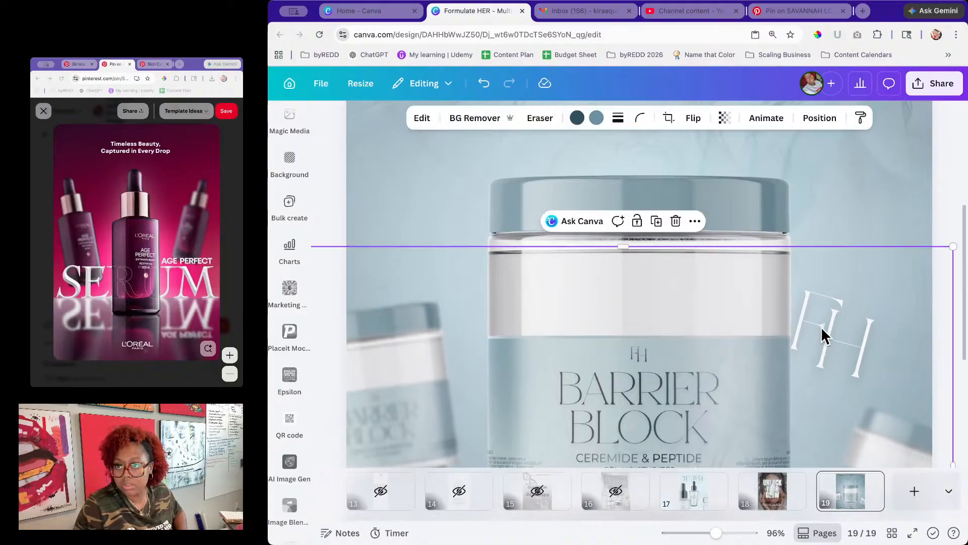
pyautogui.click(819, 118)
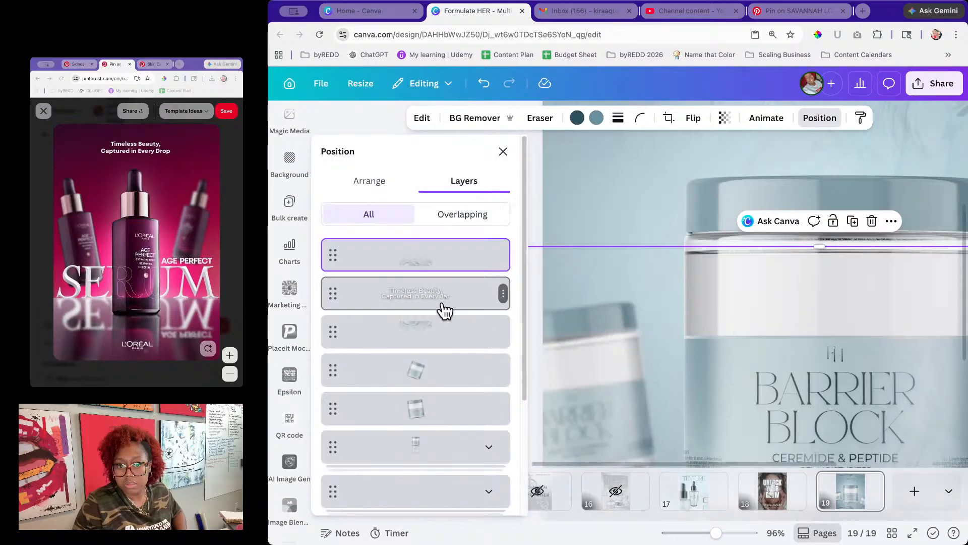
pyautogui.scroll(-2, 444, 353)
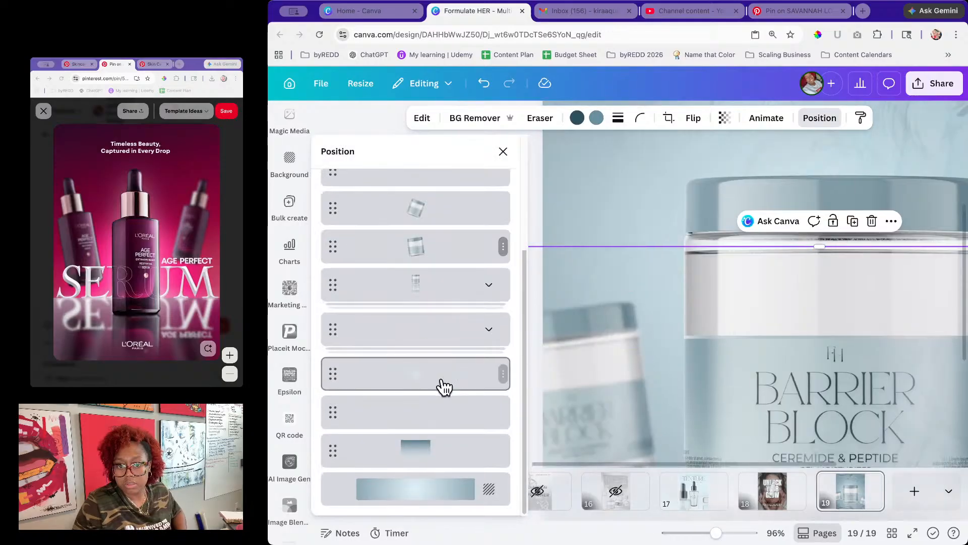
pyautogui.click(434, 330)
pyautogui.moveTo(674, 465); pyautogui.dragTo(889, 463)
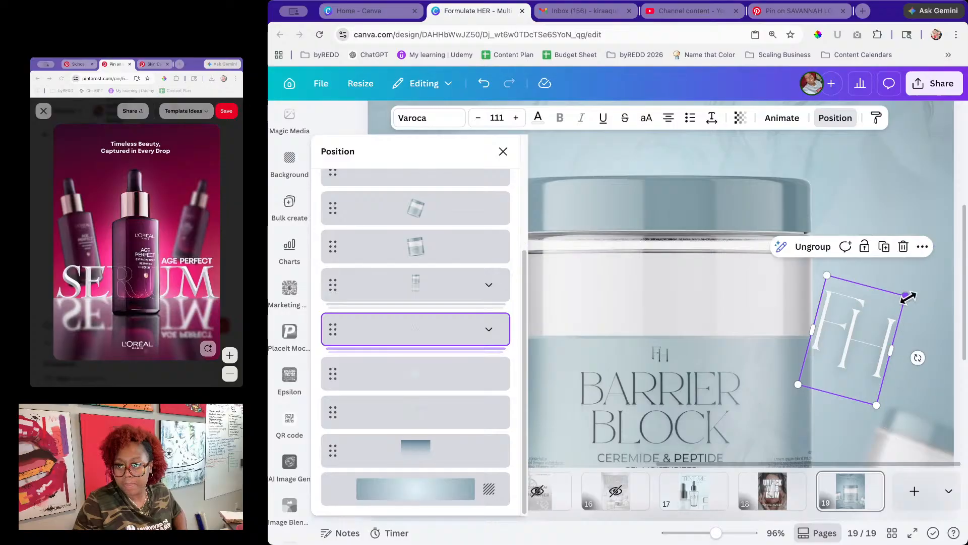
pyautogui.moveTo(927, 282); pyautogui.dragTo(954, 256)
pyautogui.moveTo(880, 291); pyautogui.dragTo(869, 320)
pyautogui.moveTo(861, 333); pyautogui.dragTo(865, 327)
# Step: Straighten the FH monogram upright, scale it down slightly, and position it just right of the large jar
pyautogui.moveTo(946, 382); pyautogui.dragTo(954, 358)
pyautogui.moveTo(890, 364); pyautogui.dragTo(898, 337)
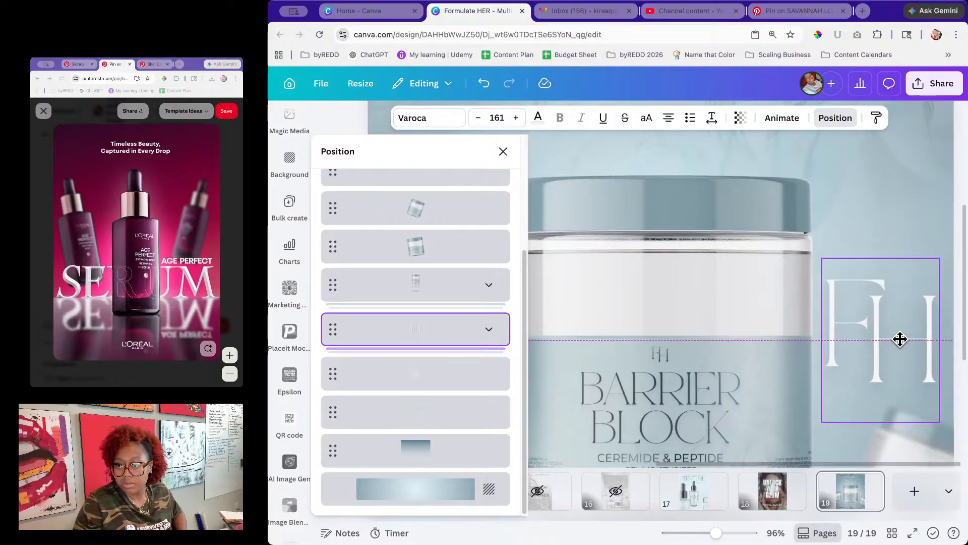
pyautogui.moveTo(939, 261); pyautogui.dragTo(914, 314)
pyautogui.moveTo(878, 370); pyautogui.dragTo(886, 345)
pyautogui.moveTo(713, 536); pyautogui.dragTo(691, 534)
pyautogui.click(836, 367)
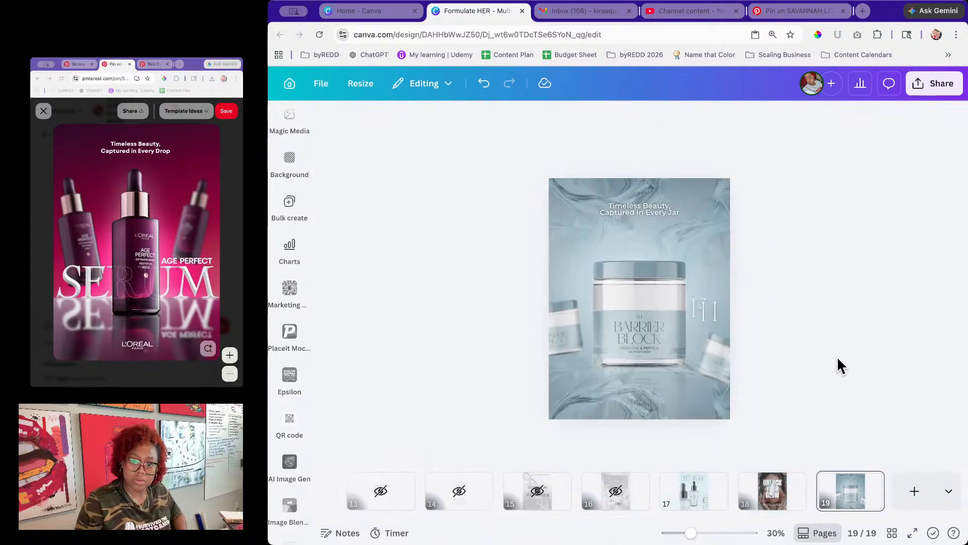
# Step: Delete the FH monogram group from page 19
pyautogui.click(716, 315)
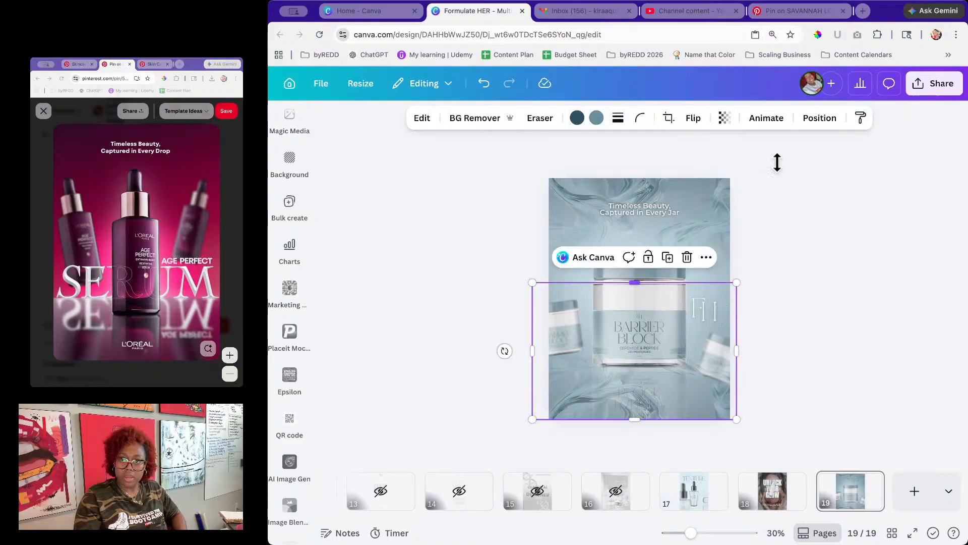
pyautogui.click(819, 117)
pyautogui.scroll(-3, 439, 389)
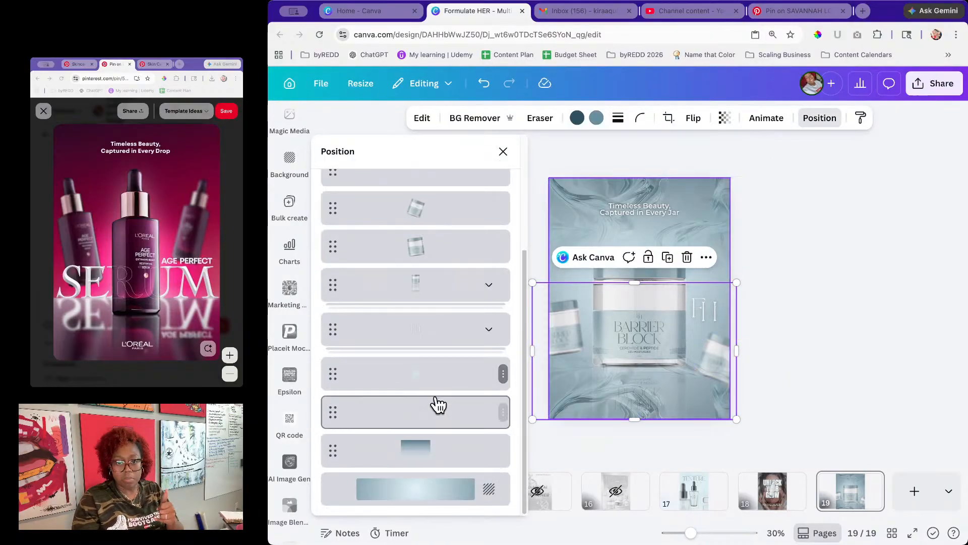
pyautogui.click(439, 338)
pyautogui.click(791, 348)
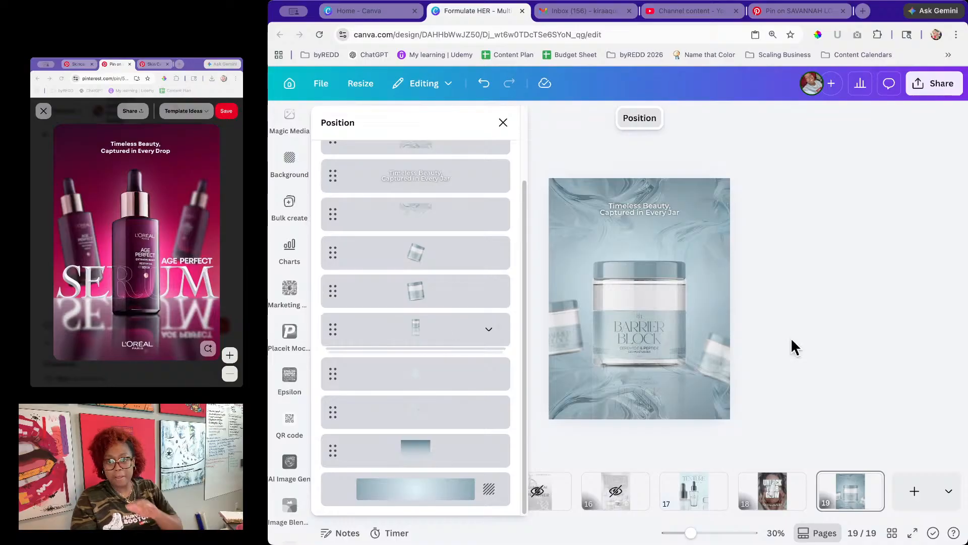
pyautogui.click(793, 347)
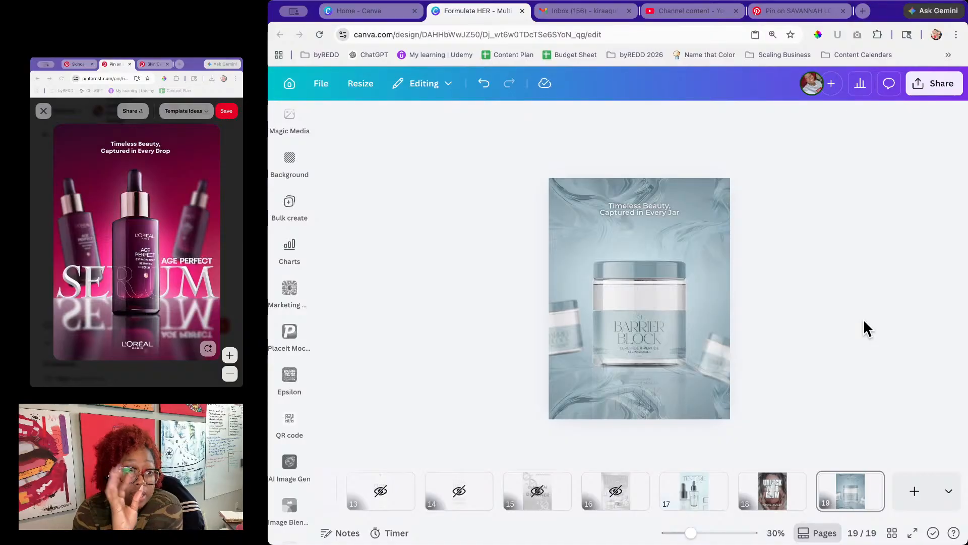
pyautogui.click(168, 183)
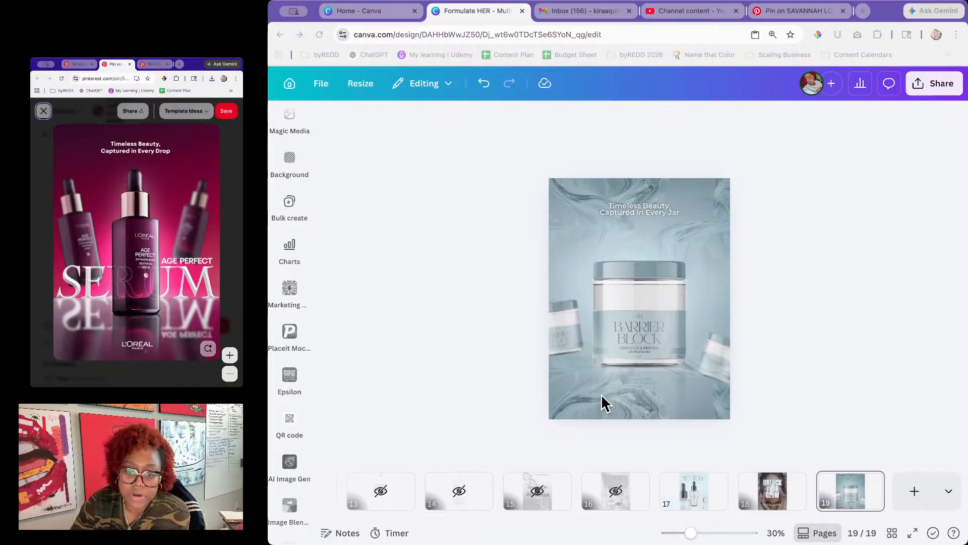
pyautogui.click(647, 398)
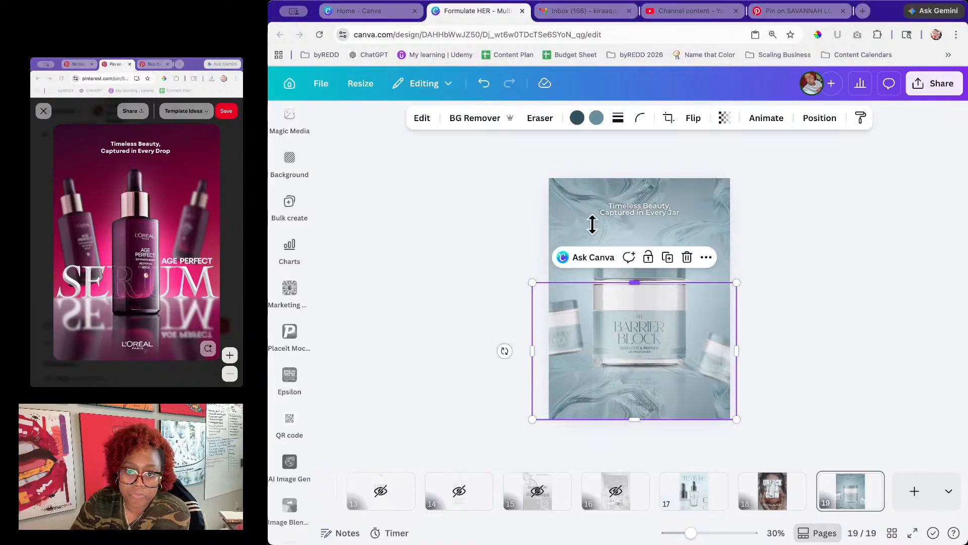
pyautogui.click(755, 262)
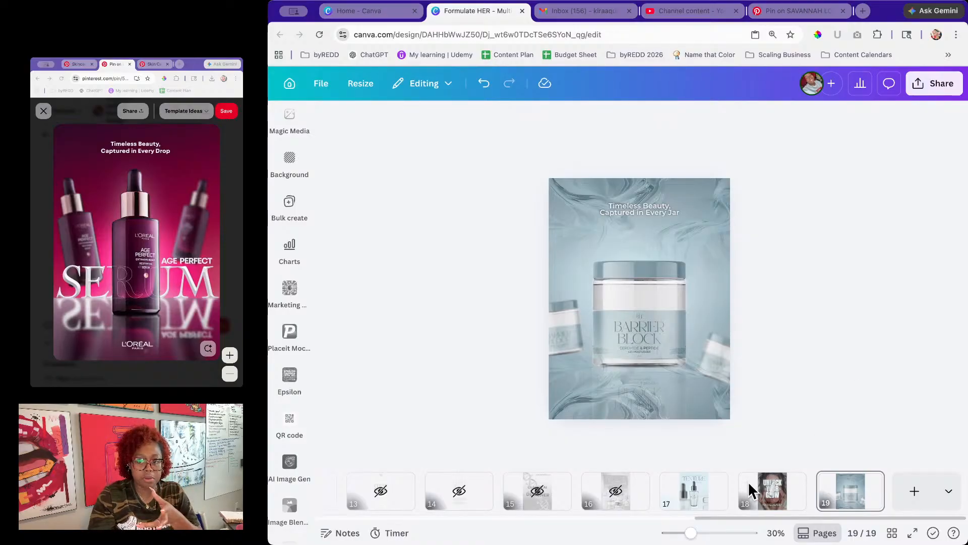
# Step: Review the finished flyer designs on pages 17, 18 and 19
pyautogui.click(695, 503)
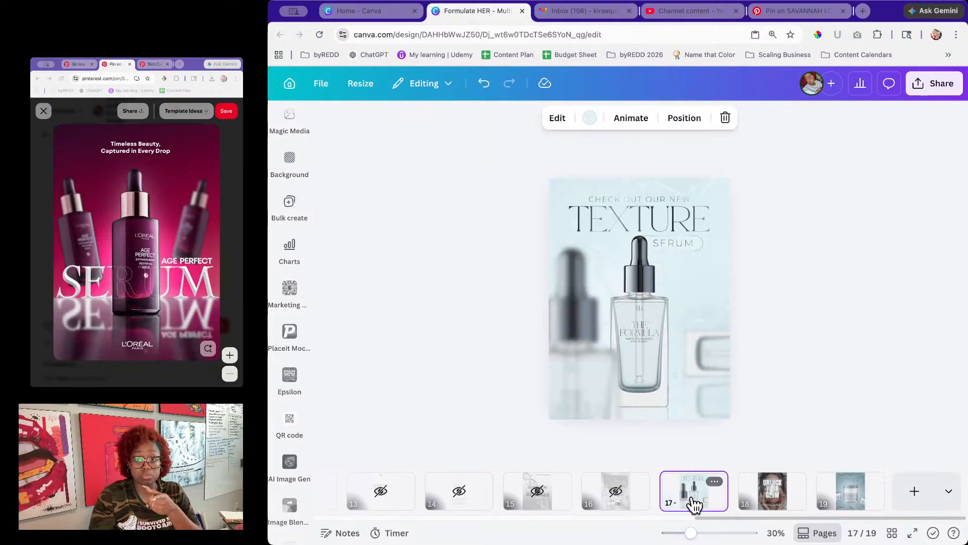
pyautogui.click(764, 502)
pyautogui.click(289, 250)
pyautogui.click(840, 502)
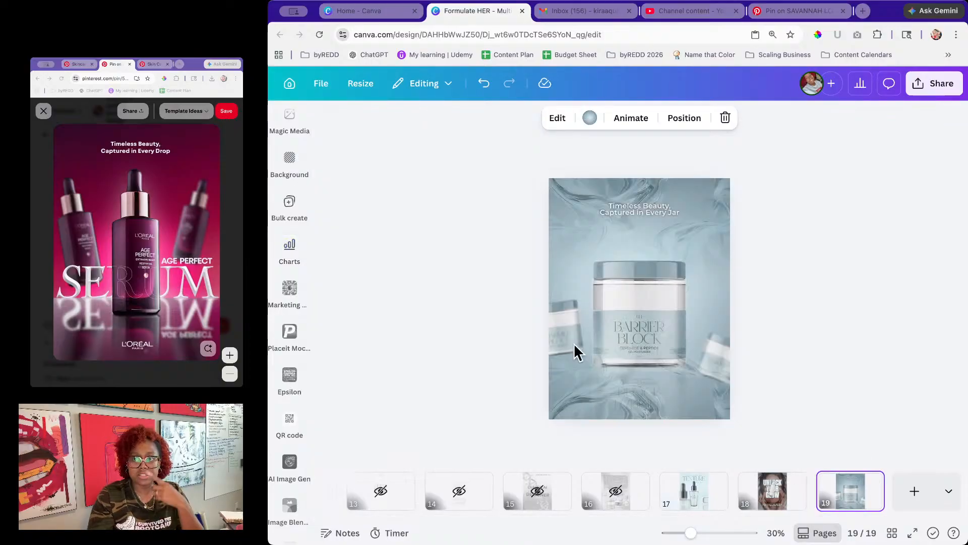
# Step: Close the serum and Skin care flyer references, keeping only the LivyStyle "All day Hydration" reference open
pyautogui.click(129, 65)
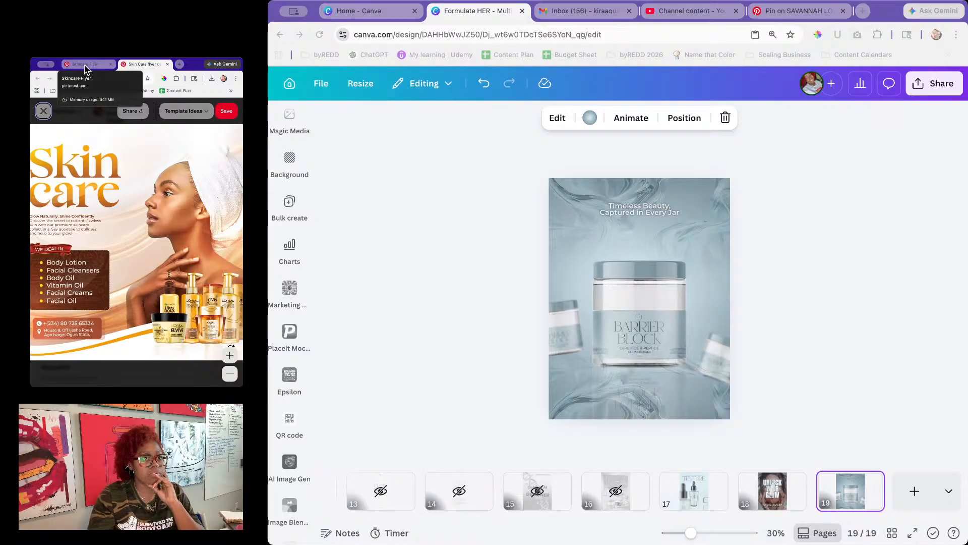
pyautogui.click(86, 65)
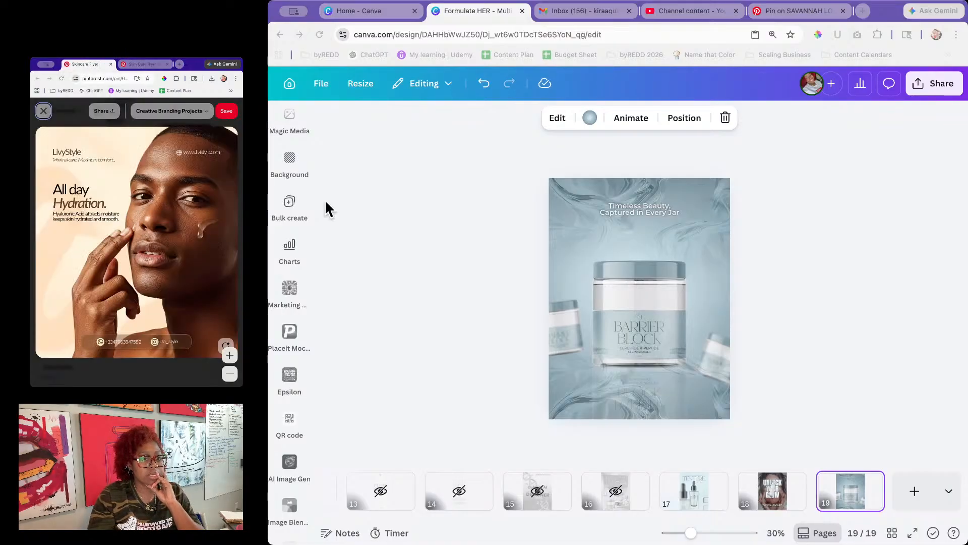
pyautogui.click(145, 65)
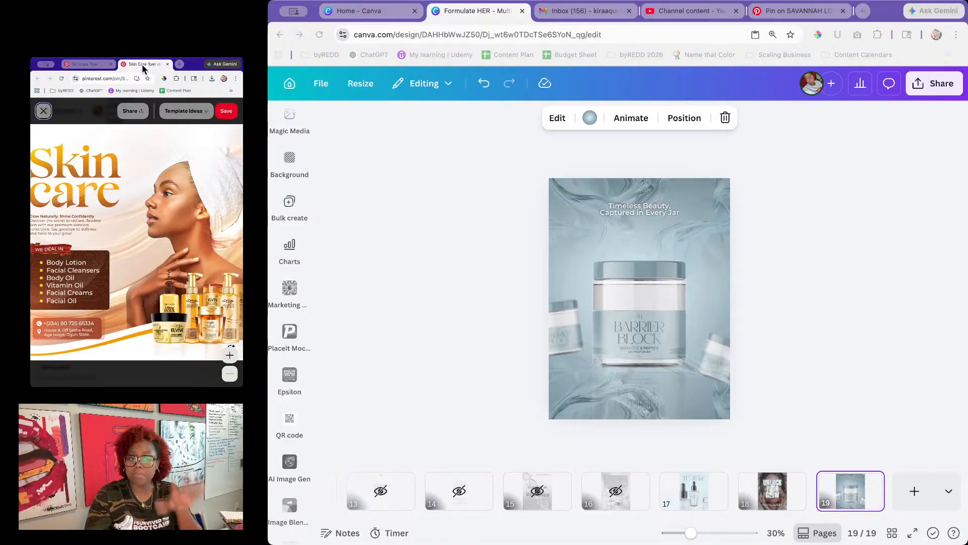
pyautogui.click(167, 64)
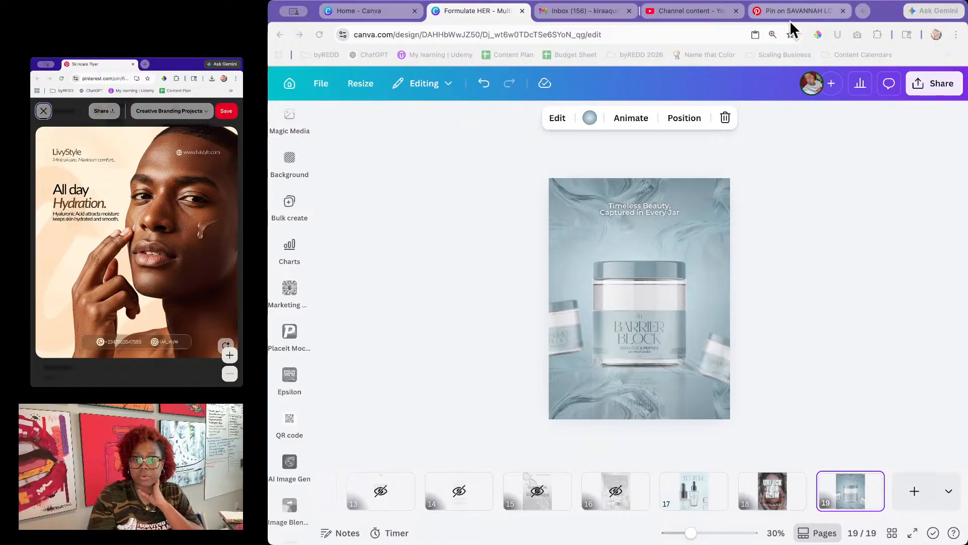
# Step: Add a new page after page 19 and set its background to the solid near-black document colour
pyautogui.click(915, 498)
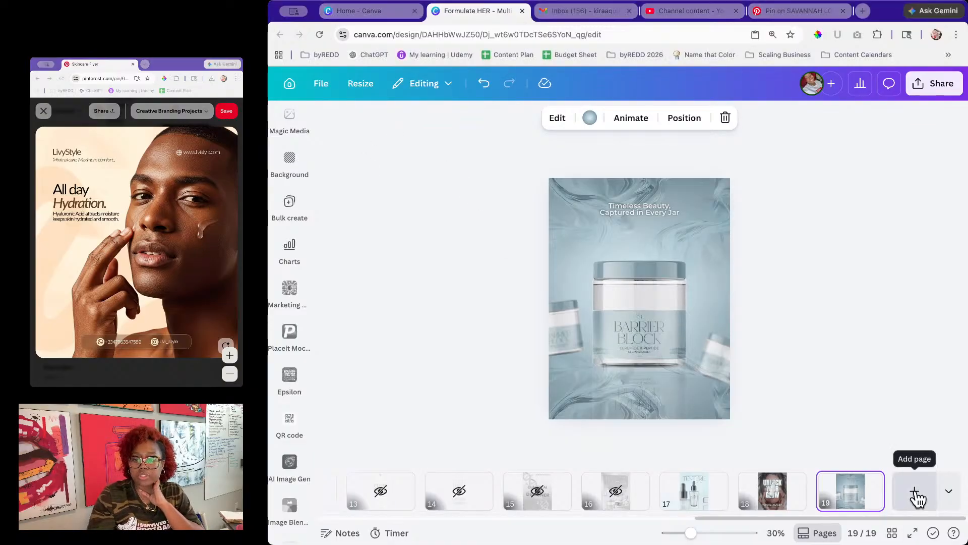
pyautogui.click(917, 498)
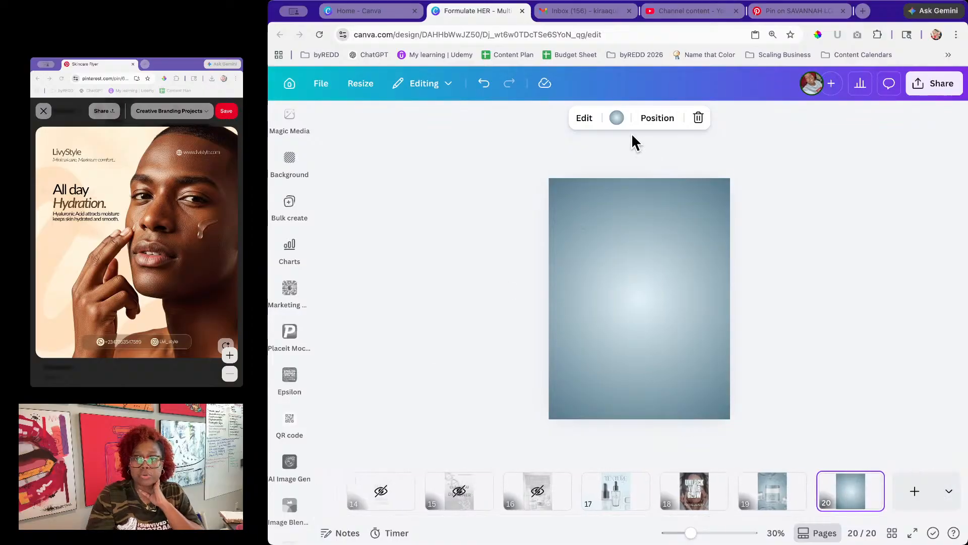
pyautogui.click(615, 121)
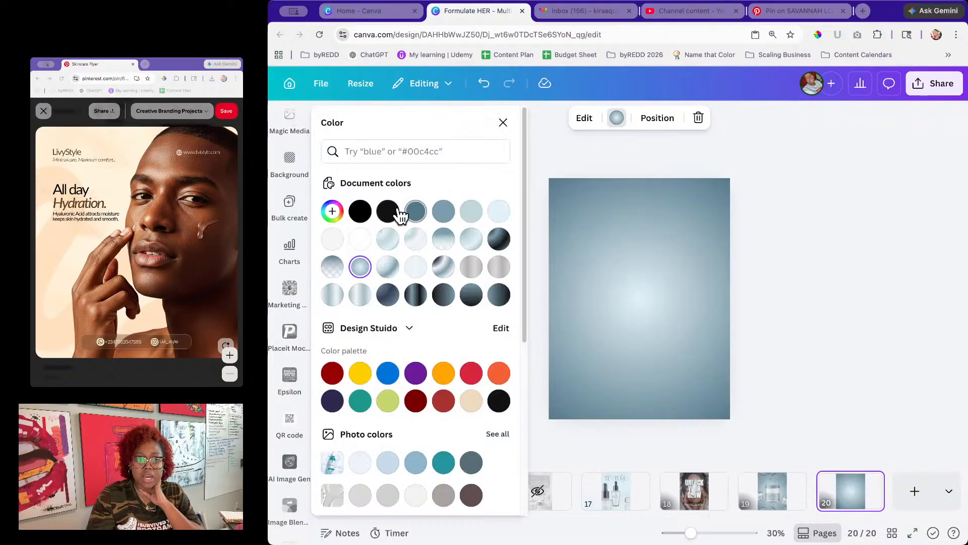
pyautogui.click(387, 211)
pyautogui.click(816, 244)
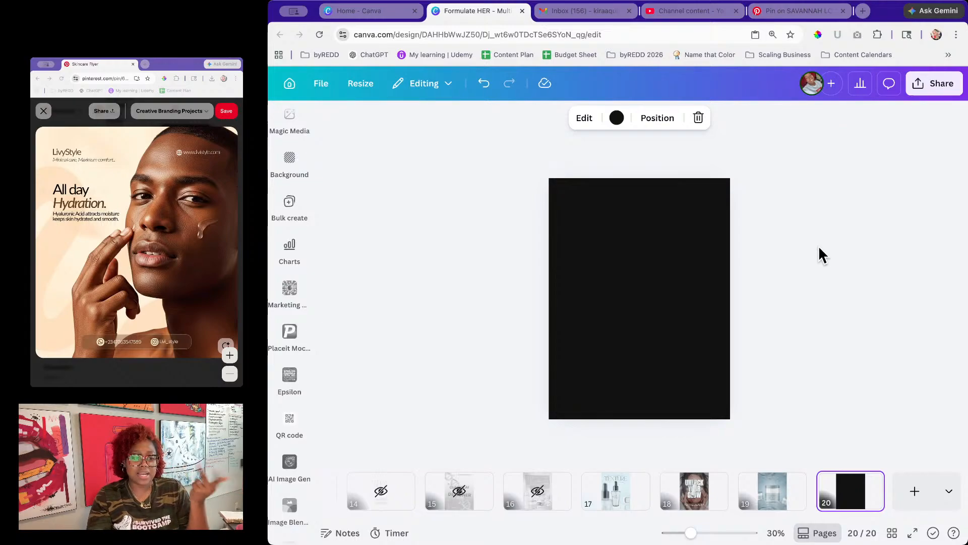
# Step: Switch to Pinterest and look through the skincare model photos related to the open pin
pyautogui.click(770, 13)
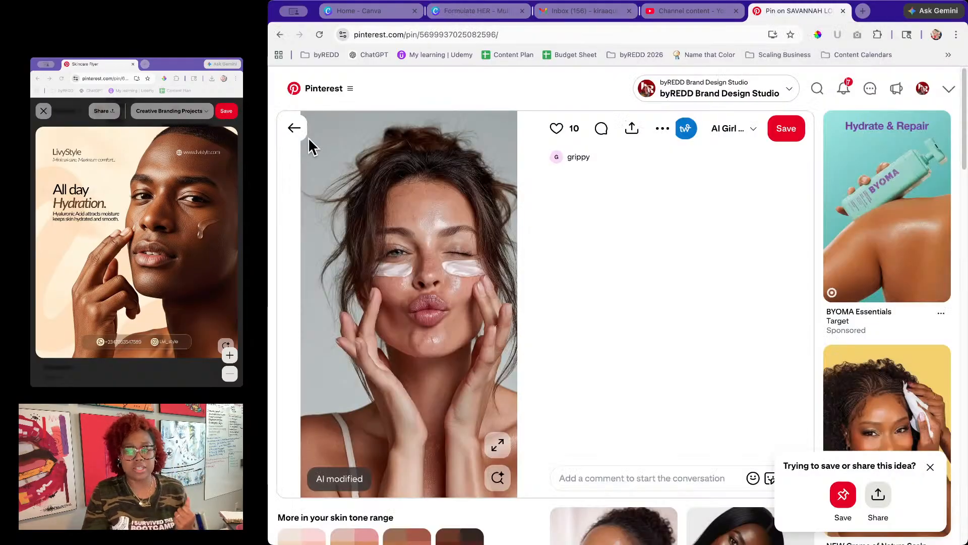
pyautogui.scroll(-10, 534, 268)
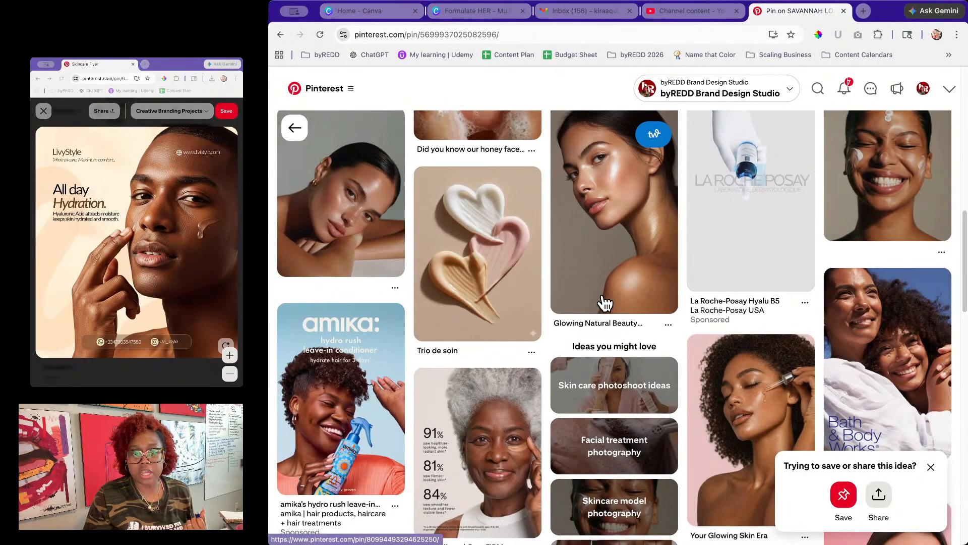
pyautogui.scroll(-7, 547, 287)
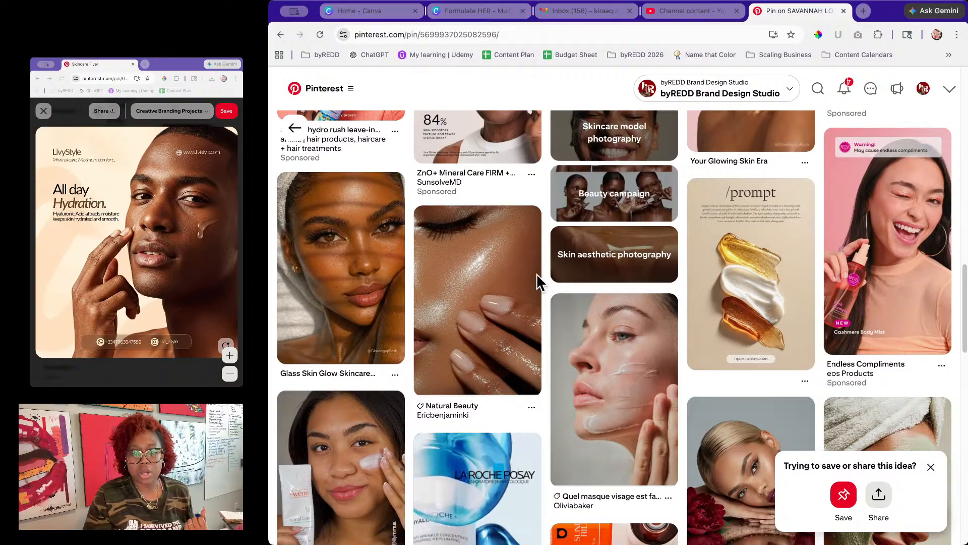
pyautogui.scroll(-8, 537, 273)
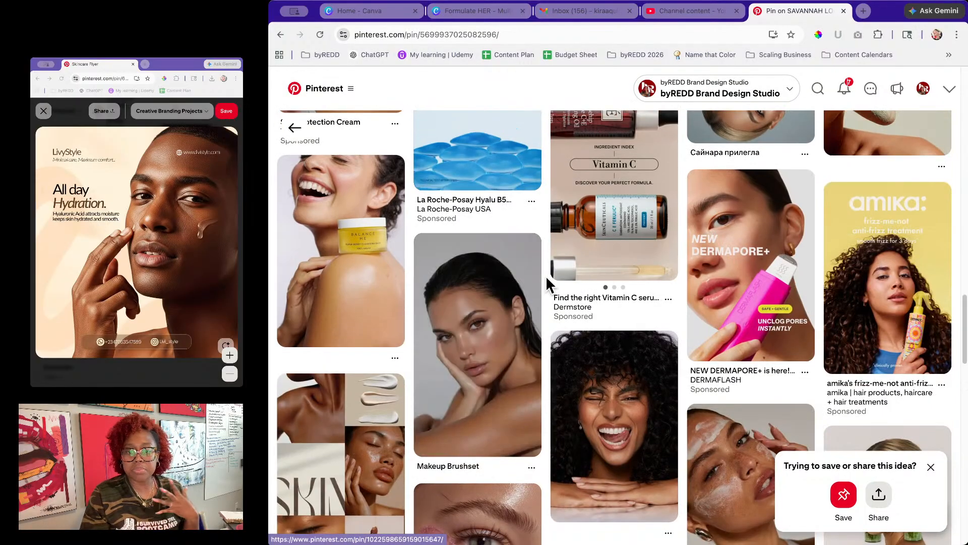
pyautogui.scroll(-4, 542, 275)
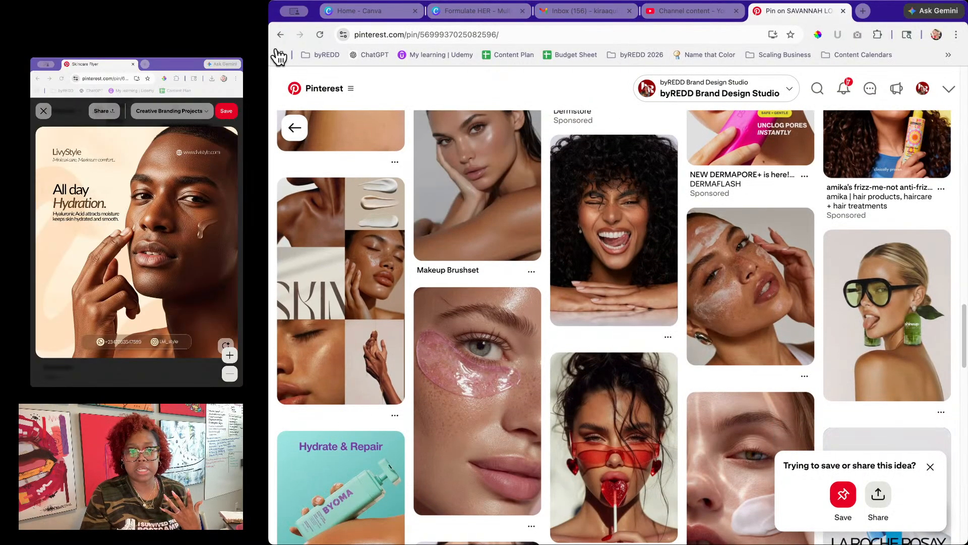
# Step: Return to the pin search results and search Pinterest for "gel cleaner"
pyautogui.click(295, 128)
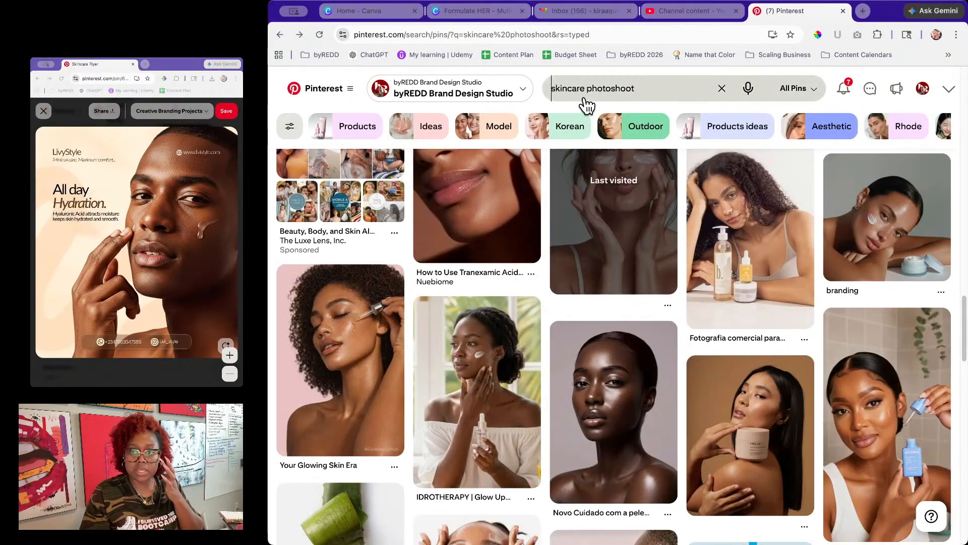
pyautogui.click(607, 88)
pyautogui.write('g')
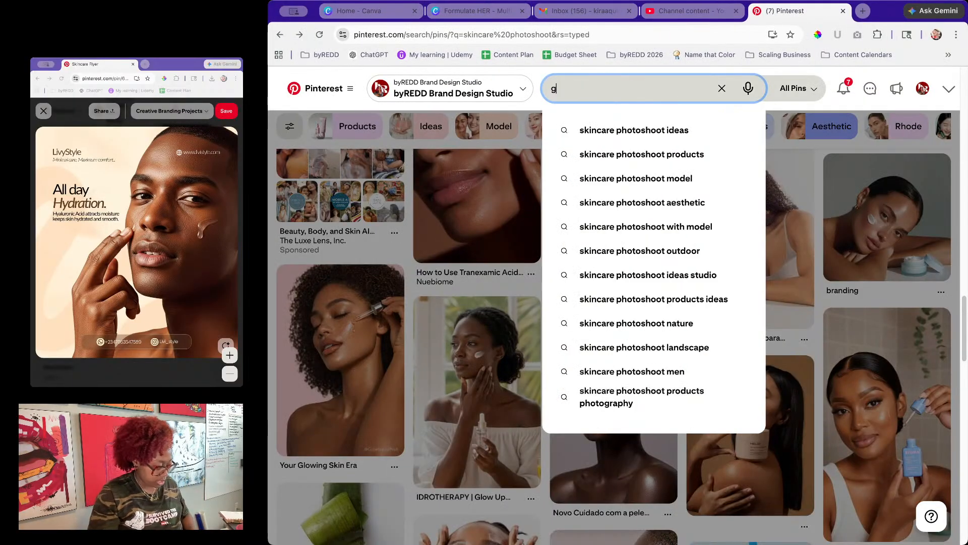
pyautogui.write('el cleaner')
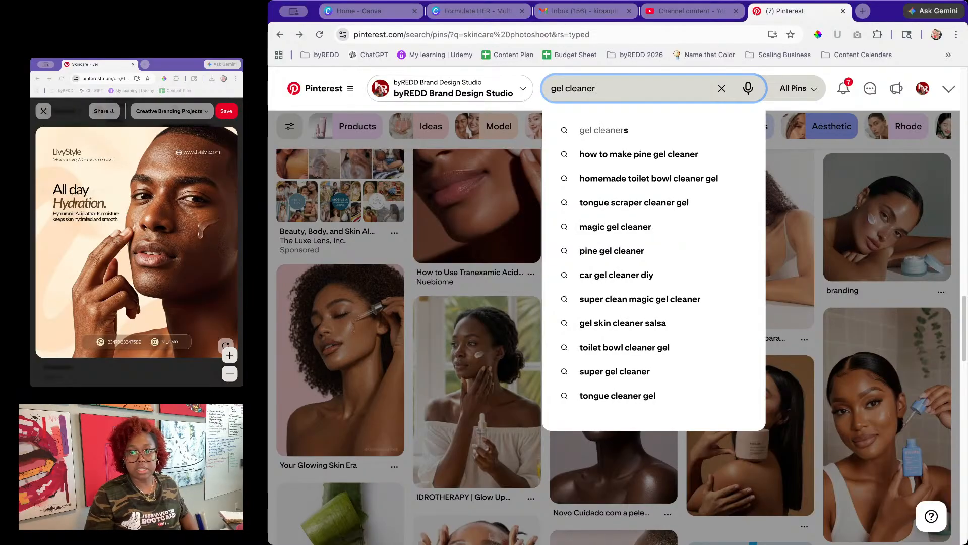
pyautogui.press('Return')
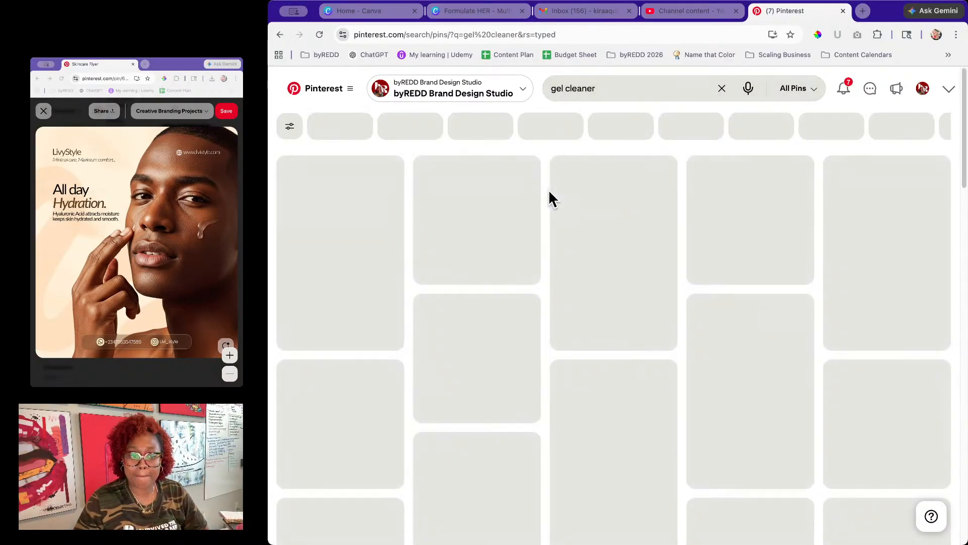
# Step: Browse the gel cleaner results and open the Merci Handy face cleanser pin showing a model's face
pyautogui.scroll(-5, 550, 192)
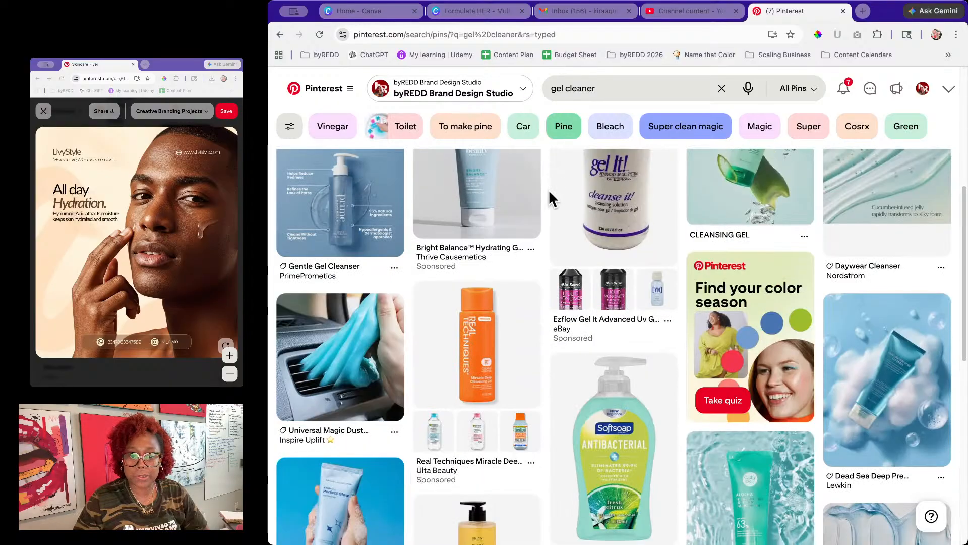
pyautogui.scroll(-10, 549, 189)
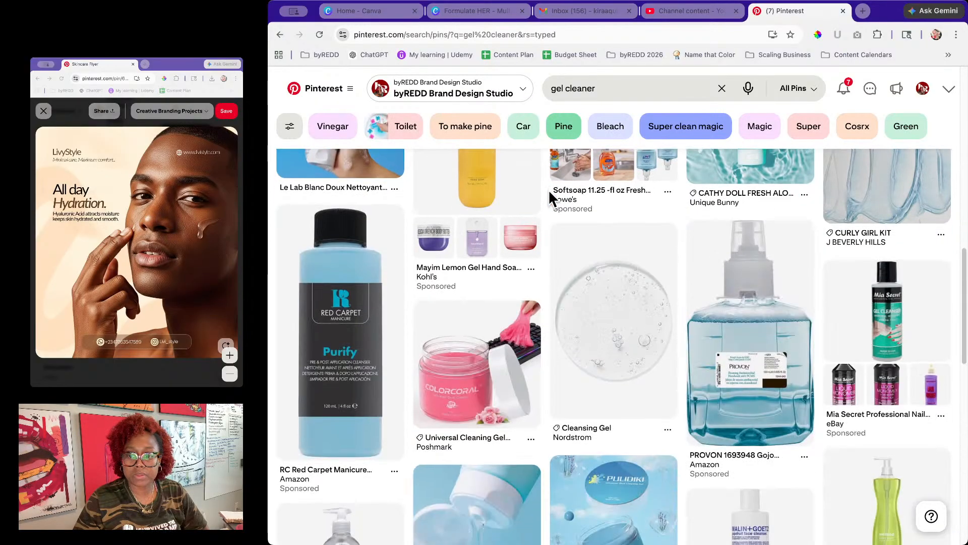
pyautogui.scroll(-20, 549, 189)
pyautogui.scroll(-10, 548, 189)
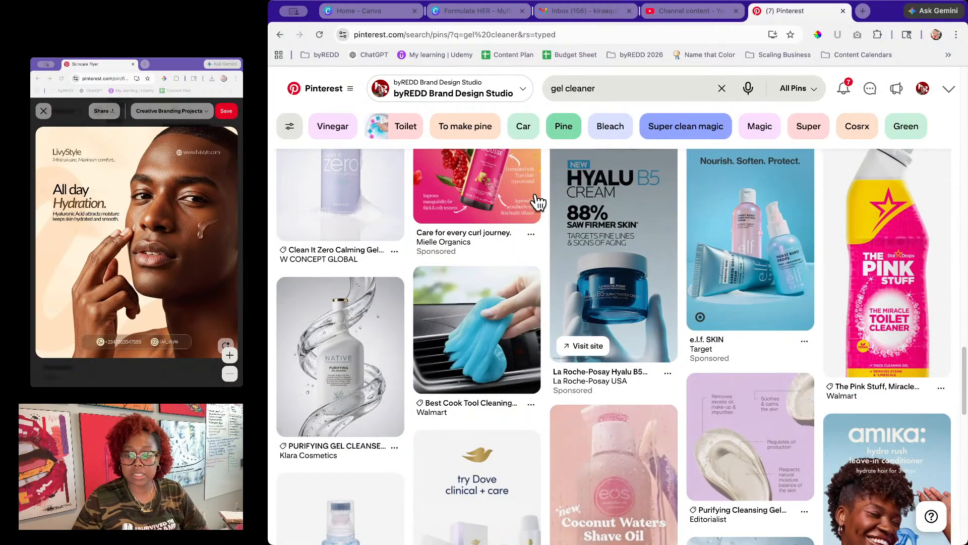
pyautogui.scroll(-10, 537, 202)
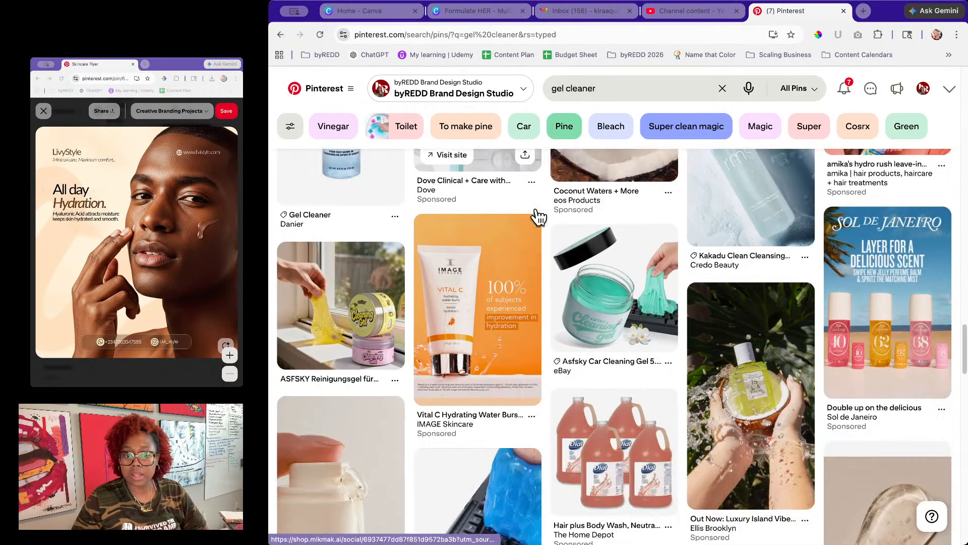
pyautogui.scroll(-10, 538, 217)
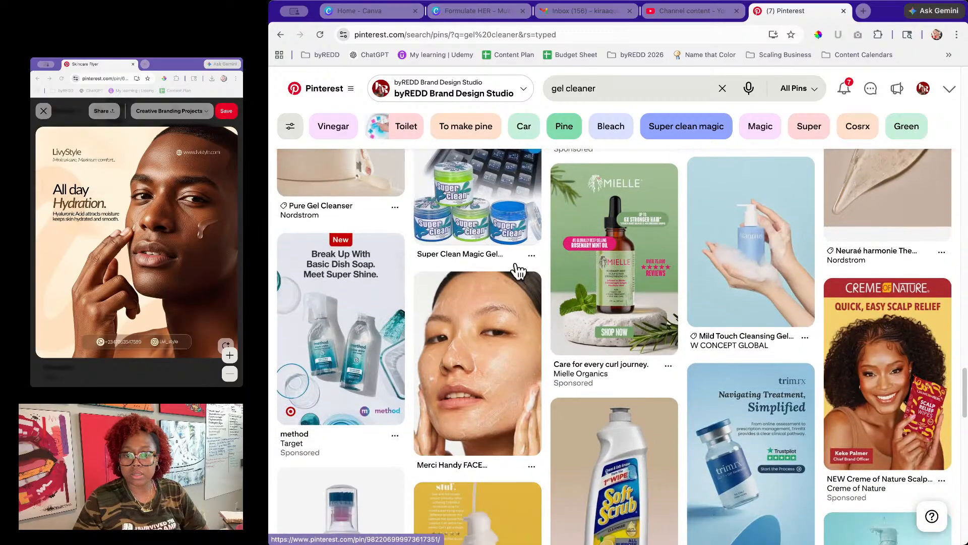
pyautogui.click(444, 362)
# Step: Look through the related face-washing photos and open the "23 Best Moisturizers for Teens" pin with the blue background
pyautogui.scroll(-4, 548, 313)
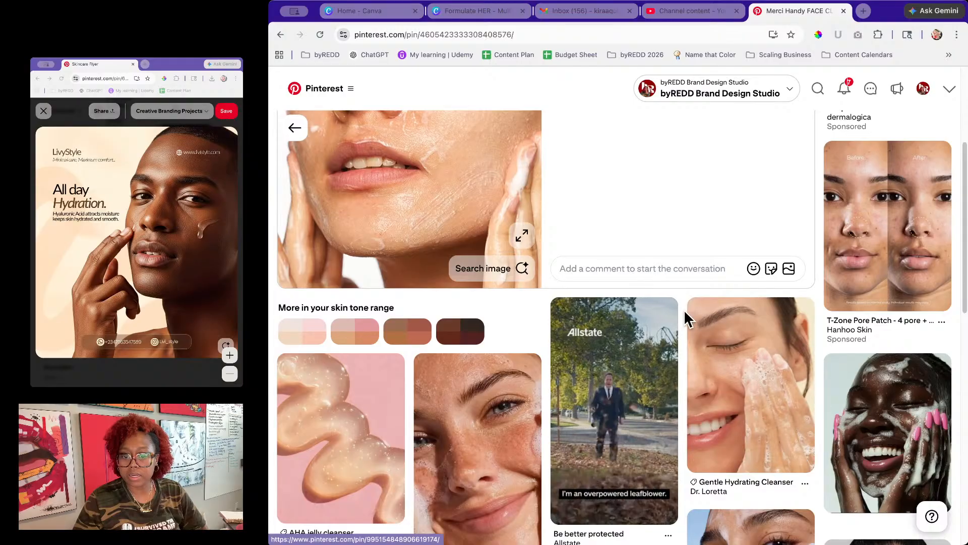
pyautogui.scroll(-5, 684, 310)
pyautogui.scroll(-3, 684, 313)
pyautogui.scroll(-1, 683, 310)
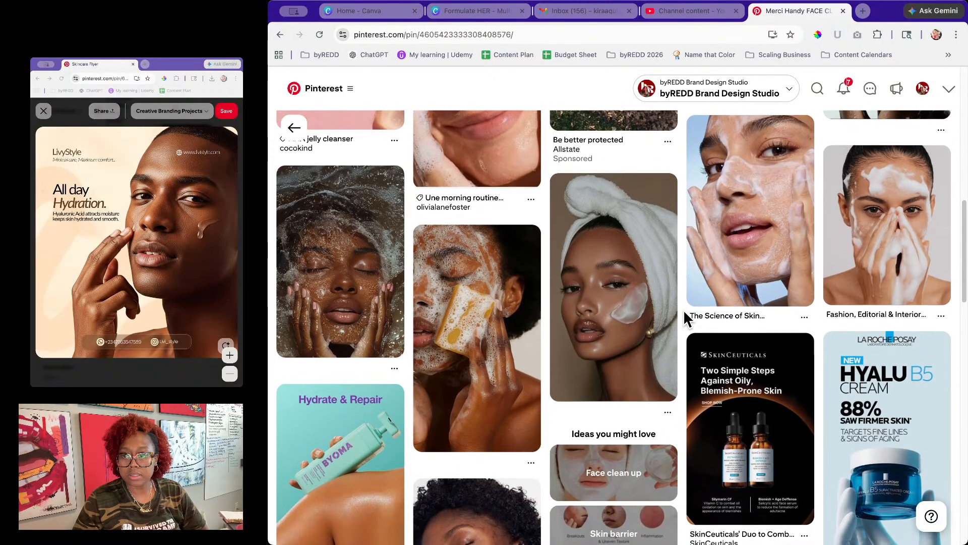
pyautogui.scroll(-9, 683, 310)
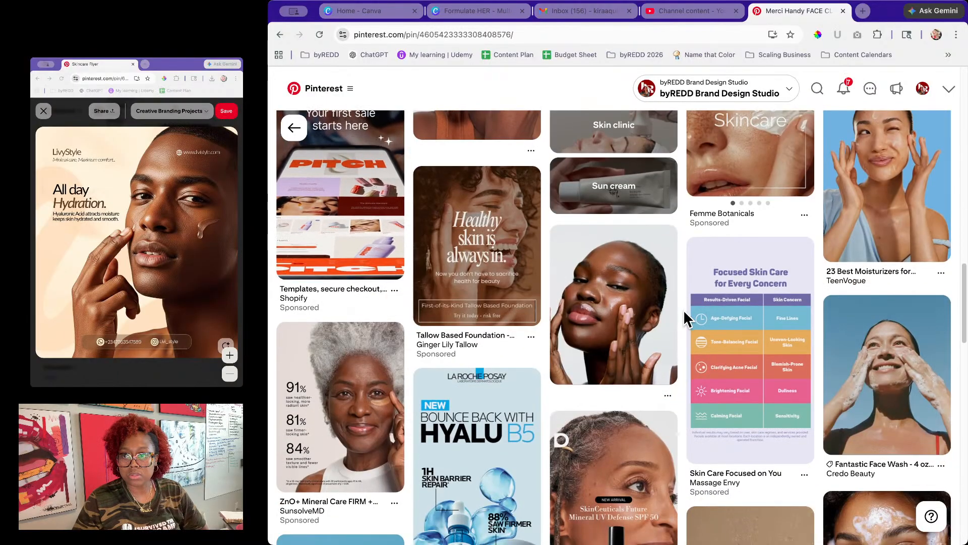
pyautogui.scroll(1, 682, 310)
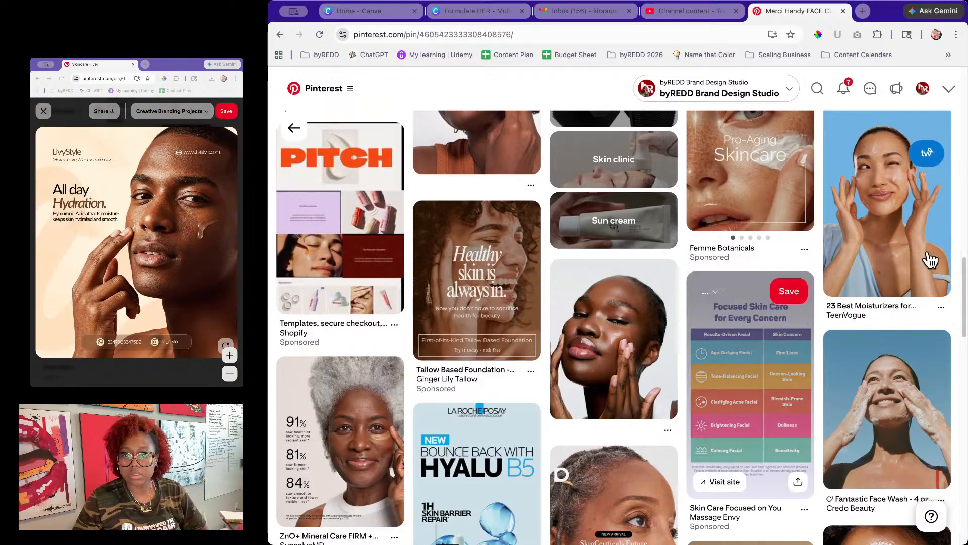
pyautogui.click(880, 240)
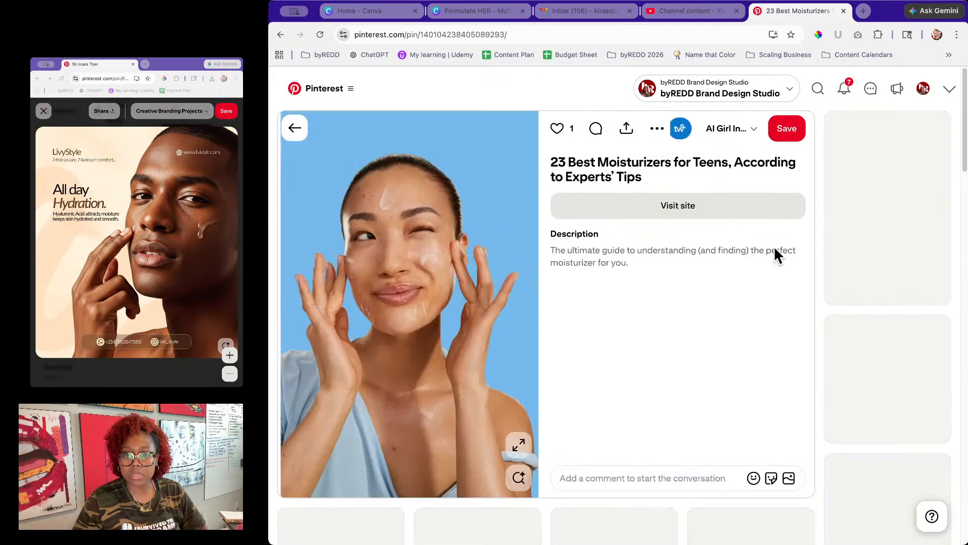
# Step: Open the related Byoma pin of the blonde model squeezing her cheeks and enlarge its image
pyautogui.scroll(-3, 665, 337)
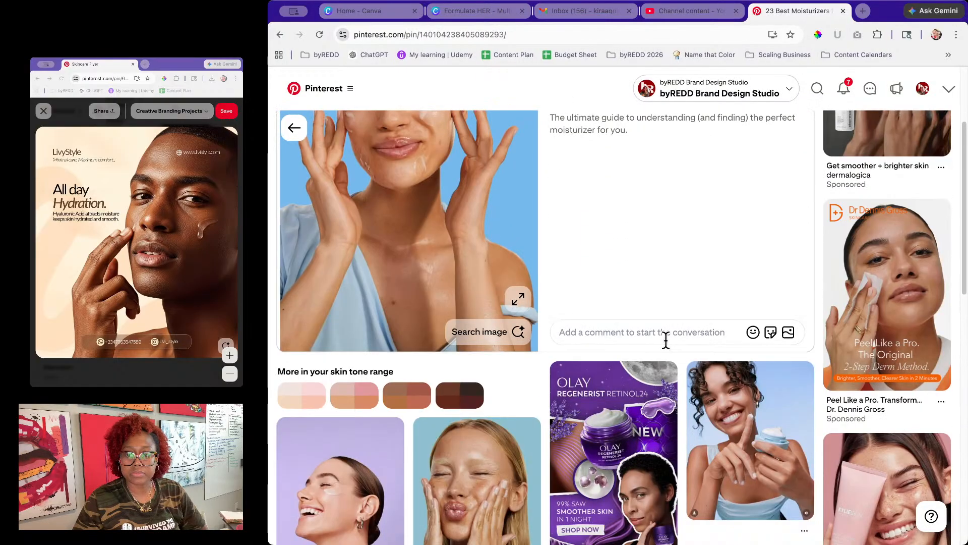
pyautogui.scroll(-3, 664, 333)
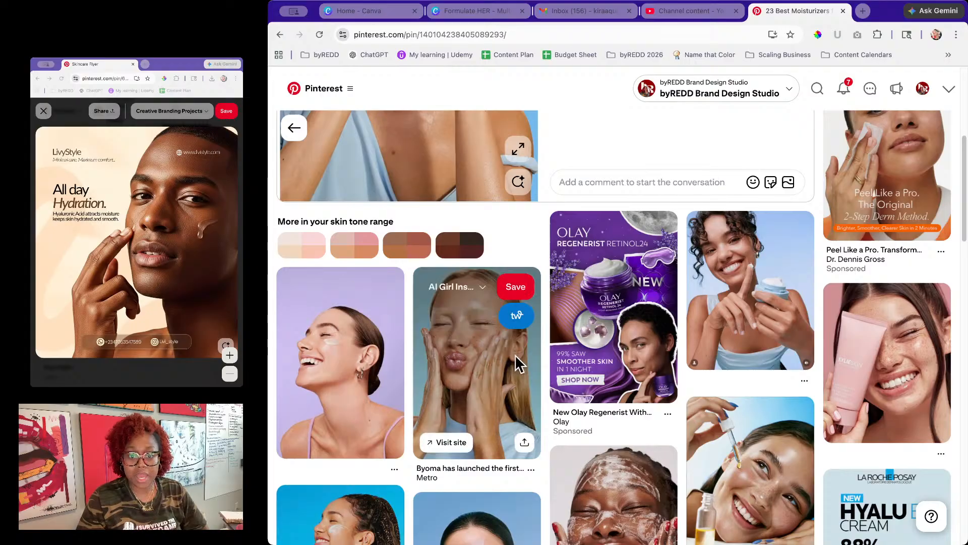
pyautogui.click(477, 357)
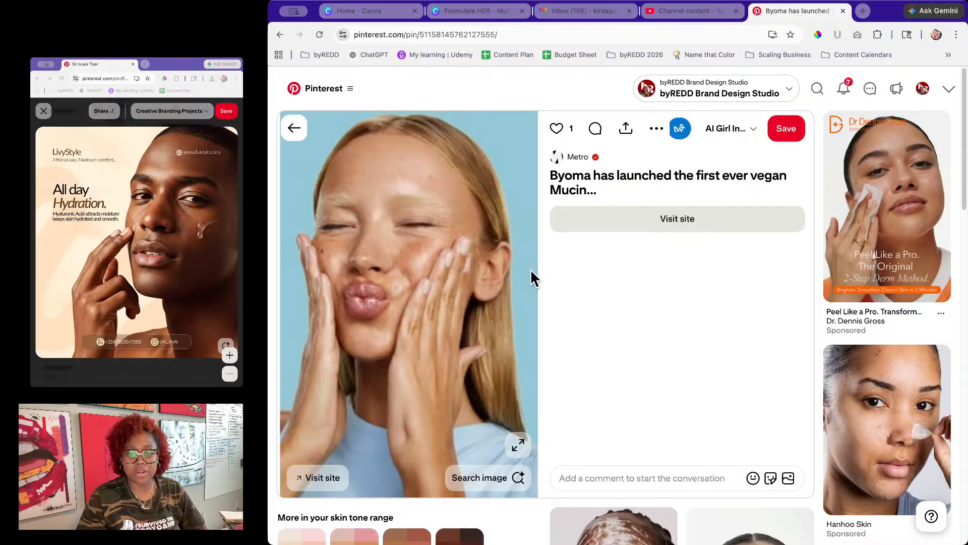
pyautogui.scroll(-10, 567, 319)
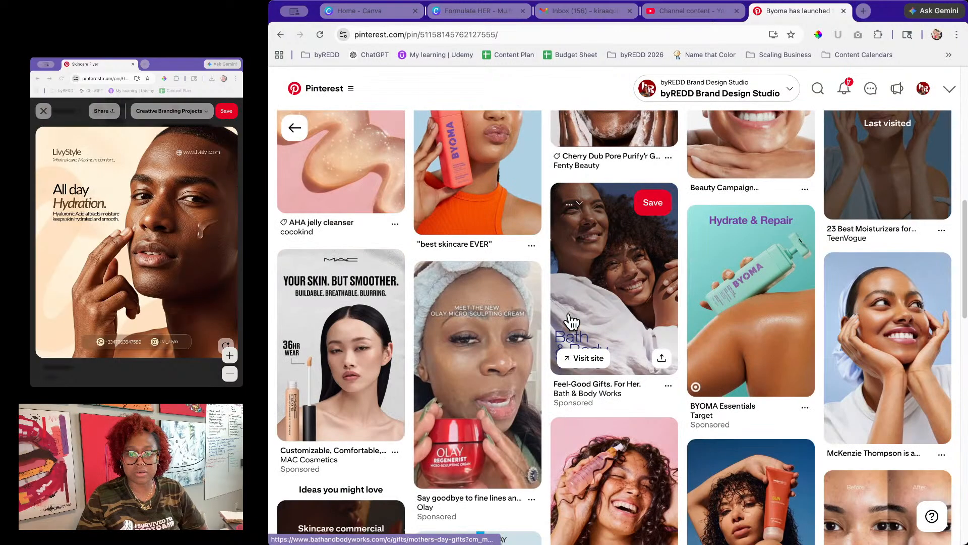
pyautogui.scroll(10, 565, 325)
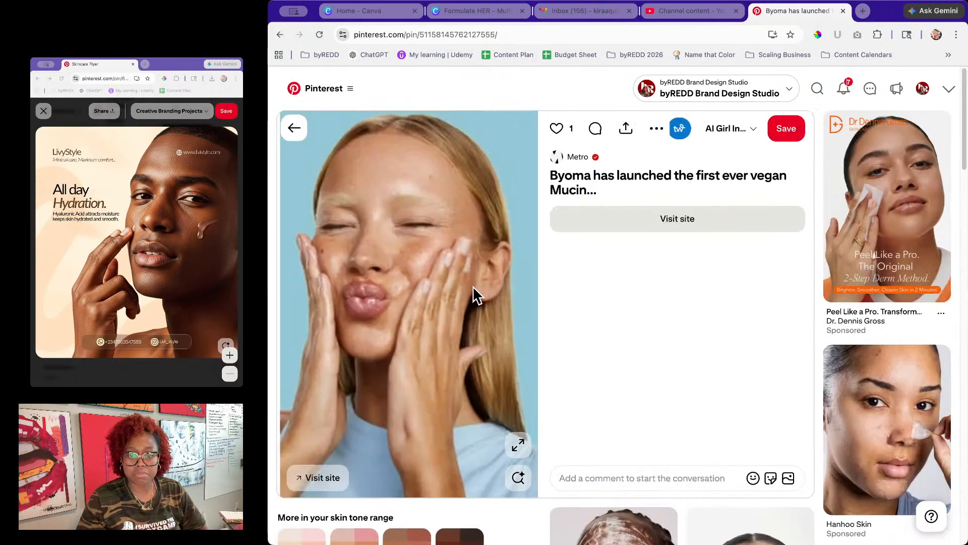
pyautogui.click(518, 444)
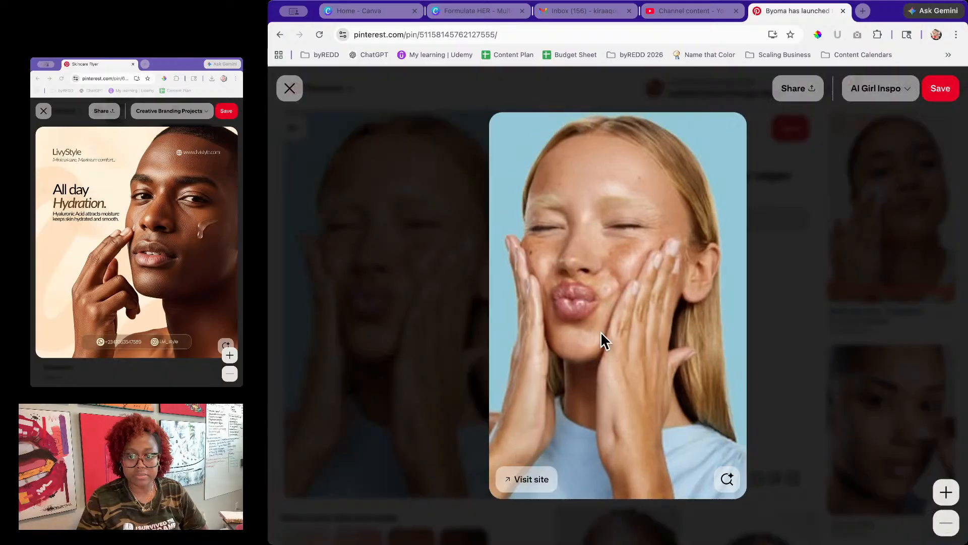
# Step: Close the enlarged Byoma image and return to the "23 Best Moisturizers for Teens" pin of the model on blue
pyautogui.click(462, 317)
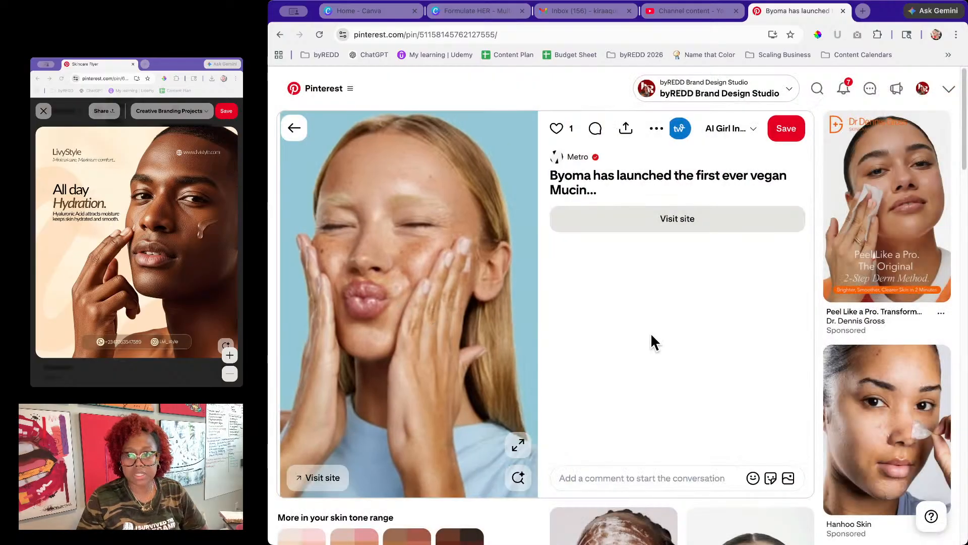
pyautogui.scroll(-6, 651, 336)
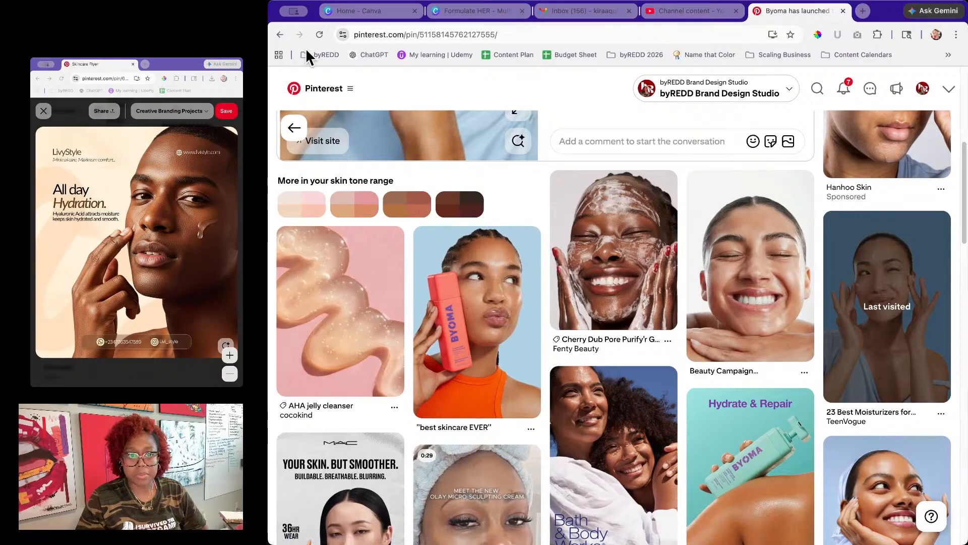
pyautogui.click(295, 131)
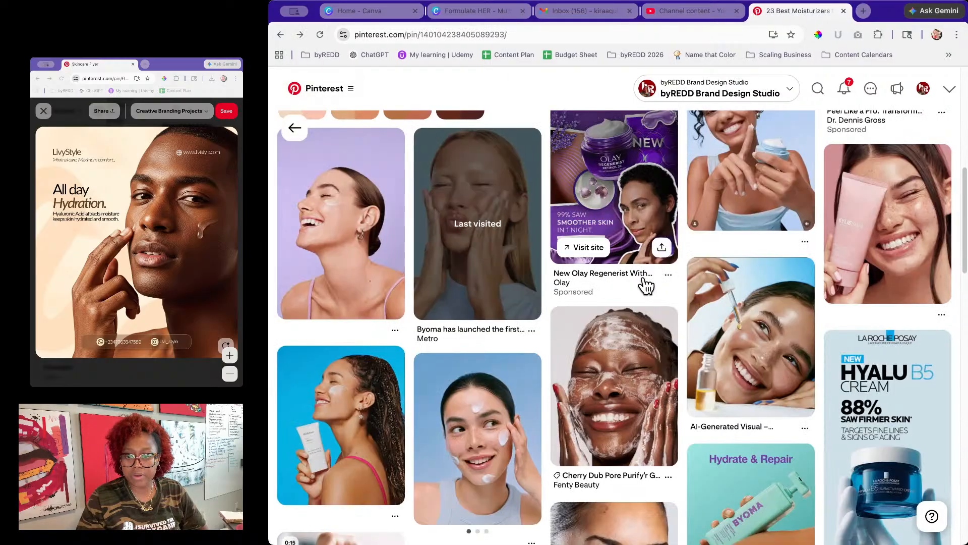
pyautogui.scroll(10, 574, 275)
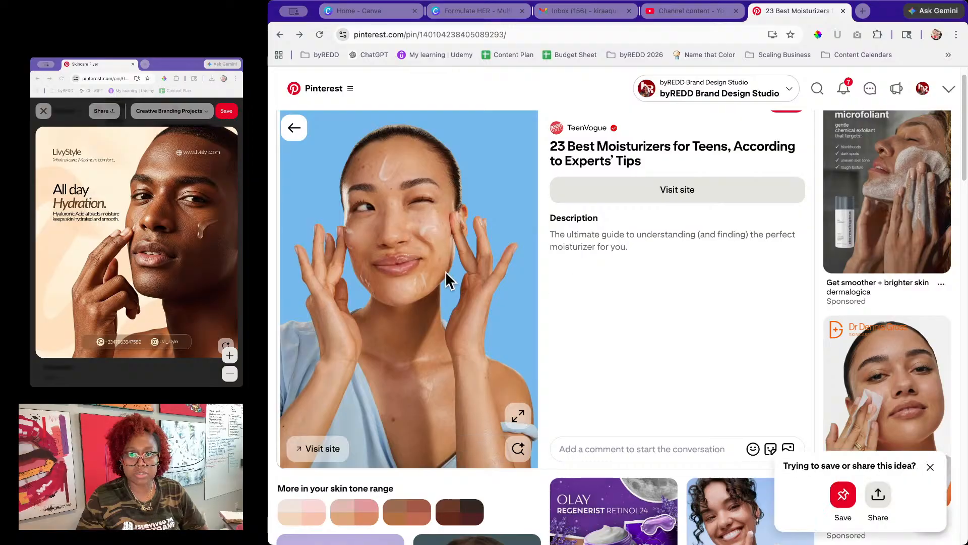
# Step: Copy the moisturizer pin's model photo onto black page 20 of the Canva design and remove its background
pyautogui.click(496, 11)
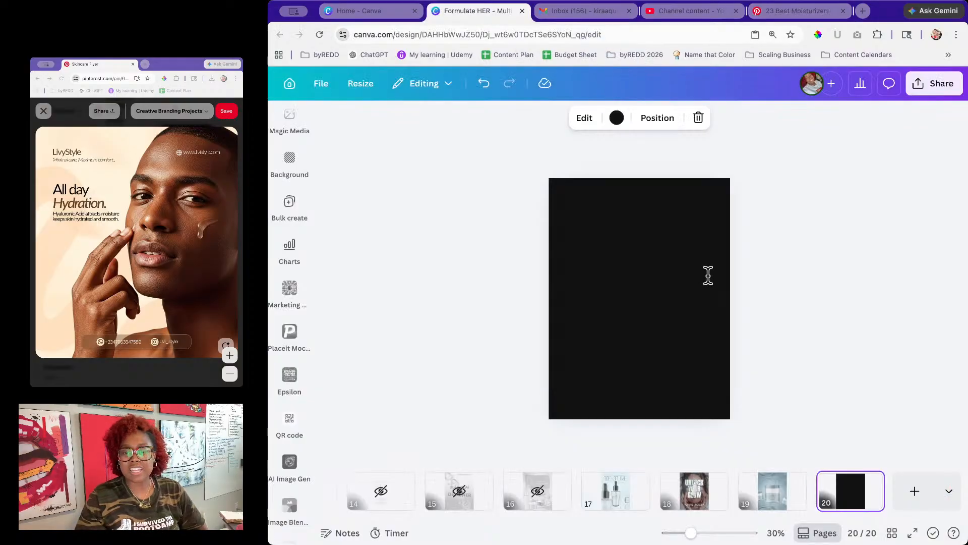
pyautogui.click(649, 261)
pyautogui.hotkey('ctrl', 'v')
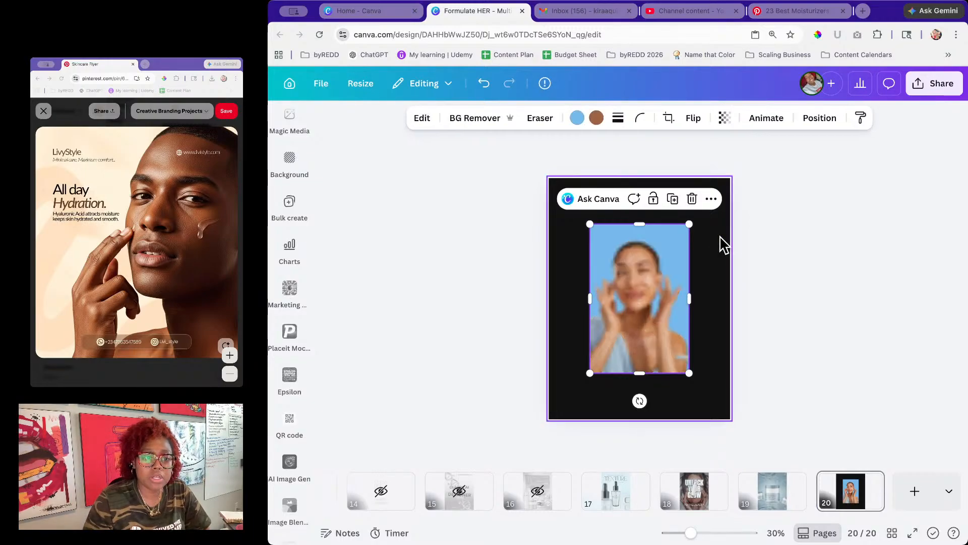
pyautogui.click(485, 120)
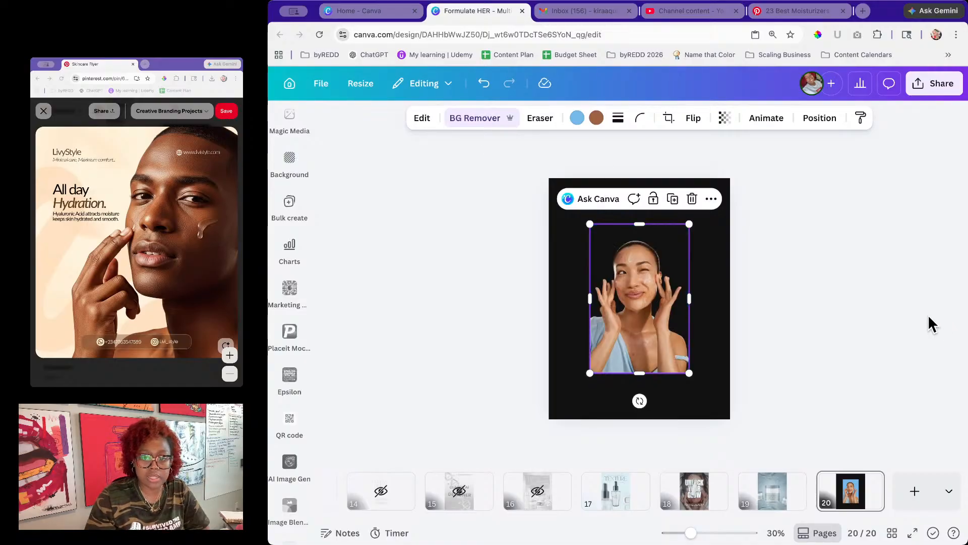
# Step: Enlarge the cut-out model to fill the page's height and shift it so part of her face runs off the left edge
pyautogui.click(930, 316)
pyautogui.moveTo(628, 322); pyautogui.dragTo(585, 363)
pyautogui.moveTo(648, 270); pyautogui.dragTo(766, 171)
pyautogui.moveTo(686, 324); pyautogui.dragTo(634, 327)
pyautogui.click(815, 354)
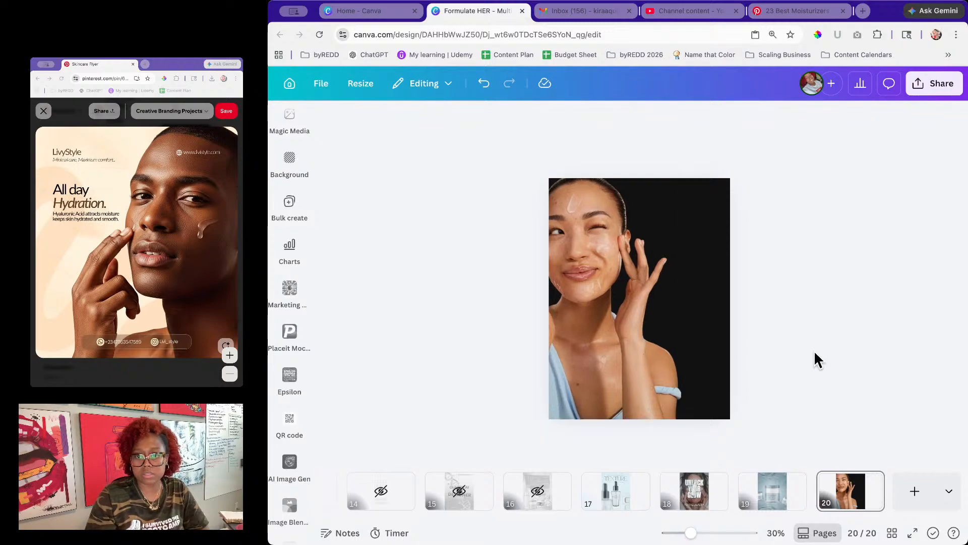
# Step: Crop the model photo's overflow at its upper and left sides to the page edges
pyautogui.click(654, 326)
pyautogui.moveTo(593, 142); pyautogui.dragTo(591, 178)
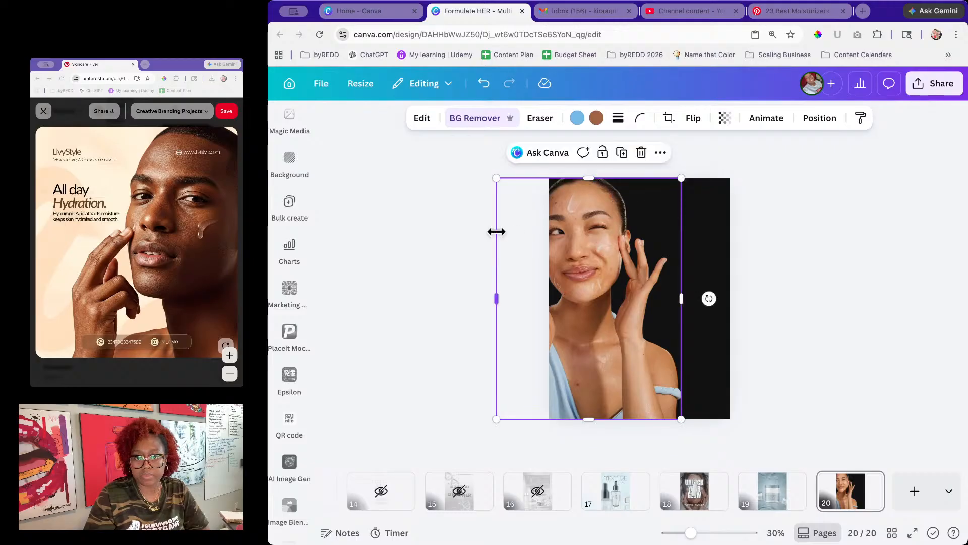
pyautogui.moveTo(507, 232); pyautogui.dragTo(574, 241)
pyautogui.click(813, 302)
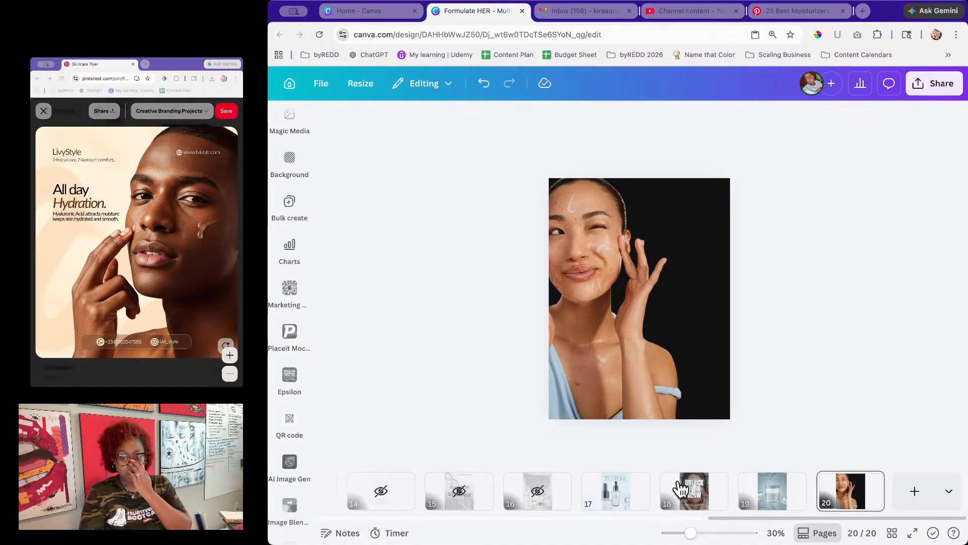
# Step: Copy the primary Formulate HER logo from page 3 to the upper-right corner of page 20 and scale it down
pyautogui.moveTo(706, 518); pyautogui.dragTo(336, 516)
pyautogui.click(467, 501)
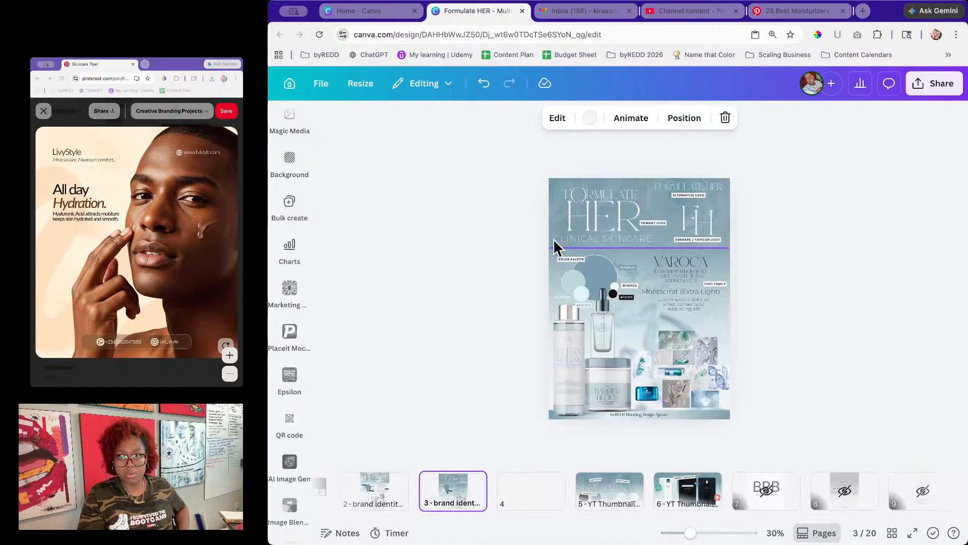
pyautogui.click(592, 206)
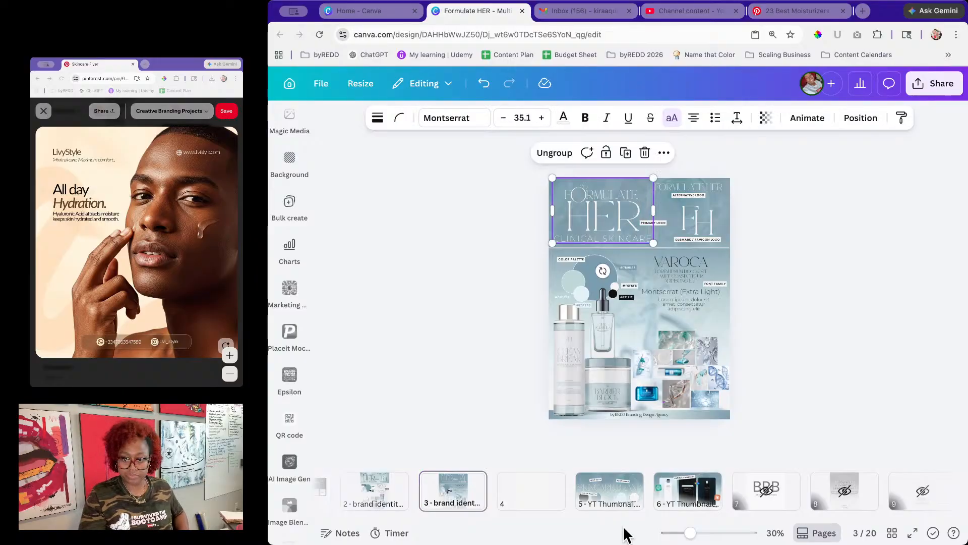
pyautogui.moveTo(510, 517); pyautogui.dragTo(913, 517)
pyautogui.click(849, 504)
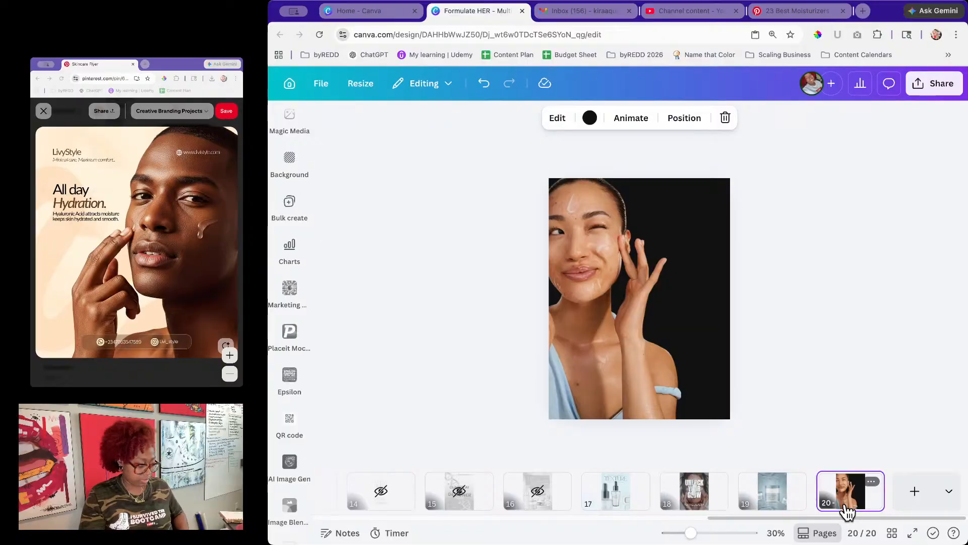
pyautogui.hotkey('ctrl', 'v')
pyautogui.moveTo(628, 226); pyautogui.dragTo(664, 224)
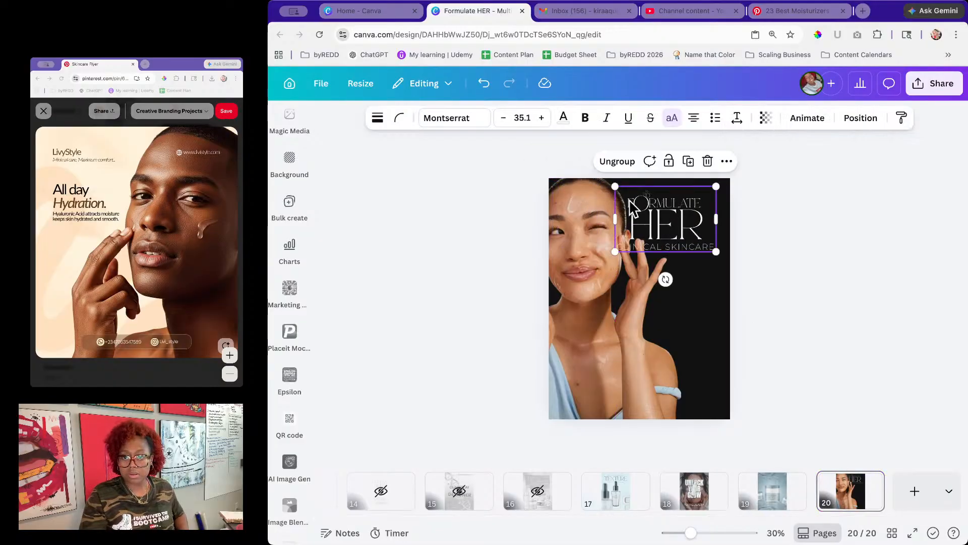
pyautogui.moveTo(615, 187); pyautogui.dragTo(678, 202)
pyautogui.click(785, 232)
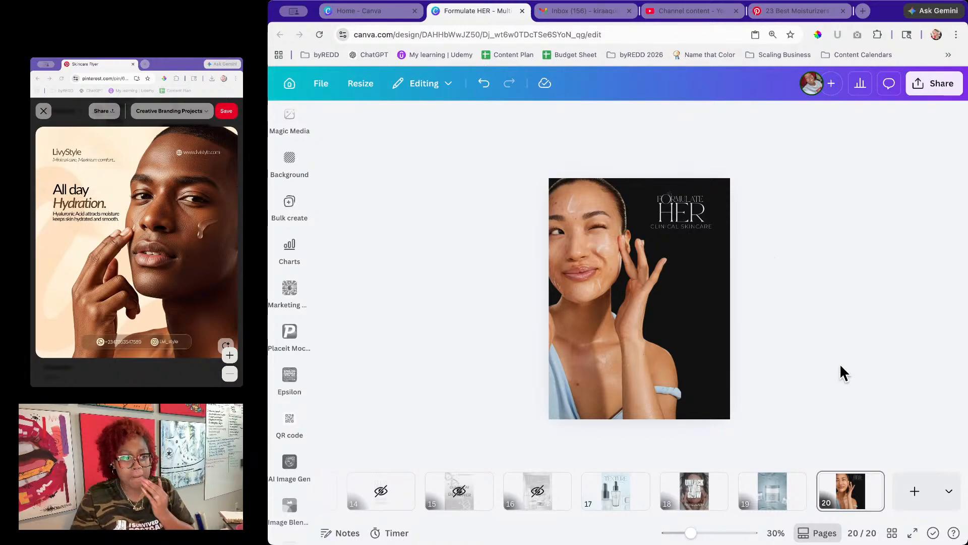
# Step: Copy the "Timeless Beauty, Captured in Every Jar" text from page 19 to page 20 and place it below the logo
pyautogui.click(771, 491)
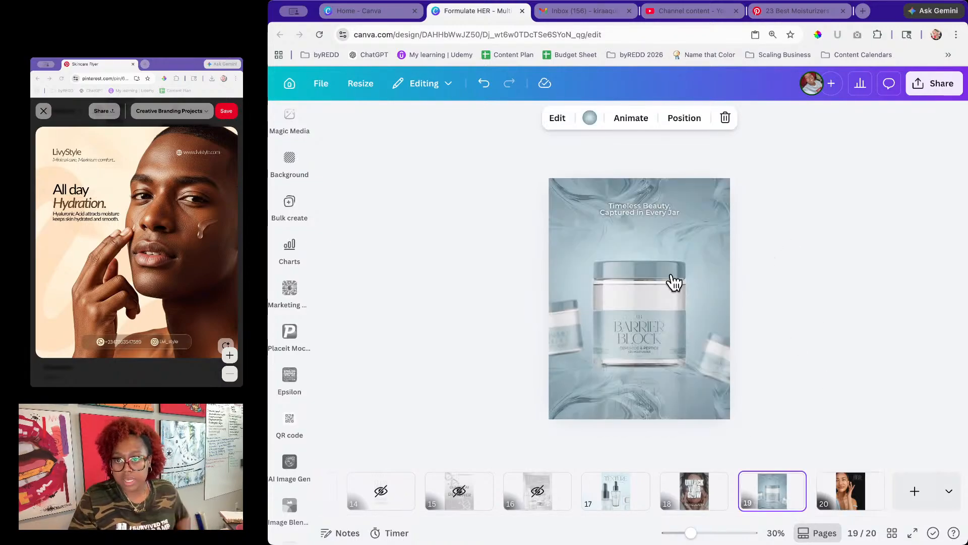
pyautogui.click(631, 207)
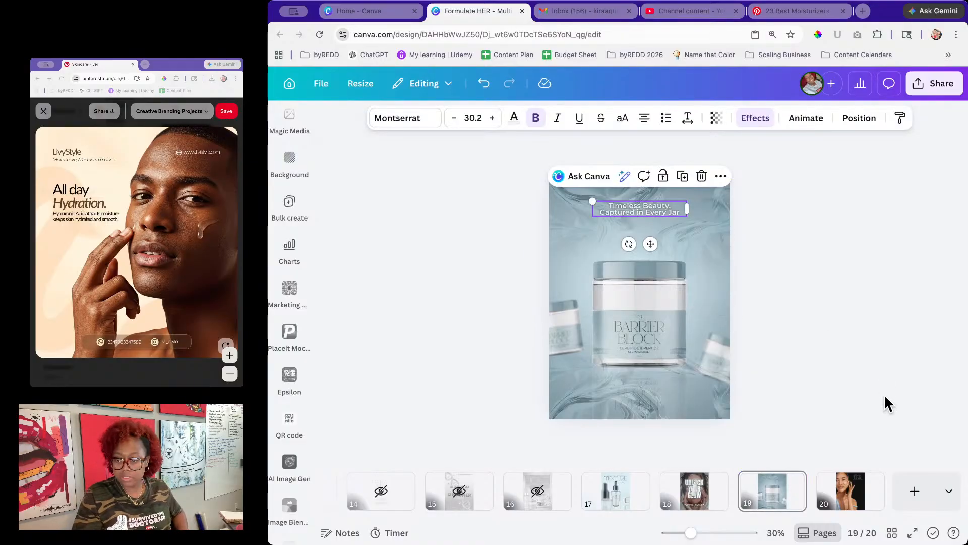
pyautogui.click(856, 479)
pyautogui.moveTo(691, 533); pyautogui.dragTo(709, 533)
pyautogui.click(672, 133)
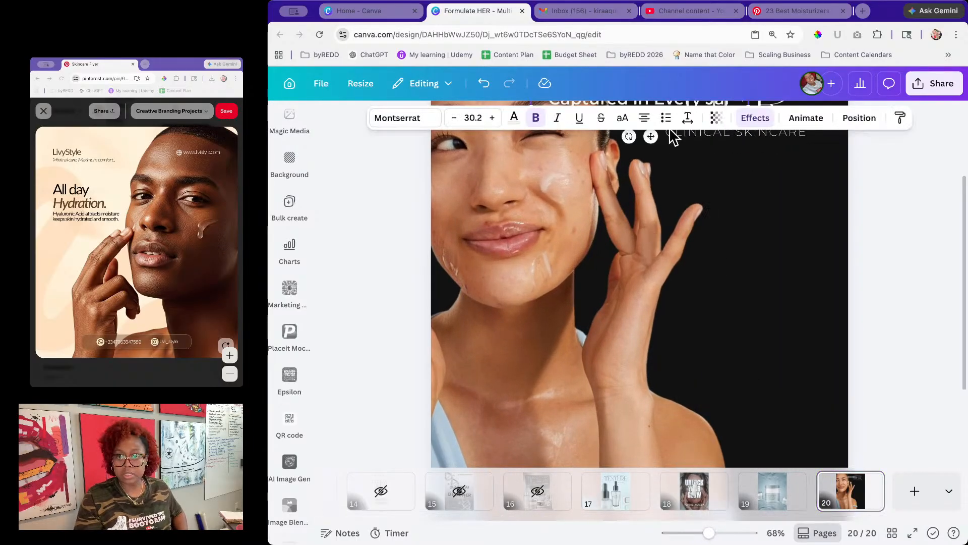
pyautogui.moveTo(659, 145); pyautogui.dragTo(737, 262)
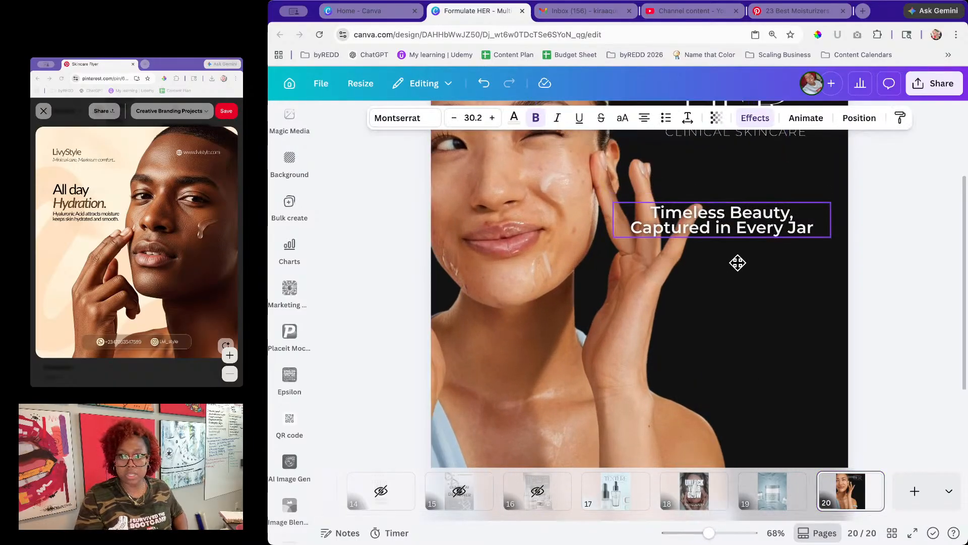
# Step: Replace the copied tagline with "all day" and "Hydration" on two lines
pyautogui.doubleClick(721, 211)
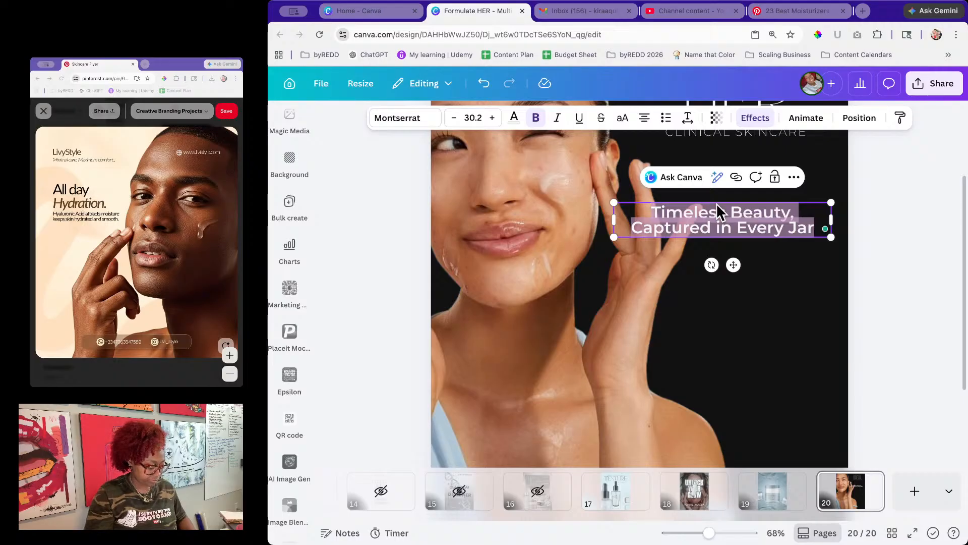
pyautogui.write('all day')
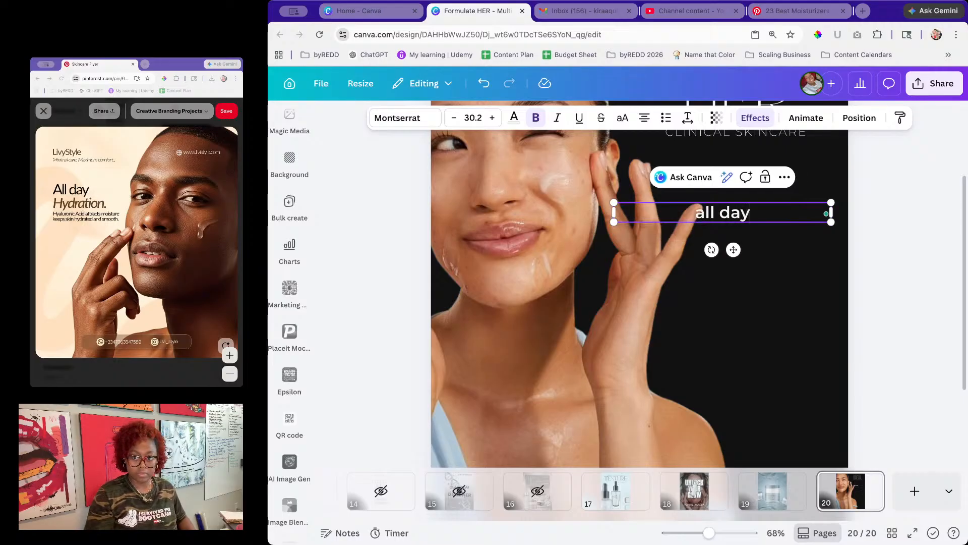
pyautogui.press('Return')
pyautogui.write('Hydration')
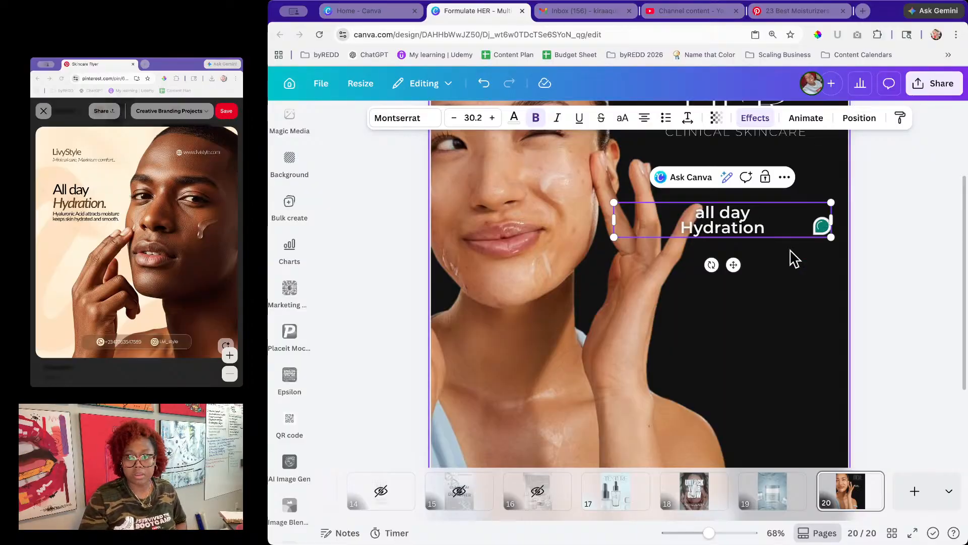
pyautogui.click(812, 259)
# Step: Right-align the two-line hydration headline within its text box
pyautogui.click(760, 235)
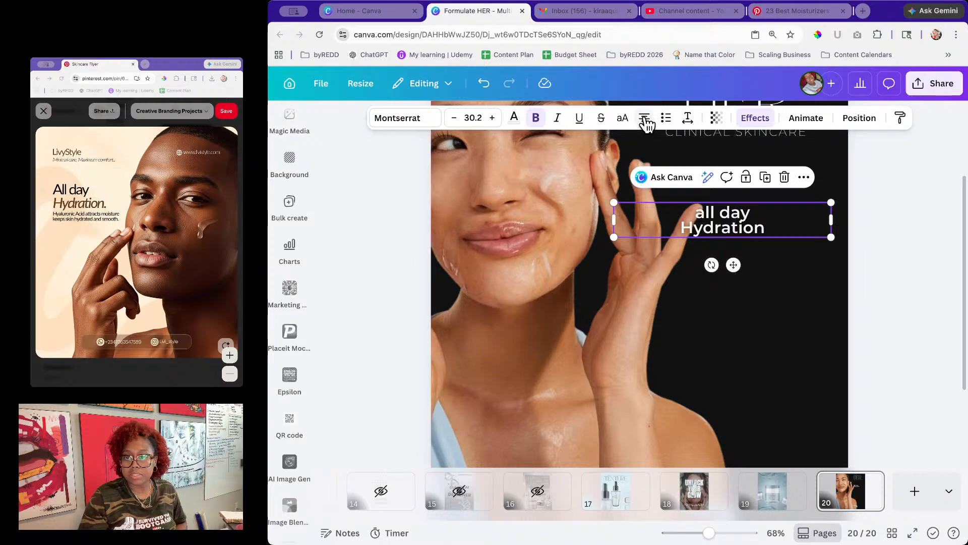
pyautogui.click(646, 119)
pyautogui.click(645, 119)
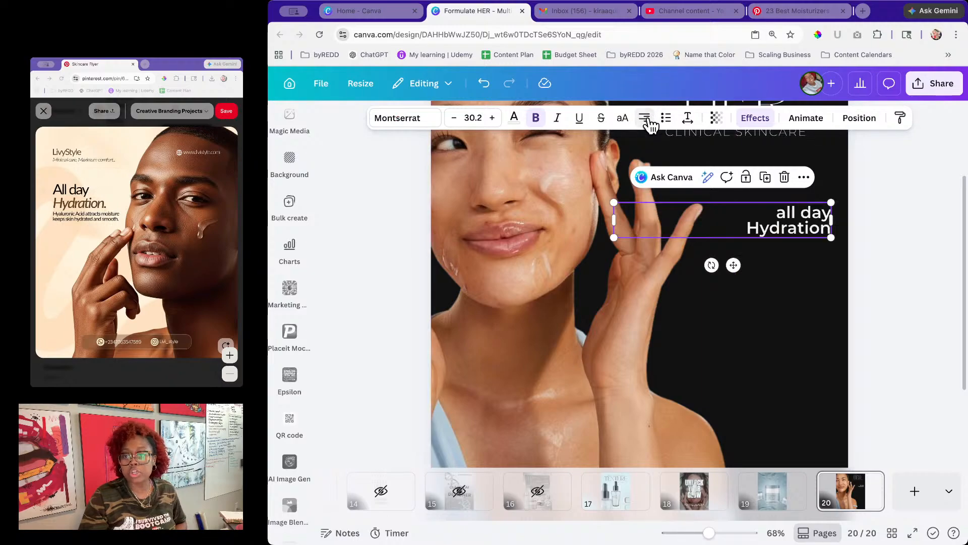
pyautogui.click(897, 250)
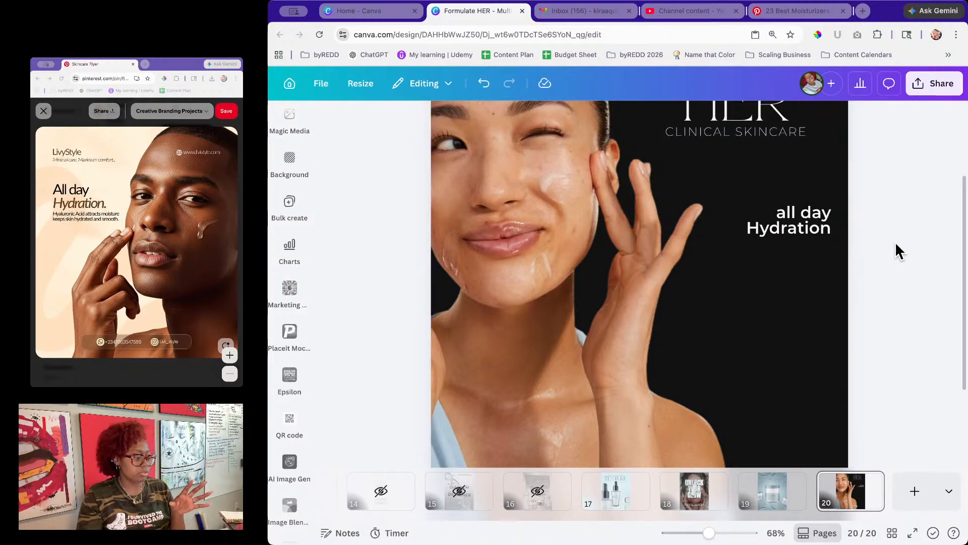
# Step: Capitalize the headline's first word and add a closing period so it reads "All day Hydration."
pyautogui.click(803, 223)
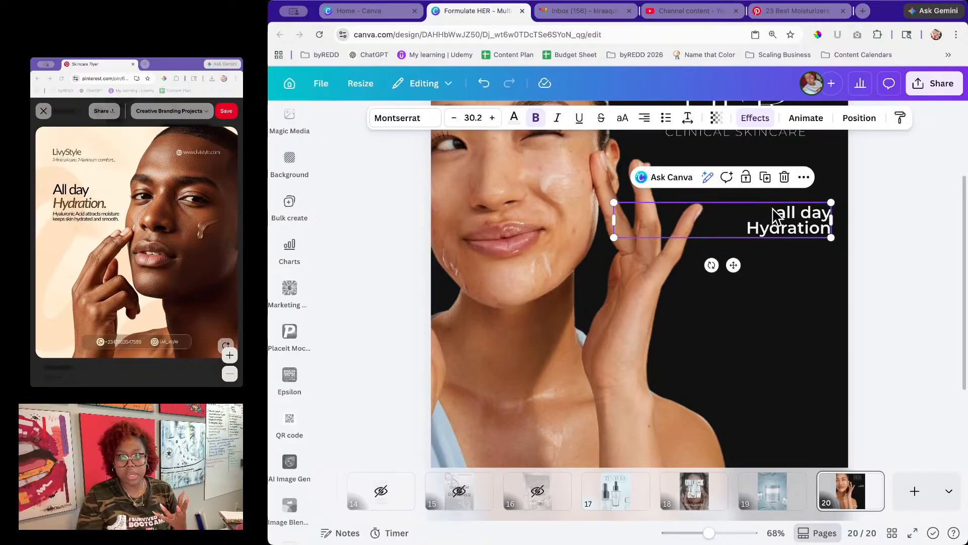
pyautogui.click(783, 215)
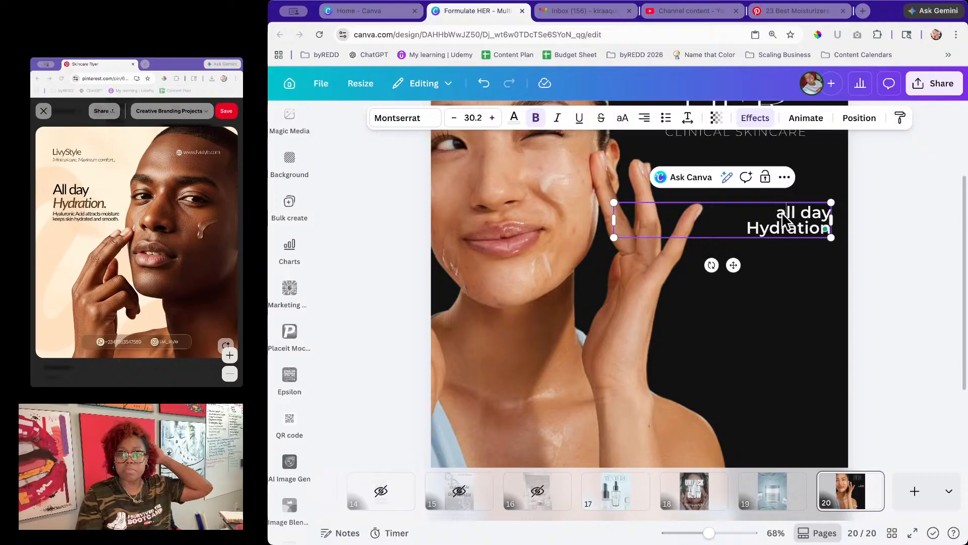
pyautogui.press('Delete')
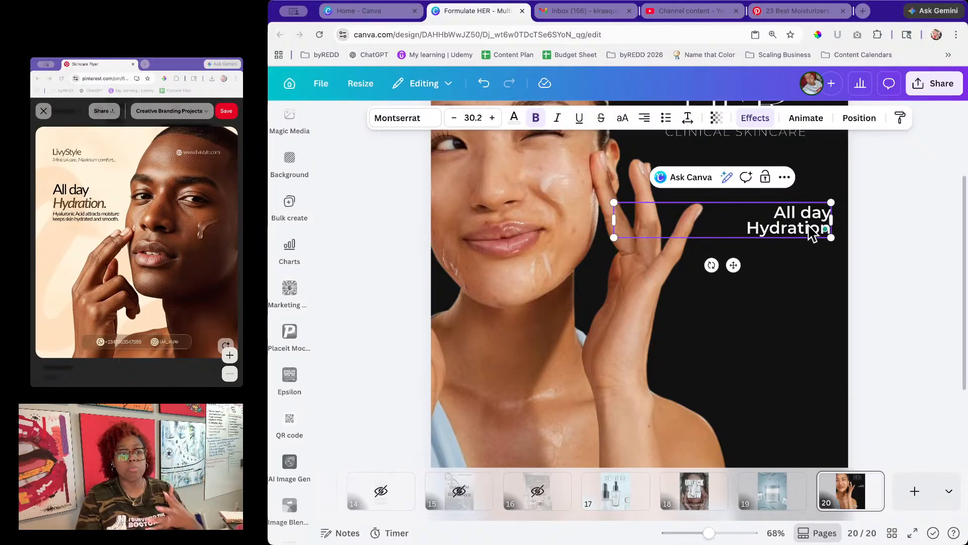
pyautogui.click(881, 232)
pyautogui.click(826, 227)
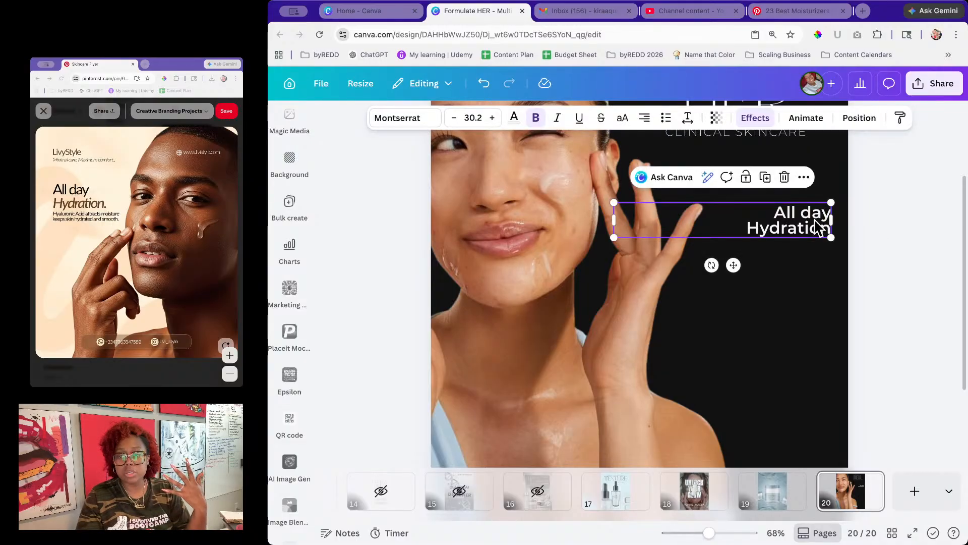
pyautogui.write('.')
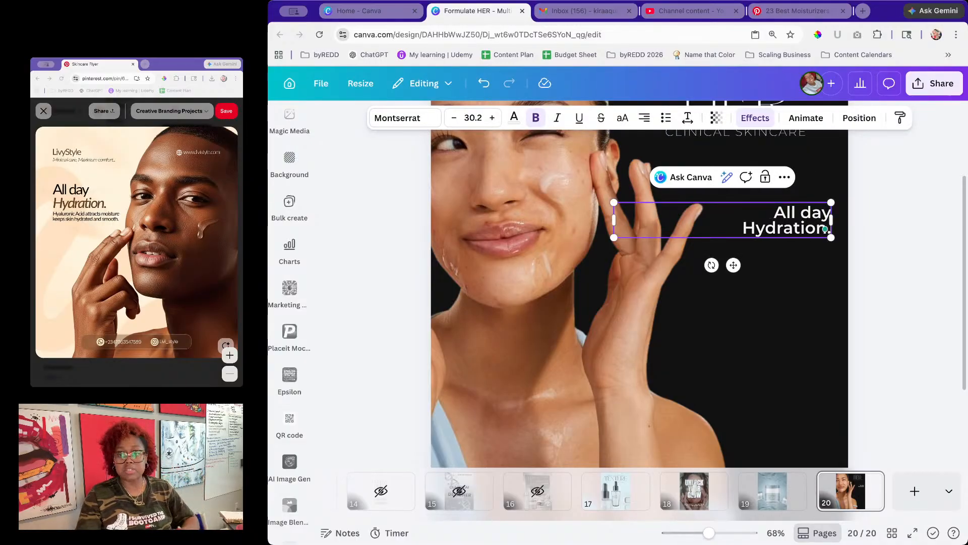
pyautogui.click(903, 223)
# Step: Narrow the headline's text box beside the model's fingertips and enlarge its text to size 42.6
pyautogui.click(805, 232)
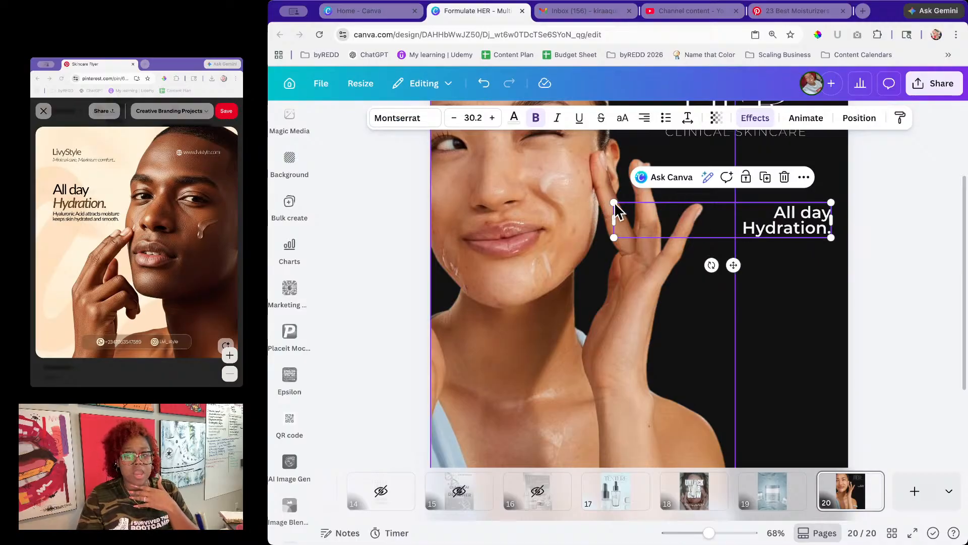
pyautogui.click(886, 248)
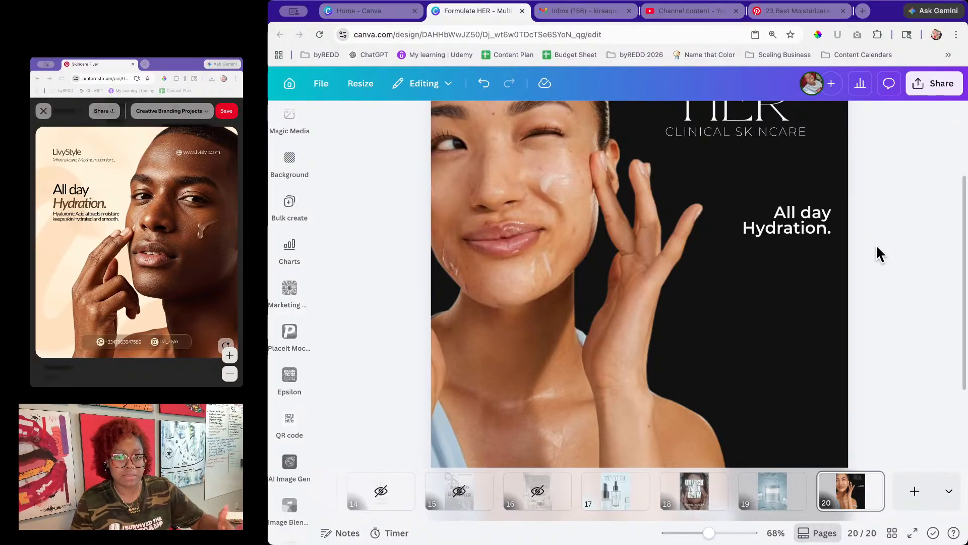
pyautogui.click(802, 226)
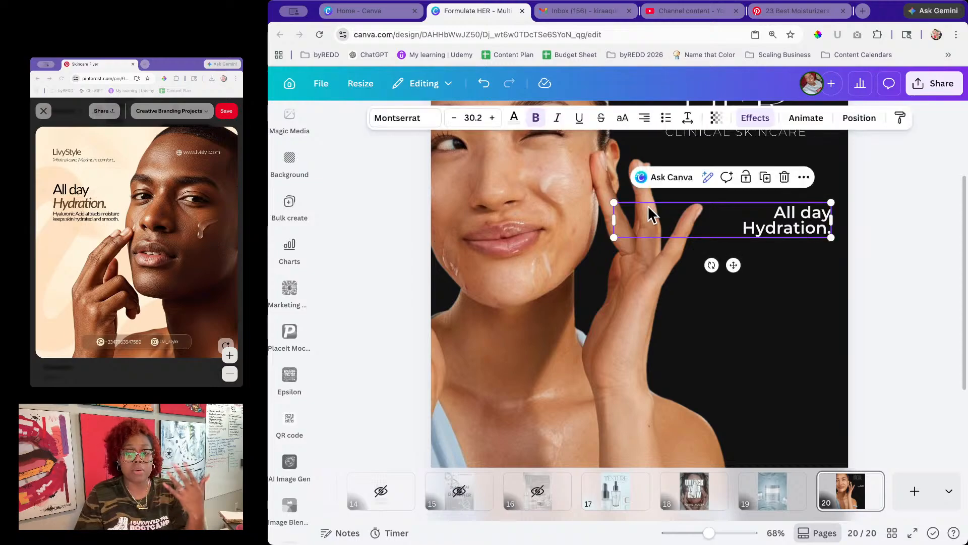
pyautogui.moveTo(614, 221); pyautogui.dragTo(676, 189)
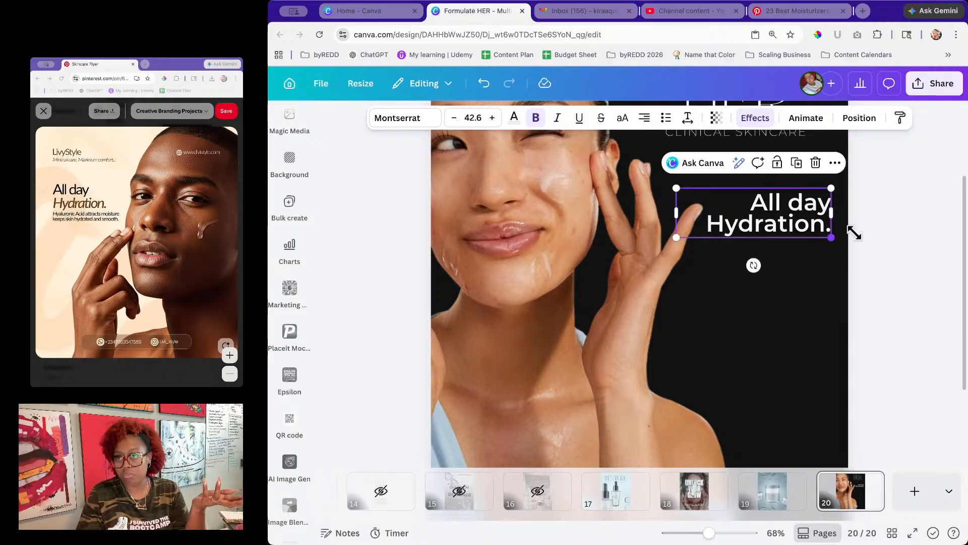
pyautogui.click(888, 242)
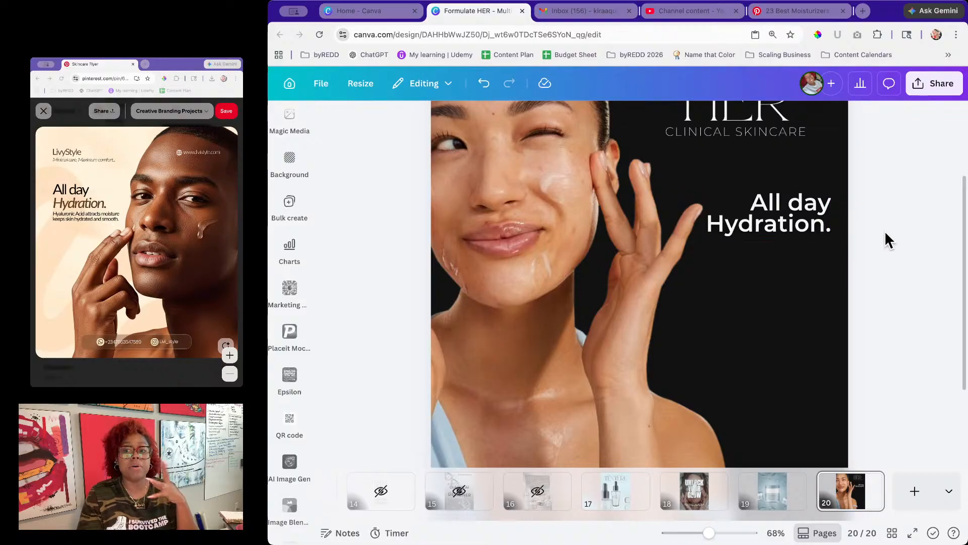
# Step: Italicize the word "Hydration." in the headline
pyautogui.click(790, 230)
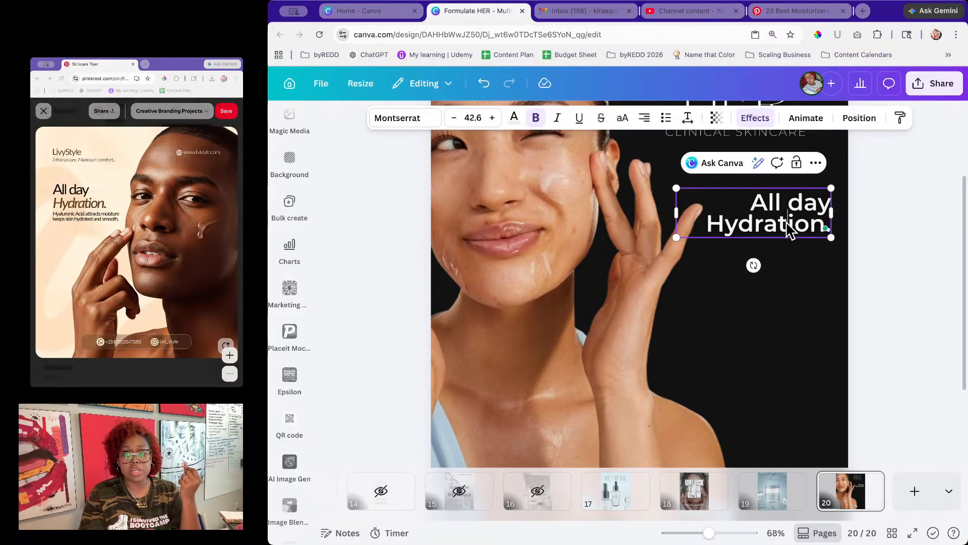
pyautogui.doubleClick(789, 227)
pyautogui.click(558, 119)
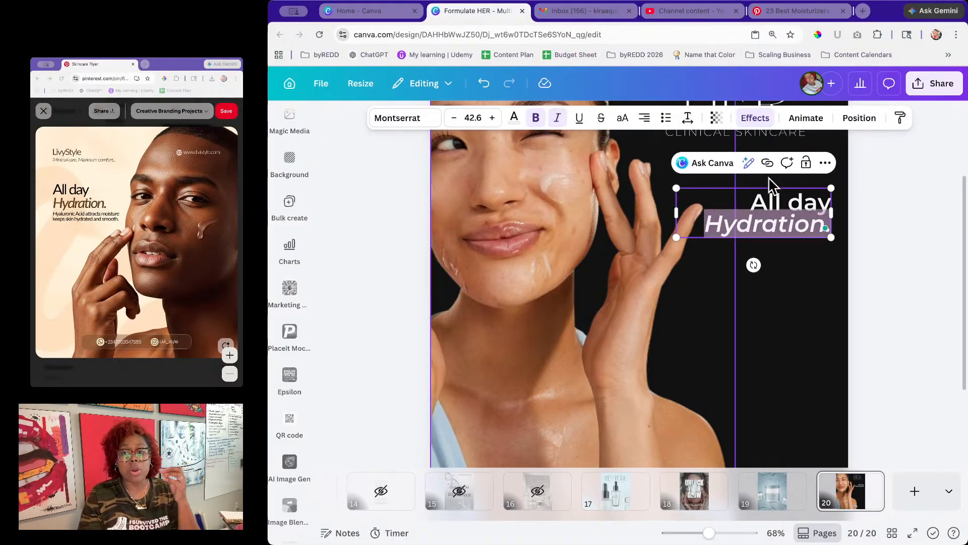
pyautogui.click(911, 242)
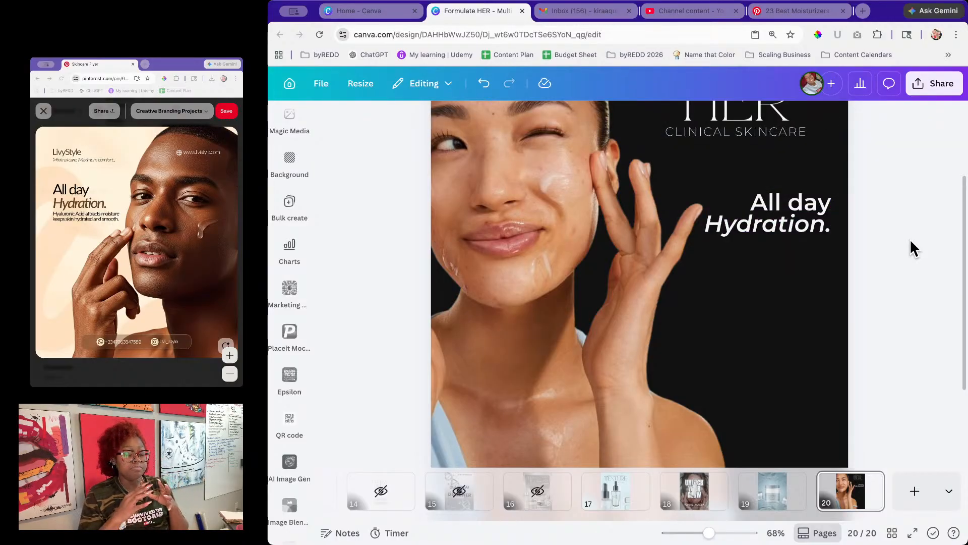
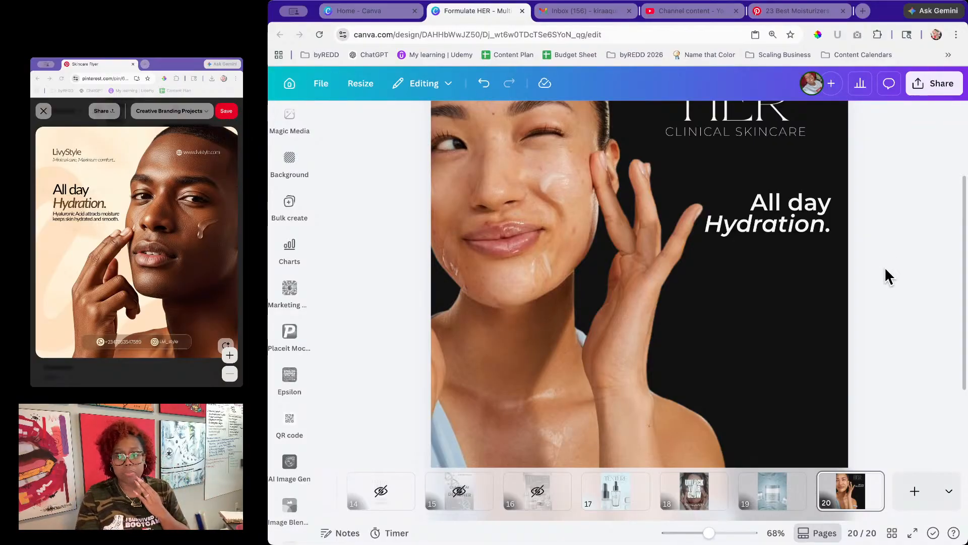
# Step: Move the Formulate HER logo closer to the page's right edge so it lines up with the headline
pyautogui.scroll(2, 885, 272)
pyautogui.click(745, 173)
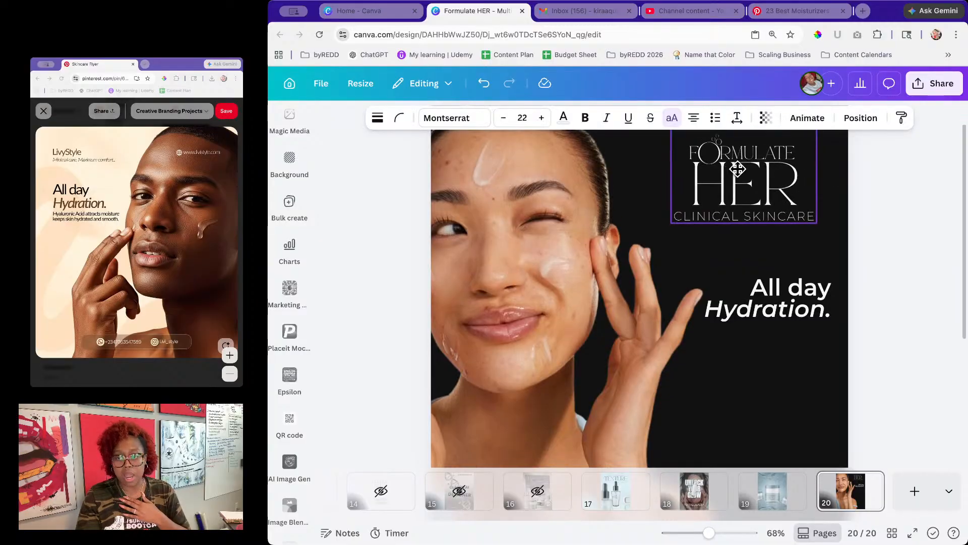
pyautogui.click(891, 253)
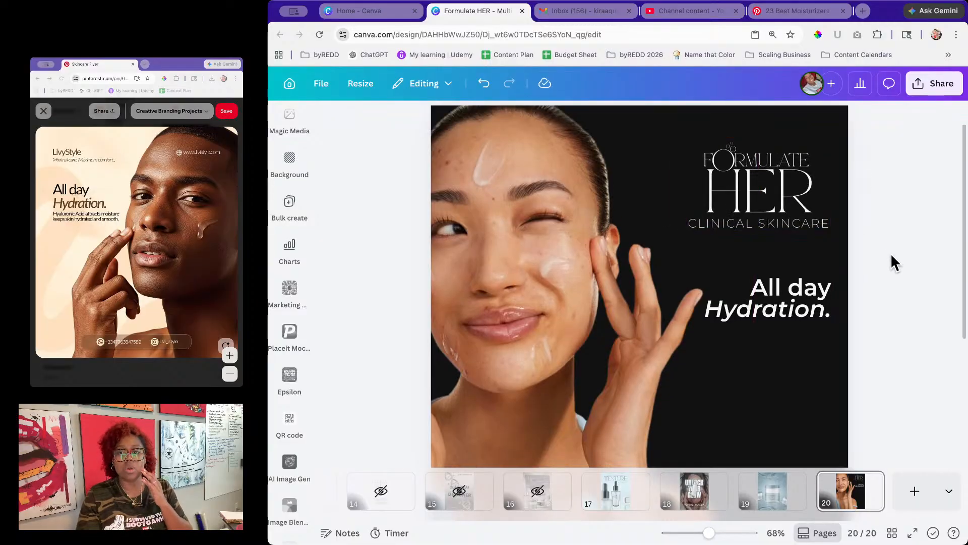
# Step: Shrink the hydration headline to size 39 and remove its closing period
pyautogui.click(782, 318)
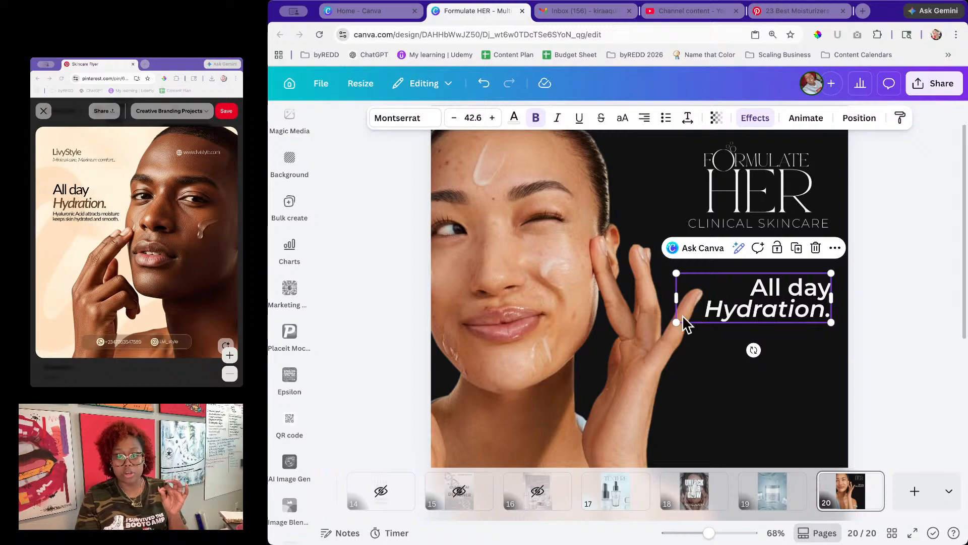
pyautogui.moveTo(676, 321); pyautogui.dragTo(689, 318)
pyautogui.click(908, 339)
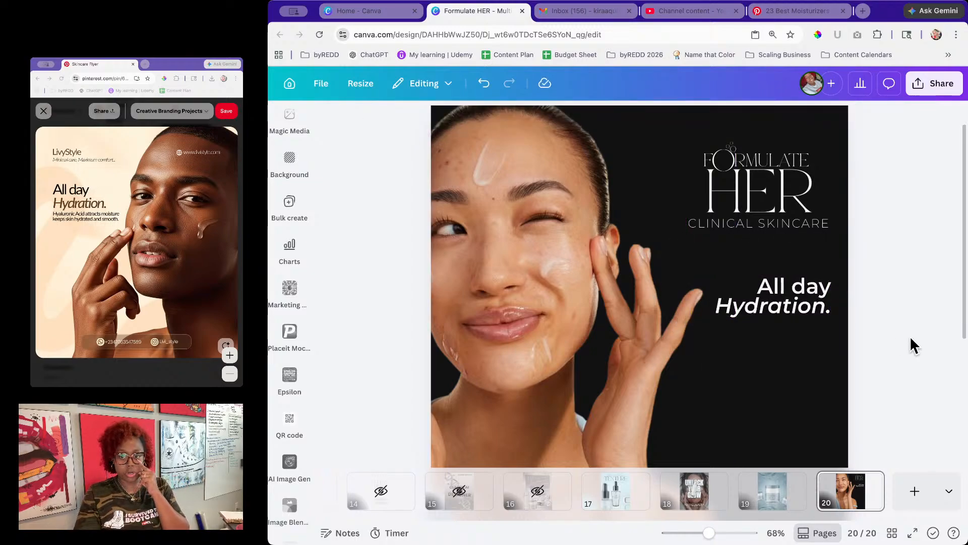
pyautogui.click(821, 307)
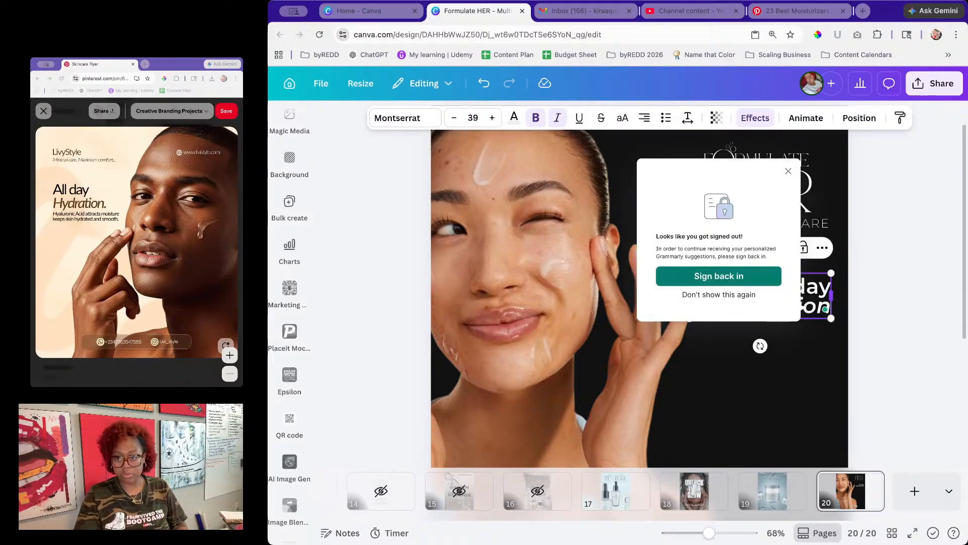
pyautogui.click(865, 300)
pyautogui.scroll(-2, 891, 328)
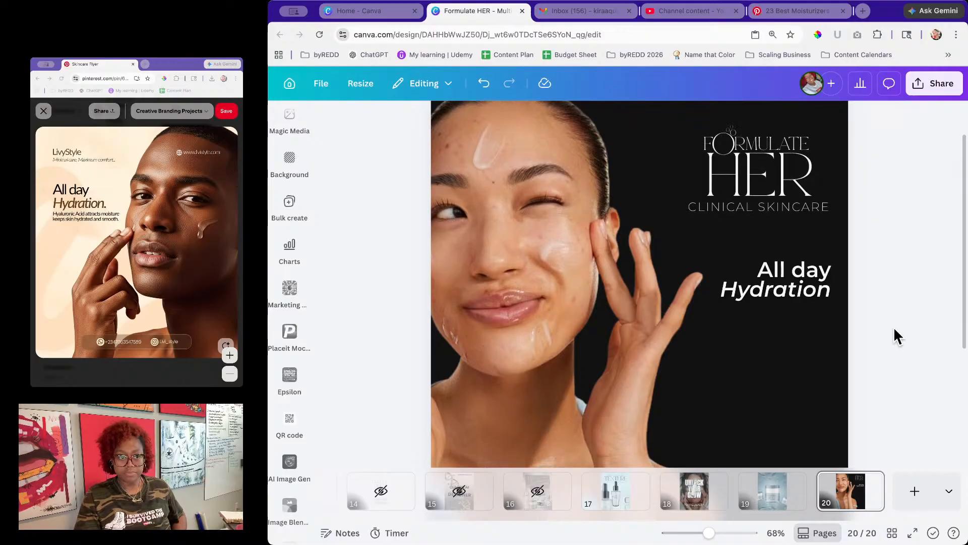
# Step: Duplicate the headline, place the copy directly beneath the original, and set its text to size 21
pyautogui.click(794, 255)
pyautogui.click(803, 219)
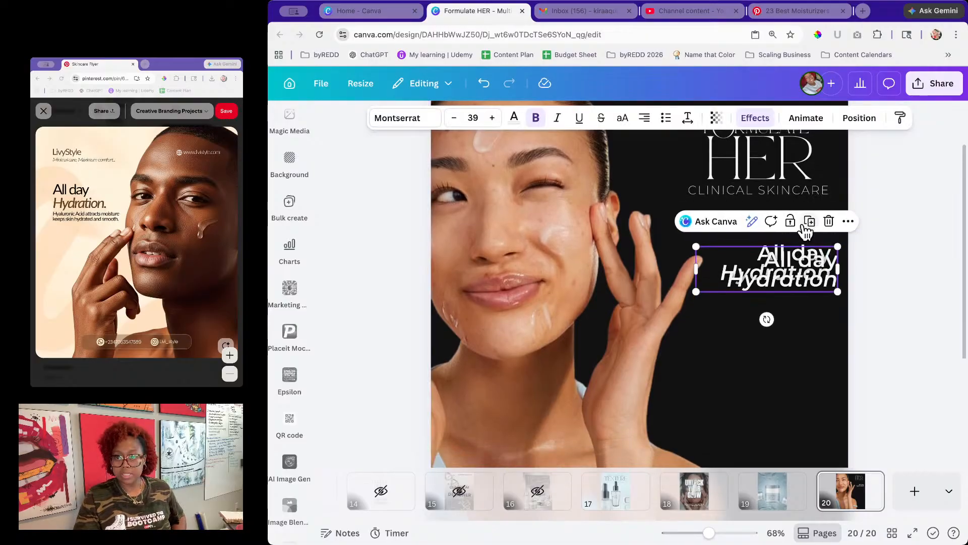
pyautogui.moveTo(791, 281); pyautogui.dragTo(785, 320)
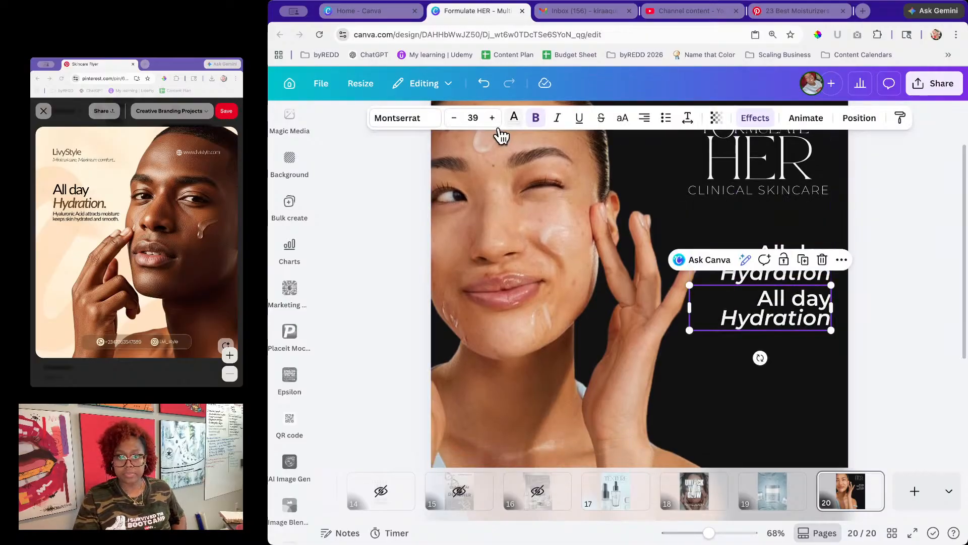
pyautogui.click(474, 118)
pyautogui.click(471, 319)
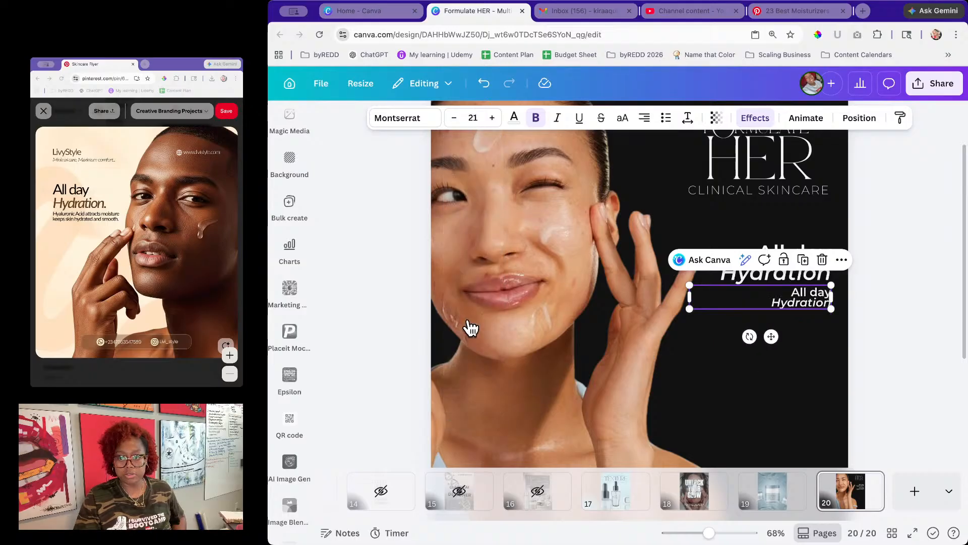
# Step: Change the small headline copy's font to Montserrat Regular
pyautogui.click(430, 118)
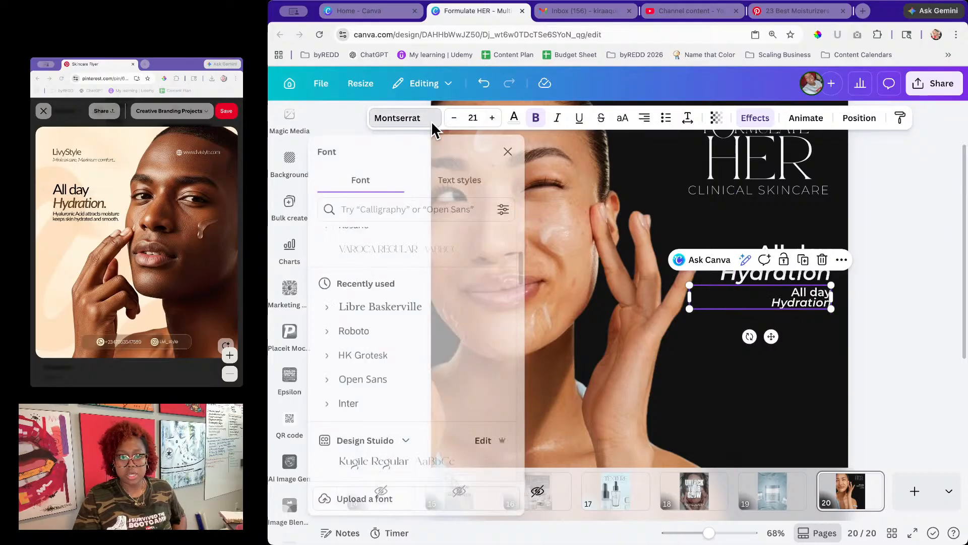
pyautogui.scroll(5, 360, 303)
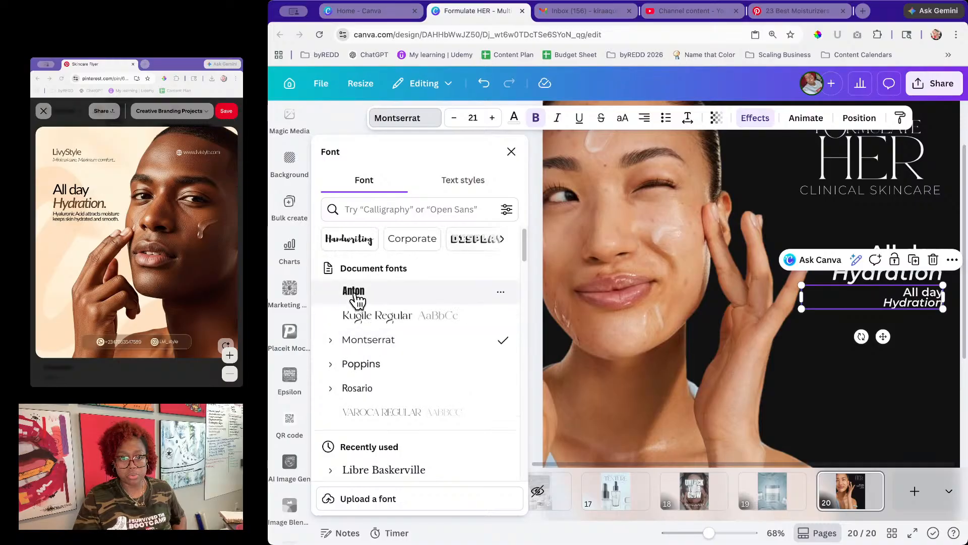
pyautogui.click(331, 341)
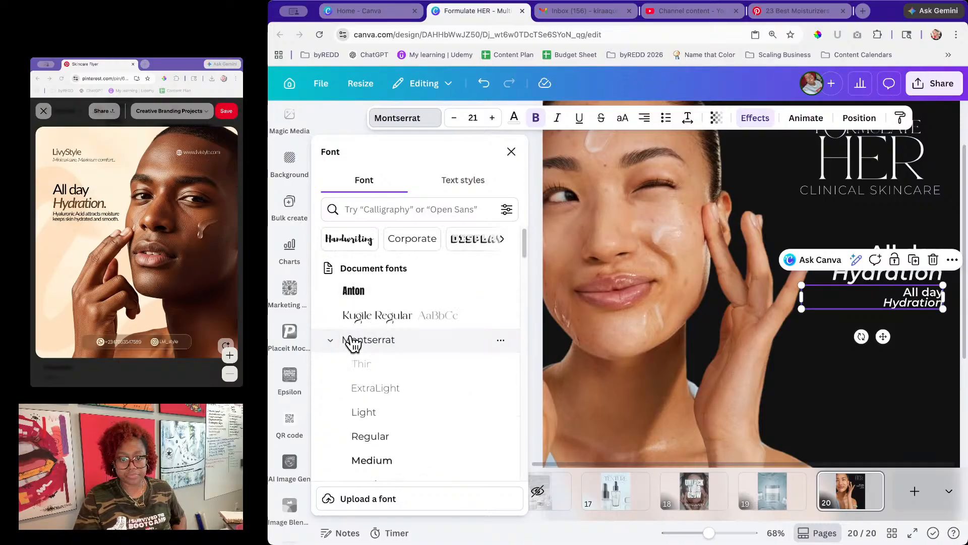
pyautogui.click(411, 437)
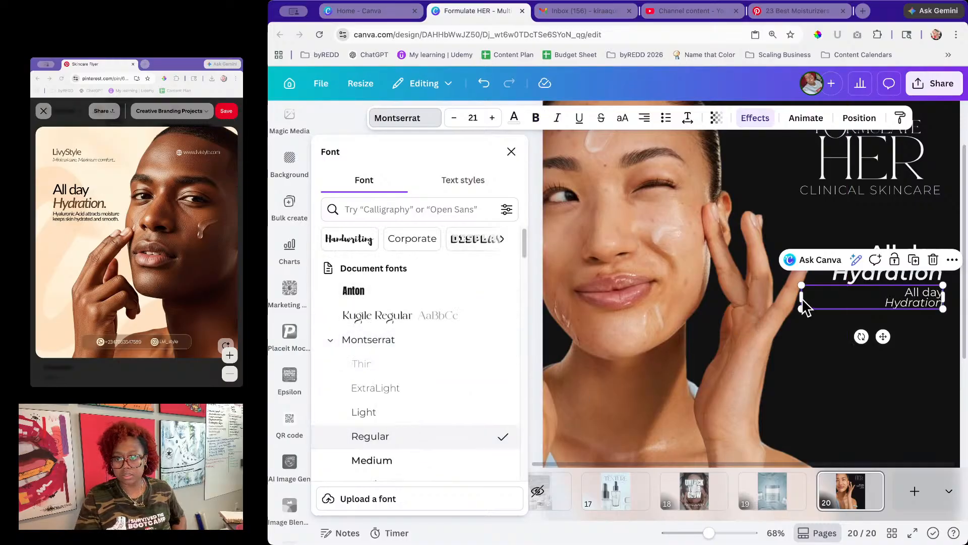
pyautogui.doubleClick(876, 306)
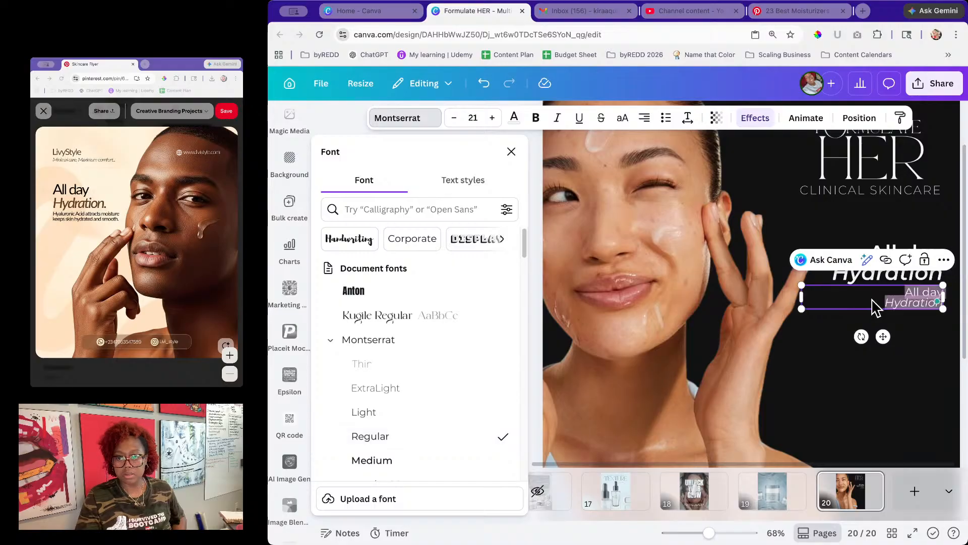
pyautogui.click(799, 400)
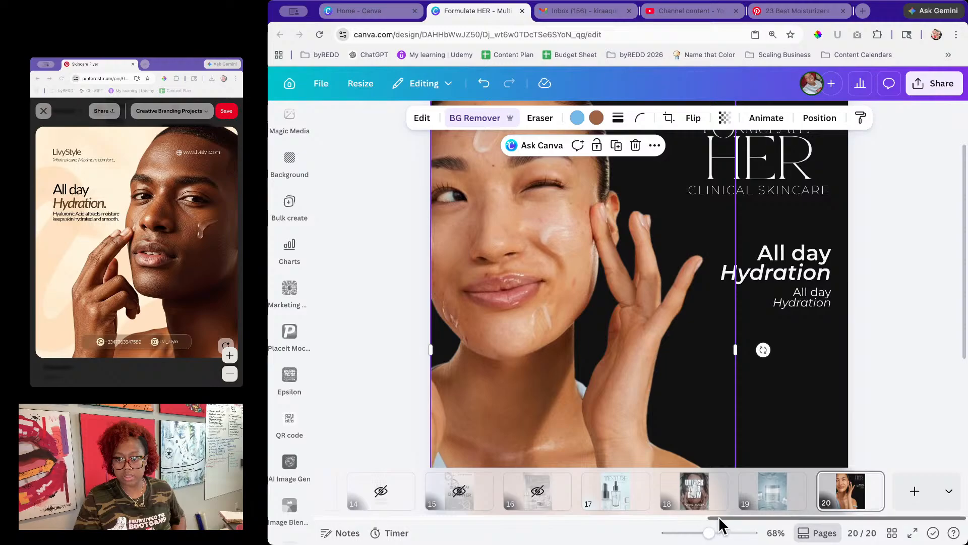
# Step: Review the product suite mockups on page 1 for product wording, and return to the flyer on page 20
pyautogui.moveTo(718, 517); pyautogui.dragTo(337, 512)
pyautogui.click(353, 498)
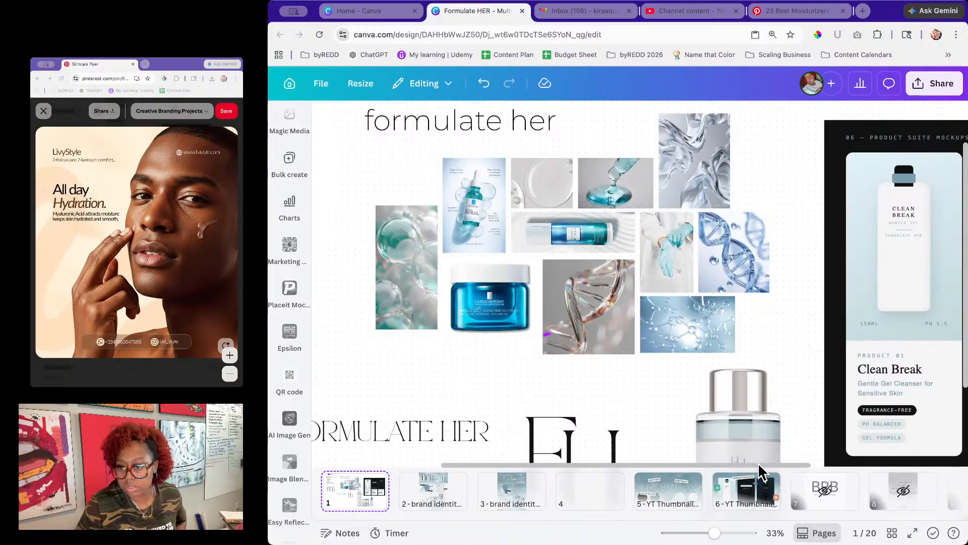
pyautogui.moveTo(747, 461); pyautogui.dragTo(851, 467)
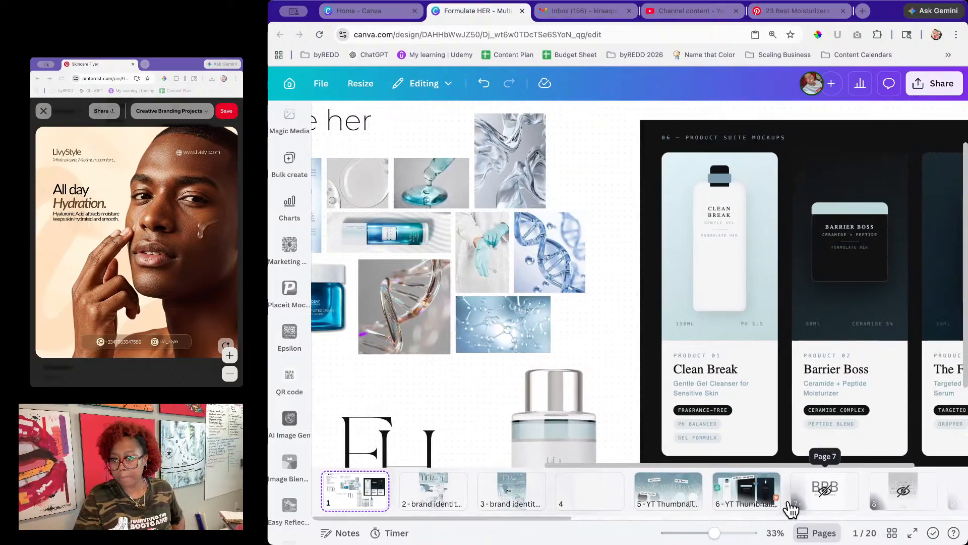
pyautogui.moveTo(541, 516); pyautogui.dragTo(939, 521)
pyautogui.click(862, 497)
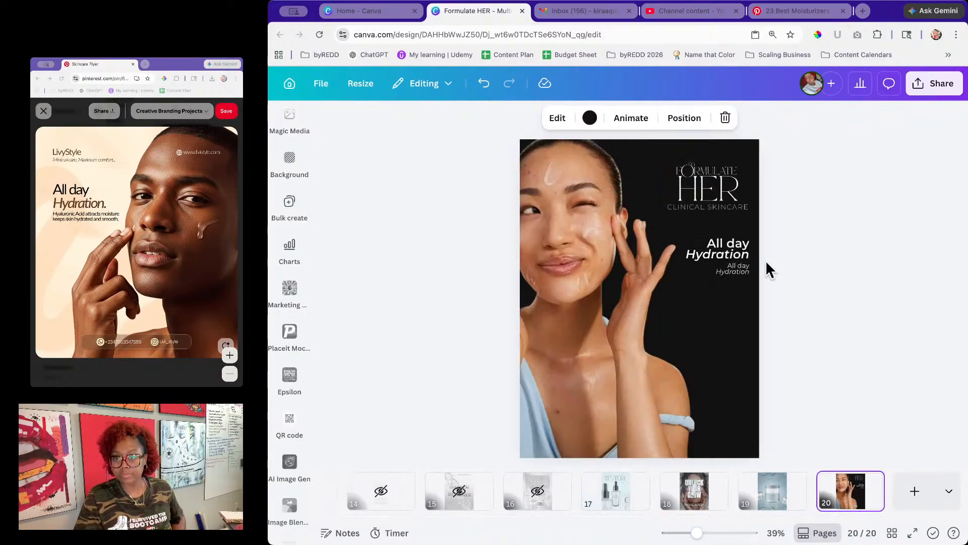
# Step: Replace the small text beneath the headline with "Ceremide & Peptides that attracts moisture and keeps skin hydrated and smooth"
pyautogui.click(734, 273)
pyautogui.press('BackSpace')
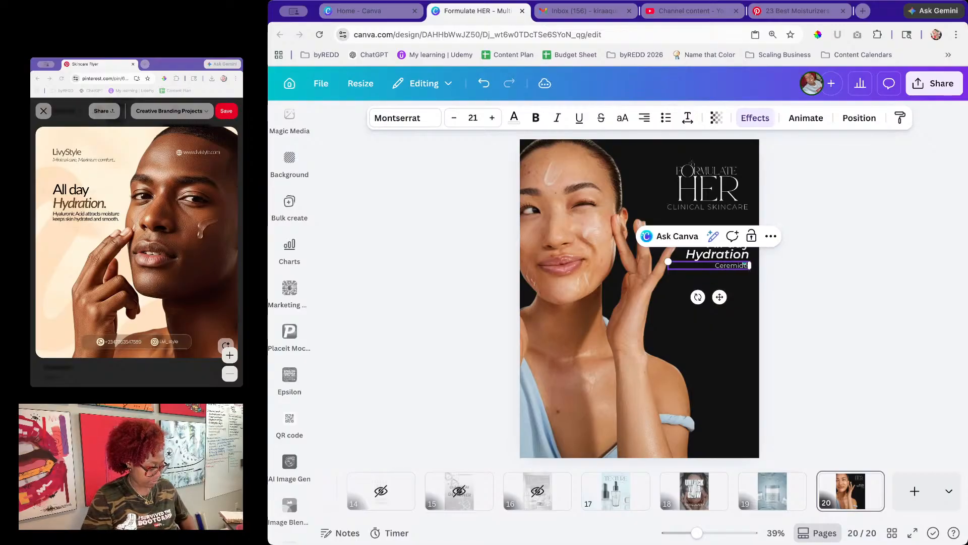
pyautogui.write('Ceremide & Peptides to')
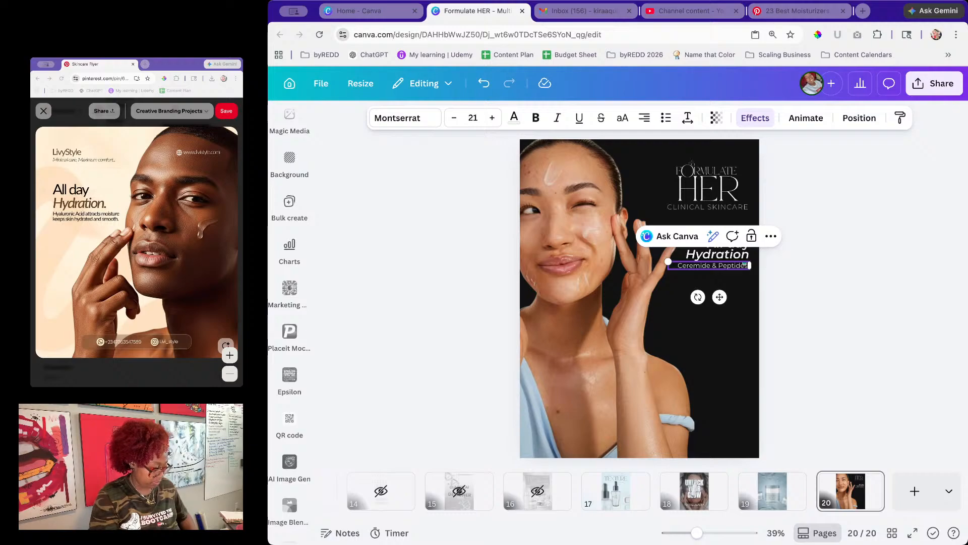
pyautogui.write('at')
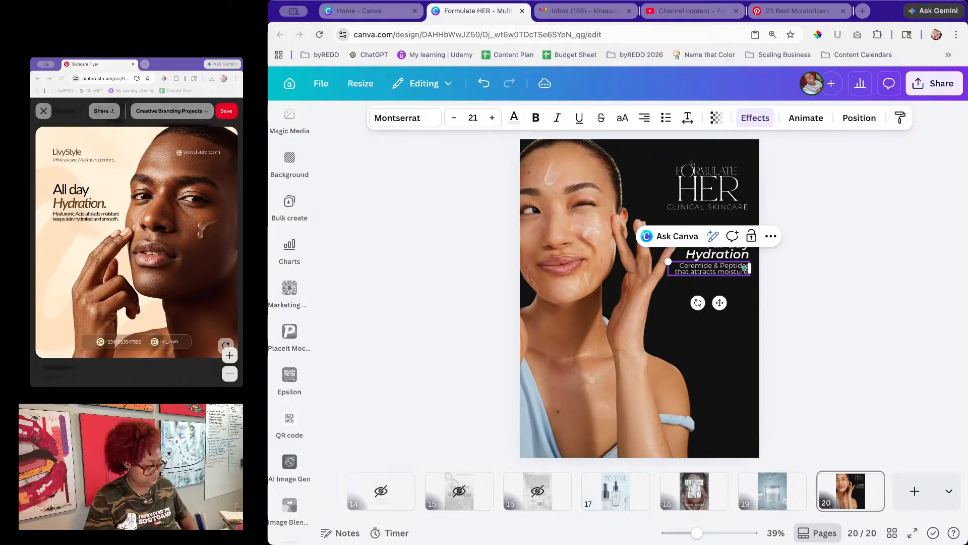
pyautogui.write(' and keep')
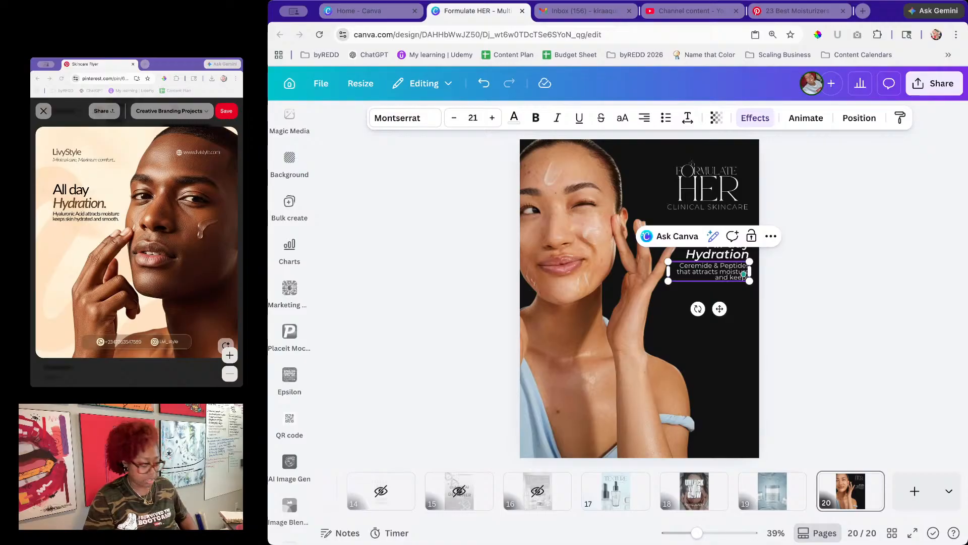
pyautogui.write('drated')
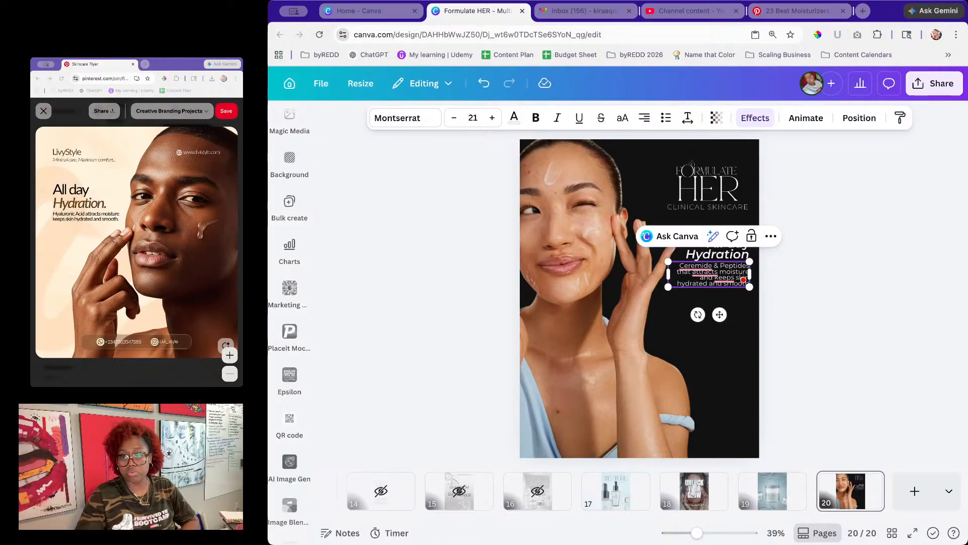
pyautogui.press('Escape')
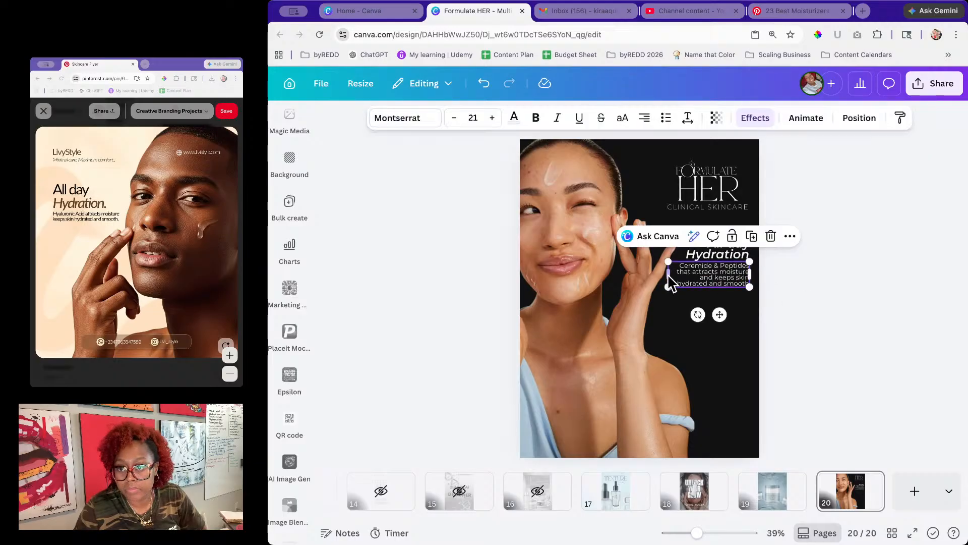
# Step: Narrow the description's text box from its left side so the text clears the model's fingers
pyautogui.click(787, 293)
pyautogui.click(722, 284)
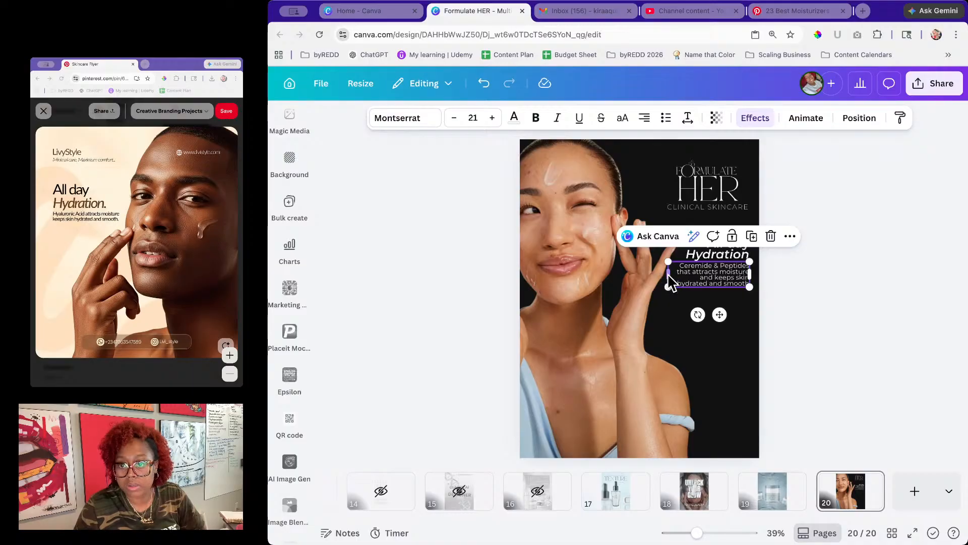
pyautogui.moveTo(668, 275)
pyautogui.mouseDown()
pyautogui.moveTo(657, 274)
pyautogui.moveTo(683, 286)
pyautogui.mouseUp()
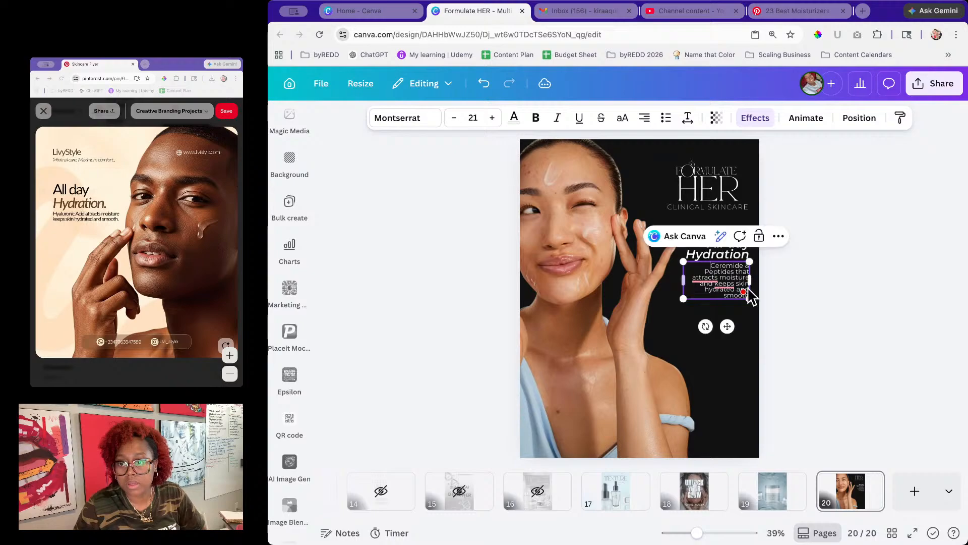
pyautogui.click(823, 306)
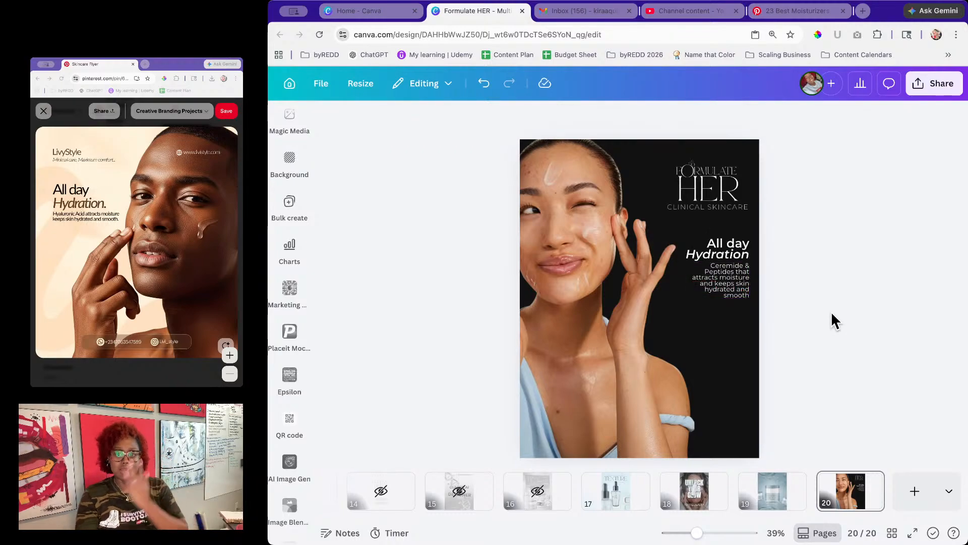
# Step: Add the rounded square from the recently used elements to the flyer on page 20
pyautogui.moveTo(696, 533); pyautogui.dragTo(705, 536)
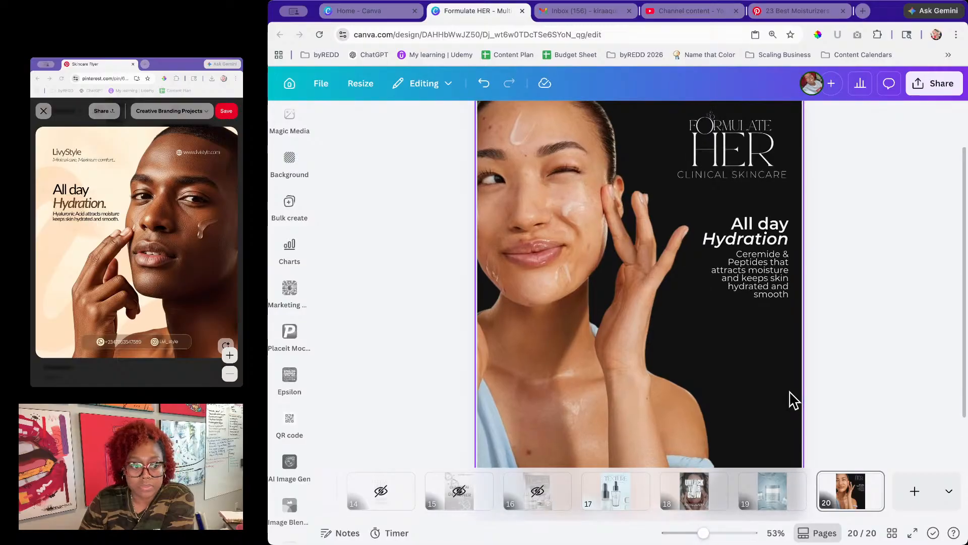
pyautogui.scroll(-3, 794, 401)
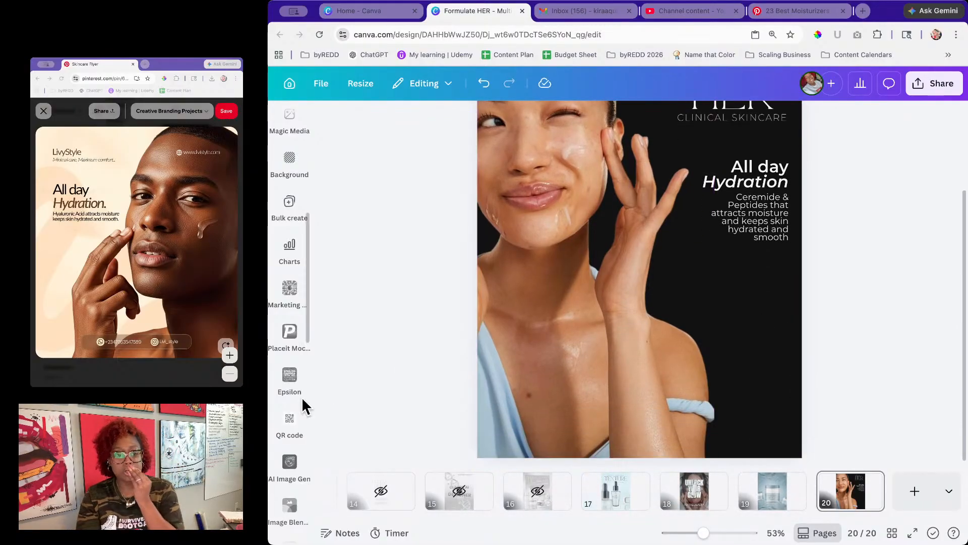
pyautogui.click(156, 343)
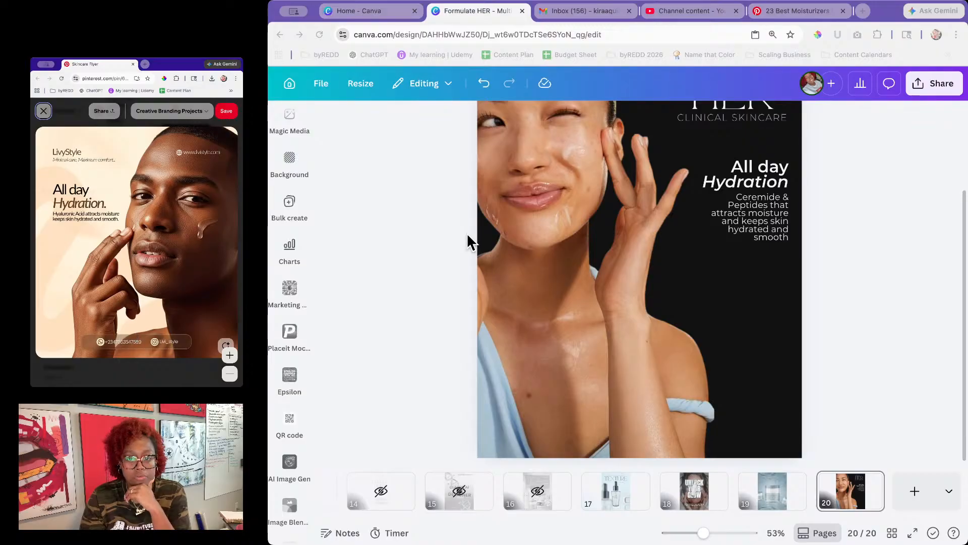
pyautogui.click(620, 499)
pyautogui.click(616, 496)
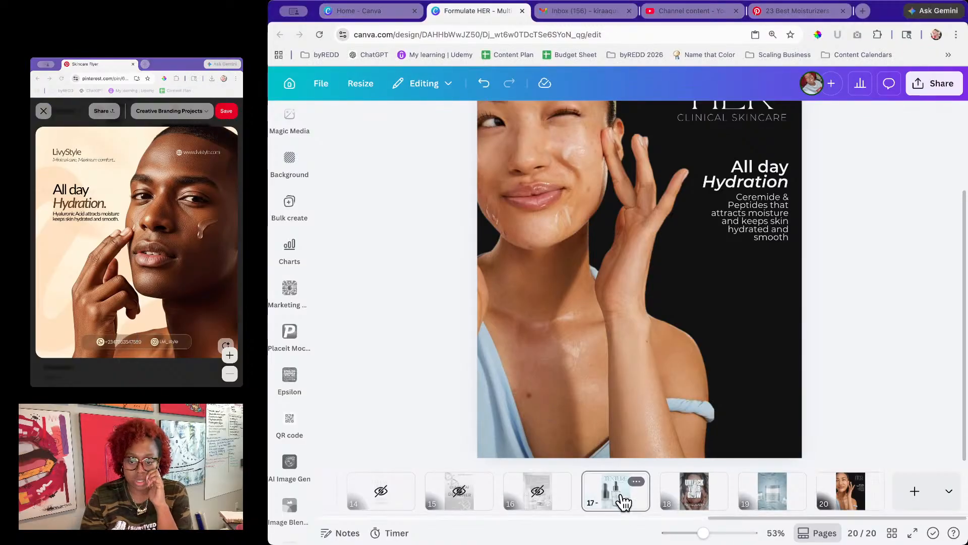
pyautogui.click(838, 504)
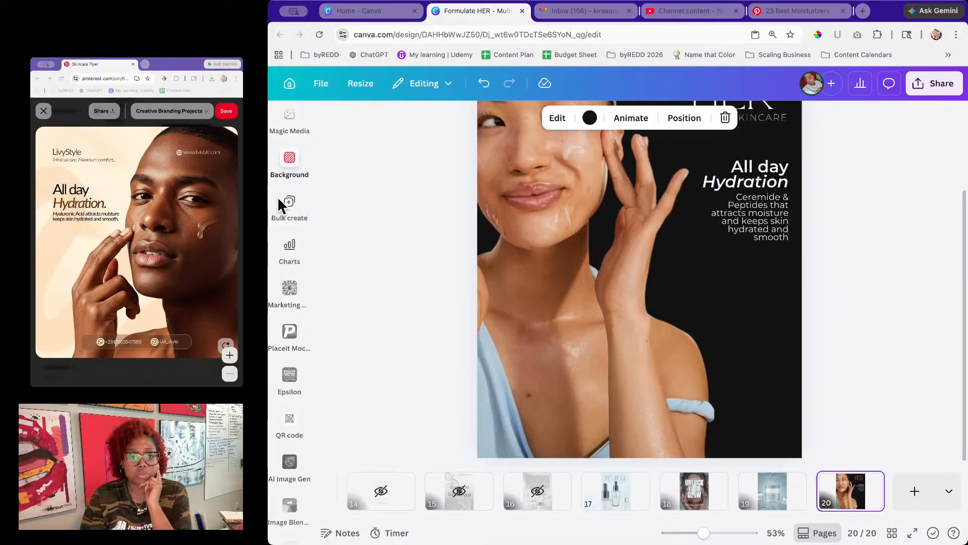
pyautogui.scroll(3, 281, 204)
pyautogui.click(290, 204)
pyautogui.click(288, 170)
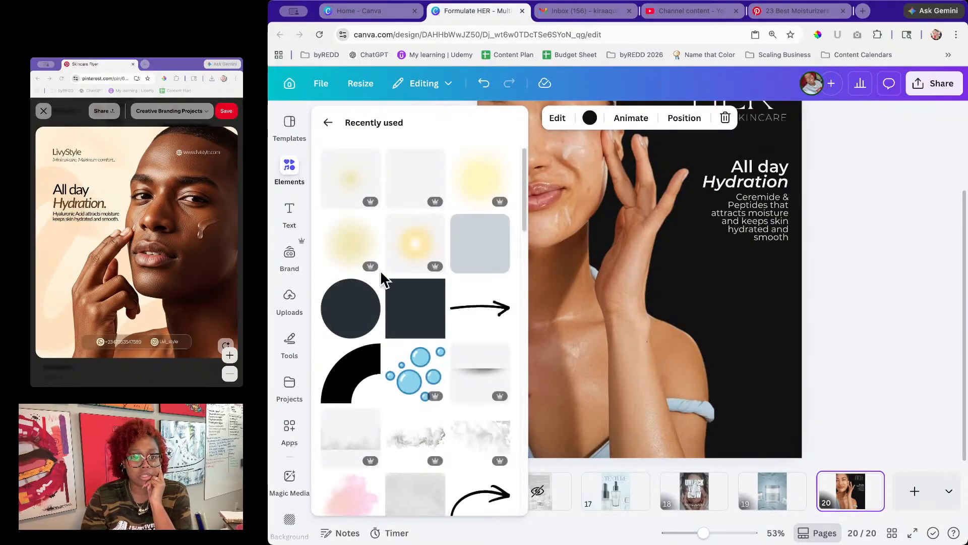
pyautogui.click(477, 261)
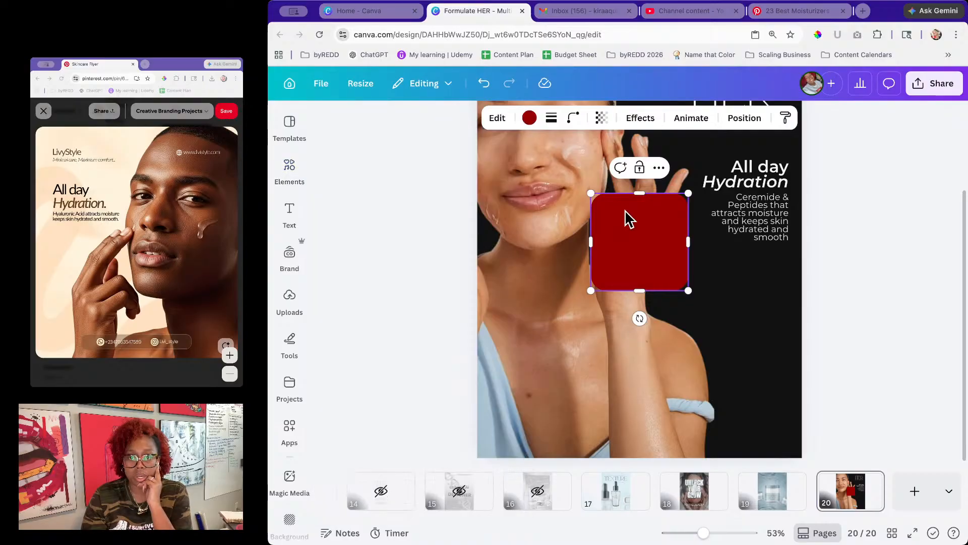
# Step: Flatten the rounded square into a slim horizontal bar and adjust its corner rounding to suit
pyautogui.click(574, 118)
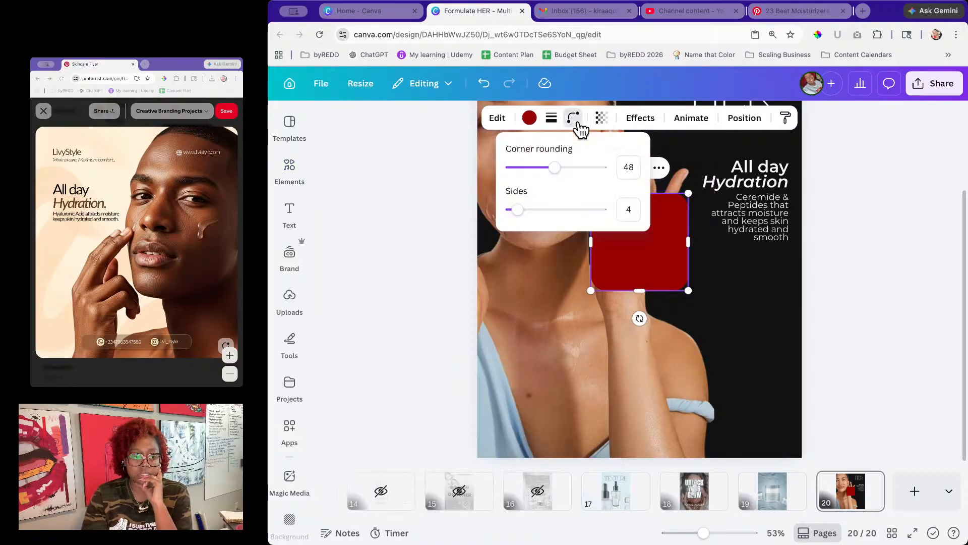
pyautogui.moveTo(557, 172); pyautogui.dragTo(575, 174)
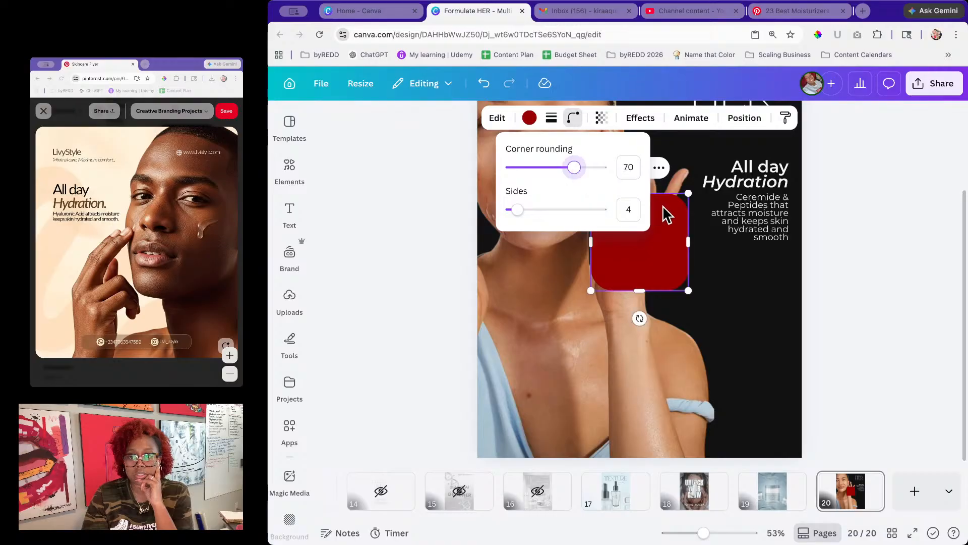
pyautogui.click(669, 213)
pyautogui.moveTo(637, 193); pyautogui.dragTo(628, 258)
pyautogui.click(573, 118)
pyautogui.moveTo(574, 168); pyautogui.dragTo(533, 188)
pyautogui.click(807, 317)
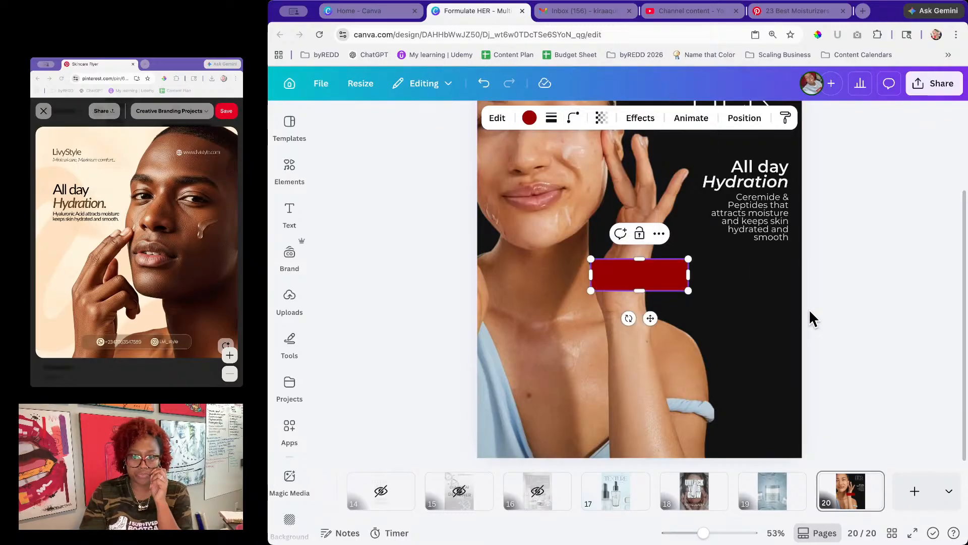
pyautogui.click(718, 299)
# Step: Widen the bar toward the left and fill it with the pale silver-blue gradient from the document colors
pyautogui.click(674, 280)
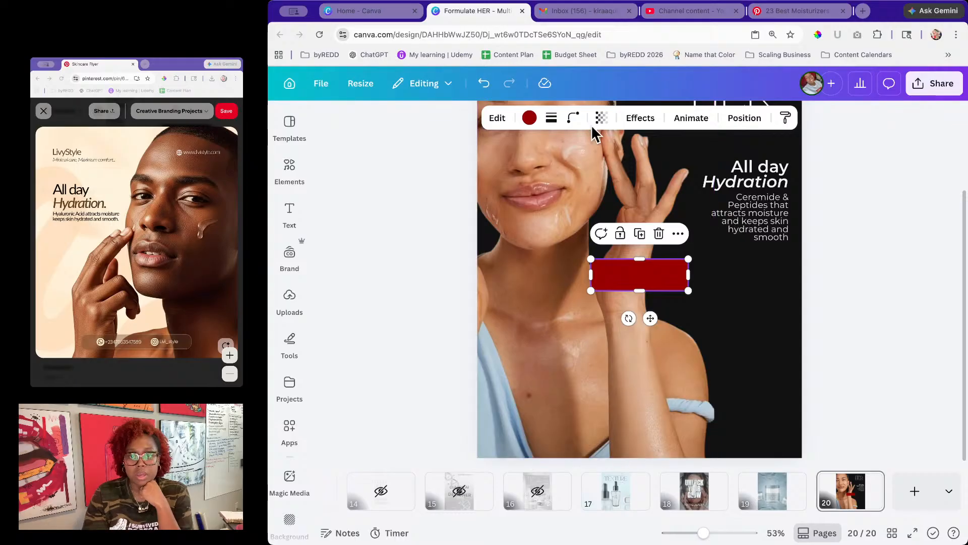
pyautogui.click(530, 118)
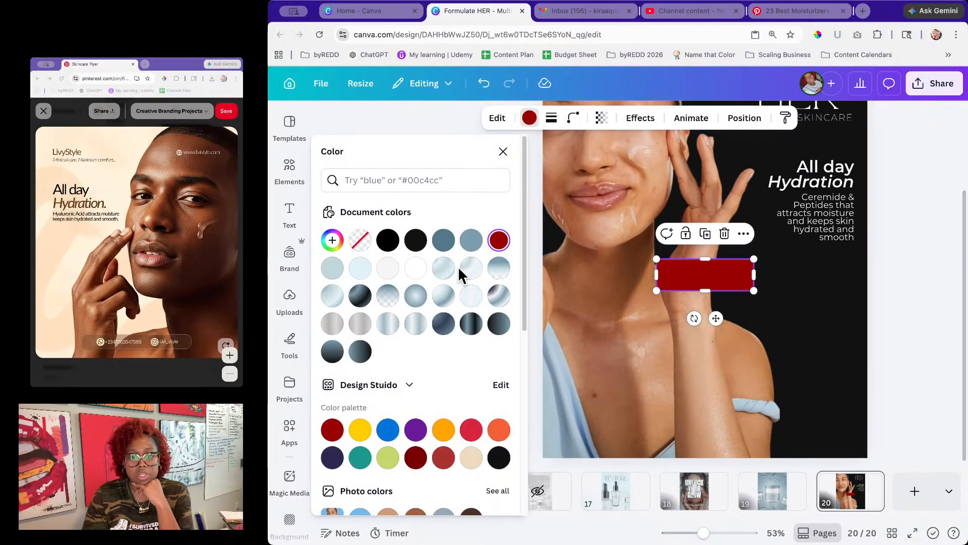
pyautogui.click(471, 324)
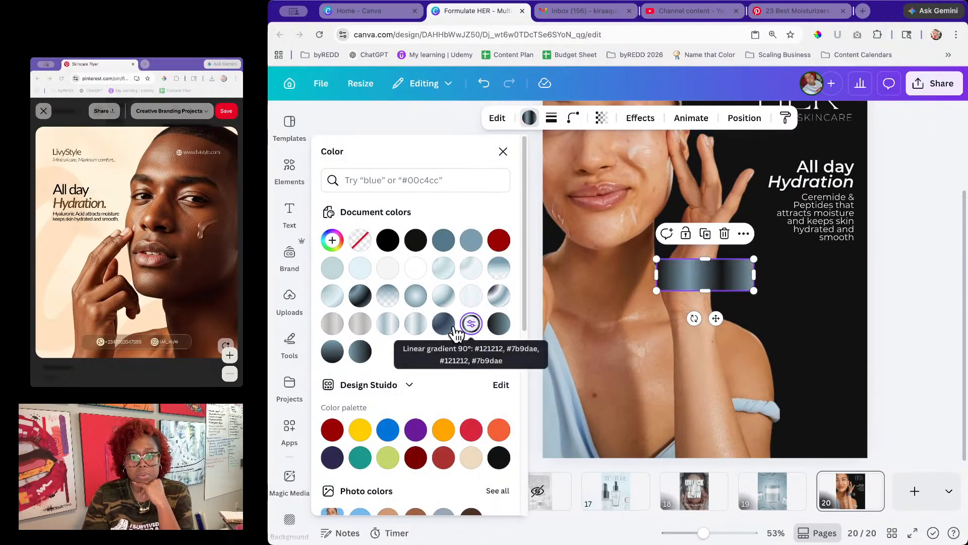
pyautogui.click(361, 299)
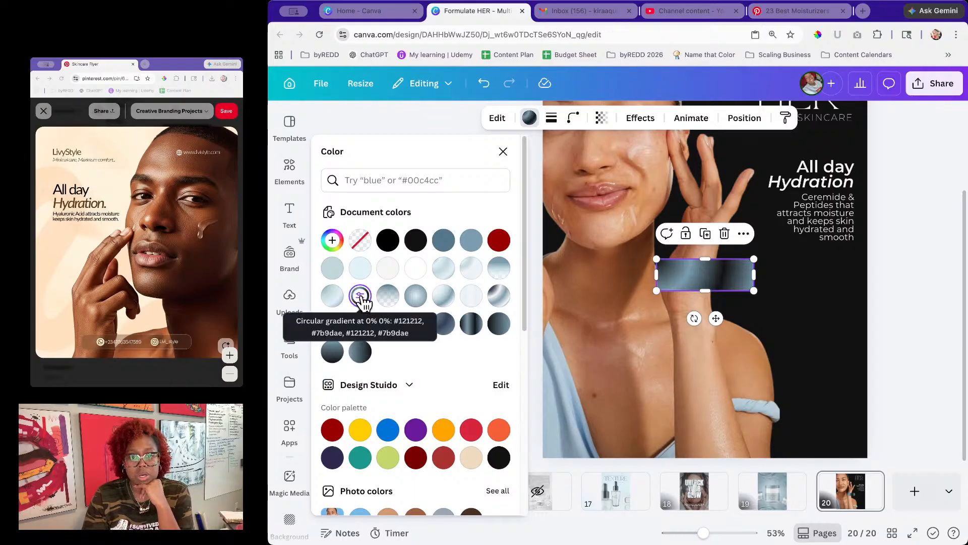
pyautogui.click(497, 300)
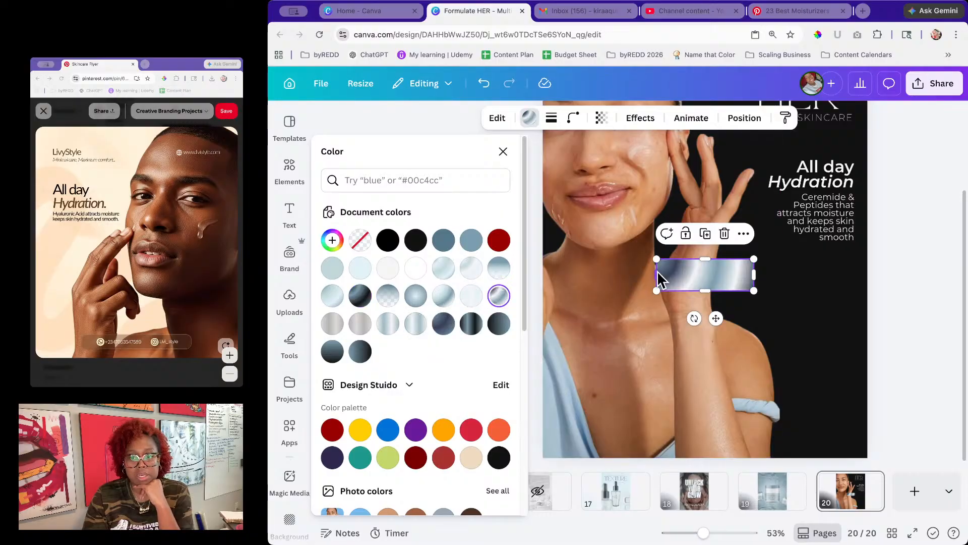
pyautogui.moveTo(653, 275); pyautogui.dragTo(602, 279)
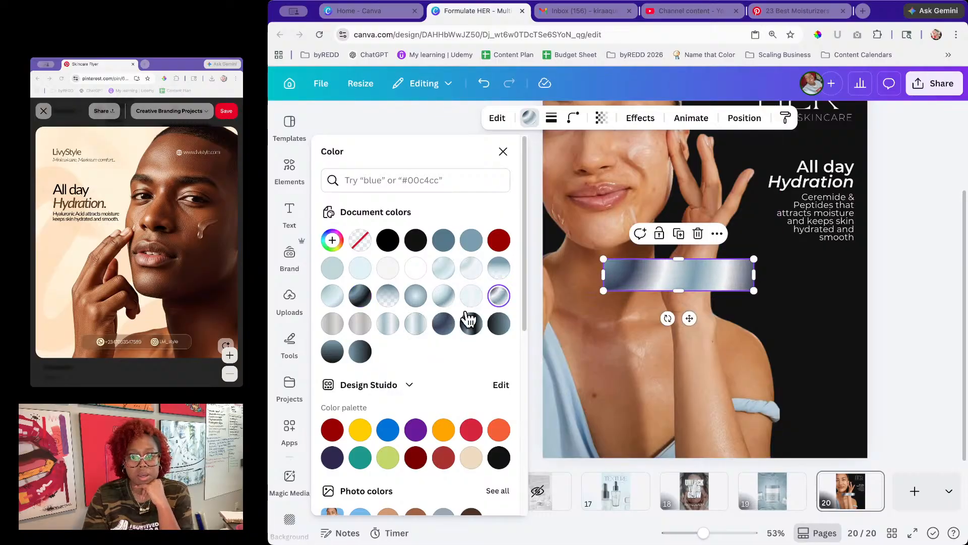
pyautogui.click(451, 304)
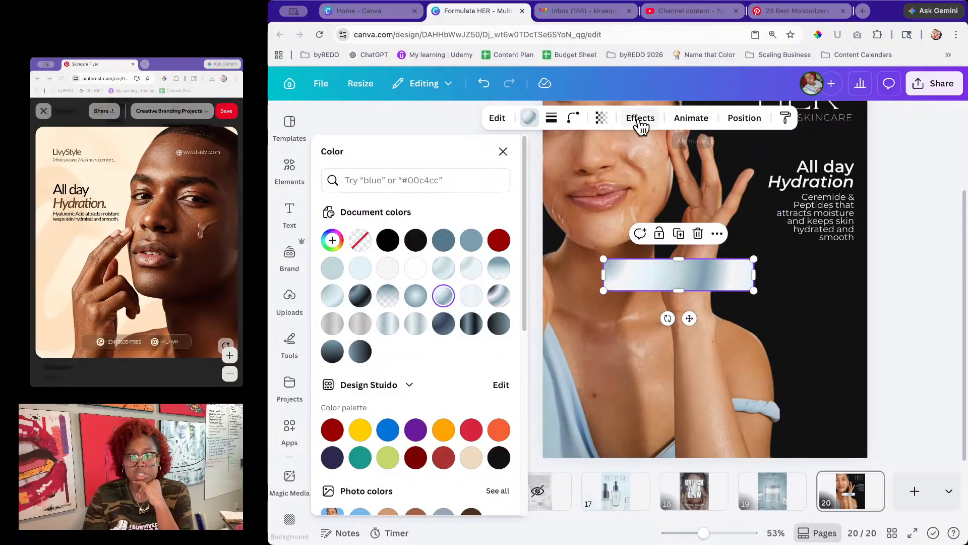
# Step: Make the gradient bar semi-transparent and move it near the flyer's lower edge, across the model's arm
pyautogui.click(601, 117)
pyautogui.moveTo(612, 173); pyautogui.dragTo(598, 176)
pyautogui.click(815, 281)
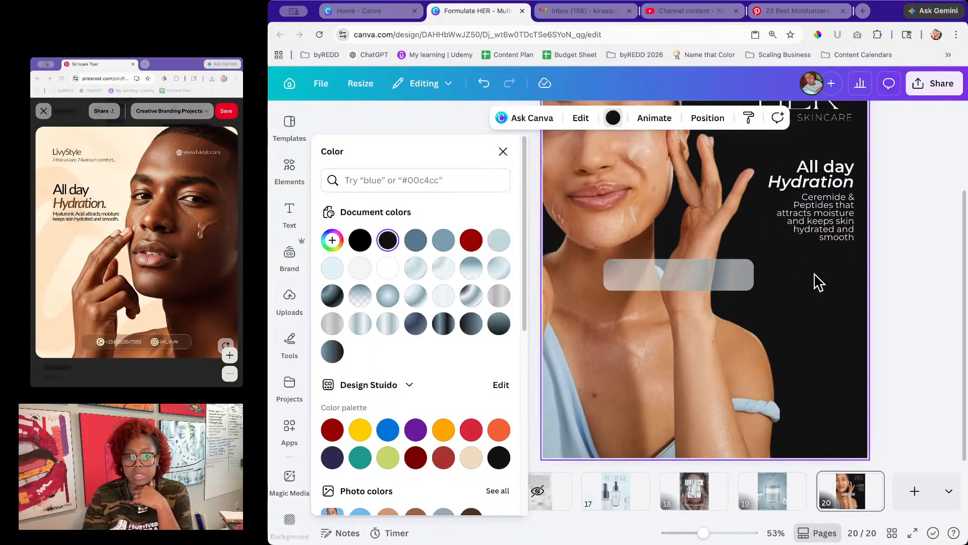
pyautogui.moveTo(696, 274); pyautogui.dragTo(724, 416)
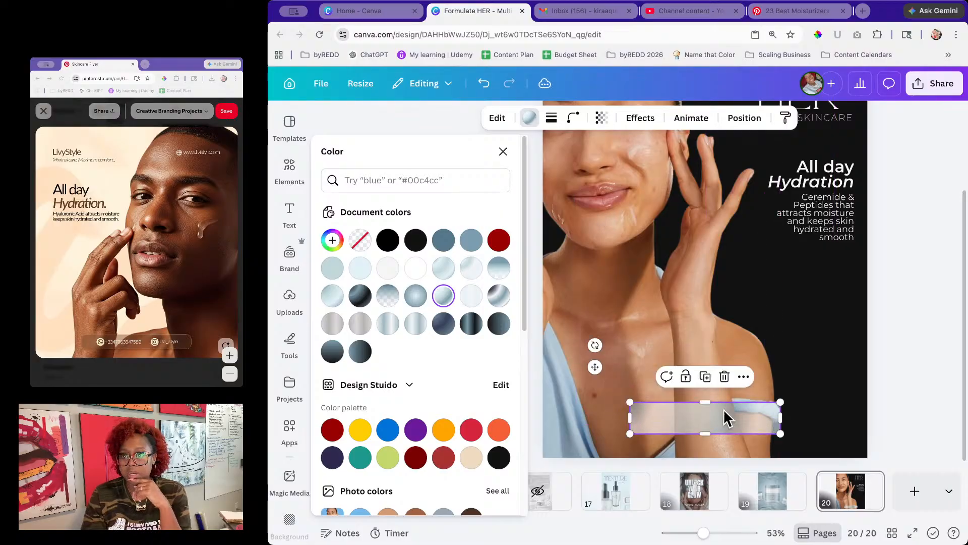
pyautogui.click(808, 201)
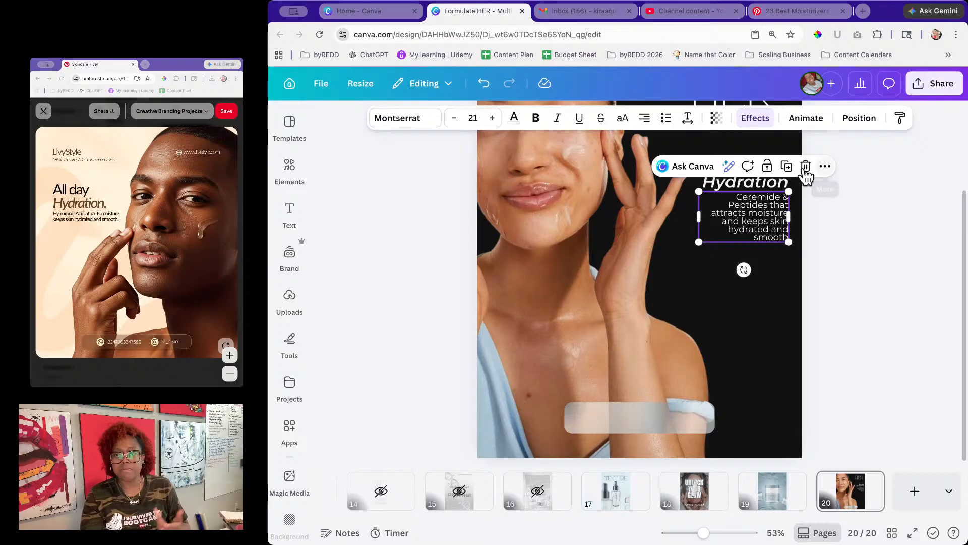
pyautogui.click(787, 167)
pyautogui.moveTo(767, 220); pyautogui.dragTo(761, 296)
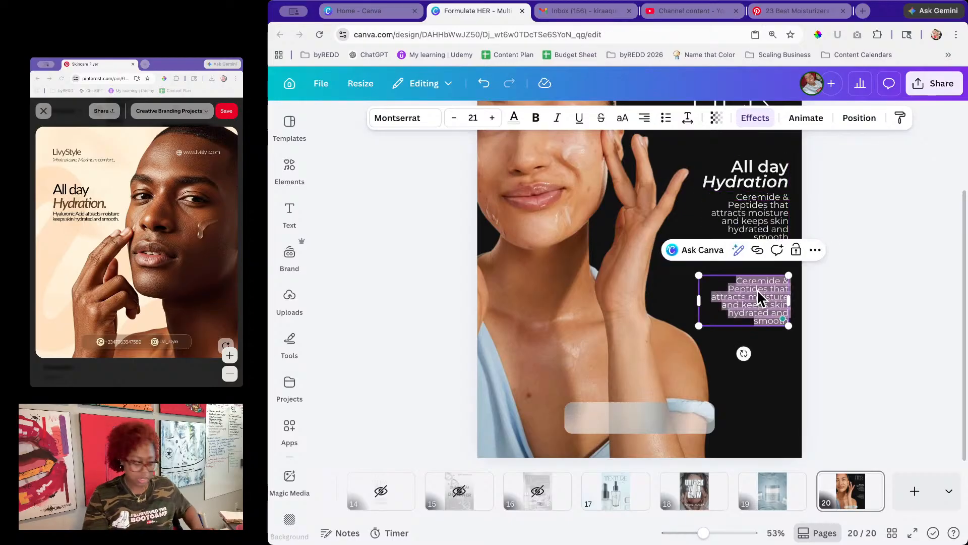
pyautogui.write('formu')
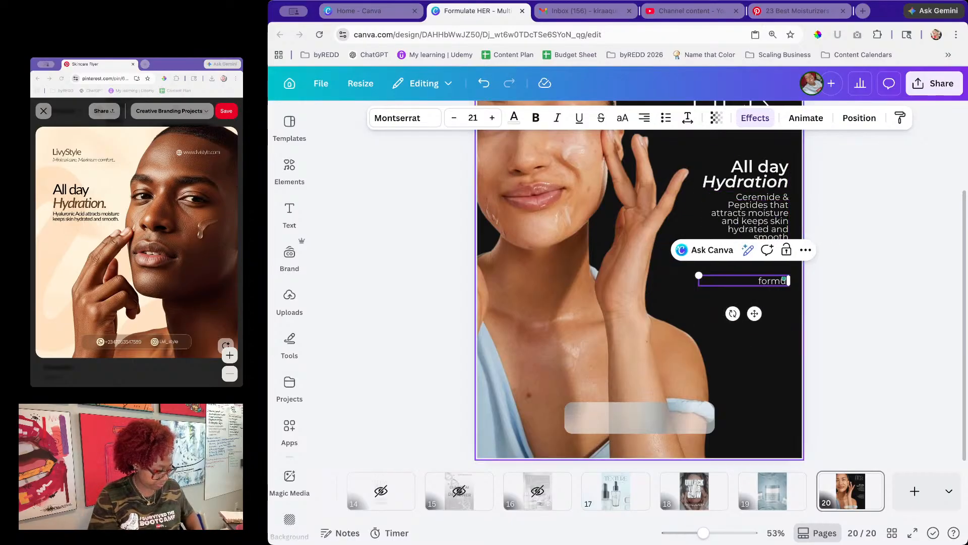
pyautogui.write('lateher.com')
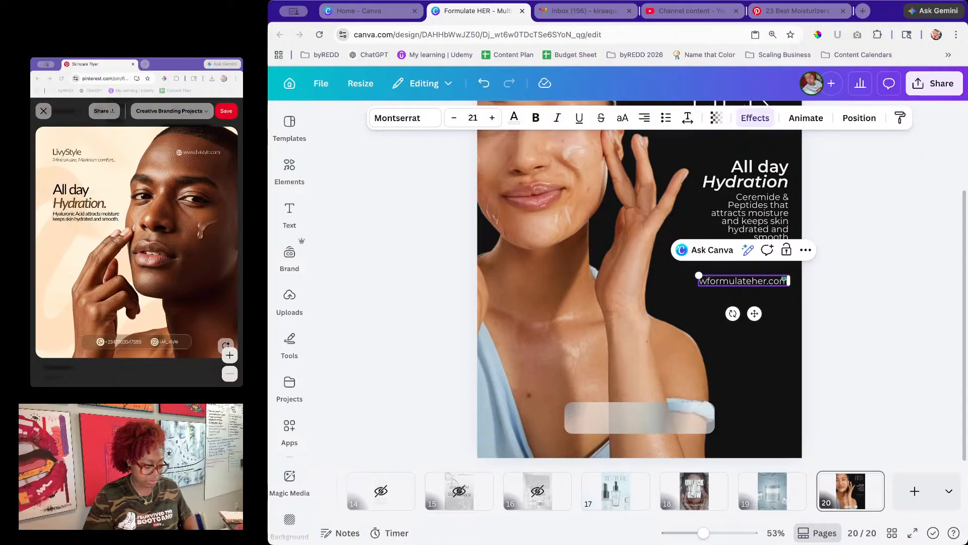
pyautogui.write('ww.')
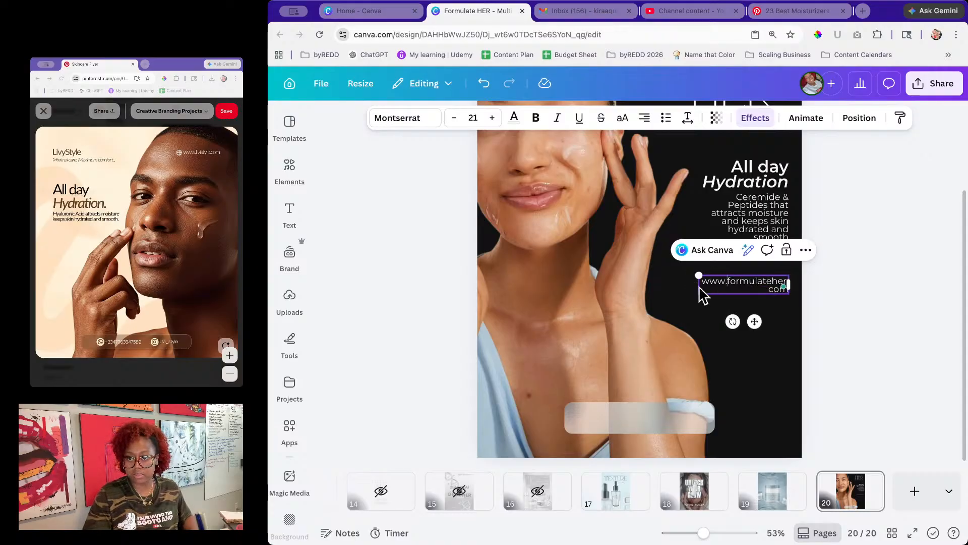
# Step: Widen the web address's text box toward the left so it fits one line, and center its text
pyautogui.moveTo(695, 284); pyautogui.dragTo(619, 282)
pyautogui.click(645, 121)
pyautogui.click(650, 122)
pyautogui.click(652, 122)
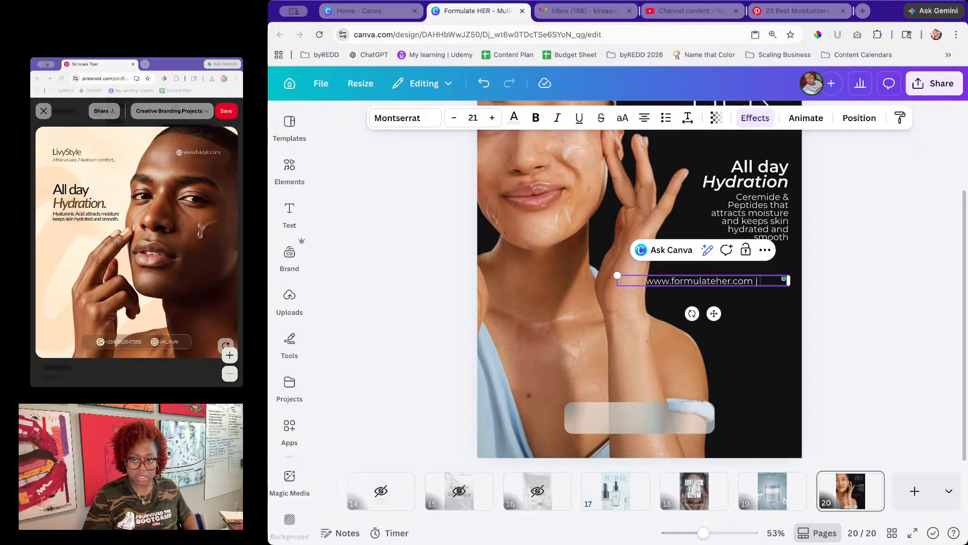
pyautogui.write('| @fo')
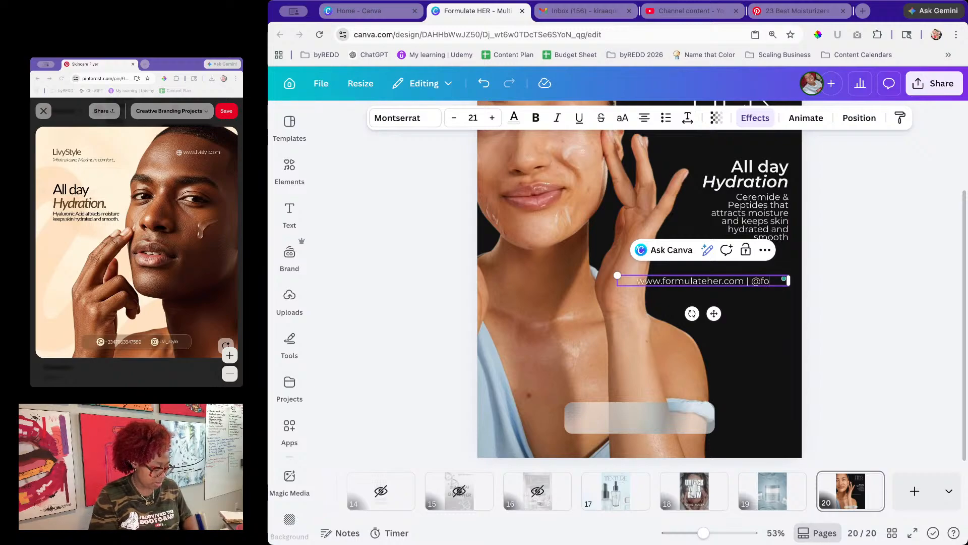
pyautogui.write('rmulateHER')
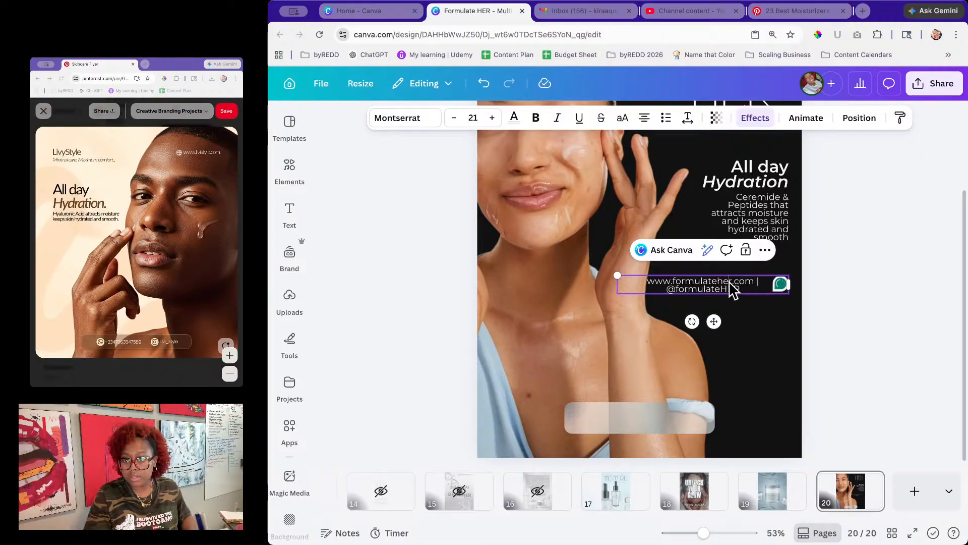
pyautogui.press('BackSpace')
pyautogui.press('BackSpace')
pyautogui.press('BackSpace')
pyautogui.write('HE')
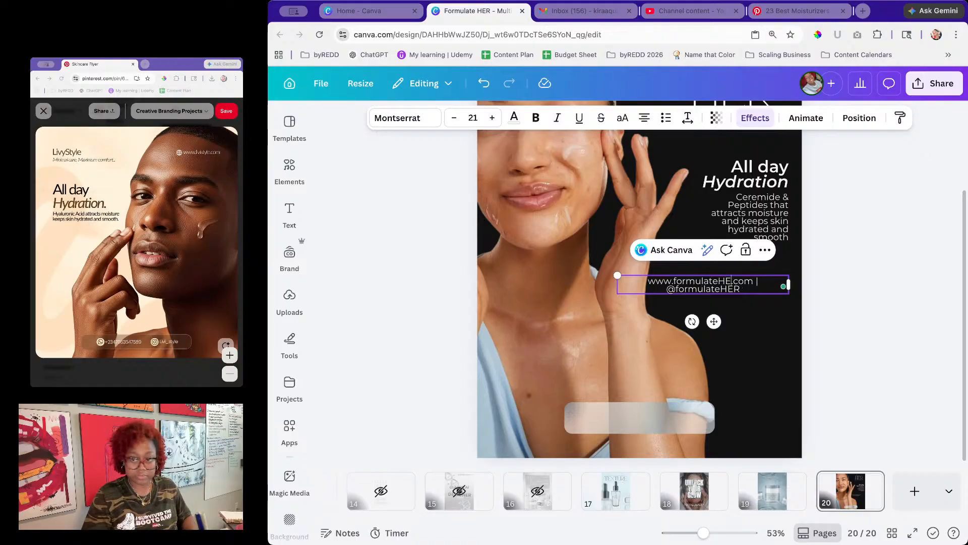
pyautogui.write('R')
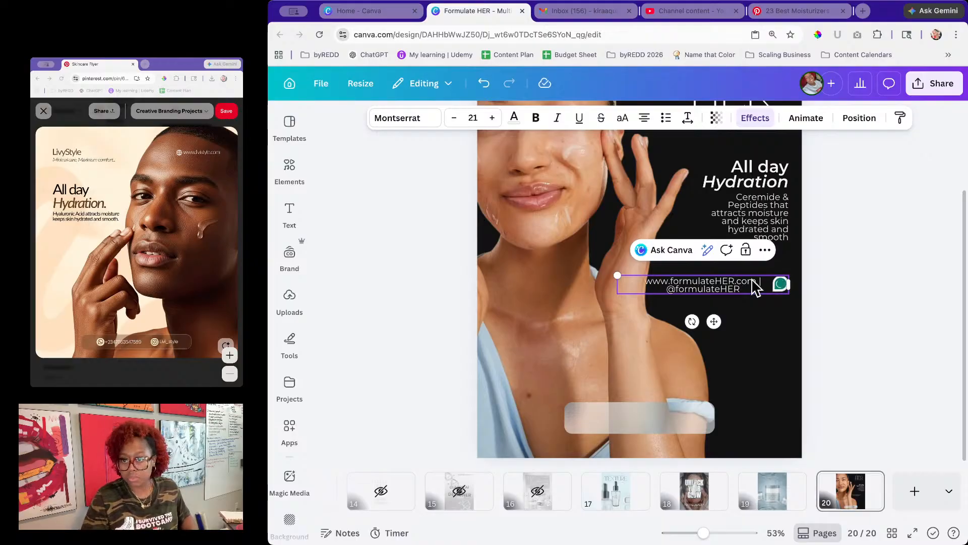
# Step: Widen the contact line's text box so it fits one line, and move it down onto the translucent bar
pyautogui.moveTo(793, 285); pyautogui.dragTo(848, 295)
pyautogui.click(886, 330)
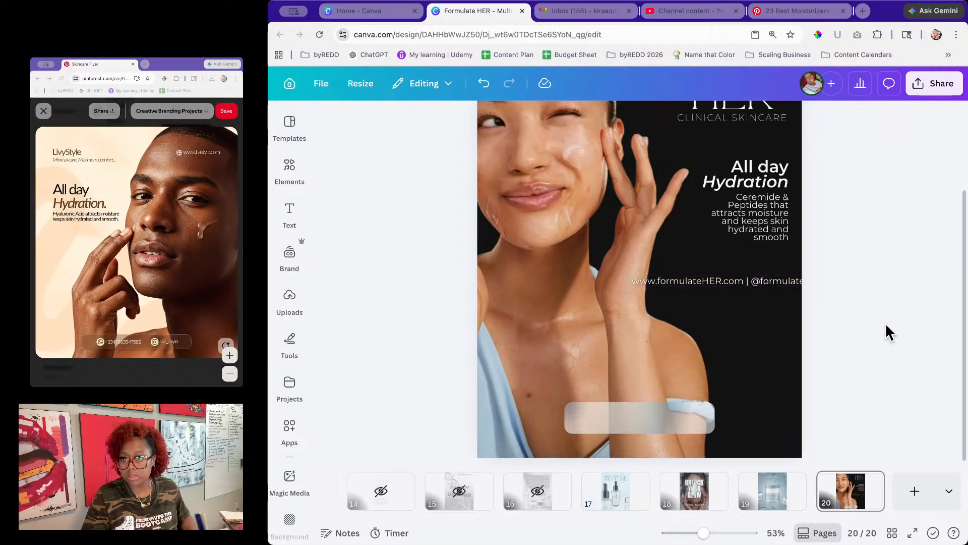
pyautogui.click(752, 292)
pyautogui.moveTo(752, 291); pyautogui.dragTo(749, 431)
# Step: Widen the translucent bar on both sides to match the contact line, and reduce its height
pyautogui.click(662, 428)
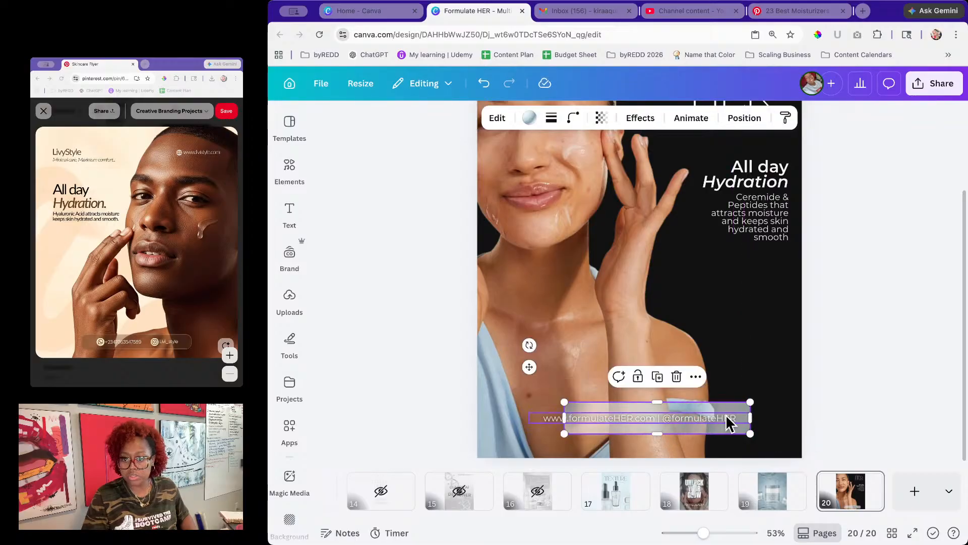
pyautogui.moveTo(562, 418); pyautogui.dragTo(529, 417)
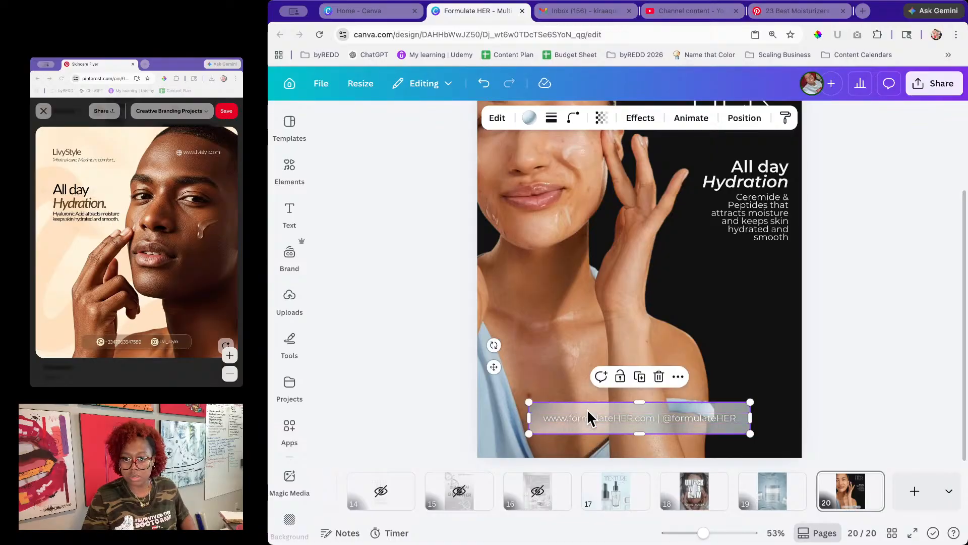
pyautogui.moveTo(633, 402); pyautogui.dragTo(641, 427)
pyautogui.click(830, 429)
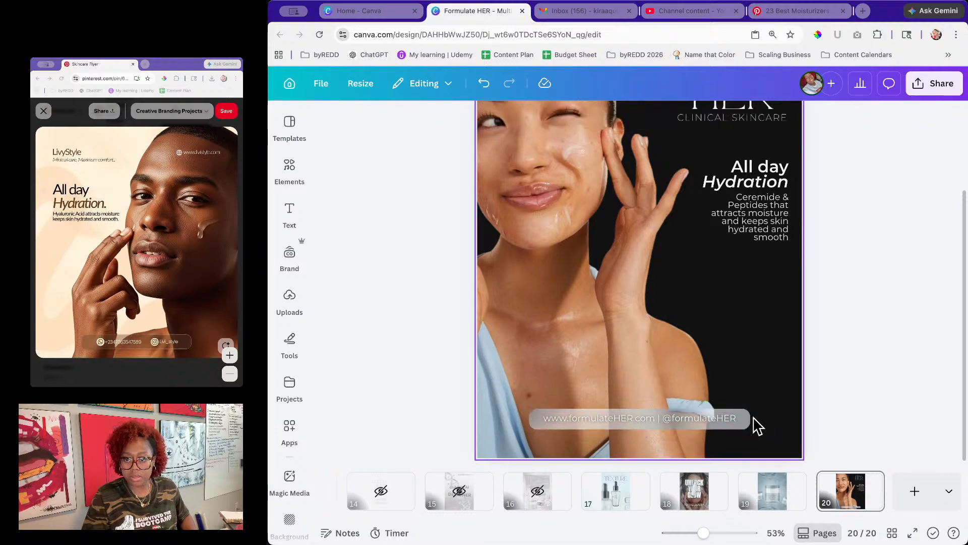
# Step: Try blue-gray and dark gradient swatches on the contact line's text and settle on dark gray #121212
pyautogui.click(723, 421)
pyautogui.click(889, 333)
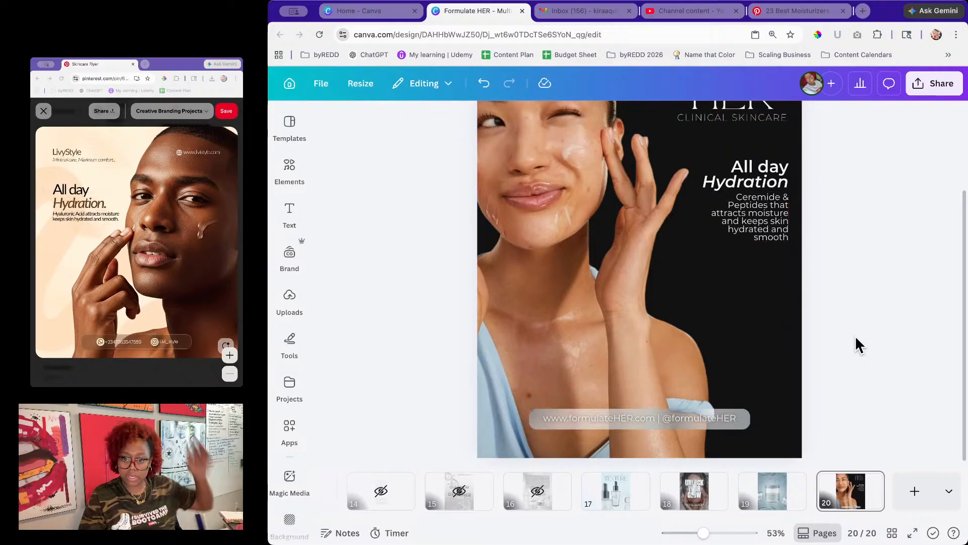
pyautogui.click(651, 411)
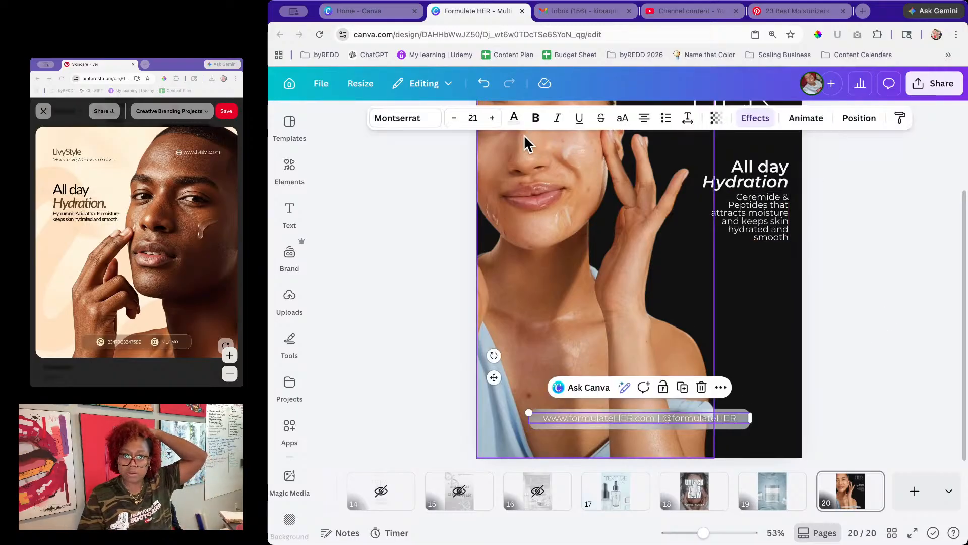
pyautogui.click(514, 118)
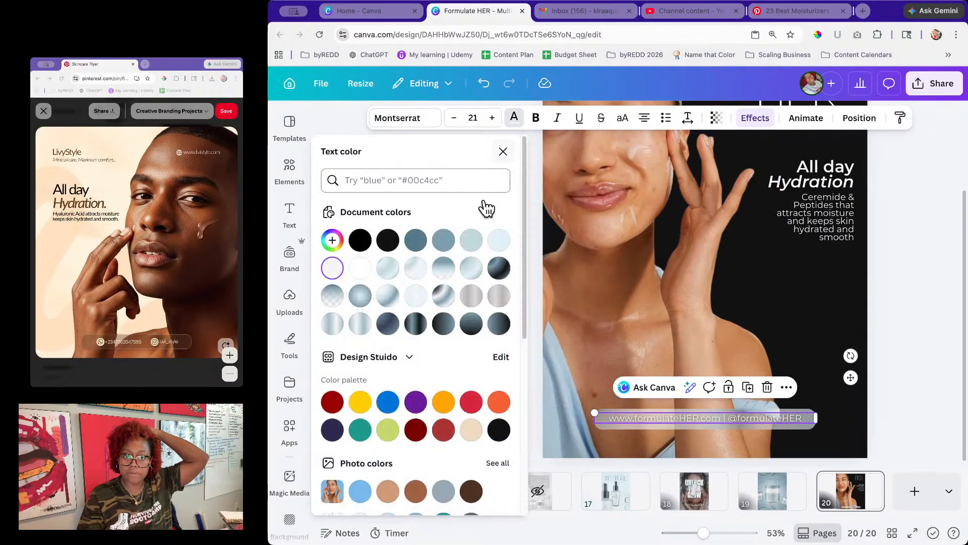
pyautogui.click(418, 245)
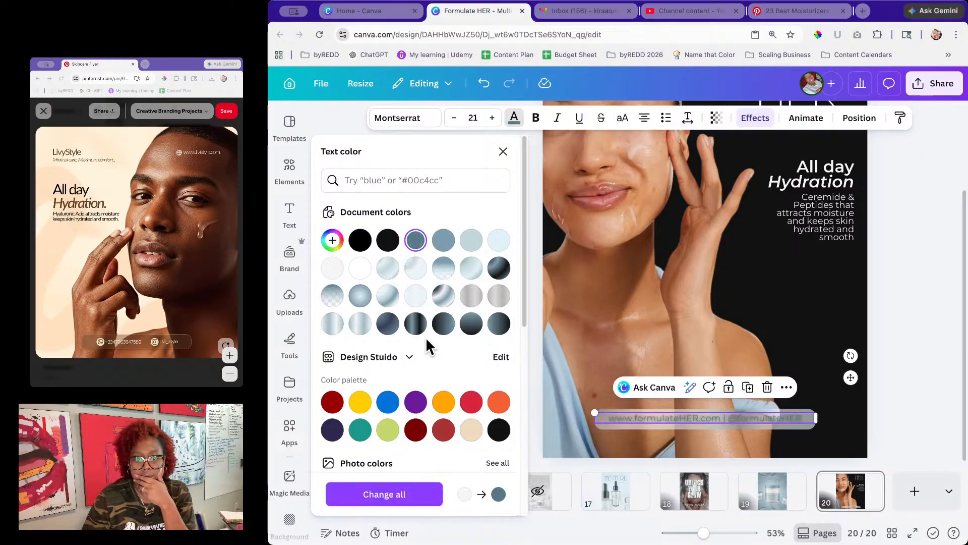
pyautogui.click(416, 324)
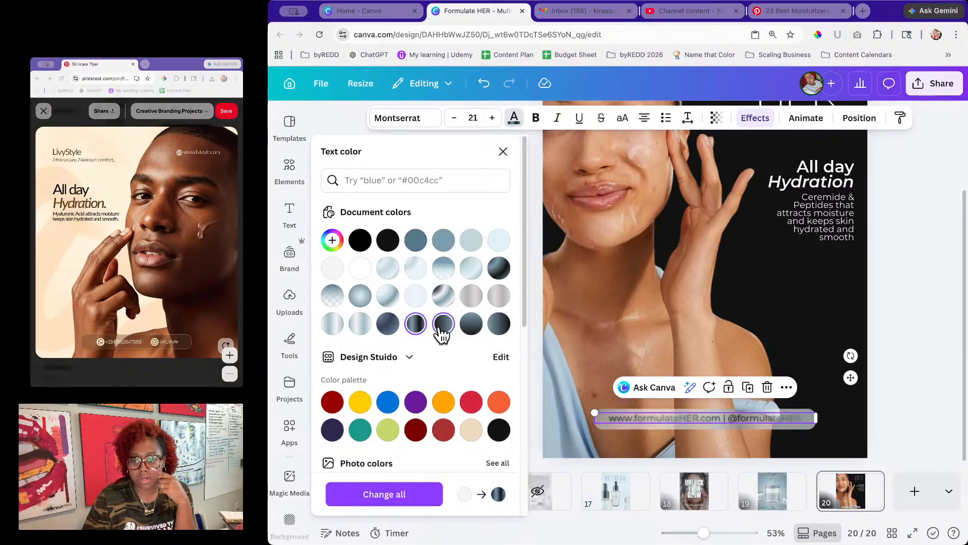
pyautogui.click(443, 324)
pyautogui.click(388, 325)
pyautogui.click(387, 245)
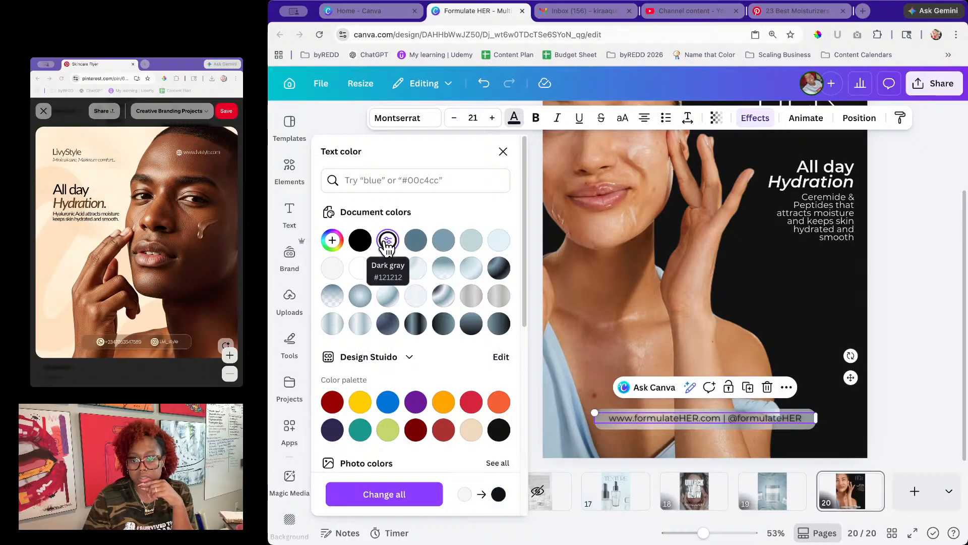
pyautogui.click(891, 290)
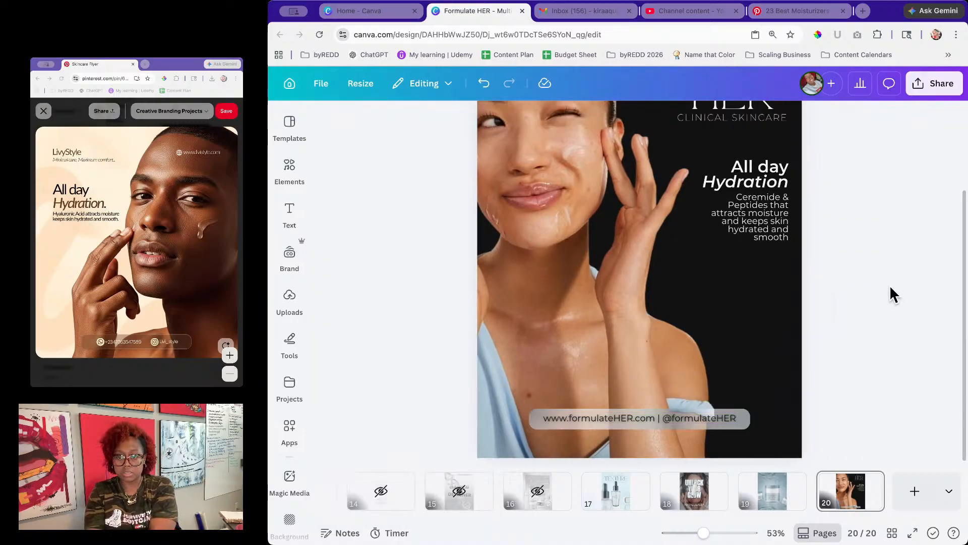
# Step: Group the contact line with its translucent bar and move the group slightly lower on the flyer
pyautogui.click(778, 417)
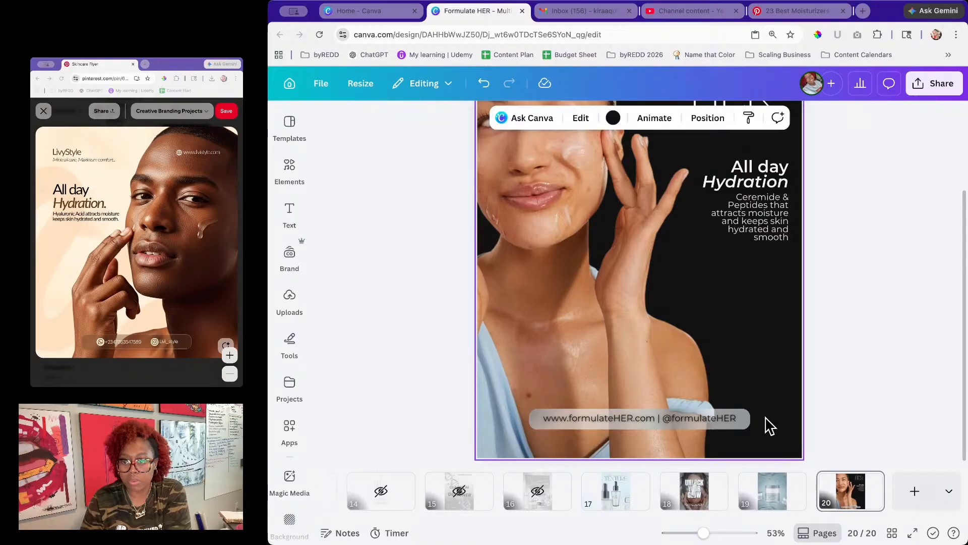
pyautogui.click(740, 419)
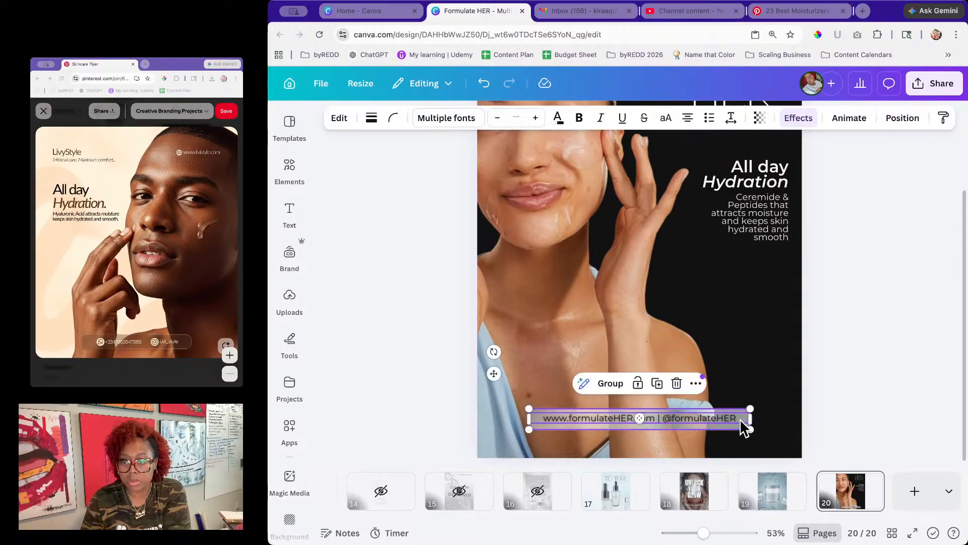
pyautogui.click(609, 385)
pyautogui.moveTo(681, 420); pyautogui.dragTo(680, 432)
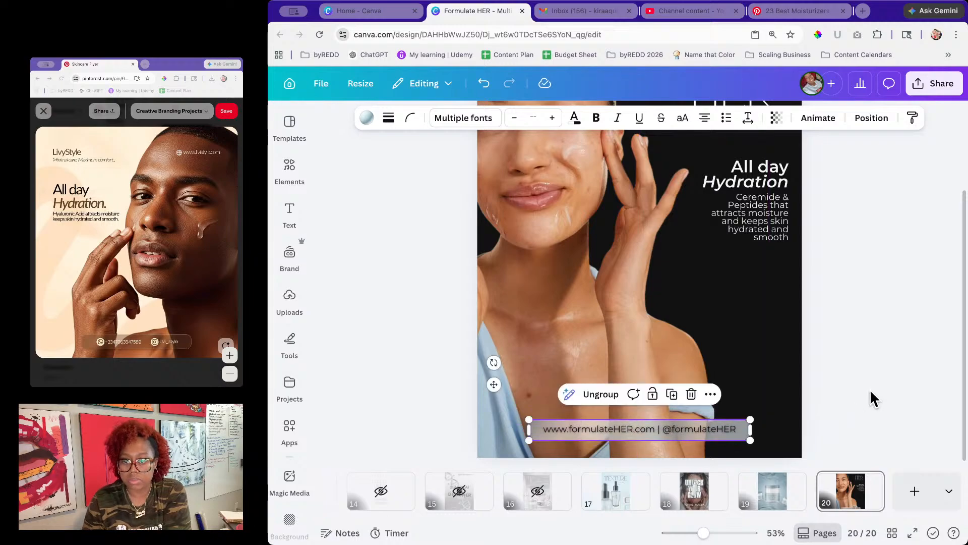
pyautogui.click(880, 382)
# Step: Give the contact bar a solid border with stroke weight 2 and a dark blue-black gradient stroke color
pyautogui.click(537, 431)
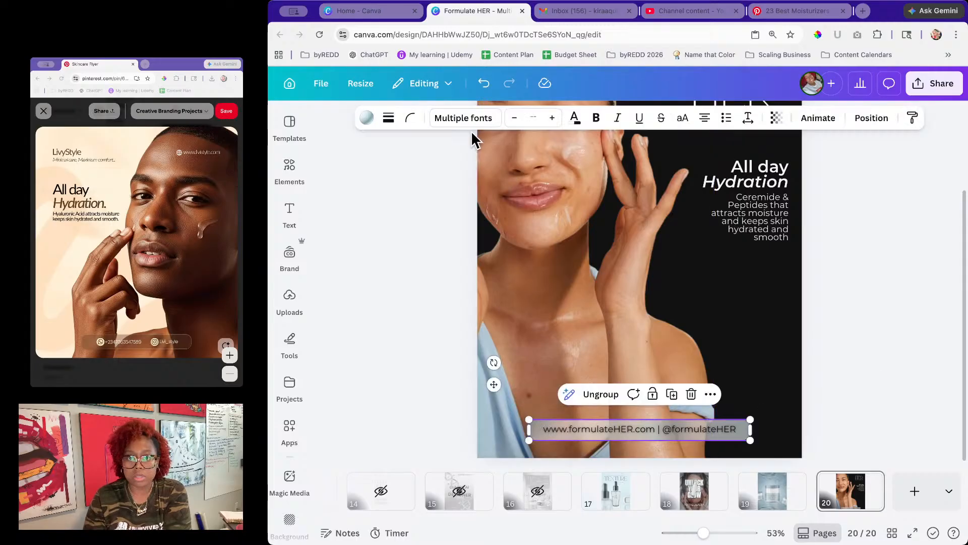
pyautogui.click(389, 118)
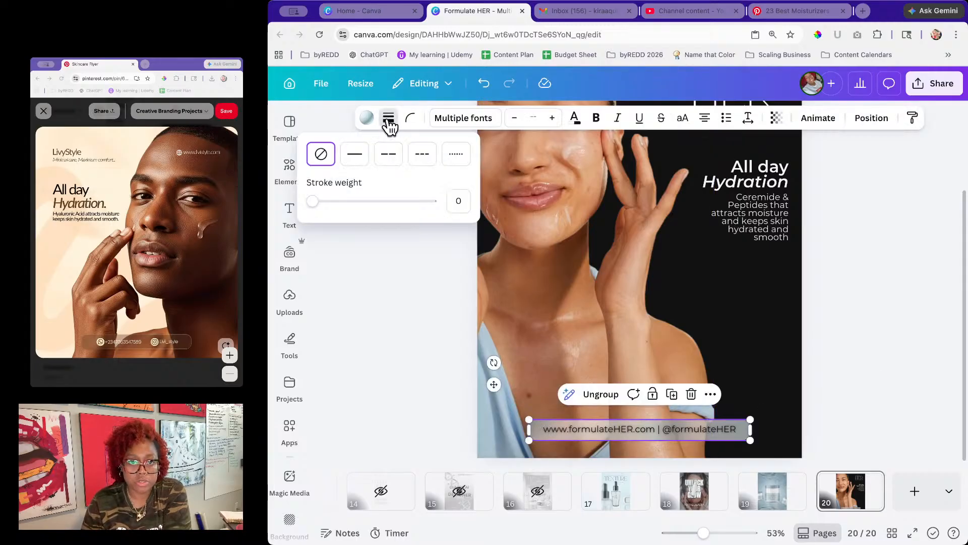
pyautogui.click(358, 158)
pyautogui.moveTo(322, 206); pyautogui.dragTo(316, 209)
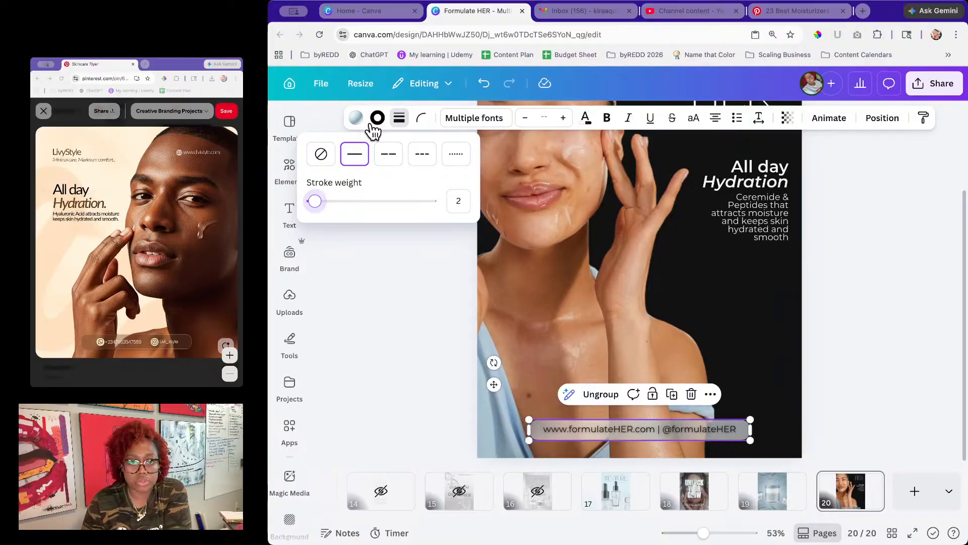
pyautogui.click(378, 117)
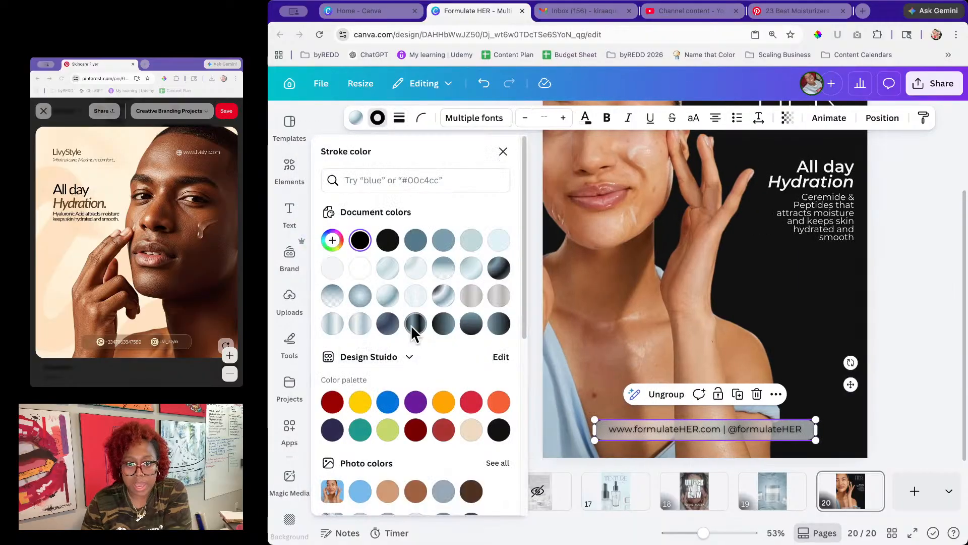
pyautogui.click(416, 324)
pyautogui.click(891, 362)
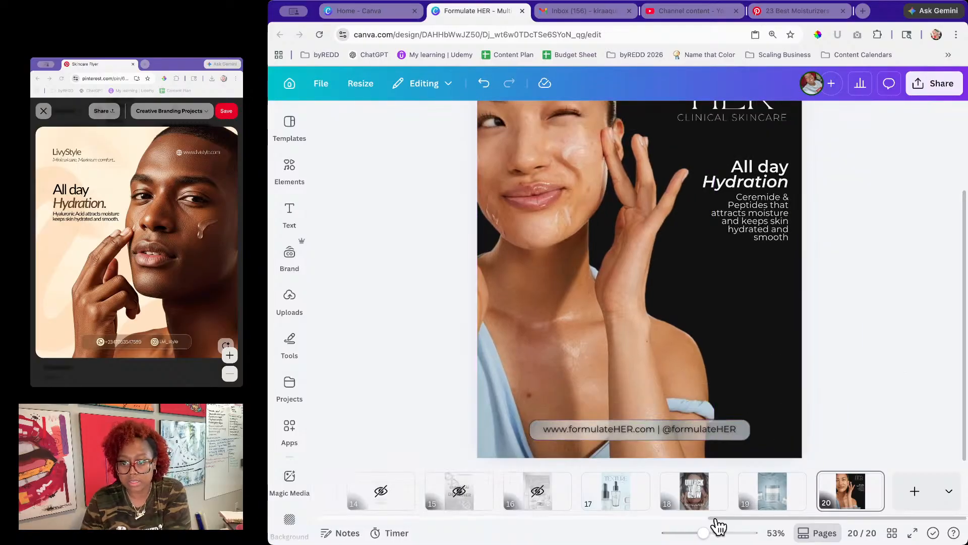
# Step: Nudge the contact line slightly down so it sits vertically centered inside the translucent bar
pyautogui.moveTo(703, 535); pyautogui.dragTo(710, 537)
pyautogui.moveTo(713, 535); pyautogui.dragTo(714, 533)
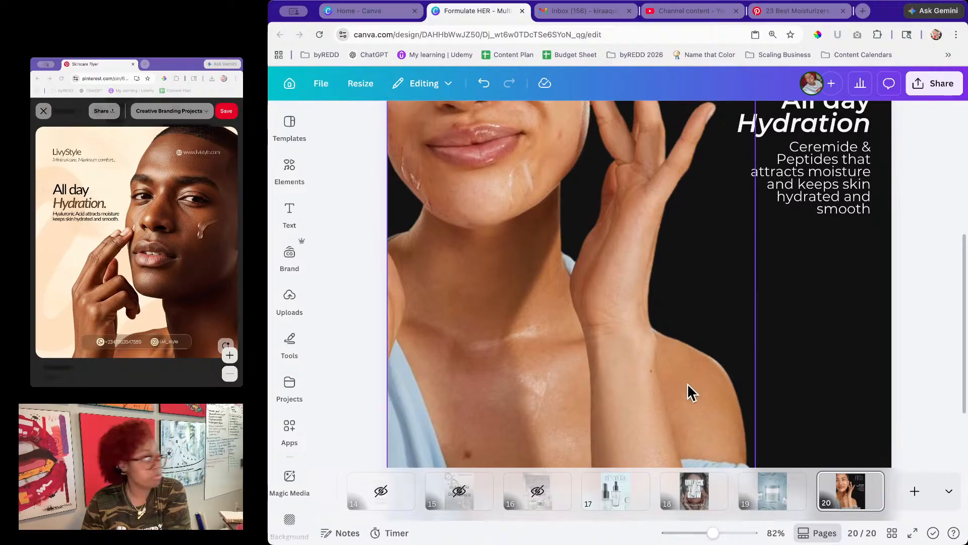
pyautogui.scroll(-5, 683, 373)
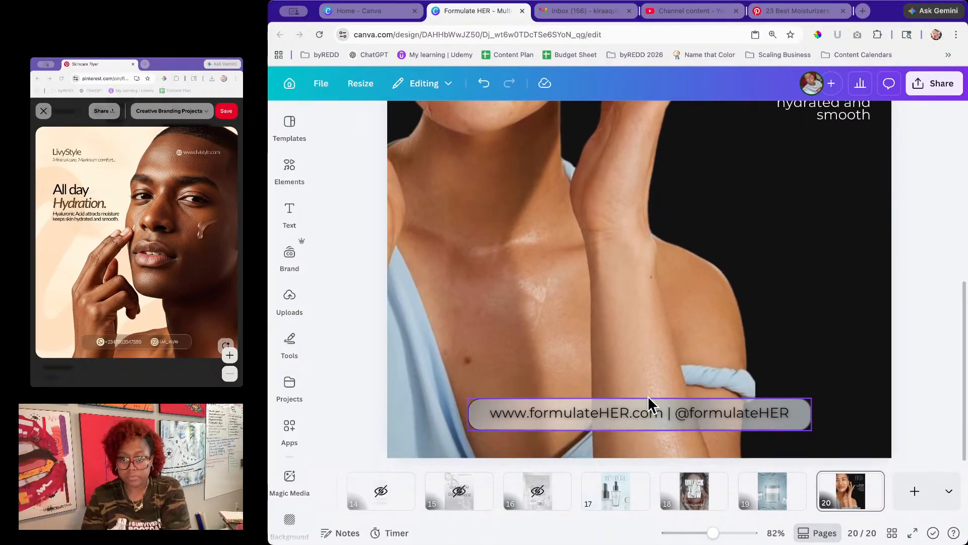
pyautogui.click(634, 413)
pyautogui.click(629, 413)
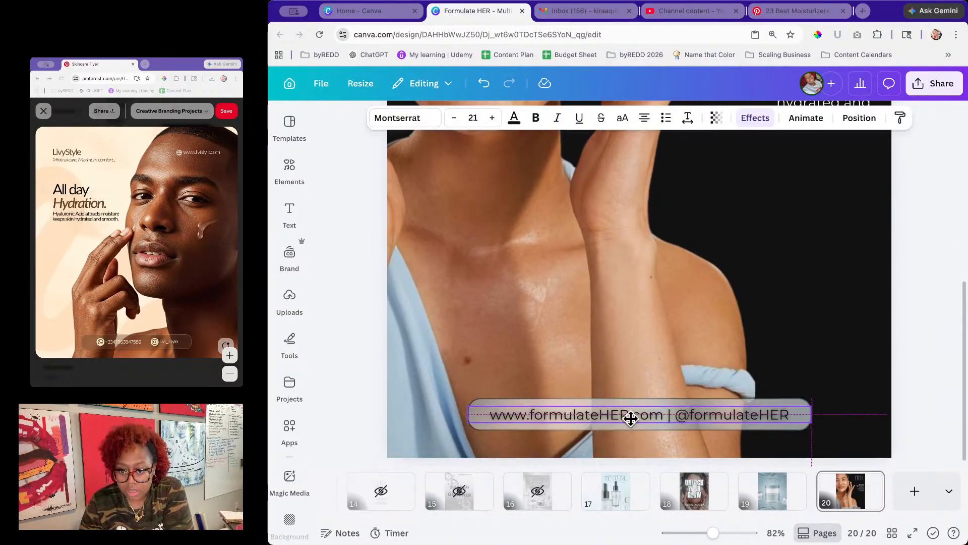
pyautogui.click(851, 361)
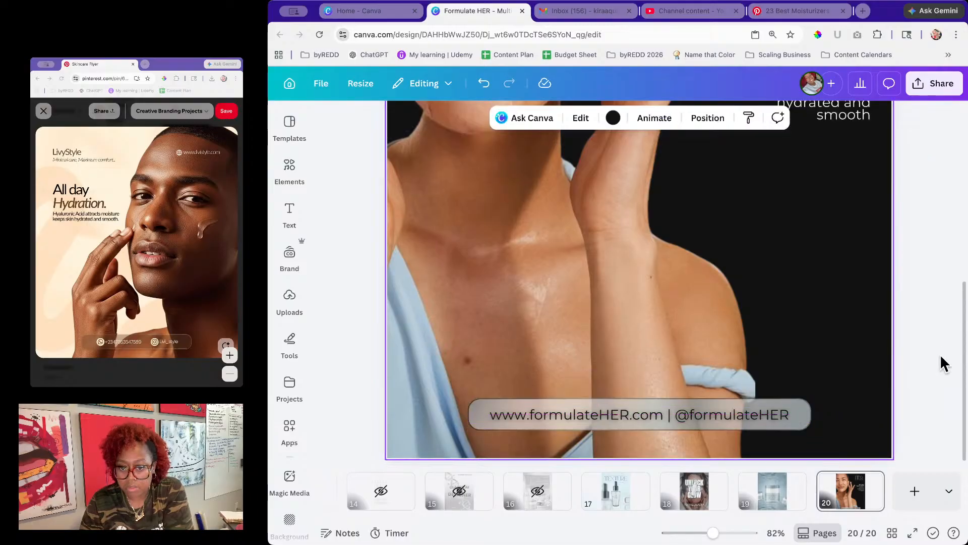
# Step: Examine the whole flyer composition, from the logo and hydration copy down to the contact bar
pyautogui.moveTo(712, 533); pyautogui.dragTo(701, 536)
pyautogui.scroll(3, 840, 326)
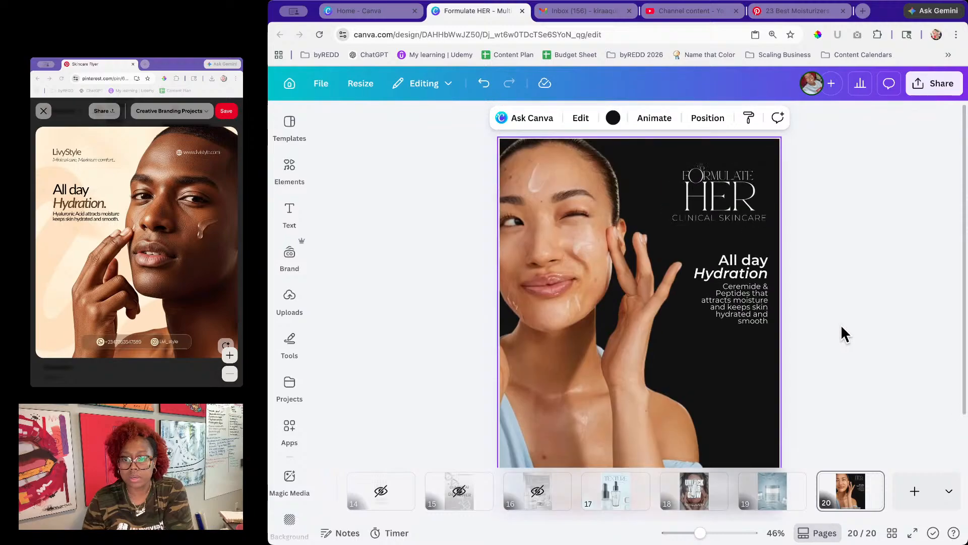
pyautogui.scroll(1, 845, 331)
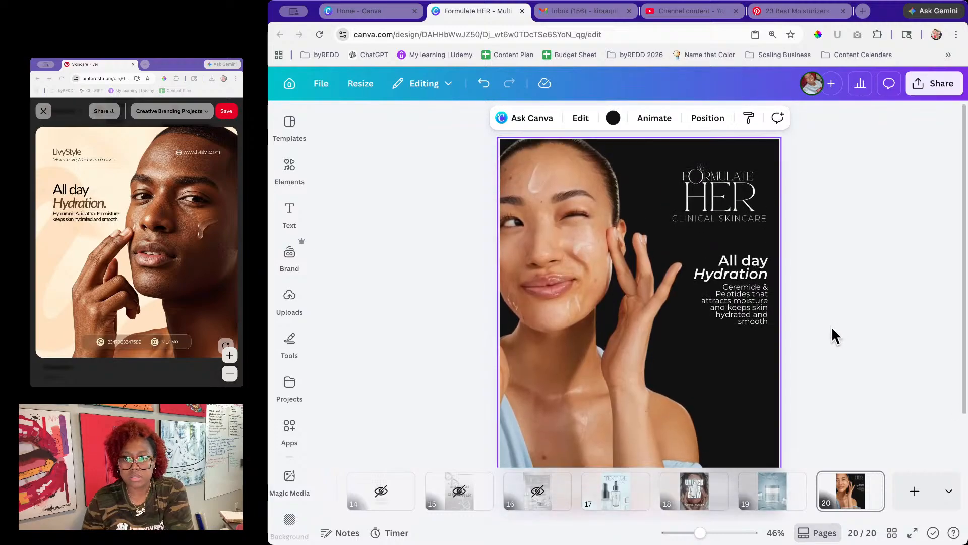
pyautogui.scroll(-2, 832, 327)
pyautogui.scroll(2, 822, 322)
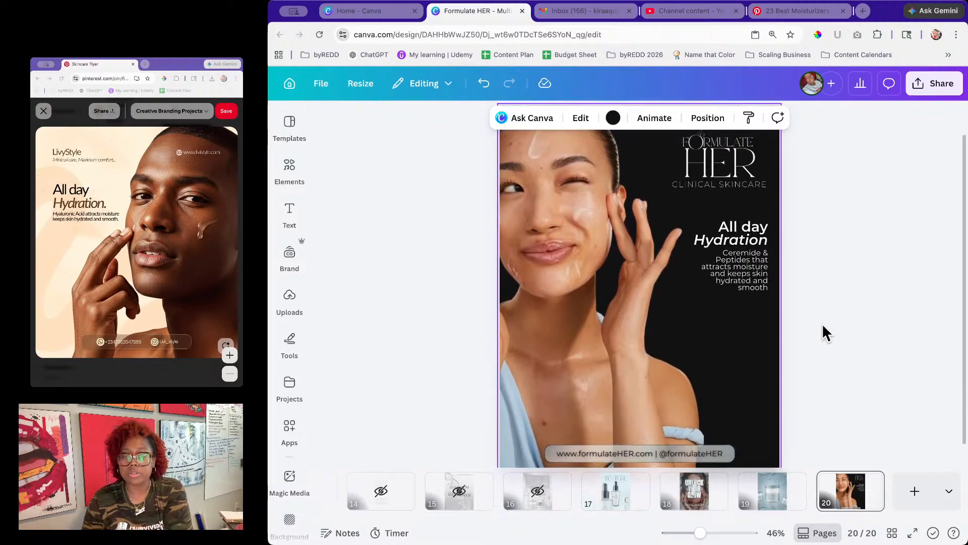
pyautogui.scroll(-3, 815, 285)
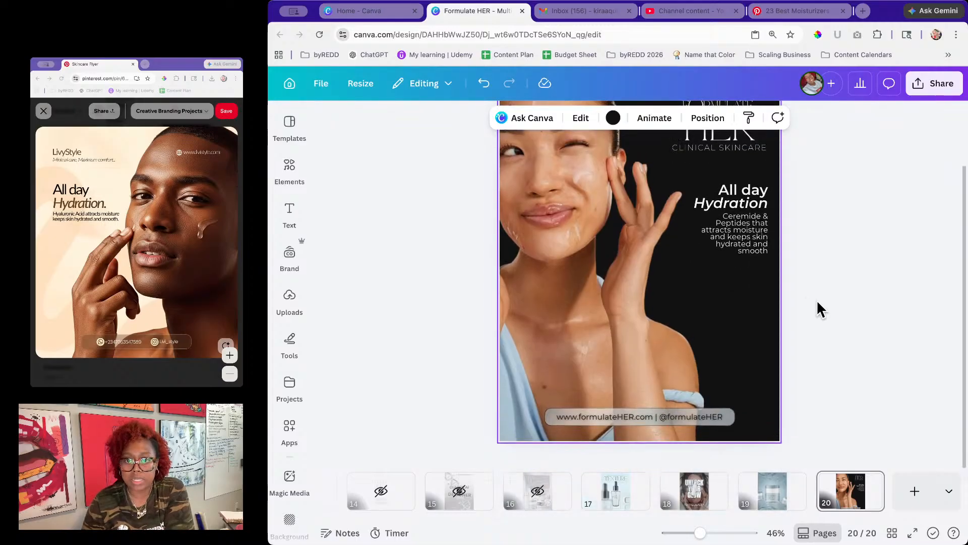
pyautogui.moveTo(700, 534); pyautogui.dragTo(692, 534)
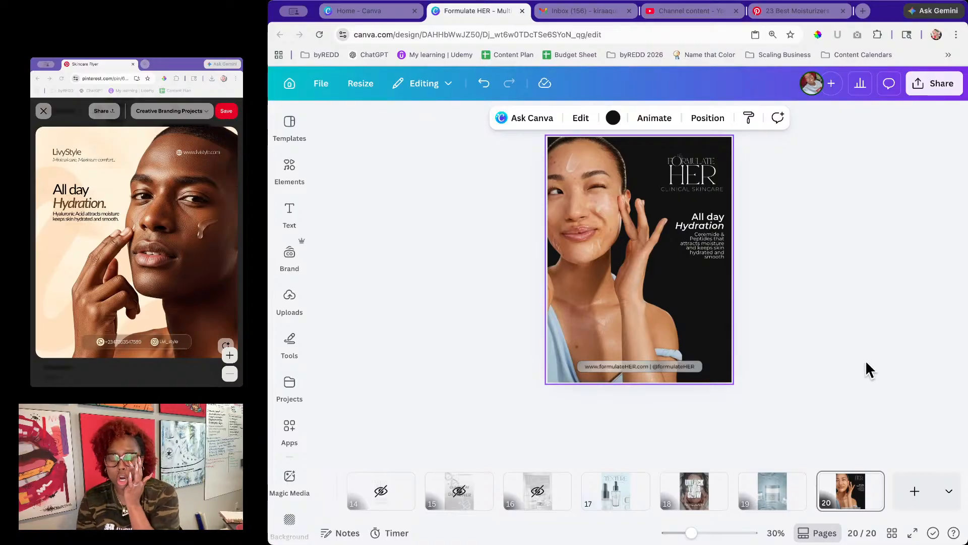
# Step: Open the page 3 brand identity board and copy the teal bubble image from its image collage
pyautogui.click(892, 533)
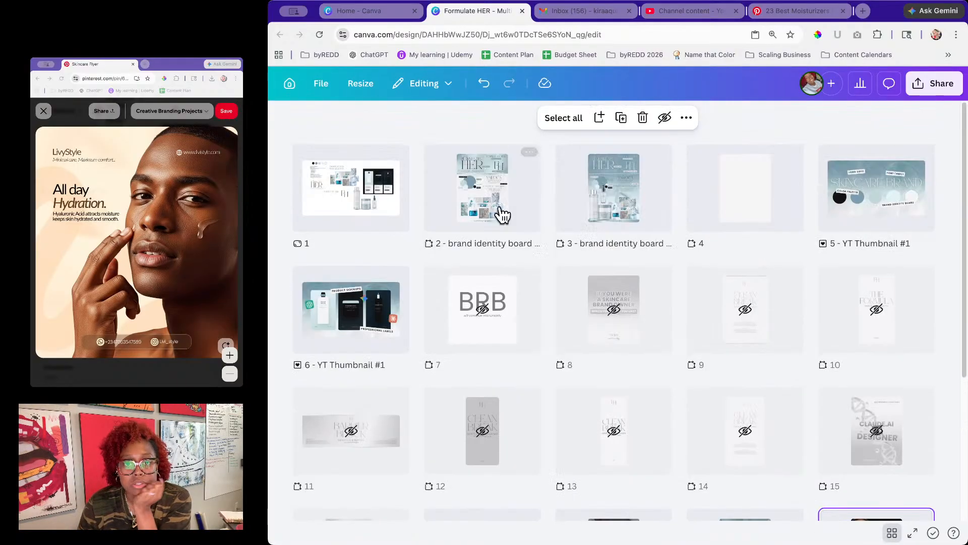
pyautogui.doubleClick(633, 205)
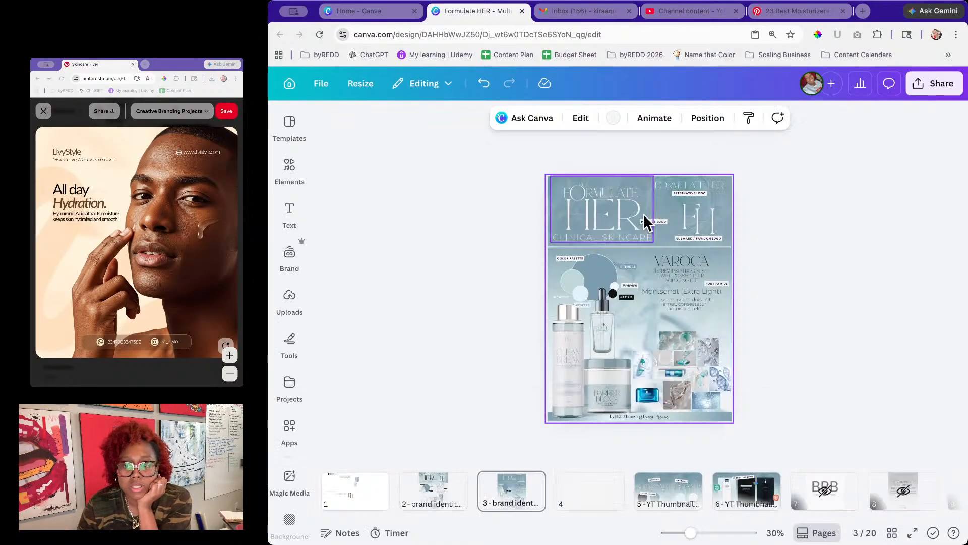
pyautogui.doubleClick(713, 402)
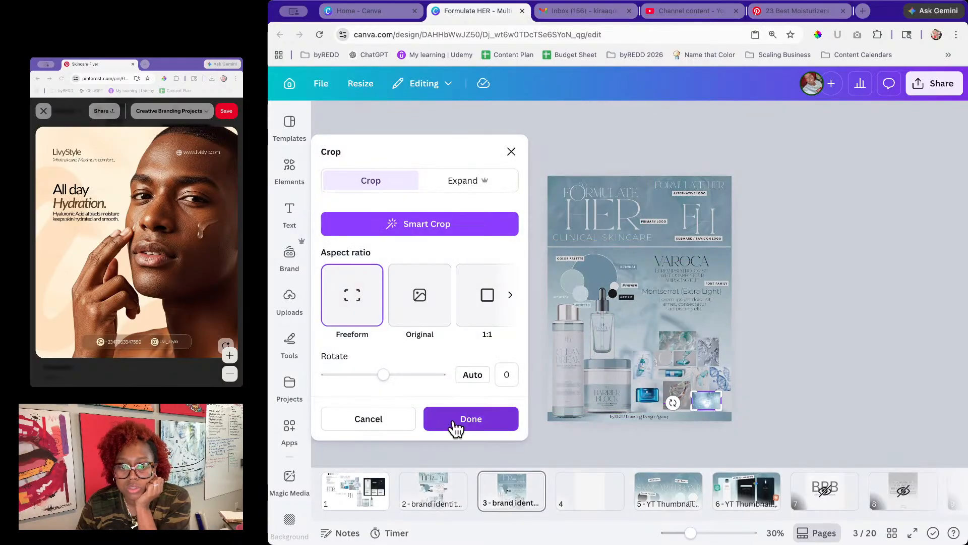
pyautogui.click(448, 426)
pyautogui.click(679, 341)
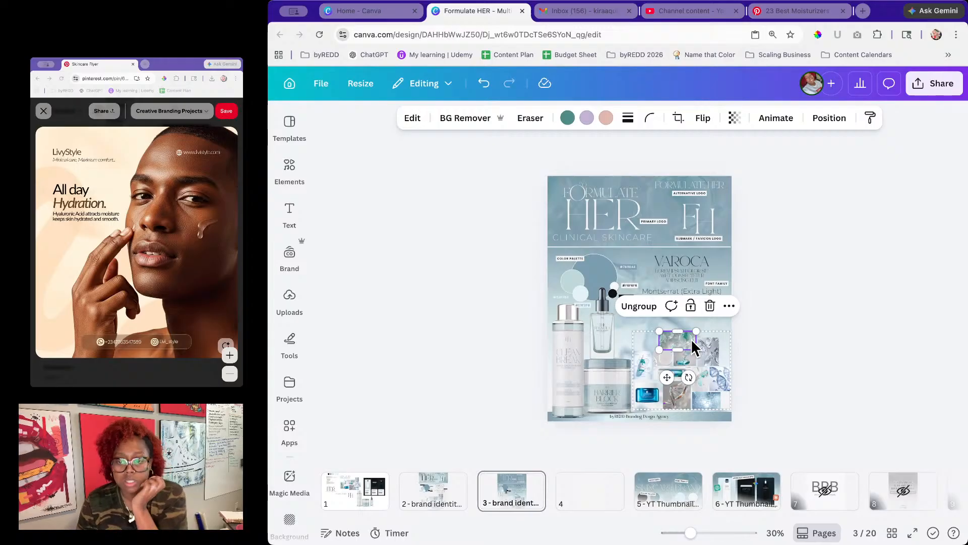
# Step: Return to the flyer on page 20 and paste the bubble image onto it
pyautogui.click(892, 533)
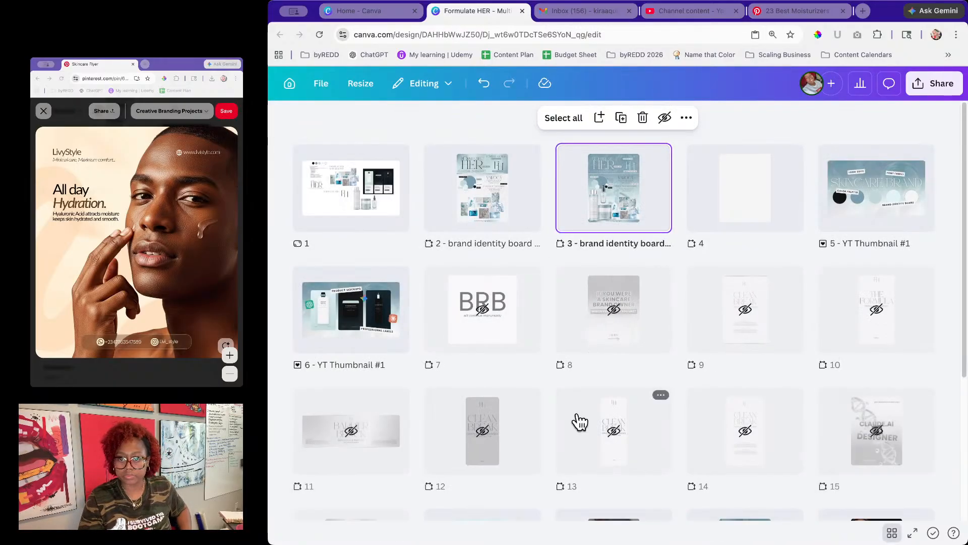
pyautogui.scroll(-5, 720, 396)
pyautogui.doubleClick(850, 354)
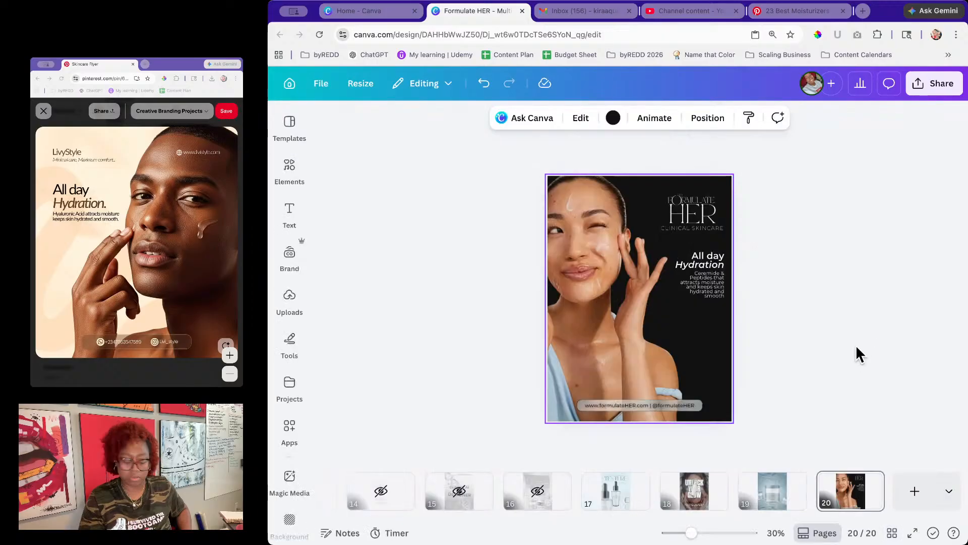
pyautogui.press('super+v')
# Step: Move the bubble image to the page's upper-left corner and enlarge it to cover the entire flyer
pyautogui.moveTo(655, 328); pyautogui.dragTo(654, 378)
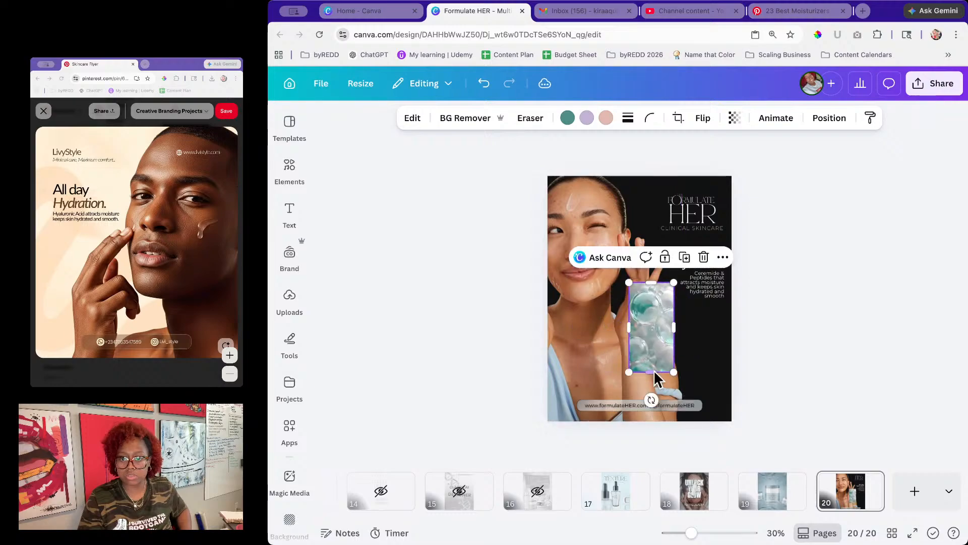
pyautogui.moveTo(642, 325); pyautogui.dragTo(570, 218)
pyautogui.moveTo(591, 263); pyautogui.dragTo(650, 421)
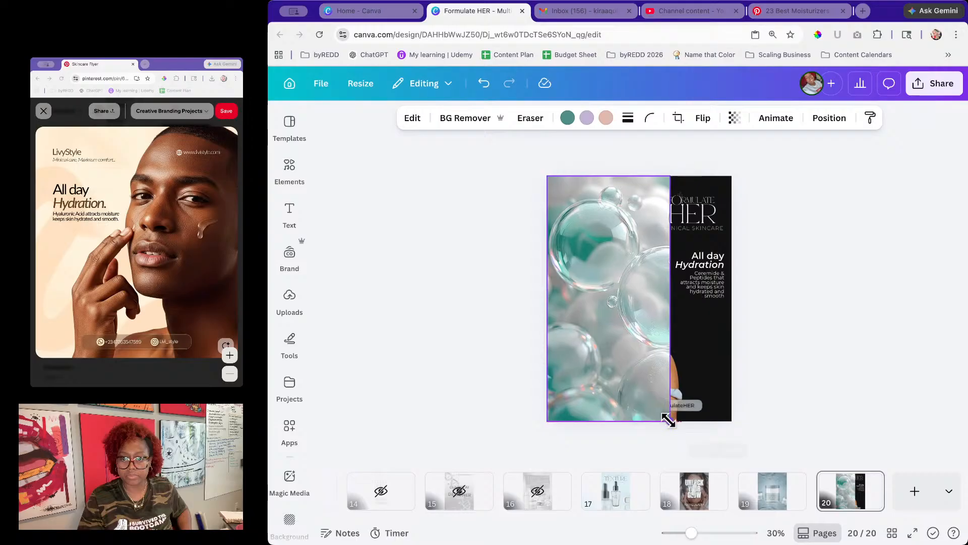
pyautogui.moveTo(671, 306); pyautogui.dragTo(732, 313)
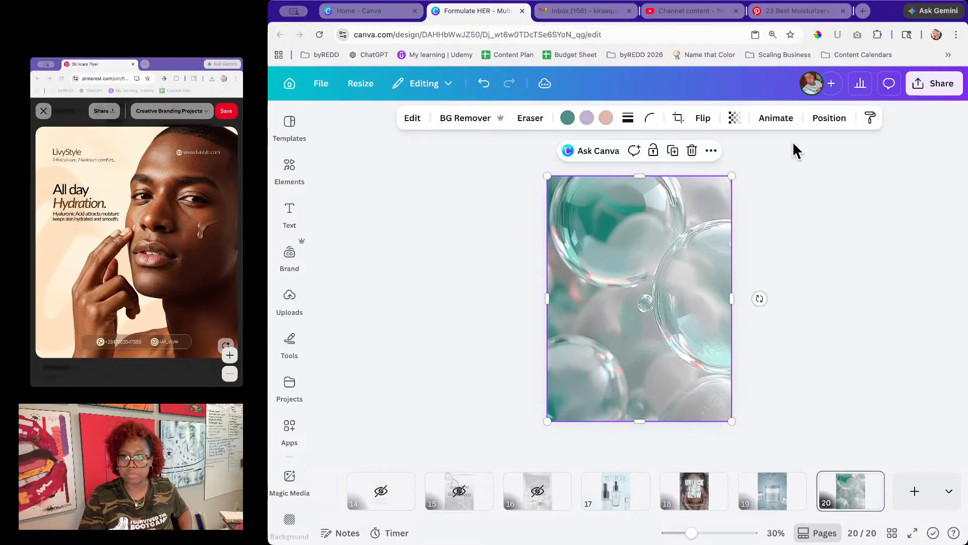
# Step: Reduce the bubble image's transparency value to about 27 so the flyer shows through it
pyautogui.click(735, 119)
pyautogui.moveTo(735, 167); pyautogui.dragTo(704, 168)
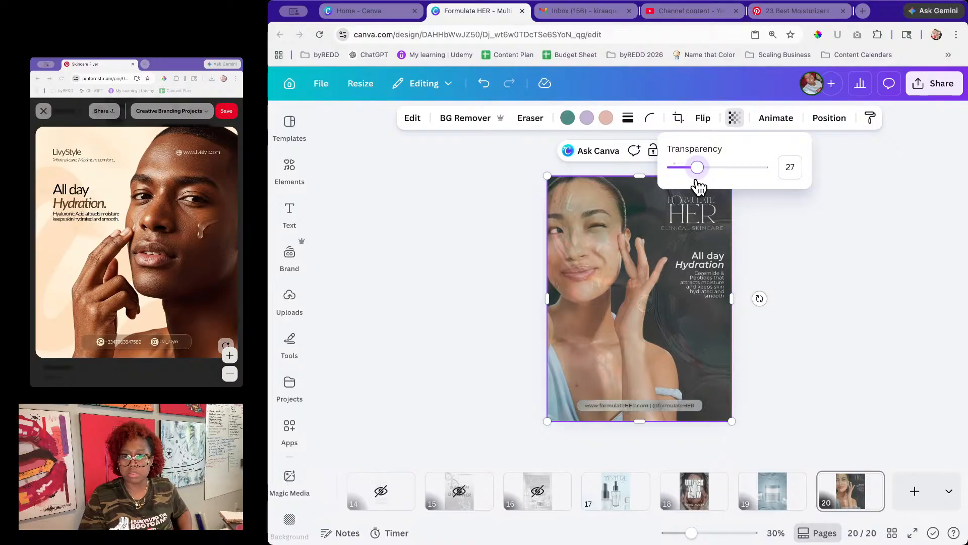
pyautogui.moveTo(698, 180); pyautogui.dragTo(700, 180)
# Step: Send the bubble image to the back, behind the flyer's model, logo and text
pyautogui.click(829, 118)
pyautogui.click(380, 185)
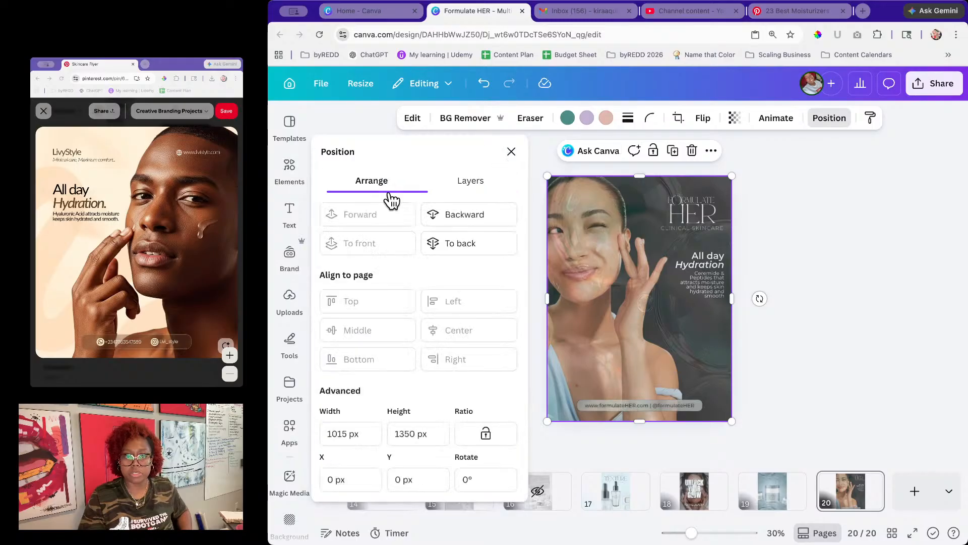
pyautogui.click(460, 247)
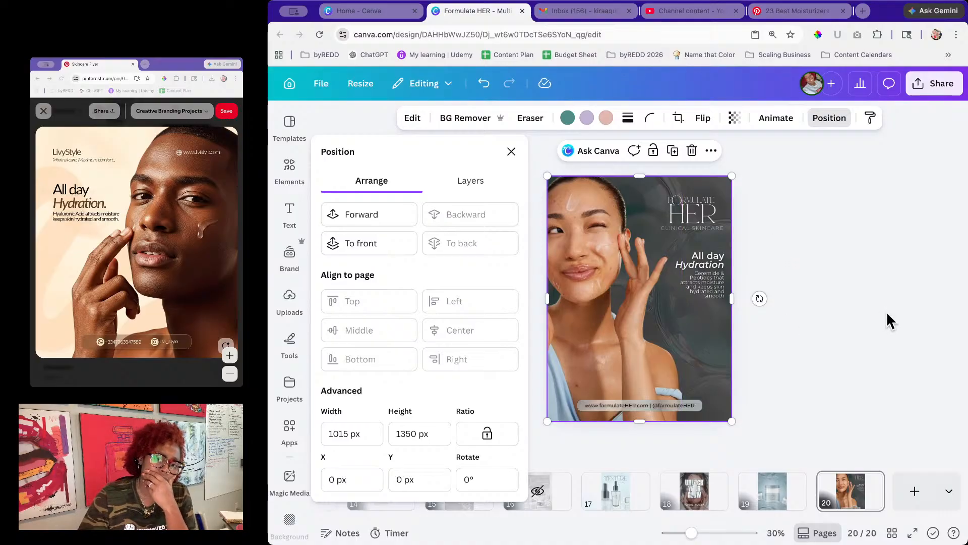
# Step: Recolor all three colors of the bubble image to dark gray #121212 and set its transparency value to 20
pyautogui.click(568, 118)
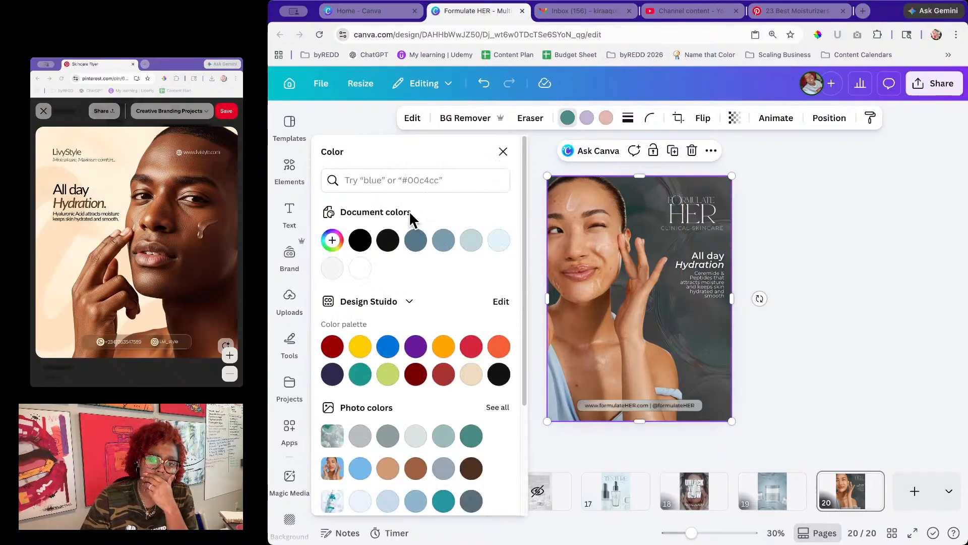
pyautogui.click(390, 241)
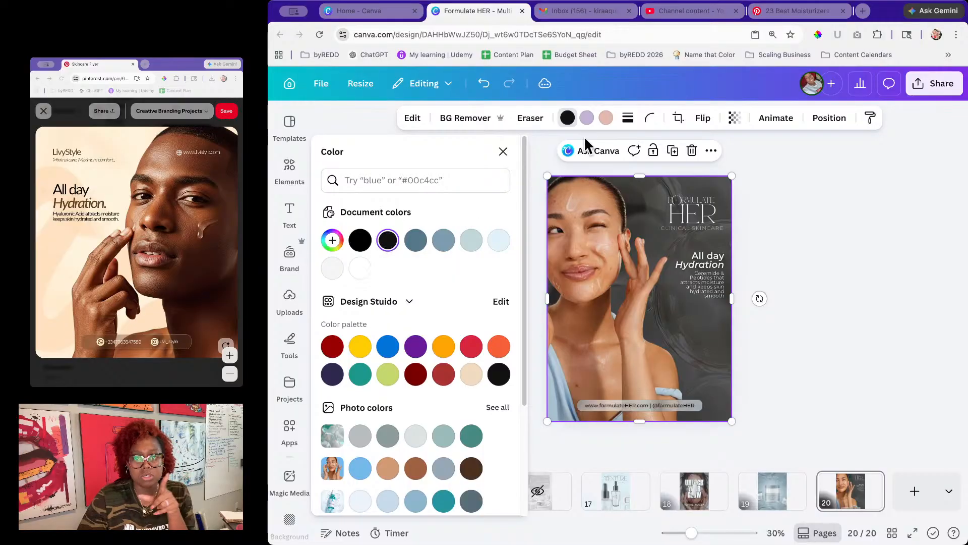
pyautogui.click(585, 120)
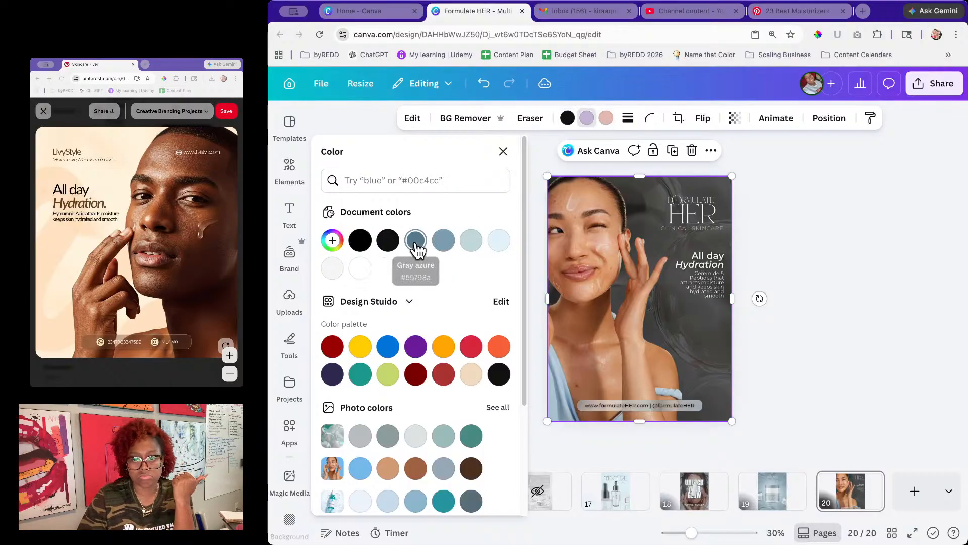
pyautogui.click(416, 241)
pyautogui.click(604, 124)
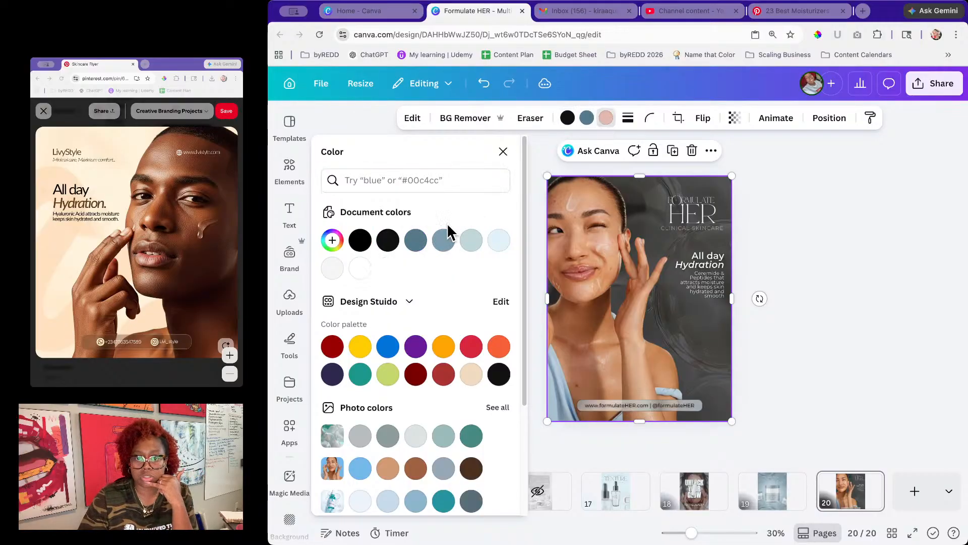
pyautogui.click(417, 243)
pyautogui.click(377, 244)
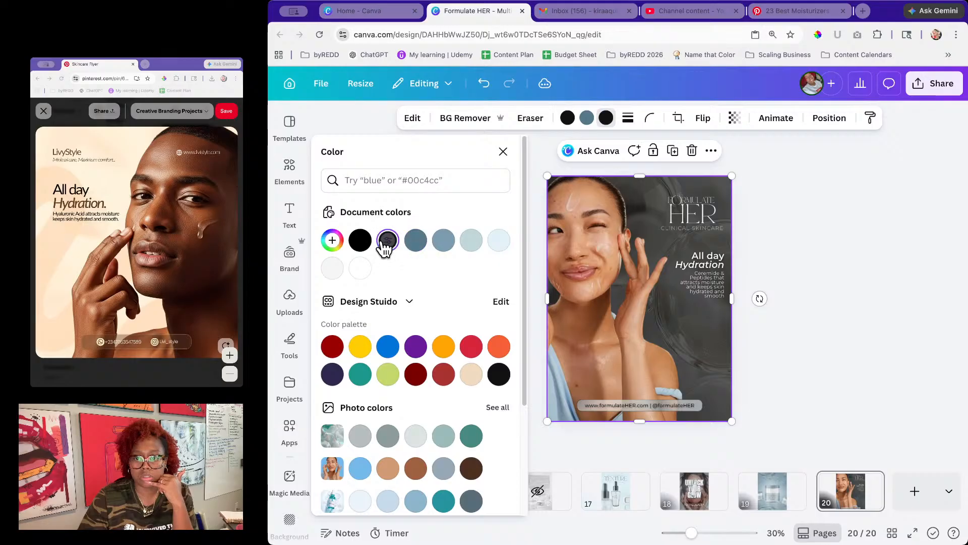
pyautogui.click(588, 121)
pyautogui.click(393, 243)
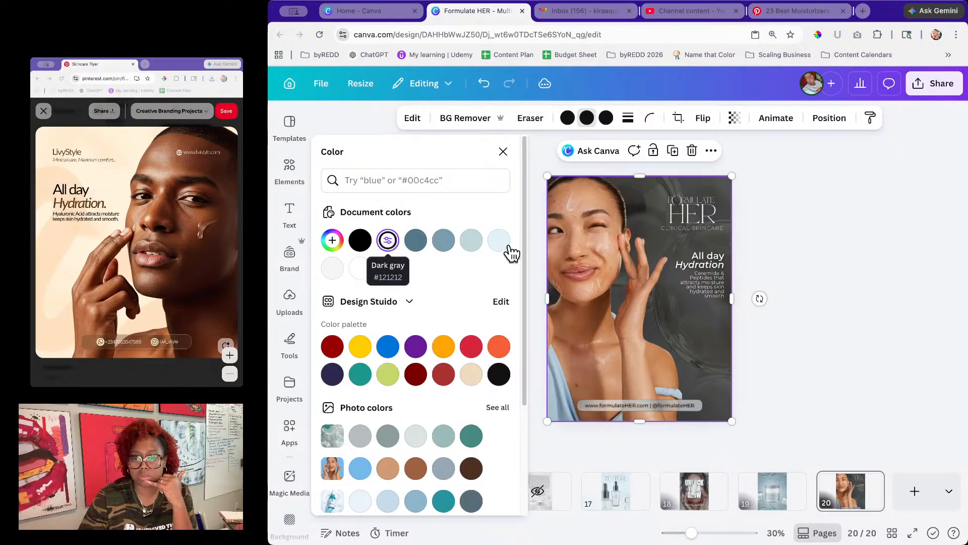
pyautogui.click(734, 120)
pyautogui.moveTo(701, 174); pyautogui.dragTo(694, 198)
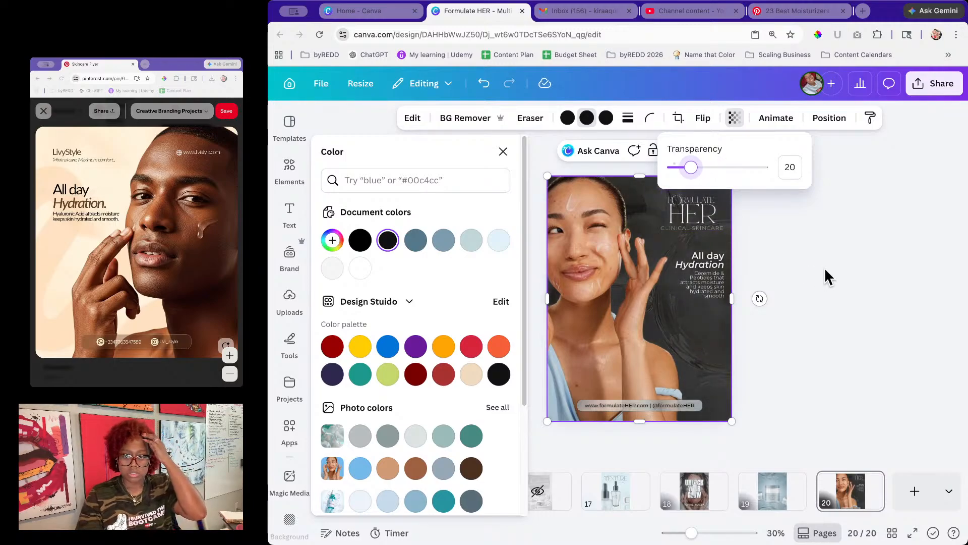
# Step: Select the page background layer, try several gradient swatches and apply the 180° linear gradient from #7b9dae to #121212
pyautogui.click(829, 118)
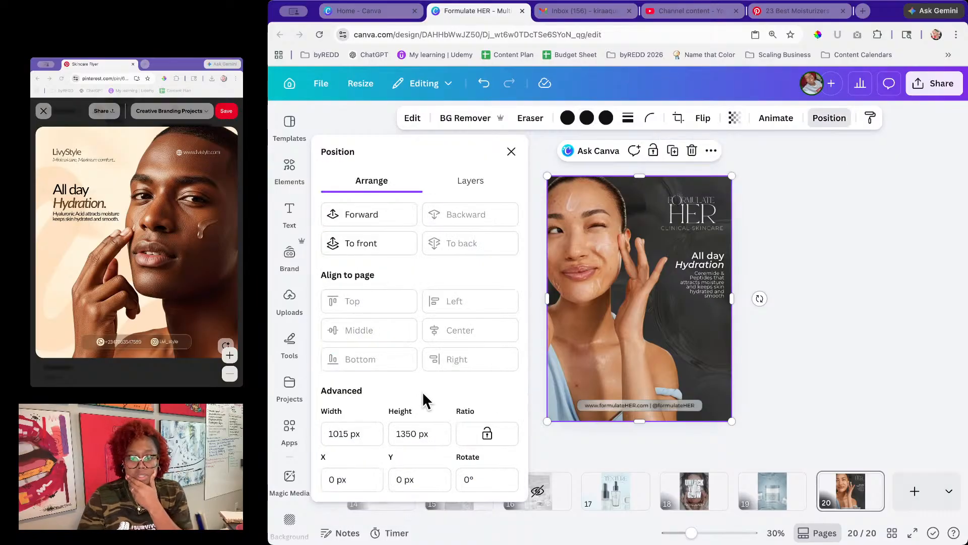
pyautogui.click(483, 181)
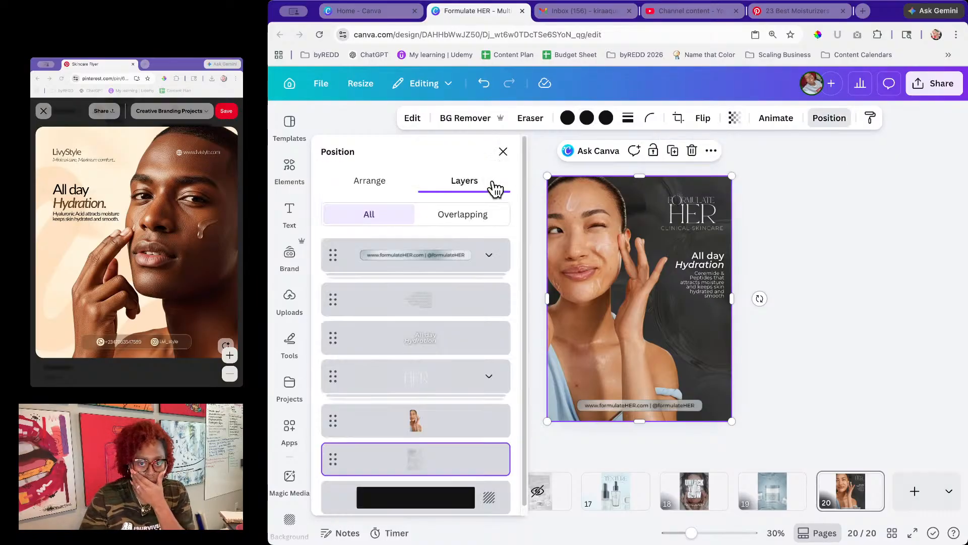
pyautogui.click(428, 499)
pyautogui.click(613, 118)
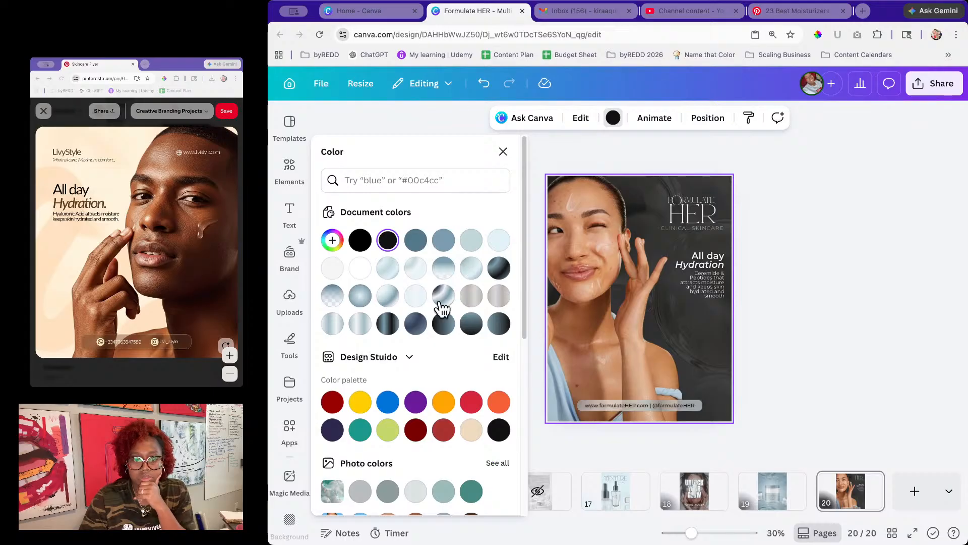
pyautogui.click(388, 324)
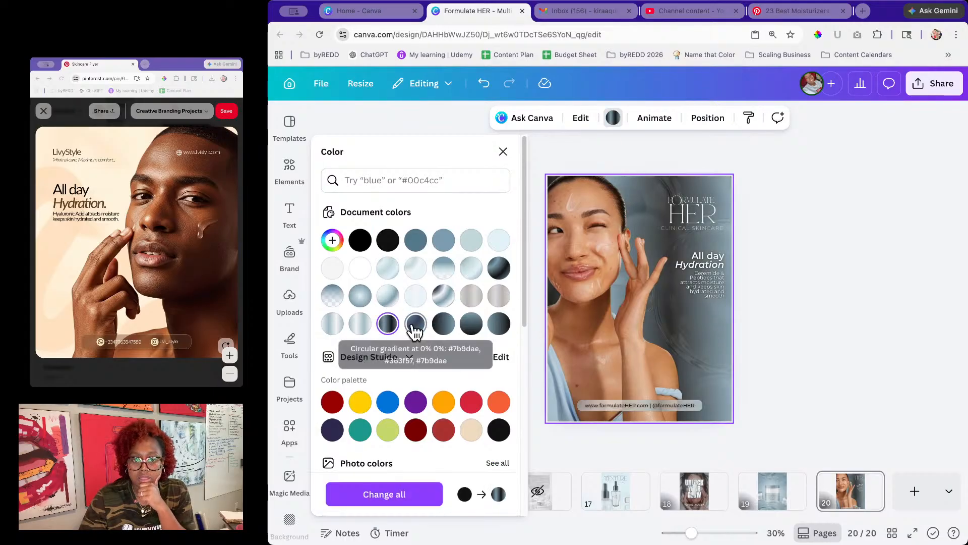
pyautogui.click(415, 325)
pyautogui.click(499, 324)
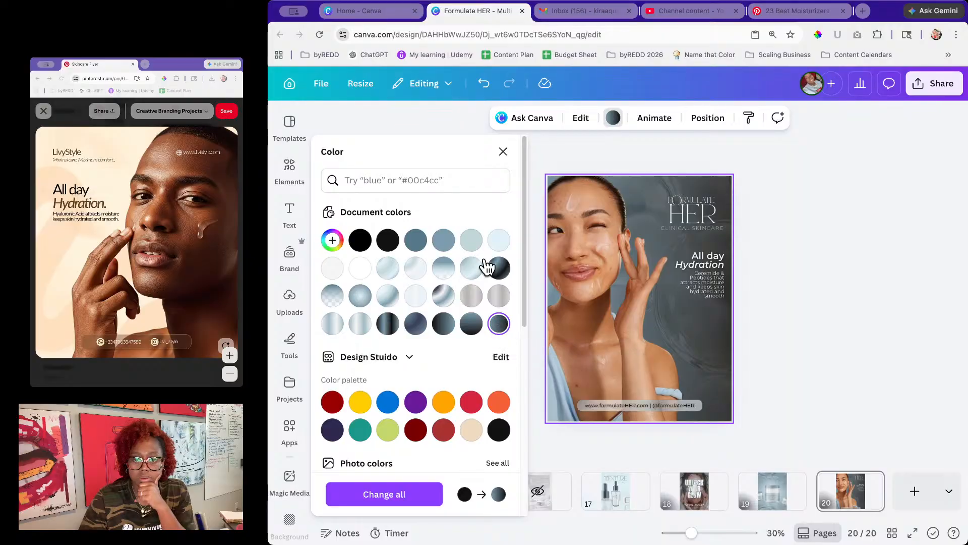
pyautogui.click(499, 269)
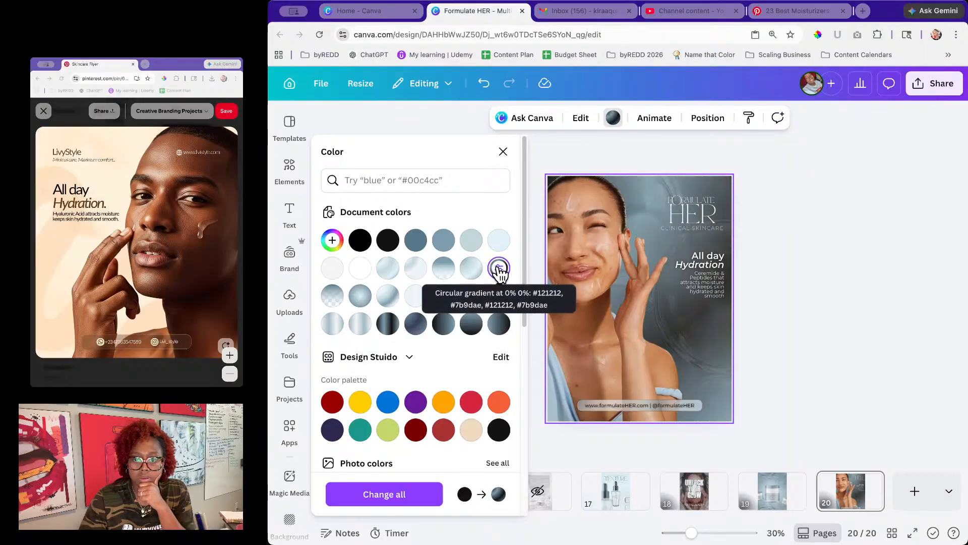
pyautogui.click(472, 324)
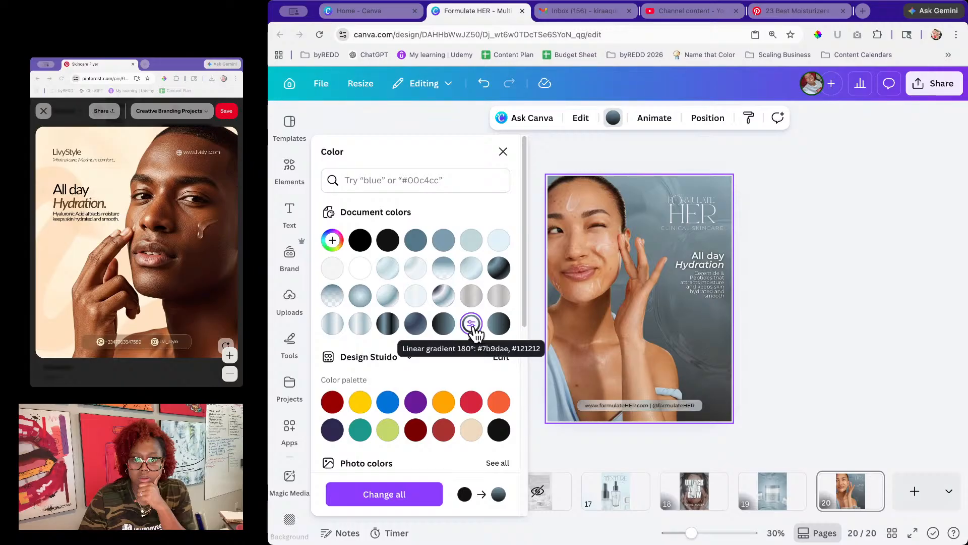
# Step: Add a second #121212 color as the third stop of the background gradient
pyautogui.click(472, 324)
pyautogui.click(400, 409)
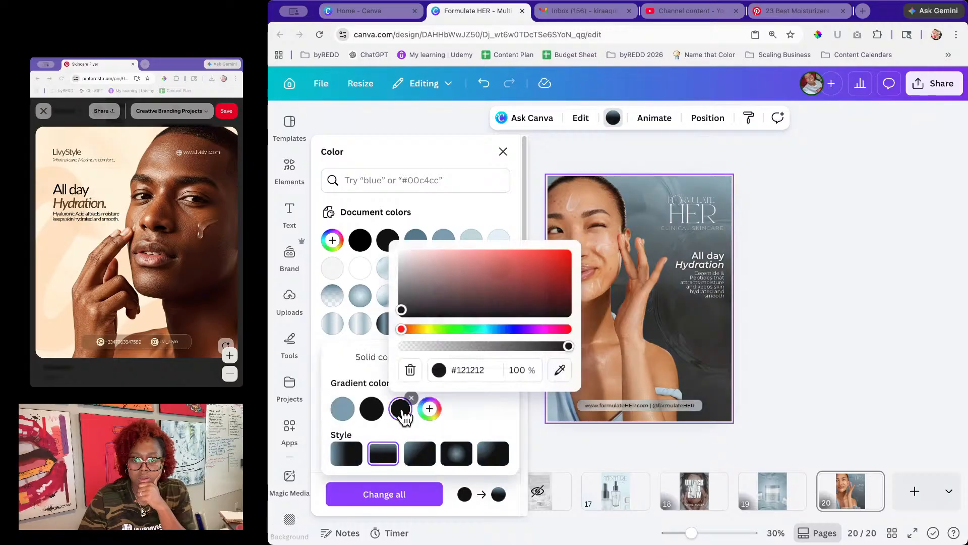
pyautogui.click(476, 415)
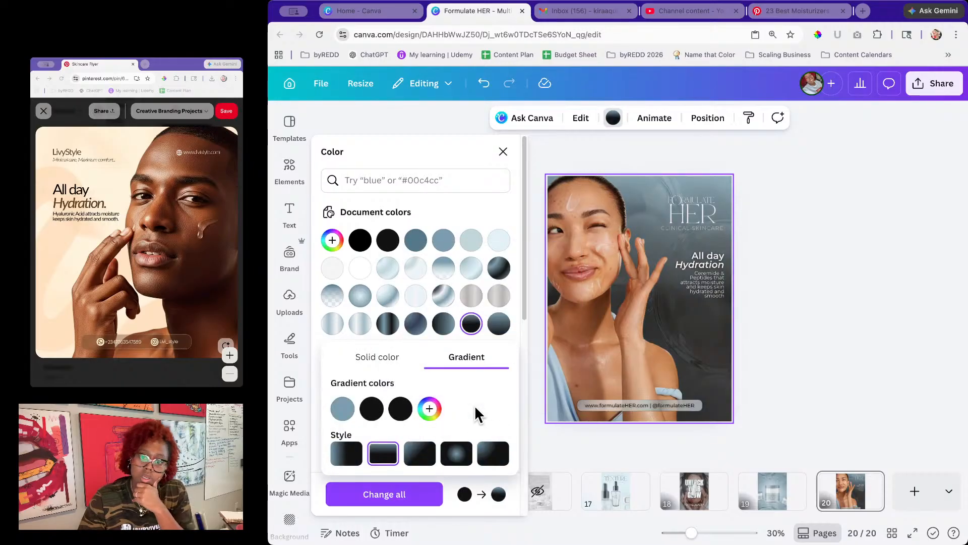
# Step: Duplicate the model photo, place the copy over the flyer's right half and select the original photo
pyautogui.click(594, 329)
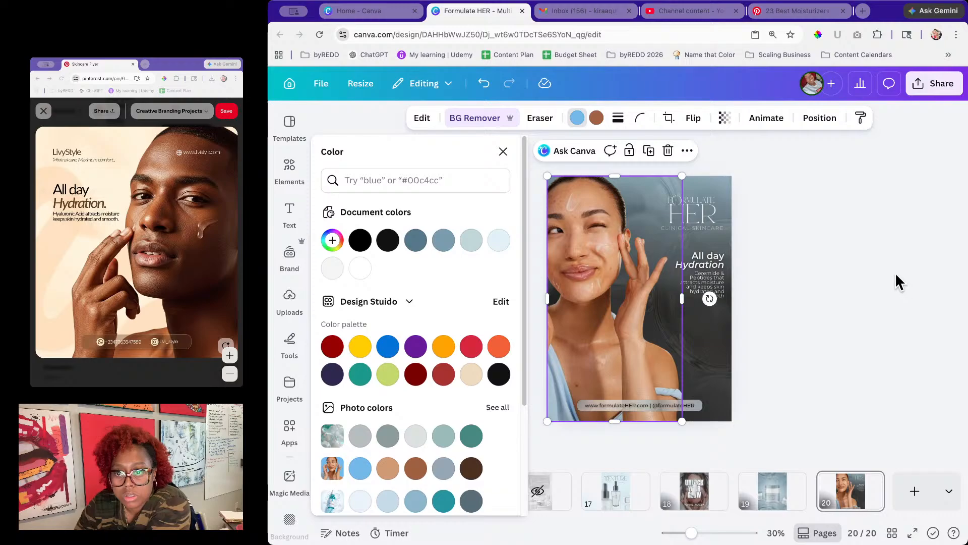
pyautogui.click(650, 159)
pyautogui.moveTo(608, 261); pyautogui.dragTo(684, 272)
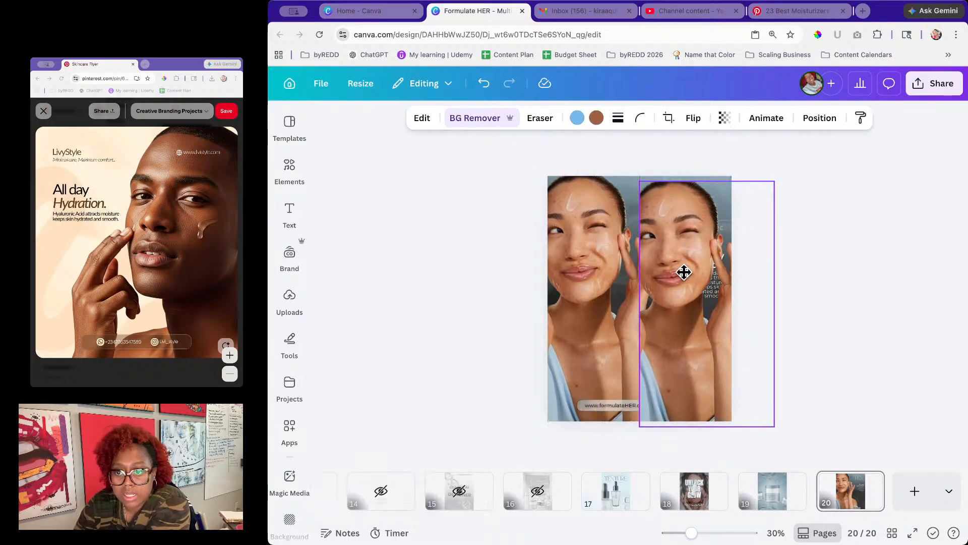
pyautogui.click(588, 271)
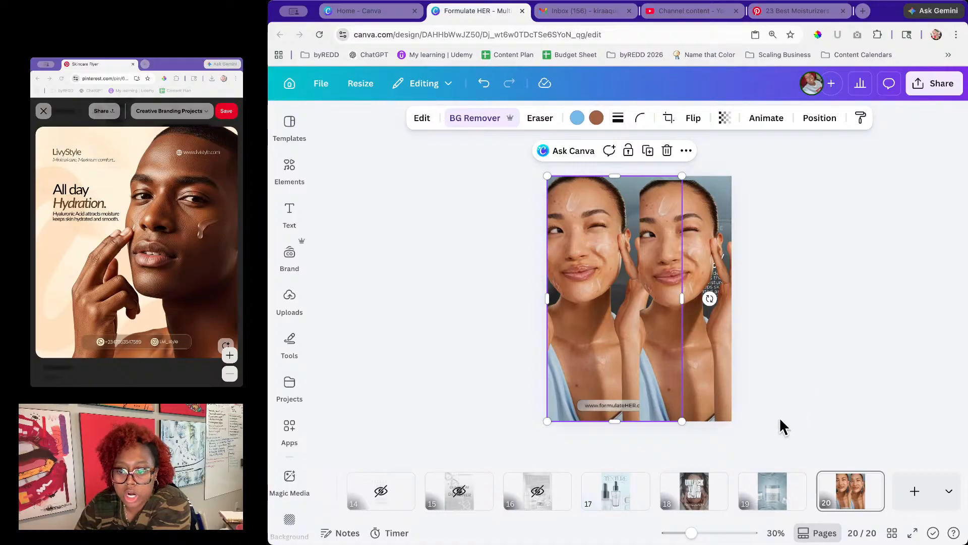
# Step: Add a new page after the flyer, set its background to gray azure and copy the hex code #55798A
pyautogui.click(899, 500)
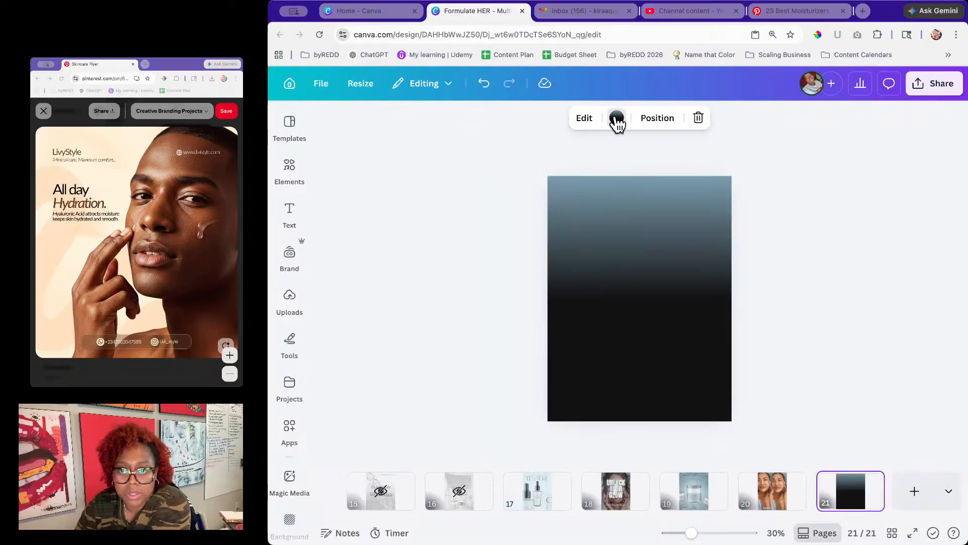
pyautogui.click(616, 119)
pyautogui.click(416, 212)
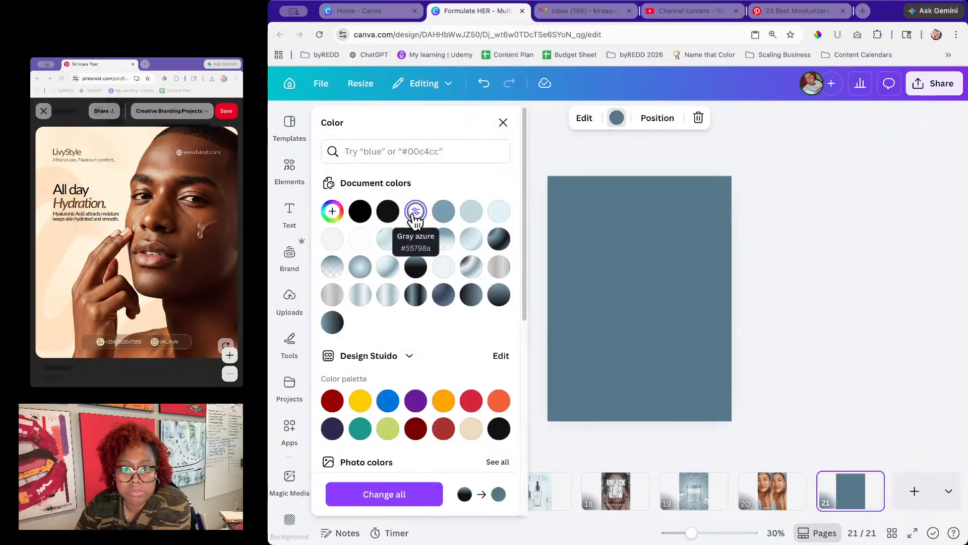
pyautogui.click(415, 212)
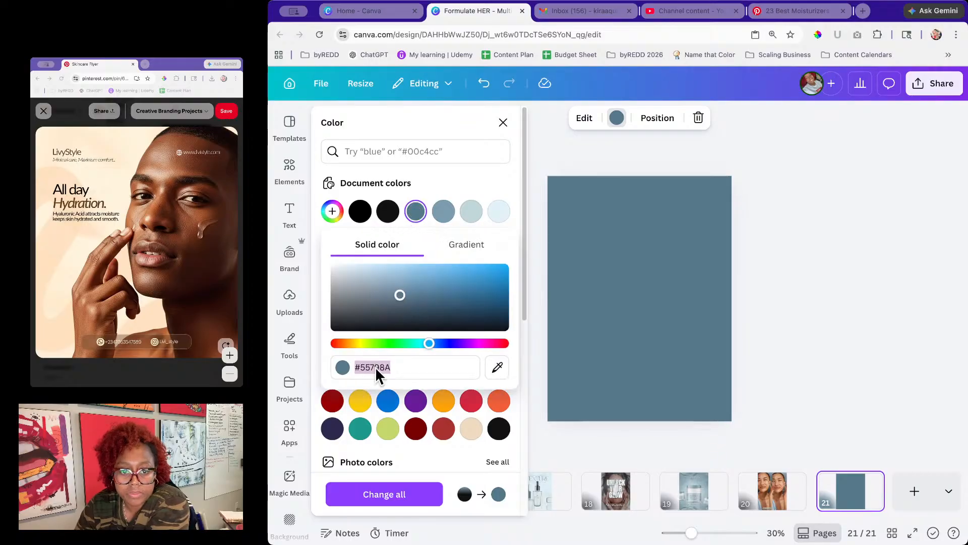
# Step: Return to page 20 and apply the Custom duotone filter to the original model photo
pyautogui.click(770, 492)
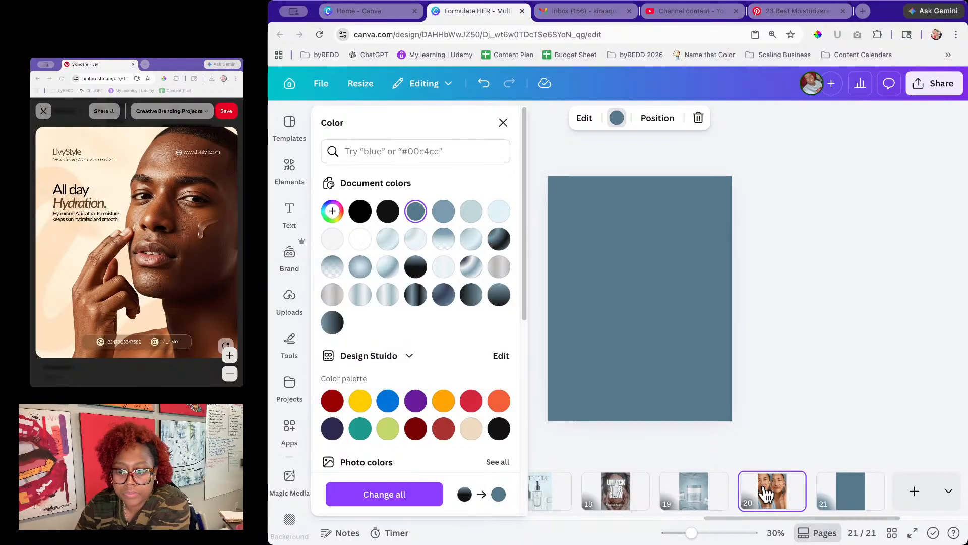
pyautogui.click(598, 271)
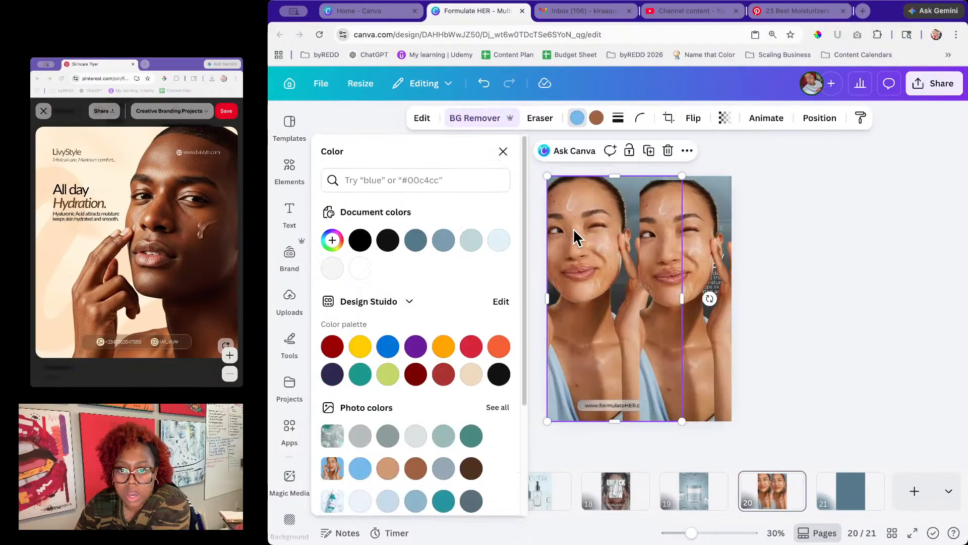
pyautogui.click(423, 119)
pyautogui.scroll(-6, 452, 317)
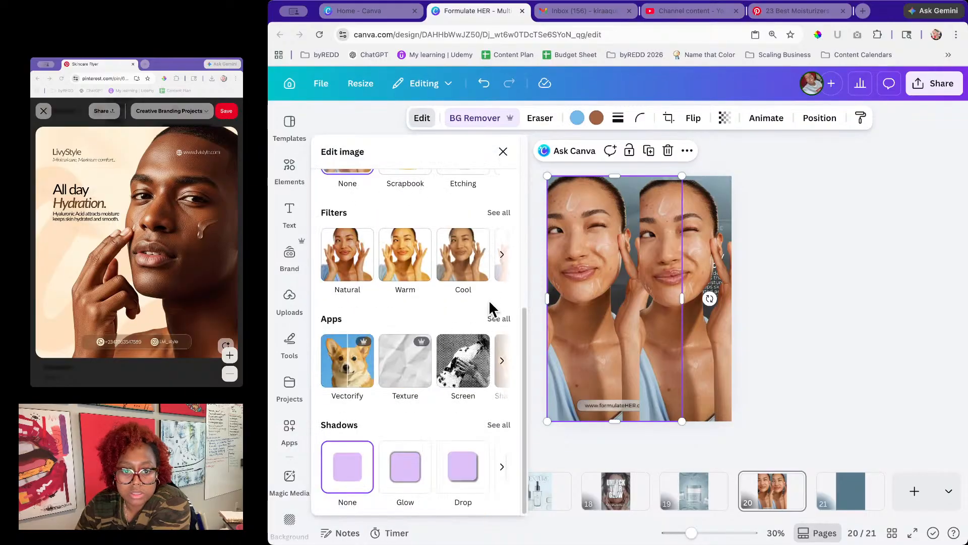
pyautogui.click(498, 211)
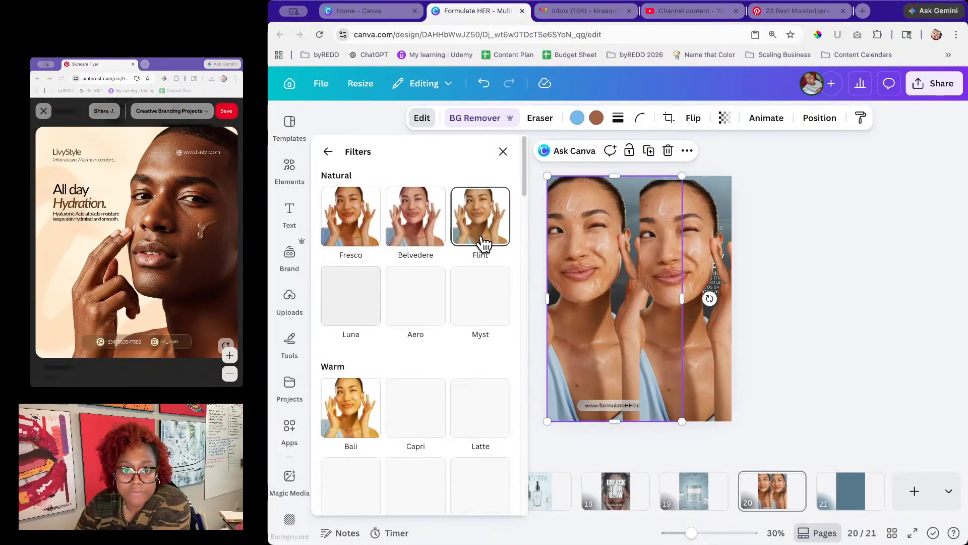
pyautogui.scroll(-15, 452, 353)
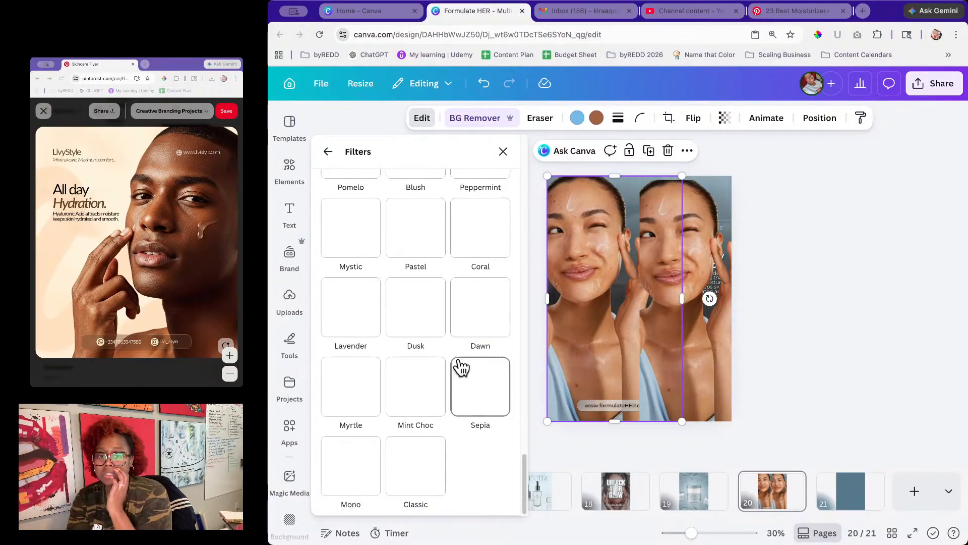
pyautogui.scroll(8, 406, 339)
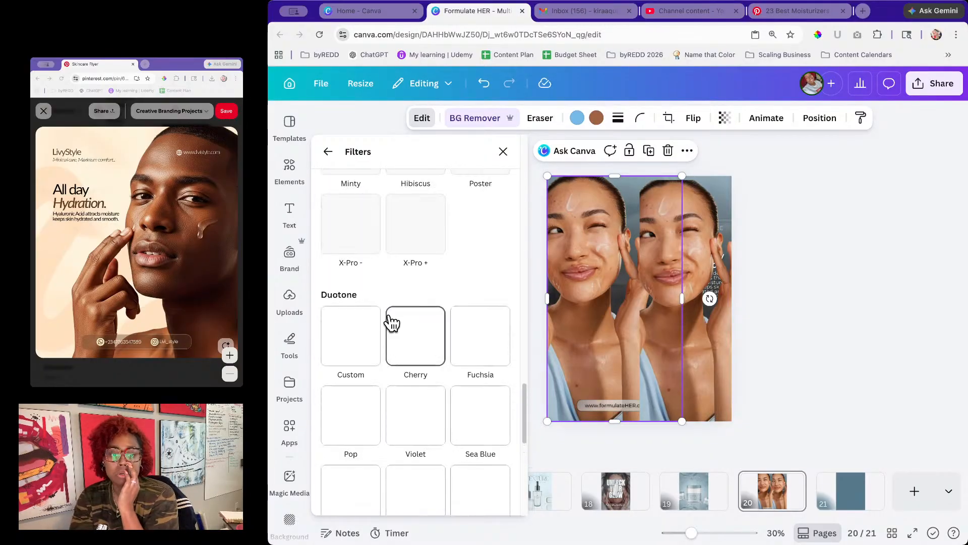
pyautogui.scroll(2, 391, 322)
pyautogui.click(362, 451)
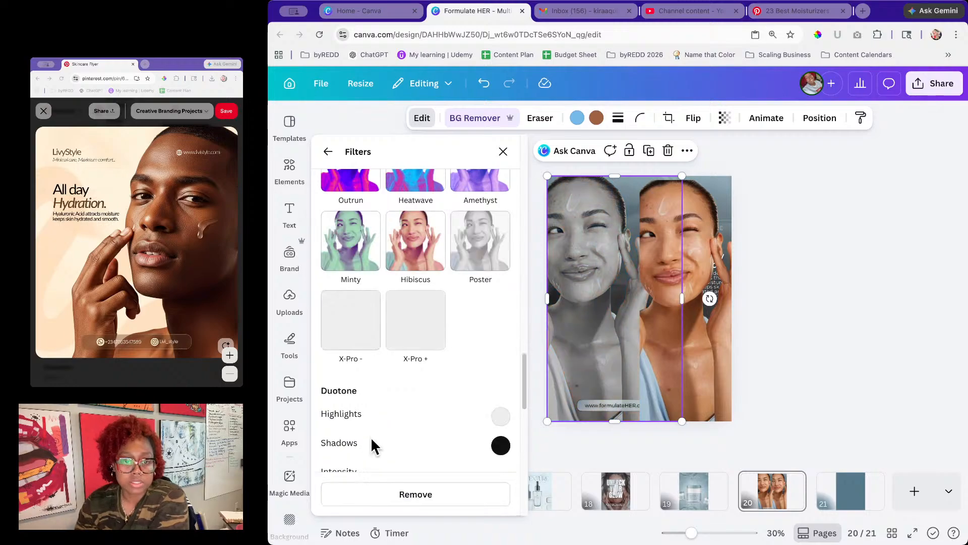
# Step: Set the duotone filter's shadows color to #55798A on the original model photo
pyautogui.click(501, 445)
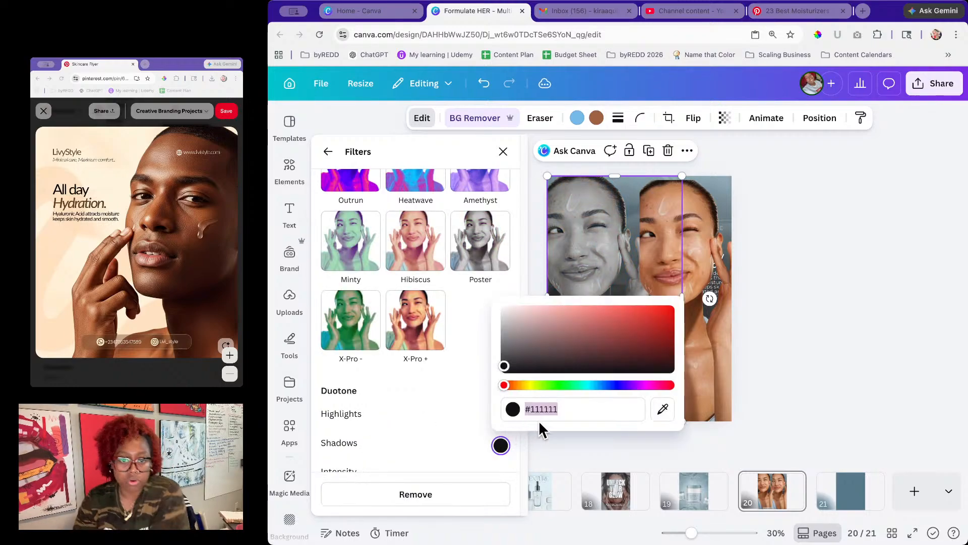
pyautogui.write('#56798A')
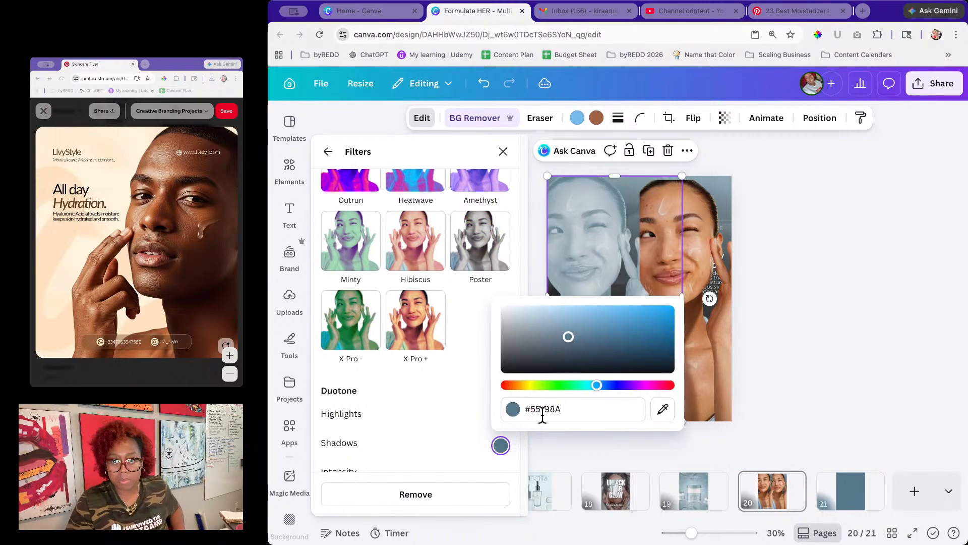
pyautogui.click(785, 333)
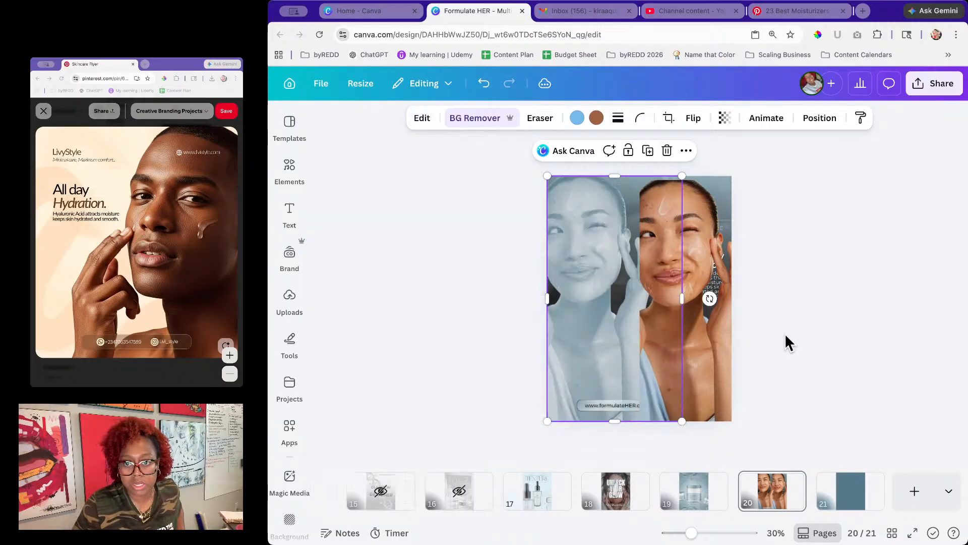
# Step: Apply a whole-image blur with an intensity of 73 to the duotone model photo
pyautogui.click(421, 119)
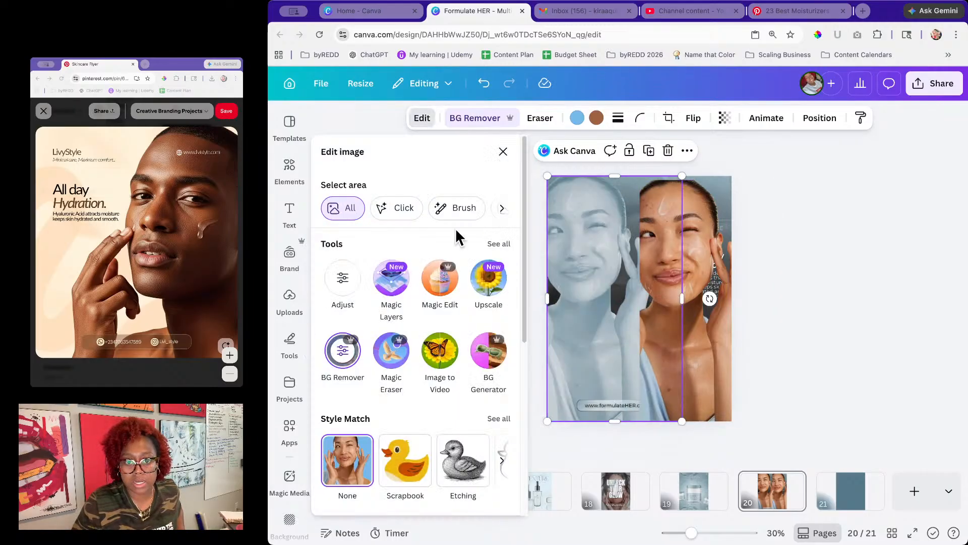
pyautogui.click(497, 245)
pyautogui.click(342, 286)
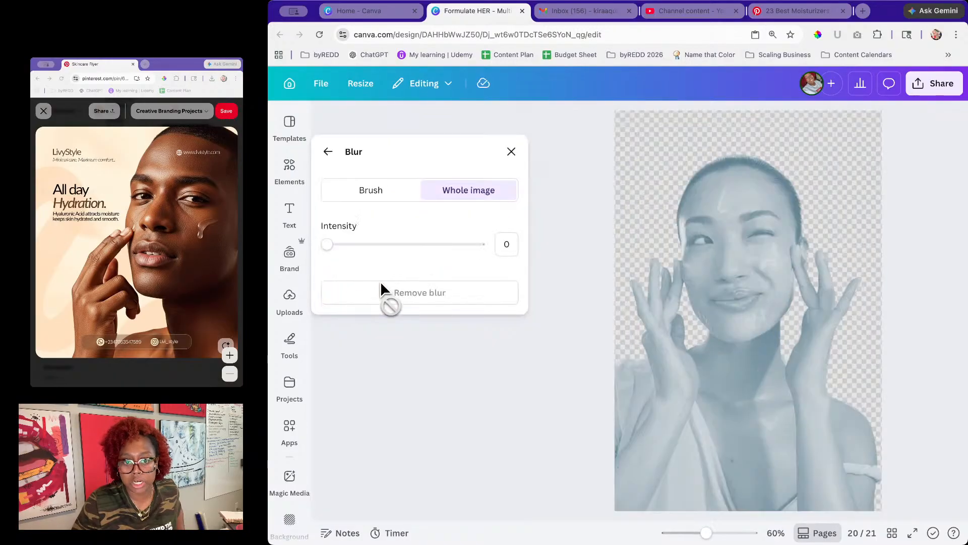
pyautogui.moveTo(368, 248); pyautogui.dragTo(442, 251)
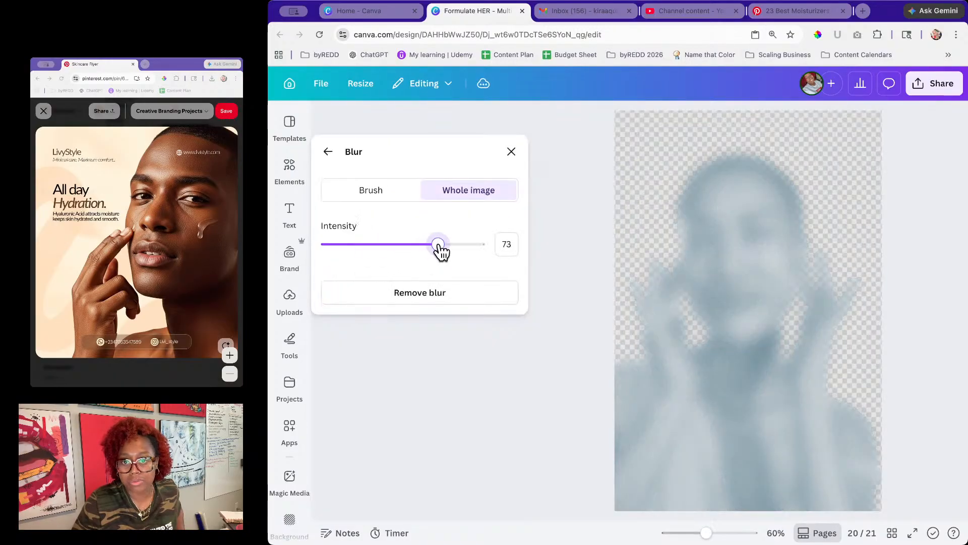
pyautogui.click(511, 152)
# Step: Move the full-color model photo onto the flyer's left side, directly over the blurred duotone photo
pyautogui.click(721, 345)
pyautogui.moveTo(712, 332); pyautogui.dragTo(619, 321)
pyautogui.click(875, 346)
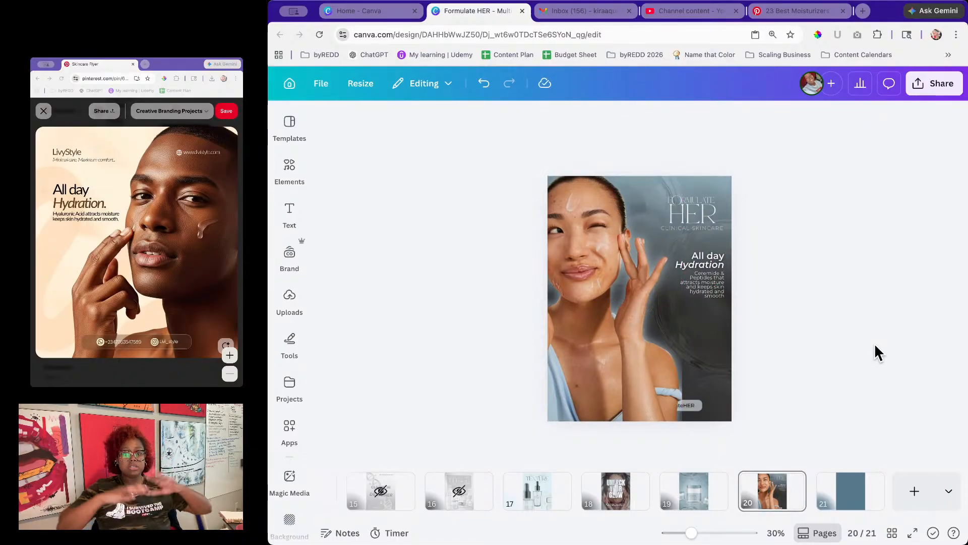
pyautogui.click(602, 264)
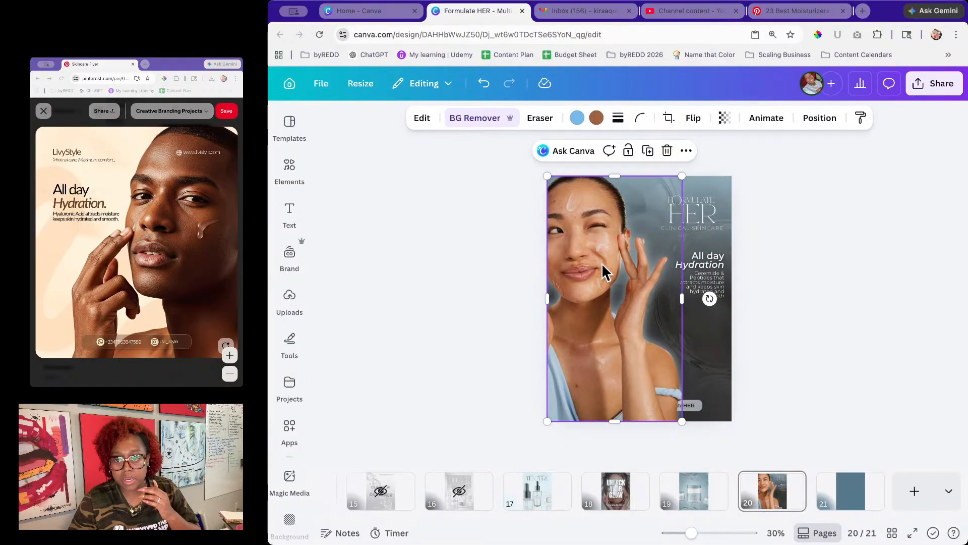
pyautogui.click(743, 387)
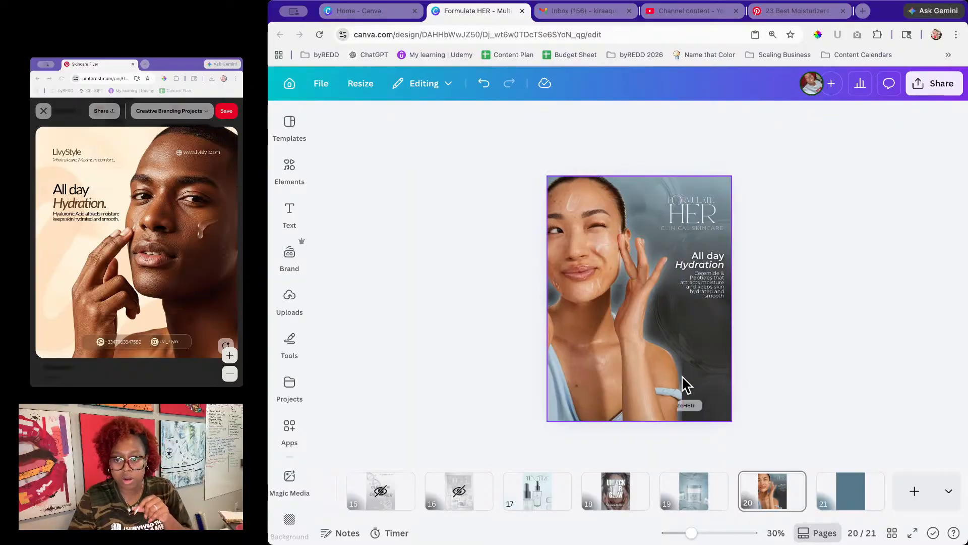
pyautogui.moveTo(692, 533); pyautogui.dragTo(695, 533)
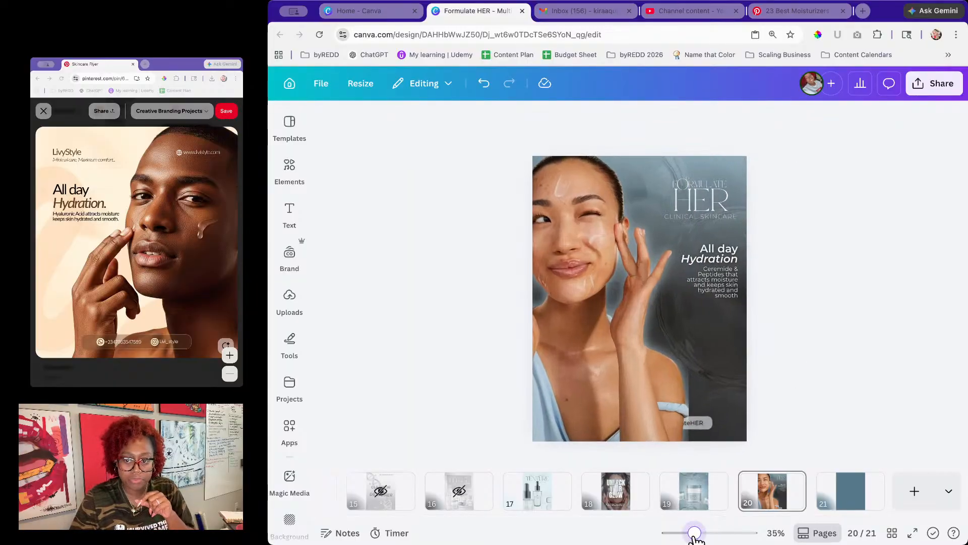
# Step: Bring the blurred duotone photo to the front of the layer stack, above the full-color model photo
pyautogui.click(670, 294)
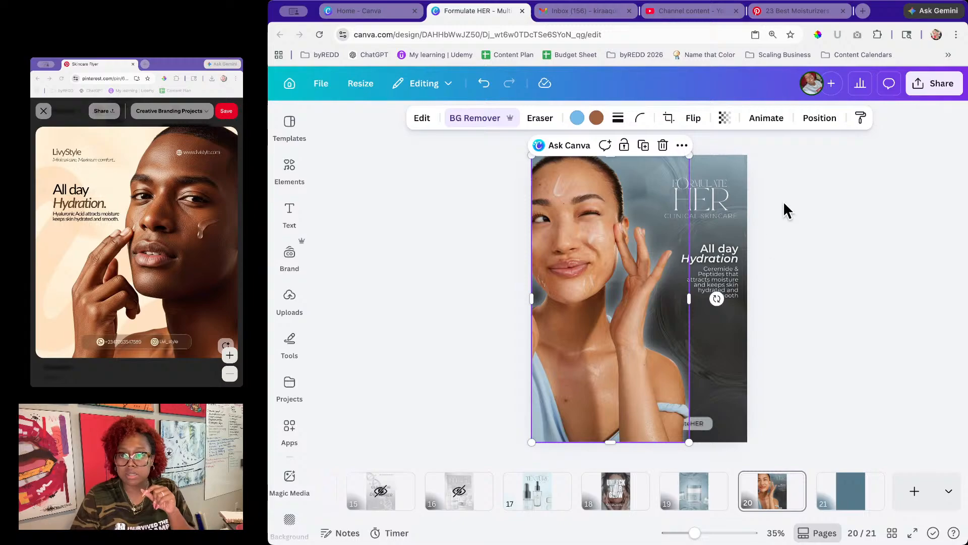
pyautogui.click(808, 121)
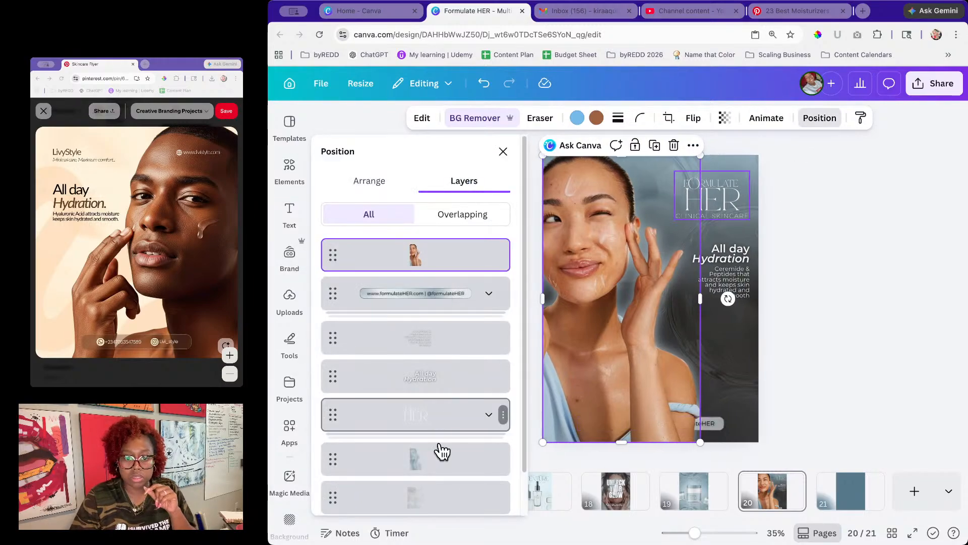
pyautogui.click(440, 473)
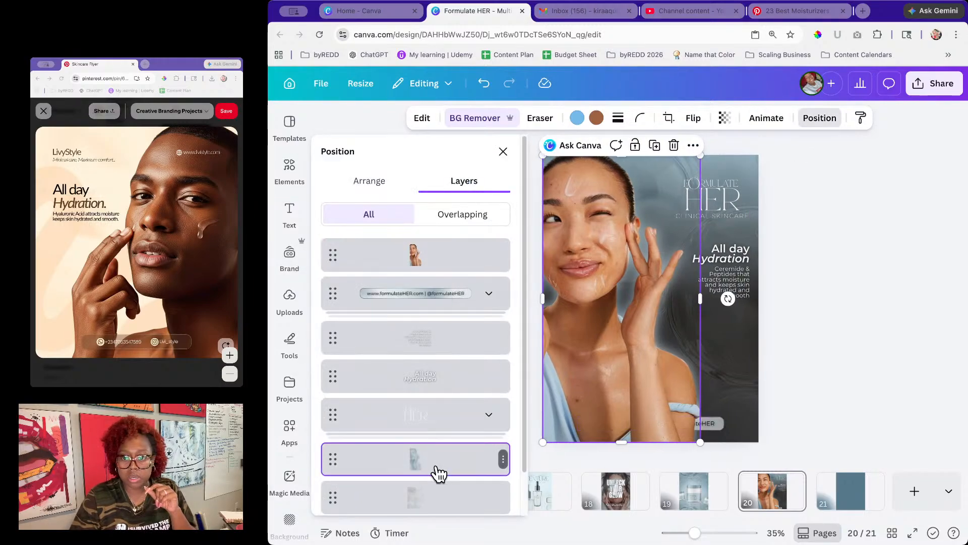
pyautogui.moveTo(441, 469); pyautogui.dragTo(442, 244)
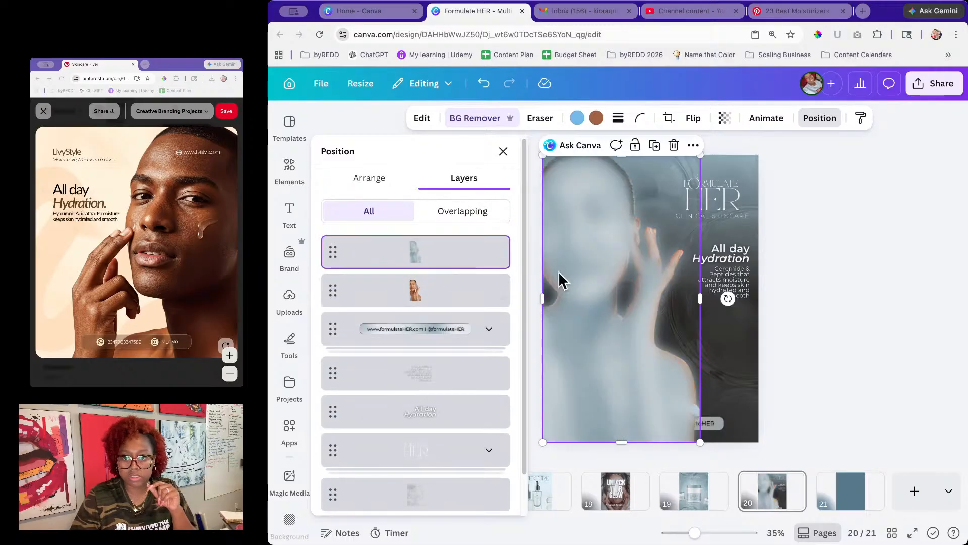
pyautogui.doubleClick(572, 287)
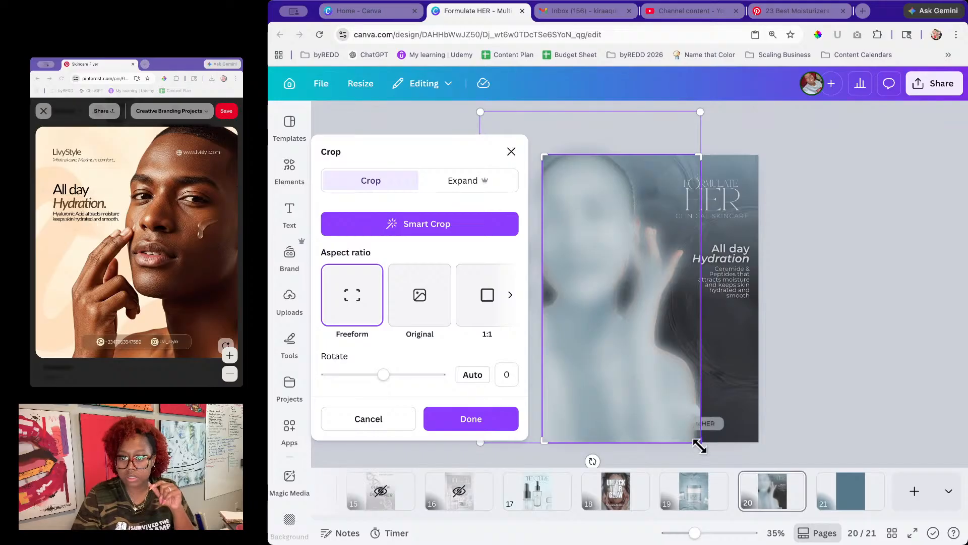
pyautogui.moveTo(705, 441); pyautogui.dragTo(707, 438)
pyautogui.click(372, 420)
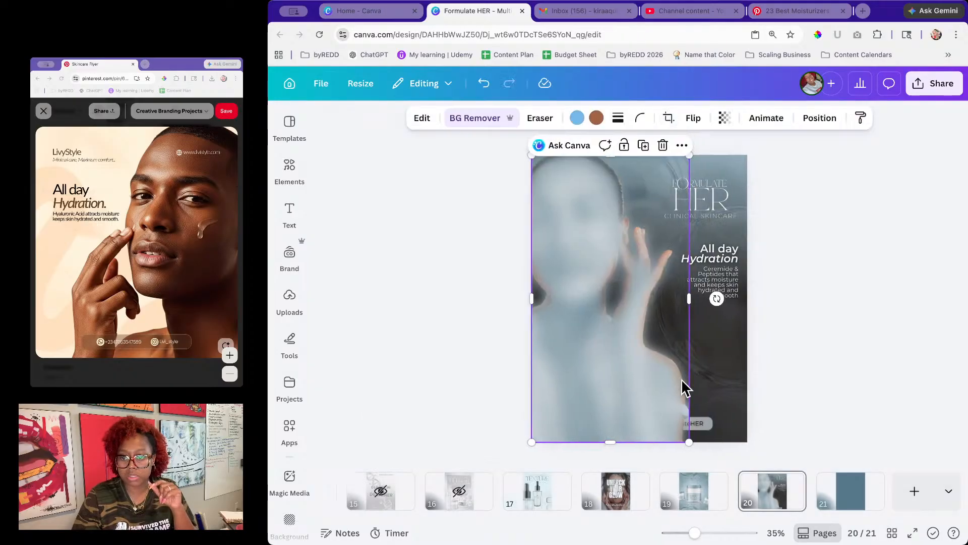
# Step: Start a linear fade on the blurred duotone photo with the Image Blender app
pyautogui.click(843, 363)
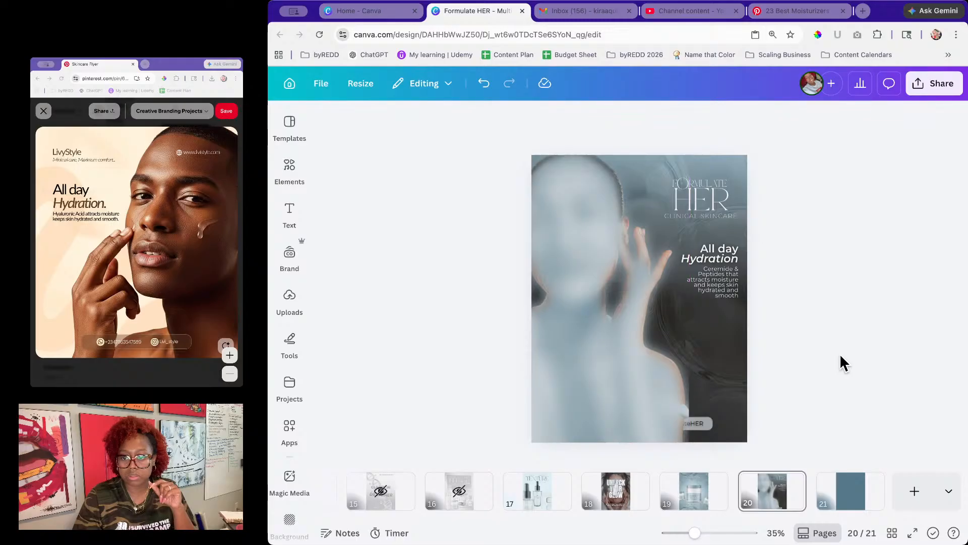
pyautogui.click(674, 372)
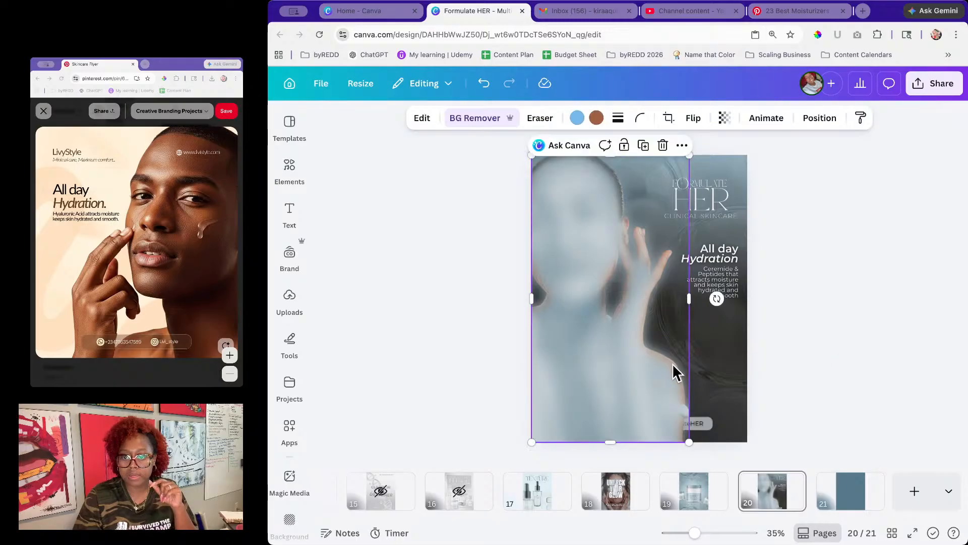
pyautogui.click(423, 125)
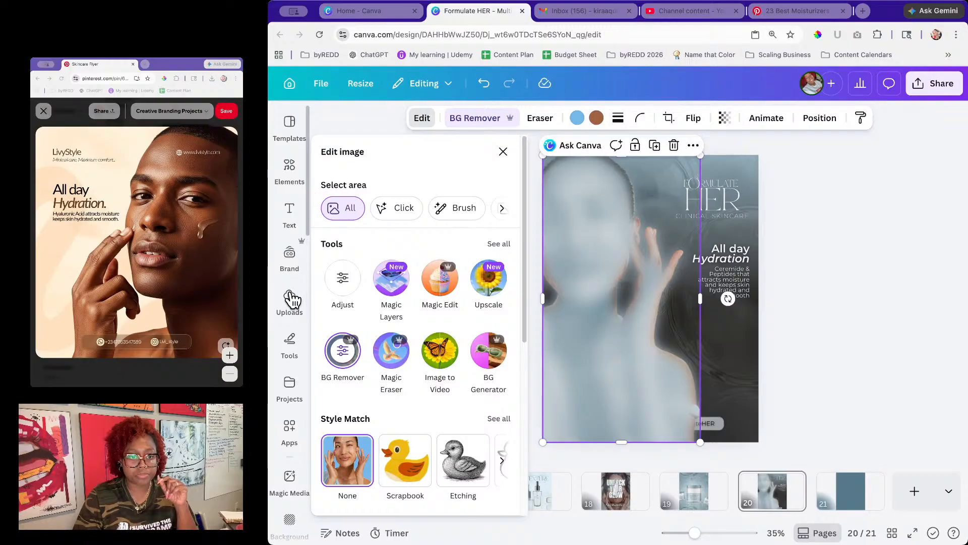
pyautogui.scroll(-2, 296, 331)
pyautogui.click(294, 337)
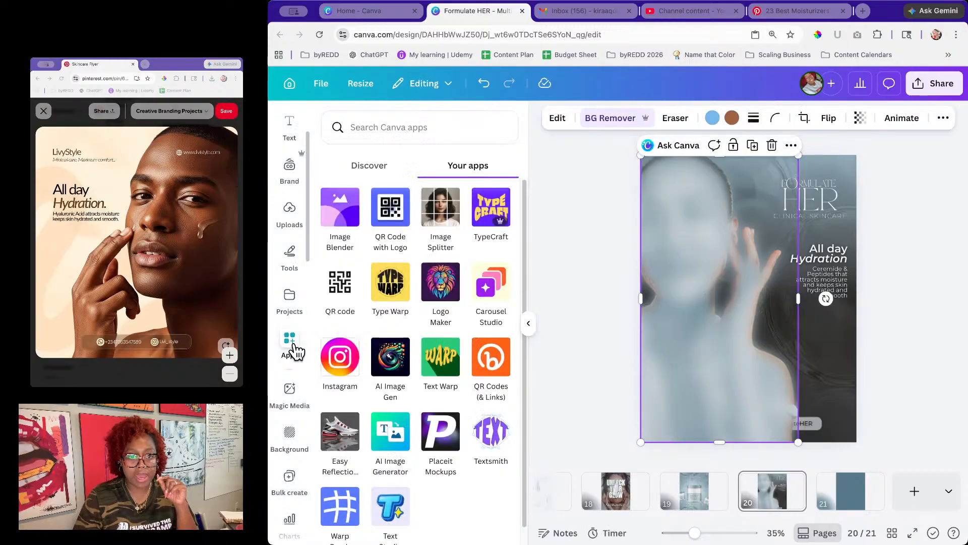
pyautogui.click(353, 212)
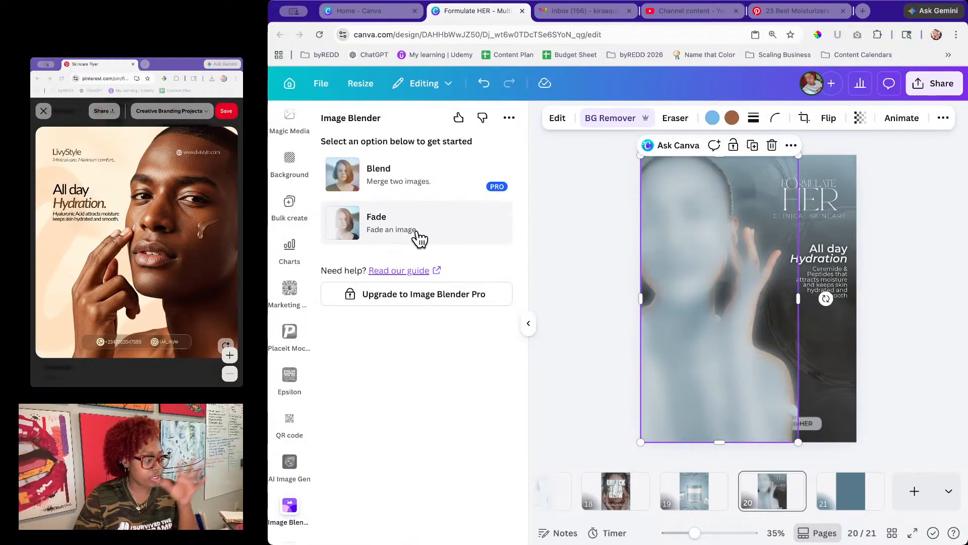
pyautogui.click(386, 219)
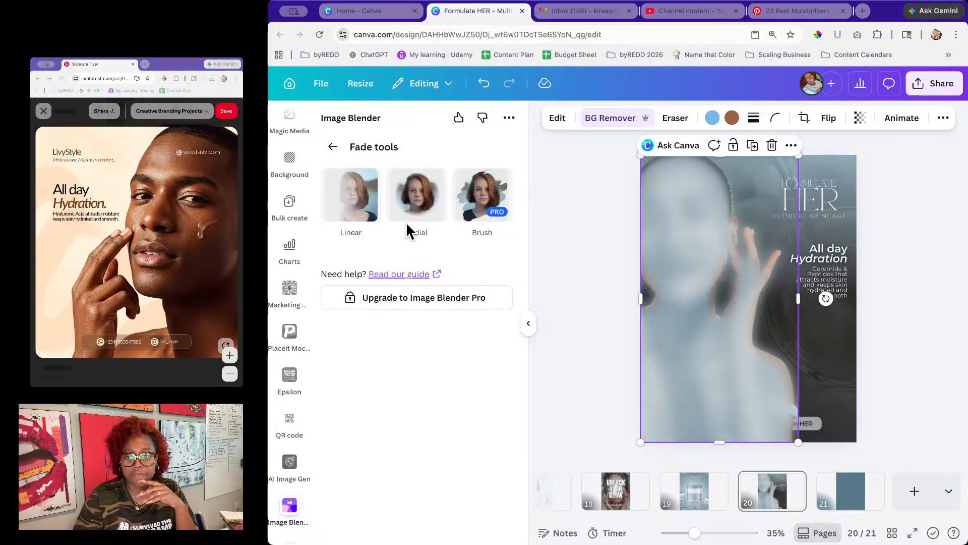
pyautogui.click(356, 208)
# Step: Try angling the linear fade toward the model's shoulder, and try the radial fade instead
pyautogui.moveTo(688, 344); pyautogui.dragTo(681, 407)
pyautogui.moveTo(691, 212); pyautogui.dragTo(676, 377)
pyautogui.moveTo(683, 413); pyautogui.dragTo(803, 396)
pyautogui.click(415, 197)
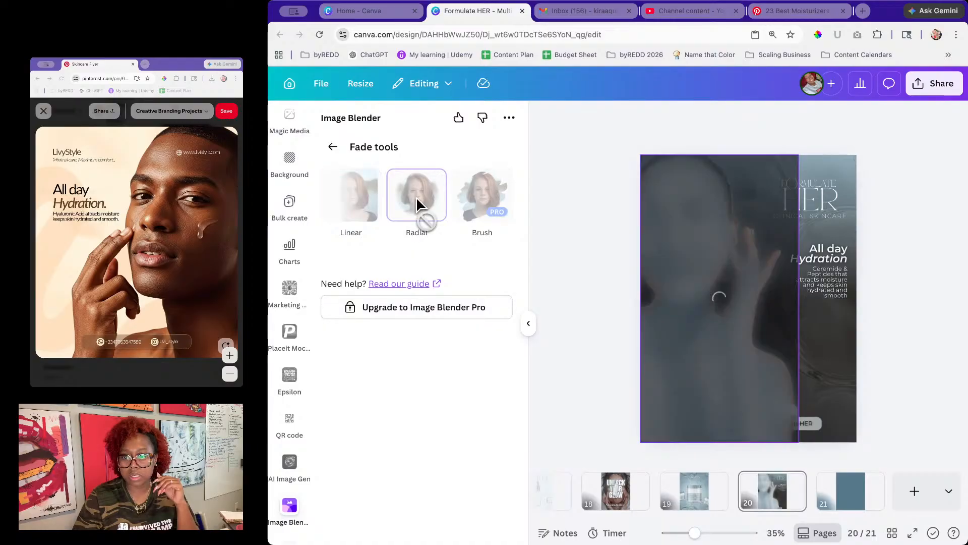
# Step: Confine a linear fade to the blurred photo's lower edge beside the model's shoulder, lower its strength and save it
pyautogui.click(352, 204)
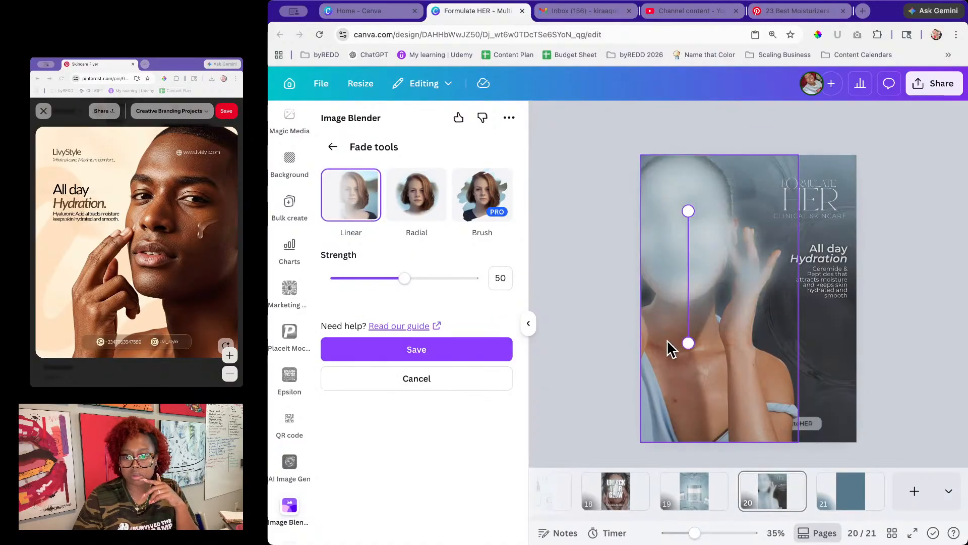
pyautogui.moveTo(689, 345); pyautogui.dragTo(794, 404)
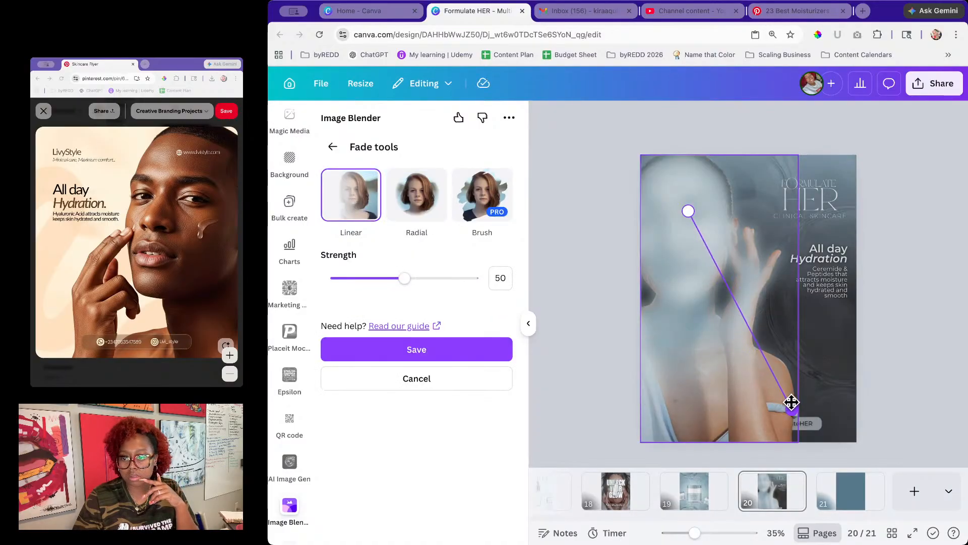
pyautogui.moveTo(688, 211); pyautogui.dragTo(761, 407)
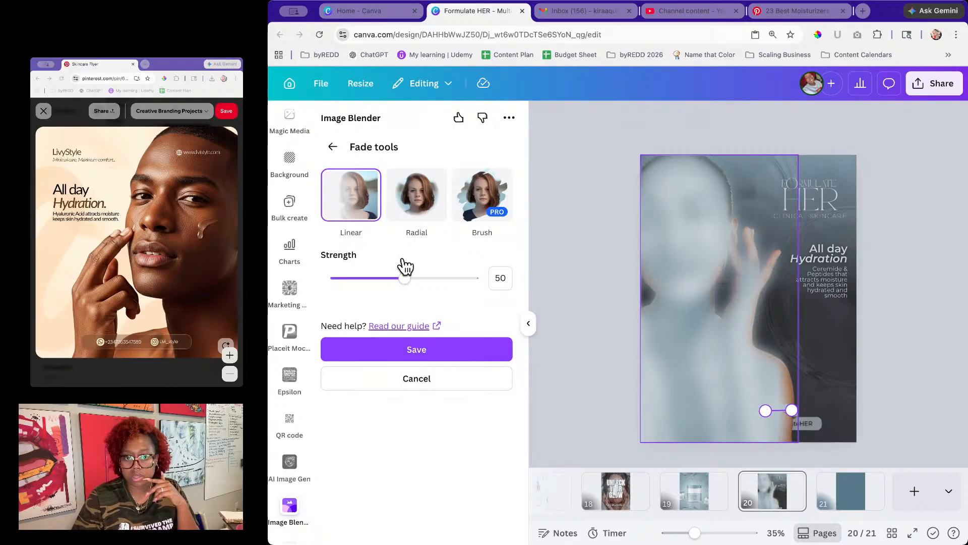
pyautogui.moveTo(392, 281); pyautogui.dragTo(396, 305)
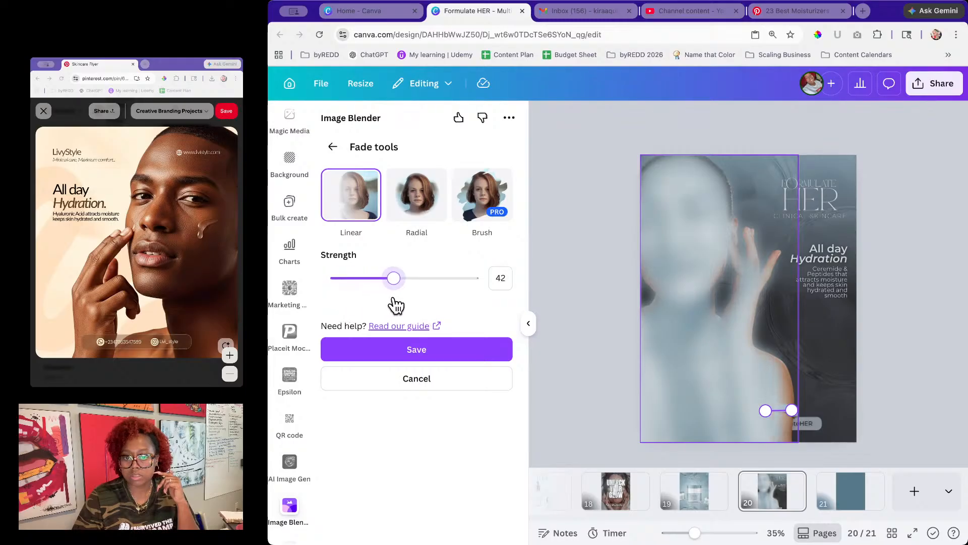
pyautogui.moveTo(792, 408)
pyautogui.mouseDown()
pyautogui.moveTo(813, 409)
pyautogui.moveTo(806, 394)
pyautogui.moveTo(807, 403)
pyautogui.mouseUp()
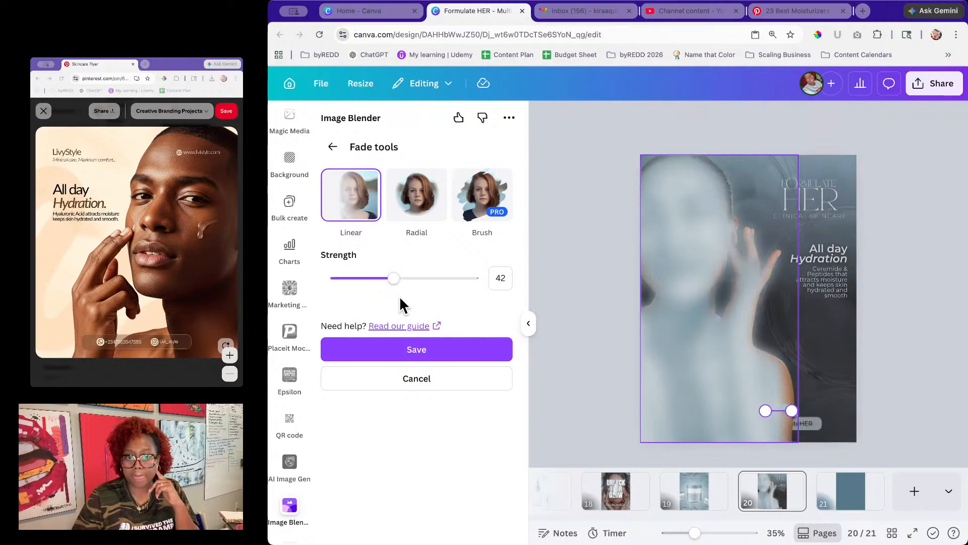
pyautogui.moveTo(396, 283); pyautogui.dragTo(374, 284)
pyautogui.click(494, 357)
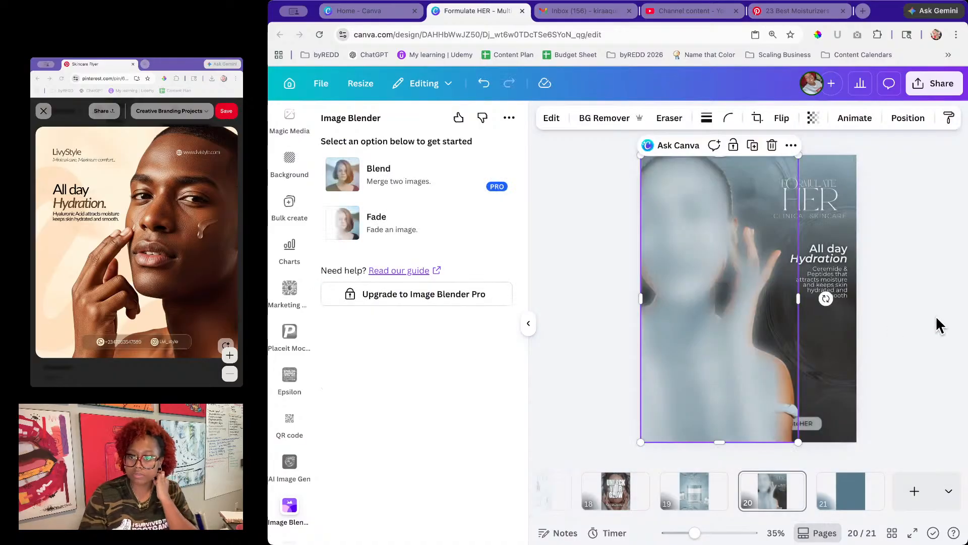
# Step: Move the faded, blurred duotone photo one layer down, behind the full-color model photo
pyautogui.click(928, 314)
pyautogui.click(676, 271)
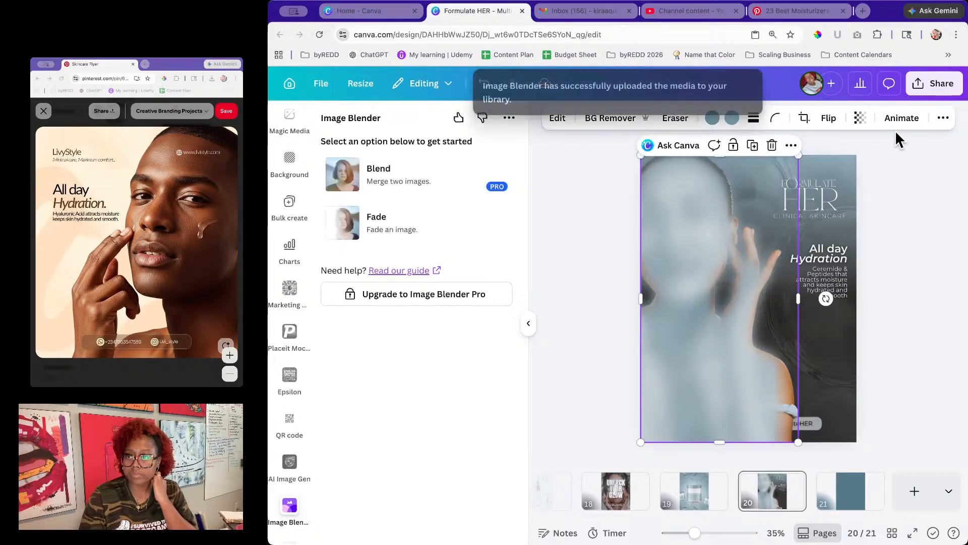
pyautogui.click(944, 124)
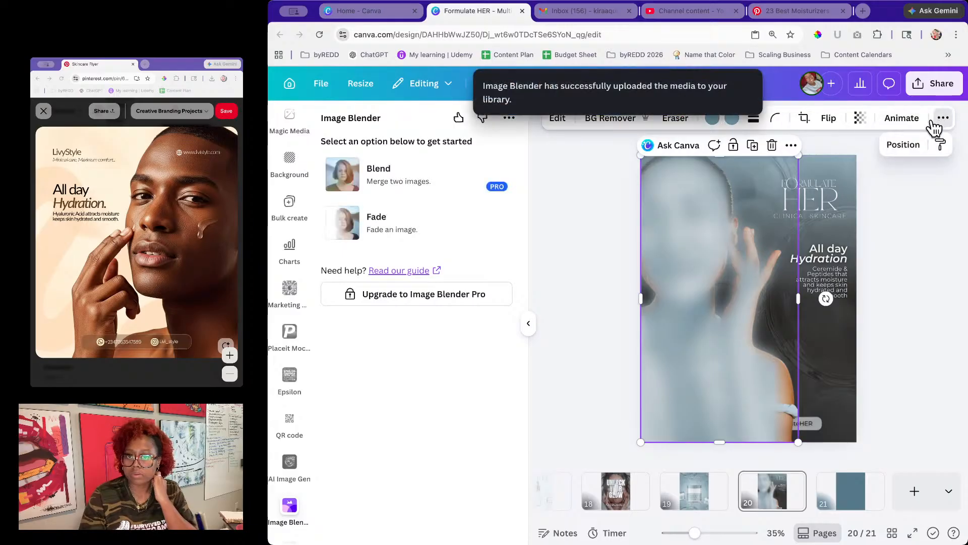
pyautogui.click(904, 145)
pyautogui.moveTo(427, 238); pyautogui.dragTo(439, 293)
pyautogui.click(912, 317)
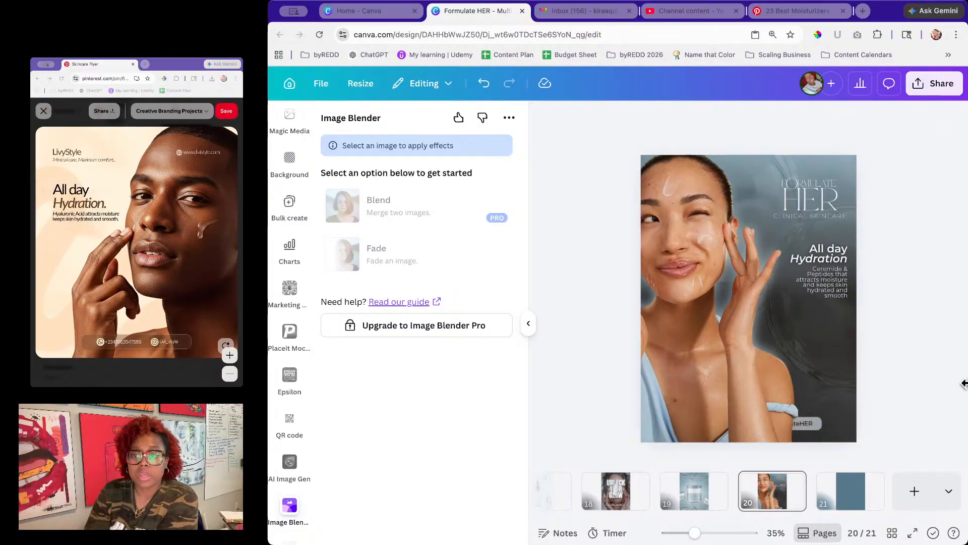
# Step: Select the page background in the layer list and recolor it with the seven-color light blue circular gradient from #7b9dae to #e3f2f8
pyautogui.click(680, 283)
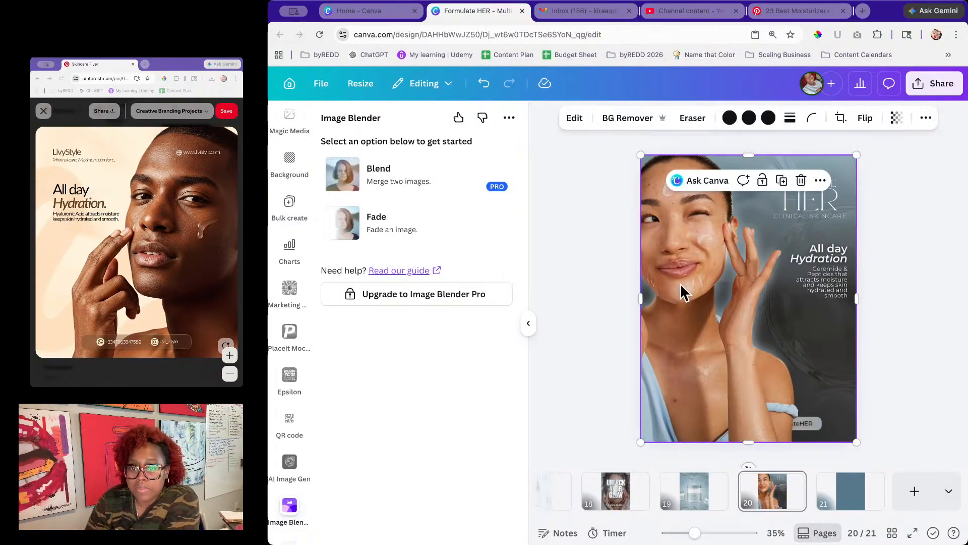
pyautogui.click(529, 324)
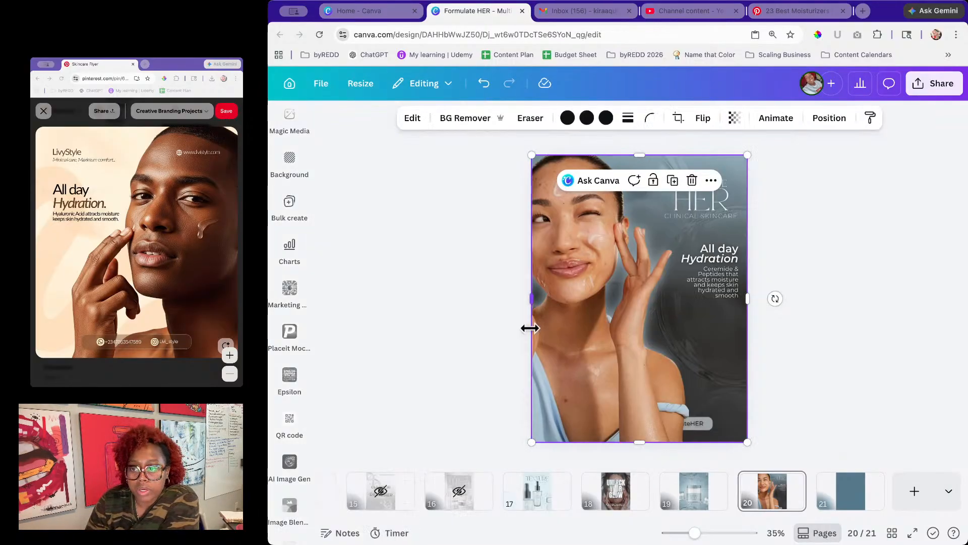
pyautogui.click(879, 315)
pyautogui.click(730, 348)
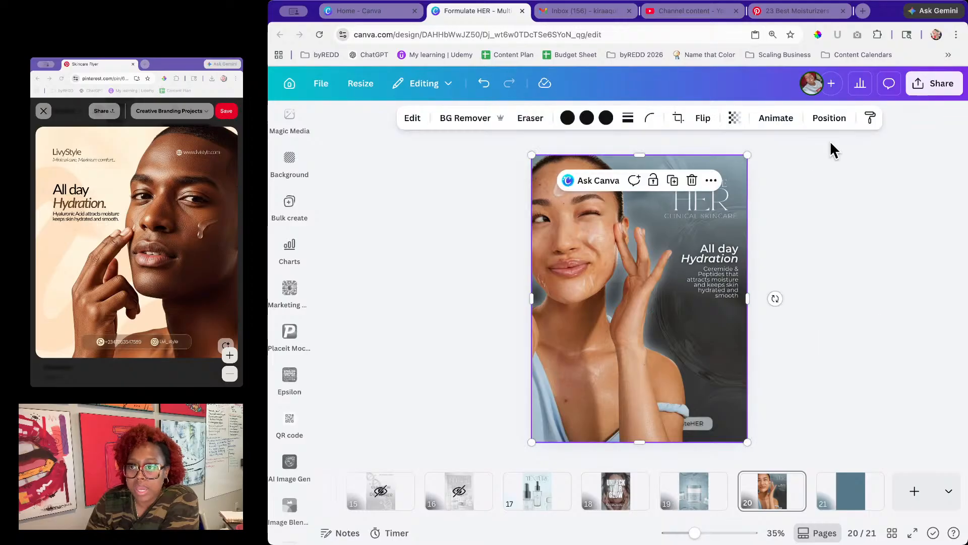
pyautogui.click(830, 124)
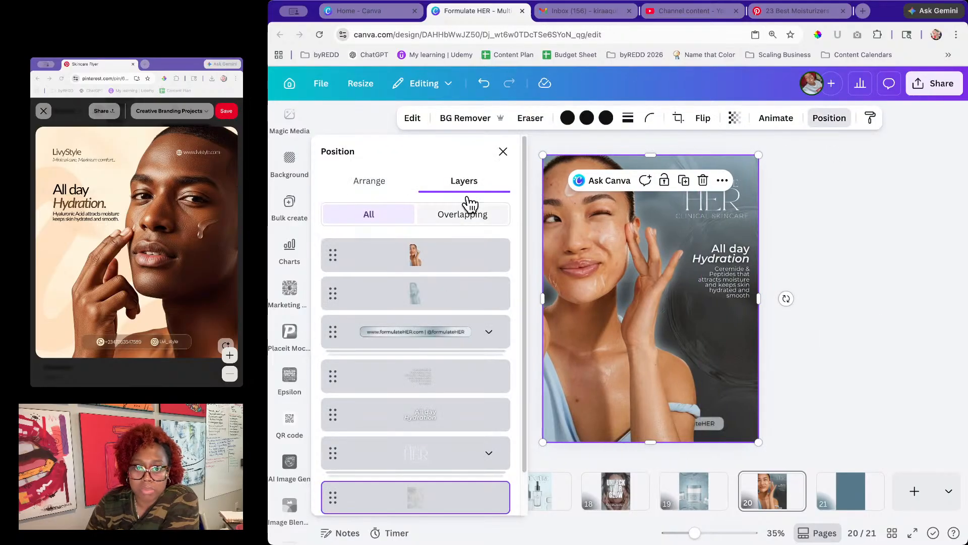
pyautogui.scroll(-2, 436, 397)
pyautogui.click(430, 493)
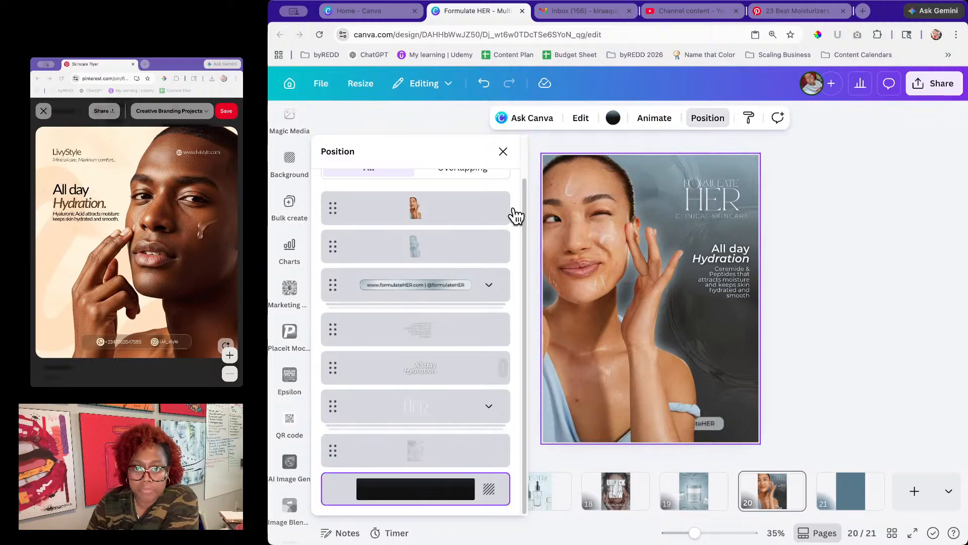
pyautogui.click(612, 124)
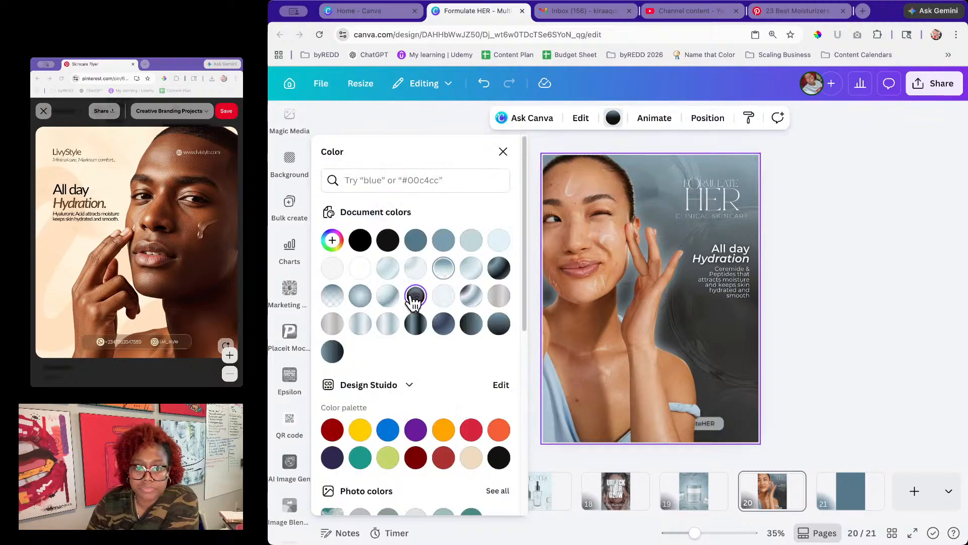
pyautogui.click(361, 297)
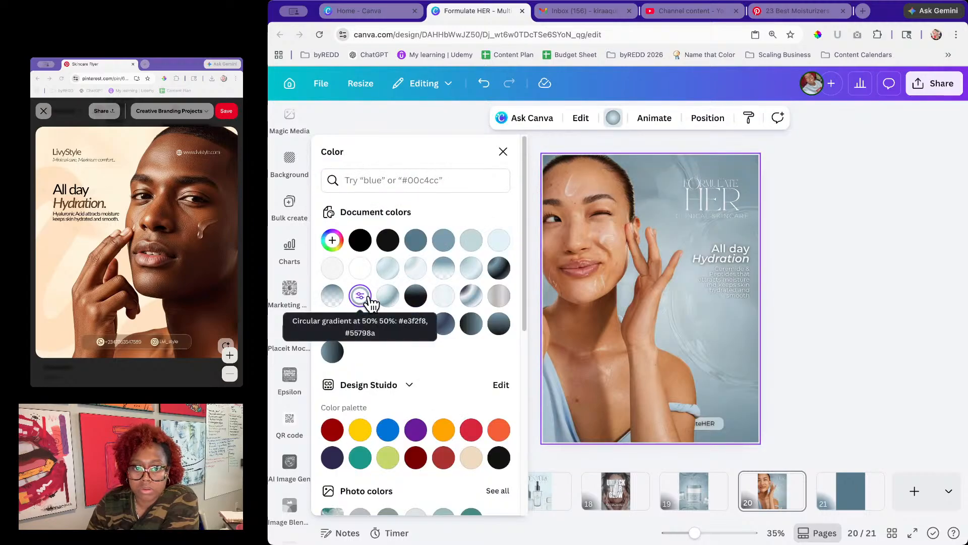
pyautogui.click(388, 297)
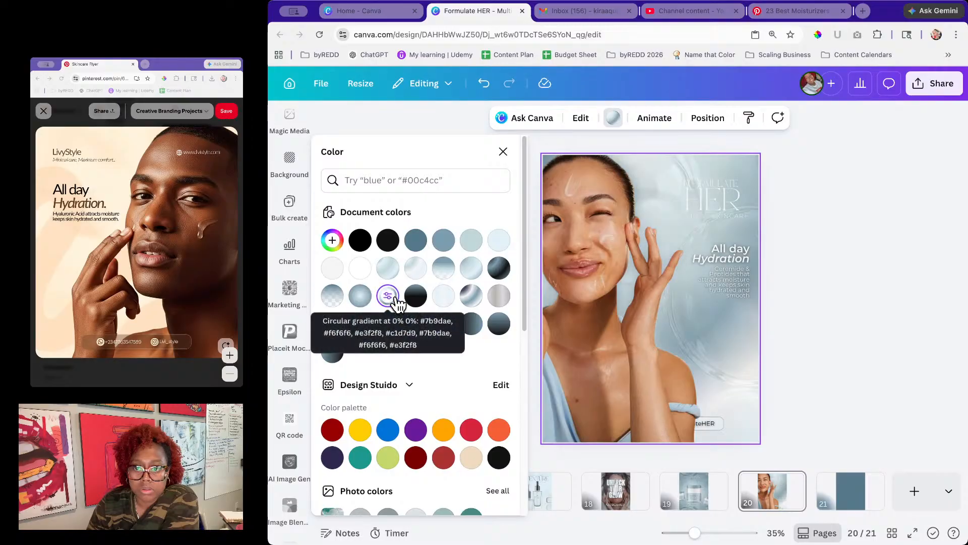
pyautogui.click(388, 297)
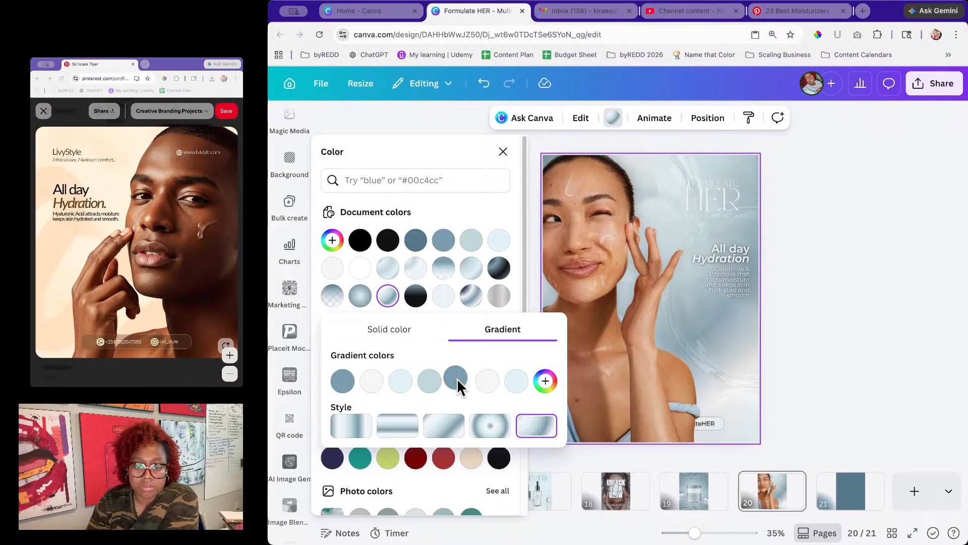
pyautogui.click(833, 334)
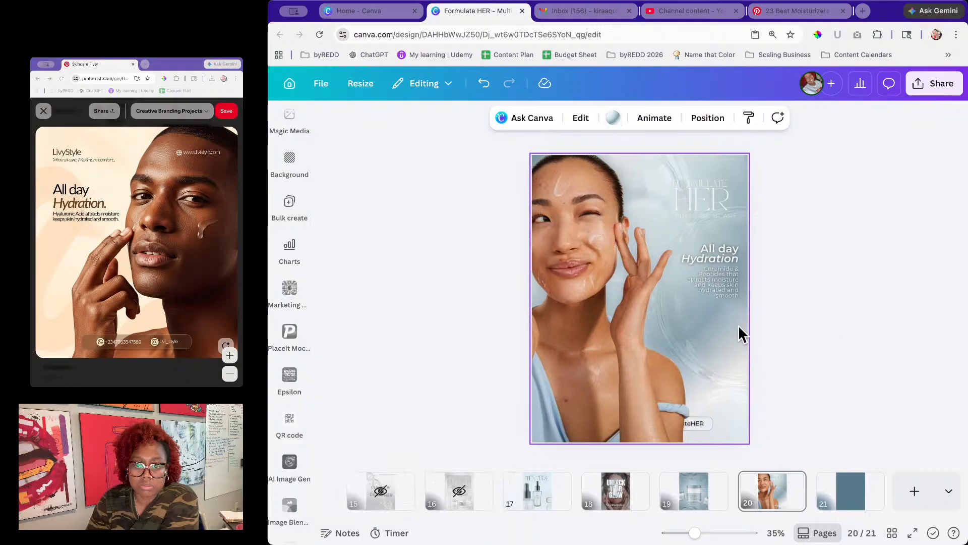
# Step: Move the background gradient's second #7b9dae color to the end and add another #7b9dae color after it
pyautogui.click(614, 120)
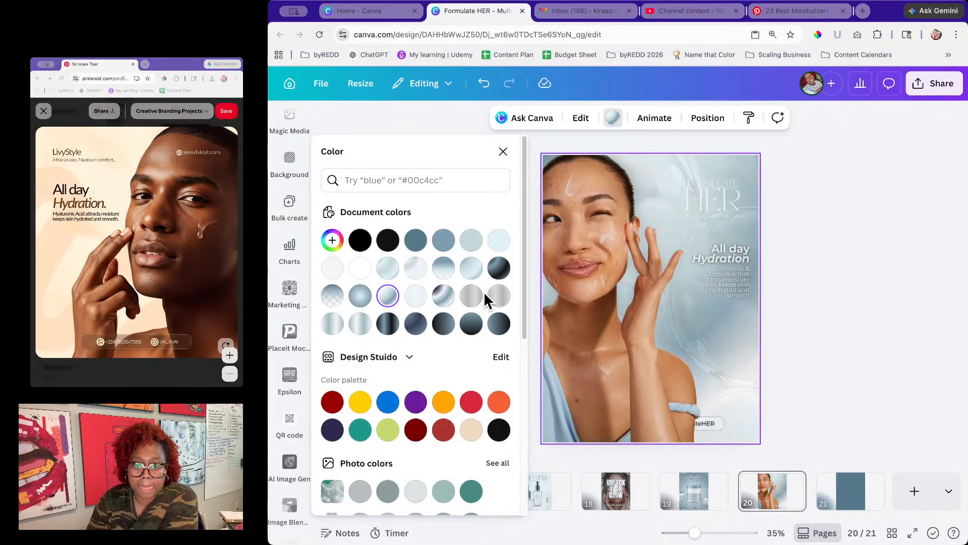
pyautogui.click(388, 296)
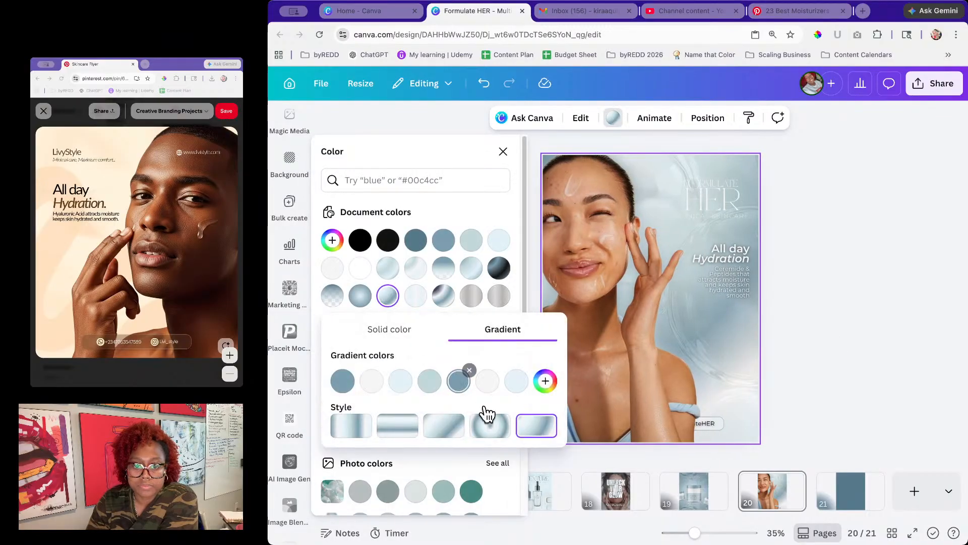
pyautogui.moveTo(458, 388); pyautogui.dragTo(537, 389)
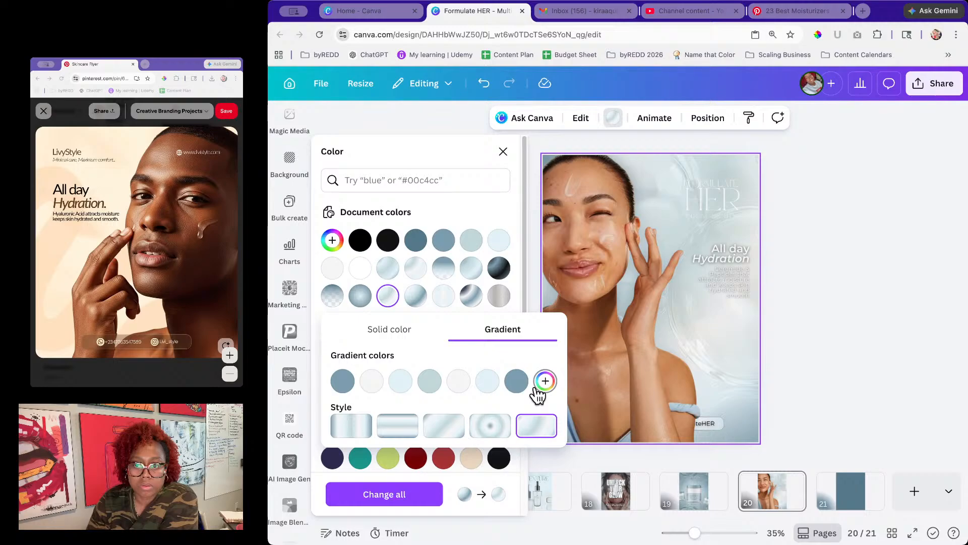
pyautogui.click(524, 389)
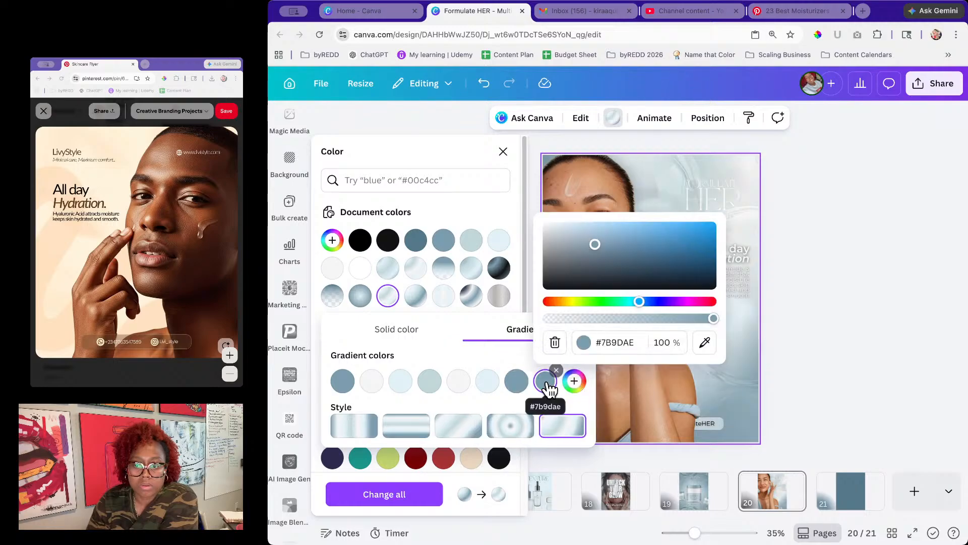
pyautogui.click(802, 351)
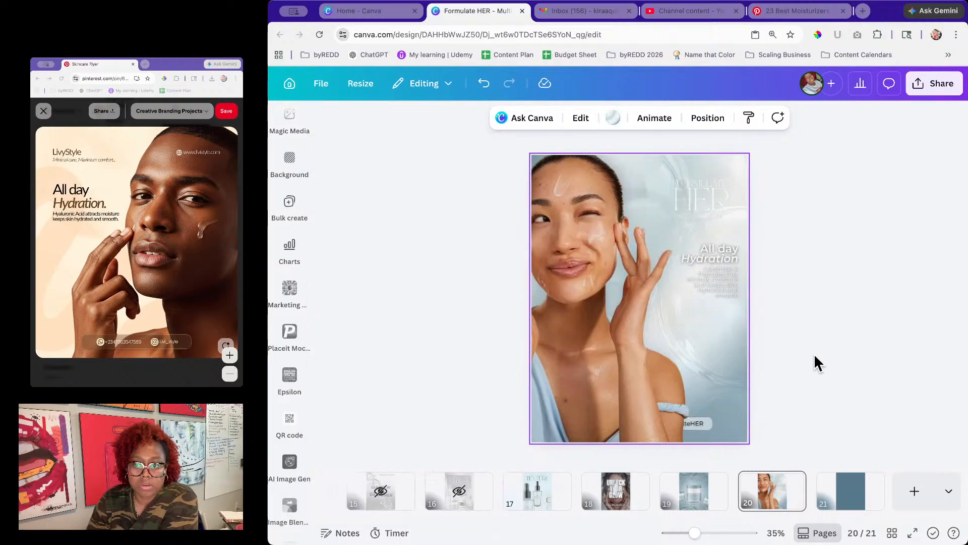
# Step: Recolor the "All day Hydration" headline with the circular gradient of #7b9dae, #363f57 and #7b9dae
pyautogui.click(721, 254)
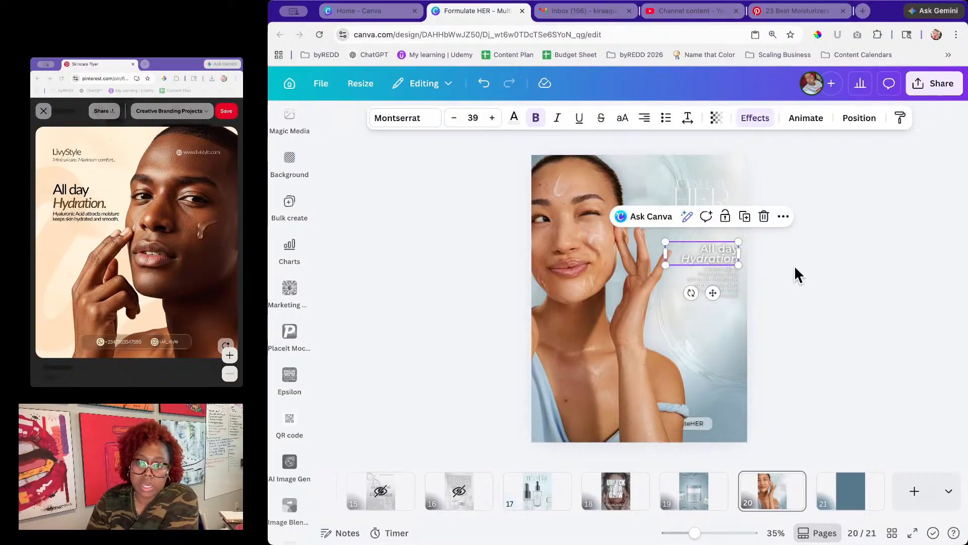
pyautogui.click(513, 119)
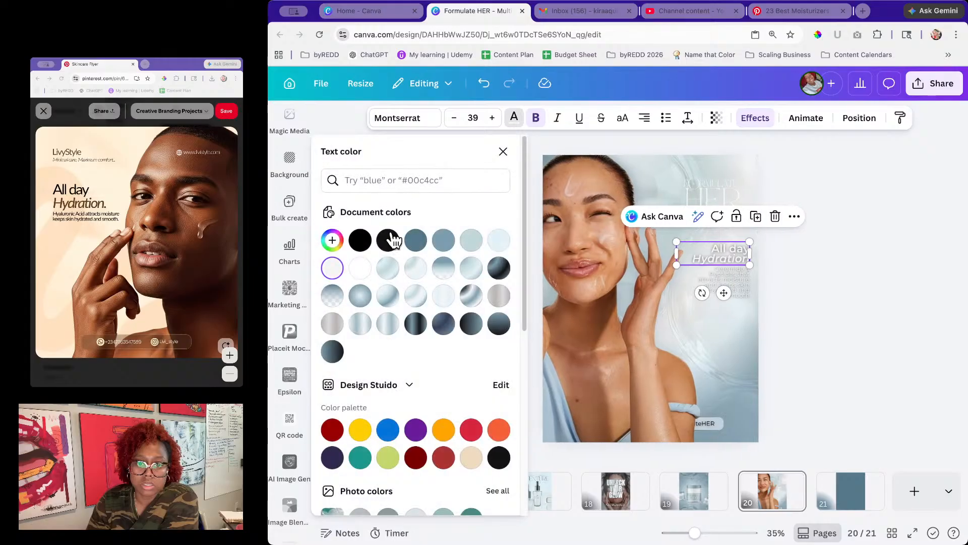
pyautogui.click(416, 242)
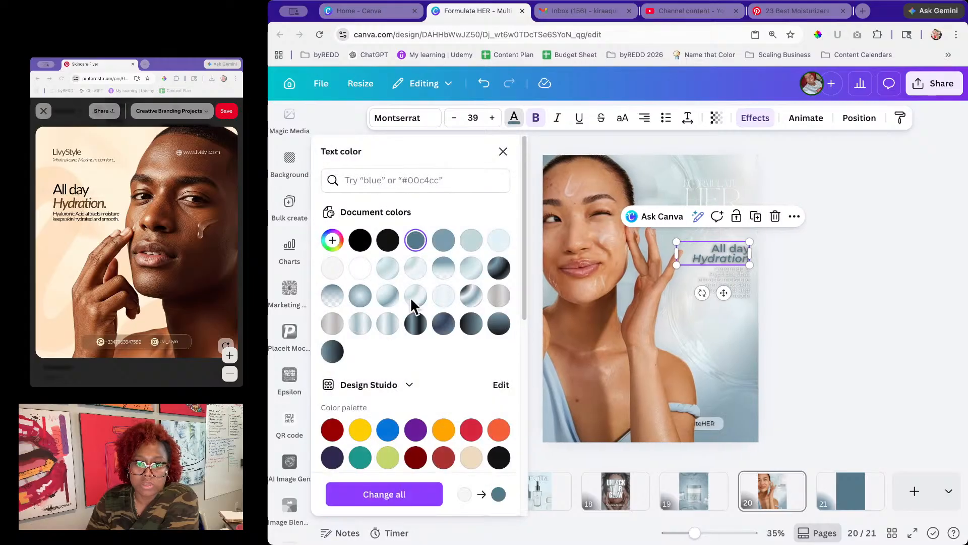
pyautogui.click(472, 270)
pyautogui.click(471, 325)
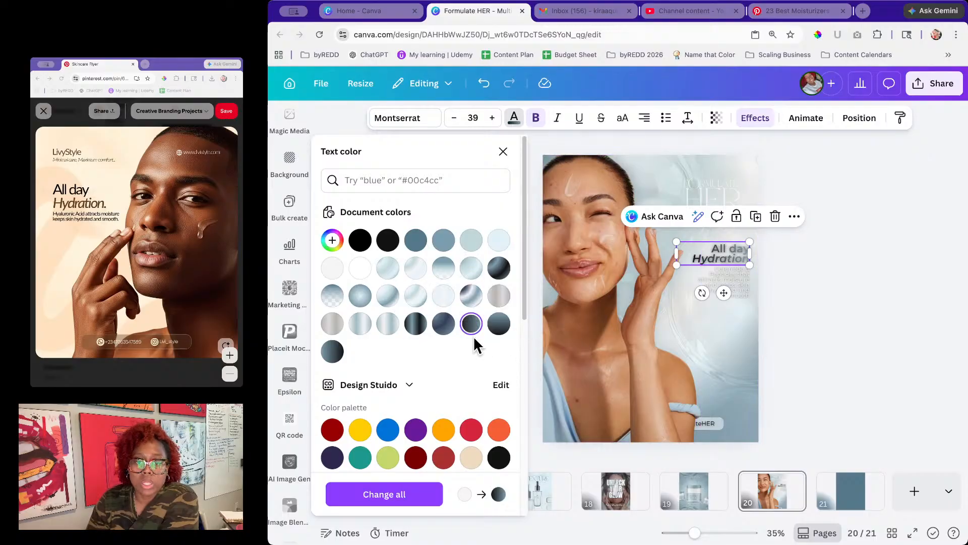
pyautogui.click(417, 324)
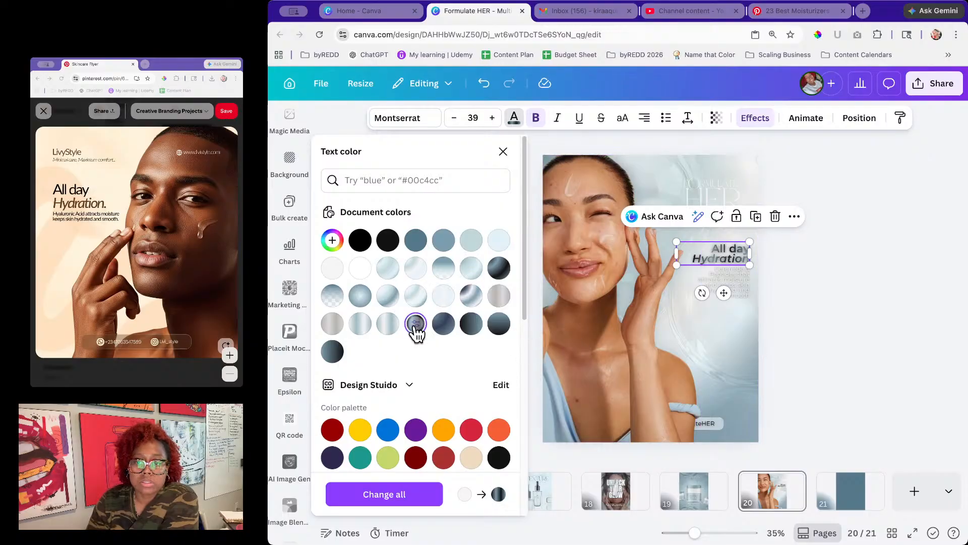
pyautogui.click(446, 325)
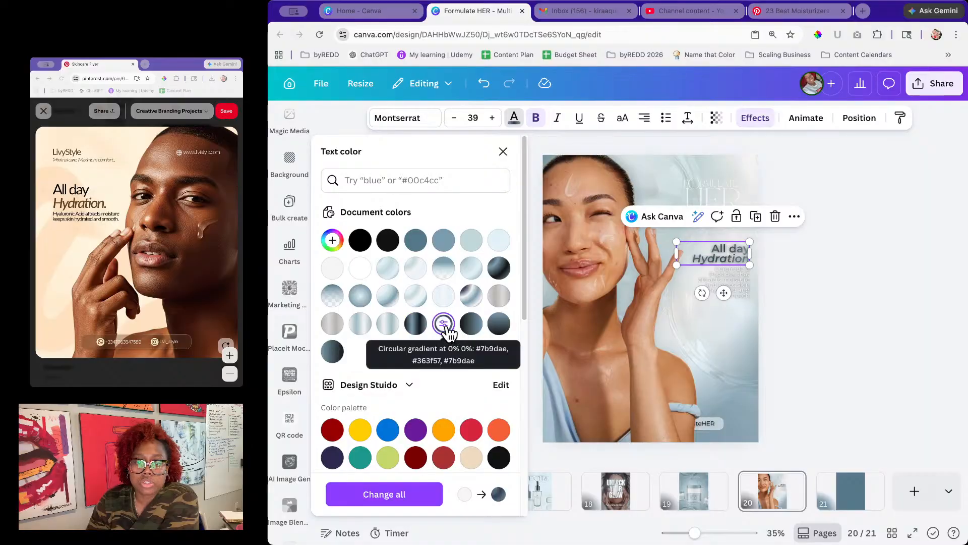
# Step: Try rearranging the headline gradient so #363f57 sits at both ends around #7b9dae, and undo these changes
pyautogui.click(447, 327)
pyautogui.moveTo(371, 407); pyautogui.dragTo(401, 408)
pyautogui.click(429, 409)
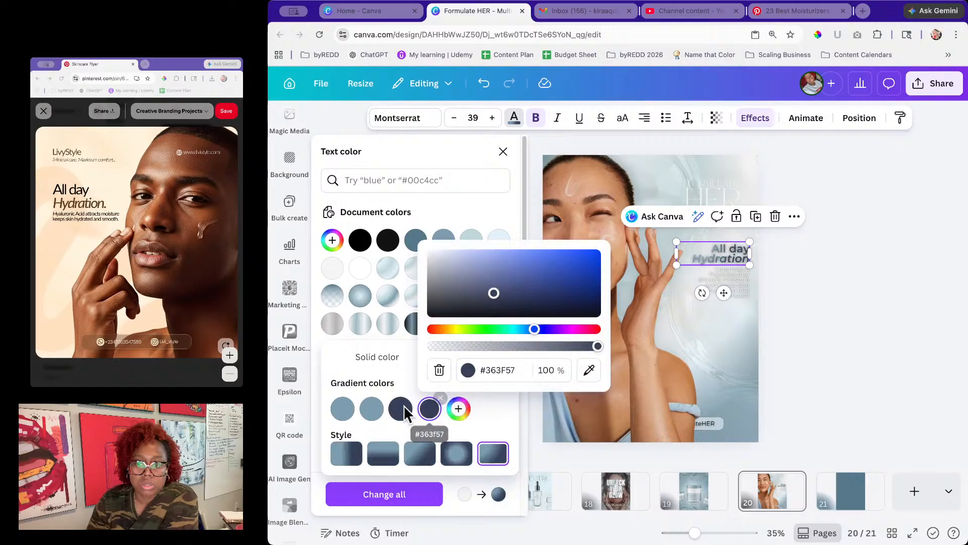
pyautogui.click(381, 397)
pyautogui.moveTo(343, 410); pyautogui.dragTo(384, 421)
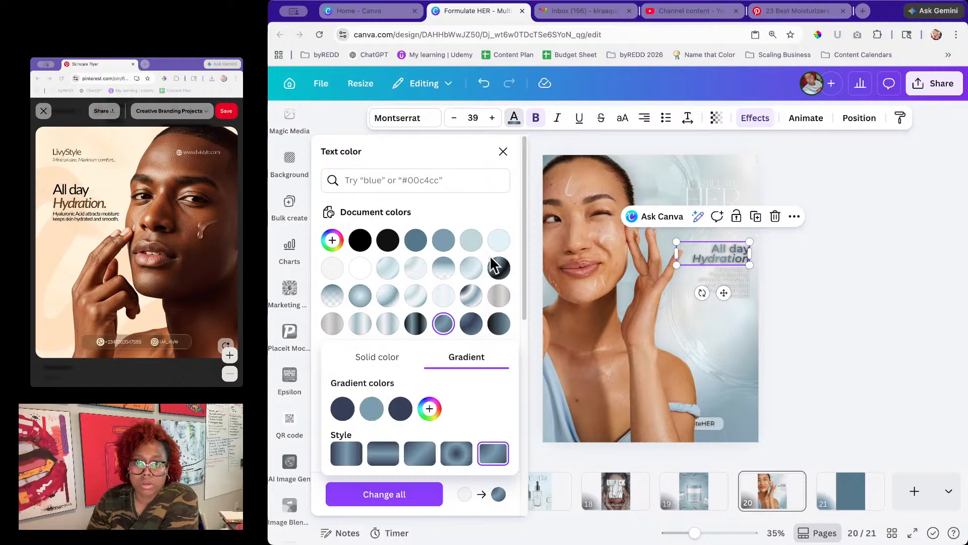
pyautogui.click(483, 84)
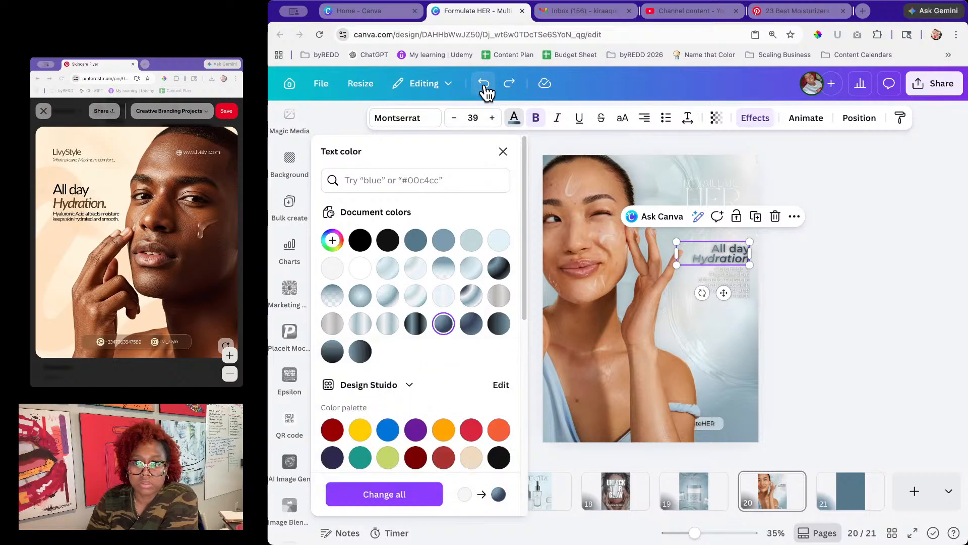
pyautogui.click(484, 85)
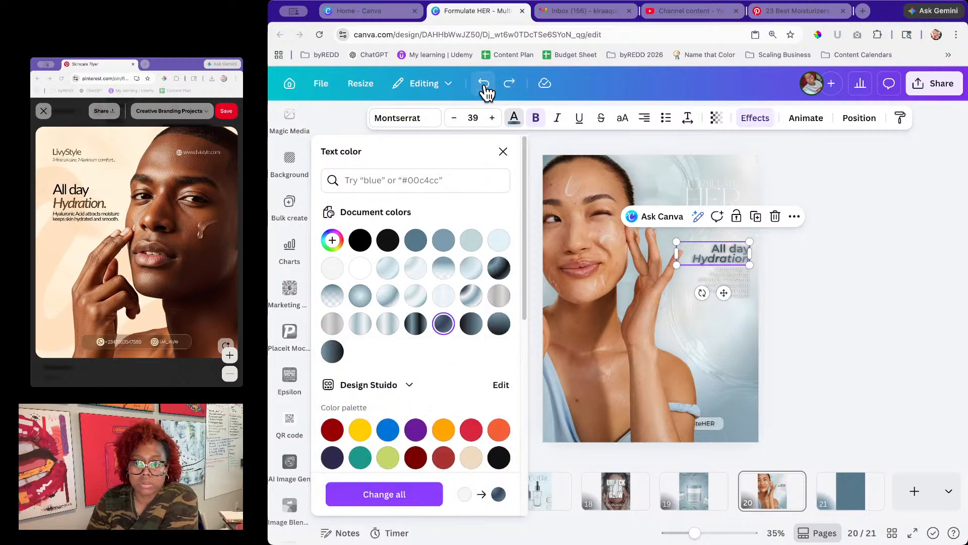
# Step: Try solid near-black and two dark blue-gray gradients as the text color of the Ceremide & Peptides paragraph
pyautogui.click(740, 276)
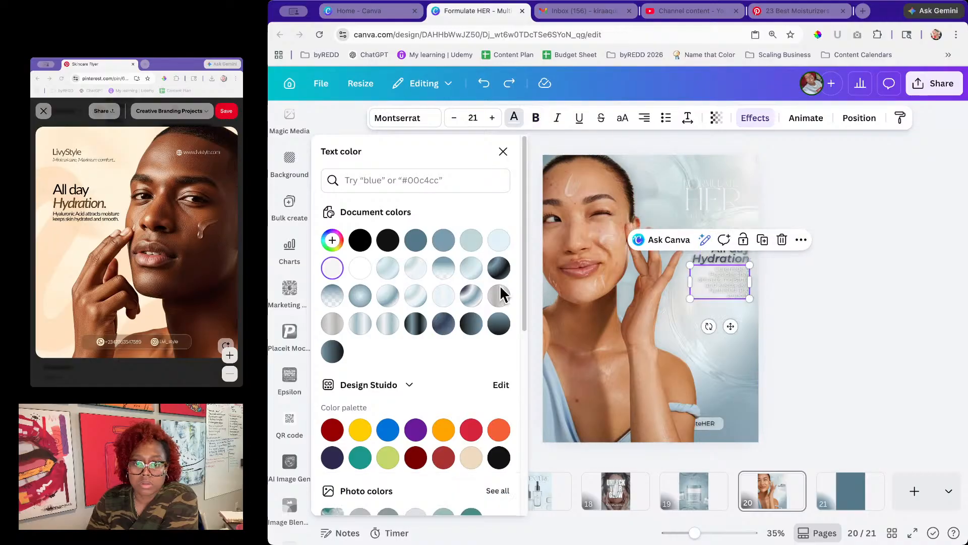
pyautogui.click(388, 241)
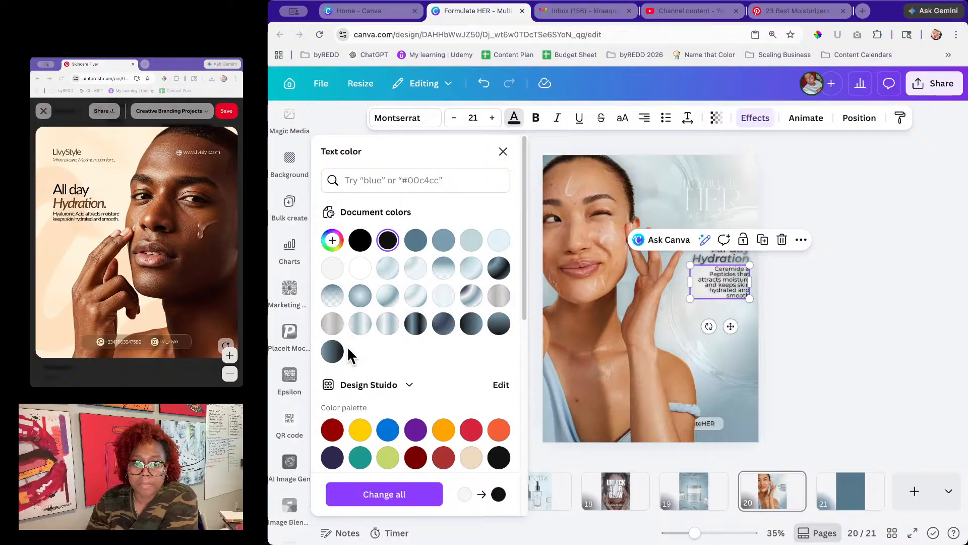
pyautogui.click(333, 352)
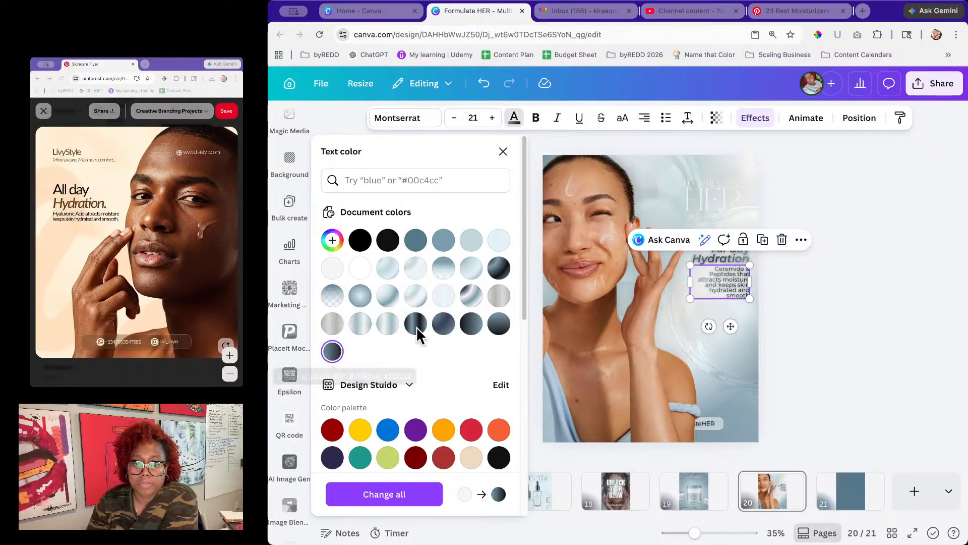
pyautogui.click(471, 324)
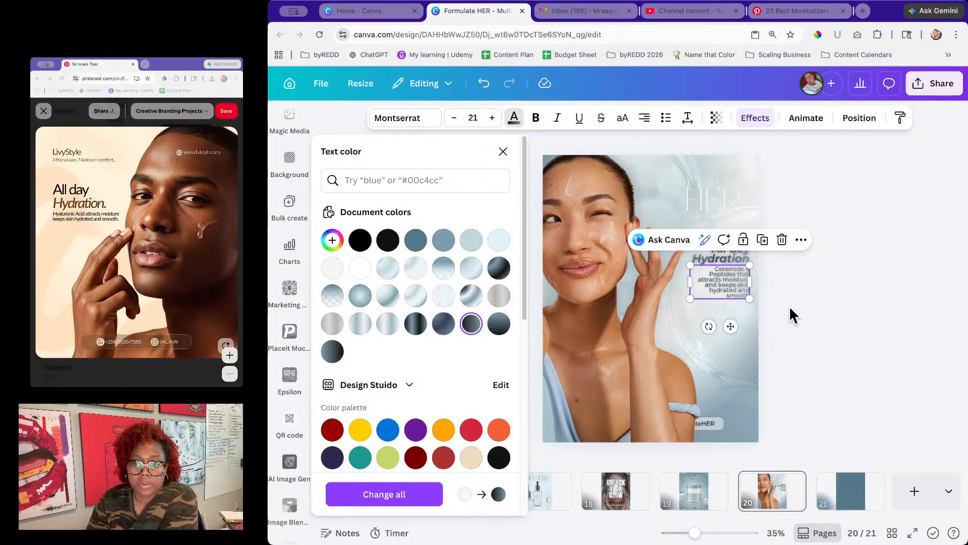
pyautogui.click(817, 315)
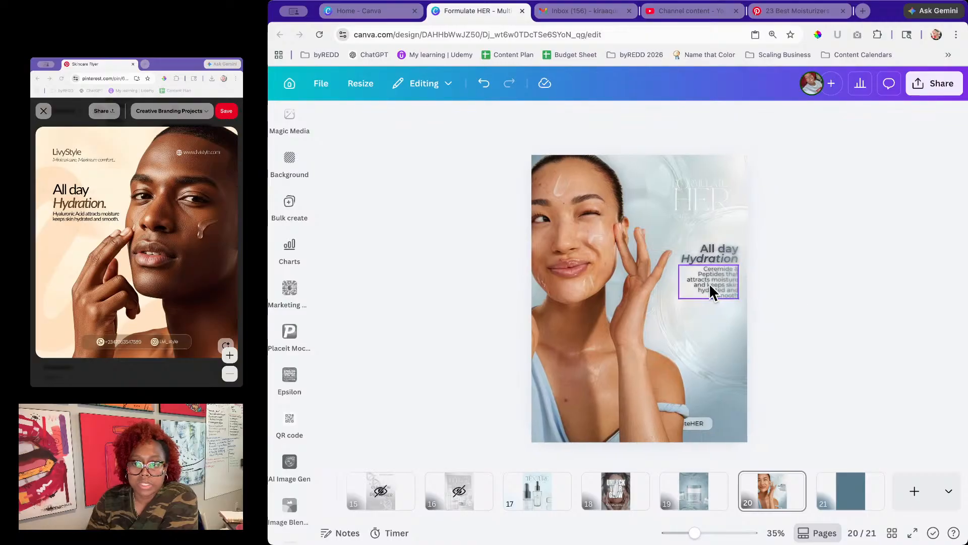
# Step: Set the Ceremide & Peptides paragraph's text to the solid near-black document color
pyautogui.click(726, 288)
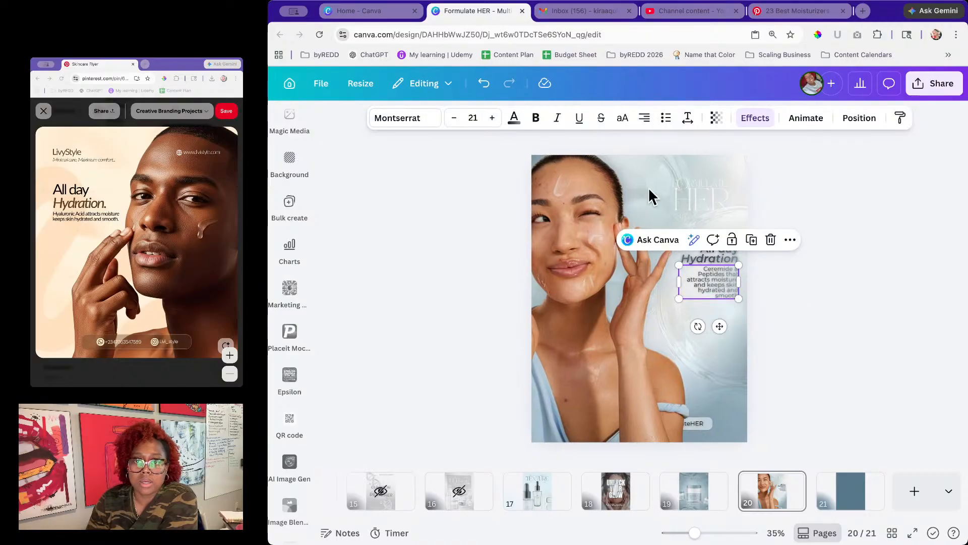
pyautogui.click(514, 118)
pyautogui.click(387, 241)
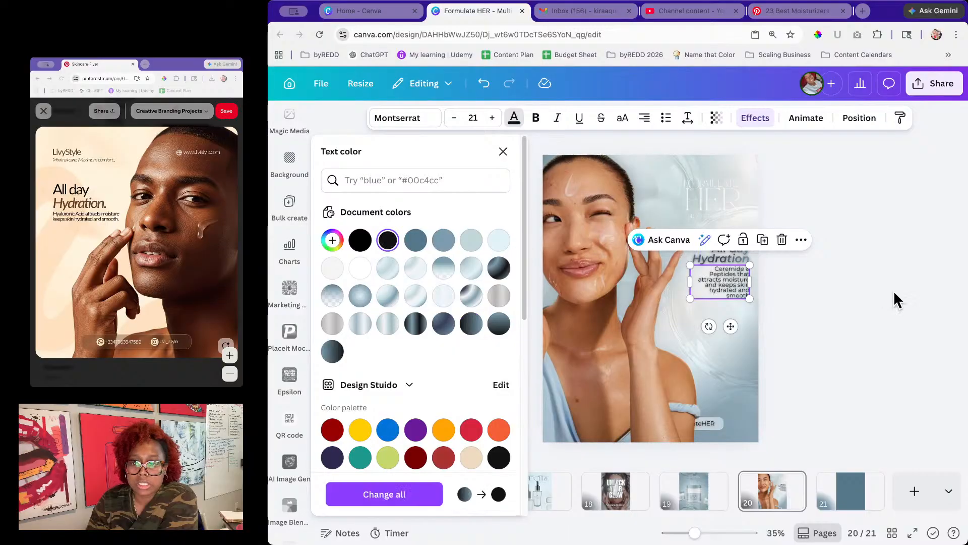
pyautogui.click(903, 291)
# Step: Set both the shadows and highlights of the Formulate HER logo's Duotone filter to #121212
pyautogui.click(726, 204)
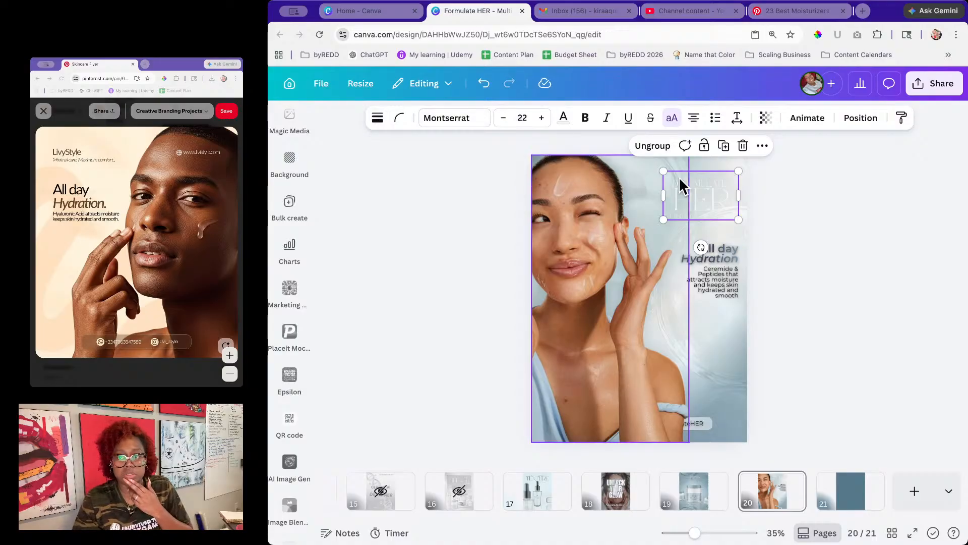
pyautogui.click(706, 195)
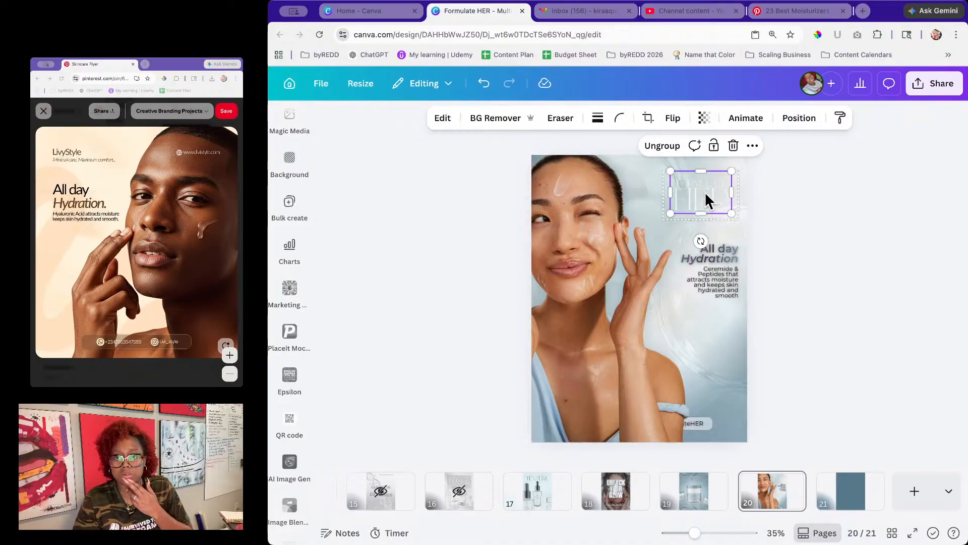
pyautogui.click(446, 121)
pyautogui.scroll(-5, 437, 364)
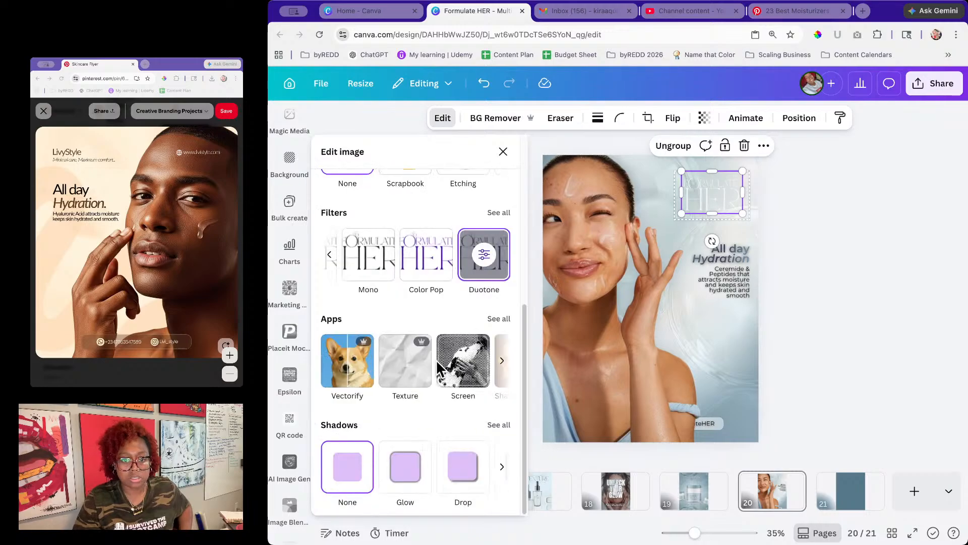
pyautogui.click(480, 267)
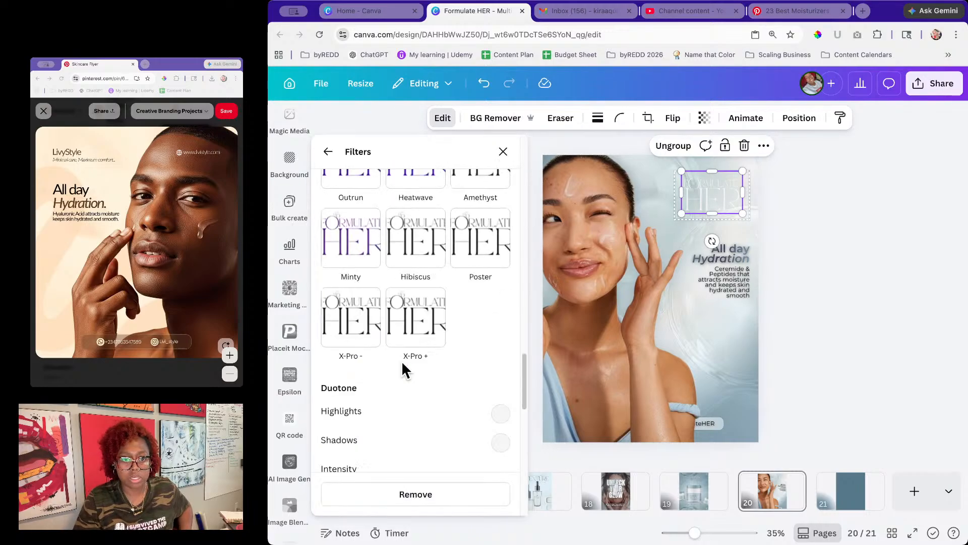
pyautogui.click(502, 231)
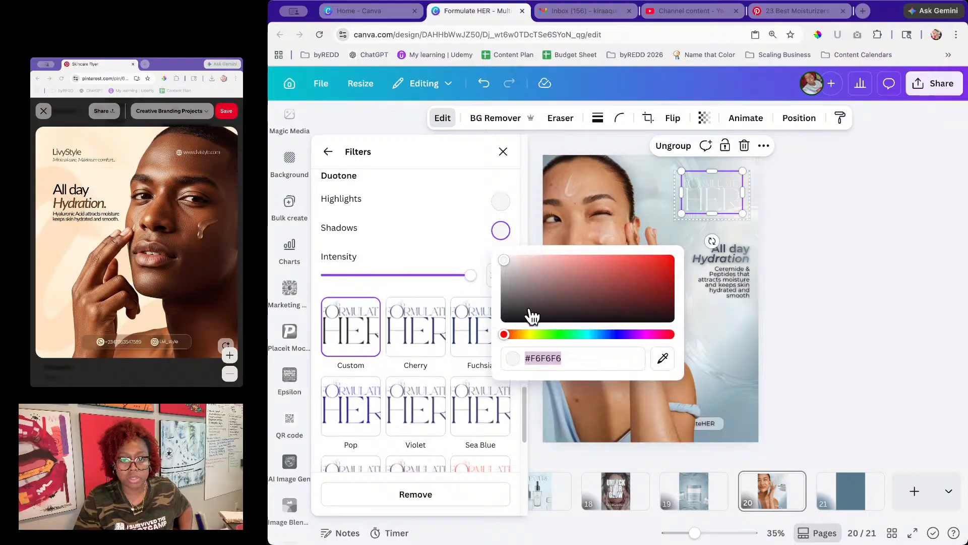
pyautogui.write('#121212')
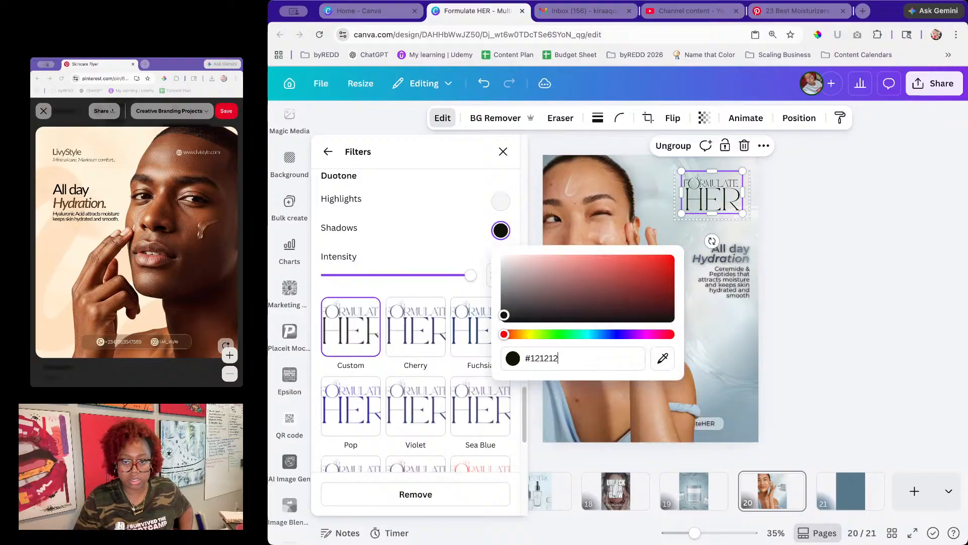
pyautogui.click(501, 201)
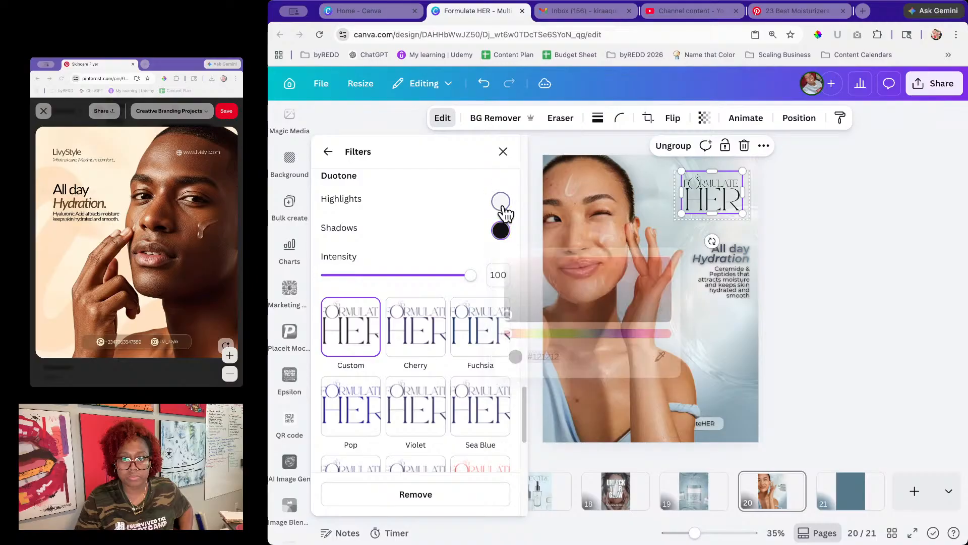
pyautogui.write('#121212')
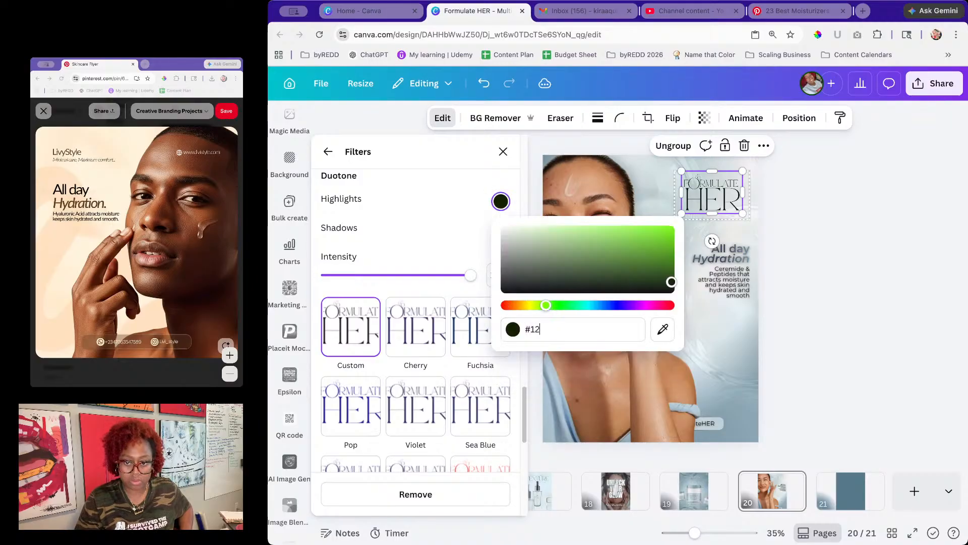
pyautogui.click(869, 185)
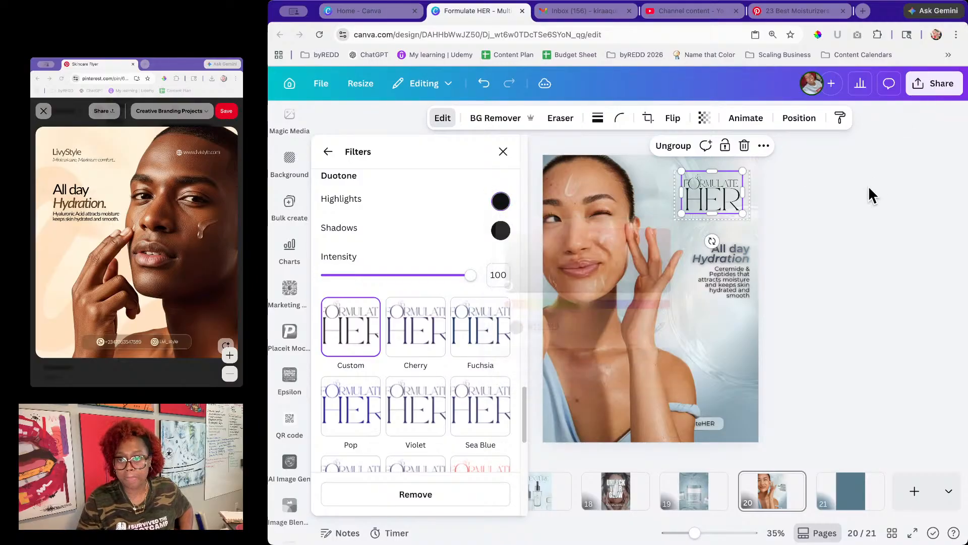
pyautogui.click(873, 194)
# Step: Recolor the "Clinical Skincare" tagline under the logo with the solid near-black document color
pyautogui.click(697, 214)
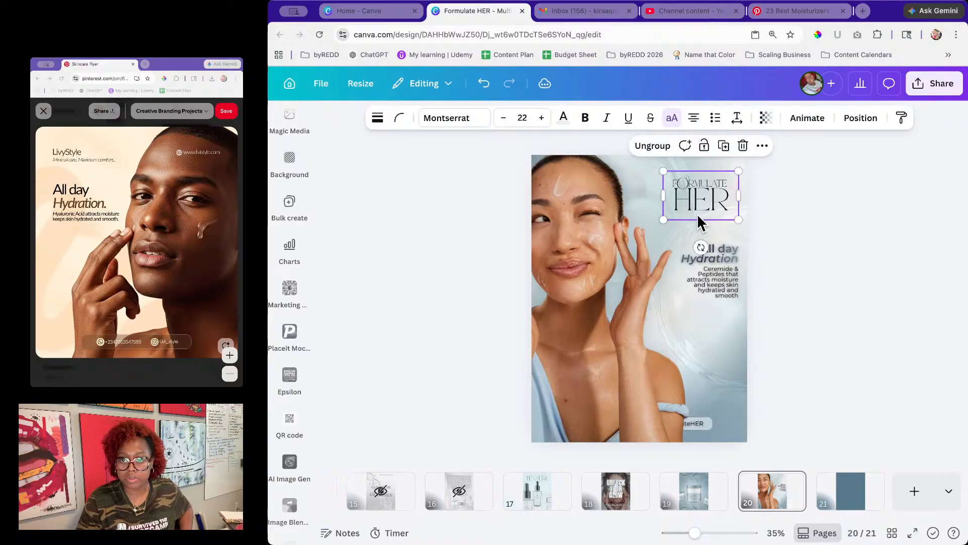
pyautogui.click(694, 216)
pyautogui.click(514, 121)
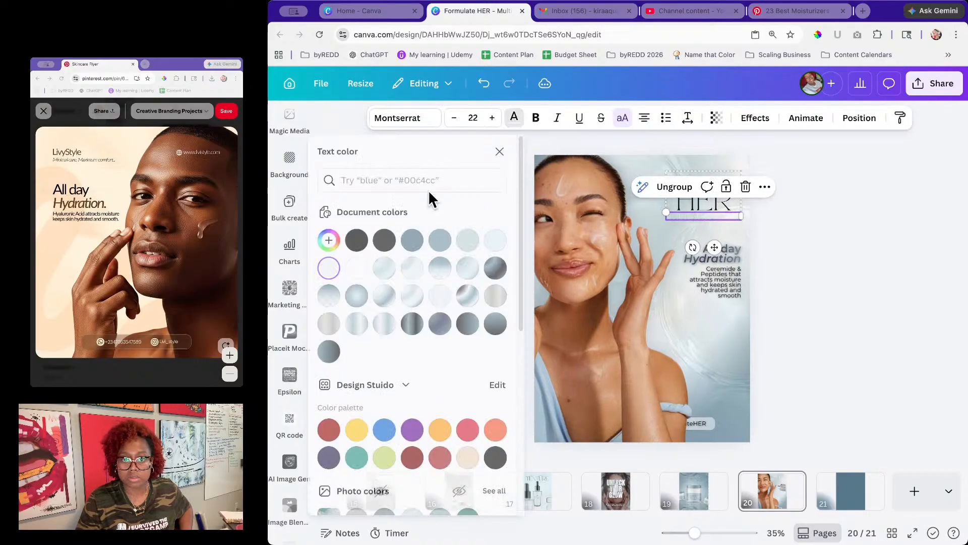
pyautogui.click(416, 241)
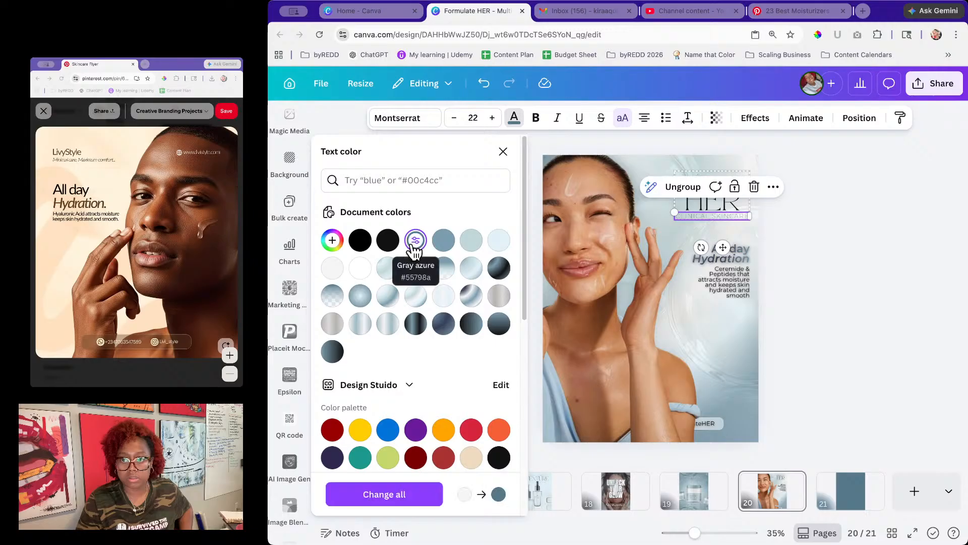
pyautogui.click(388, 240)
pyautogui.click(821, 257)
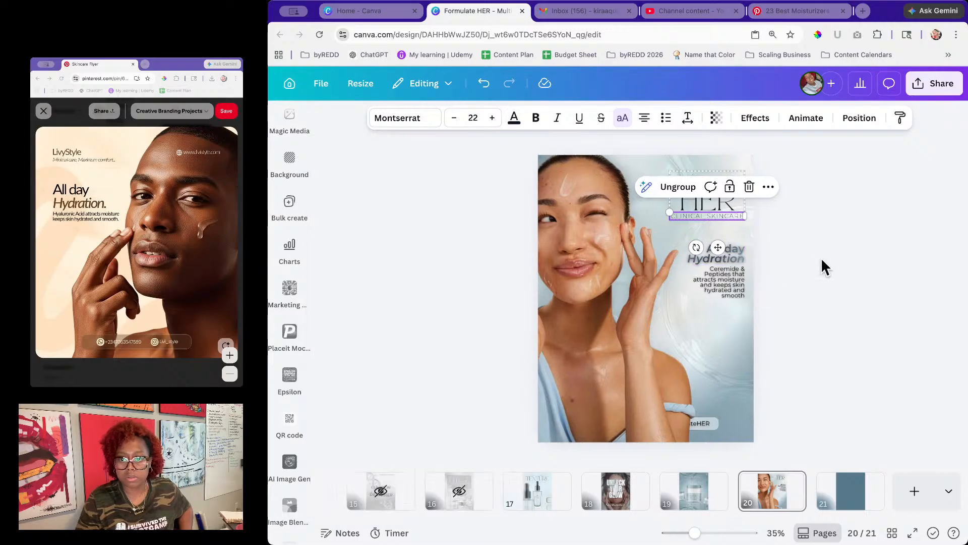
# Step: Replace the "All day Hydration" headline's gradient with the solid near-black document color
pyautogui.click(719, 251)
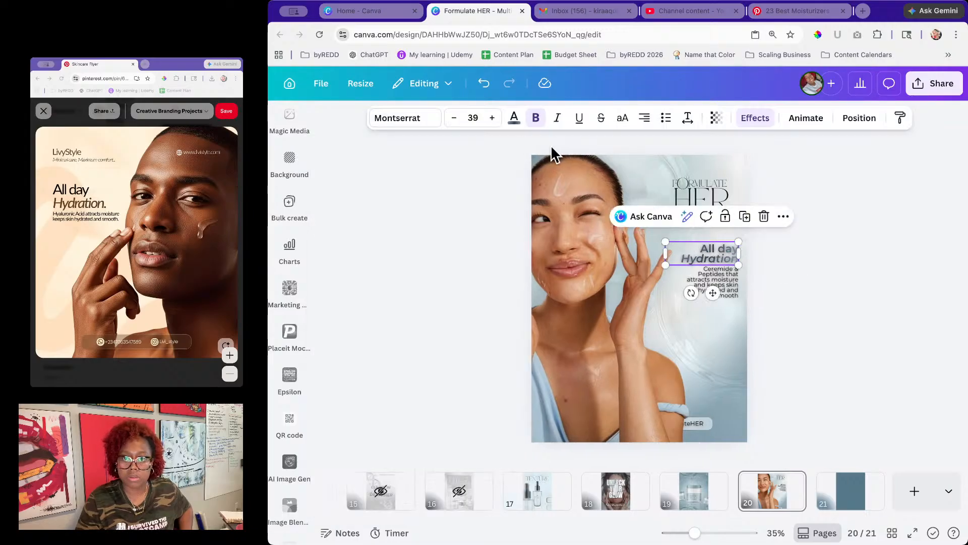
pyautogui.click(514, 120)
pyautogui.click(387, 241)
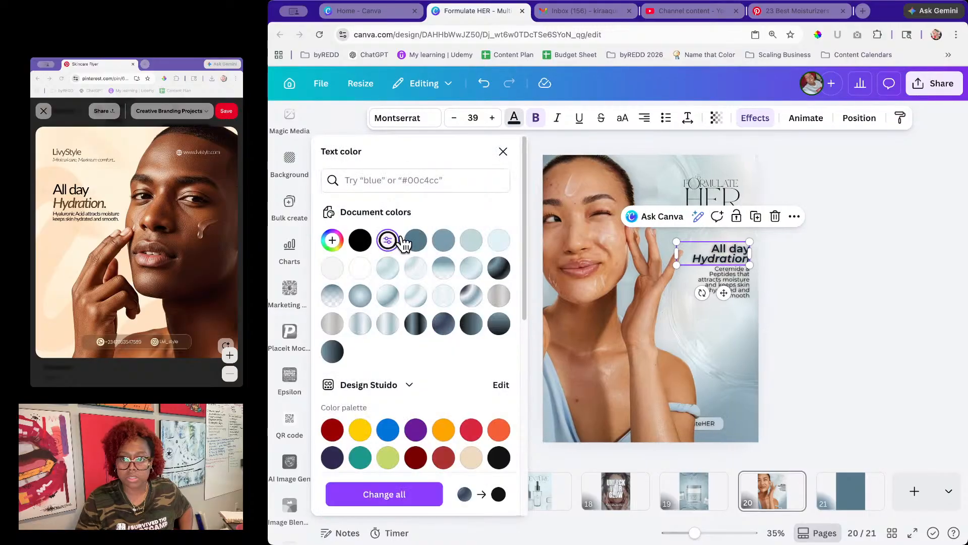
pyautogui.click(809, 271)
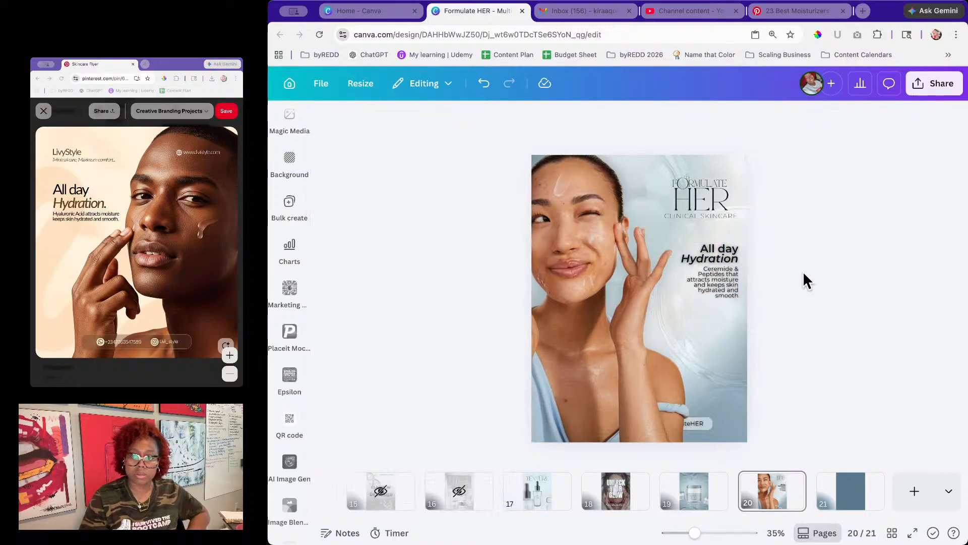
# Step: Set the Glow effect intensity of the "All day Hydration" headline to 50
pyautogui.click(726, 255)
pyautogui.click(756, 118)
pyautogui.click(482, 244)
pyautogui.write('30')
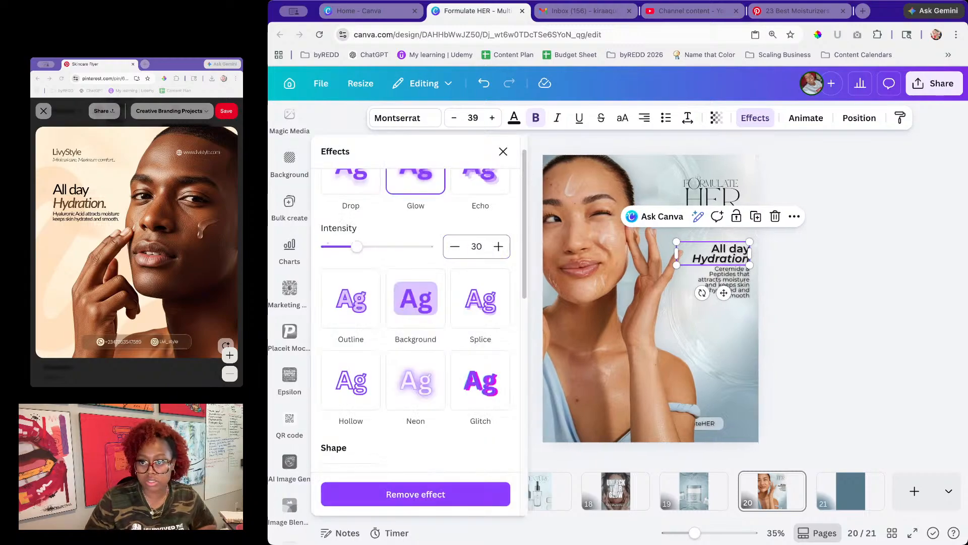
pyautogui.click(469, 247)
pyautogui.write('50')
# Step: Set the Glow effect intensity of the Ceremide & Peptides paragraph to 50
pyautogui.click(716, 269)
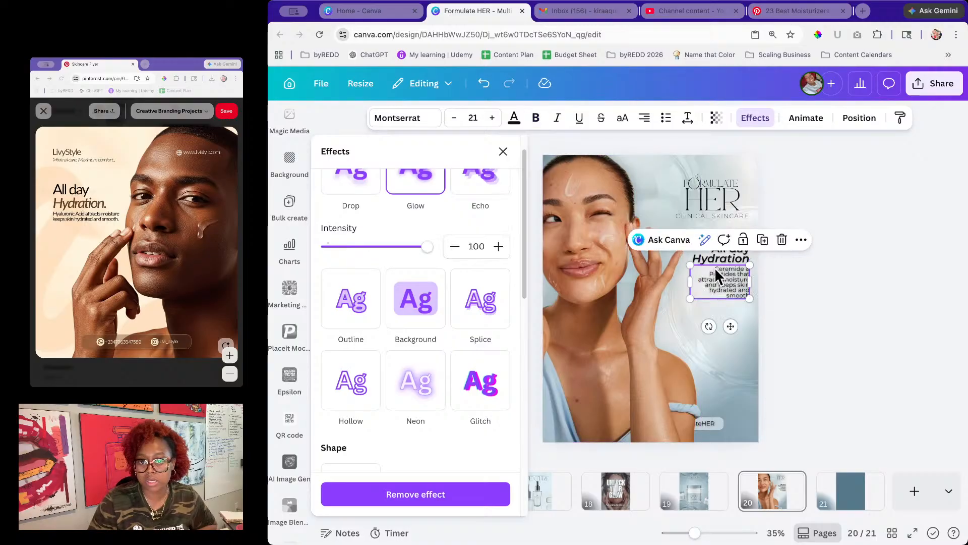
pyautogui.click(480, 246)
pyautogui.write('50')
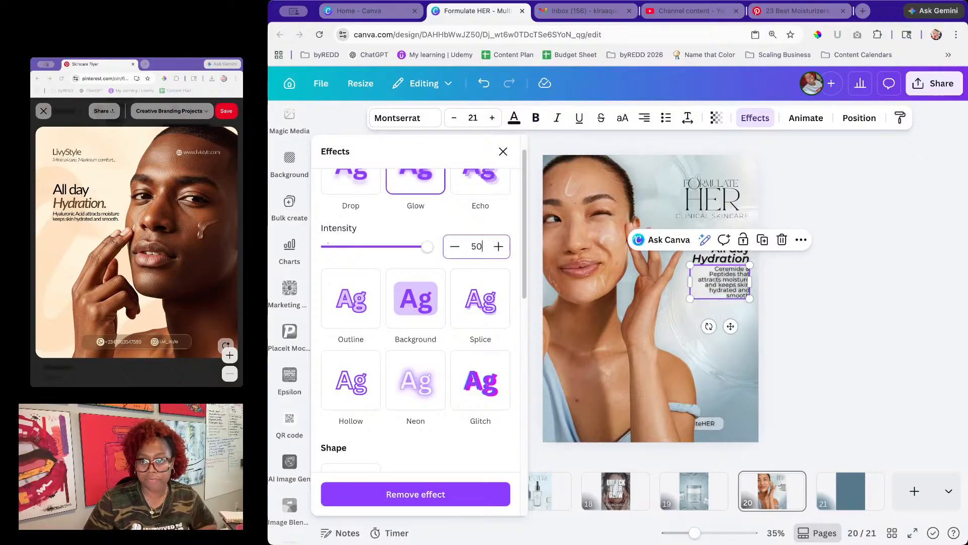
pyautogui.click(842, 301)
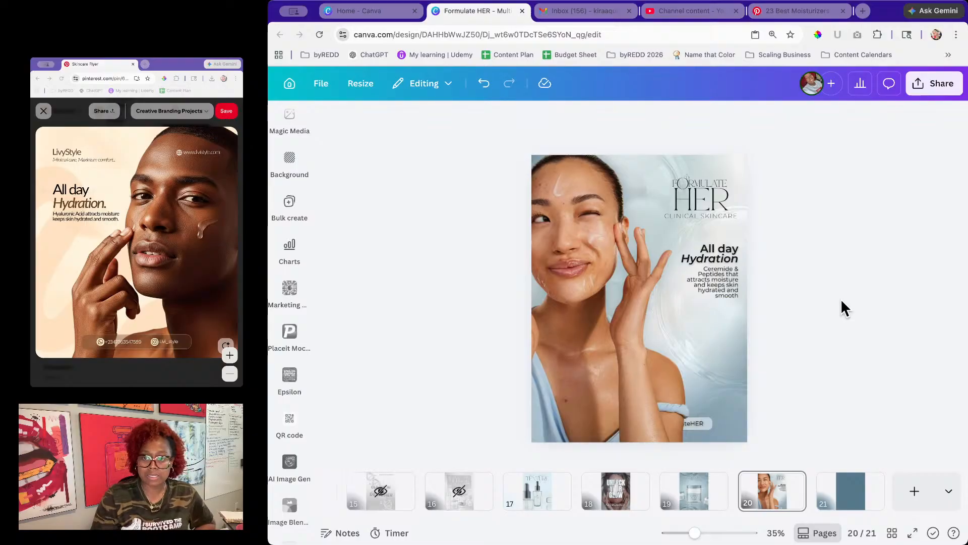
# Step: Bring the website and handle bar group to the top of the layer order, above the woman's photo
pyautogui.click(661, 393)
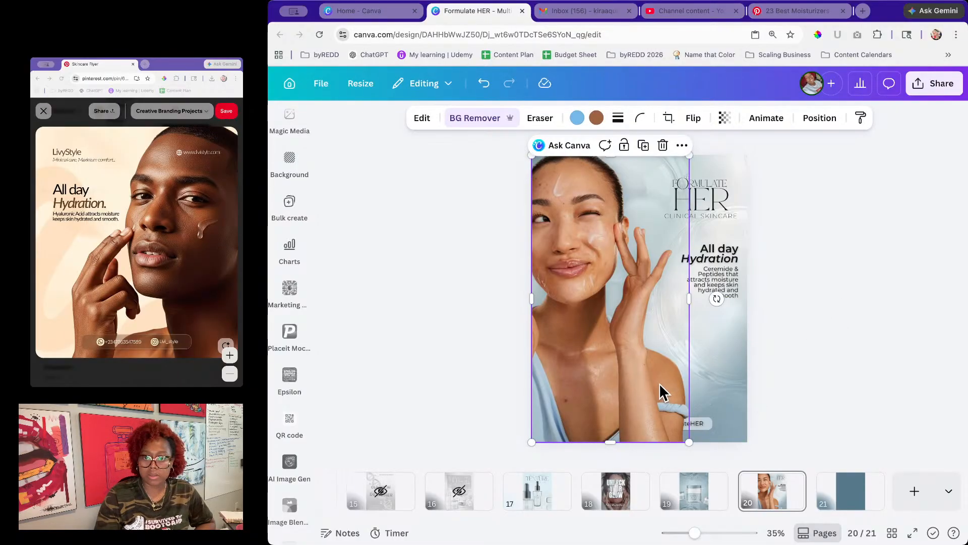
pyautogui.click(820, 120)
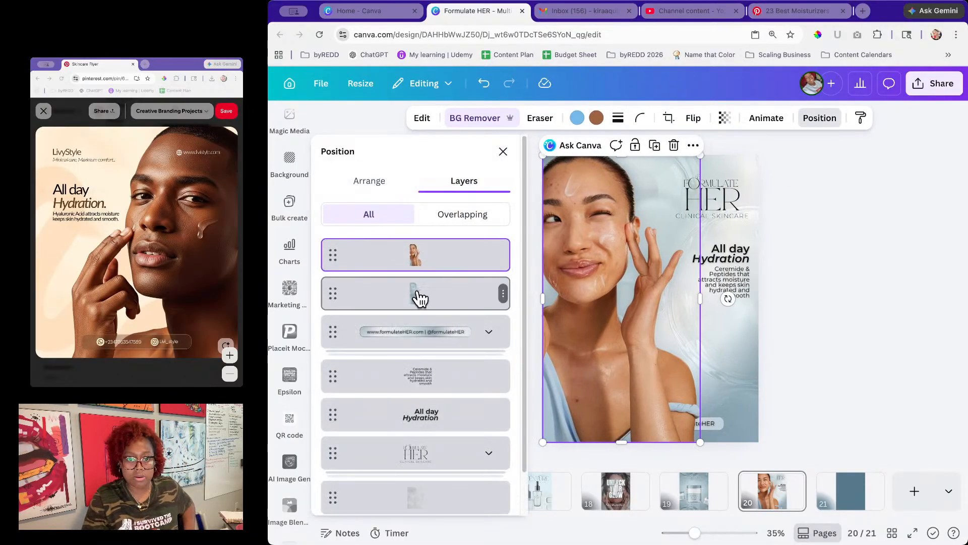
pyautogui.click(386, 335)
pyautogui.moveTo(384, 335); pyautogui.dragTo(395, 242)
pyautogui.click(838, 329)
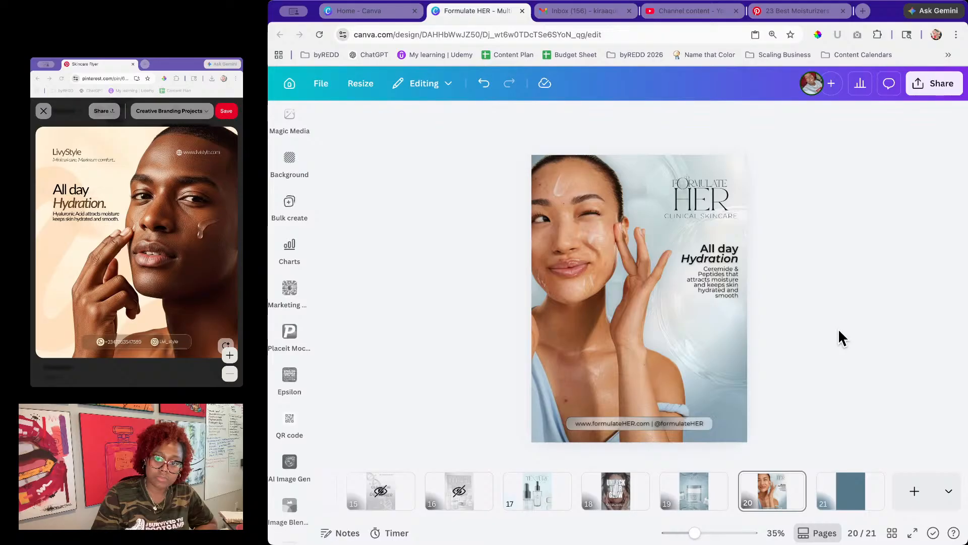
# Step: Move the headline and Ceremide & Peptides paragraph together further down the page and enlarge them, keeping their right edge aligned with the logo
pyautogui.click(727, 269)
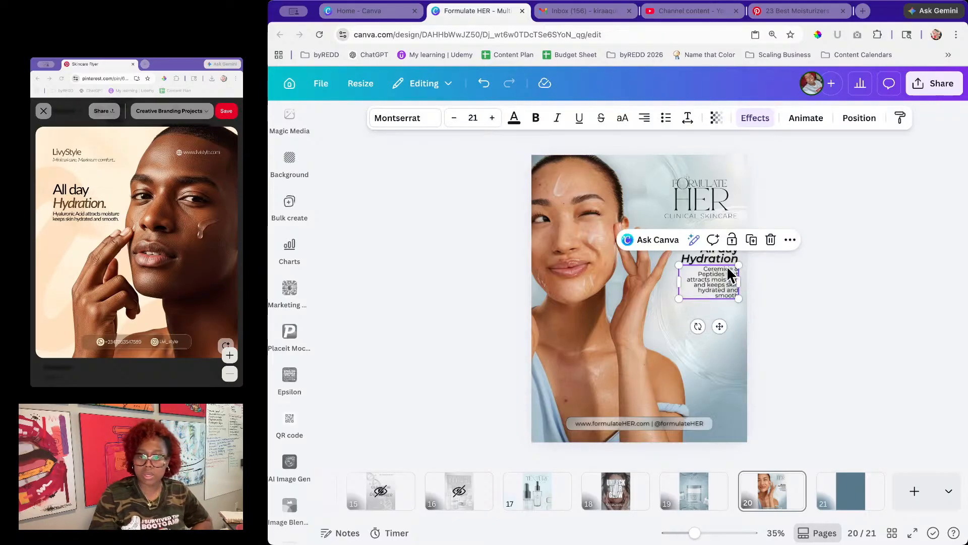
pyautogui.click(842, 121)
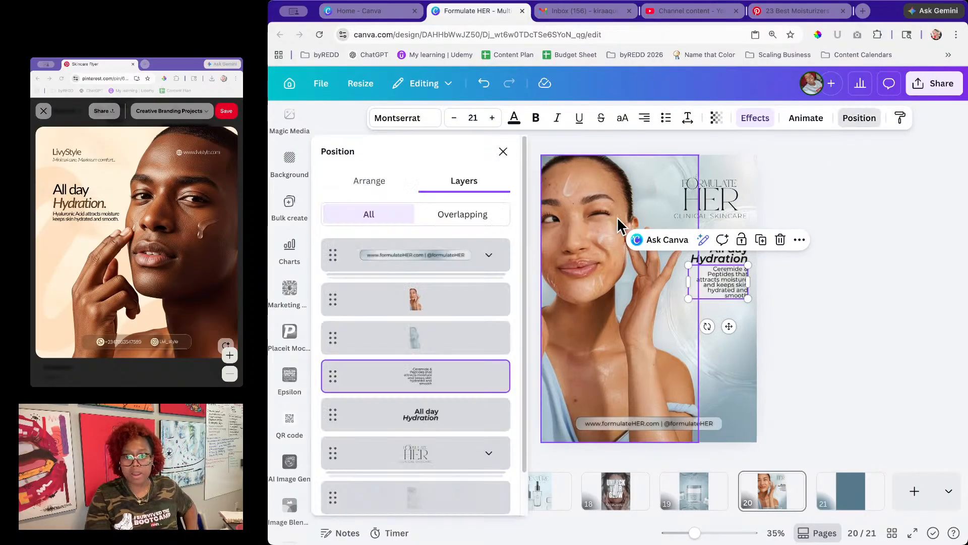
pyautogui.keyDown('shift'); pyautogui.click(432, 419); pyautogui.keyUp('shift')
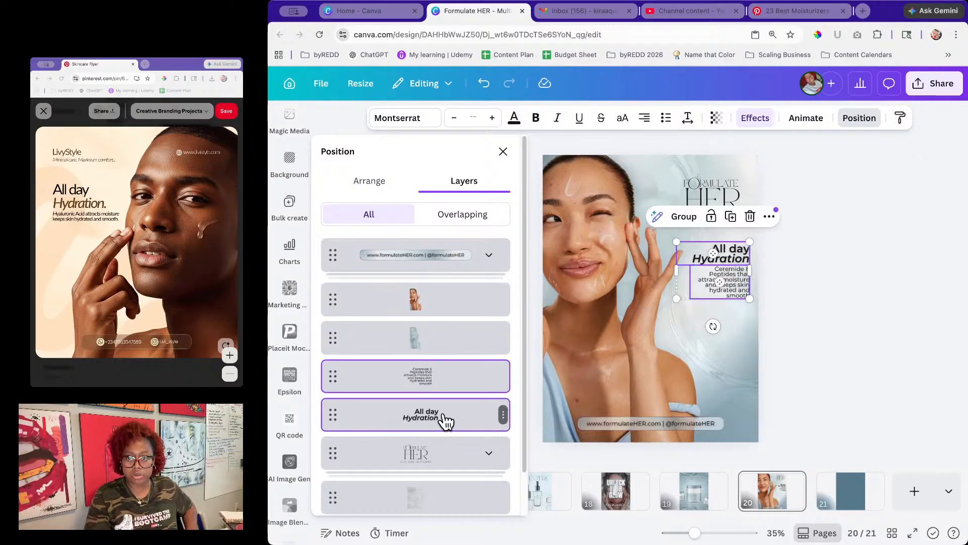
pyautogui.moveTo(731, 280); pyautogui.dragTo(733, 338)
pyautogui.moveTo(676, 299); pyautogui.dragTo(656, 283)
pyautogui.moveTo(733, 336); pyautogui.dragTo(732, 328)
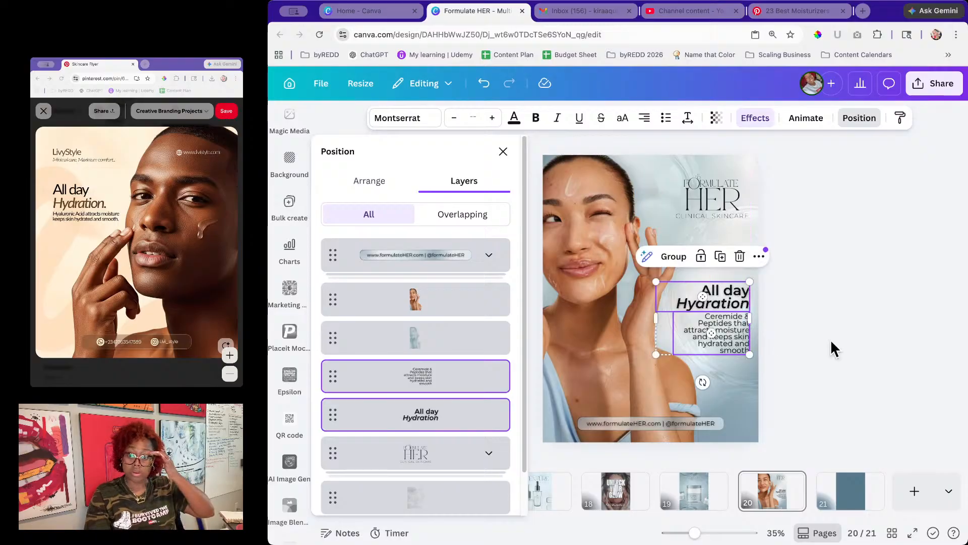
# Step: Shift the website and handle bar slightly closer to the page's lower edge
pyautogui.click(685, 422)
pyautogui.moveTo(683, 422)
pyautogui.mouseDown()
pyautogui.moveTo(680, 396)
pyautogui.moveTo(682, 429)
pyautogui.mouseUp()
pyautogui.click(804, 400)
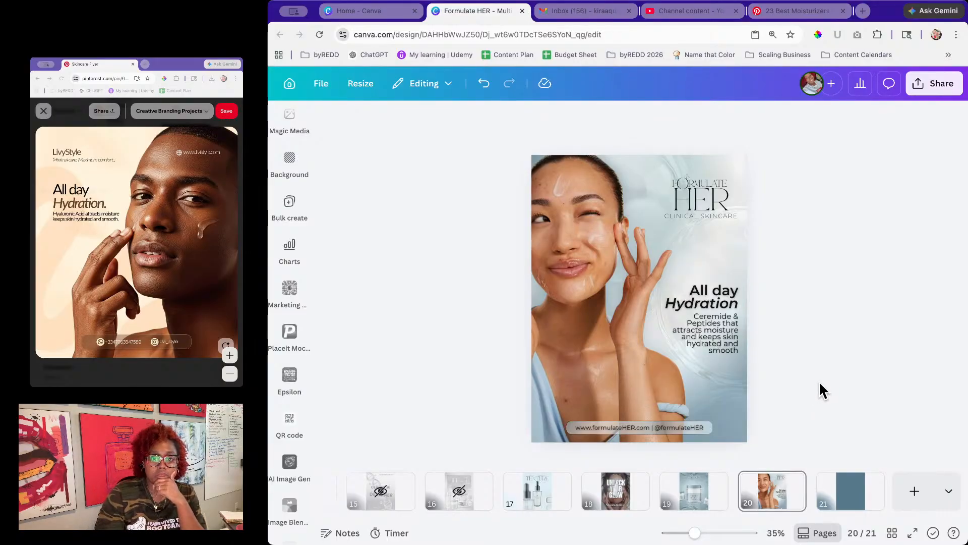
pyautogui.click(558, 310)
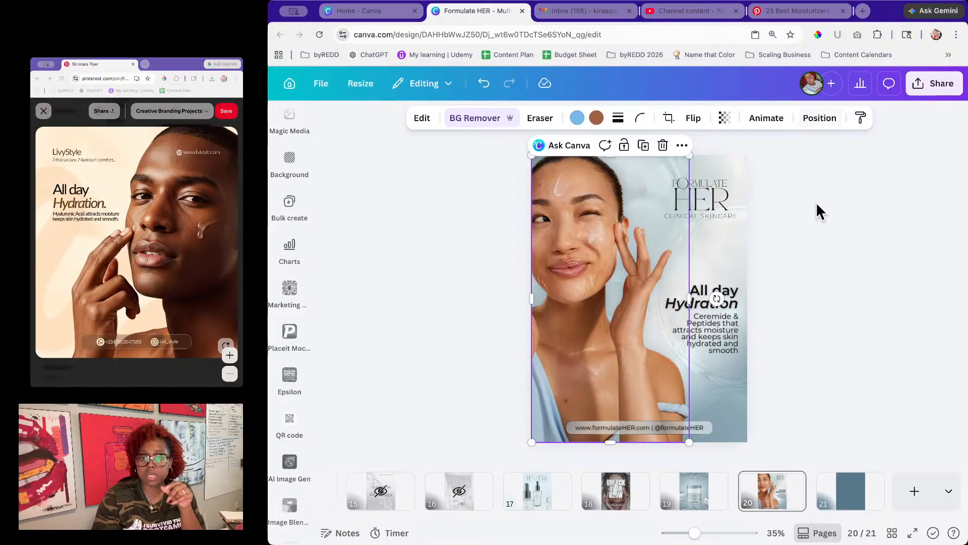
pyautogui.click(852, 476)
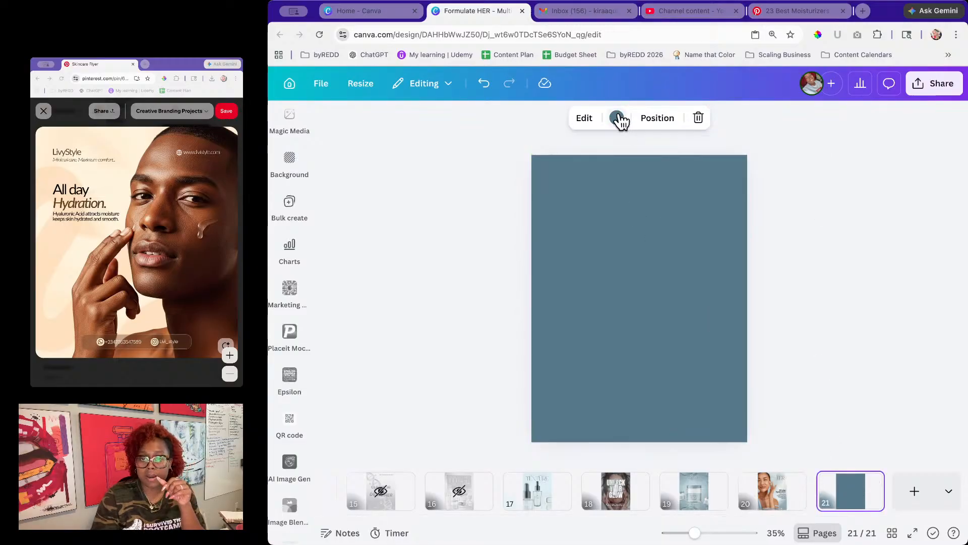
pyautogui.click(781, 501)
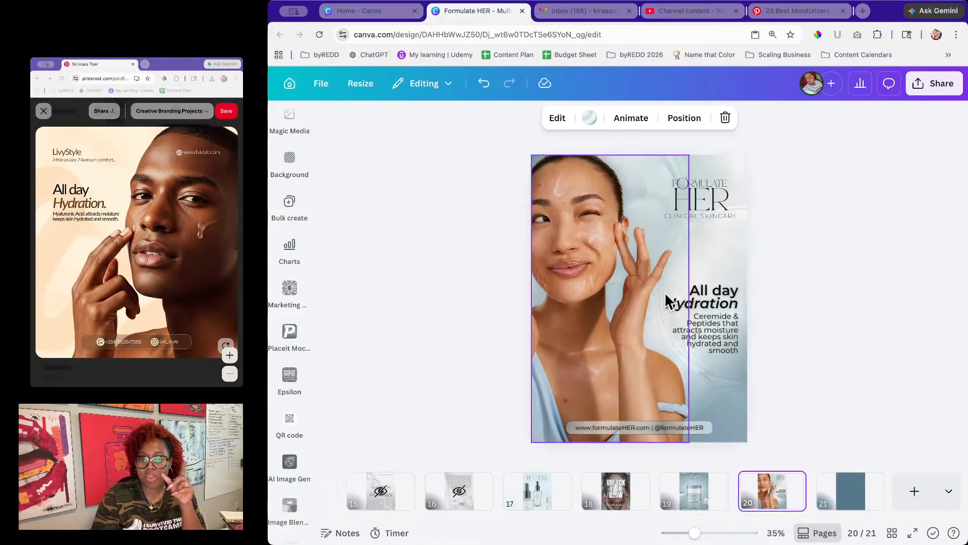
# Step: Recolour both tones of the shadow copy behind the woman's photo to near-black #121212
pyautogui.click(609, 177)
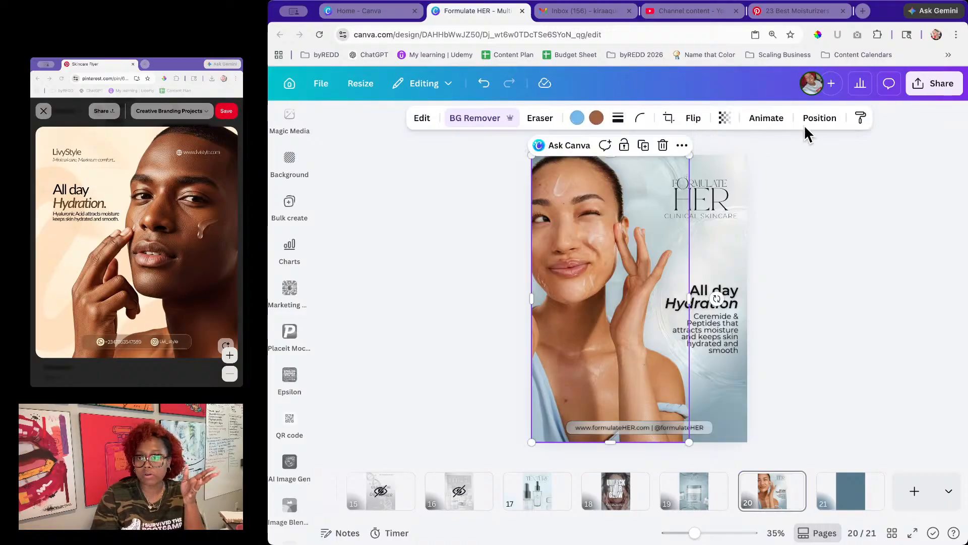
pyautogui.click(817, 119)
pyautogui.click(439, 338)
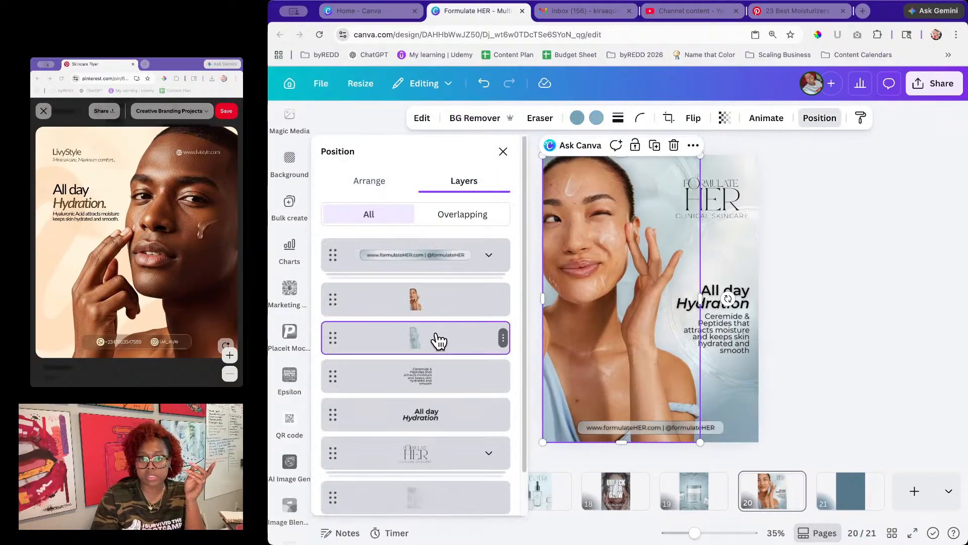
pyautogui.click(577, 118)
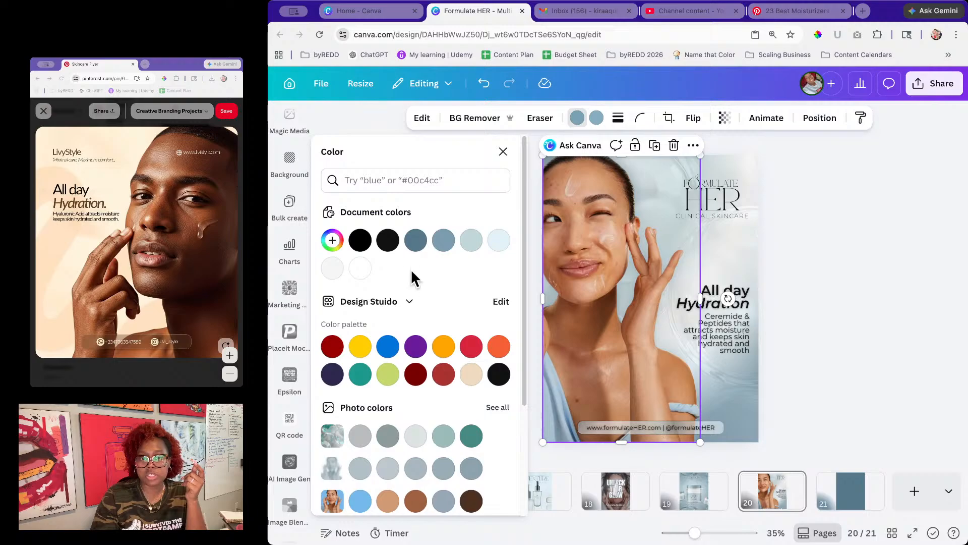
pyautogui.click(388, 241)
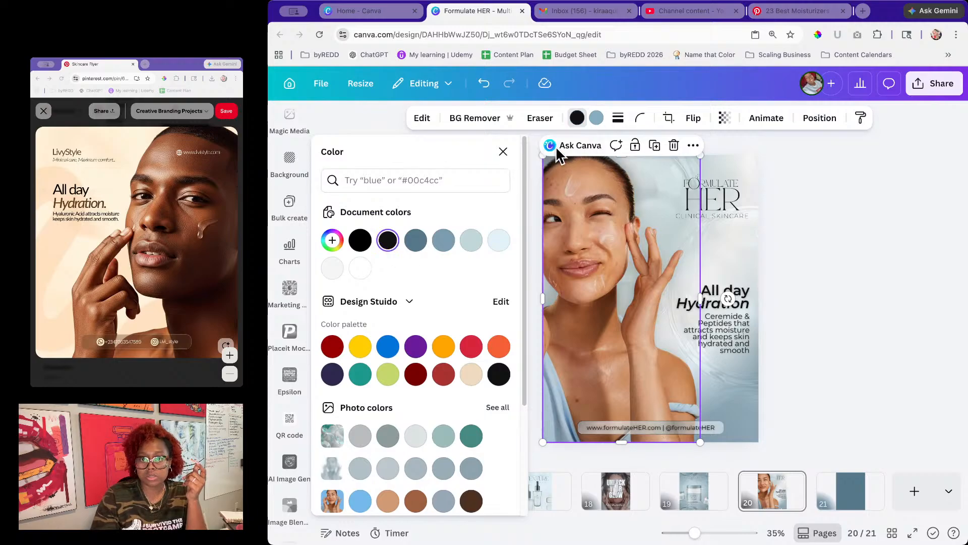
pyautogui.click(597, 118)
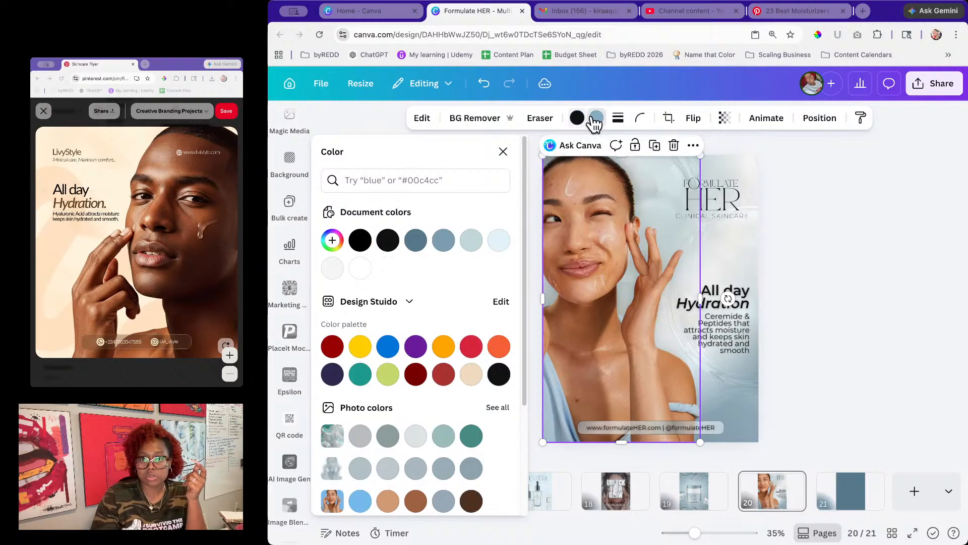
pyautogui.doubleClick(389, 242)
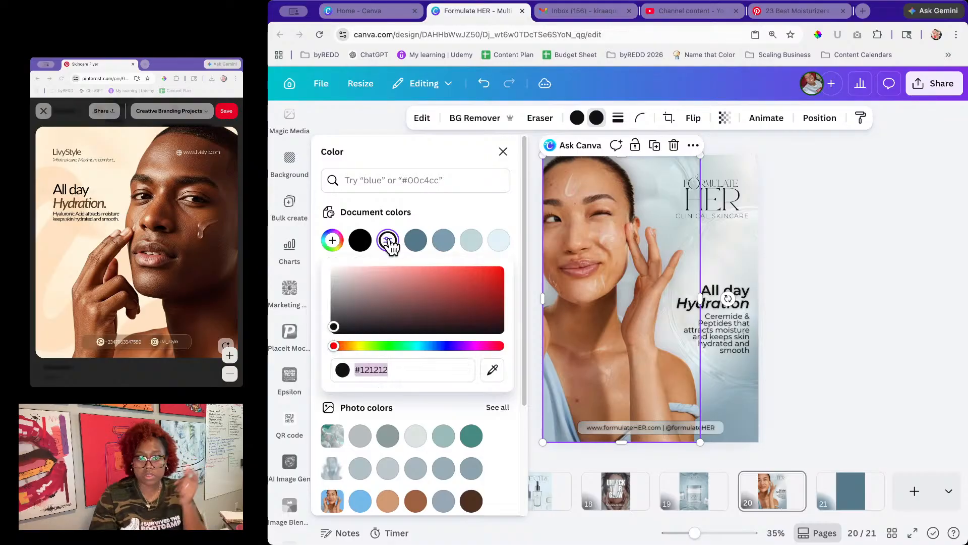
# Step: Apply the Mono filter to the shadow copy behind the woman's photo
pyautogui.click(428, 124)
pyautogui.scroll(-3, 498, 371)
pyautogui.scroll(-5, 501, 374)
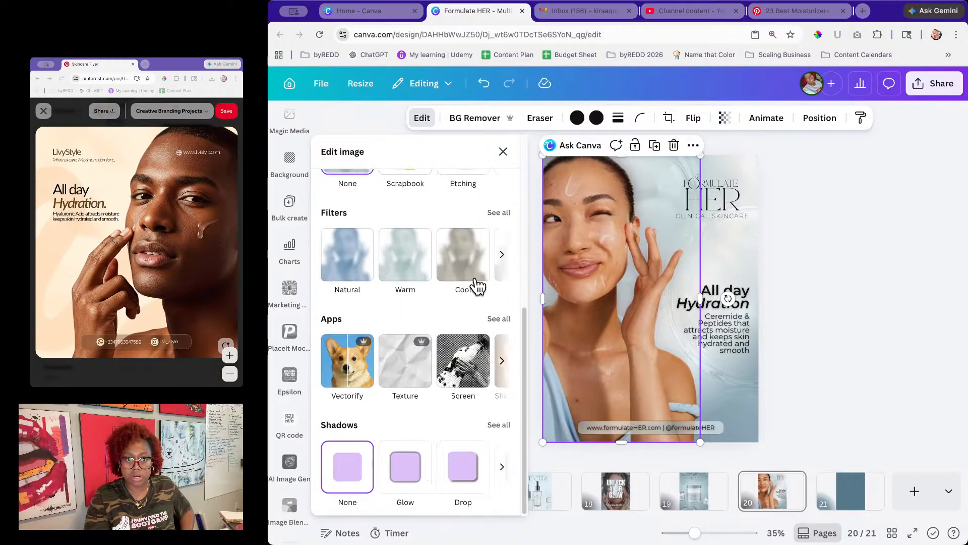
pyautogui.scroll(2, 476, 256)
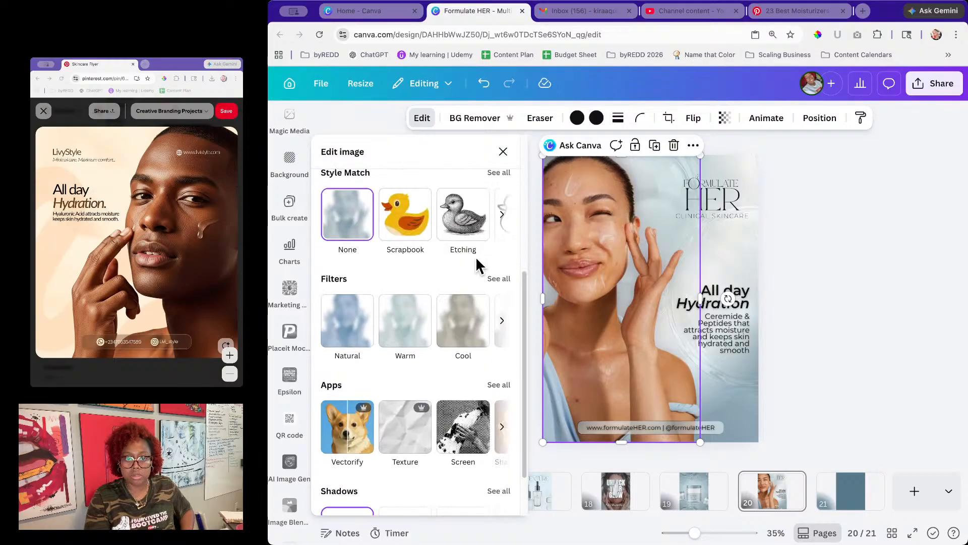
pyautogui.click(497, 279)
pyautogui.scroll(-10, 389, 353)
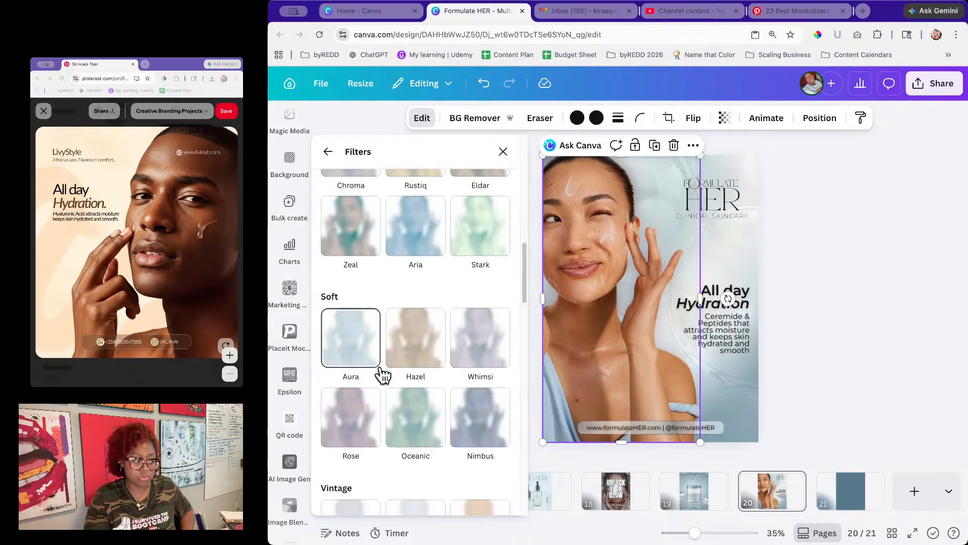
pyautogui.scroll(-8, 381, 371)
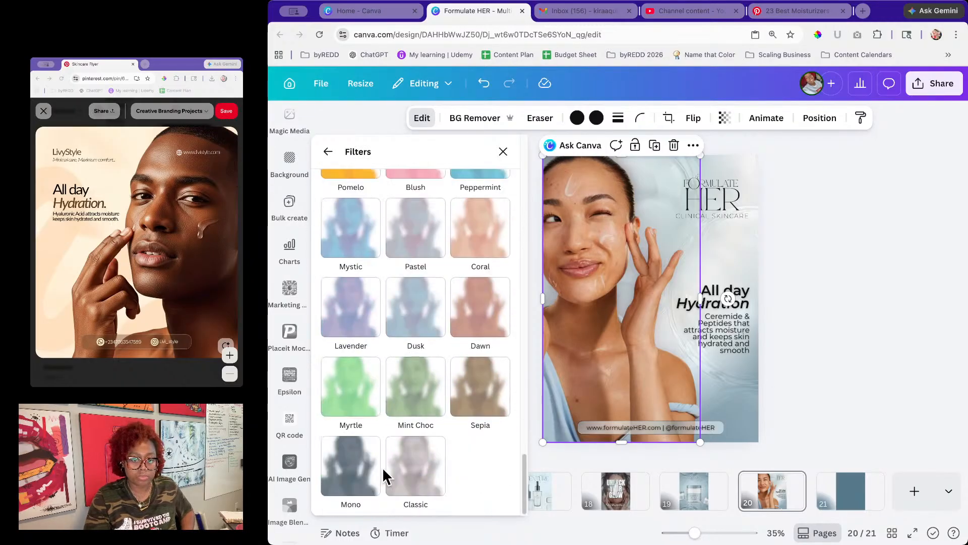
pyautogui.click(347, 465)
pyautogui.click(837, 295)
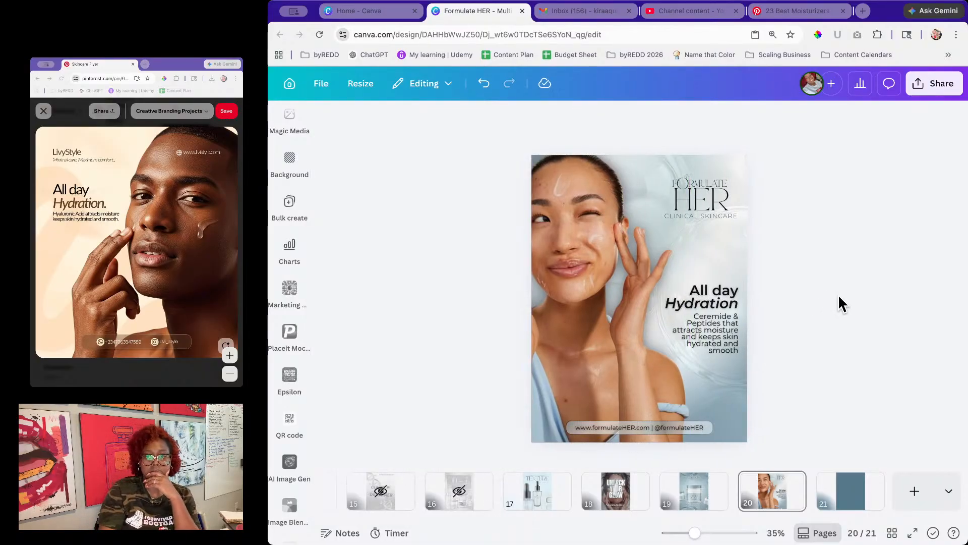
# Step: Enlarge the Formulate HER logo group slightly, keeping its upper edge and right edge in place
pyautogui.click(701, 212)
pyautogui.moveTo(665, 218)
pyautogui.mouseDown()
pyautogui.moveTo(643, 226)
pyautogui.moveTo(650, 228)
pyautogui.mouseUp()
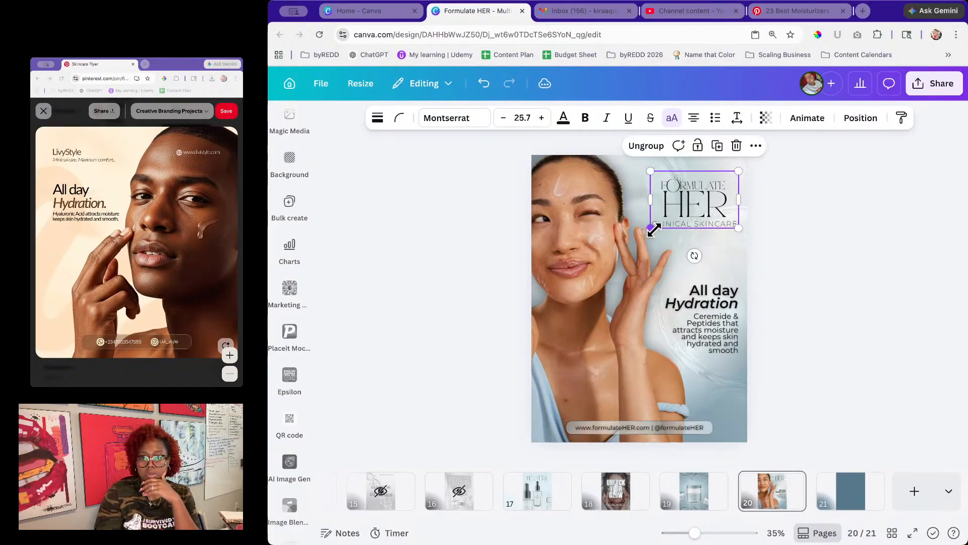
pyautogui.click(860, 243)
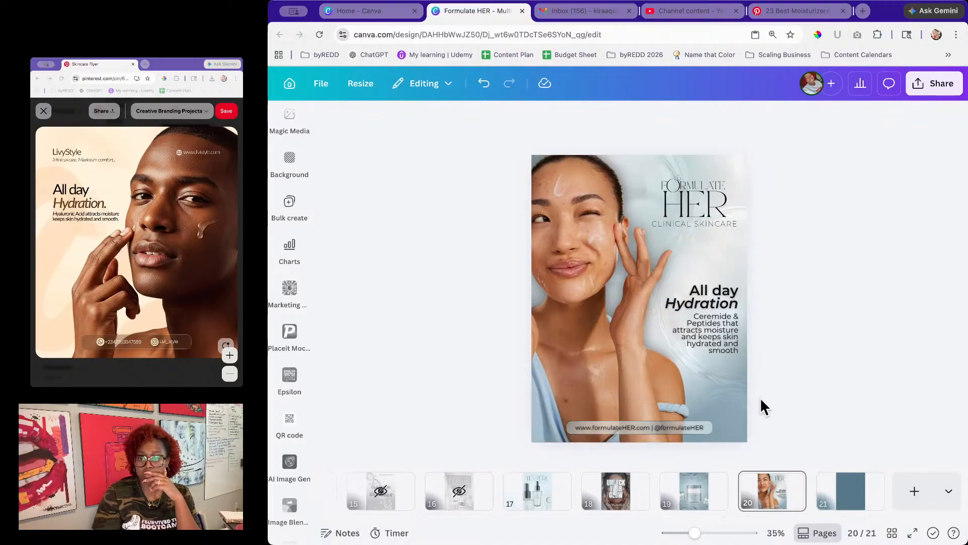
# Step: Bring the bubble texture image to the front of the layer order, above the website and handle bar
pyautogui.click(698, 246)
pyautogui.click(829, 118)
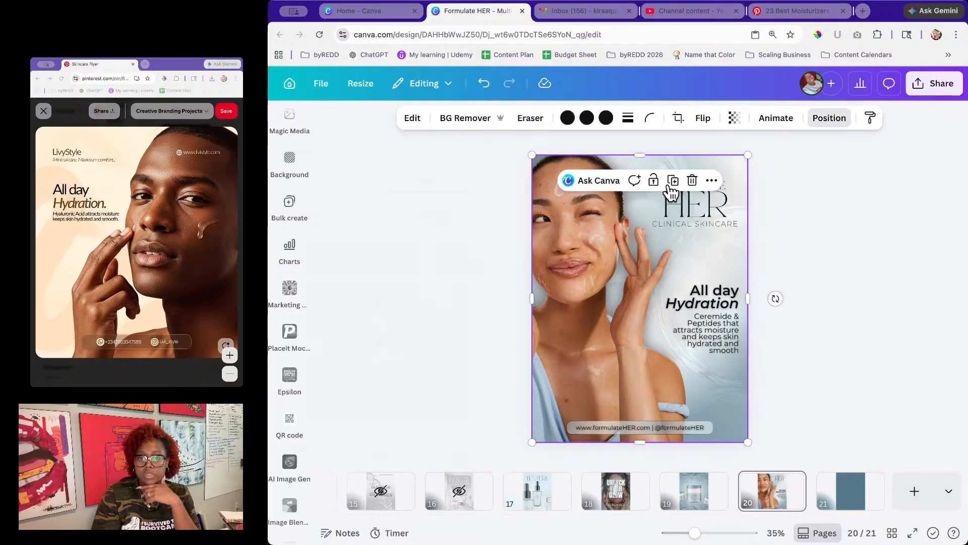
pyautogui.scroll(-2, 415, 395)
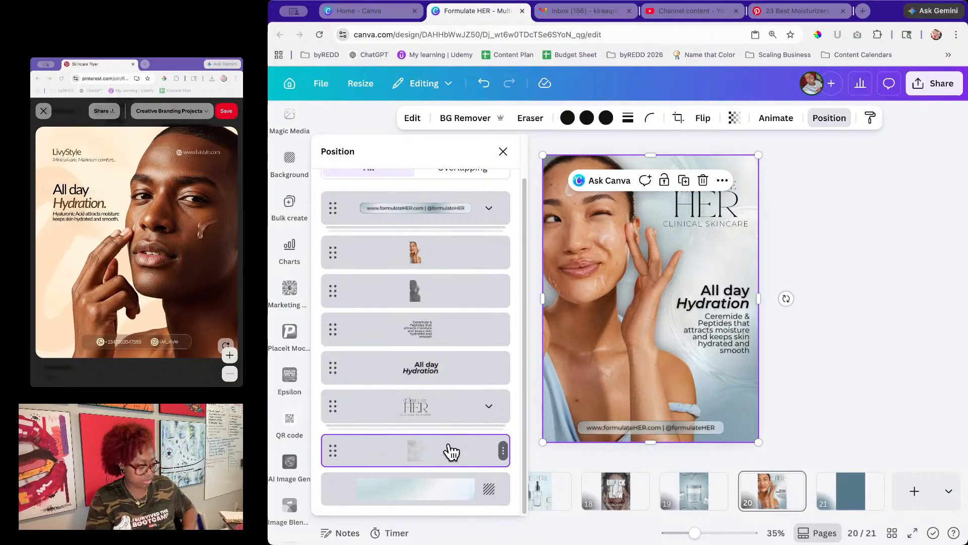
pyautogui.press('super+alt+]')
pyautogui.moveTo(704, 372)
pyautogui.mouseDown()
pyautogui.moveTo(725, 369)
pyautogui.moveTo(697, 374)
pyautogui.mouseUp()
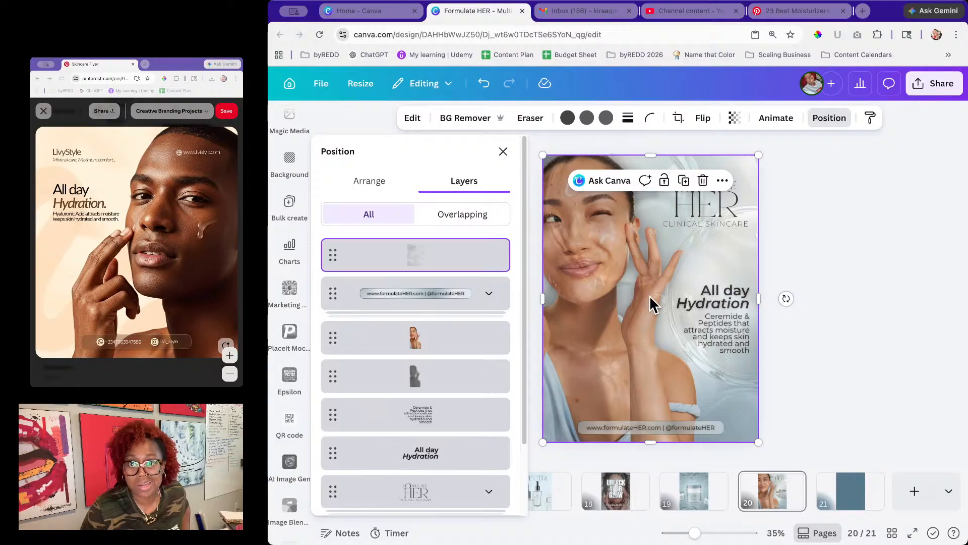
# Step: Recolour the bubble overlay's three tones to Gray azure #7b9dae, light blue and off-white from the document colors
pyautogui.click(567, 118)
pyautogui.click(333, 270)
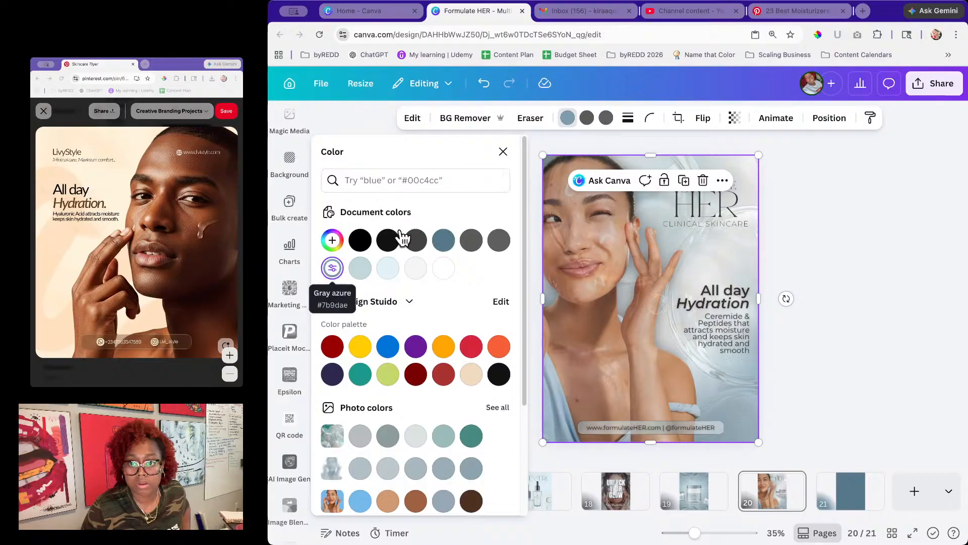
pyautogui.click(587, 118)
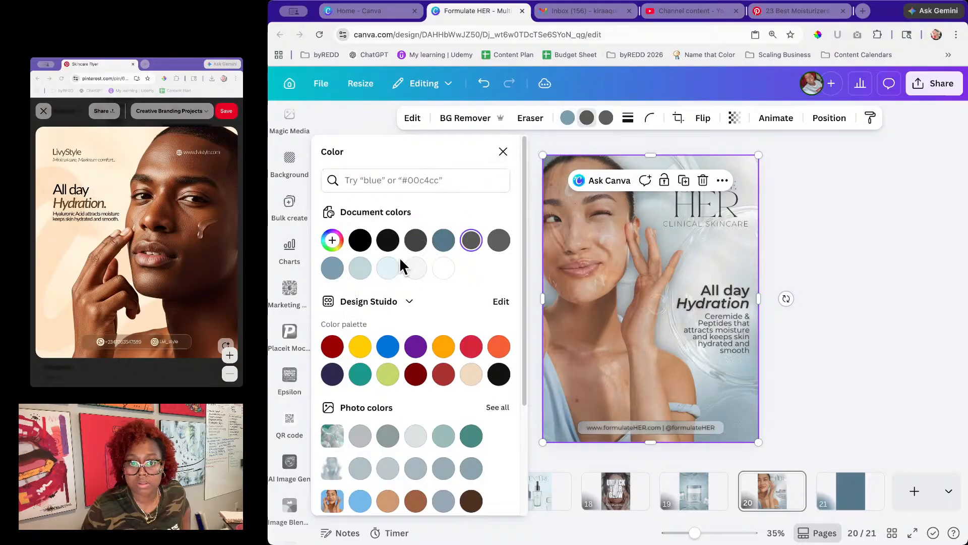
pyautogui.click(388, 268)
pyautogui.click(607, 120)
pyautogui.click(416, 269)
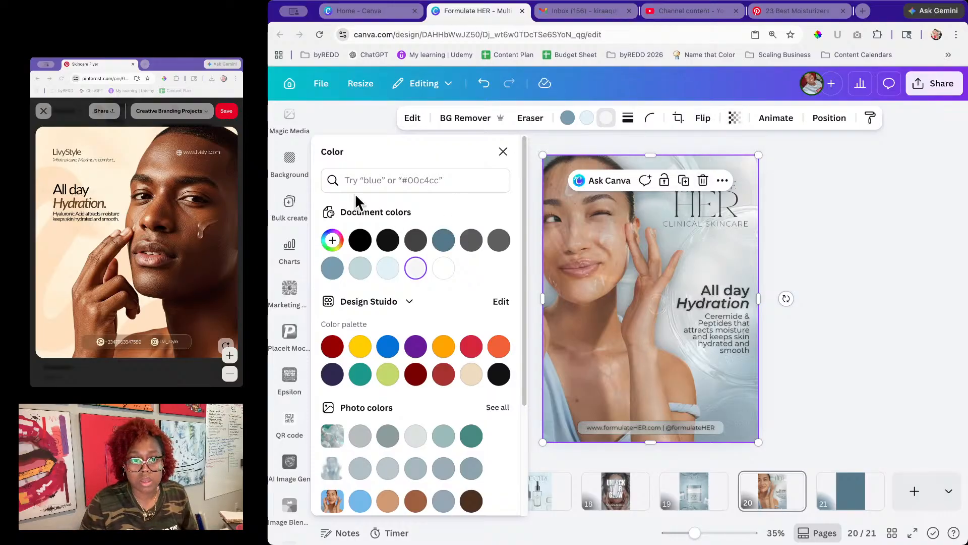
# Step: Fade the bubble overlay with Image Blender's Linear fade at strength 50, running diagonally across the woman's face, and save it
pyautogui.scroll(5, 291, 375)
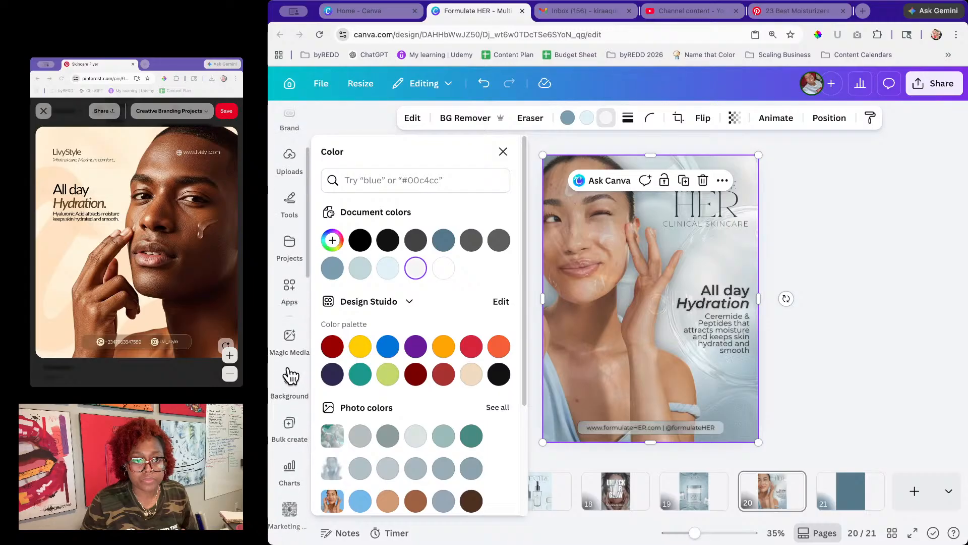
pyautogui.click(291, 296)
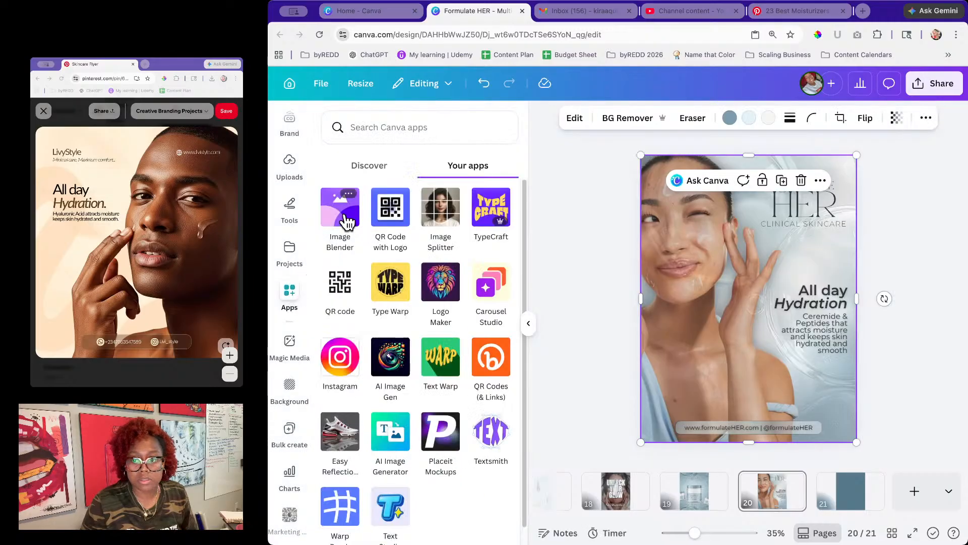
pyautogui.click(347, 222)
pyautogui.click(417, 227)
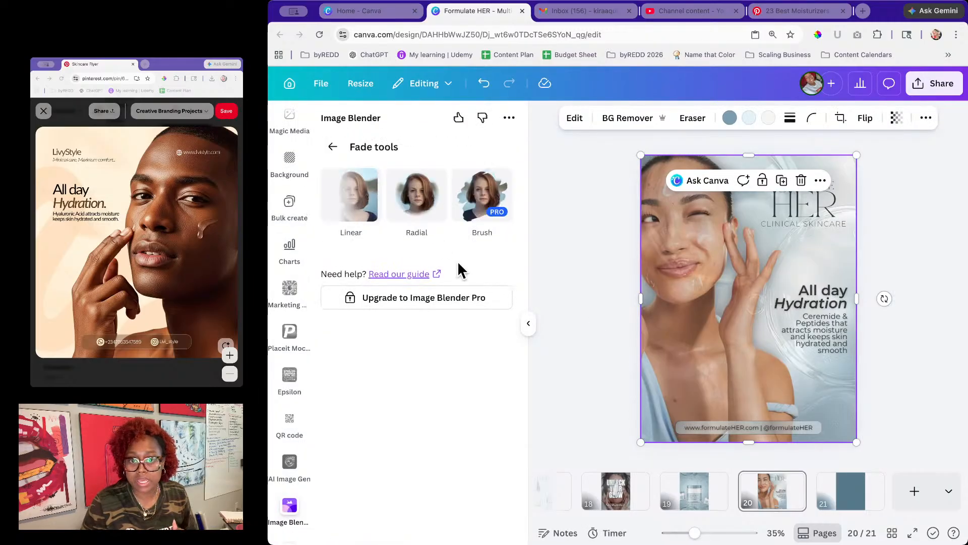
pyautogui.click(356, 202)
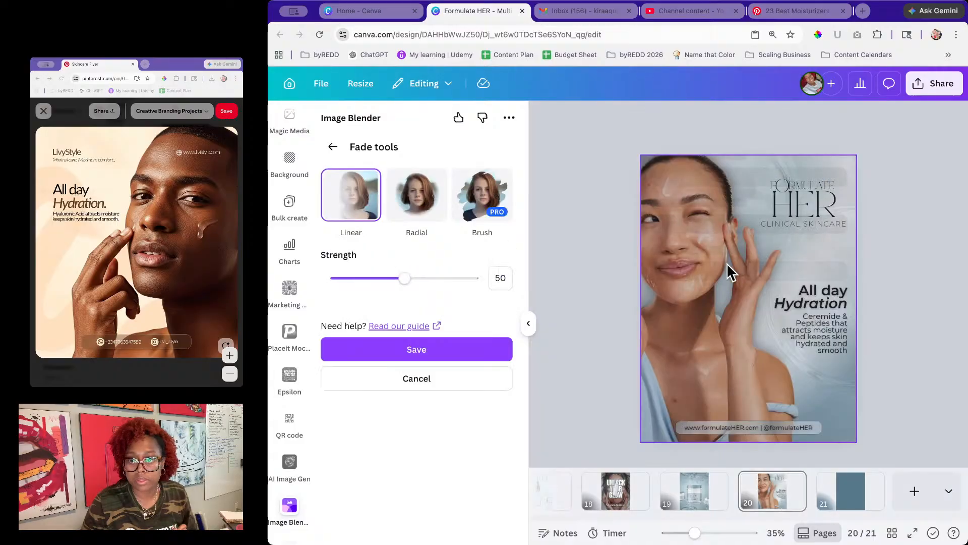
pyautogui.moveTo(750, 386); pyautogui.dragTo(682, 307)
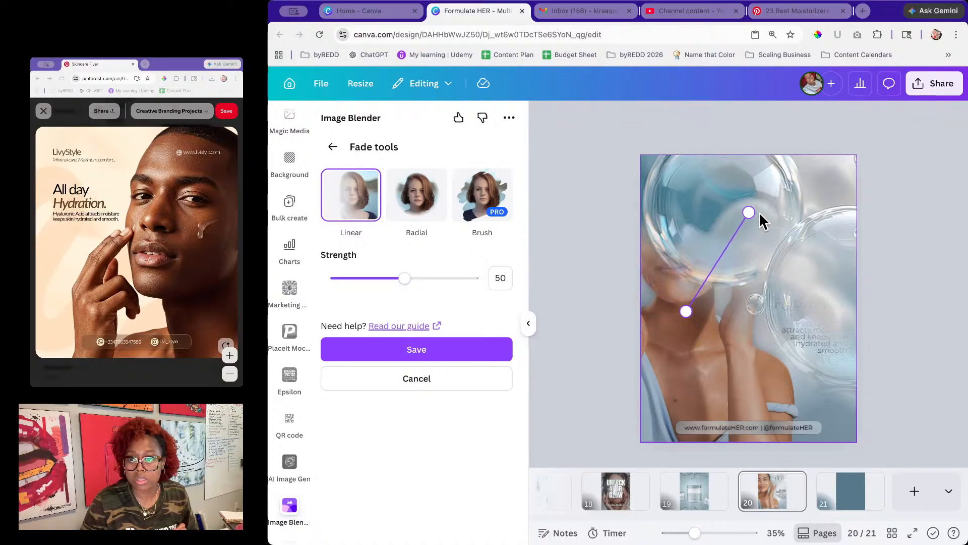
pyautogui.moveTo(687, 310); pyautogui.dragTo(686, 311)
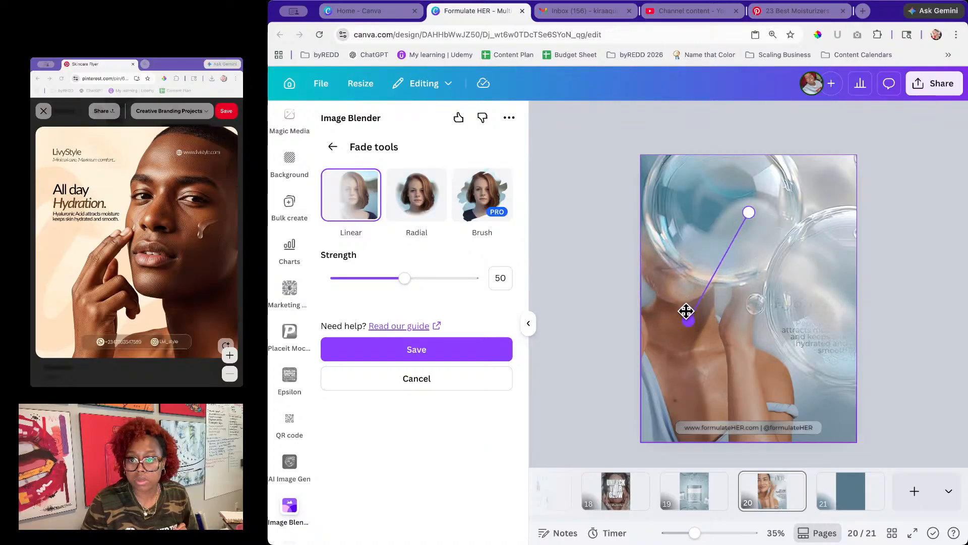
pyautogui.click(449, 350)
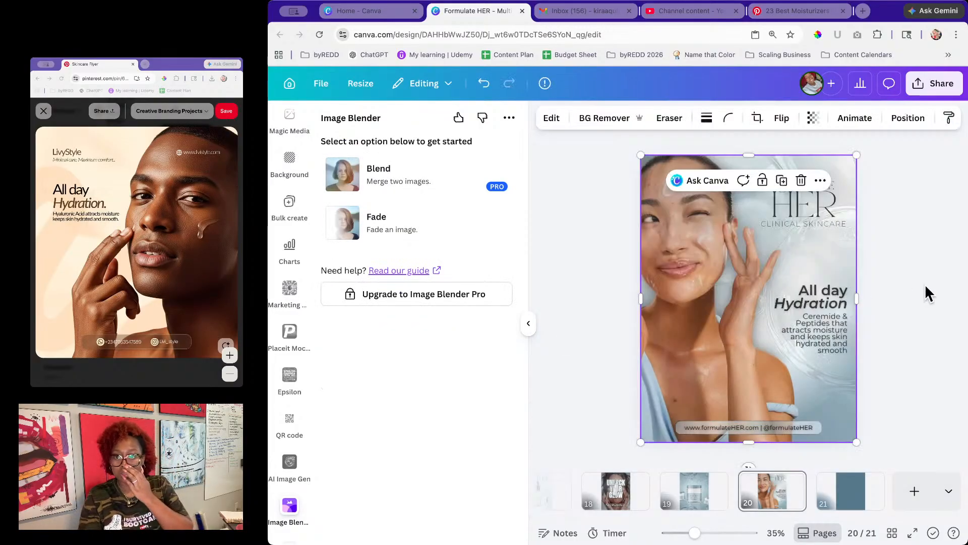
pyautogui.click(925, 286)
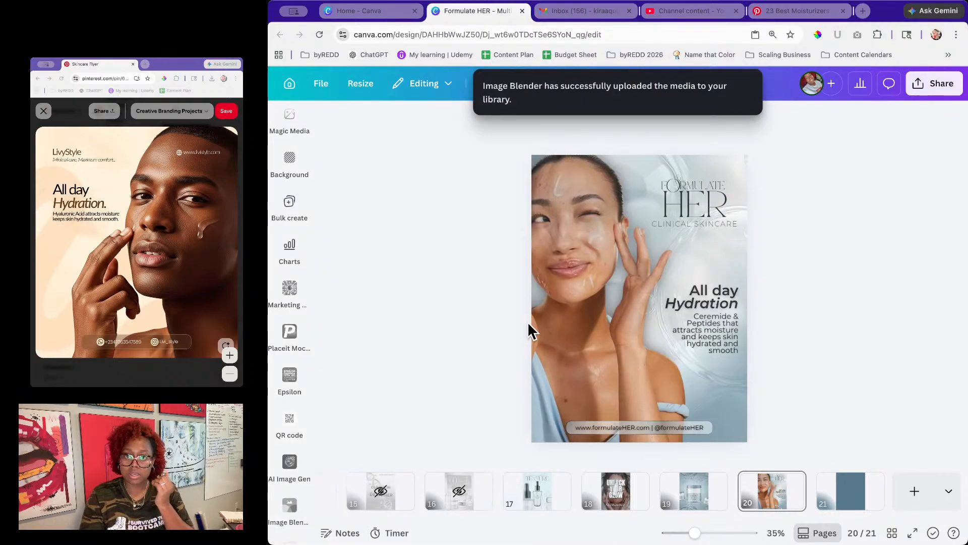
pyautogui.click(528, 323)
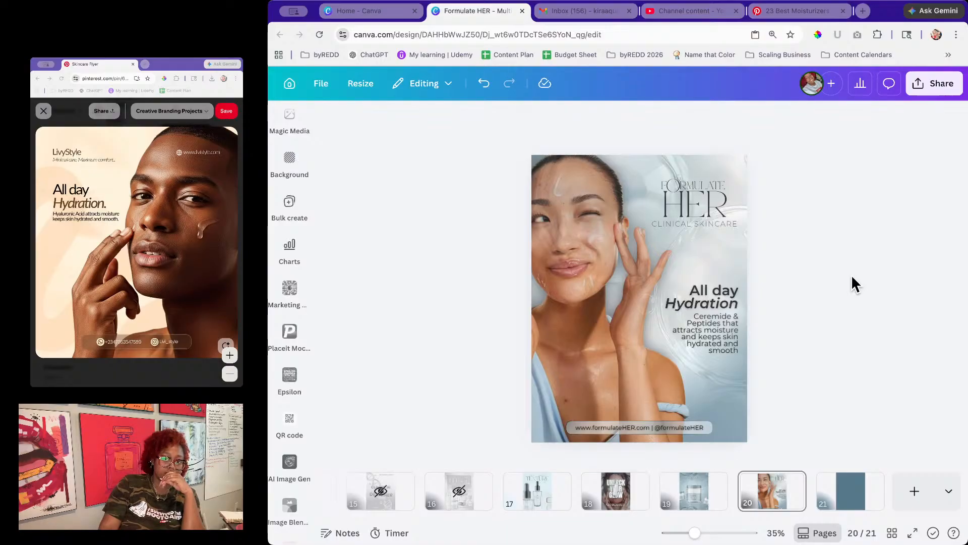
# Step: Select the All day Hydration headline and Ceremide & Peptides paragraph together and shrink them slightly, keeping their right edge aligned
pyautogui.click(723, 296)
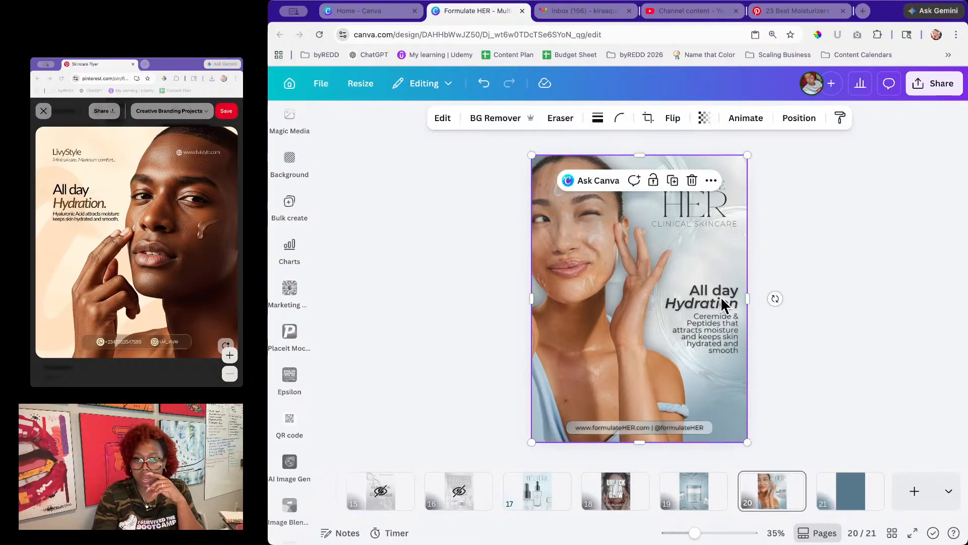
pyautogui.click(815, 124)
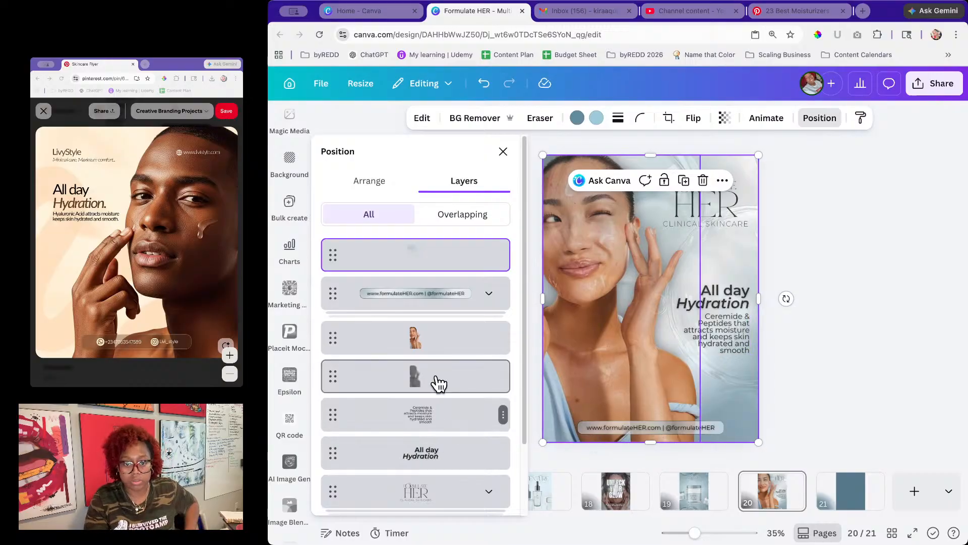
pyautogui.click(436, 427)
pyautogui.keyDown('shift'); pyautogui.click(436, 451); pyautogui.keyUp('shift')
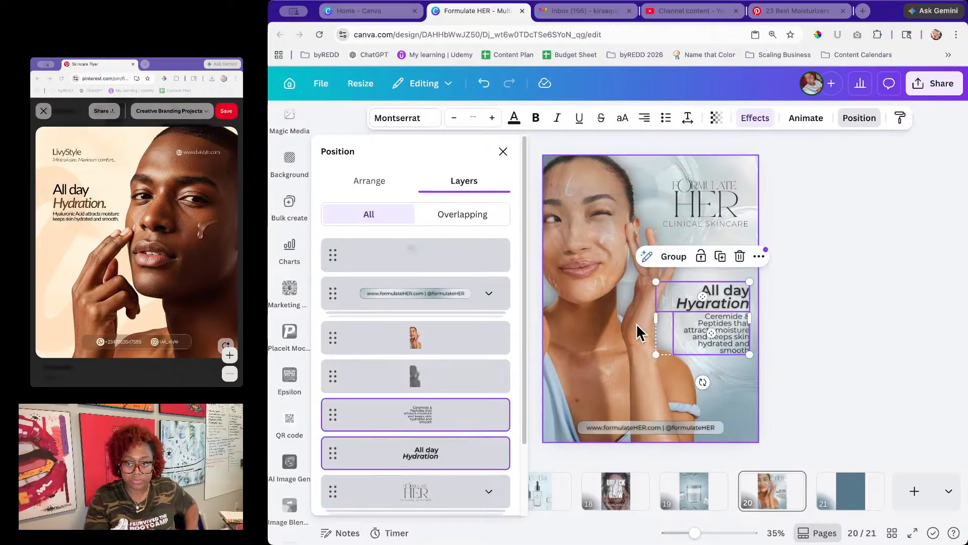
pyautogui.moveTo(658, 352); pyautogui.dragTo(664, 348)
pyautogui.click(874, 349)
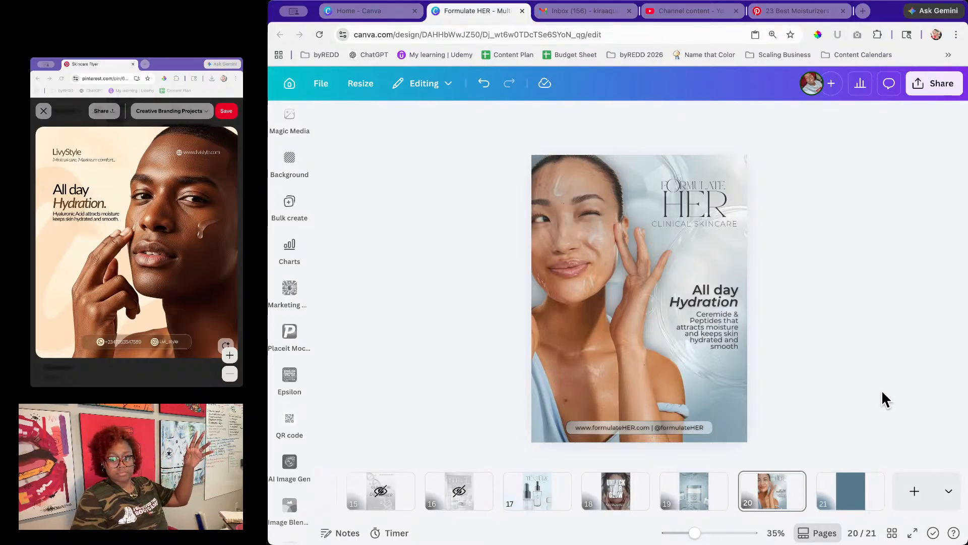
# Step: Delete the blank blue page 21
pyautogui.click(848, 492)
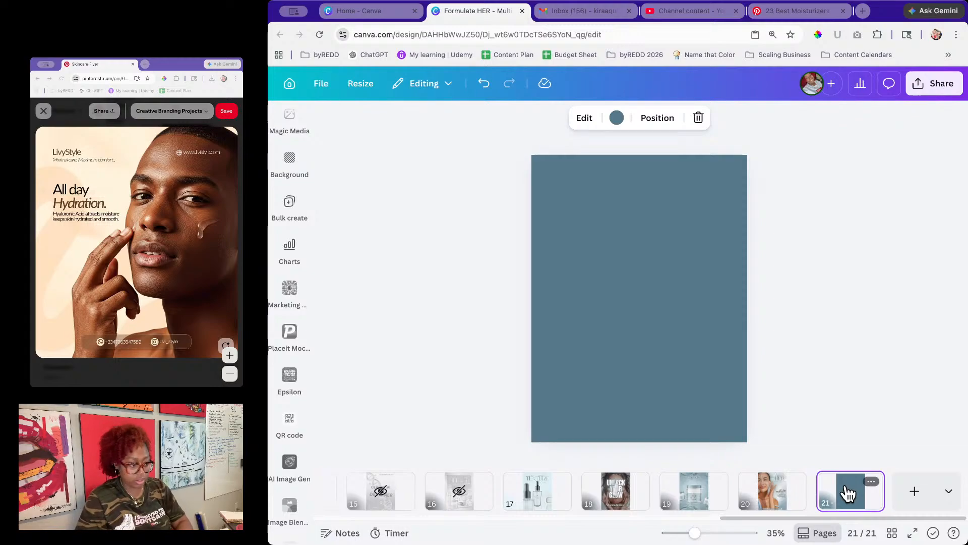
pyautogui.press('Delete')
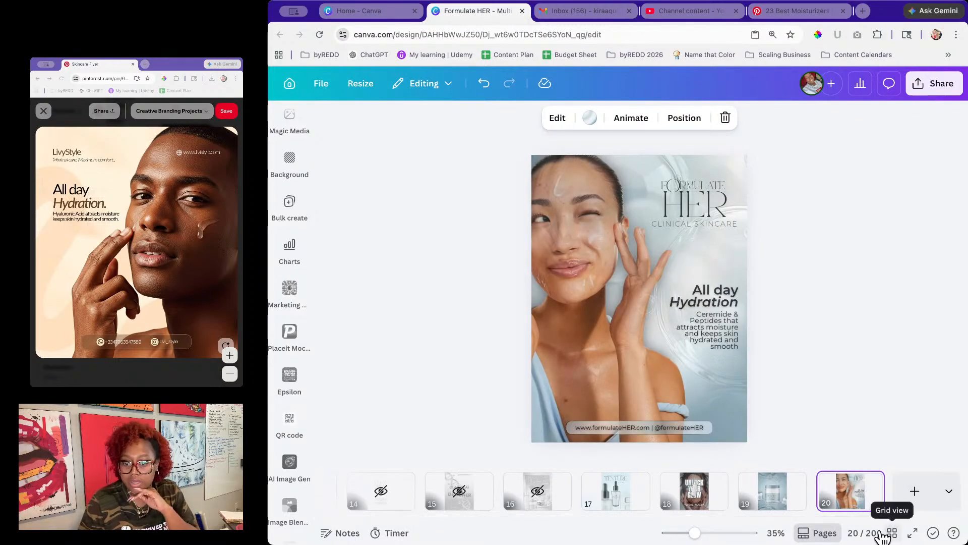
# Step: Review the finished flyer designs on pages 17 to 20, comparing their layout and styling
pyautogui.click(616, 499)
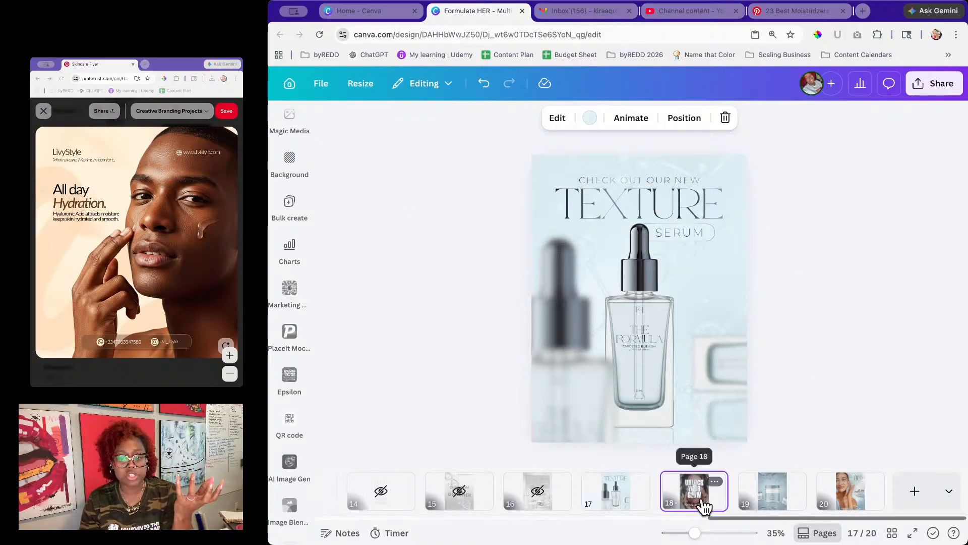
pyautogui.click(692, 492)
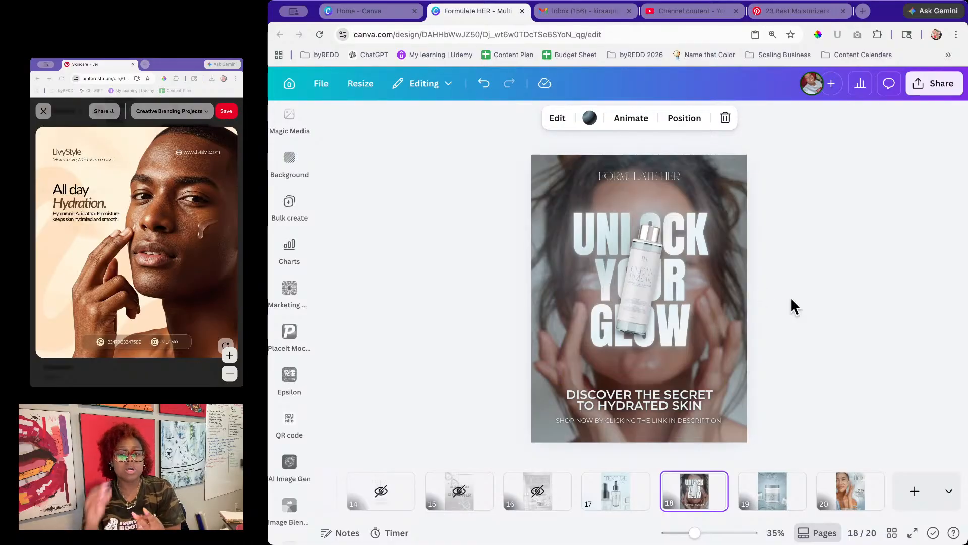
pyautogui.click(763, 494)
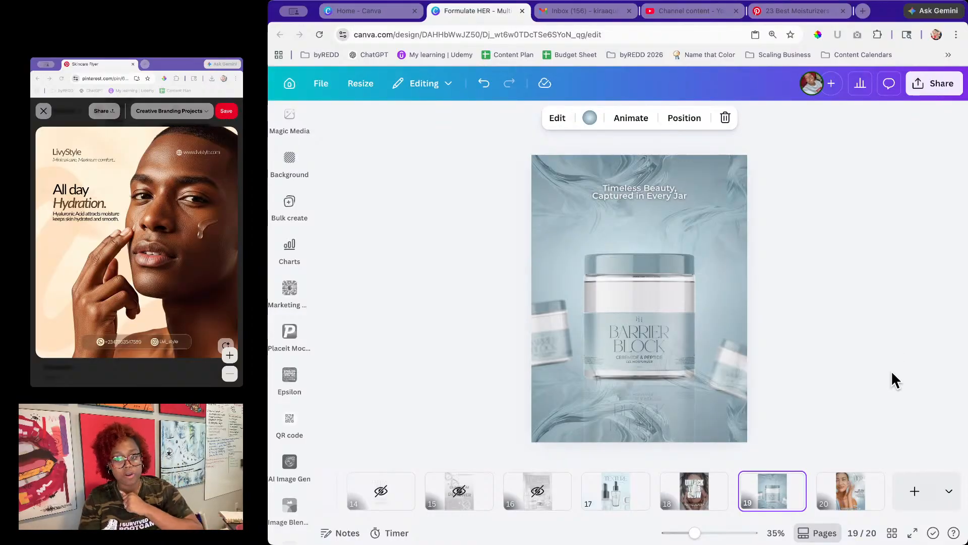
pyautogui.click(843, 510)
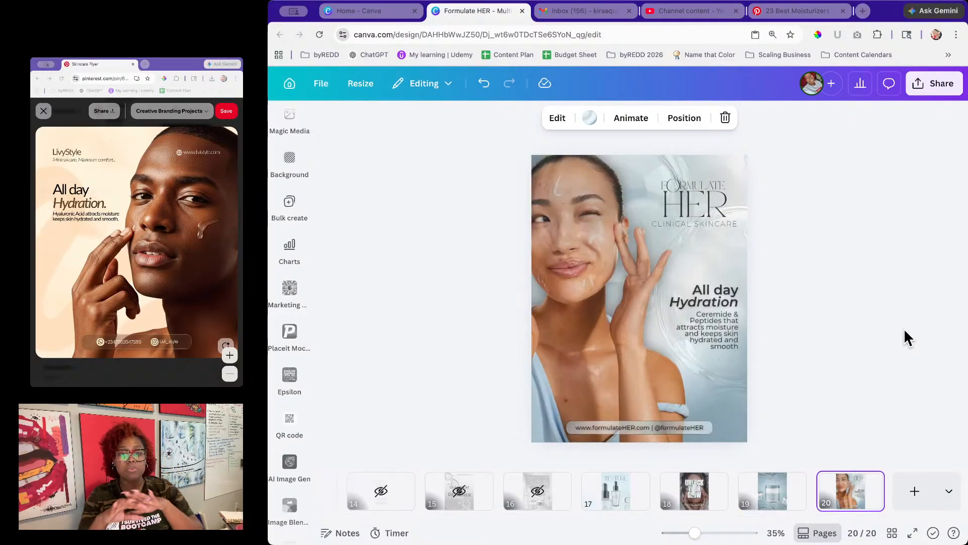